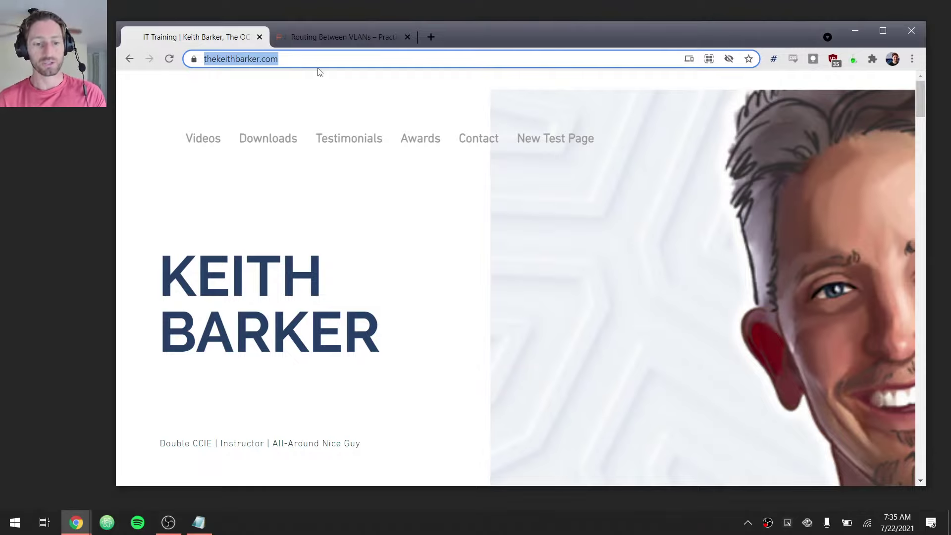
Go to the site's Free Downloads section and look through the available Cisco PT labs
left_click(265, 142)
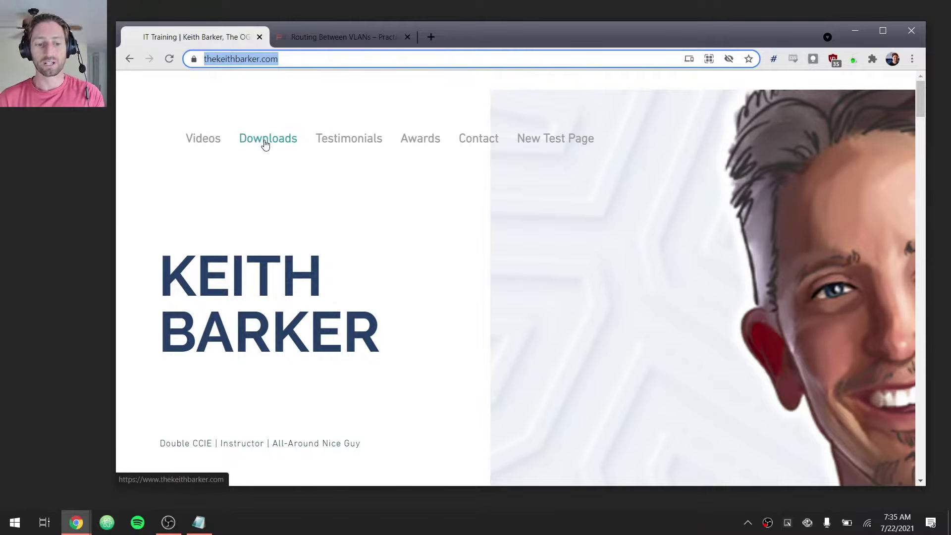
left_click(266, 143)
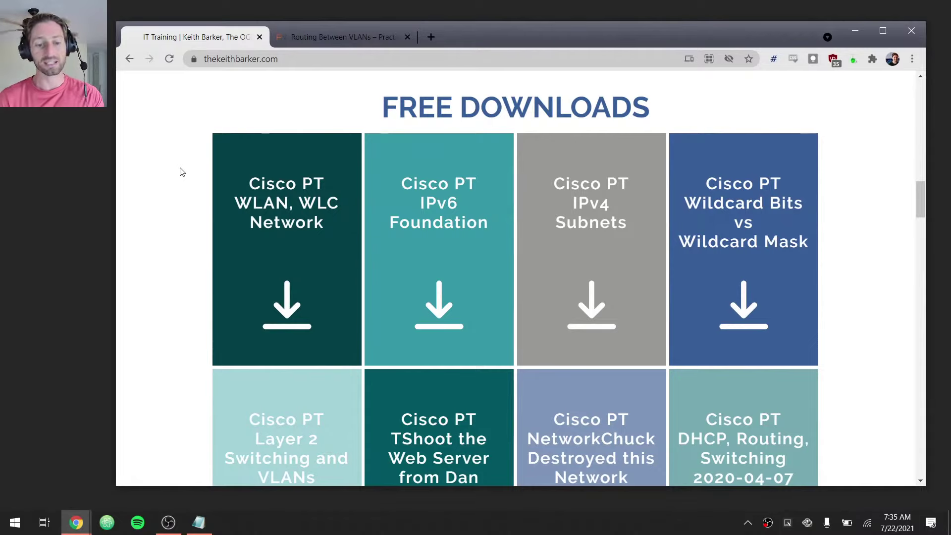
scroll(180, 171, "down", 6)
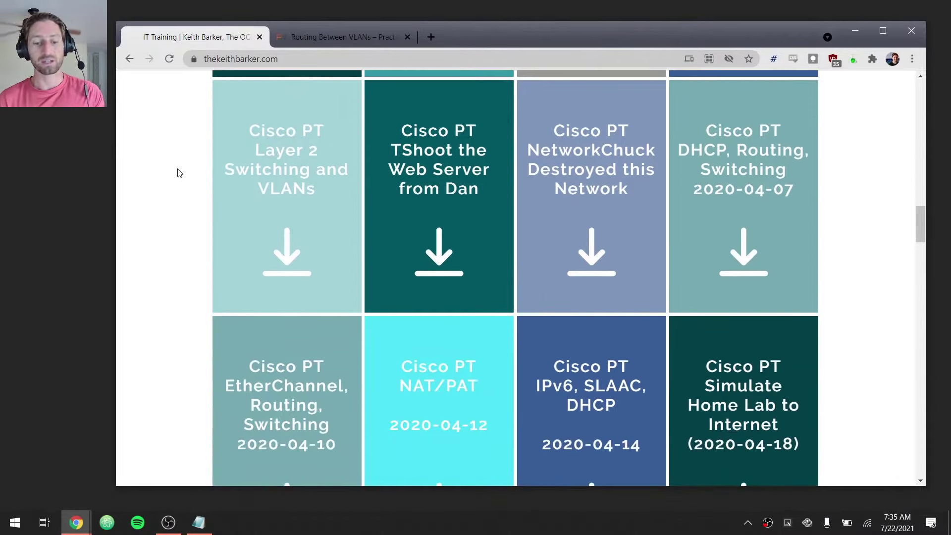
scroll(180, 173, "down", 6)
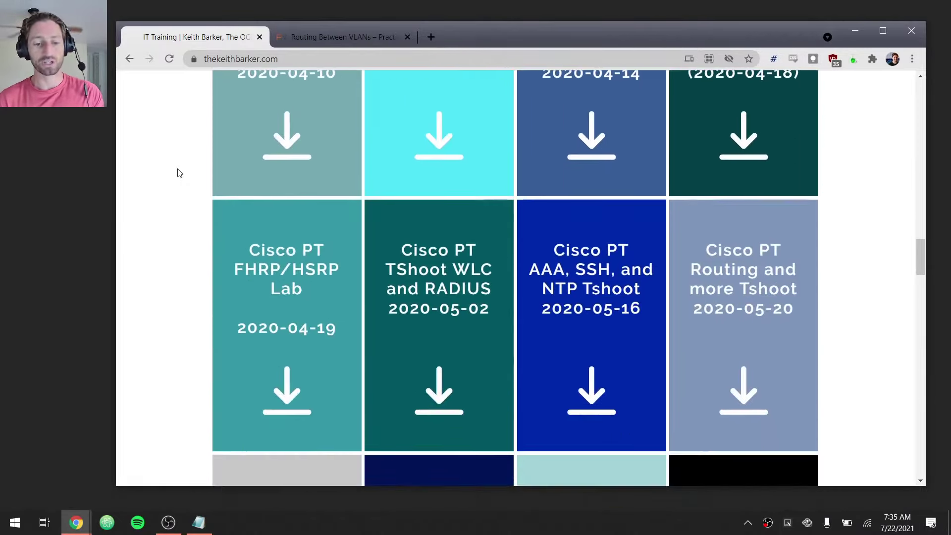
scroll(179, 173, "down", 5)
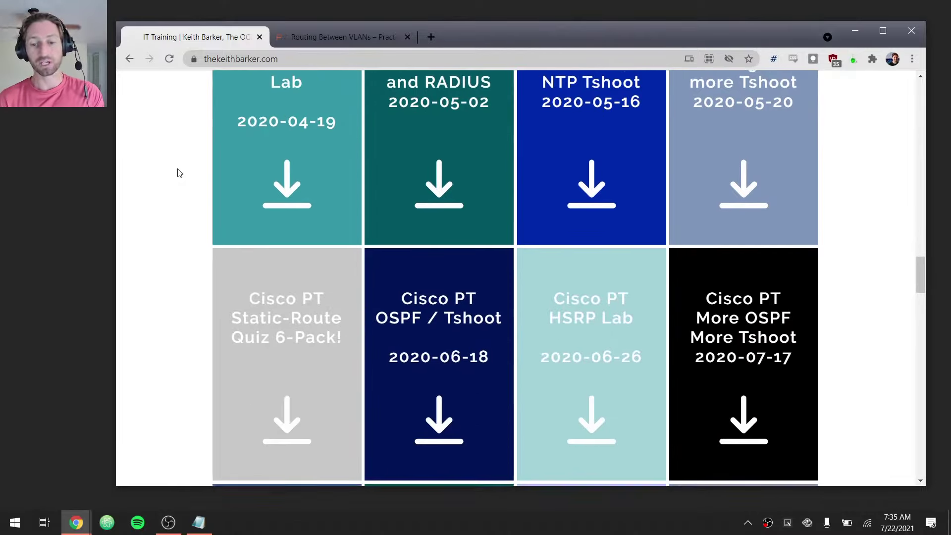
scroll(180, 173, "down", 1)
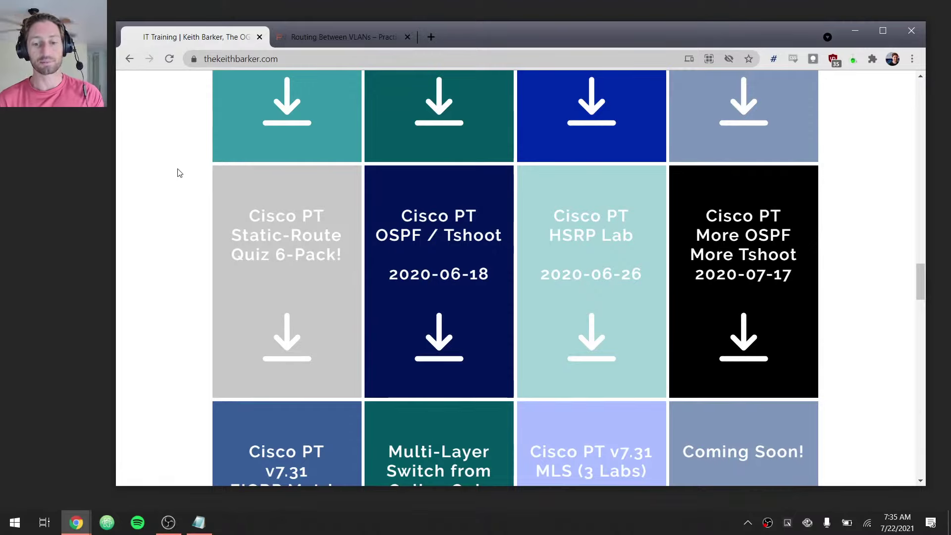
scroll(180, 173, "down", 3)
scroll(180, 172, "down", 1)
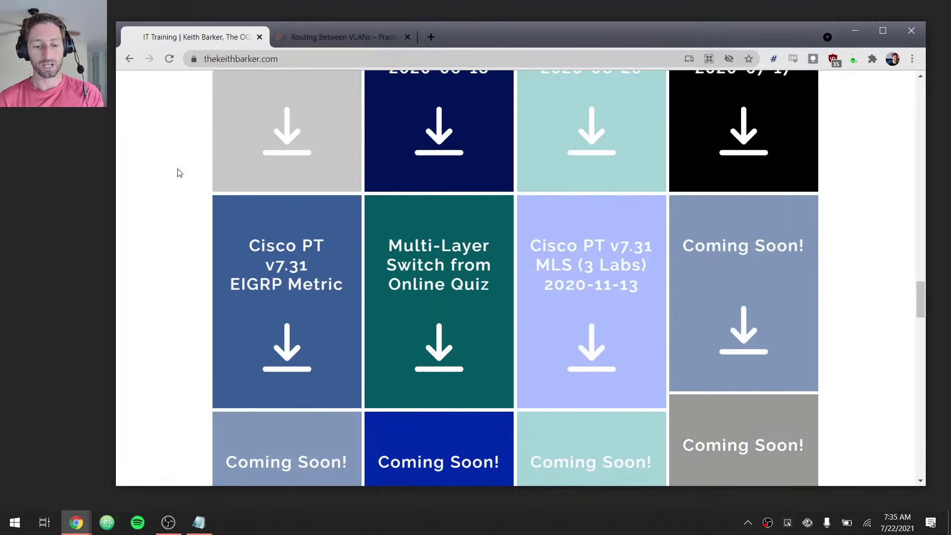
scroll(180, 173, "down", 5)
scroll(180, 173, "up", 11)
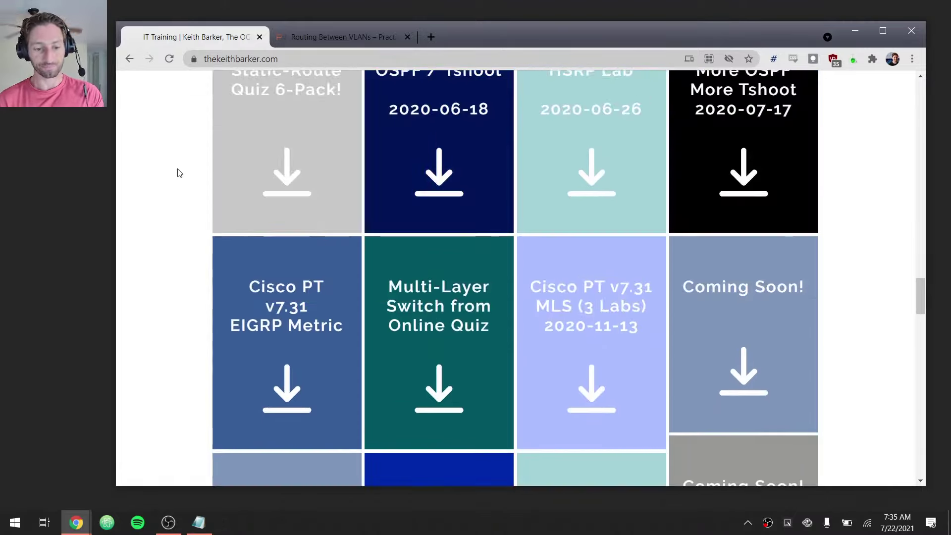
scroll(180, 173, "up", 6)
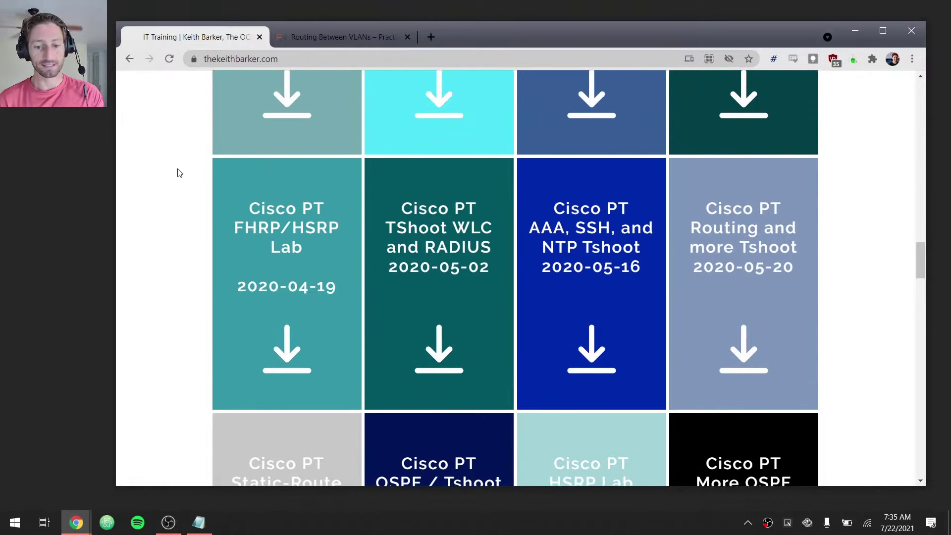
scroll(180, 173, "up", 5)
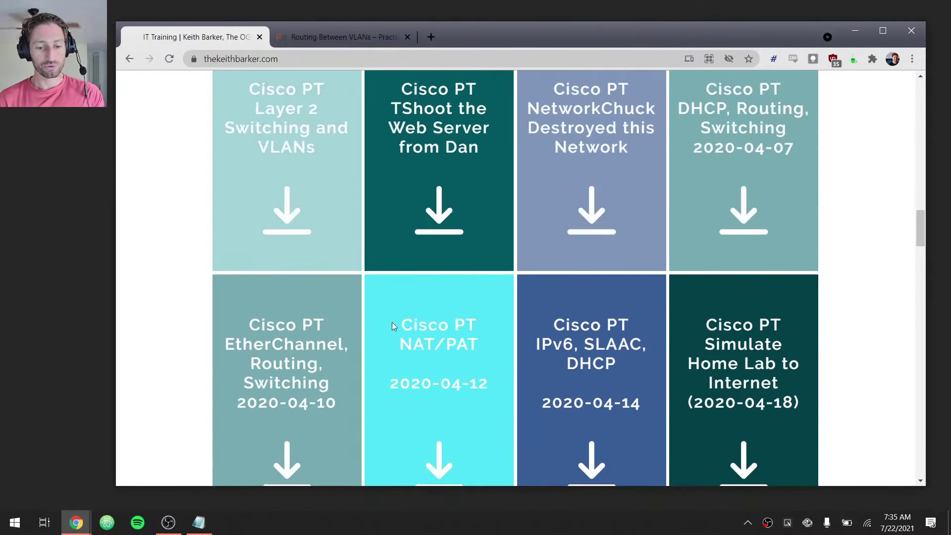
Examine the titles of the NAT/PAT, Layer 2 Switching and VLANs, DHCP and EtherChannel labs among the free downloads
left_click_drag(396, 322, 486, 376)
scroll(401, 361, "up", 2)
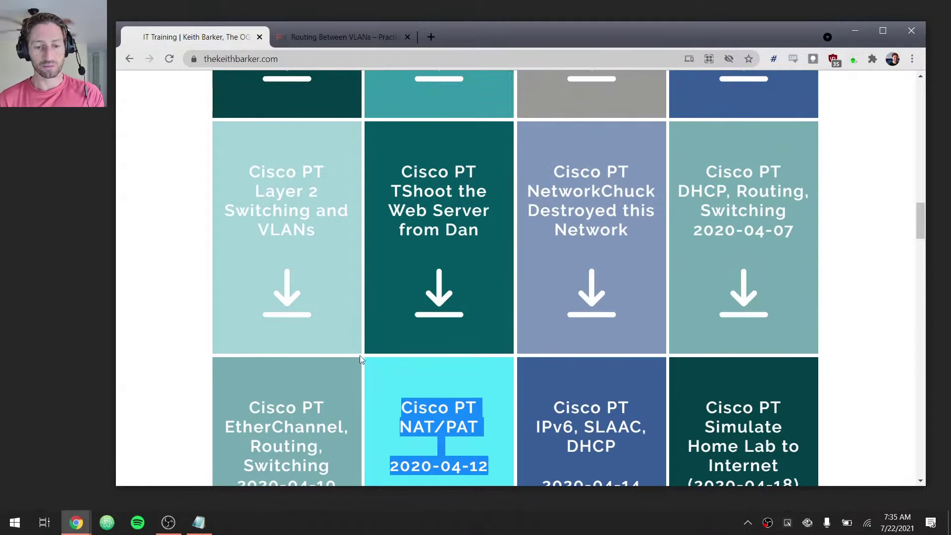
left_click_drag(242, 173, 325, 233)
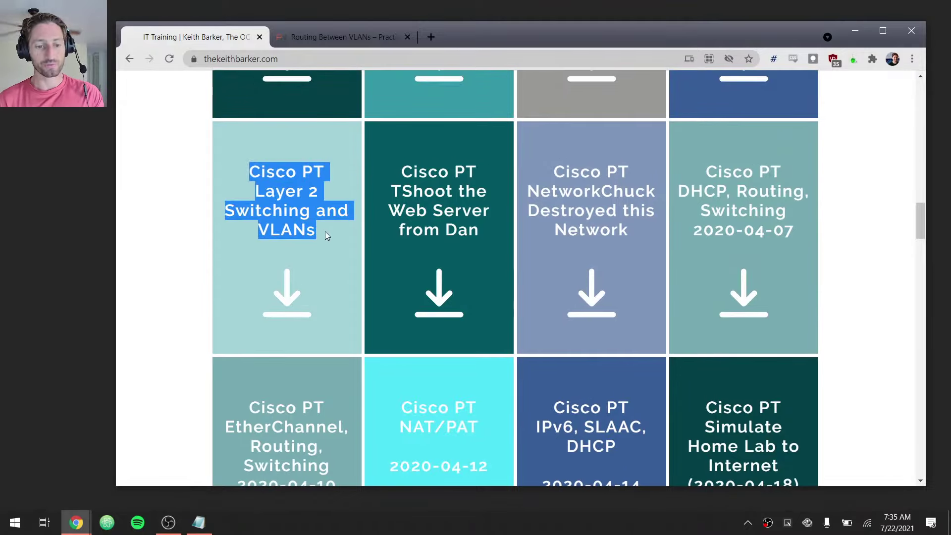
scroll(347, 300, "up", 6)
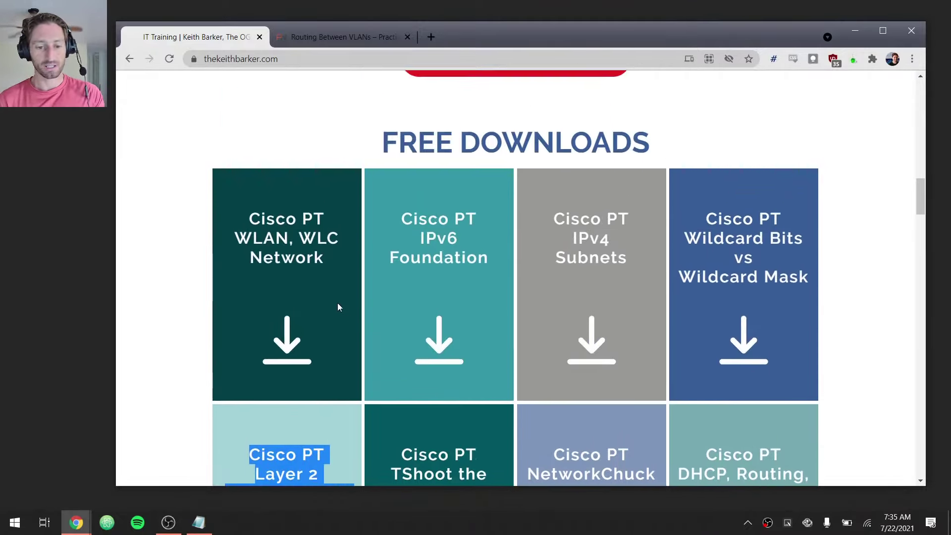
scroll(337, 302, "down", 5)
scroll(337, 298, "down", 2)
left_click_drag(796, 236, 697, 165)
scroll(668, 257, "down", 3)
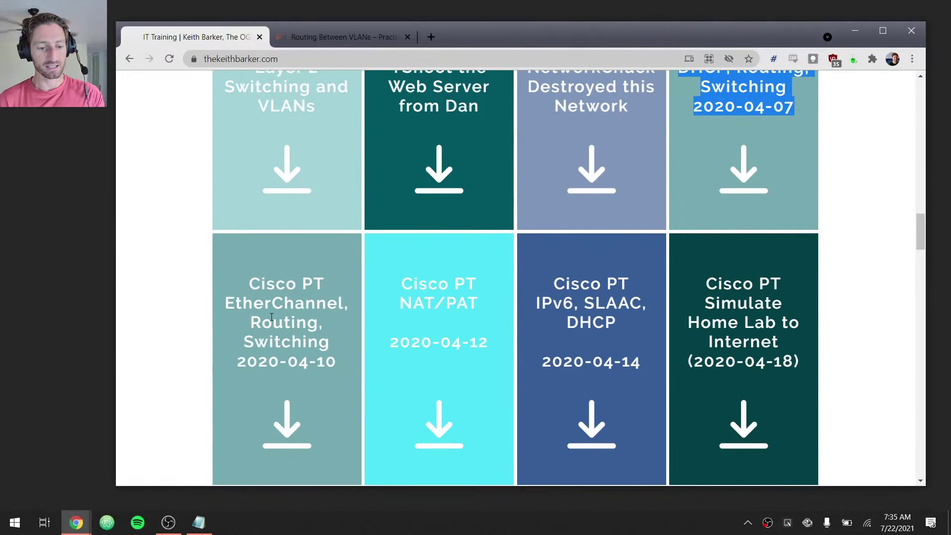
left_click_drag(344, 372, 236, 276)
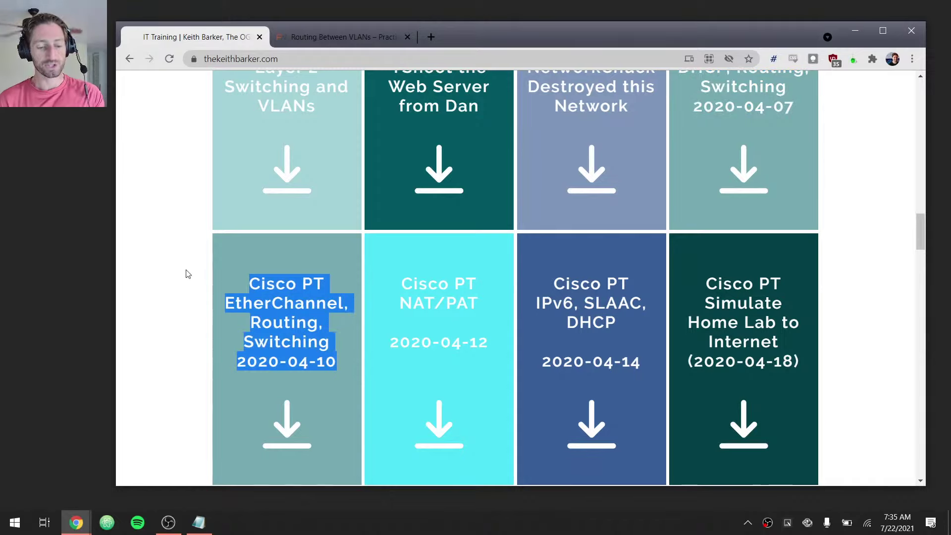
Download the Cisco PT EtherChannel, Routing, Switching 2020-04-10 lab and open the downloaded zip archive
scroll(188, 274, "down", 2)
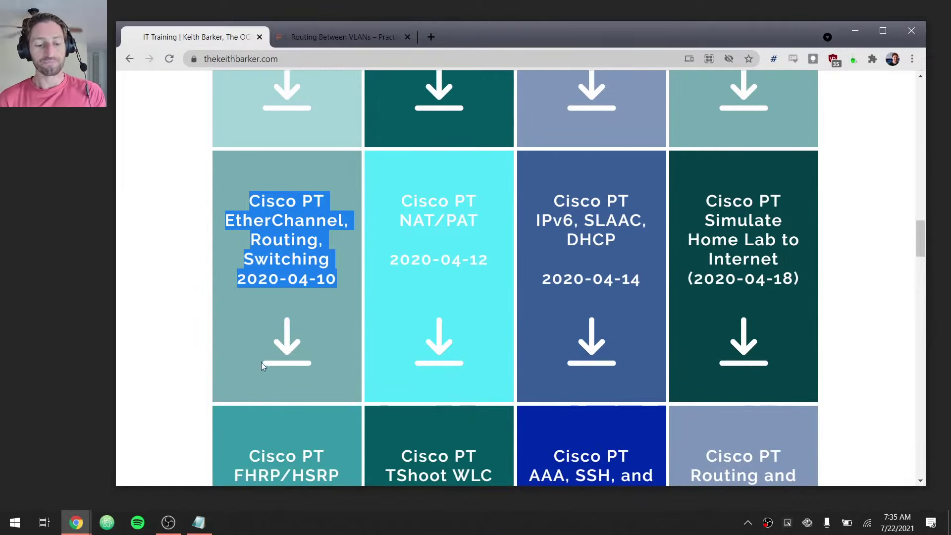
left_click(275, 341)
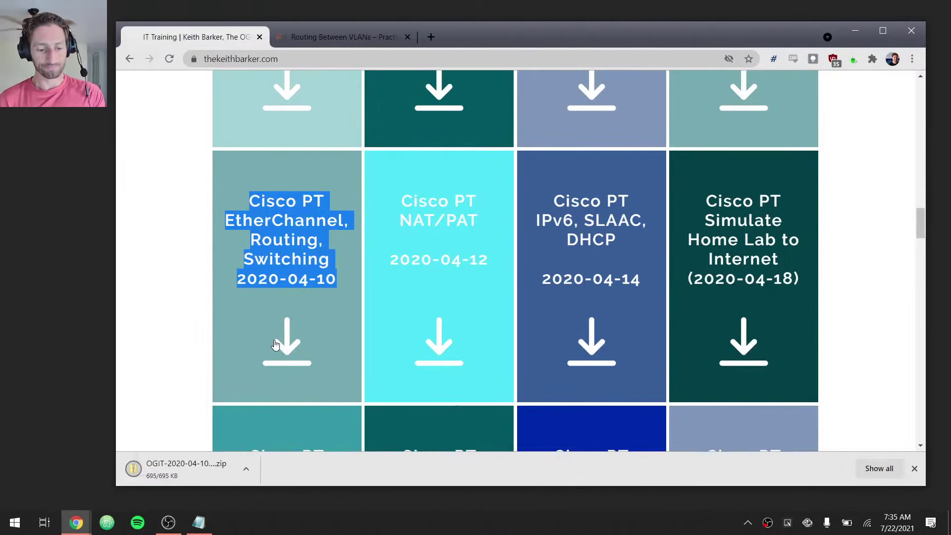
left_click(199, 471)
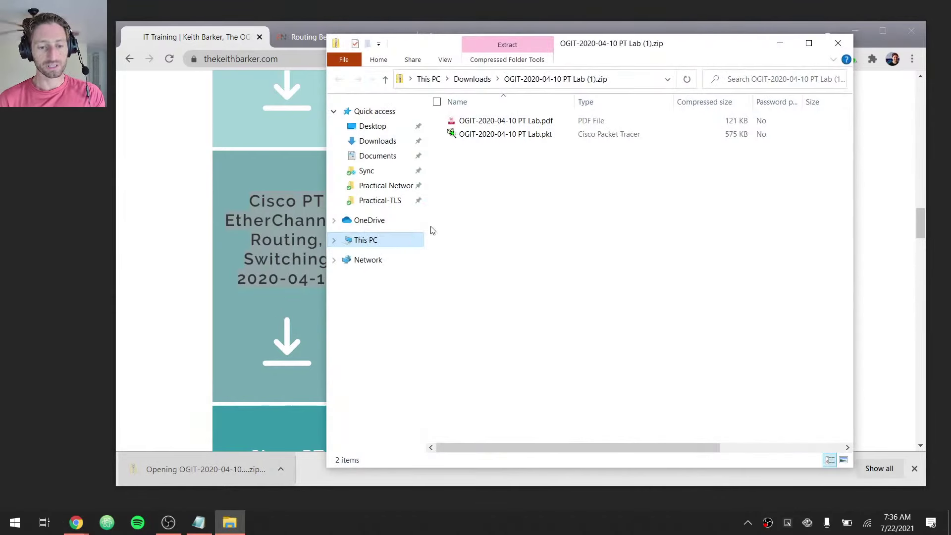
Open OGIT-2020-04-10 PT Lab.pdf from the archive and read the lab objectives
double_click(501, 121)
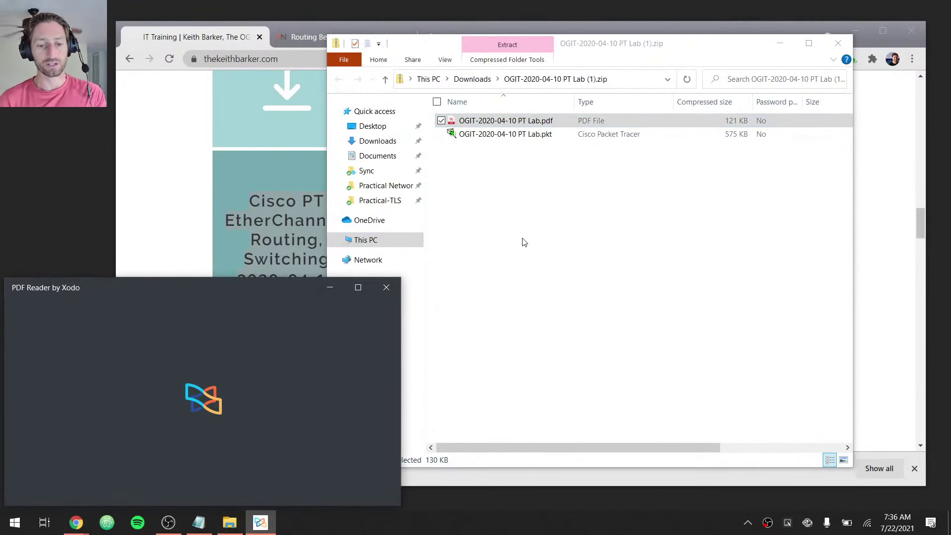
scroll(322, 370, "down", 1)
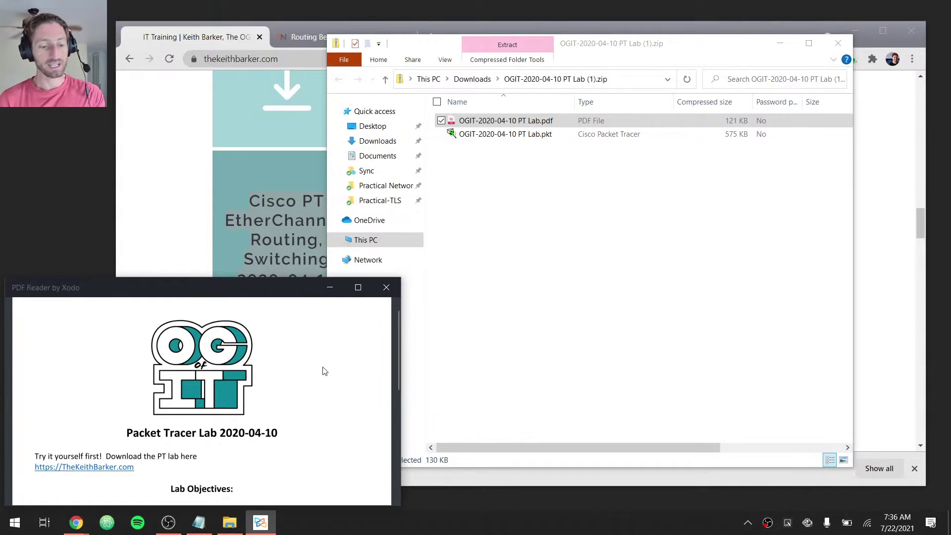
scroll(325, 370, "down", 5)
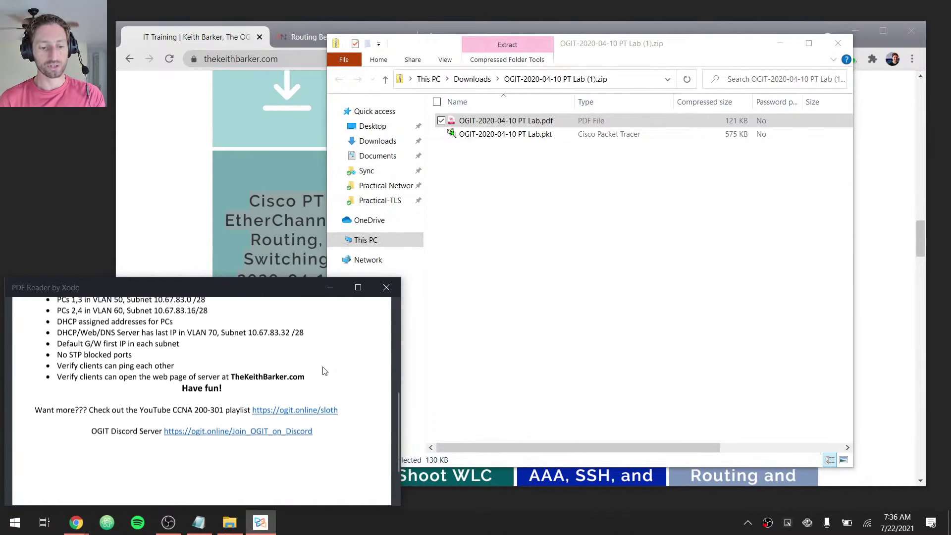
scroll(324, 371, "up", 3)
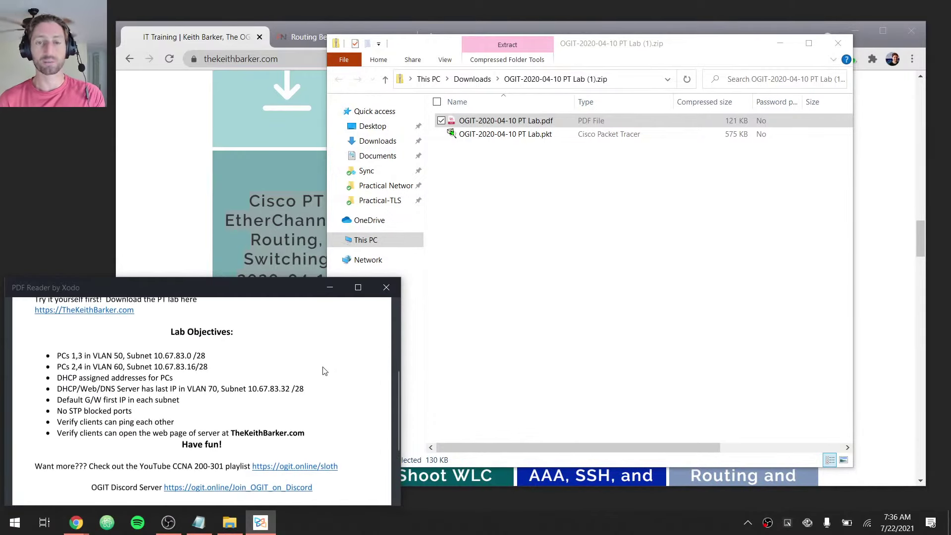
Open OGIT-2020-04-10 PT Lab.pkt from the archive in Cisco Packet Tracer
left_click(560, 278)
left_click(502, 134)
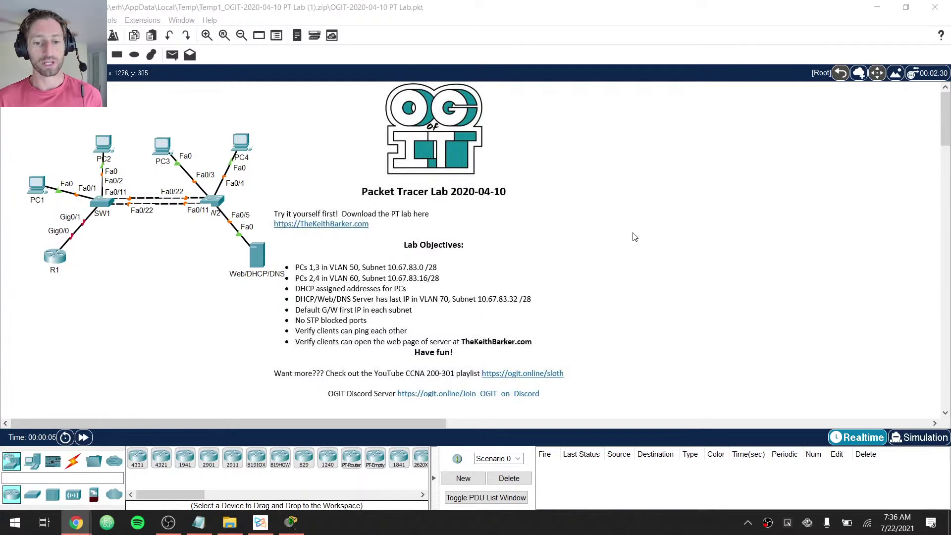
Check which version of Packet Tracer is installed, and close the version information
left_click(209, 20)
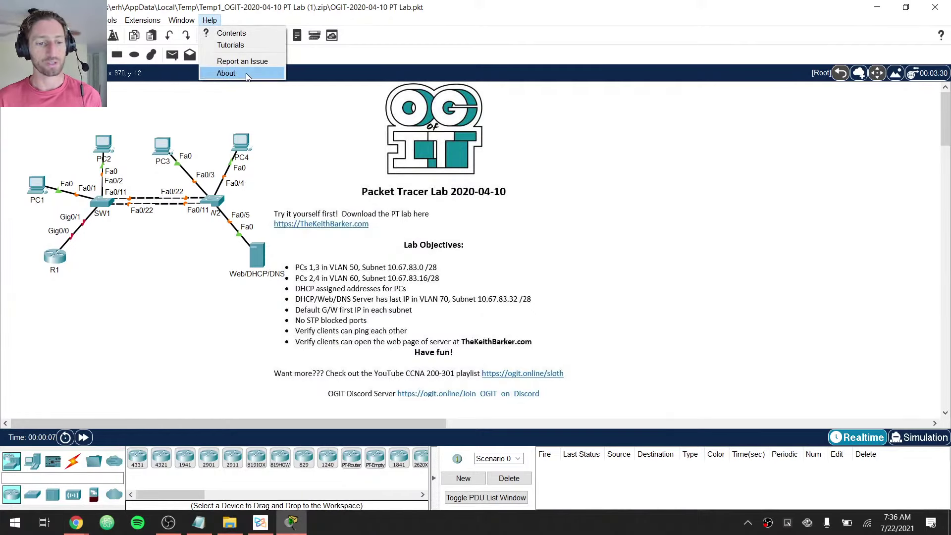
left_click(247, 74)
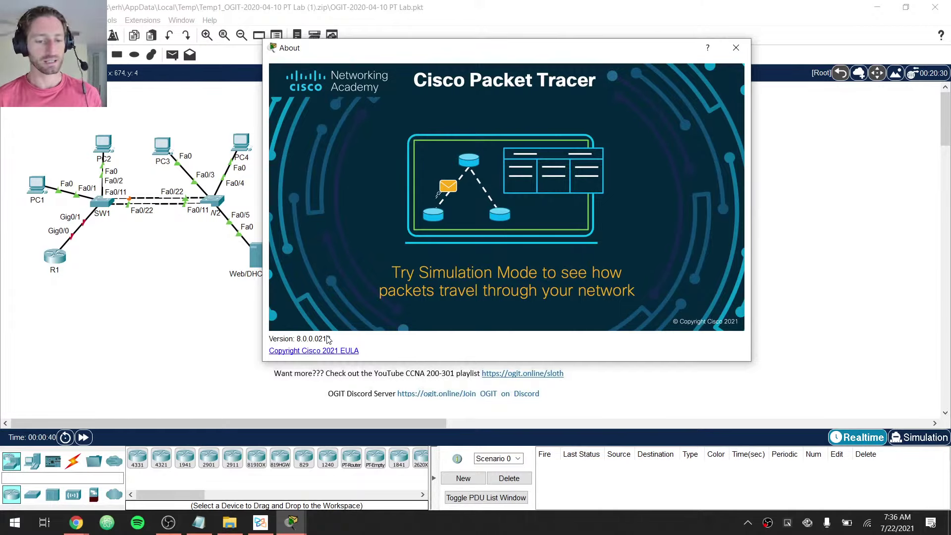
left_click(736, 47)
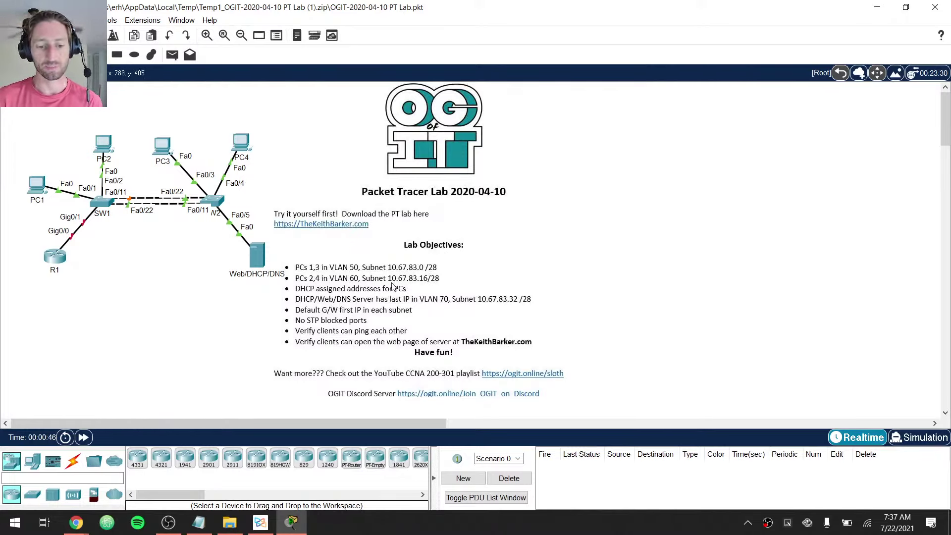
Move the whole network topology away from the lab instructions into the empty workspace area to their right
scroll(392, 286, "down", 4)
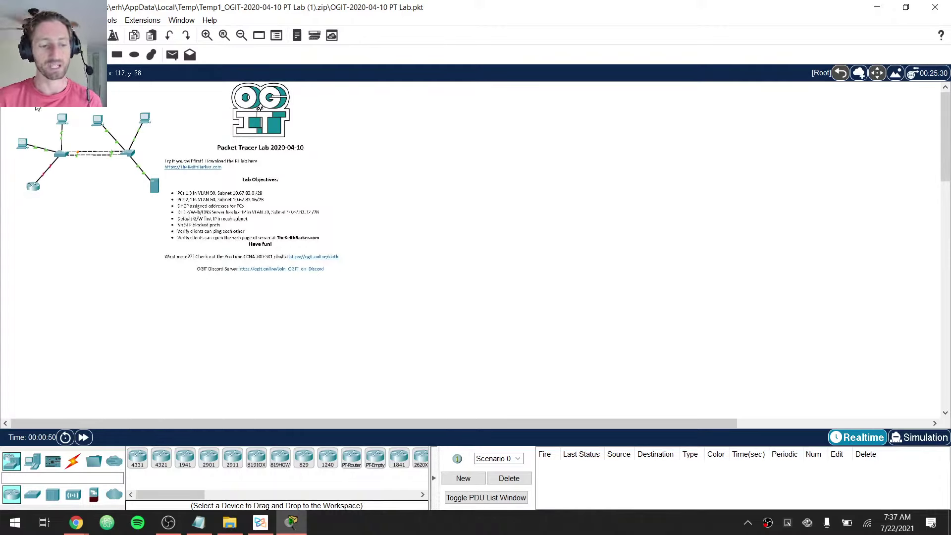
left_click_drag(2, 98, 724, 218)
scroll(683, 190, "up", 1)
scroll(683, 191, "up", 1)
scroll(690, 267, "up", 1)
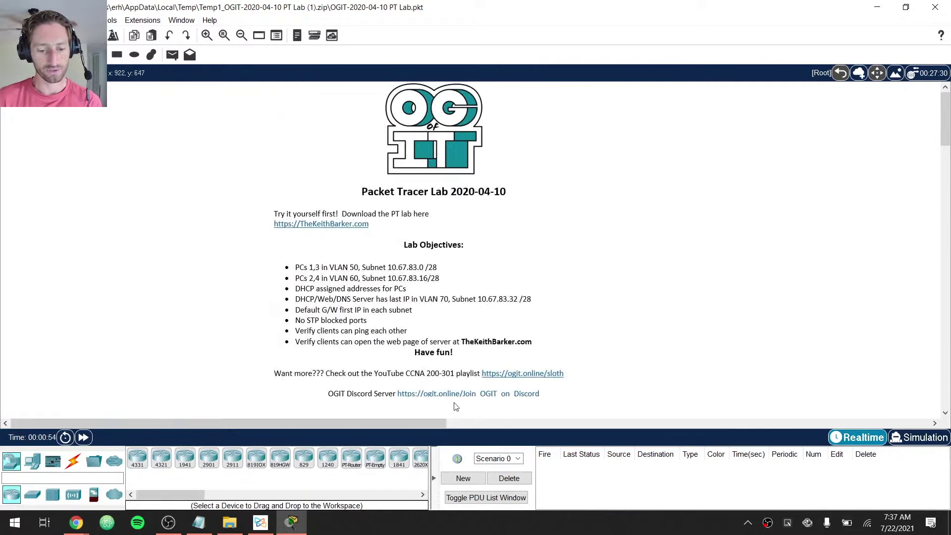
scroll(596, 319, "right", 5)
scroll(597, 319, "up", 1)
scroll(523, 286, "up", 2)
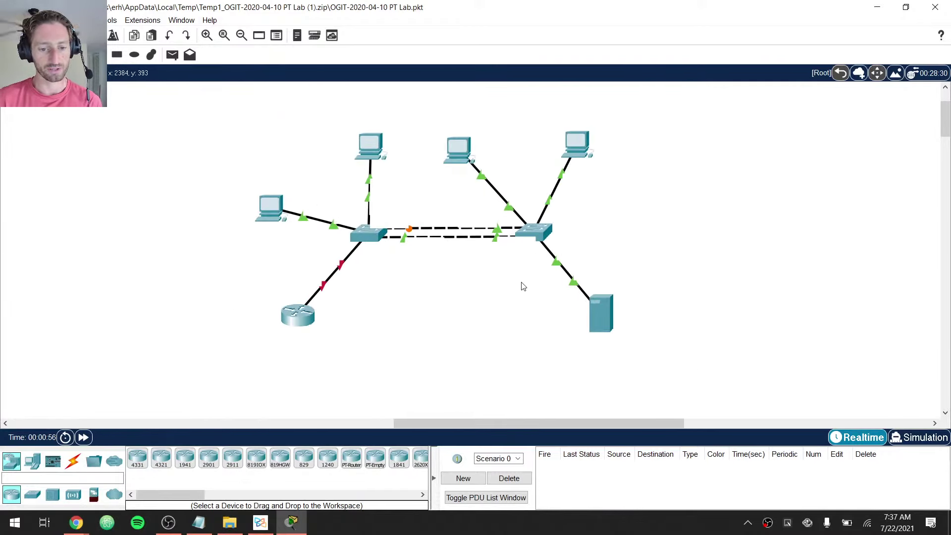
Restore the maximized Packet Tracer window and resize it so it sits directly above the lab objectives in the PDF
left_click_drag(588, 5, 414, 53)
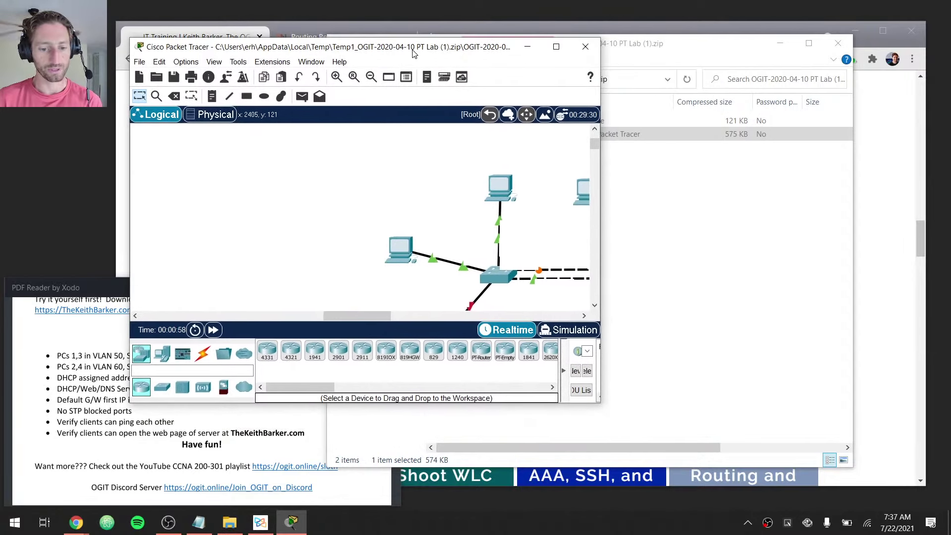
key("super+Left")
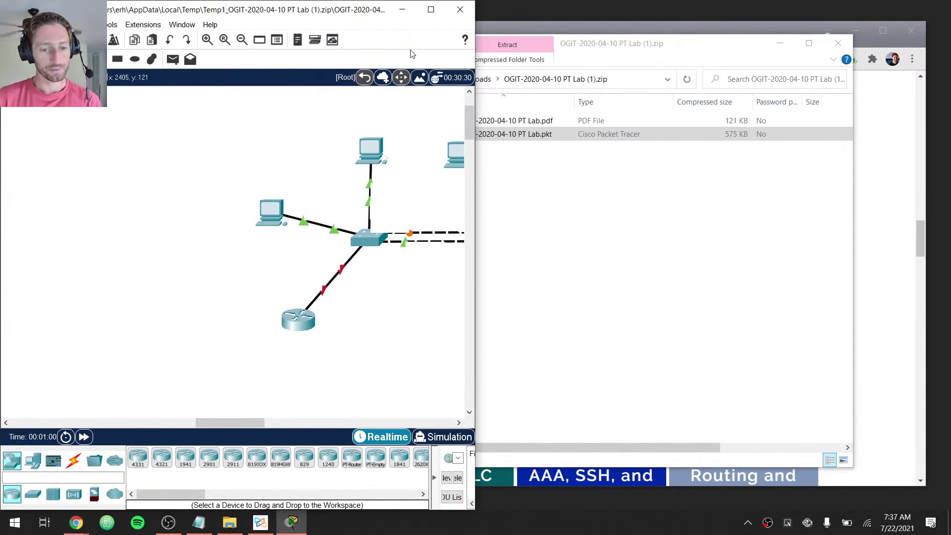
key("super+Up")
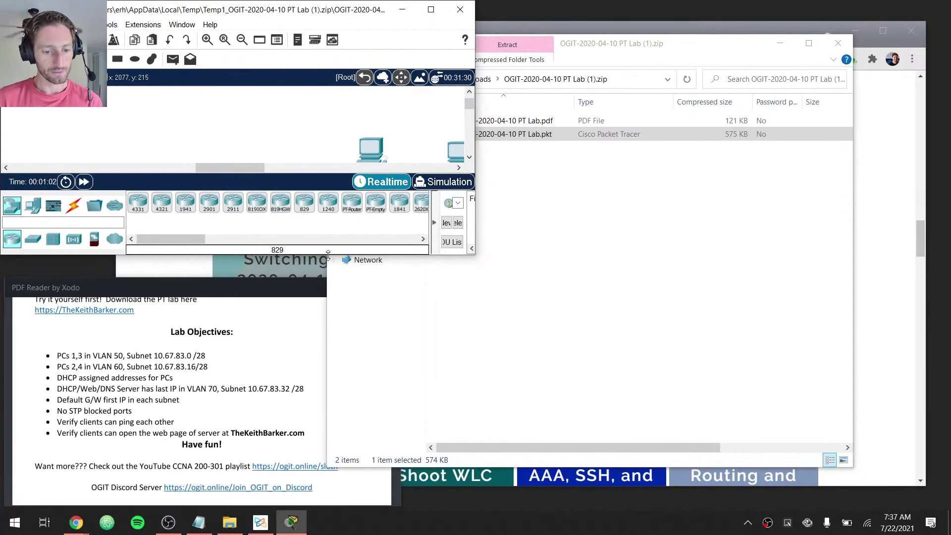
left_click_drag(328, 255, 307, 347)
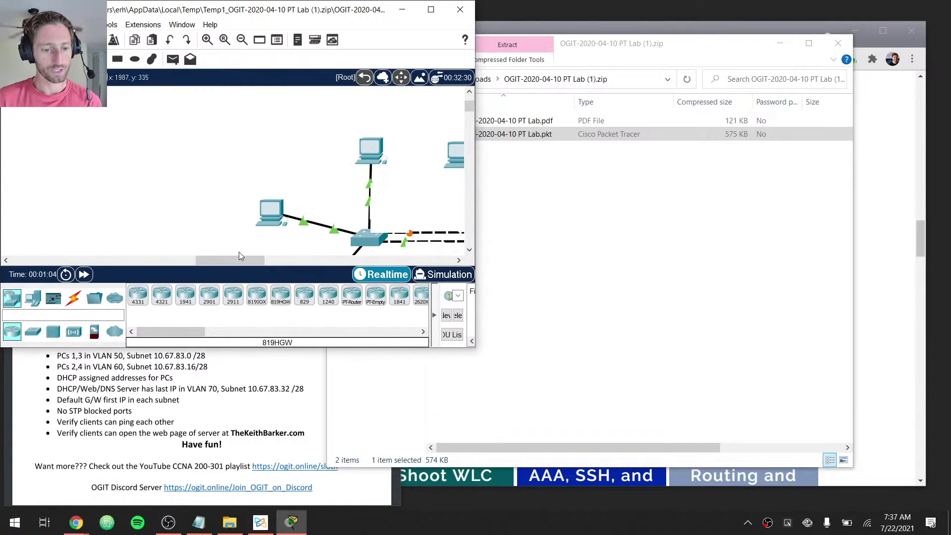
Reposition the whole topology so it fits the small workspace view, and move the Web/DHCP/DNS server slightly closer to its switch
left_click_drag(239, 256, 254, 260)
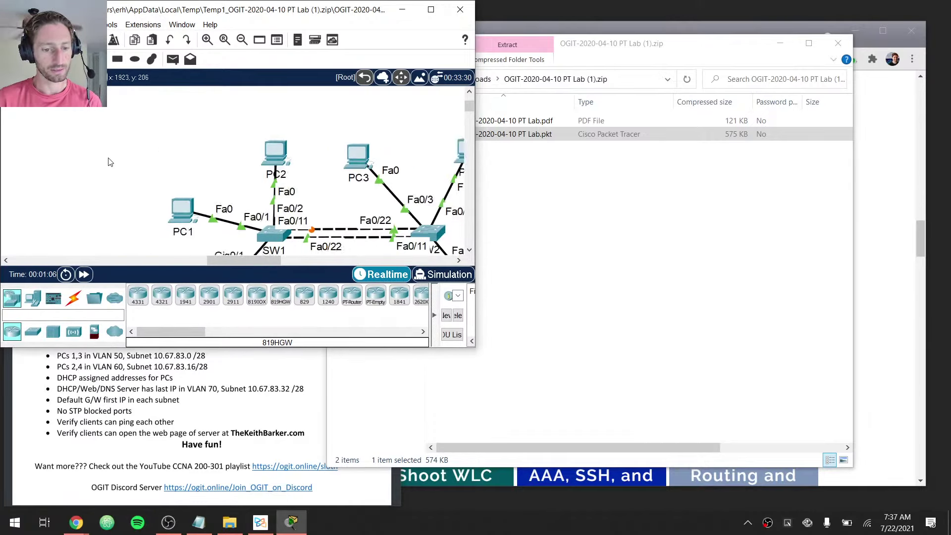
scroll(111, 158, "down", 2)
left_click_drag(130, 119, 419, 290)
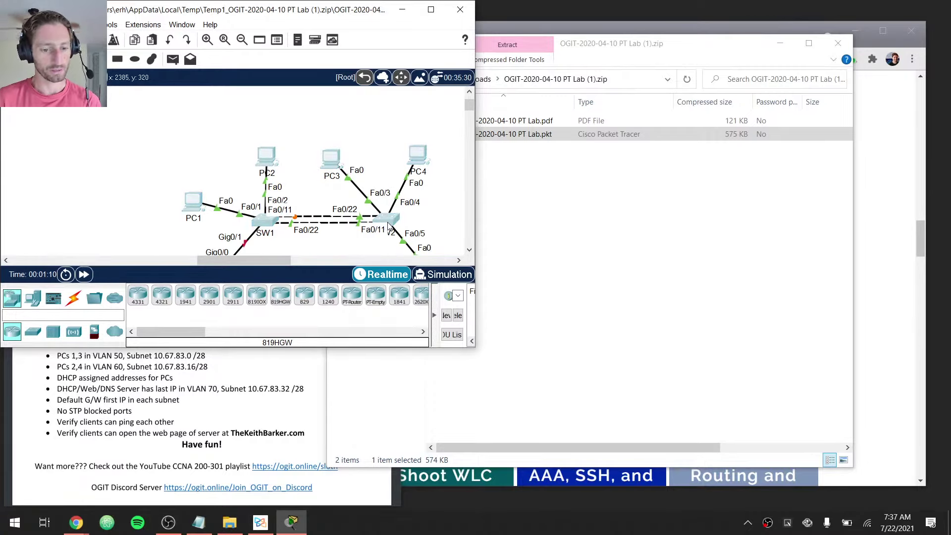
left_click_drag(386, 224, 240, 174)
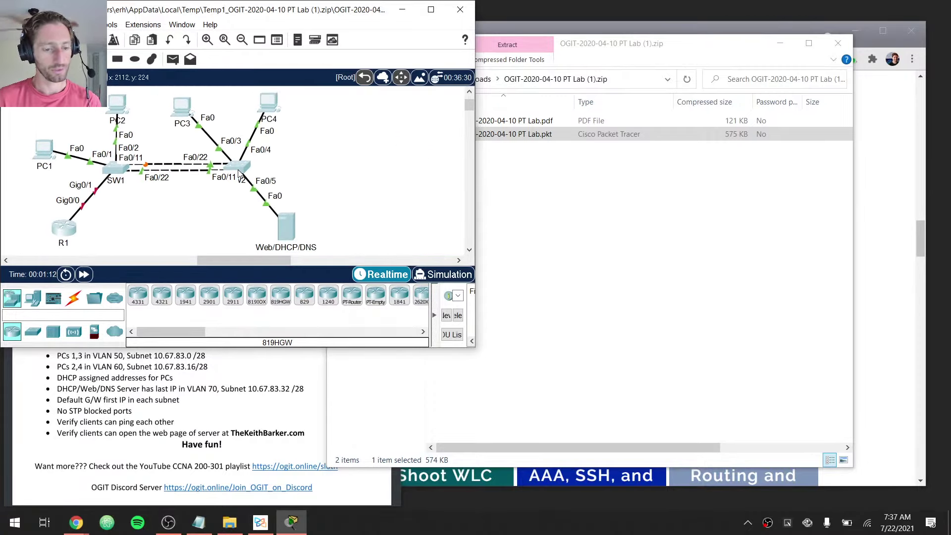
left_click_drag(283, 216, 278, 221)
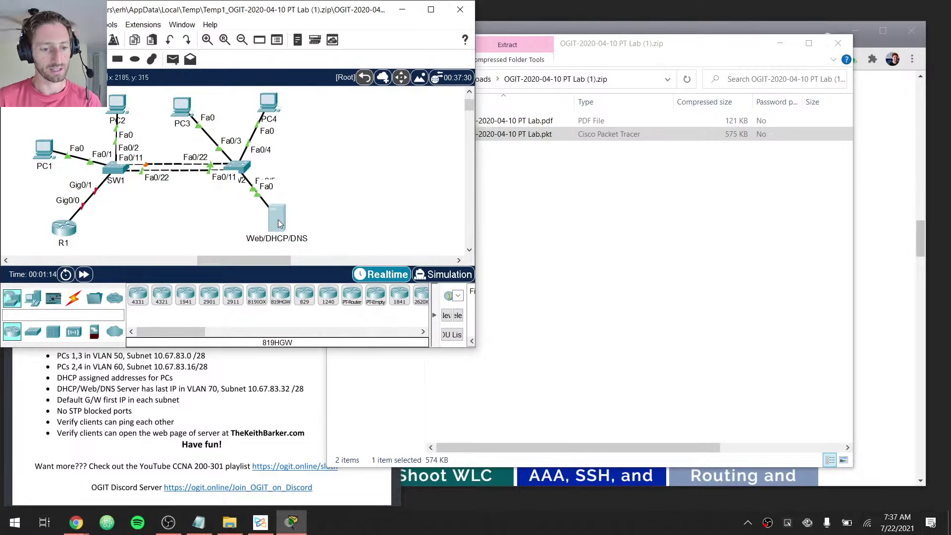
Bring the PDF lab objectives forward below the topology, and clear the archive and browser windows out of the way
left_click(271, 411)
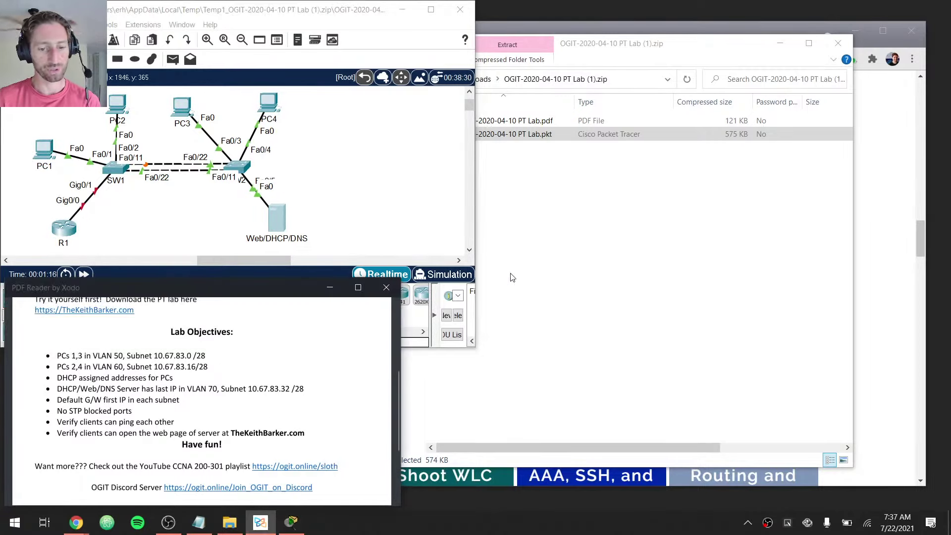
left_click(209, 215)
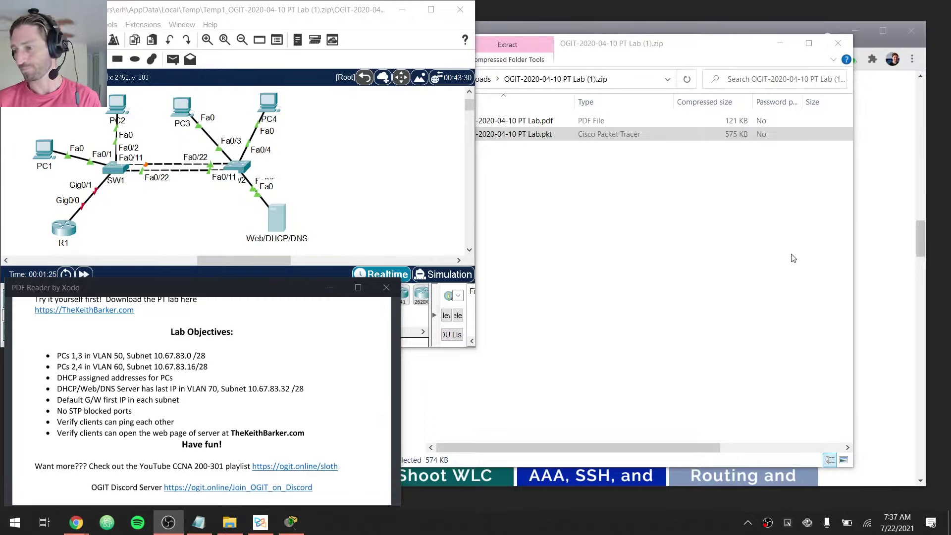
left_click(781, 44)
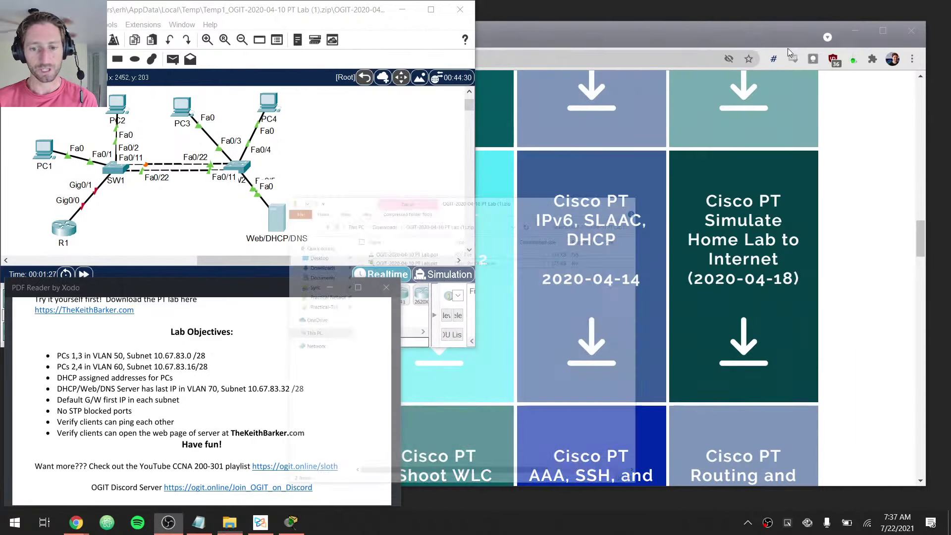
left_click(703, 40)
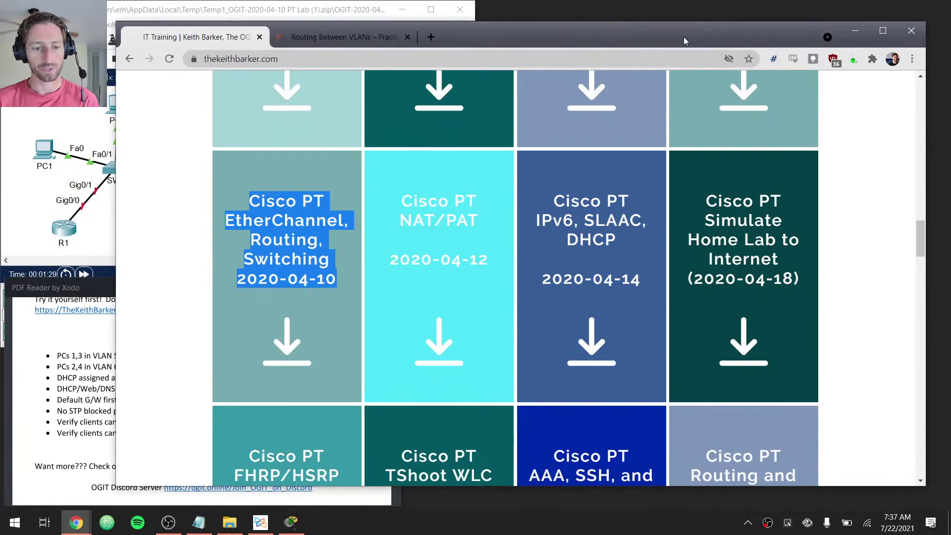
key("super+Down")
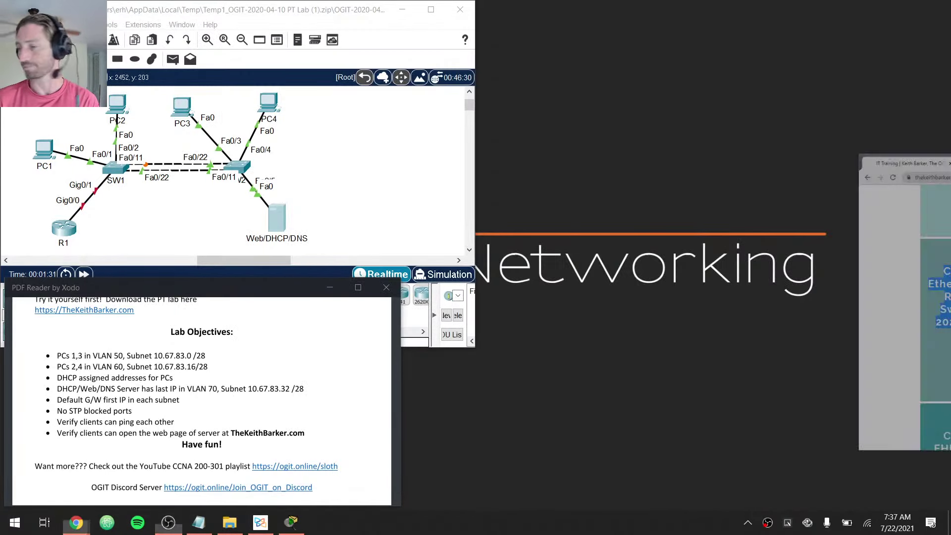
Examine the links between SW1 and SW2 and the connection of router R1 in the topology
left_click(324, 183)
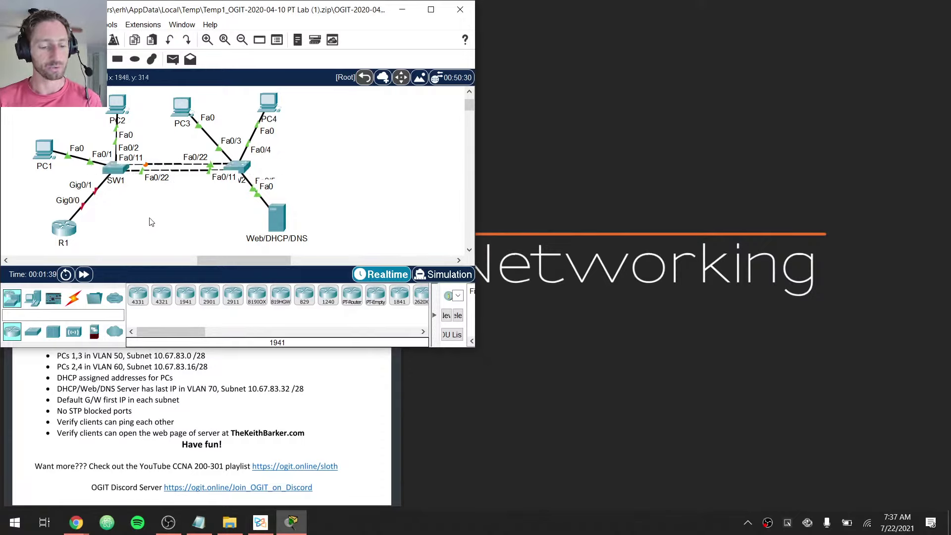
left_click_drag(228, 203, 117, 152)
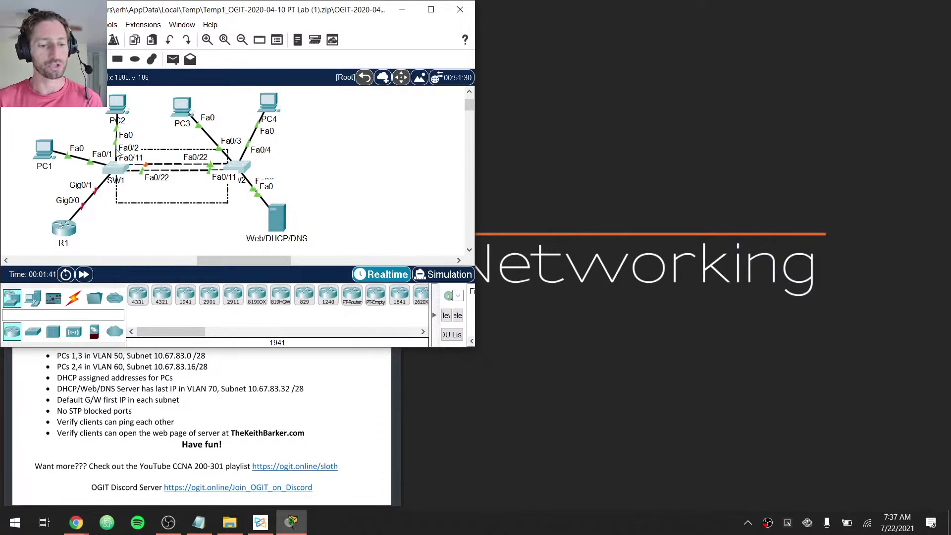
left_click(148, 203)
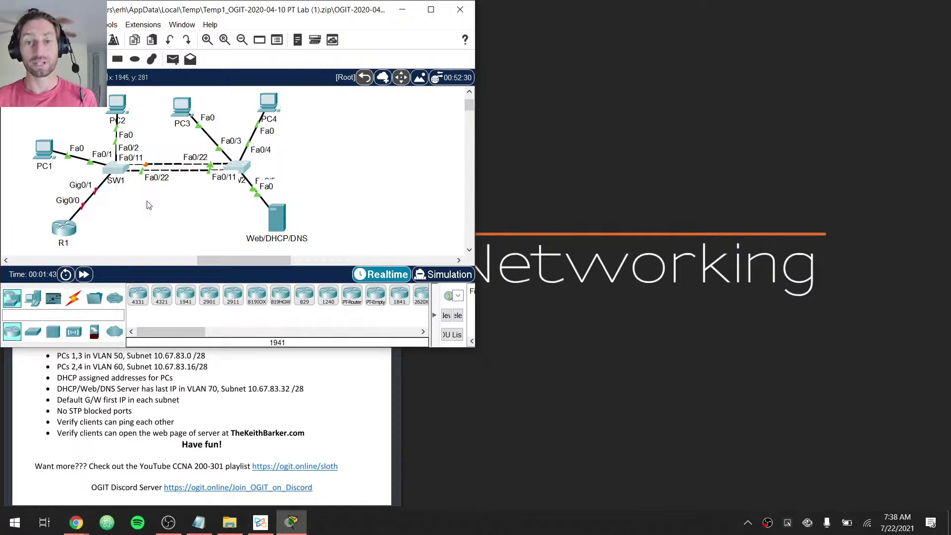
left_click(131, 243)
left_click_drag(135, 237, 37, 221)
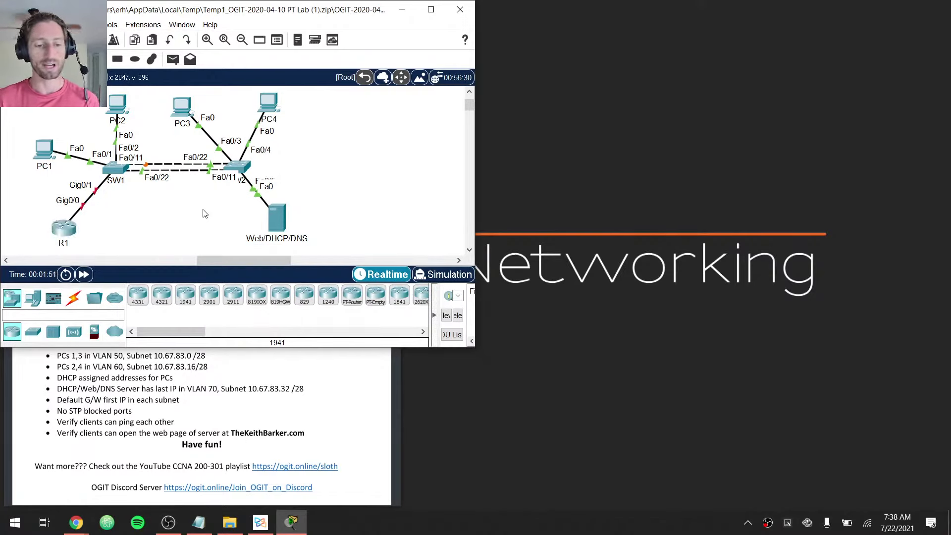
Review the PDF objectives assigning PCs 1,3 to VLAN 50 and PCs 2,4 to VLAN 60, comparing them with the topology
left_click(208, 393)
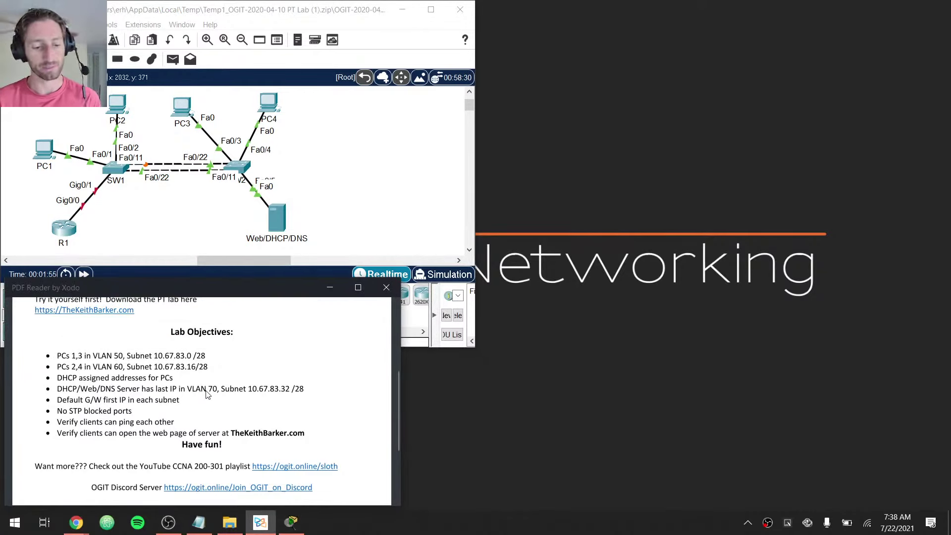
left_click_drag(209, 367, 57, 353)
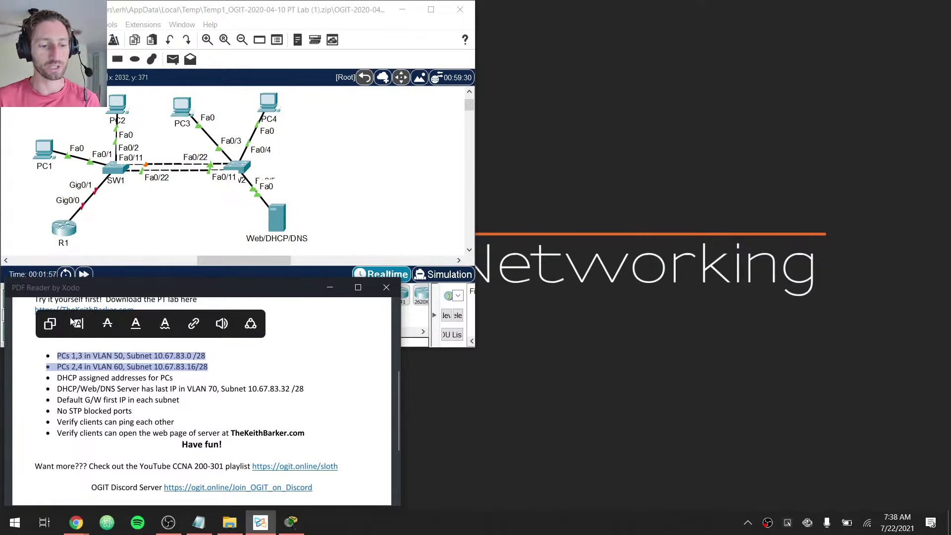
key("ctrl")
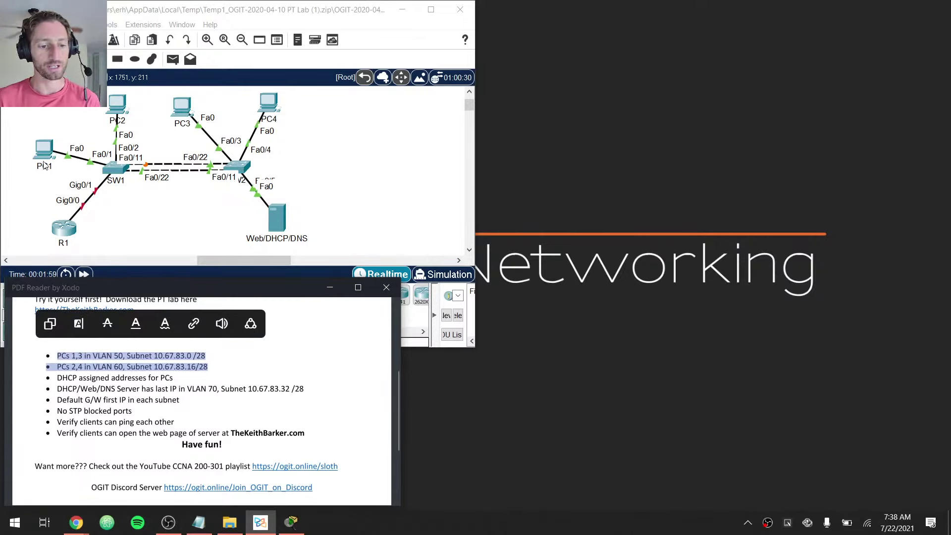
key("ctrl")
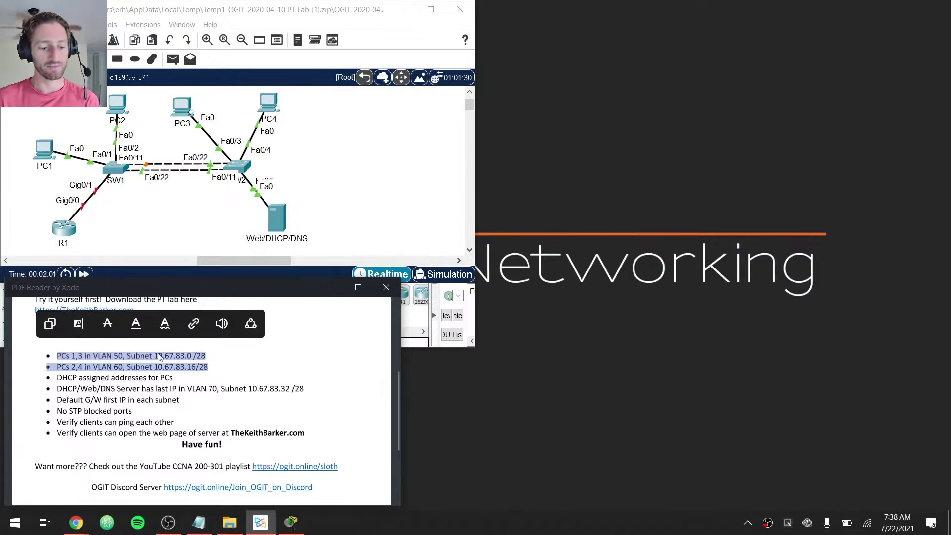
key("Escape")
Place PC1 and PC3 in a higher row and PC2 and PC4 in a lower row, pairing the PCs by VLAN
left_click_drag(54, 153, 58, 107)
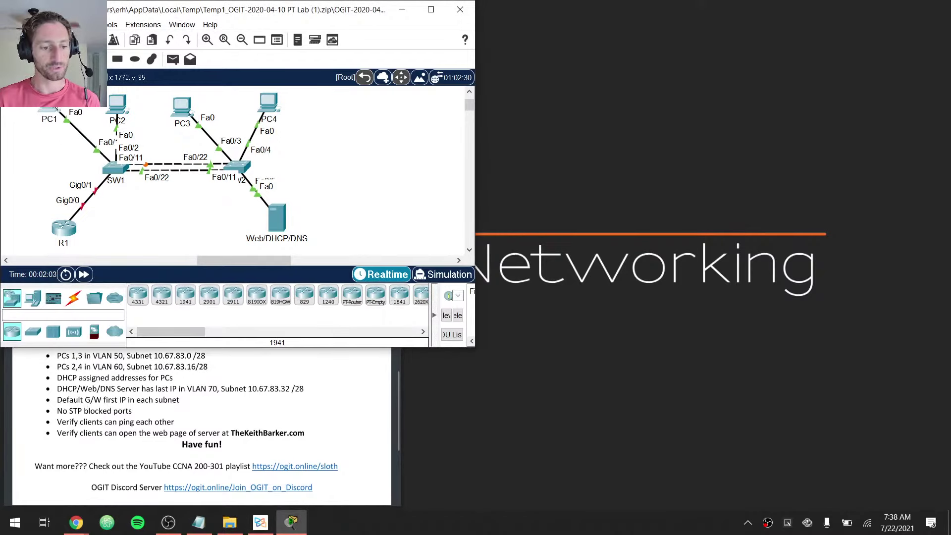
left_click_drag(175, 107, 174, 104)
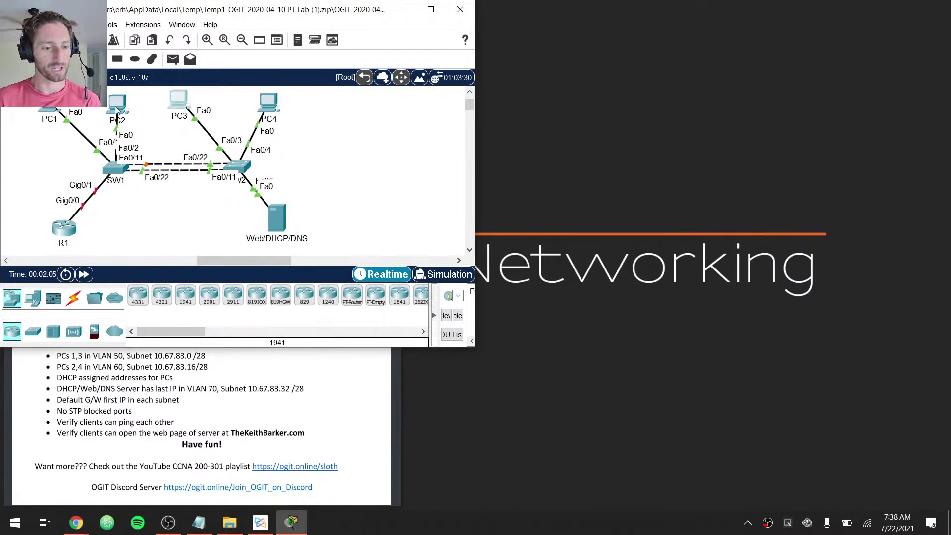
left_click_drag(116, 109, 139, 123)
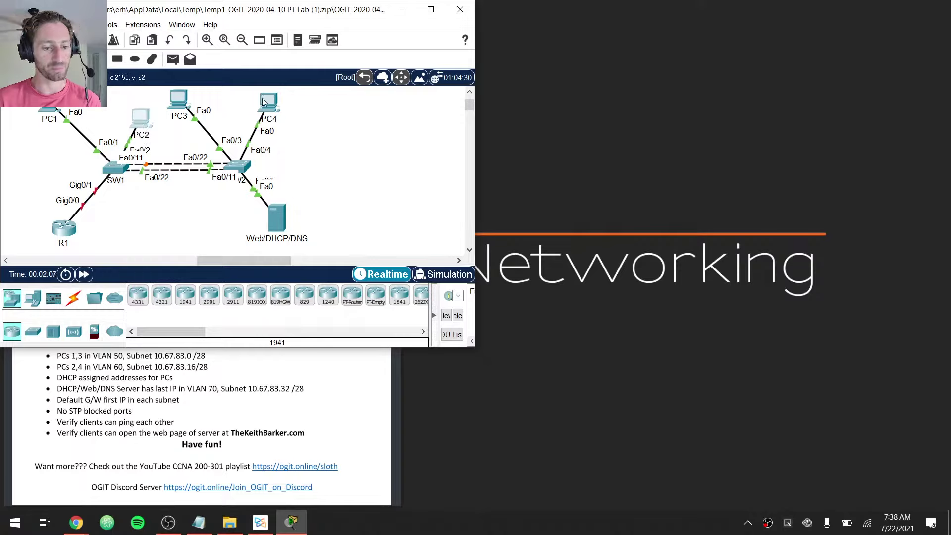
left_click_drag(267, 103, 263, 119)
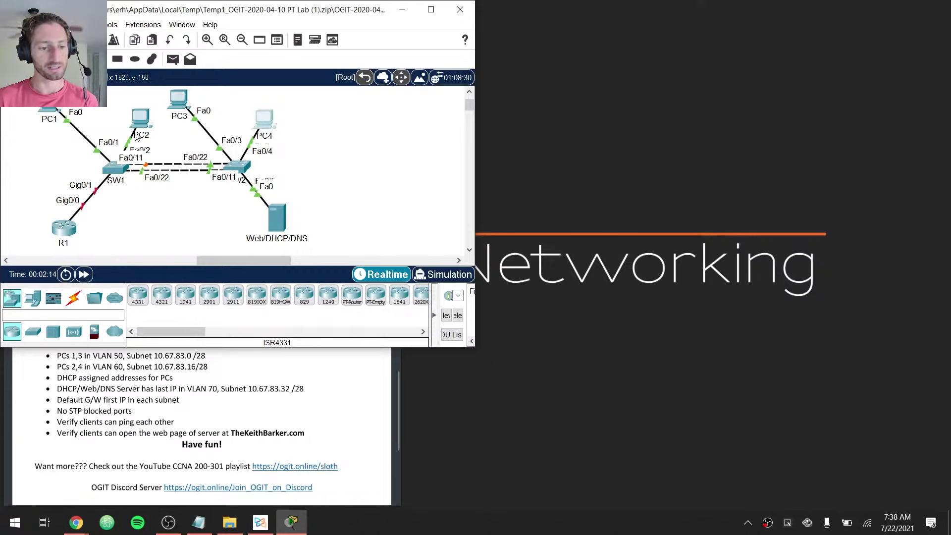
Rearrange the PCs so PC1 and PC2 sit above SW1, PC3 above SW2, and PC4 beside SW2
left_click_drag(140, 118, 239, 107)
left_click_drag(181, 104, 212, 100)
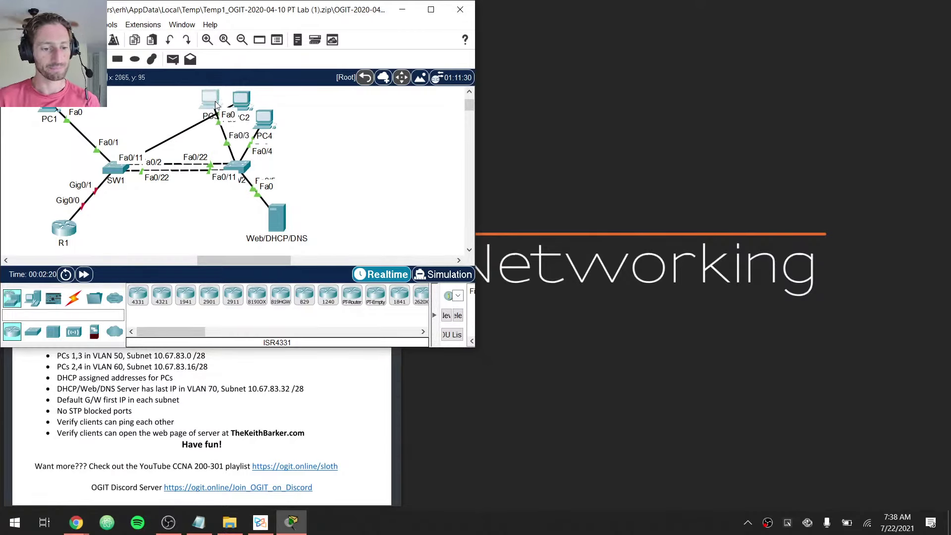
left_click_drag(264, 119, 312, 134)
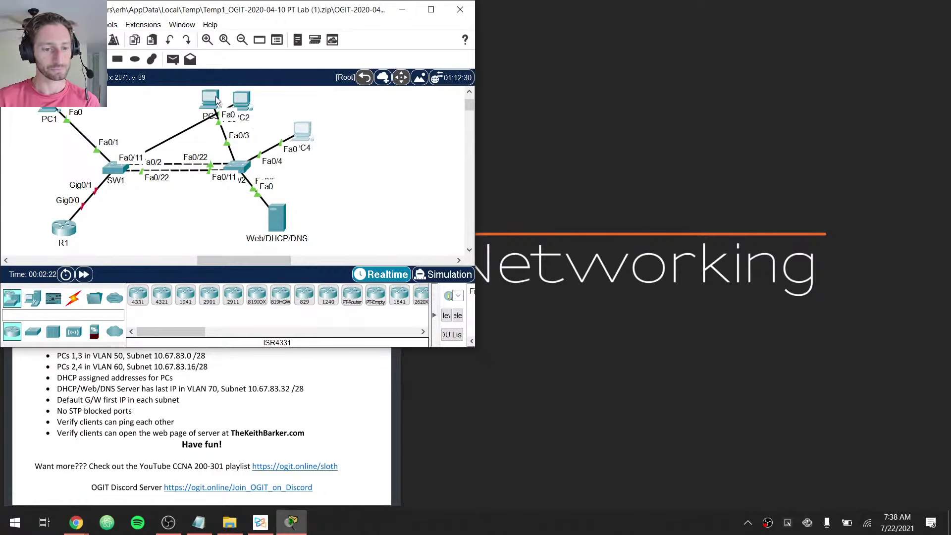
left_click_drag(213, 101, 150, 108)
left_click_drag(56, 106, 93, 101)
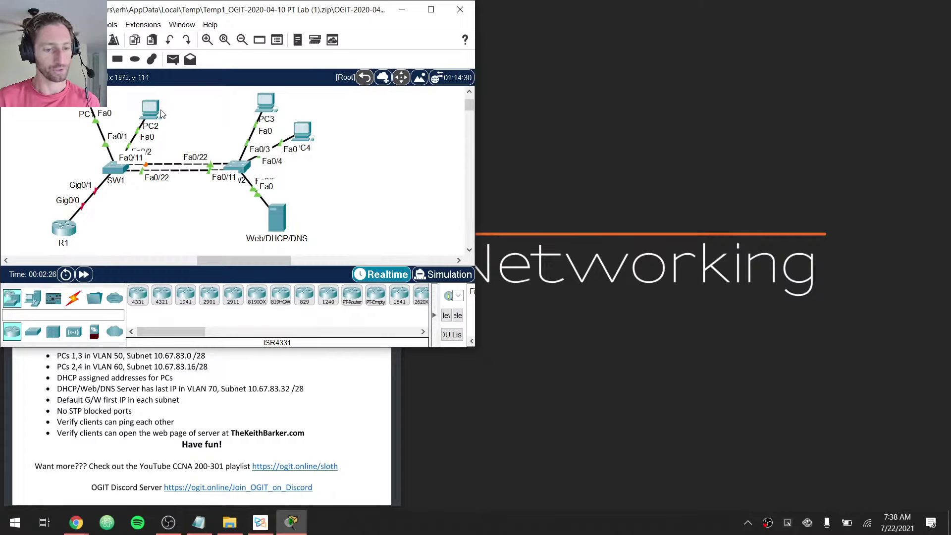
left_click_drag(160, 109, 167, 129)
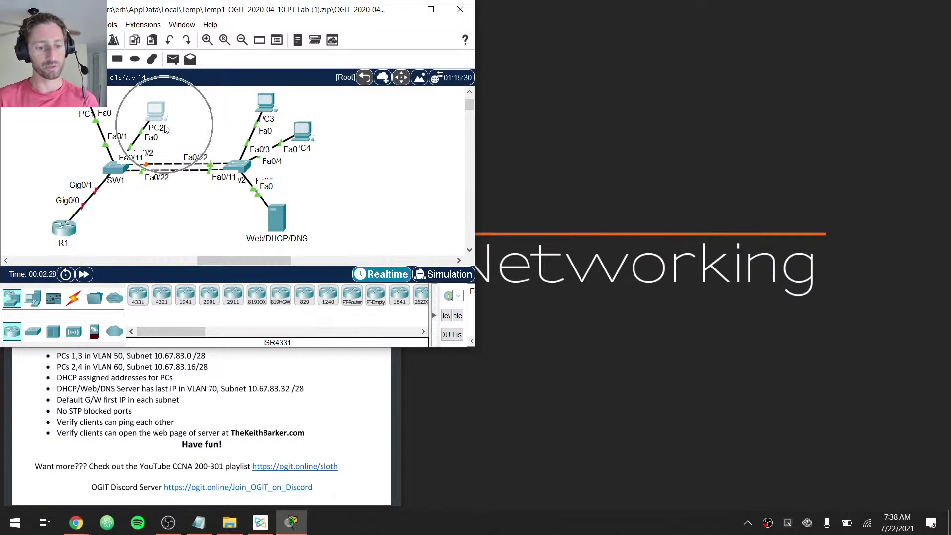
left_click_drag(271, 105, 269, 102)
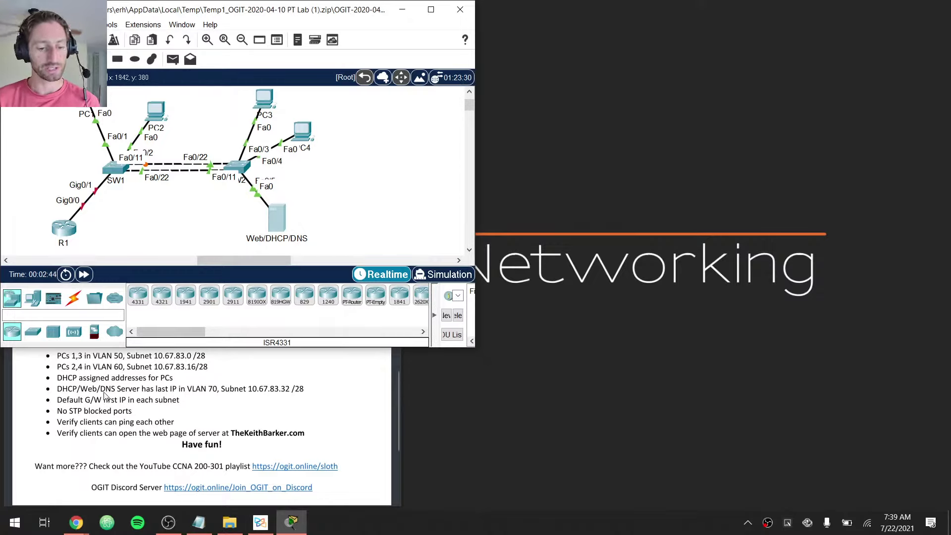
Review the server's VLAN 70 addressing objective and the default gateway objective, and locate router R1 in the topology
left_click(201, 391)
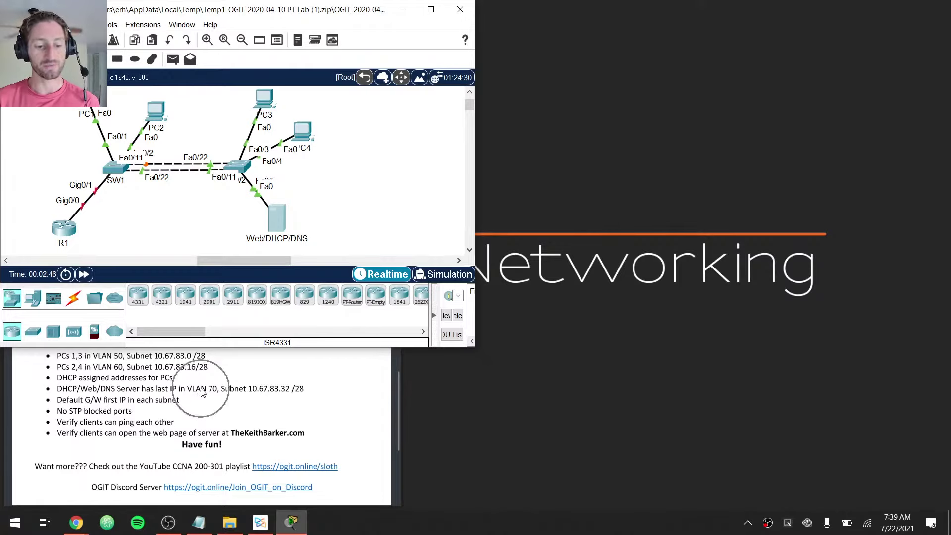
left_click(274, 391)
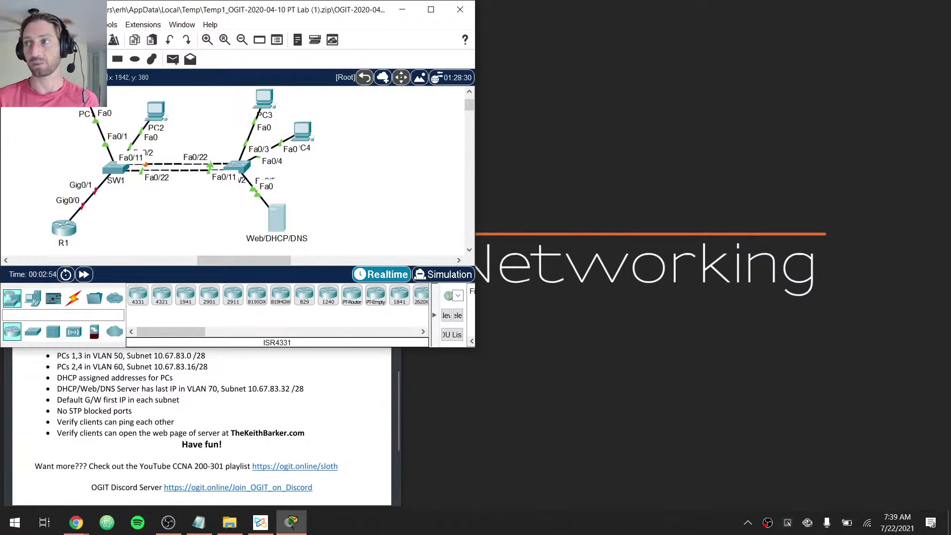
key("alt+Tab")
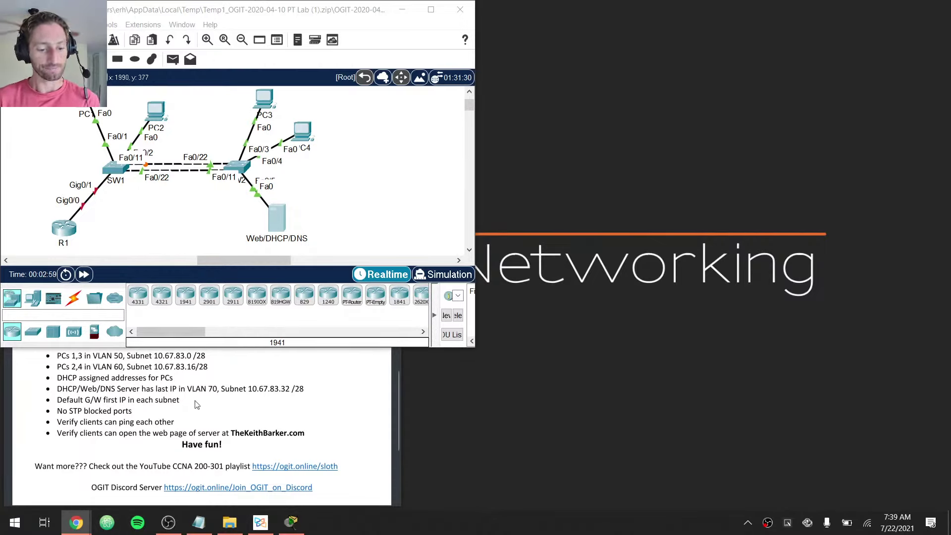
left_click_drag(57, 401, 189, 406)
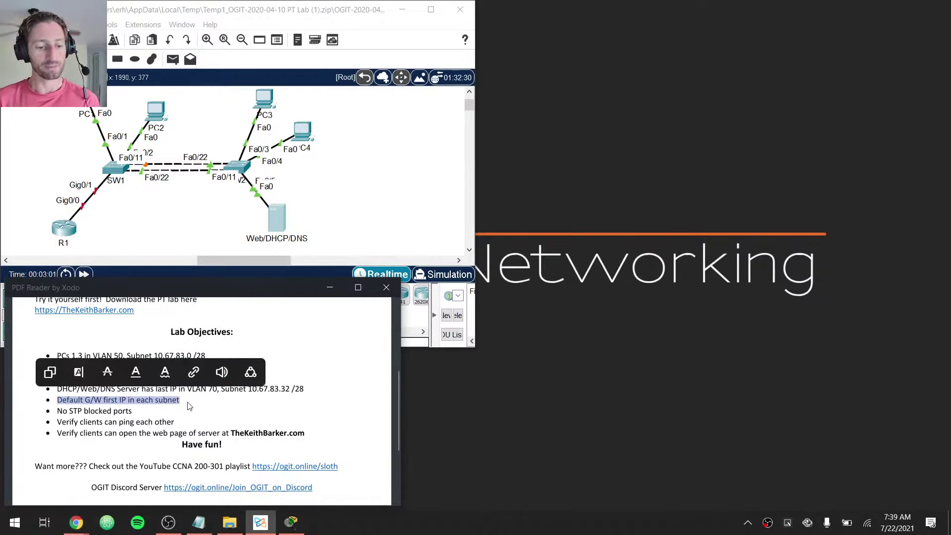
left_click(193, 405)
left_click(171, 243)
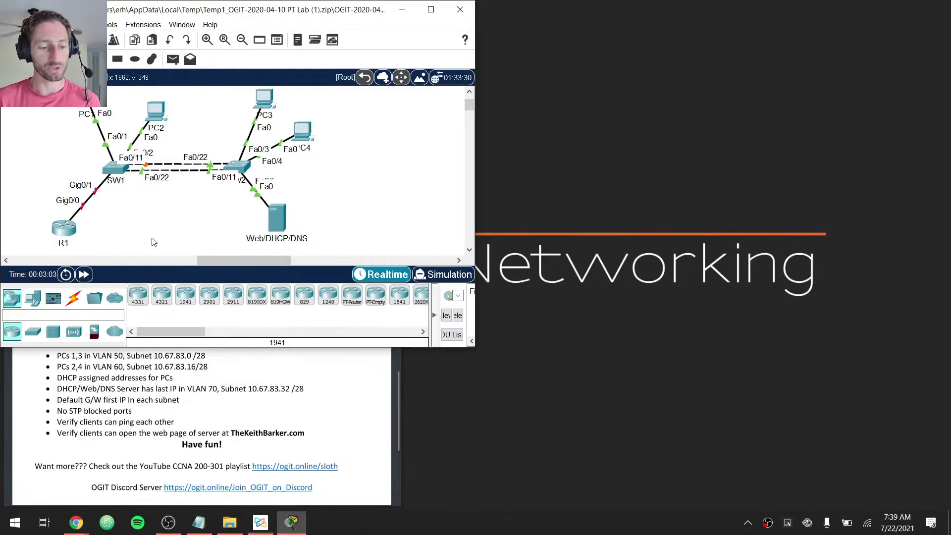
left_click_drag(149, 237, 42, 233)
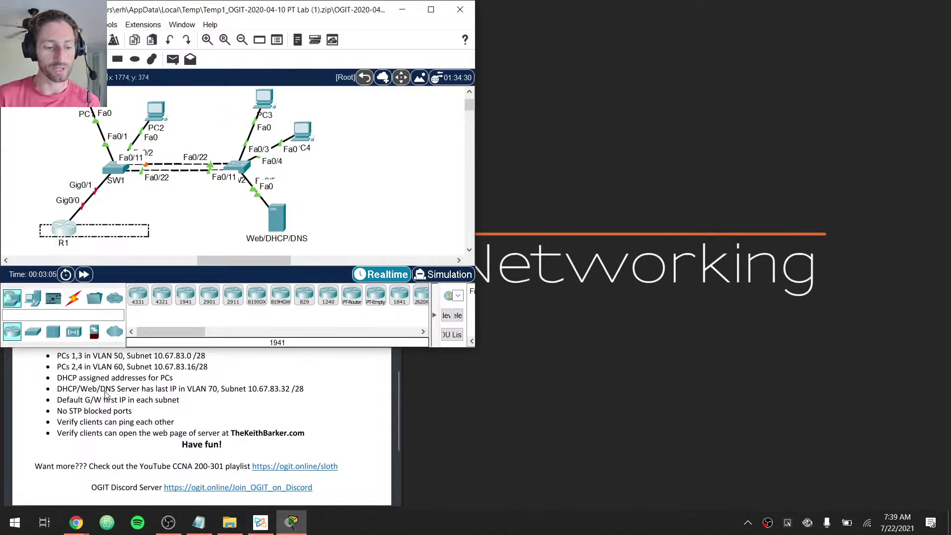
Highlight the "No STP blocked ports" objective, examine the SW1 and SW2 links in the topology, and review the remaining verification objectives
left_click_drag(64, 414, 132, 412)
left_click_drag(218, 260, 252, 259)
left_click_drag(55, 145, 247, 181)
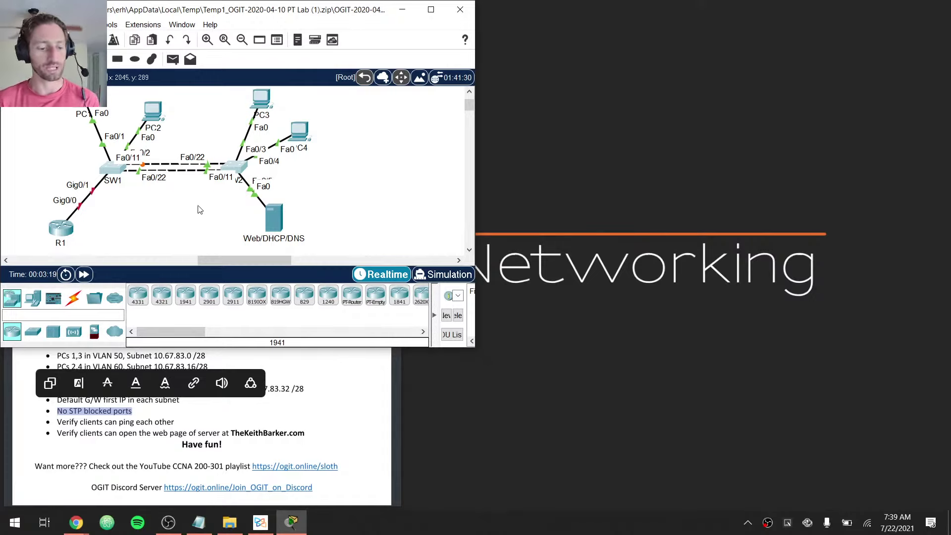
key("ctrl")
key("ctrl")
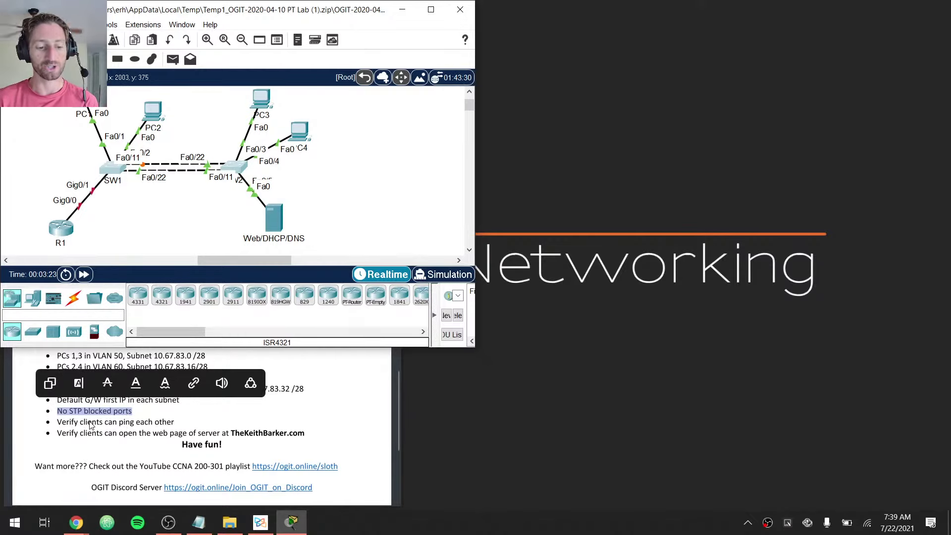
key("ctrl")
key("ctrl")
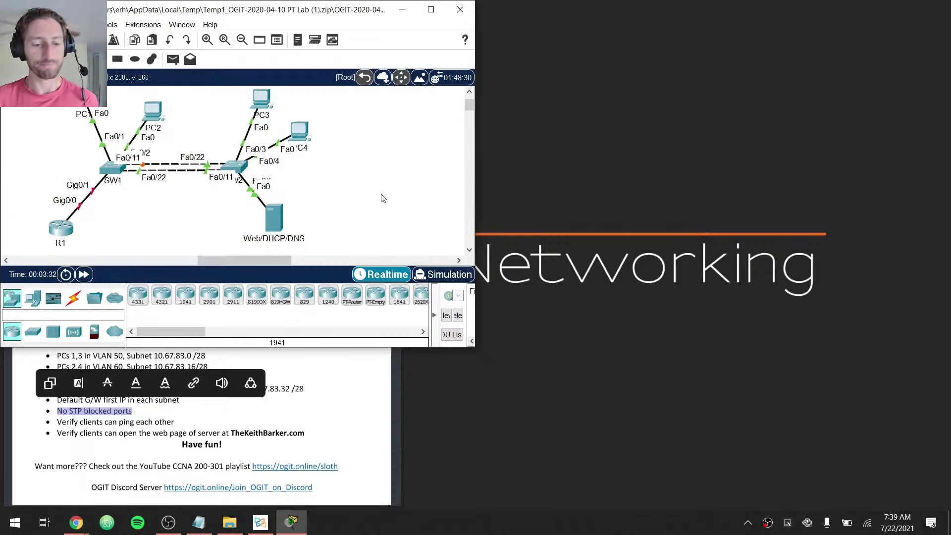
Open the Web/DHCP/DNS server's FastEthernet0 configuration beside the topology and objectives, and switch its IPv4 addressing to static
left_click(275, 218)
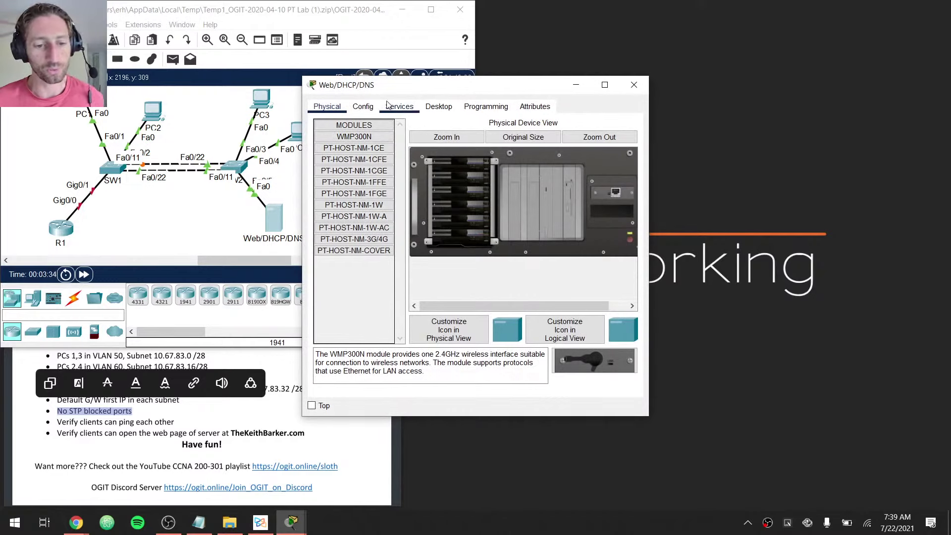
left_click_drag(388, 85, 563, 41)
left_click(539, 63)
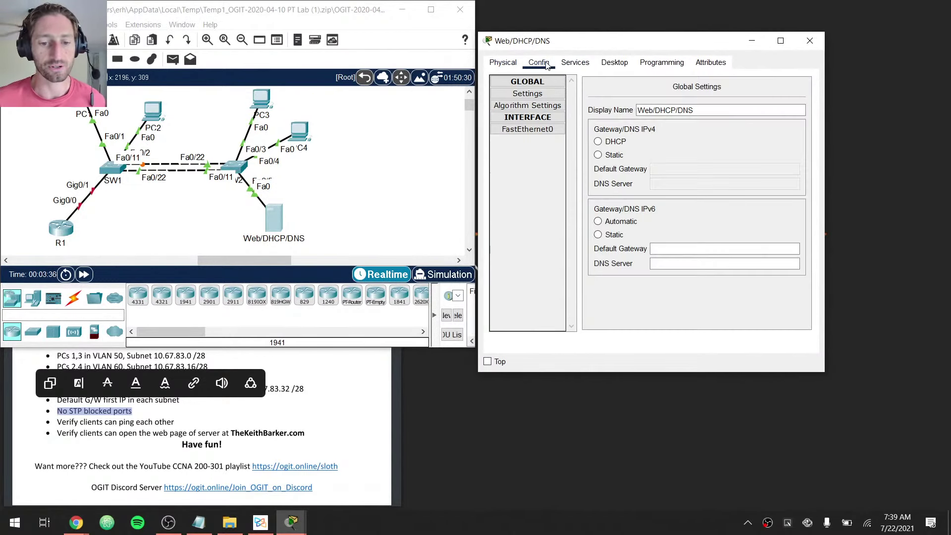
left_click(528, 130)
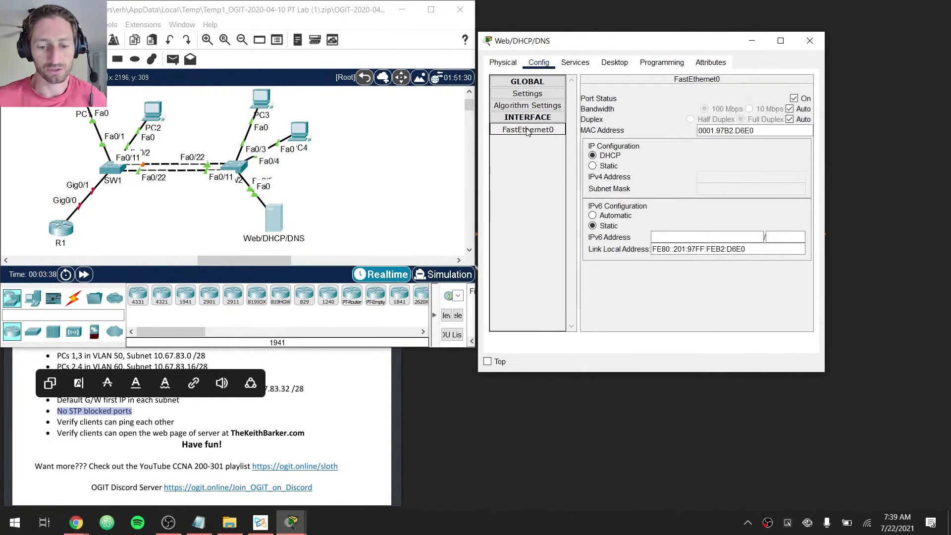
left_click(202, 381)
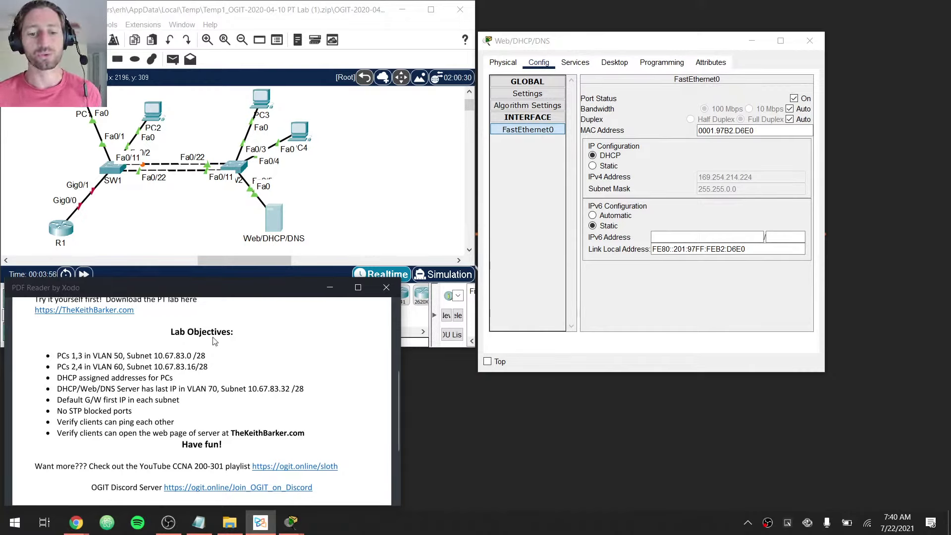
left_click(607, 167)
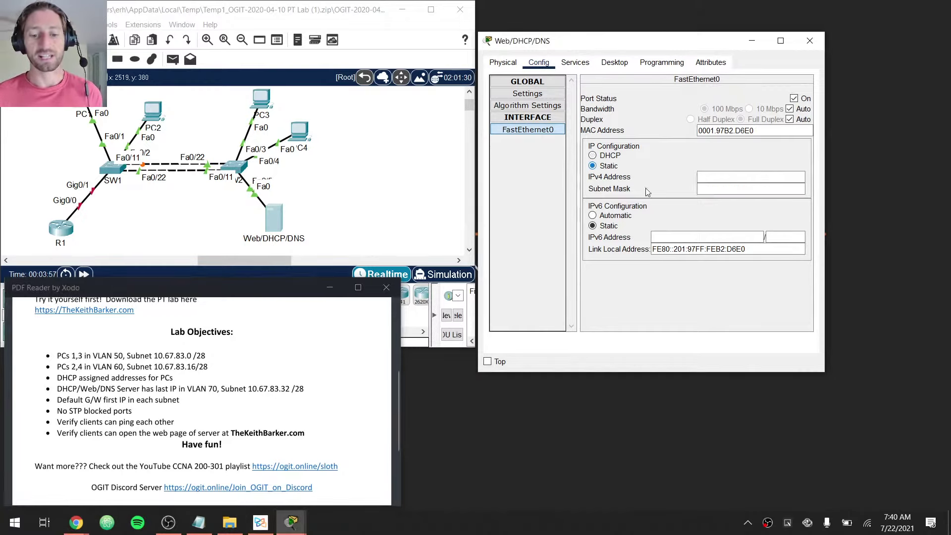
Set the server's FastEthernet0 IPv4 address to 10.67.83.46, the last usable address in the VLAN 70 subnet
left_click(715, 174)
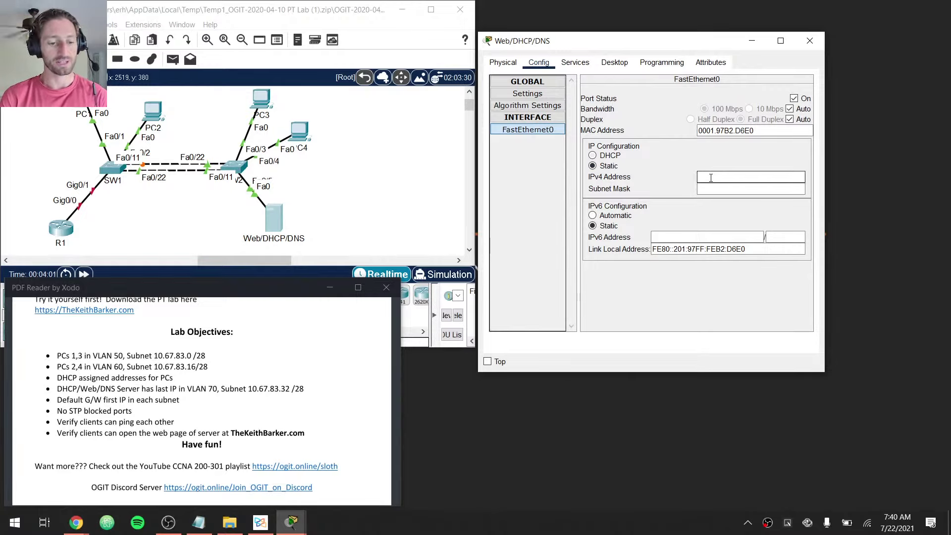
left_click(185, 397)
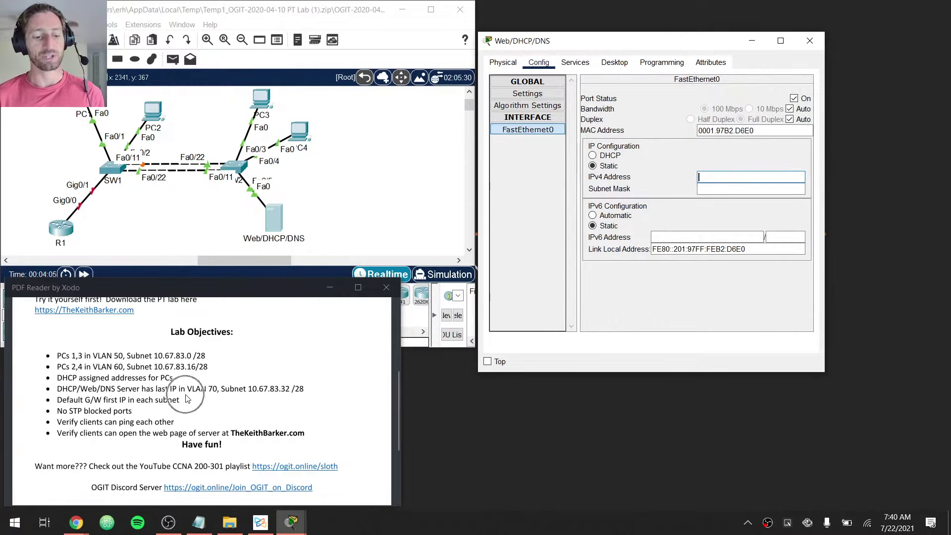
left_click(227, 391)
left_click(290, 394)
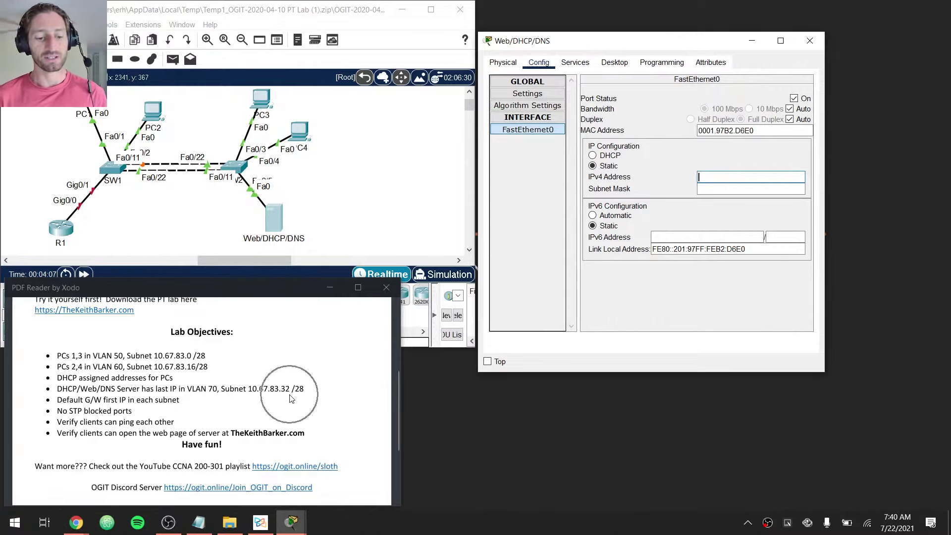
left_click(290, 394)
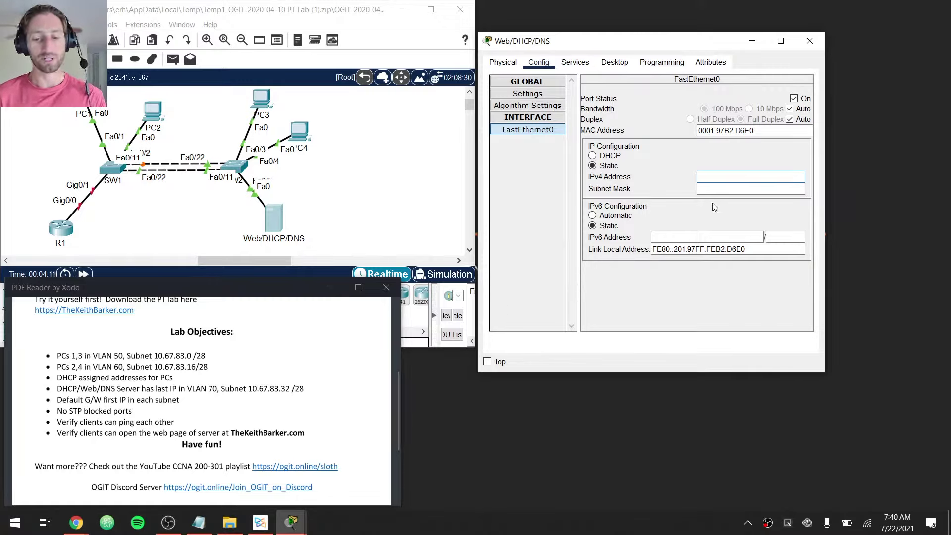
type("10.67.83.")
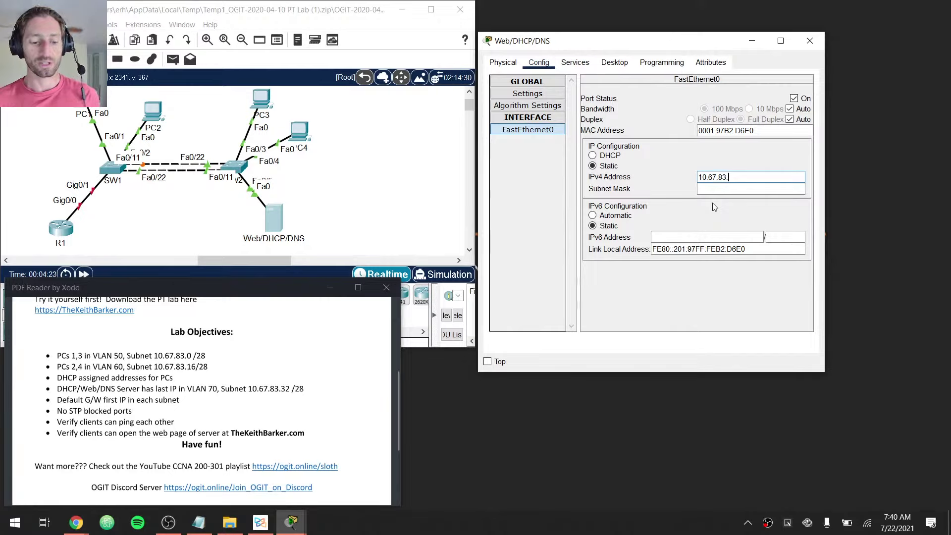
key("ctrl")
key("ctrl")
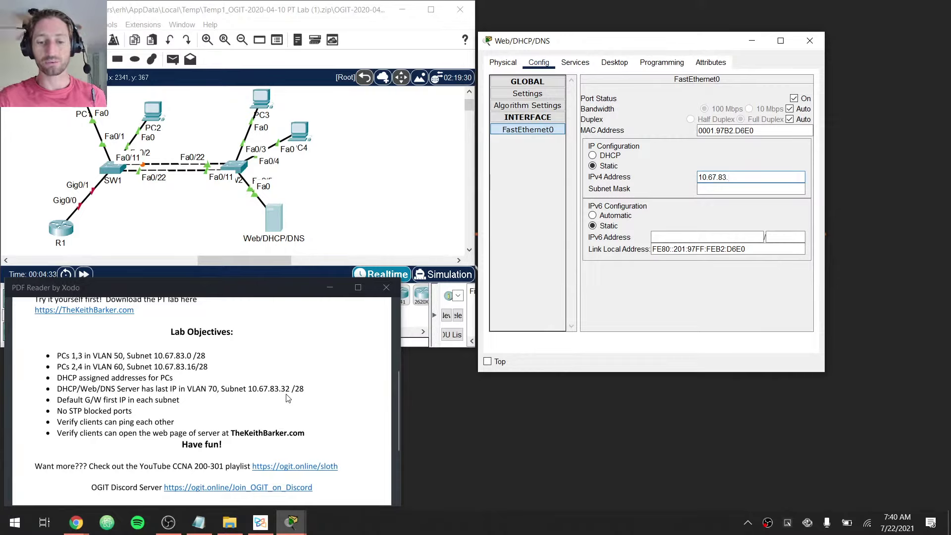
type(".47")
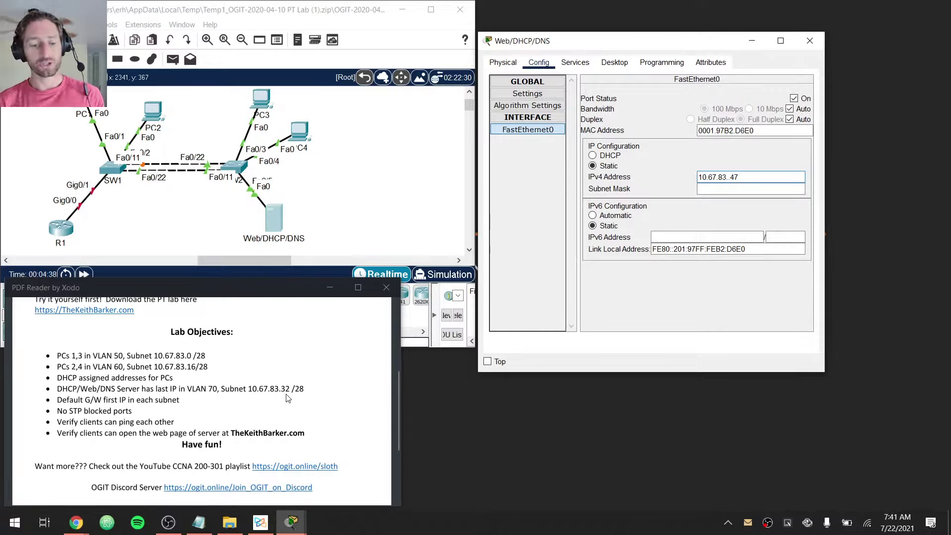
key("ctrl")
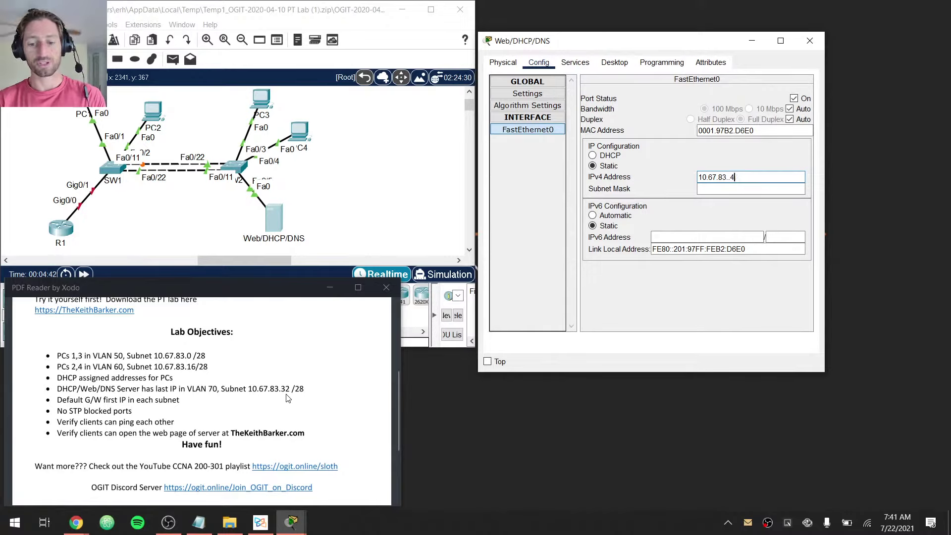
key("Left")
key("BackSpace")
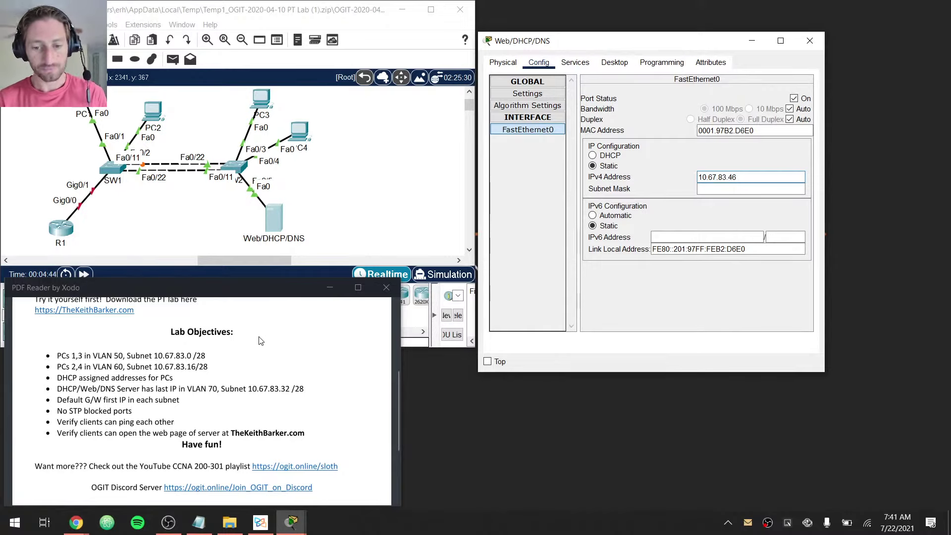
Set the server's FastEthernet0 subnet mask to 255.255.255.240 to match the /28 subnet
left_click(747, 189)
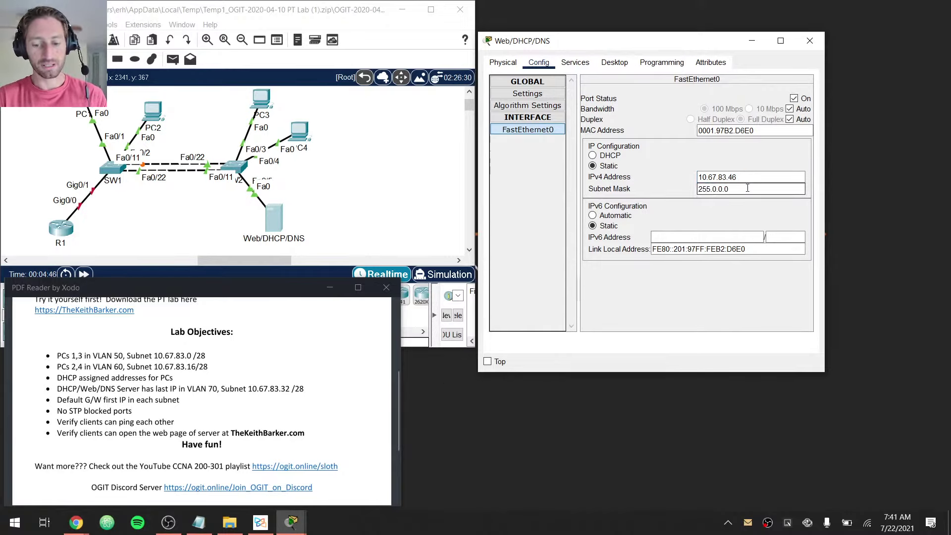
key("ctrl+a")
key("BackSpace")
type("255.255.25")
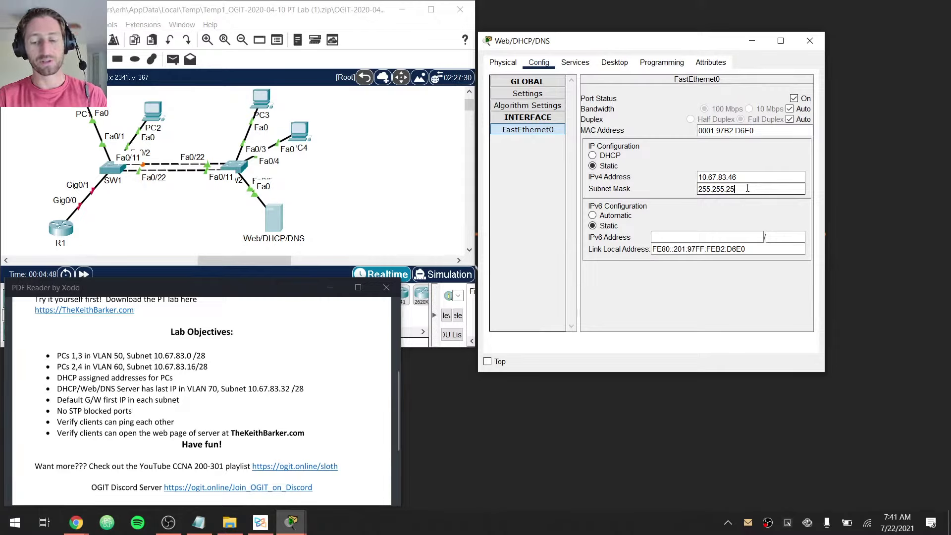
type("5.240")
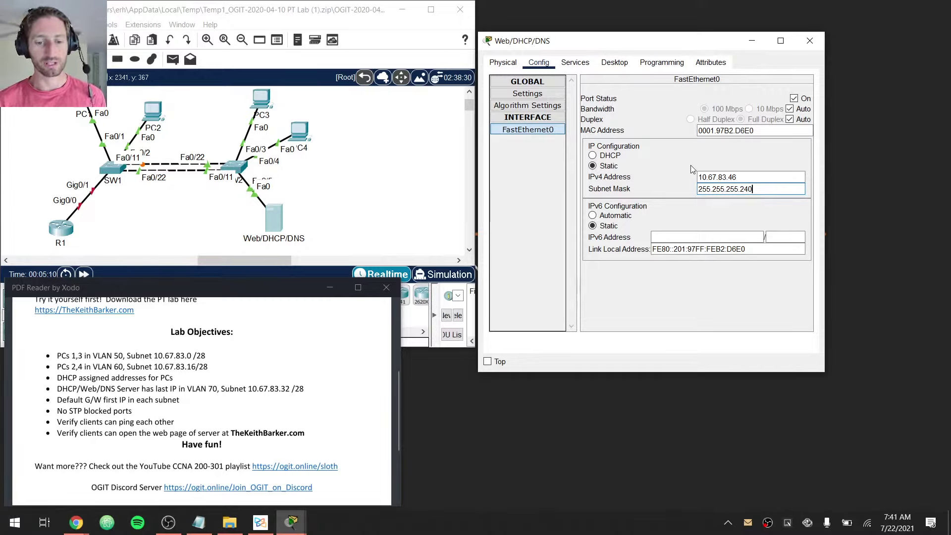
Set the server's IPv4 default gateway to 10.67.83.33 in its global settings, reusing the server's address as the starting text
double_click(737, 177)
key("ctrl+c")
left_click(740, 176)
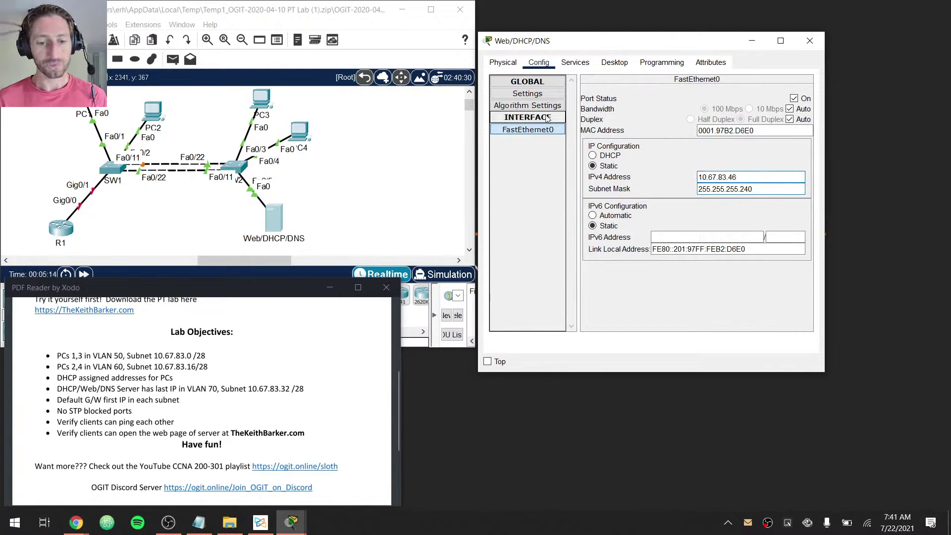
left_click(527, 105)
left_click(527, 94)
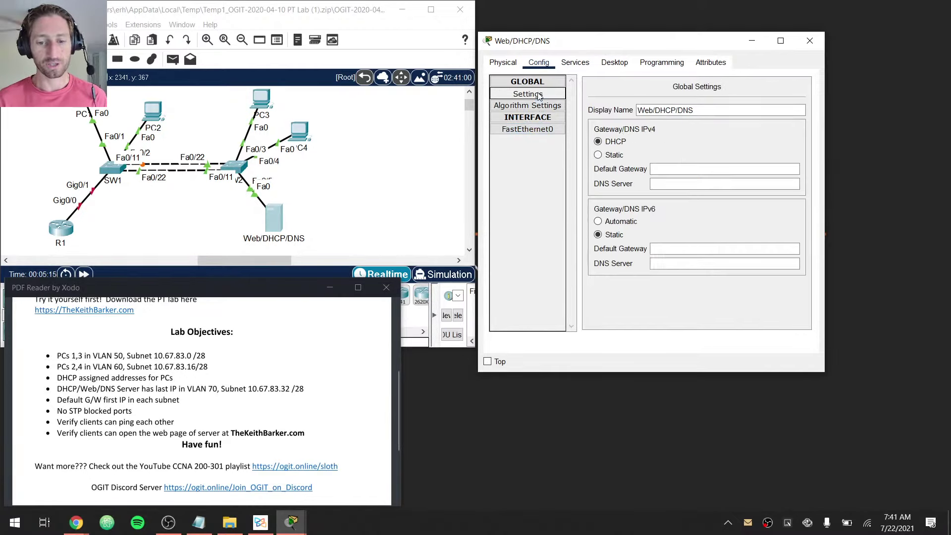
left_click(680, 169)
key("ctrl+v")
key("BackSpace")
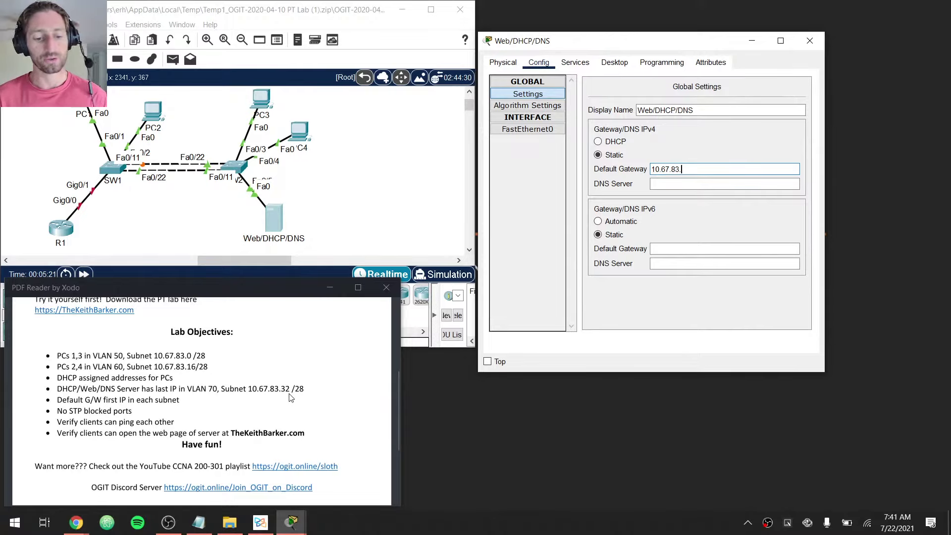
type("33")
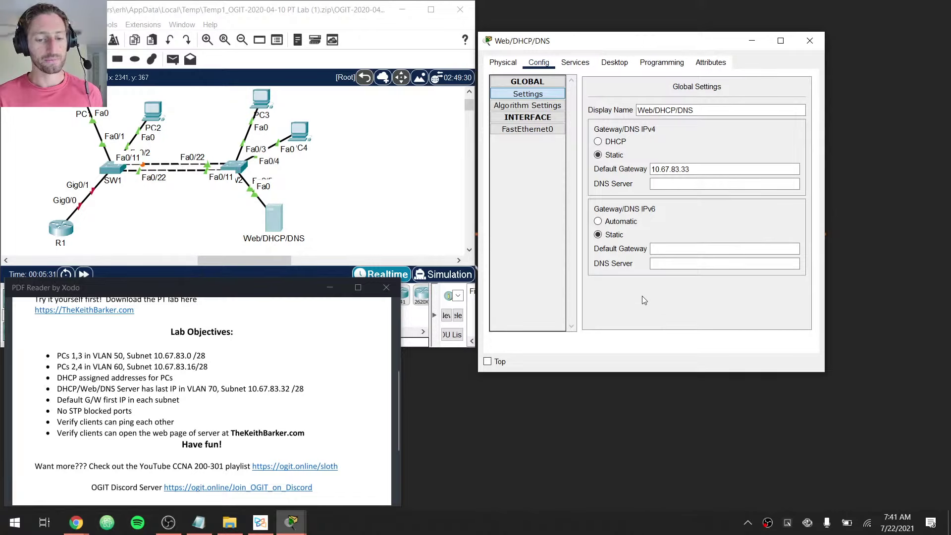
Review the server's HTTP and HTTPS service settings and its hosted web files
left_click(571, 67)
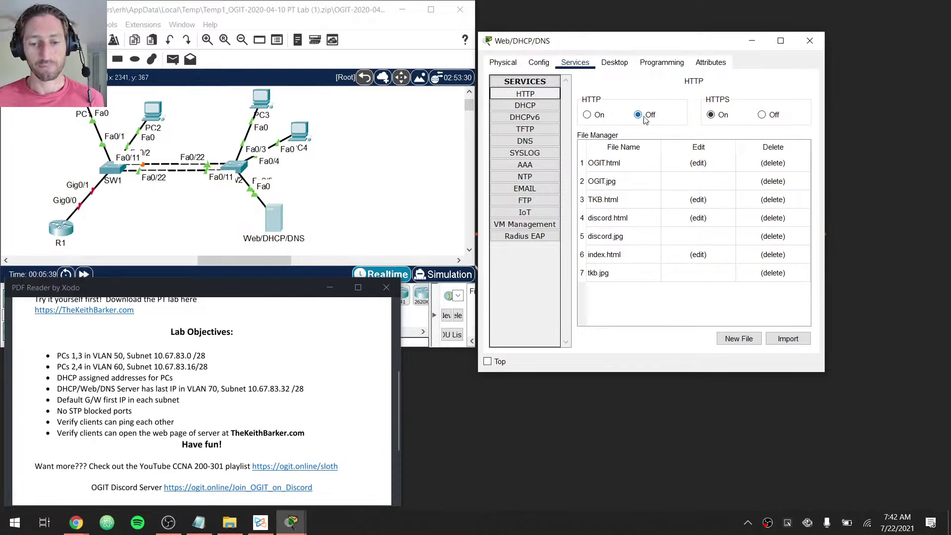
key("ctrl")
key("ctrl")
key("ctrl")
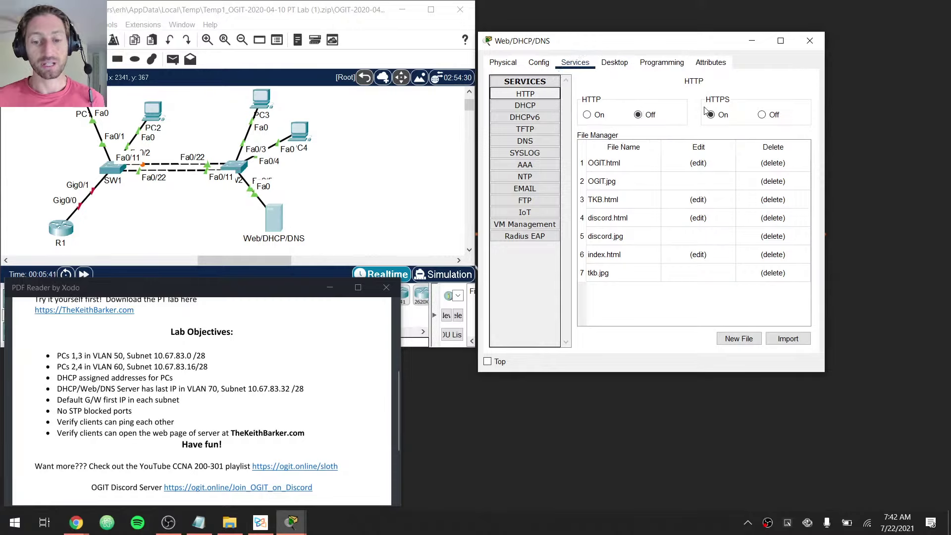
key("ctrl")
key("ctrl")
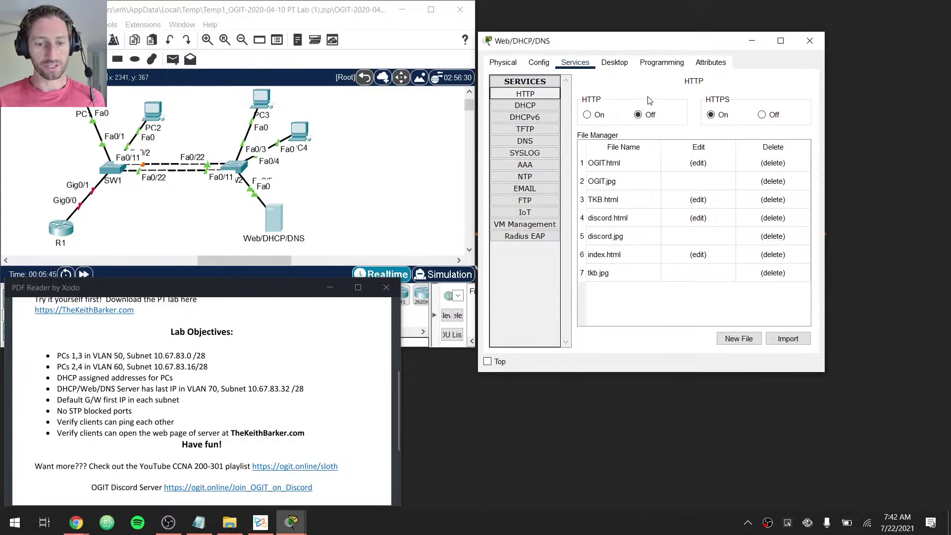
Examine the server's DHCP service and its serverPool entry in a widened window, comparing it with the PC VLAN objectives
left_click(527, 106)
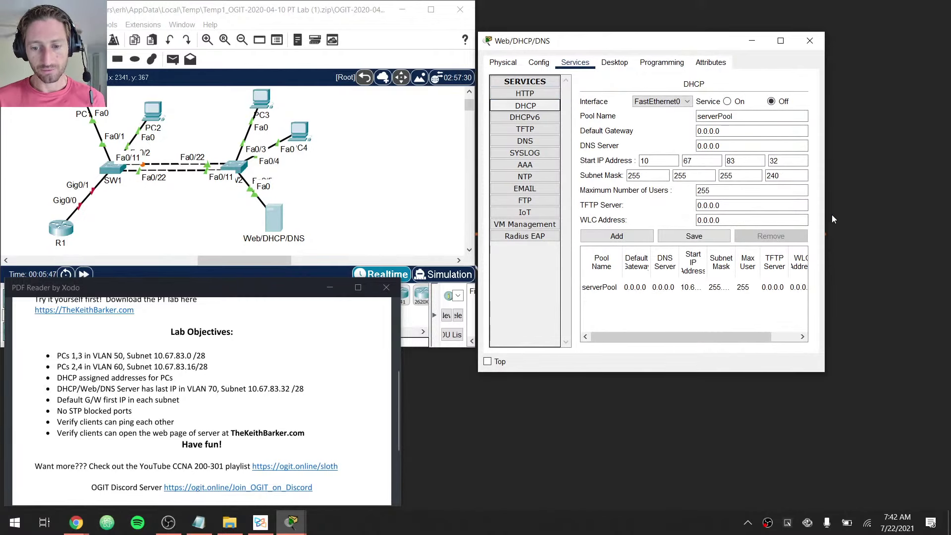
left_click_drag(825, 213, 921, 213)
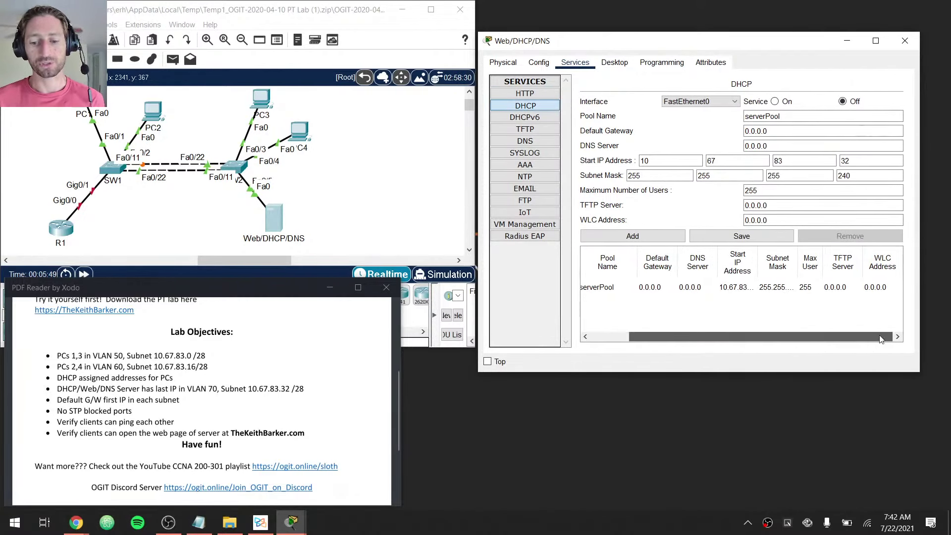
left_click_drag(476, 175, 291, 176)
left_click(648, 290)
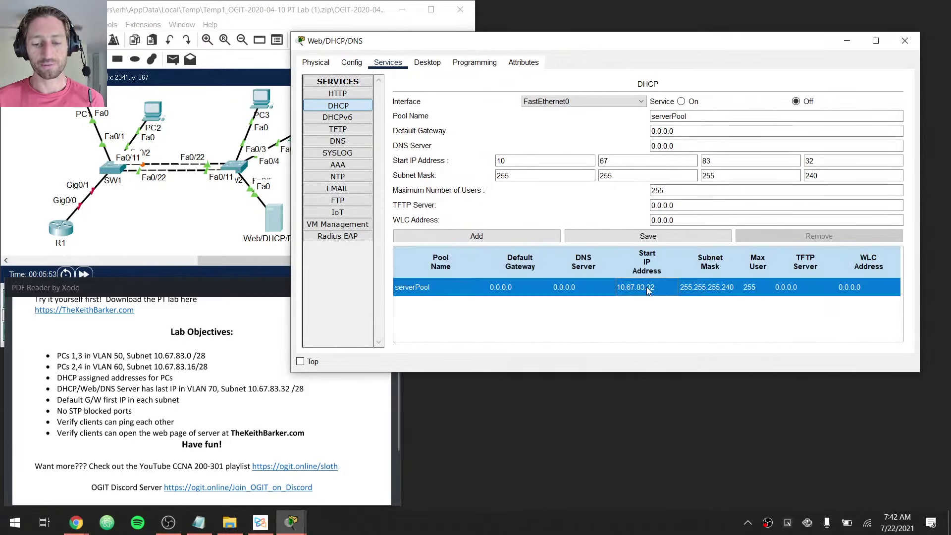
left_click(647, 291)
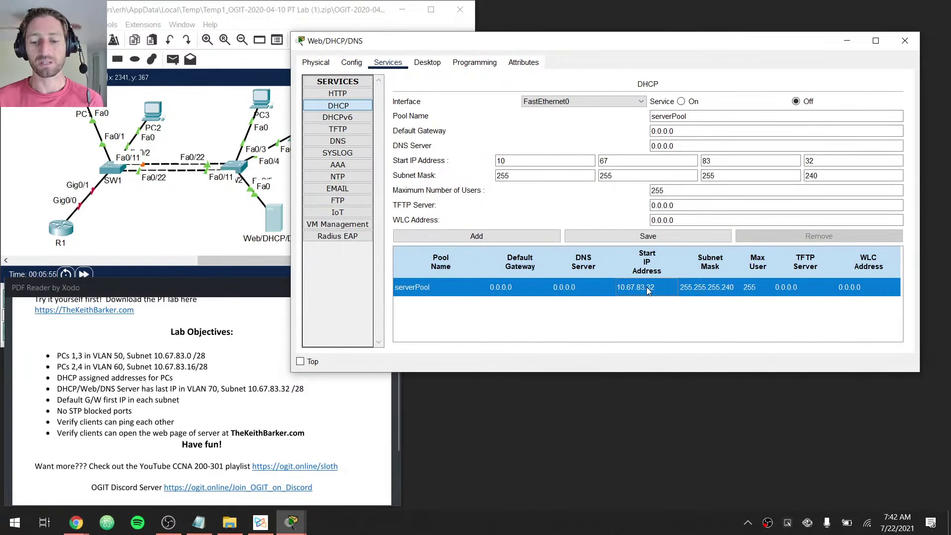
left_click(101, 360)
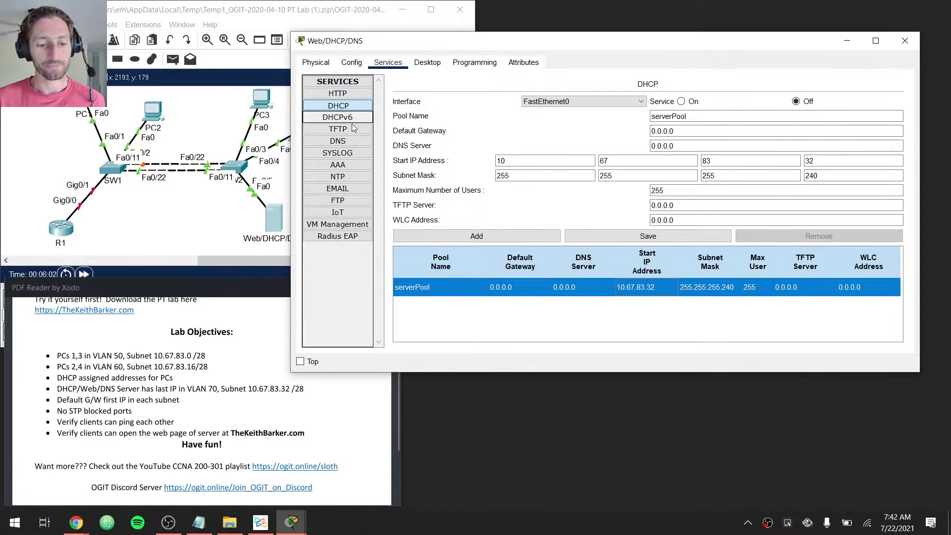
Check the server's DNS record for TheKeithBarker.com, revisit the DHCP service settings, and close the server's window
left_click(352, 141)
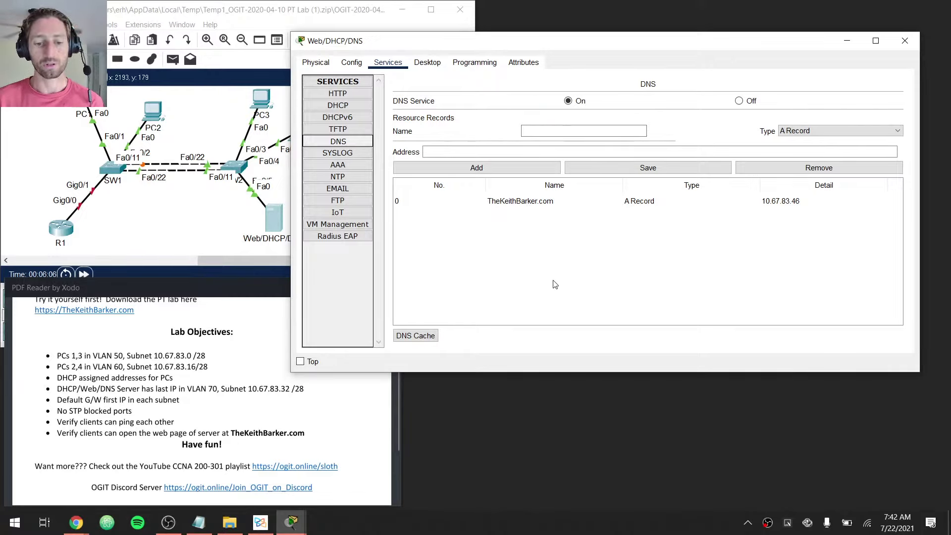
left_click(340, 106)
left_click_drag(290, 105, 424, 105)
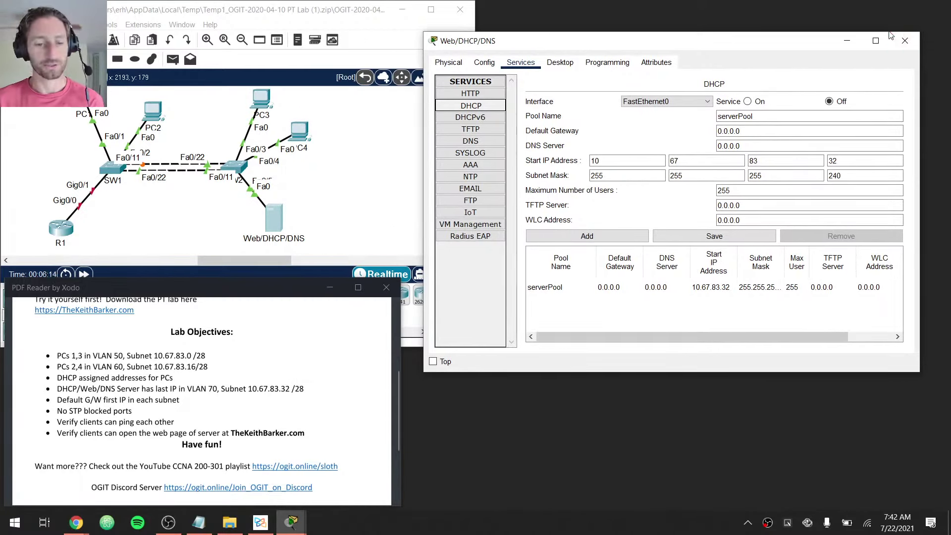
left_click(903, 40)
Open SW1's command-line interface and bring up the Switch> user prompt
left_click(135, 182)
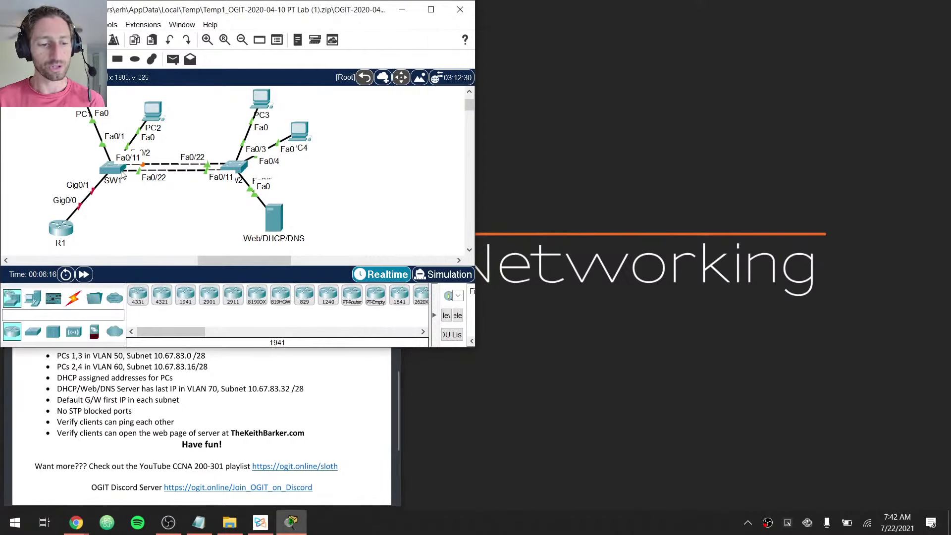
double_click(121, 170)
left_click(391, 106)
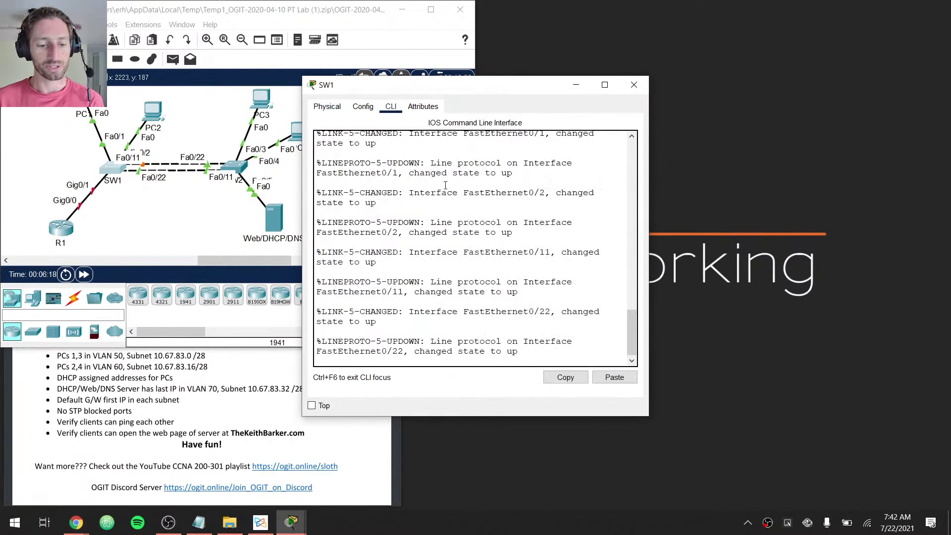
key("Return")
key("Return")
key("Return")
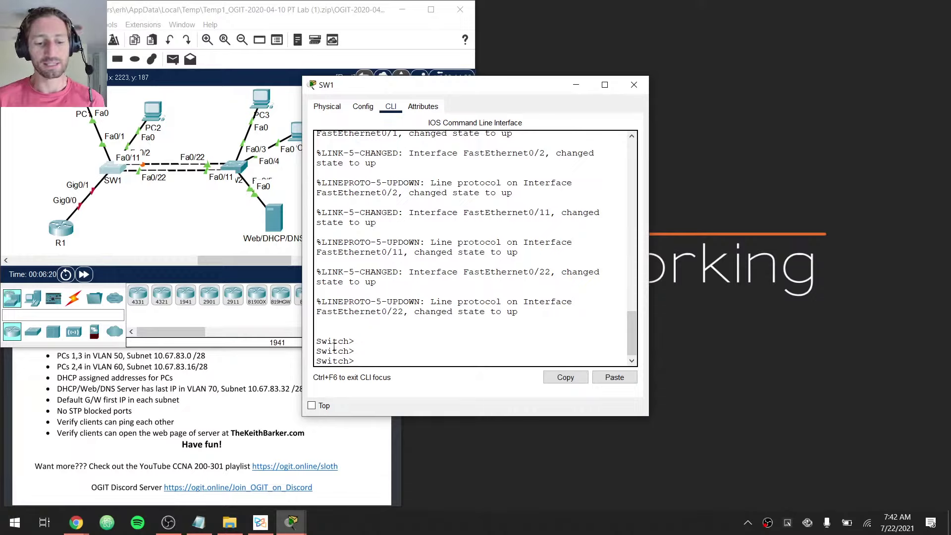
left_click_drag(354, 342, 356, 363)
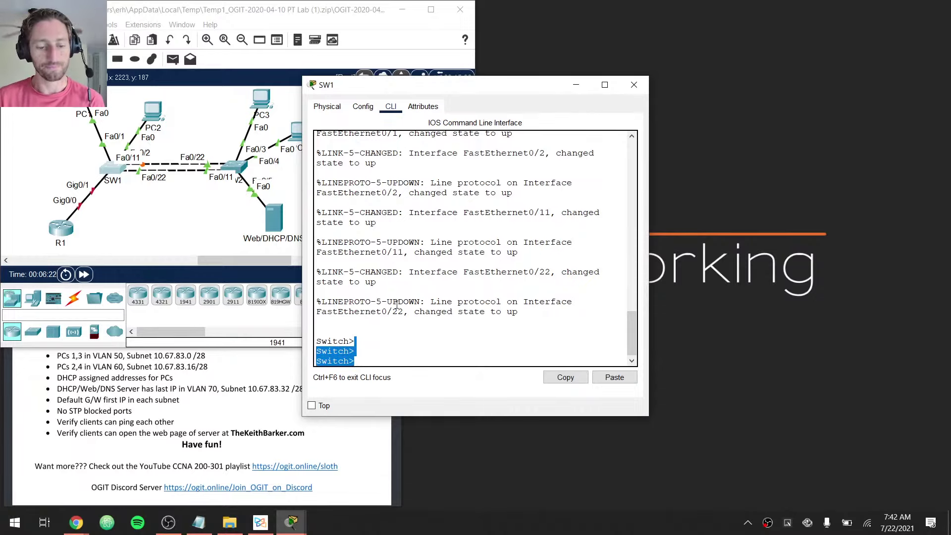
Place SW1's window in the upper-right quarter of the desktop, widen it toward the topology, and bring up fresh Switch> prompts
left_click(409, 288)
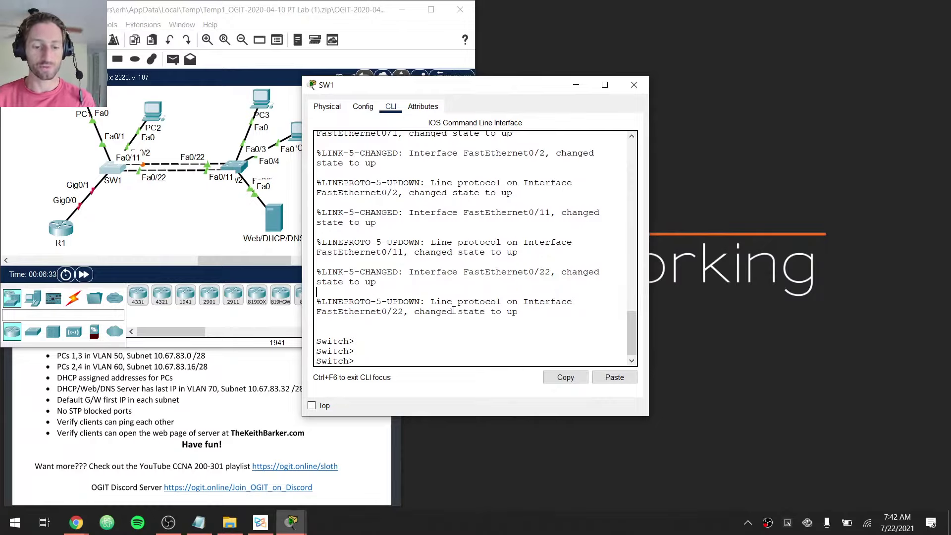
key("super+Right")
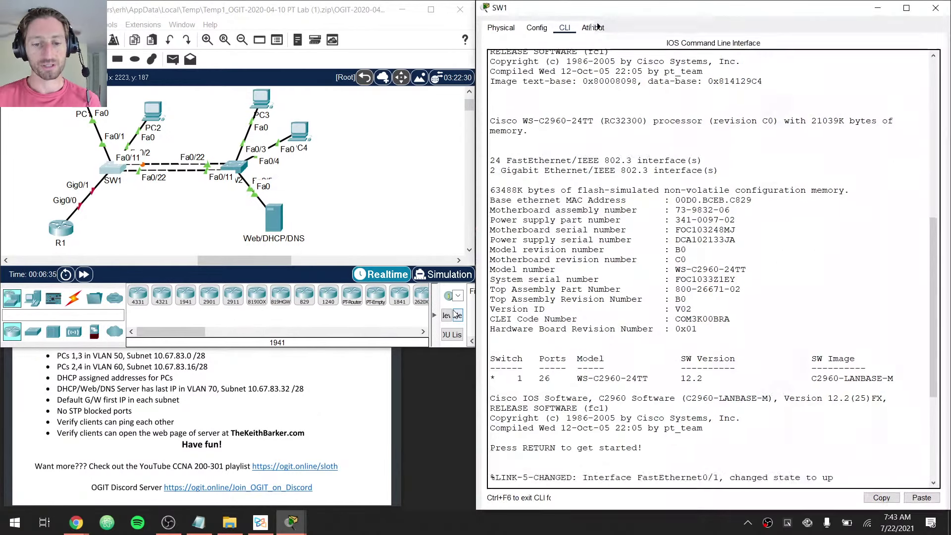
key("super+Up")
left_click(586, 244)
key("Return")
key("Return")
key("Return")
key("Return")
key("Return")
key("Return")
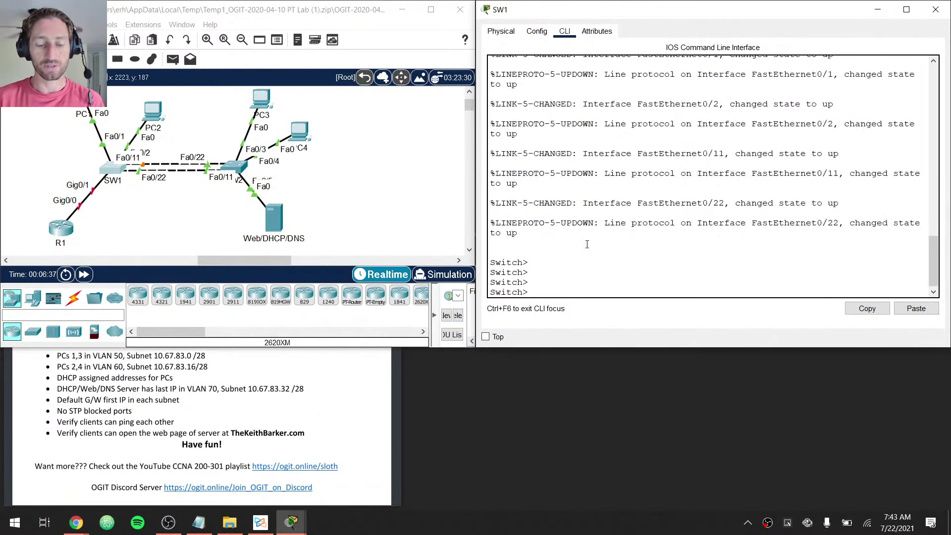
left_click_drag(474, 198, 400, 190)
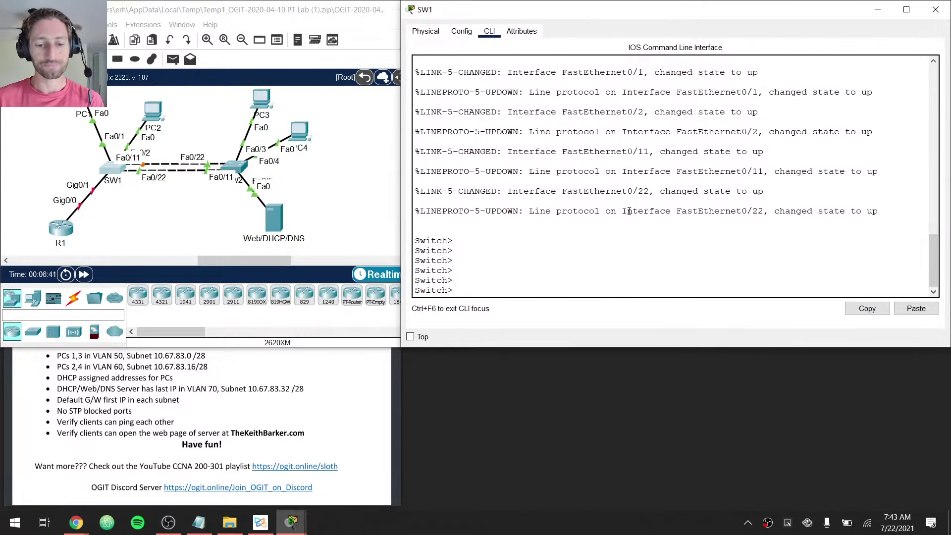
key("Return")
key("Return")
key("Return")
key("Return")
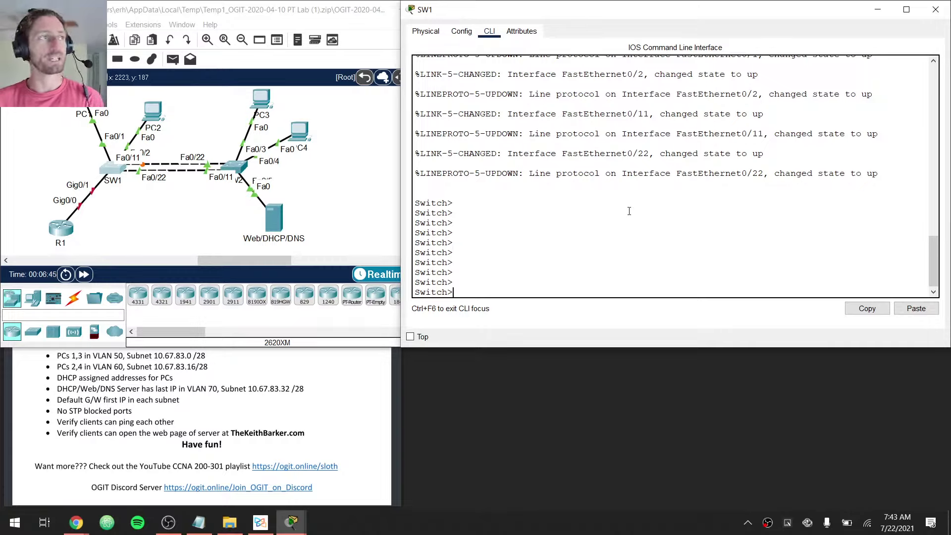
Run the nonsense command kfjskldjf on SW1 and highlight the resulting domain-server translation line
type("kfjskldjf")
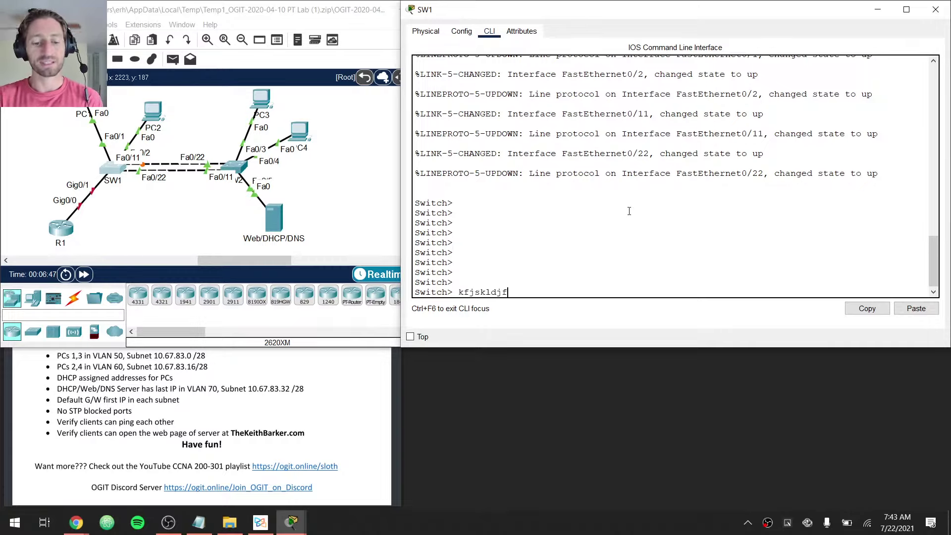
key("Return")
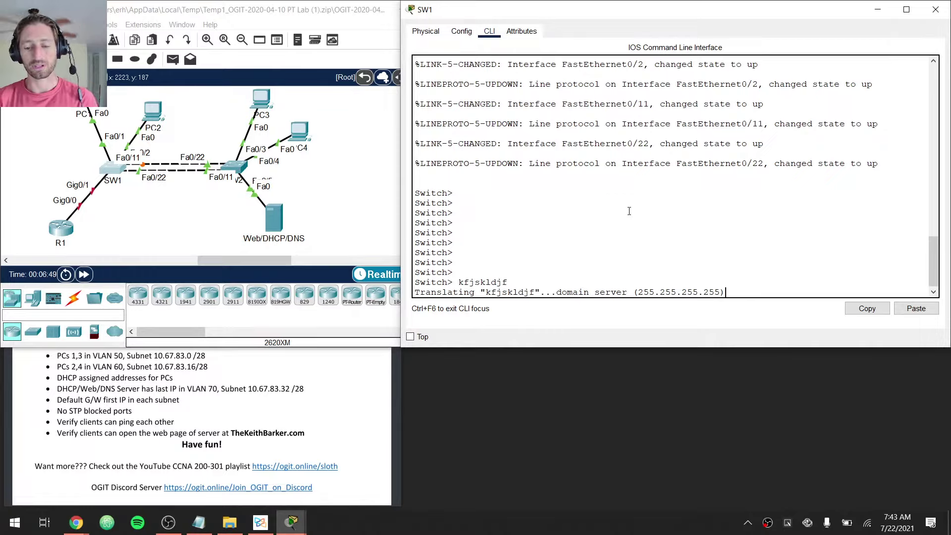
double_click(472, 281)
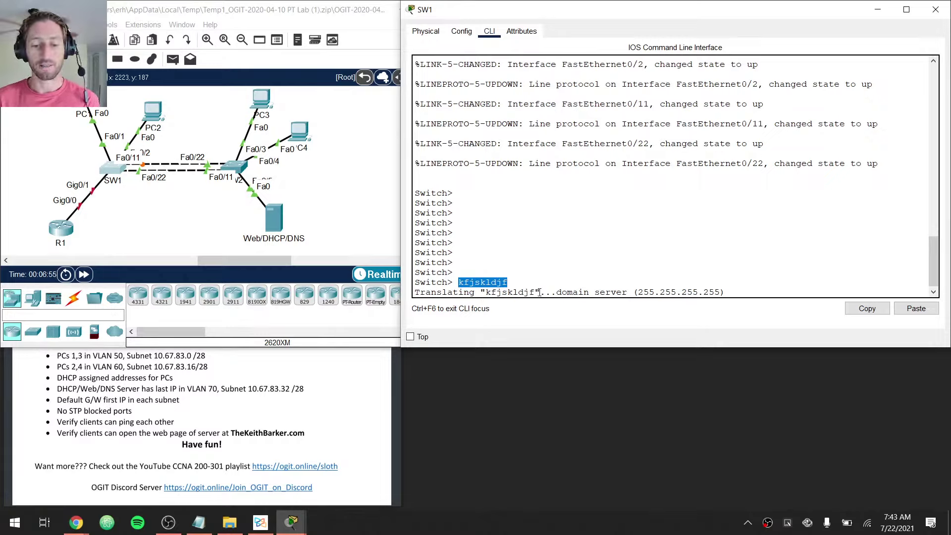
left_click_drag(474, 292, 725, 292)
left_click(737, 286)
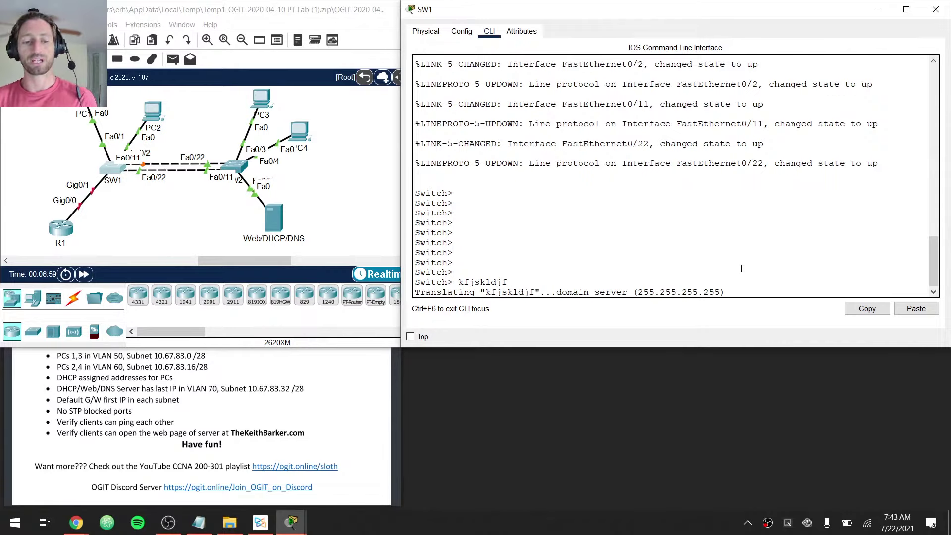
Open SW2's command-line interface from the topology and bring up its Switch> user prompt
left_click(237, 164)
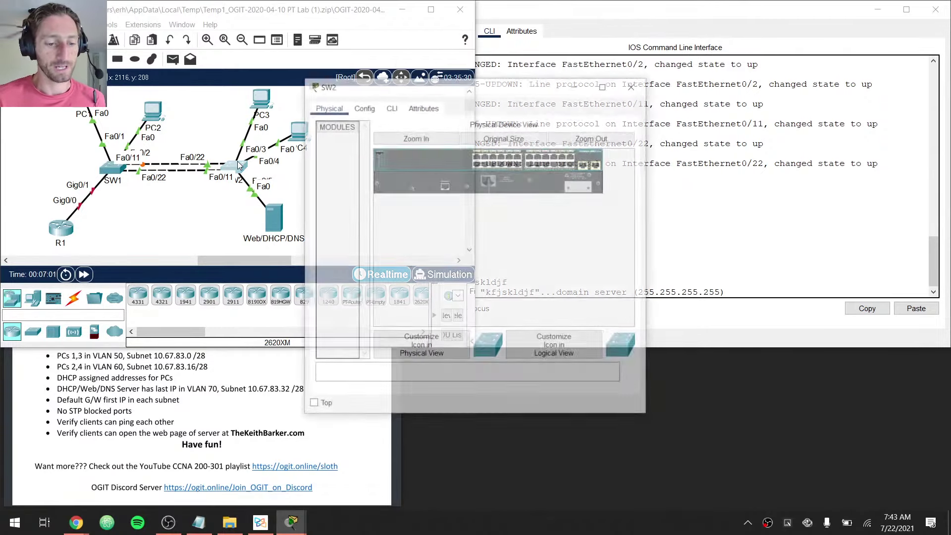
left_click(363, 106)
left_click(391, 106)
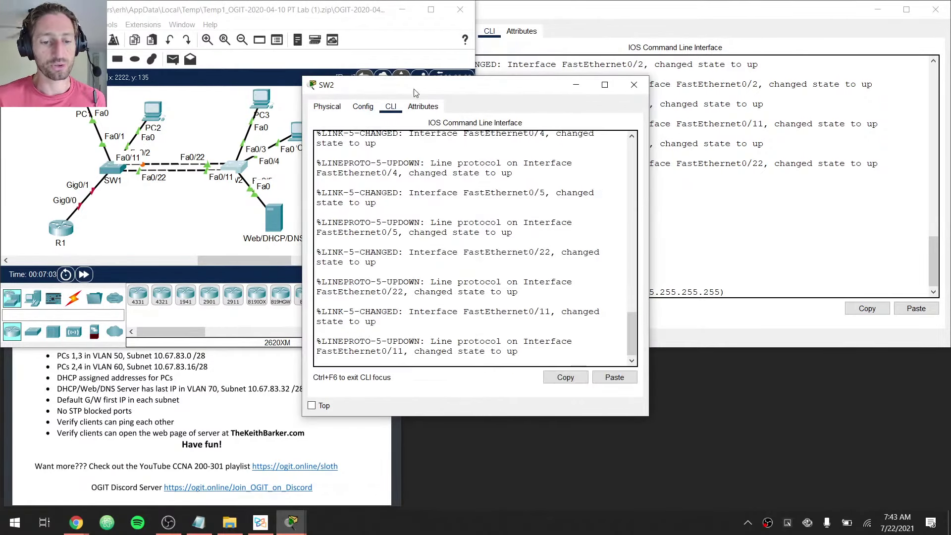
left_click_drag(415, 89, 307, 67)
key("Return")
key("Return")
key("Return")
key("Return")
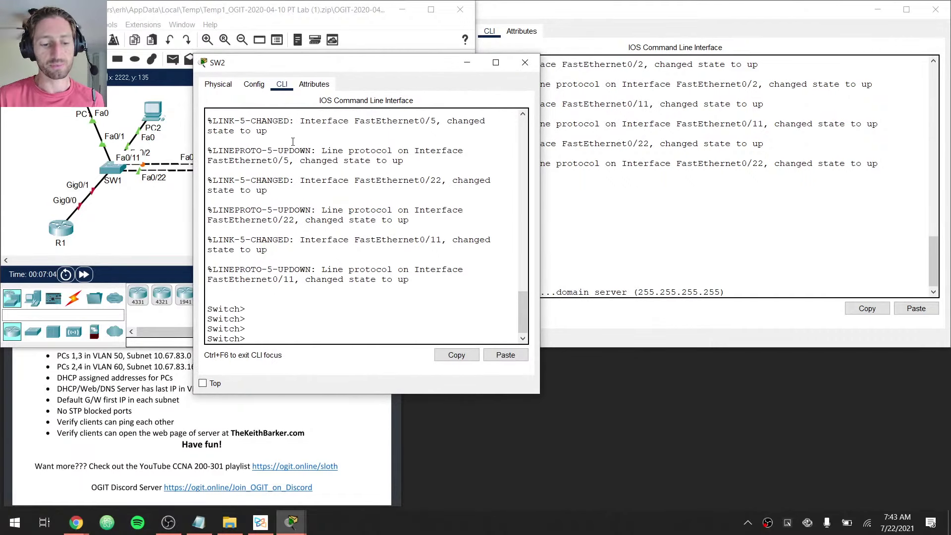
Place SW2's window below SW1's, widen it to the same width, and return to its Switch> prompt
key("super+Right")
left_click_drag(608, 1, 608, 169)
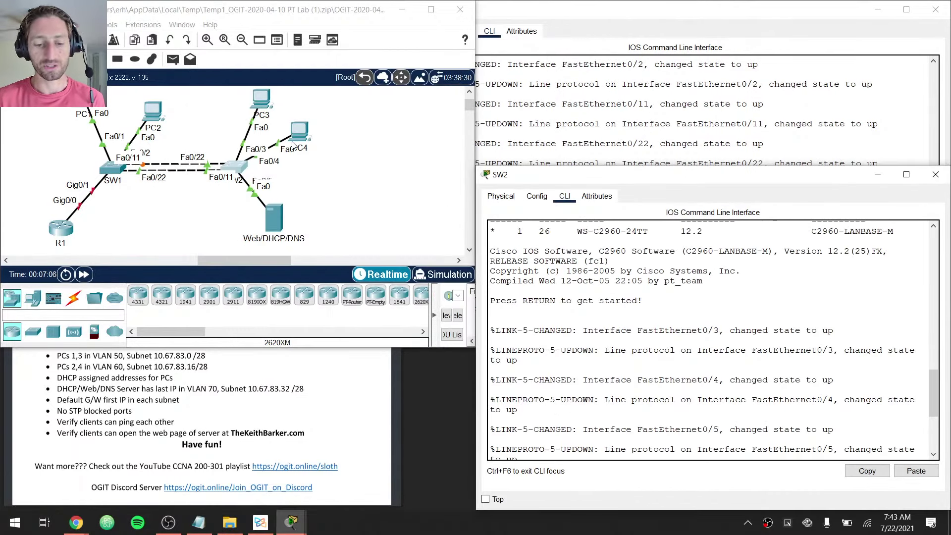
left_click(608, 128)
left_click(481, 399)
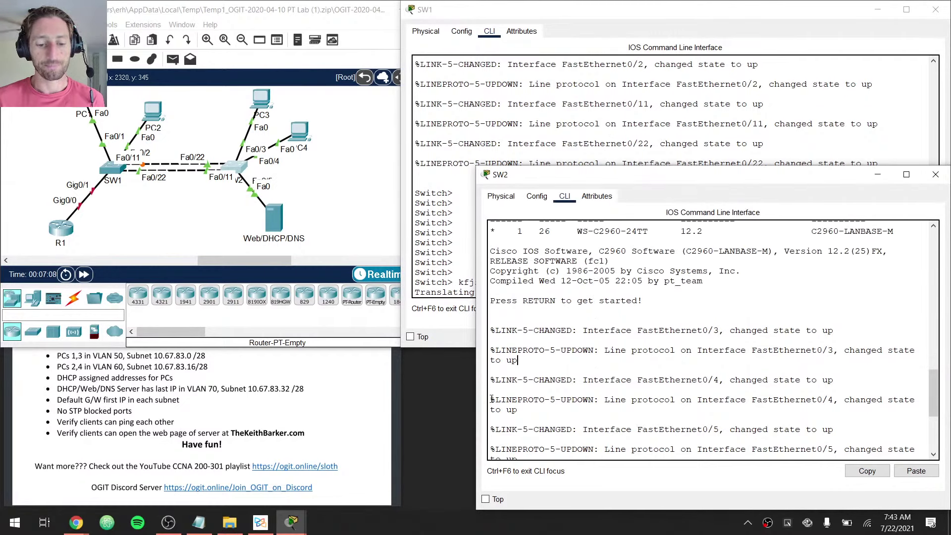
left_click_drag(474, 397, 400, 391)
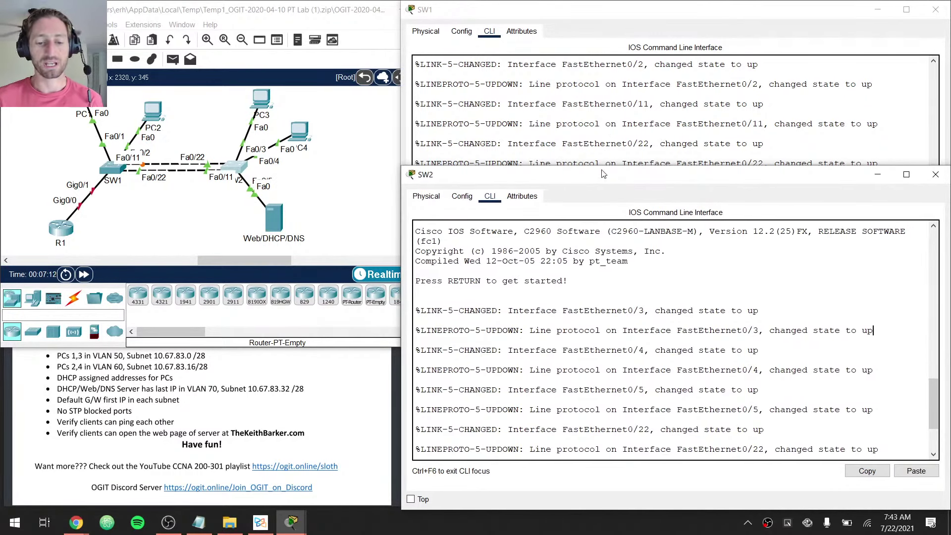
key("Return")
key("Return")
key("Return")
key("Return")
key("Return")
key("Return")
key("Return")
key("Return")
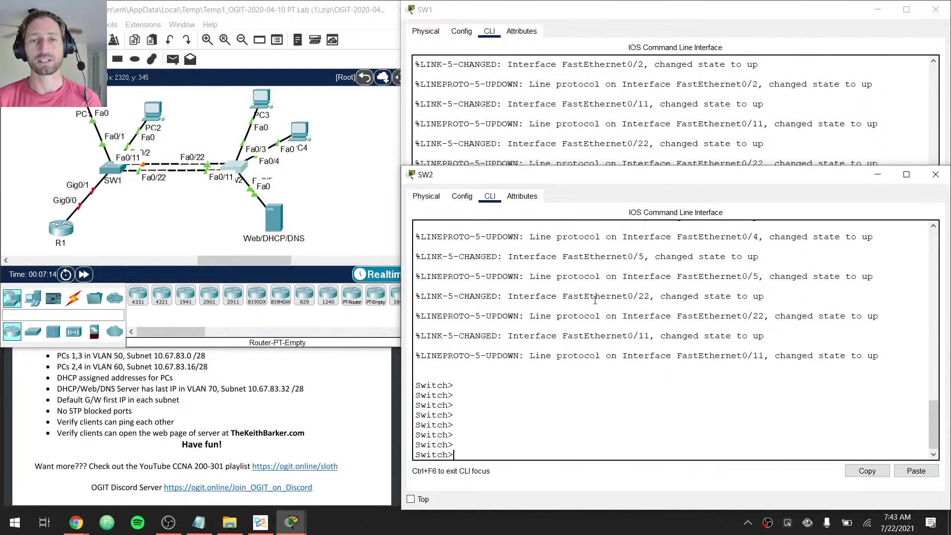
Bring SW1's window forward, launch Notepad with a blank document, and leave two empty lines at its start
left_click(721, 82)
type("kfjskldjf")
key("Return")
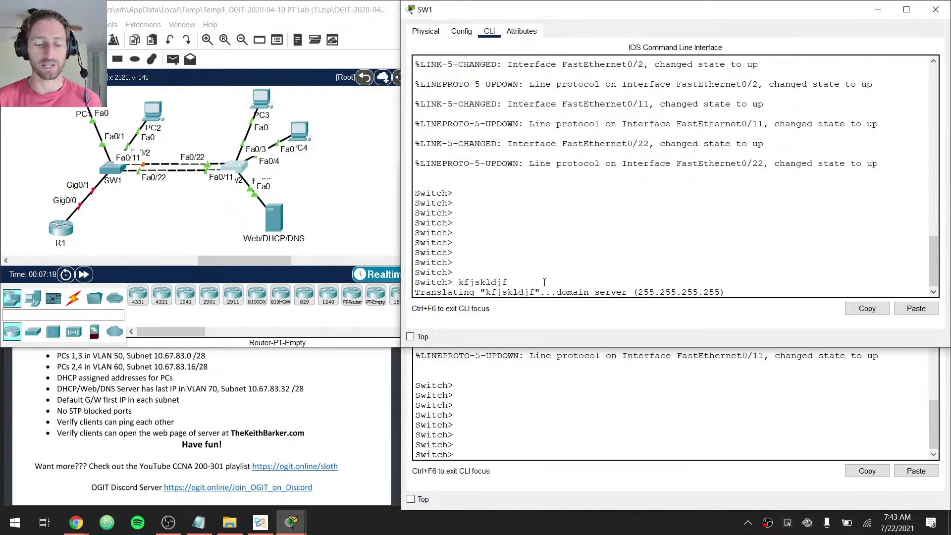
key("super+r")
type("notepad")
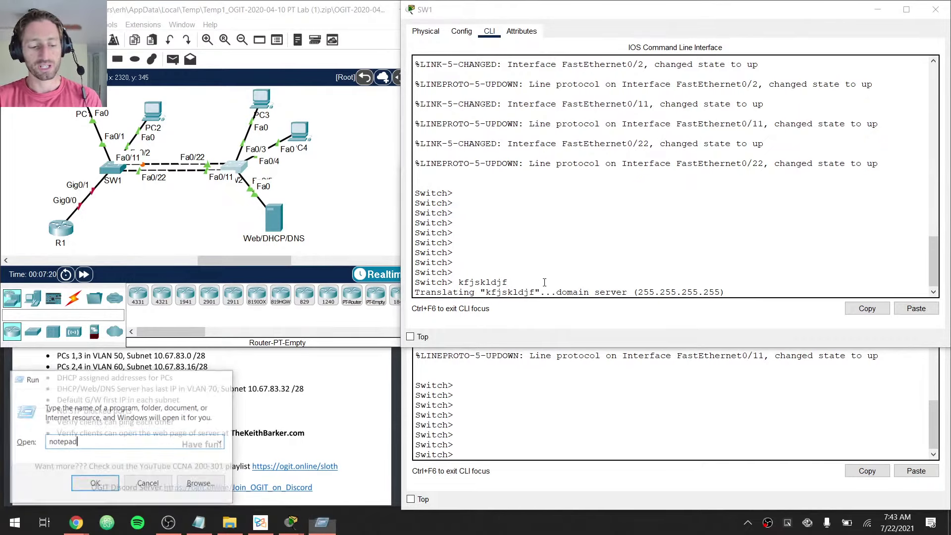
key("Return")
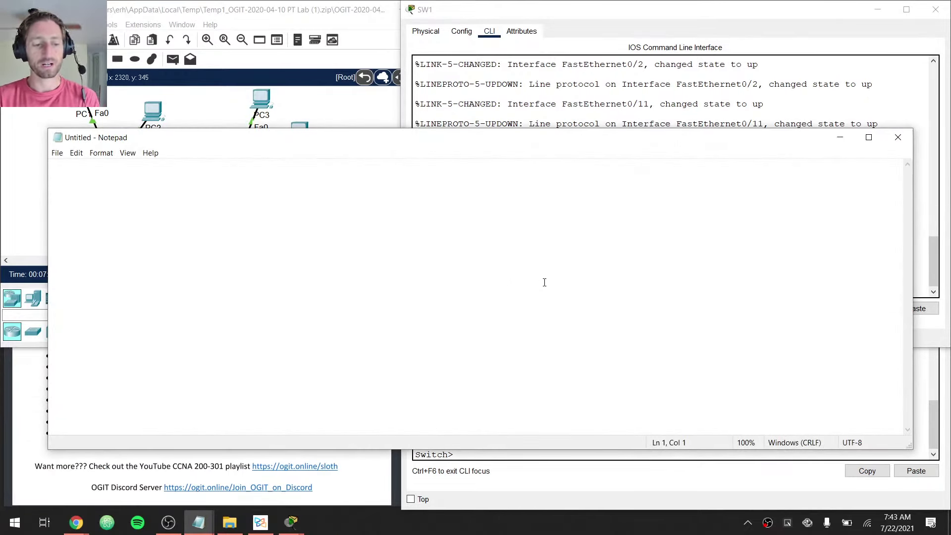
key("Return")
key("Return")
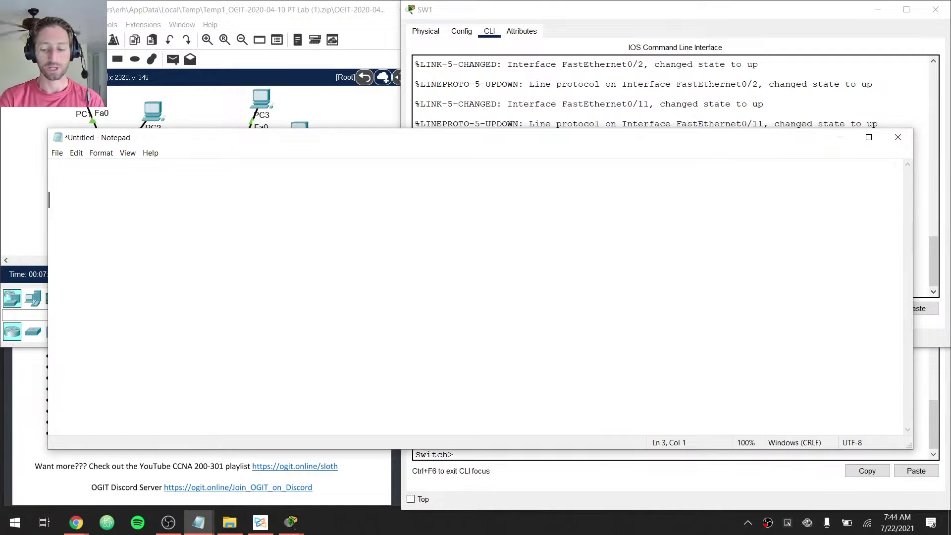
Write the script lines enable and conf t in Notepad, and begin a third line with no ip domain-
type("enable")
key("Return")
type("con")
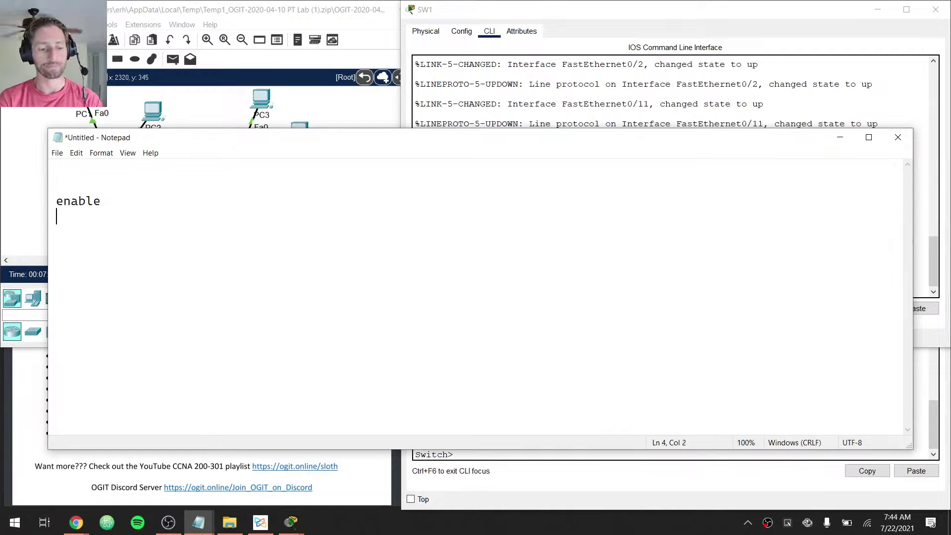
type("f t")
key("Return")
key("Return")
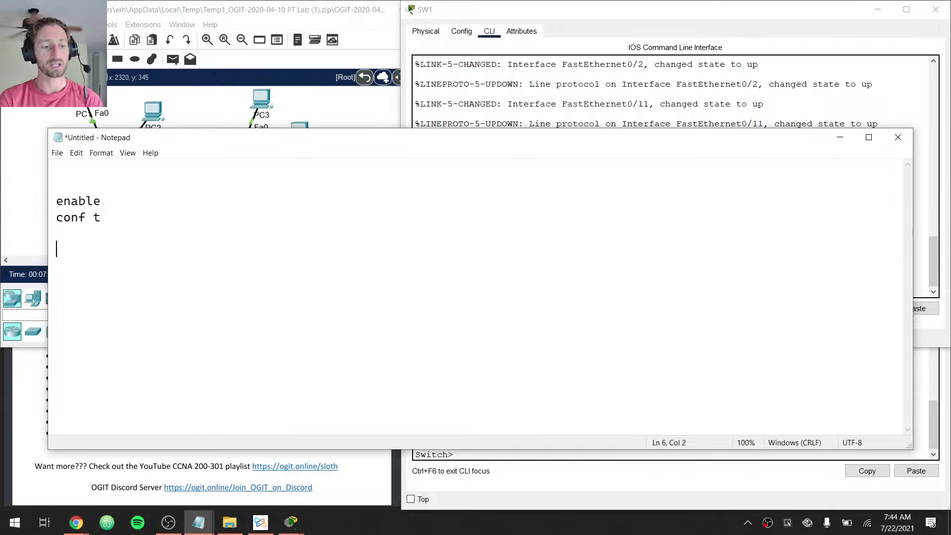
key("BackSpace")
key("BackSpace")
type("no ip domain-")
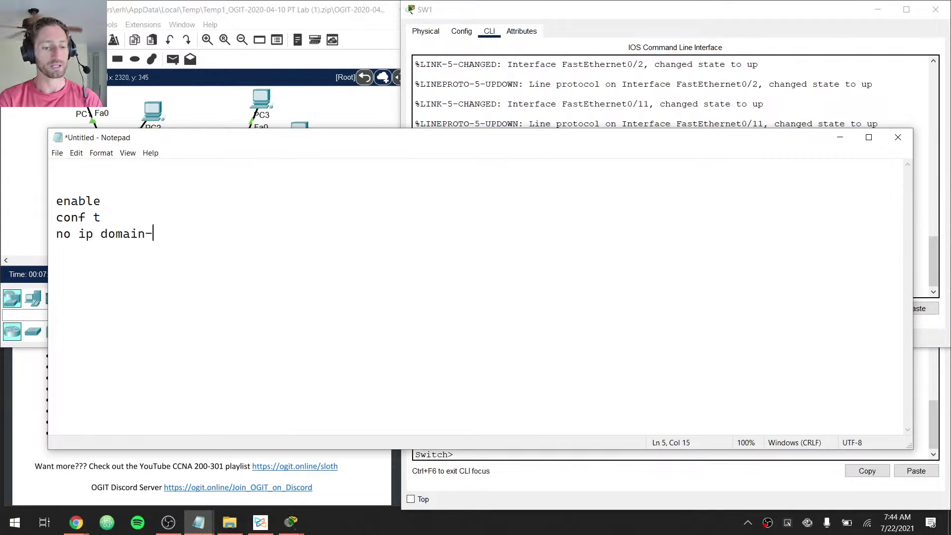
Switch to SW1, abort its pending name lookup, and enter privileged EXEC and global configuration mode
key("alt+Tab")
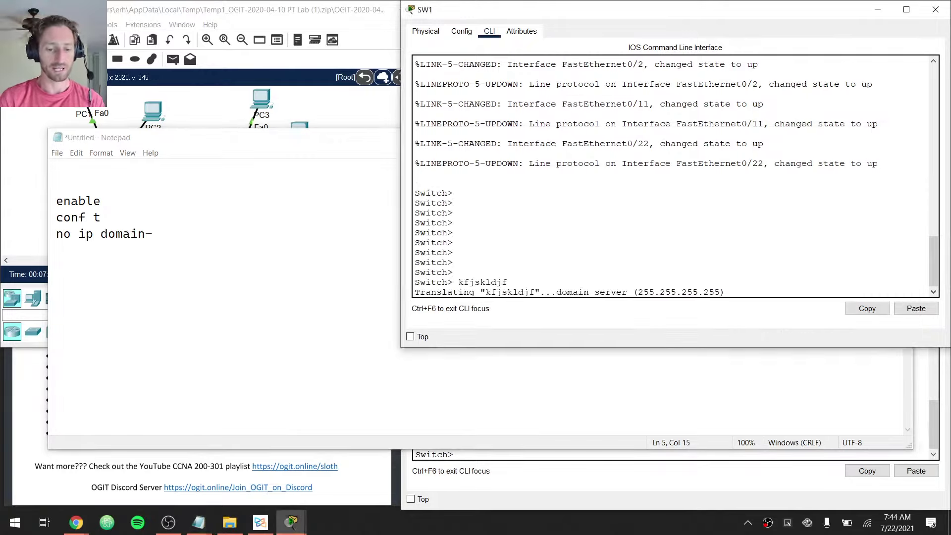
key("ctrl+shift+6")
key("Return")
type("en")
key("Return")
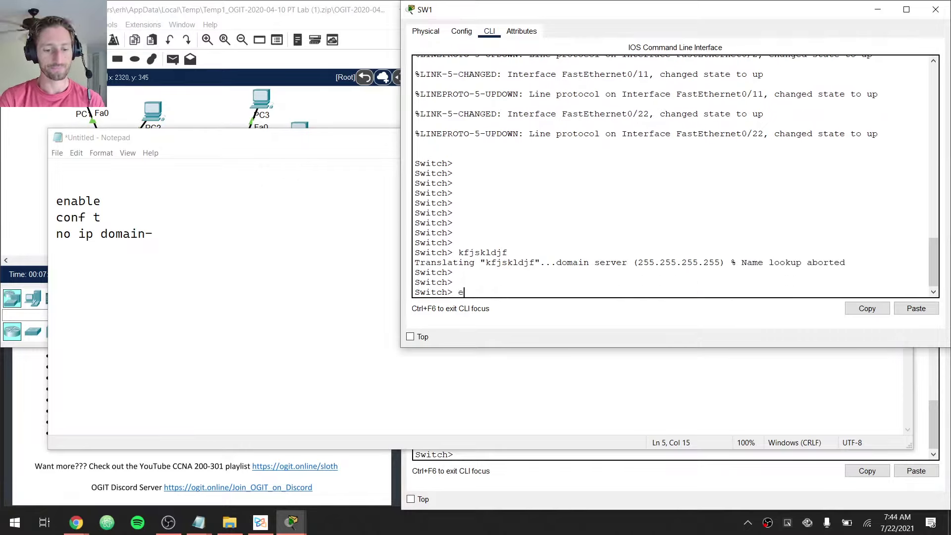
type("conf t")
key("Return")
Query SW1's context help for the completions of no ip doma and highlight the domain-lookup keyword
type("no ip doma")
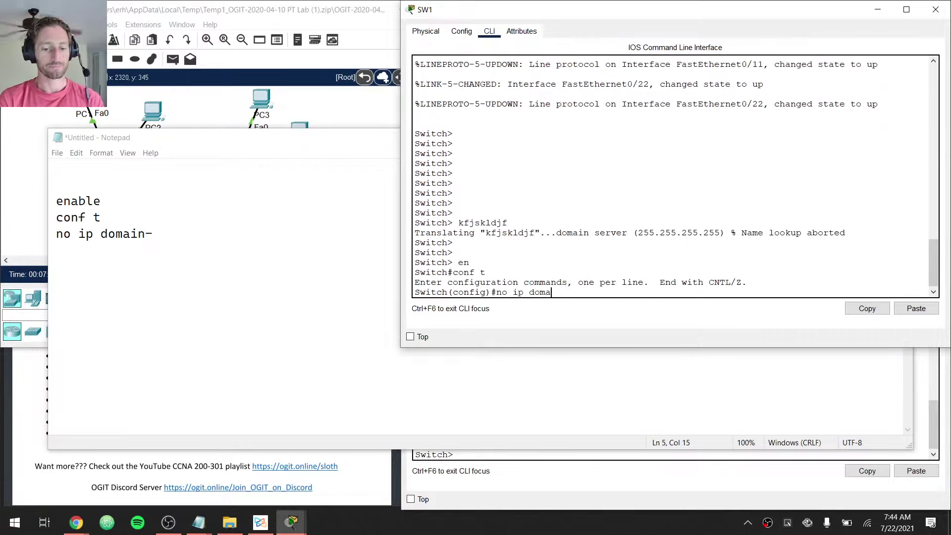
type("?")
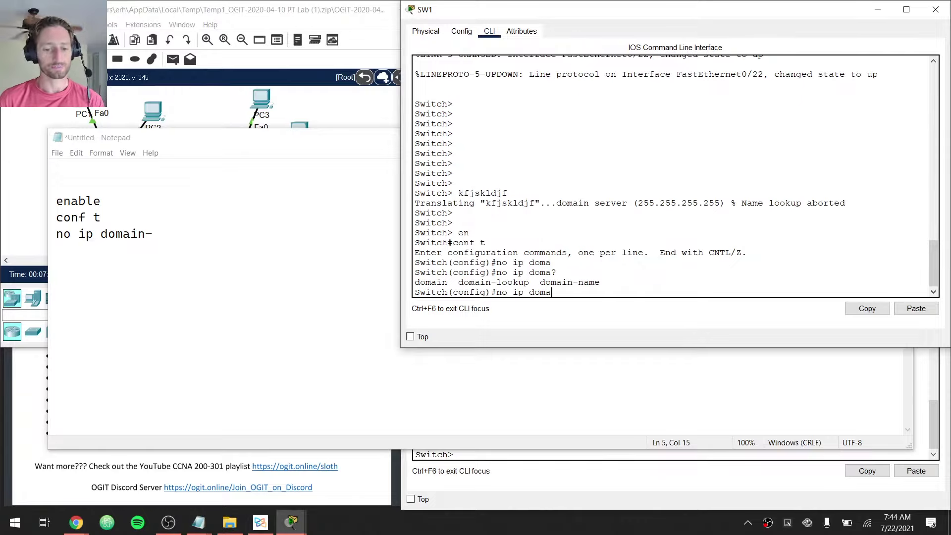
left_click_drag(469, 283, 519, 283)
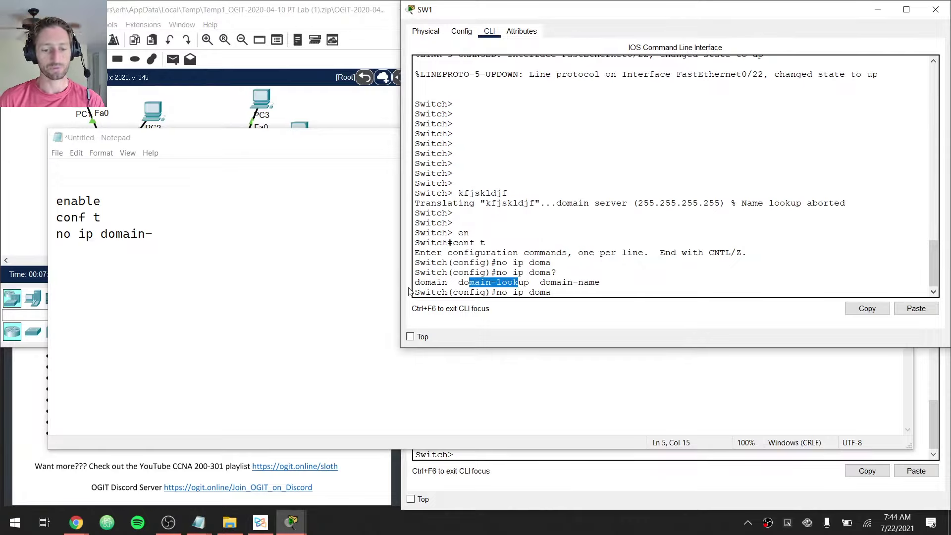
Switch to Notepad and complete the third script line as no ip domain-lookup
left_click(107, 234)
left_click(218, 226)
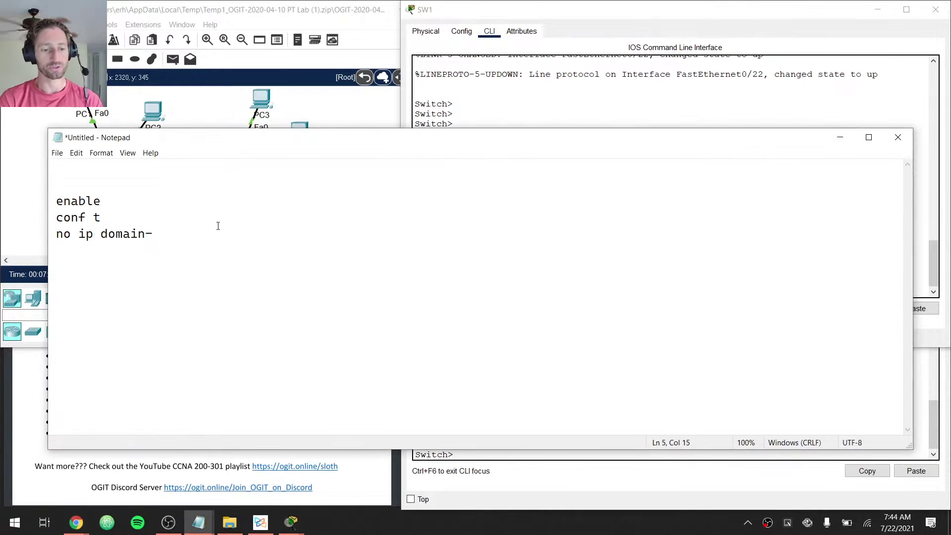
type("lookup")
key("Return")
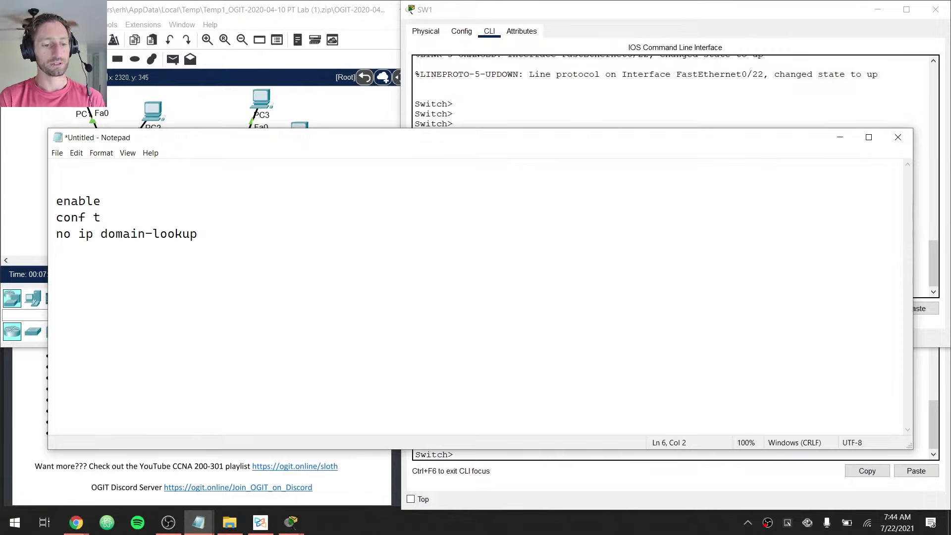
Check the lab objectives in the PDF, and add the line spanning mode rapid to the Notepad script
left_click(39, 399)
left_click(146, 401)
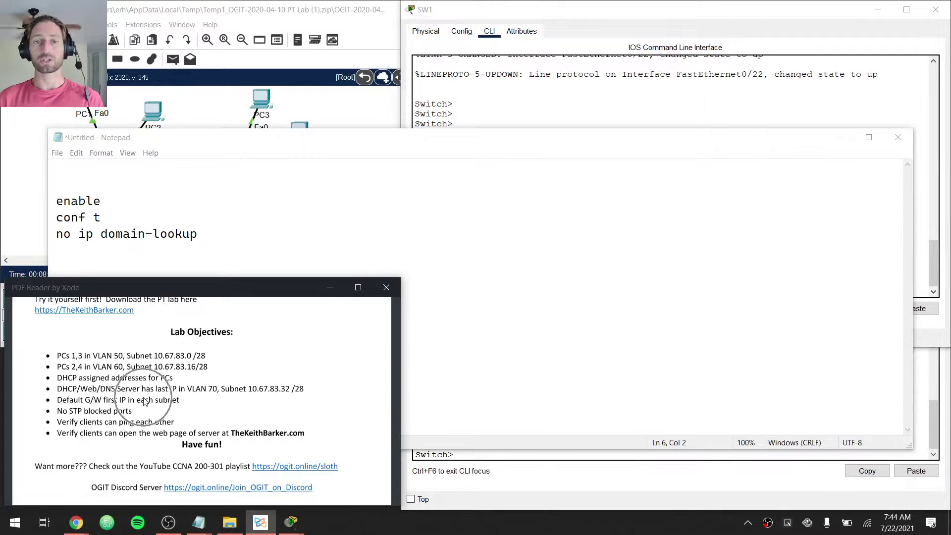
left_click(270, 234)
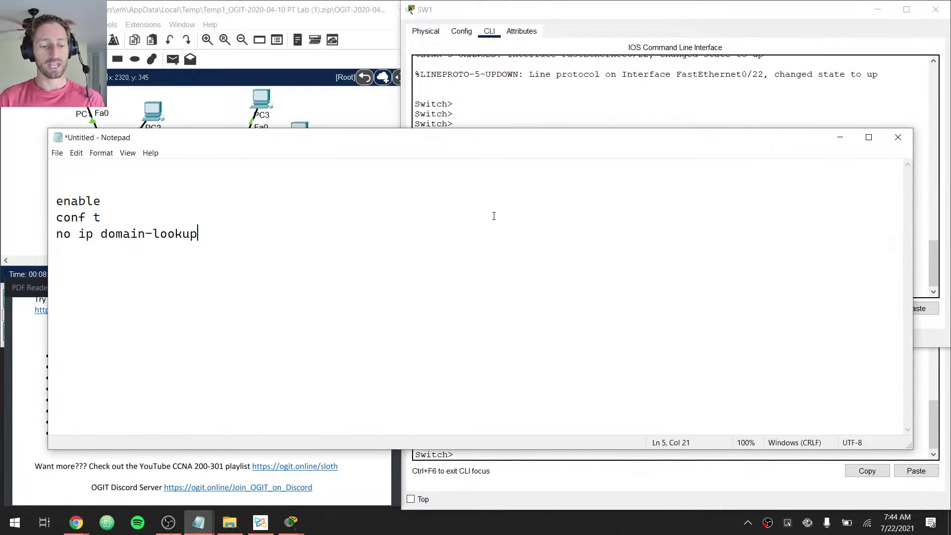
key("Return")
type("spanning")
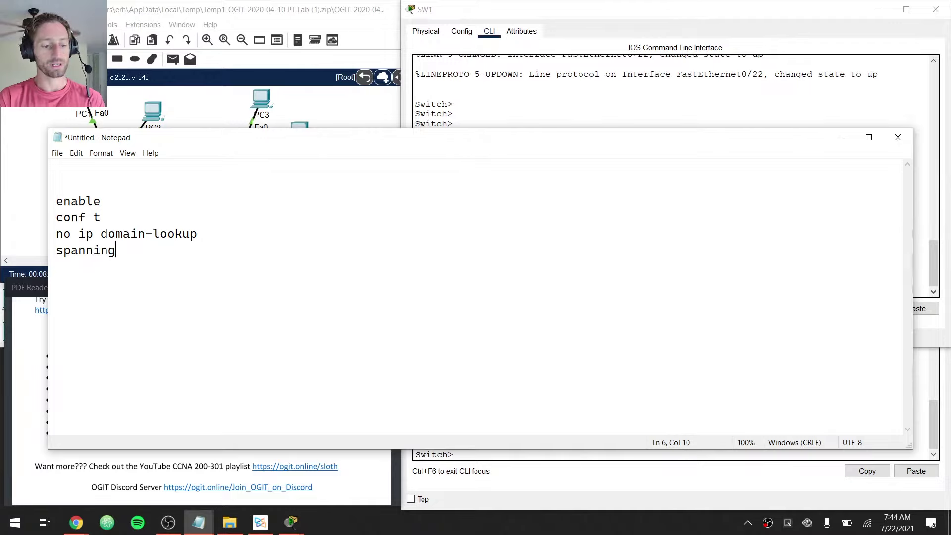
type(" mode ")
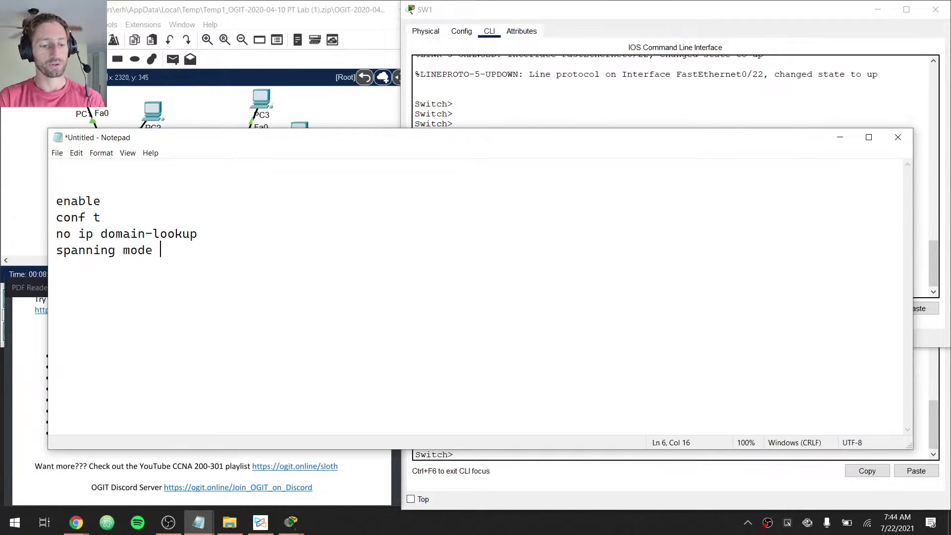
type("rapid")
Switch to SW1, clear the pending no ip doma command, and build spanning-tree mode rapid-pvst in its place using keyword completion
key("alt+Tab")
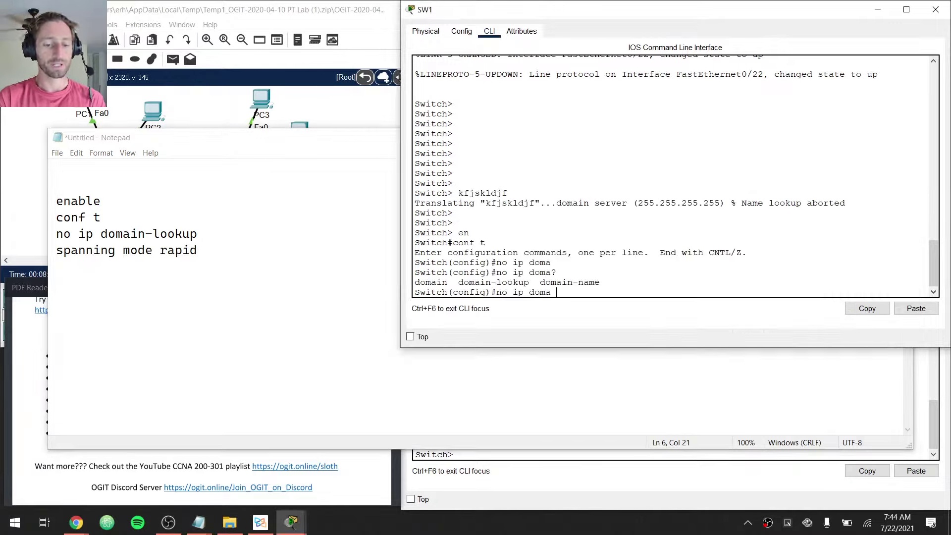
key("BackSpace")
key("BackSpace")
key("BackSpace")
key("BackSpace")
key("BackSpace")
key("BackSpace")
key("BackSpace")
key("BackSpace")
key("BackSpace")
key("BackSpace")
key("BackSpace")
type("spa")
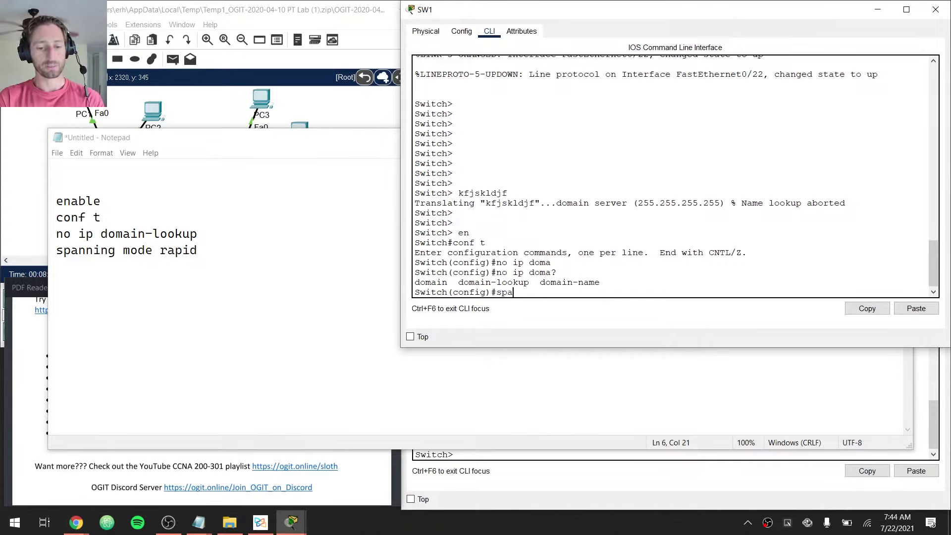
type("n")
key("Tab")
type("mo")
key("Tab")
type("r")
key("Tab")
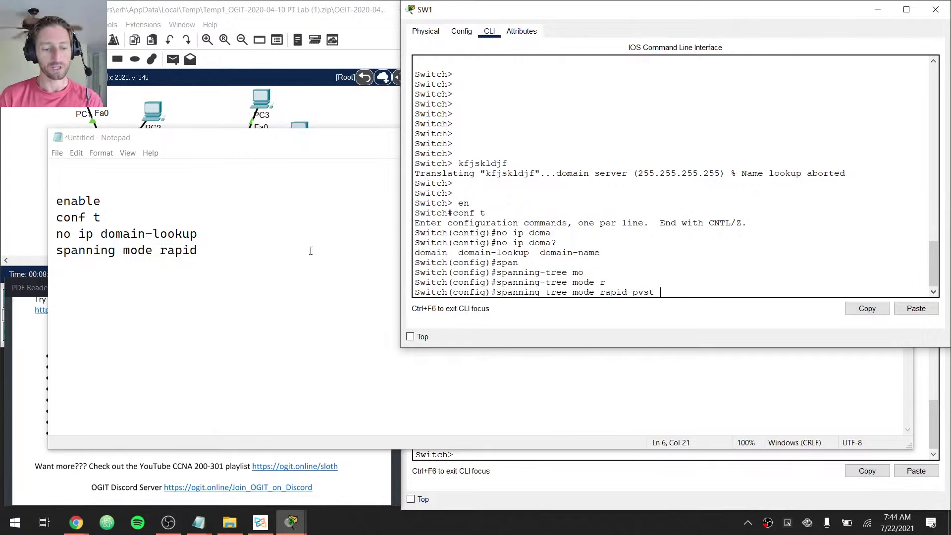
Copy spanning-tree mode rapid-pvst from SW1 and replace the abbreviated spanning mode rapid line in the Notepad script with it
left_click_drag(65, 251, 239, 242)
left_click(240, 242)
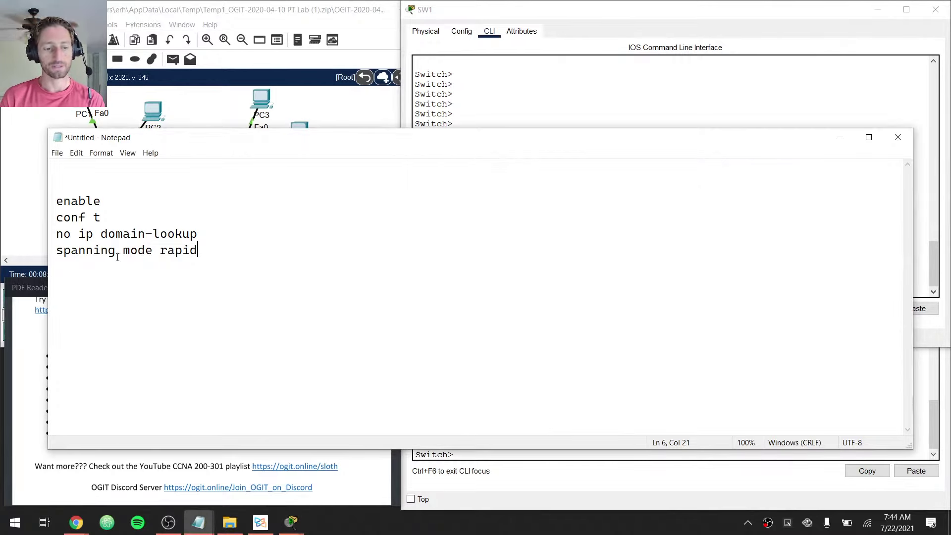
left_click(602, 97)
left_click_drag(497, 292, 654, 294)
right_click(658, 294)
left_click(675, 299)
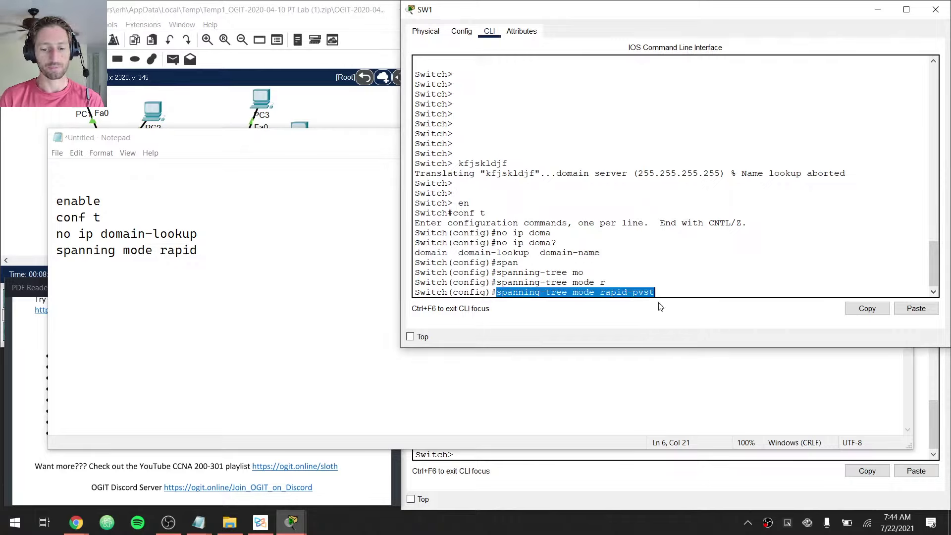
left_click(236, 245)
left_click_drag(236, 245, 56, 251)
key("ctrl+v")
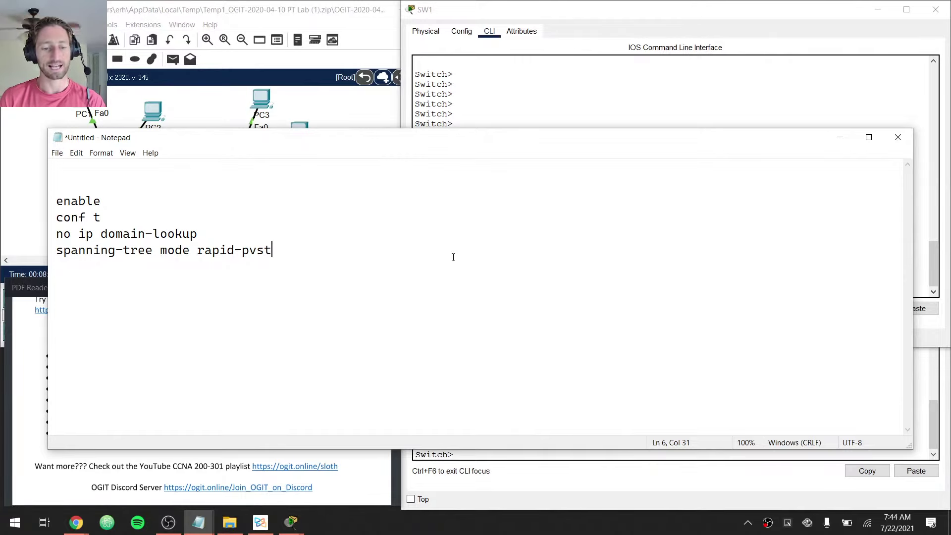
On SW1, shorten the pending command to spanning-tree, then query context help for its options and those of portfast
left_click(688, 74)
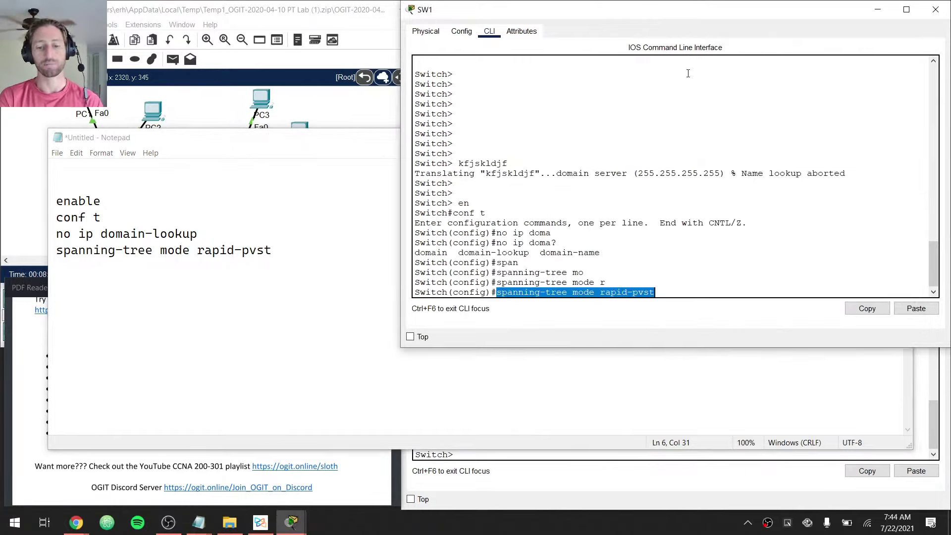
key("BackSpace")
key("BackSpace")
key("BackSpace")
key("BackSpace")
key("BackSpace")
key("BackSpace")
key("BackSpace")
key("BackSpace")
key("BackSpace")
key("BackSpace")
key("BackSpace")
key("BackSpace")
key("BackSpace")
key("BackSpace")
key("BackSpace")
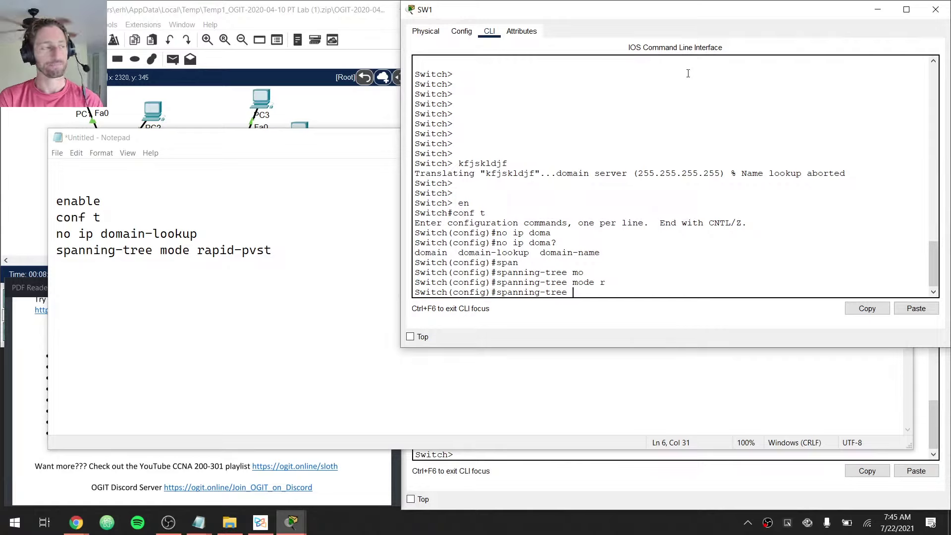
type("?")
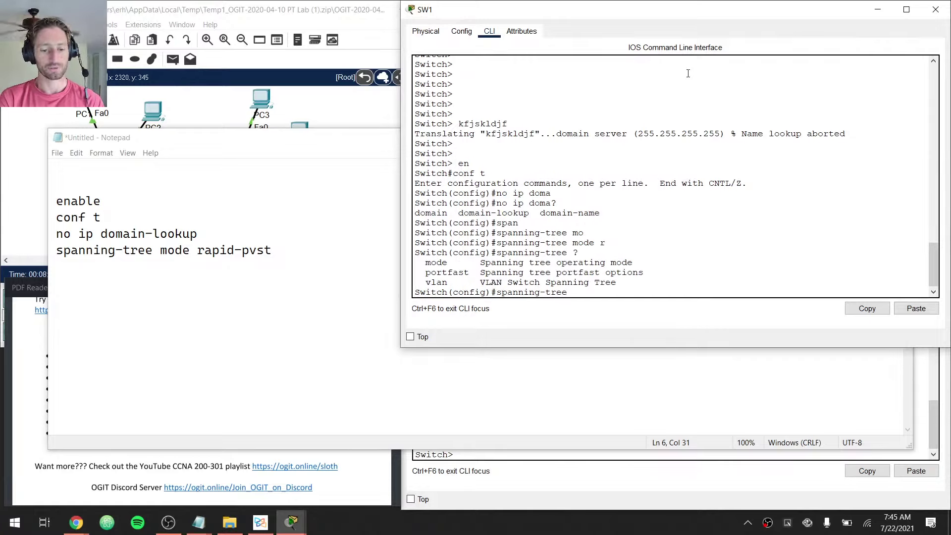
type("por")
key("Tab")
type("?")
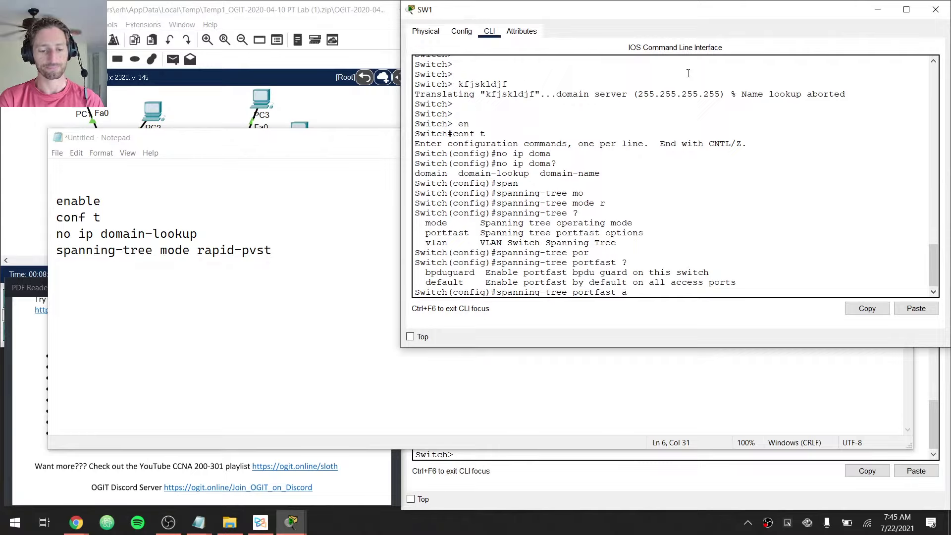
Complete the SW1 command as spanning-tree portfast default and copy it into the Notepad script as a new line
type("def")
key("Tab")
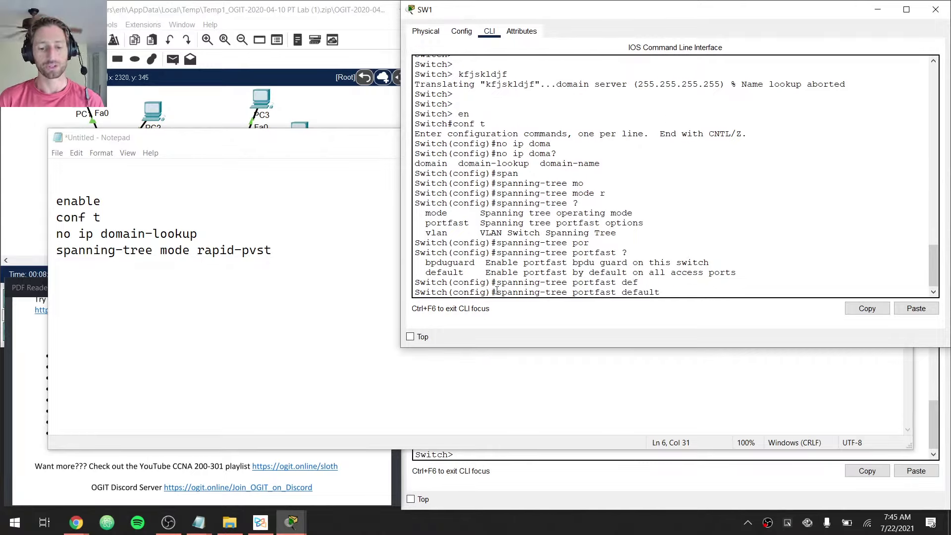
left_click_drag(497, 292, 661, 293)
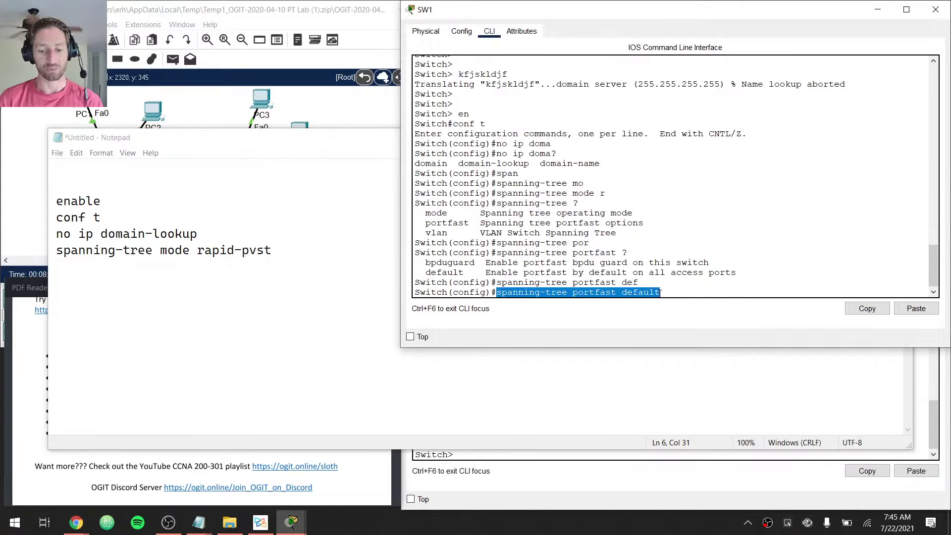
right_click(650, 292)
left_click(674, 299)
left_click(348, 247)
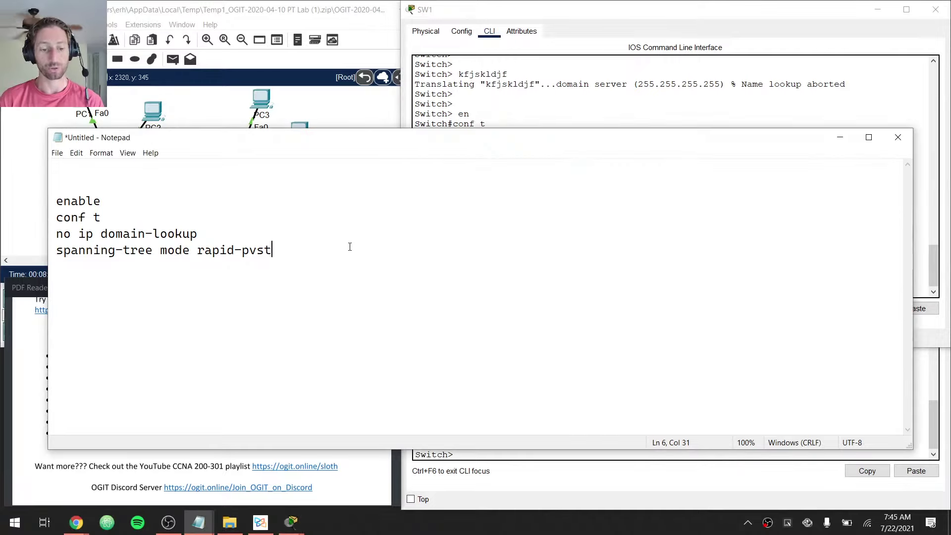
key("Return")
key("ctrl+v")
key("Home")
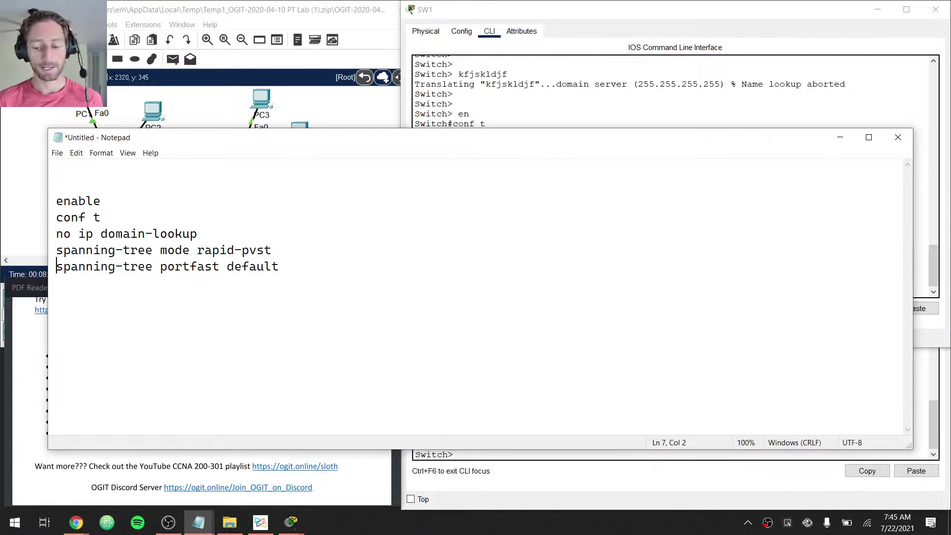
Add line con 0 to the Notepad script, followed by the indented lines exec 0 and privilge
key("End")
key("Return")
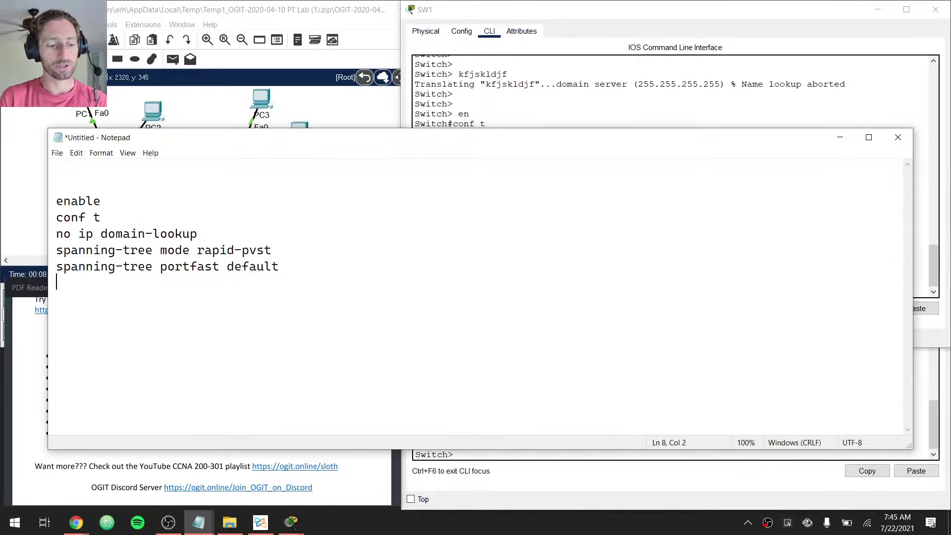
type("lin c")
key("BackSpace")
key("BackSpace")
type("e ")
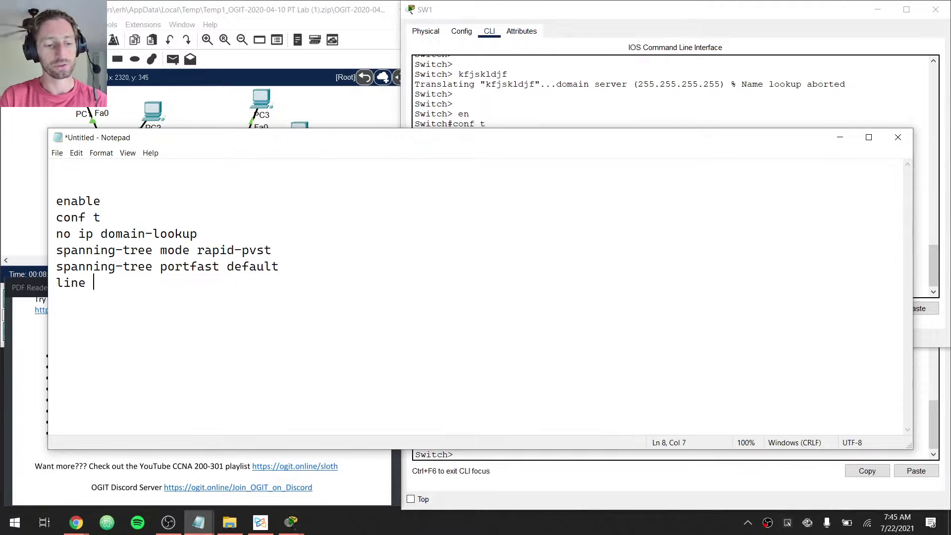
type("con 0")
key("Return")
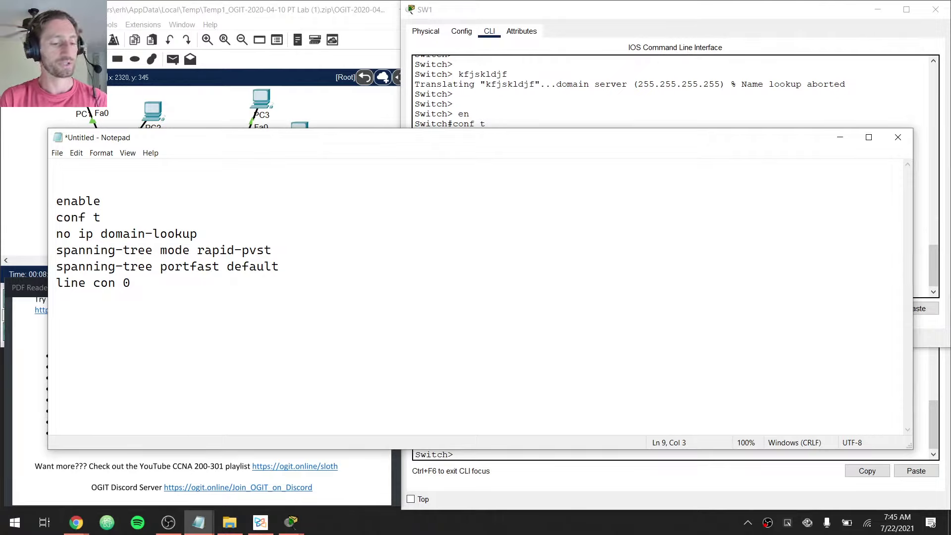
type("exec 0")
key("Return")
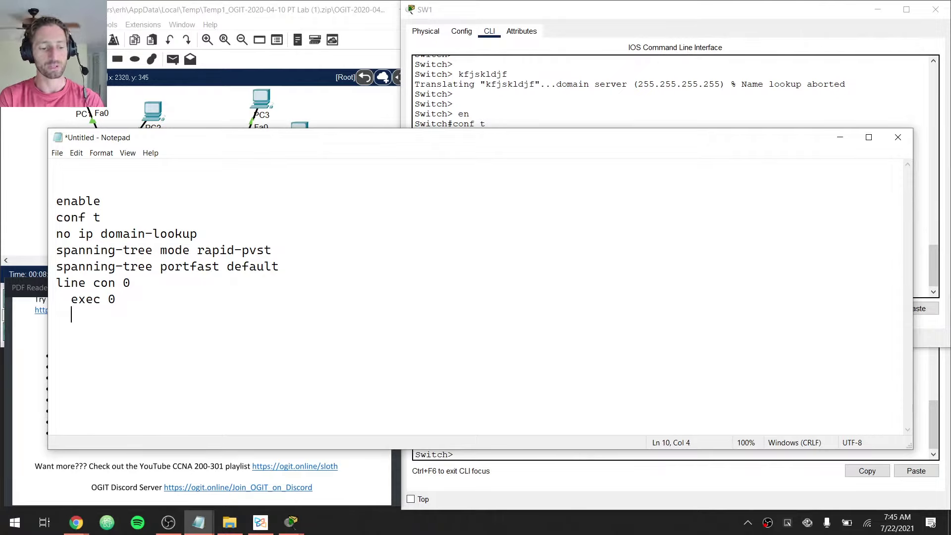
type("privi")
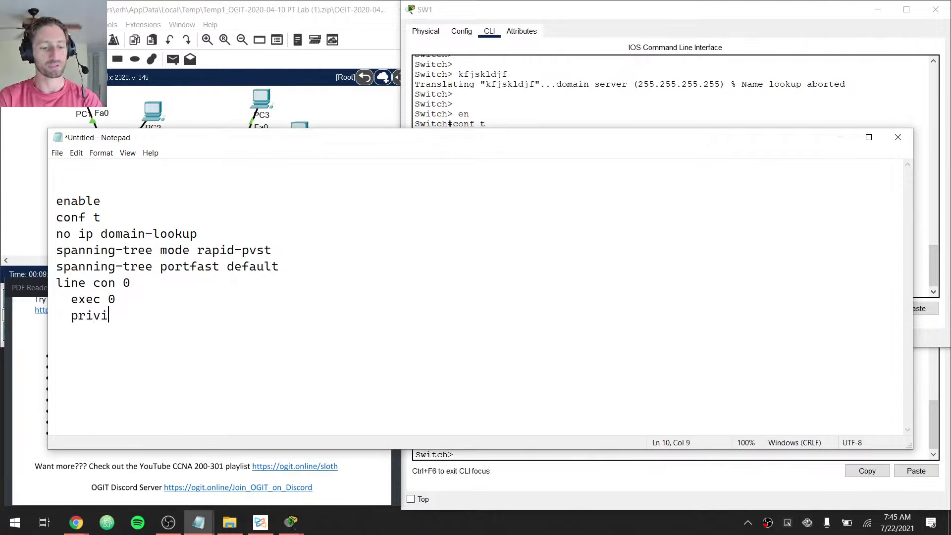
type("lge")
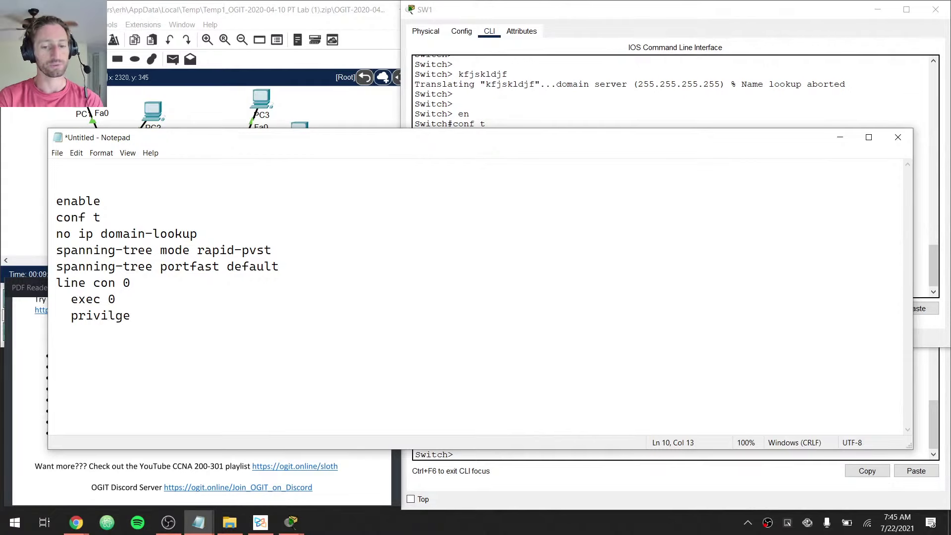
On SW1, clear the pending command, enter line con 0 configuration, and build privilege level 15 with completion and context help
left_click(616, 84)
key("ctrl+w")
key("ctrl+w")
key("ctrl+w")
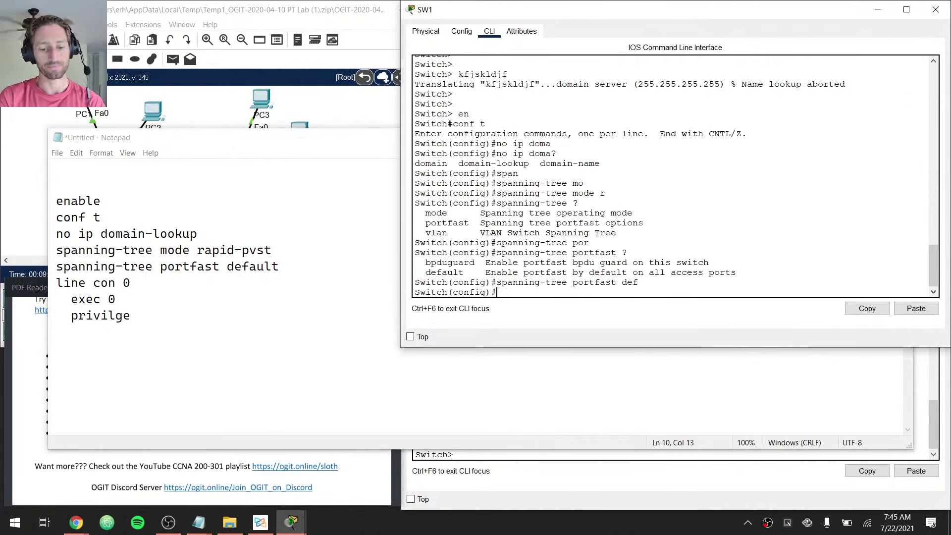
type("line con 0")
key("Return")
type("priv")
key("Tab")
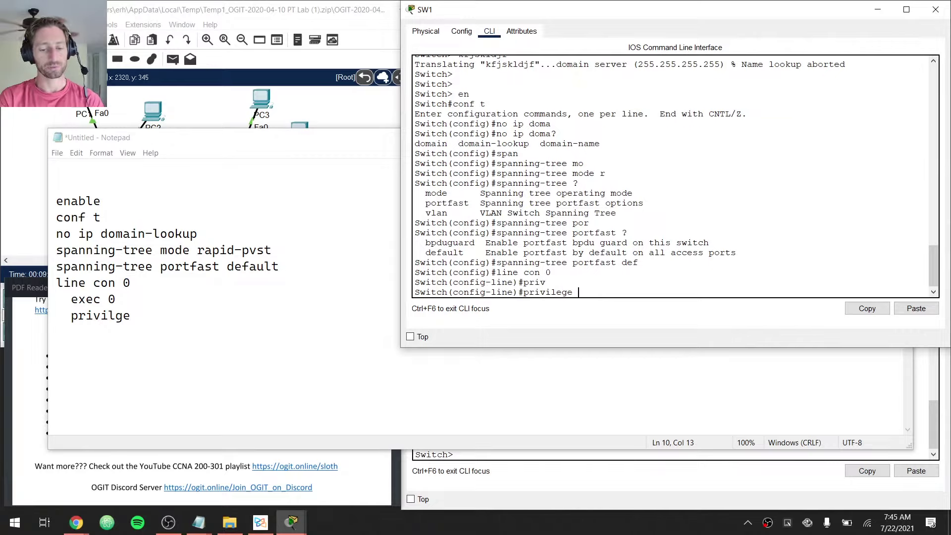
type("?")
type("le")
key("Tab")
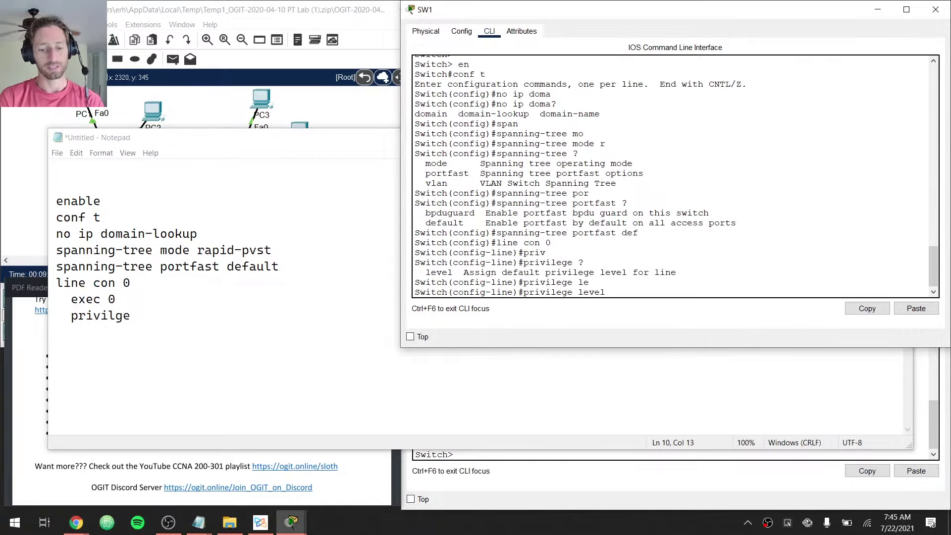
type("15")
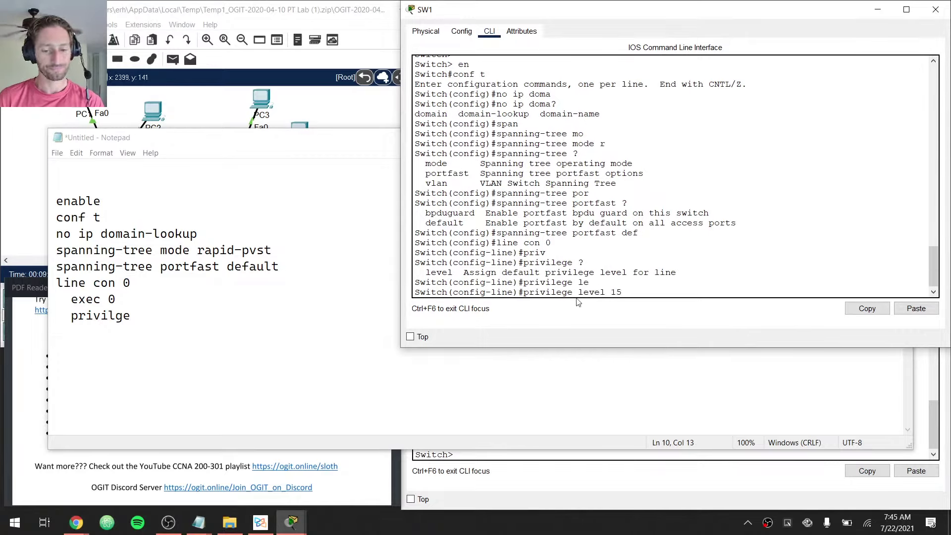
Copy privilege level 15 from SW1 and replace the misspelled privilge entry in the Notepad script with it
left_click_drag(524, 292, 622, 293)
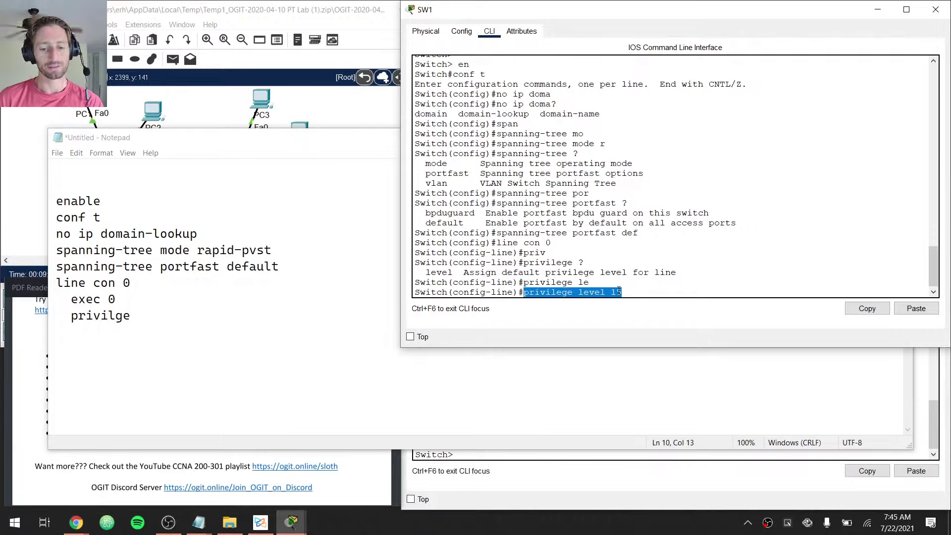
right_click(632, 293)
left_click(642, 298)
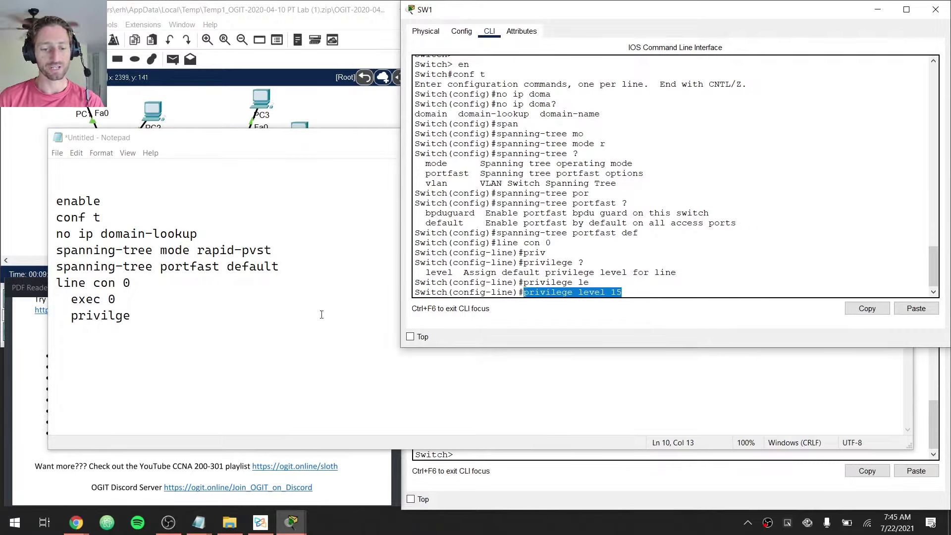
double_click(99, 316)
key("ctrl+v")
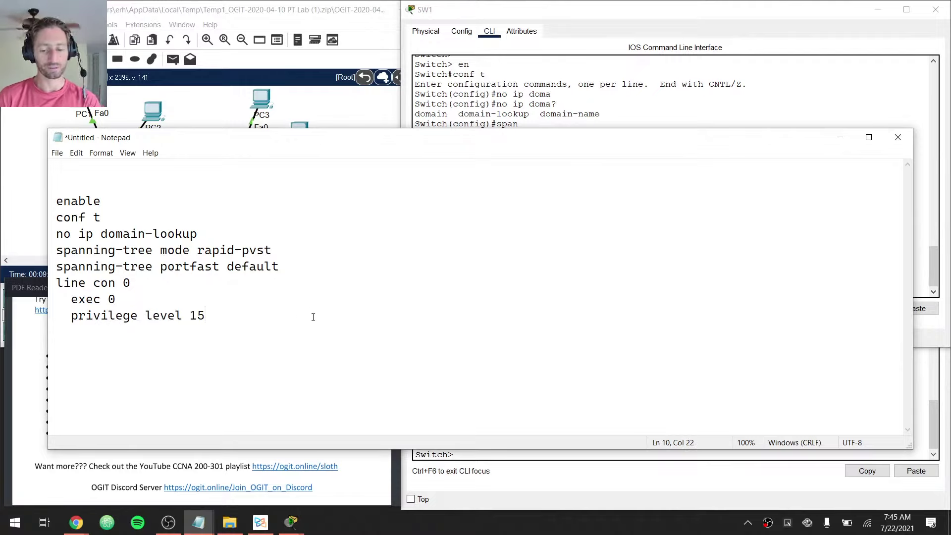
Add the lines logging sync and exit under the console settings, indented to match the lines above
key("Return")
type("log")
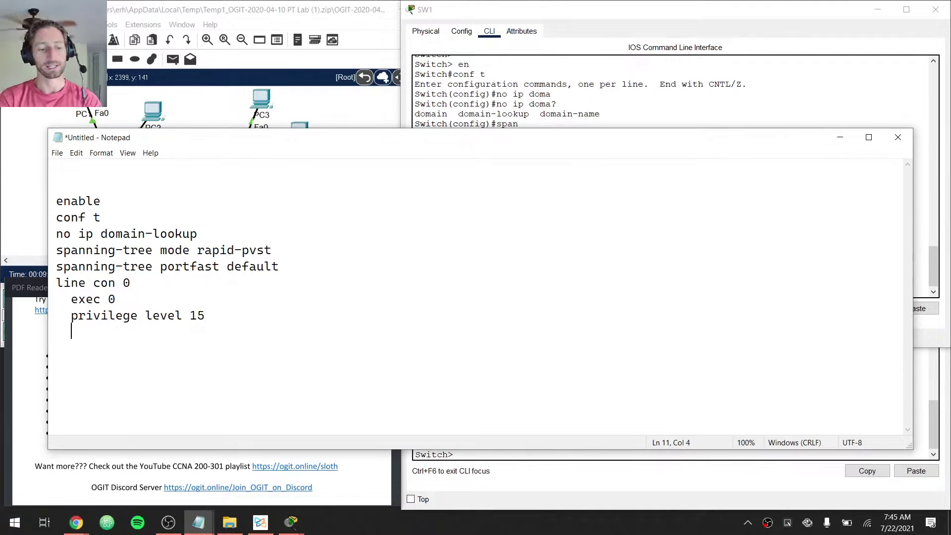
type("ging sync")
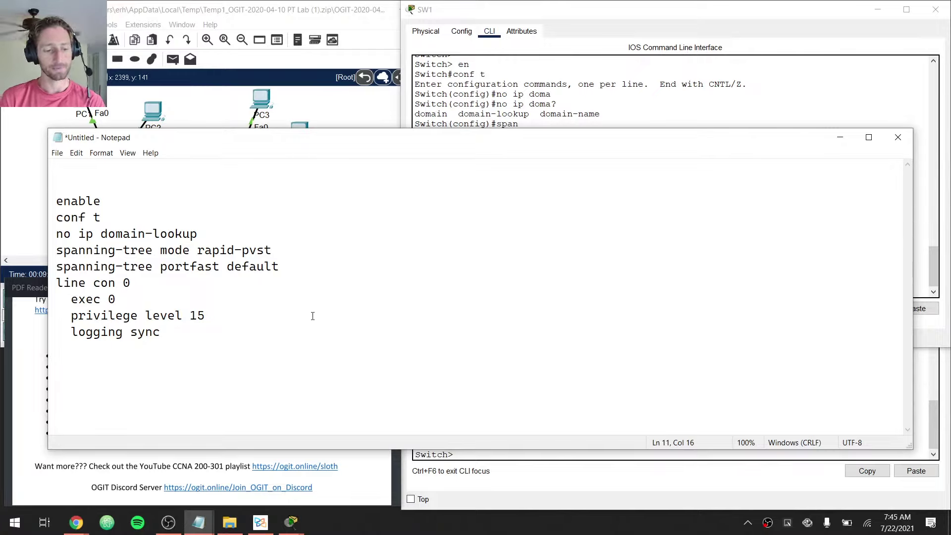
key("Return")
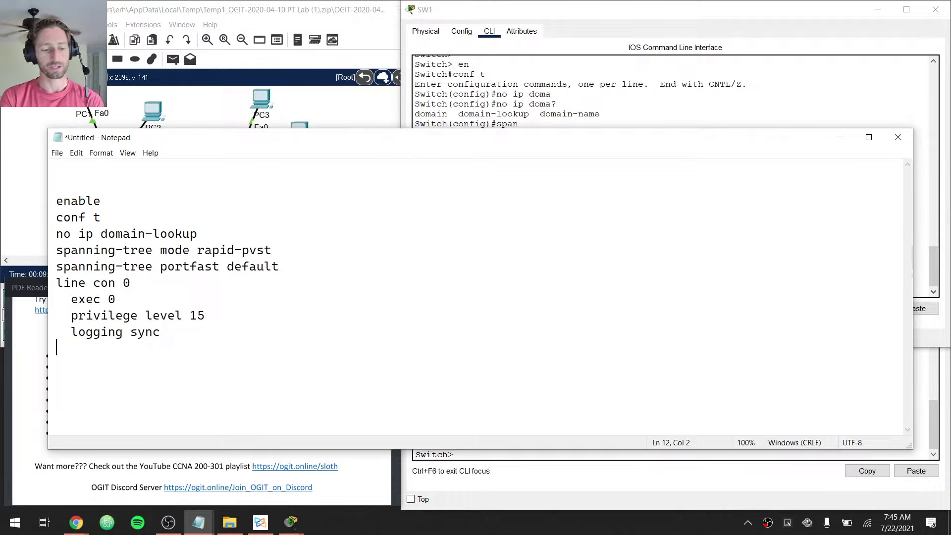
type("exit")
key("Return")
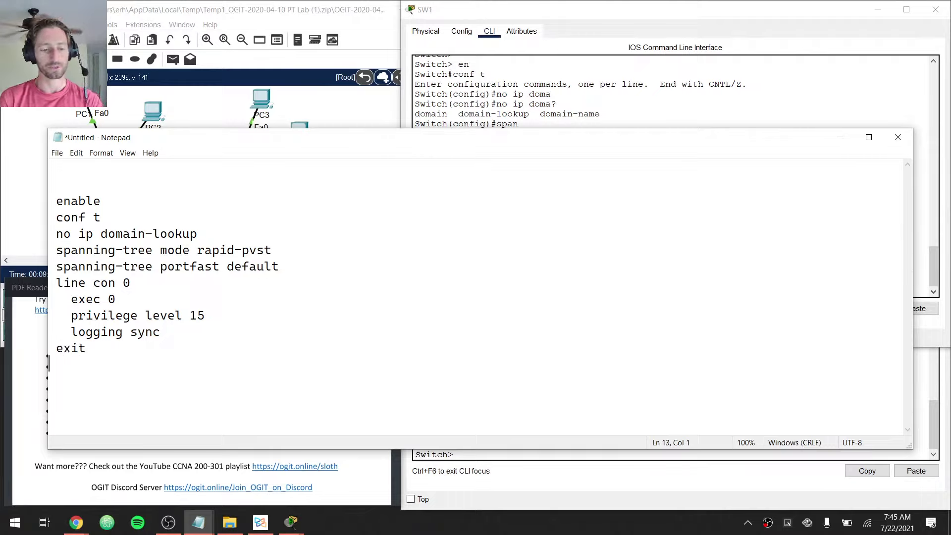
key("Up")
key("End")
key("BackSpace")
key("Home")
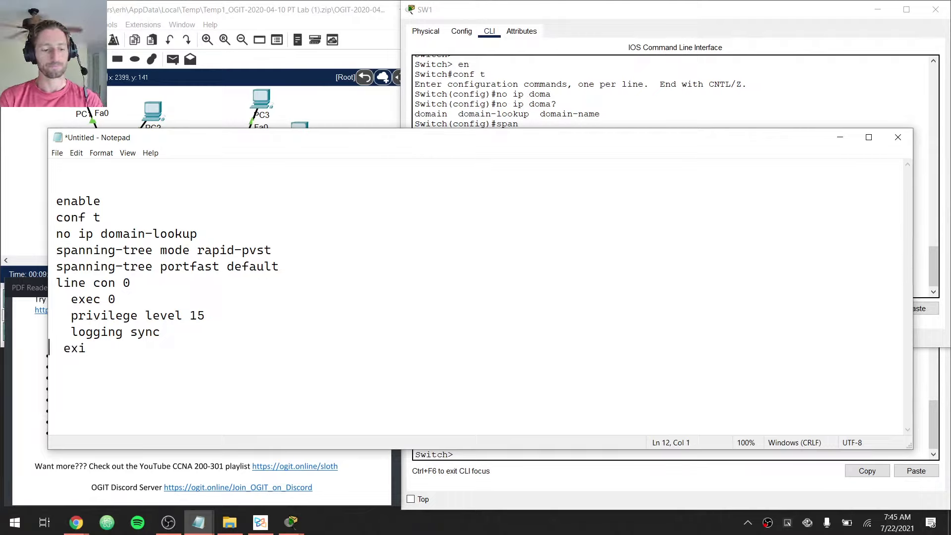
key("End")
type("t")
key("Return")
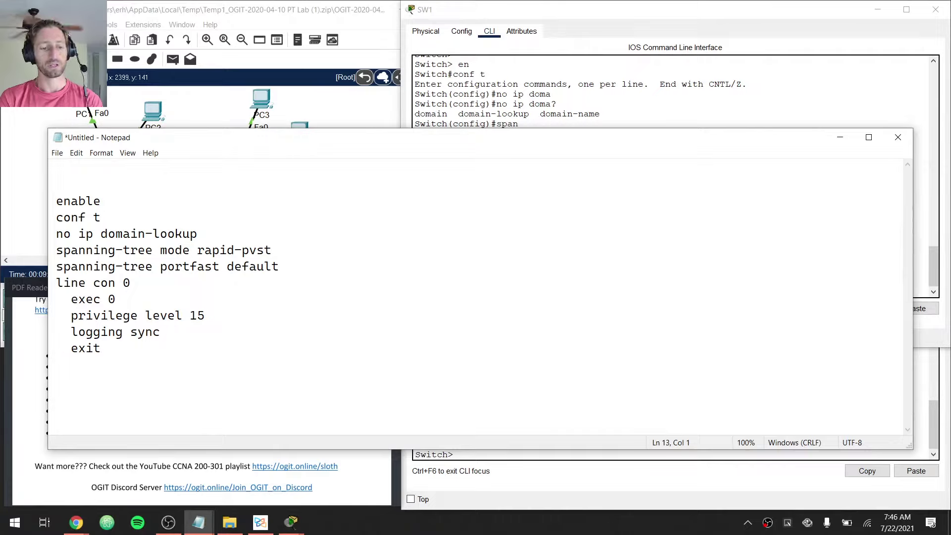
Add a blank line and a hostname line without a name to the end of the Notepad script, then copy the whole script
key("Return")
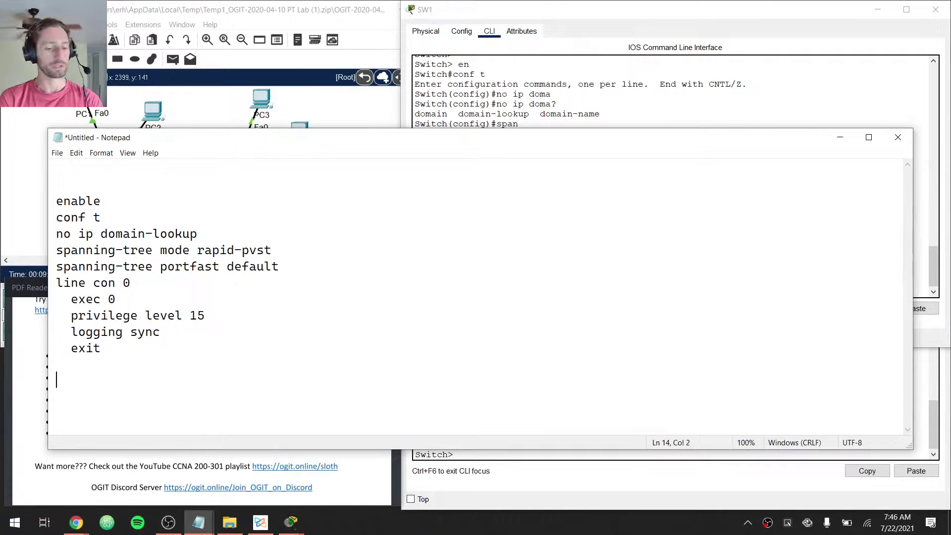
type("hostname")
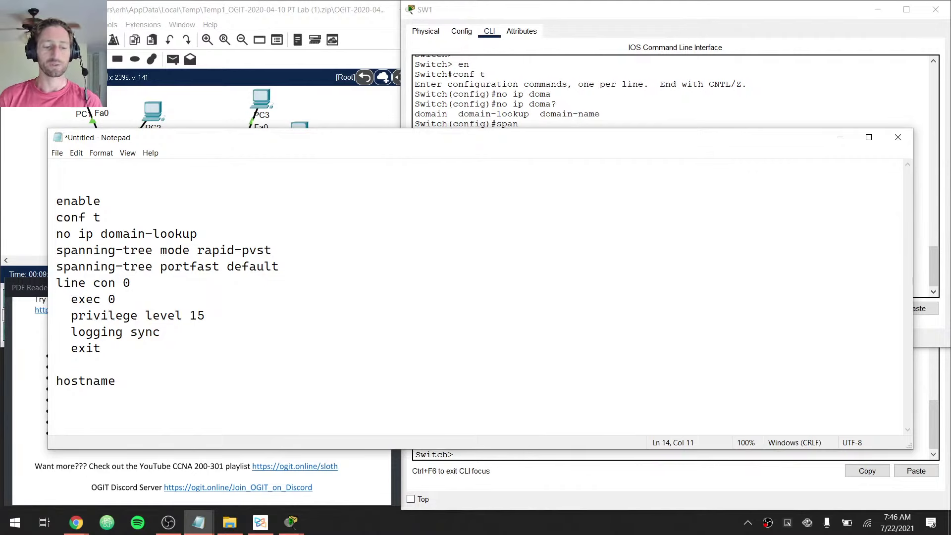
key("ctrl+shift+Home")
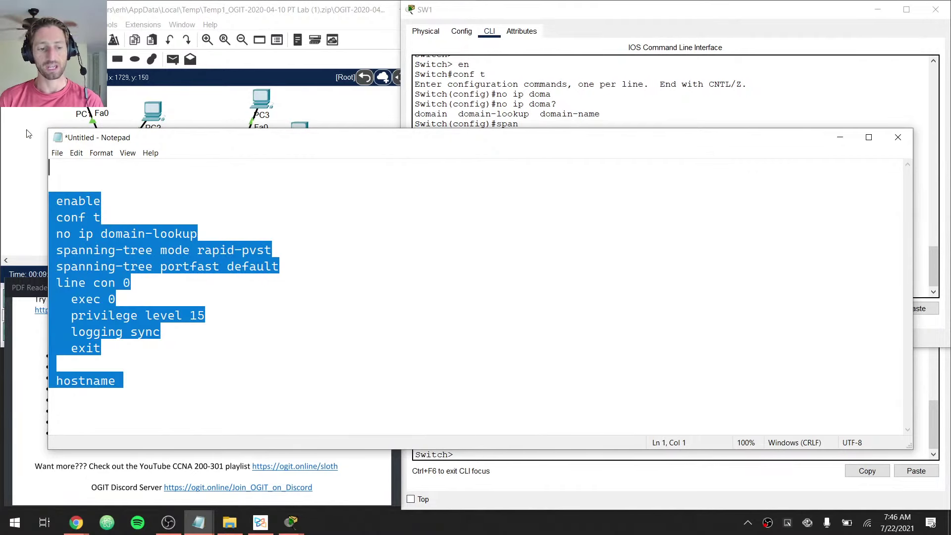
Return SW1 to privileged EXEC mode, paste the copied base script there, and complete its hostname command with SW1
left_click(558, 16)
key("ctrl+z")
key("Return")
key("Return")
key("Return")
key("Return")
key("Return")
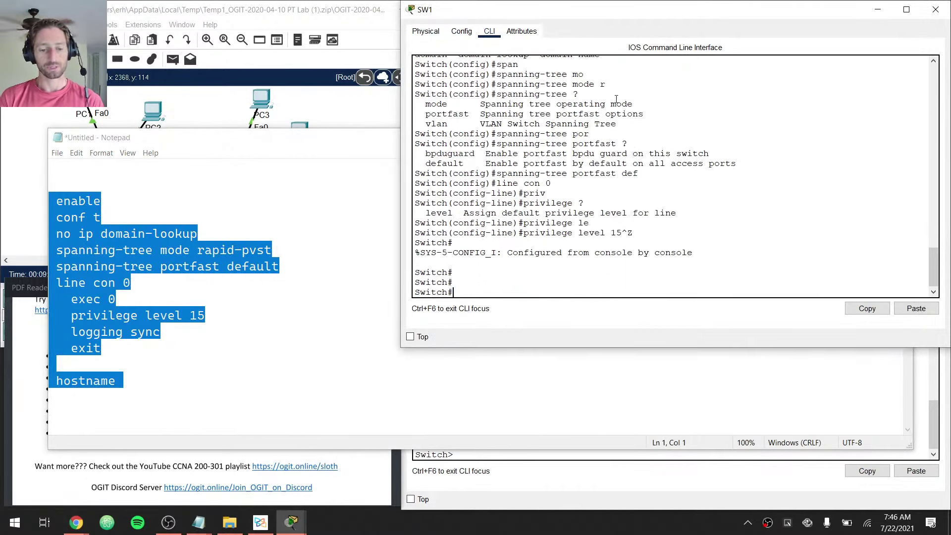
right_click(833, 149)
left_click(865, 168)
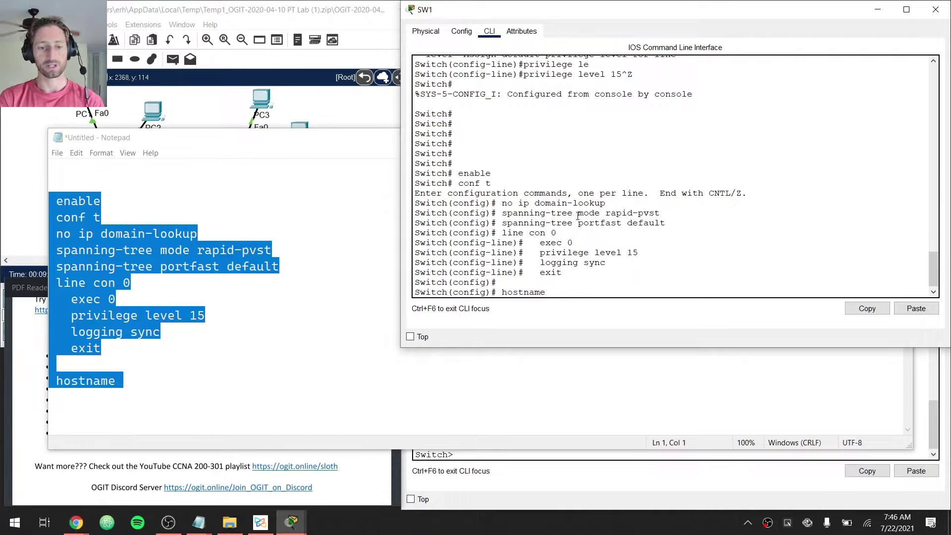
type("SW1")
key("Return")
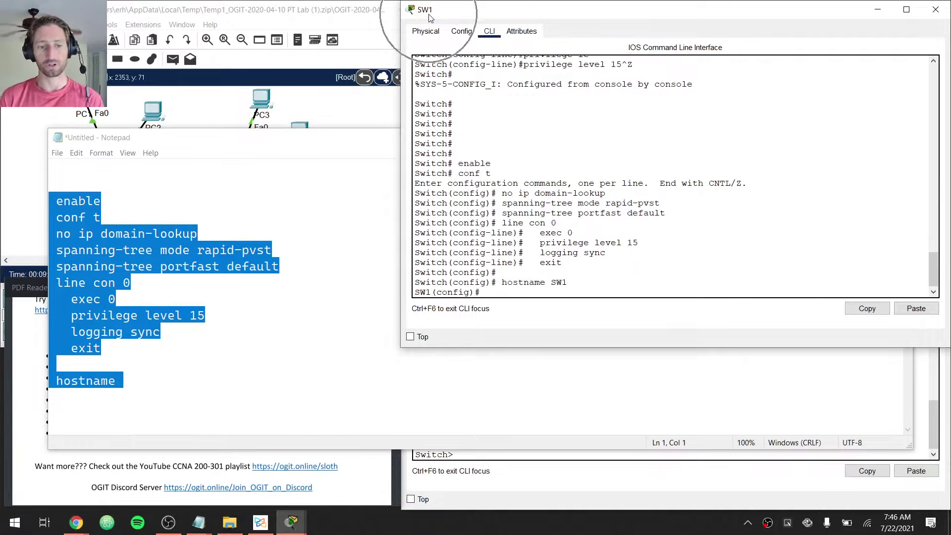
Leave configuration mode on SW1 and save its configuration with wr mem
key("ctrl+z")
key("Return")
key("Return")
key("Return")
type("wr")
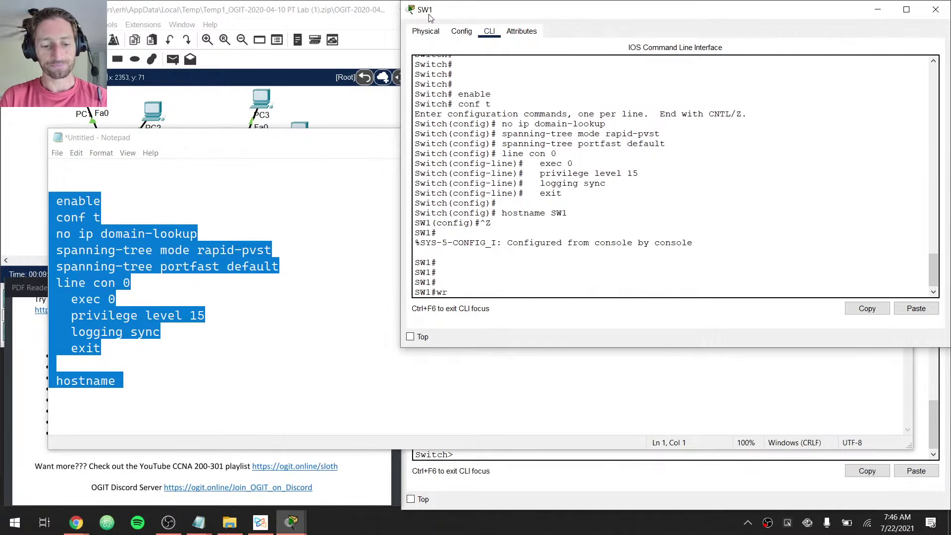
type(" mem")
key("Return")
Paste the base script into the SW2 command line and complete its hostname command with SW2
left_click(517, 484)
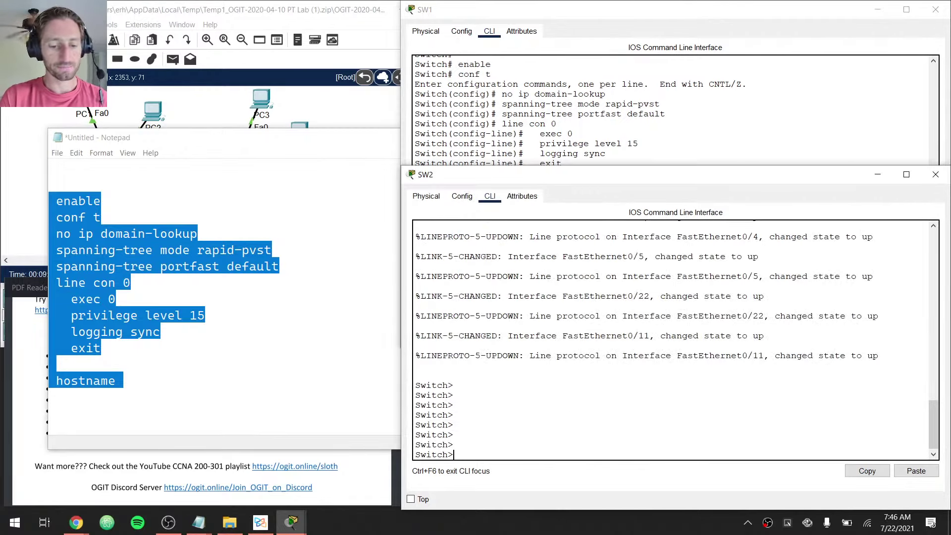
key("Return")
key("Return")
key("Return")
key("Return")
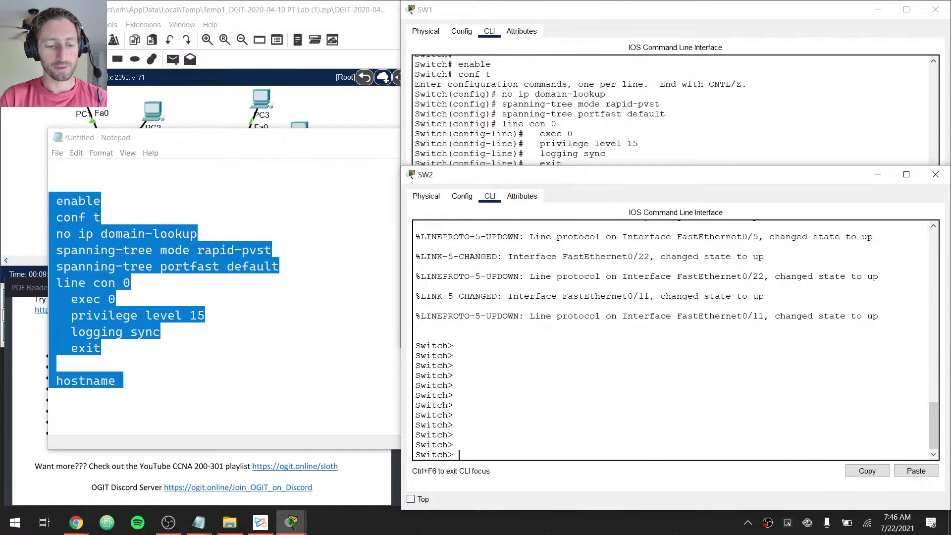
right_click(627, 389)
left_click(649, 408)
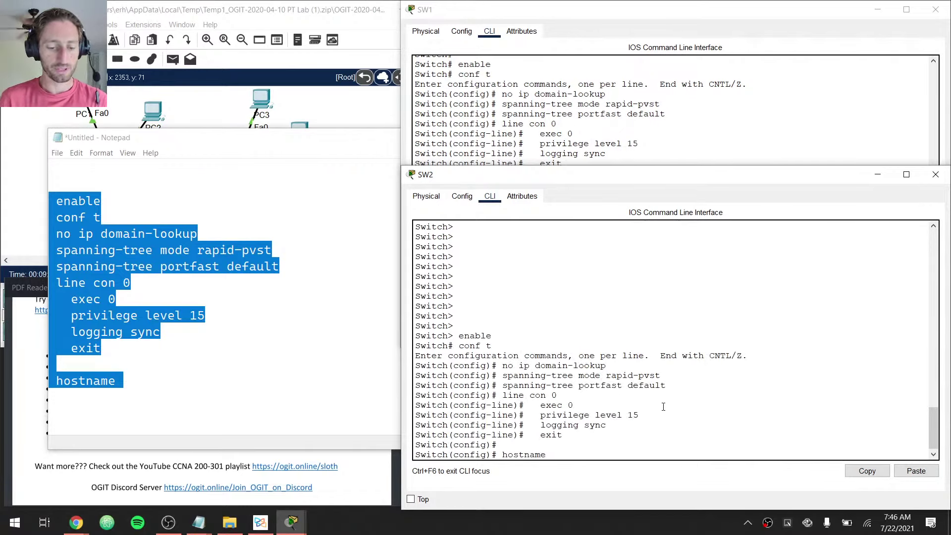
type("SW2")
key("Return")
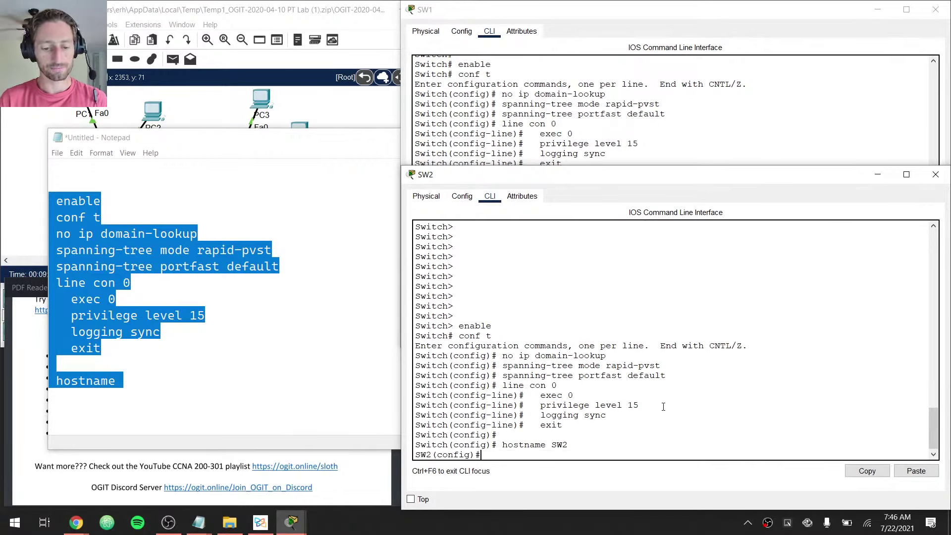
Leave configuration mode on SW2 and save its configuration with wr mem
key("ctrl+z")
key("Return")
key("Return")
key("Return")
type("wr mem")
key("Return")
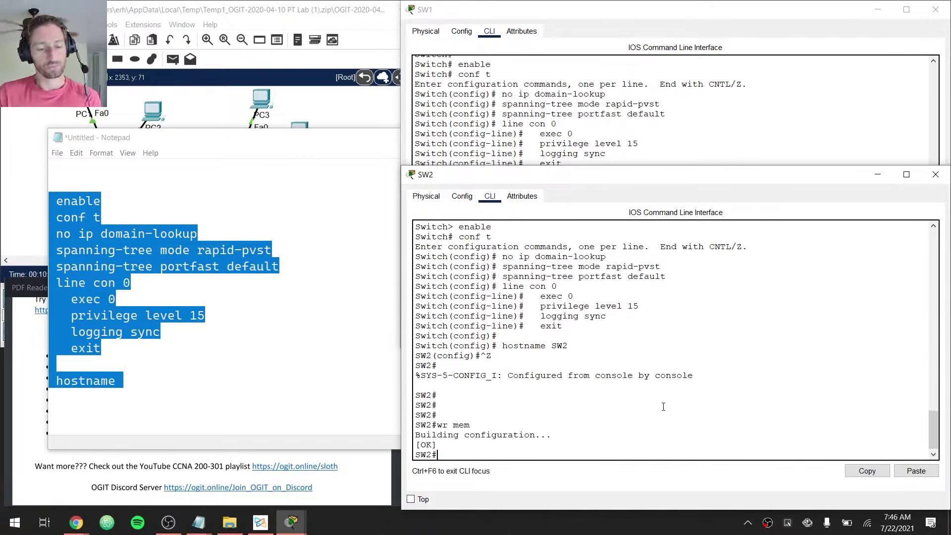
Open the R1 router's command line from the topology, widen its window, and bring up the Router prompt
left_click(251, 14)
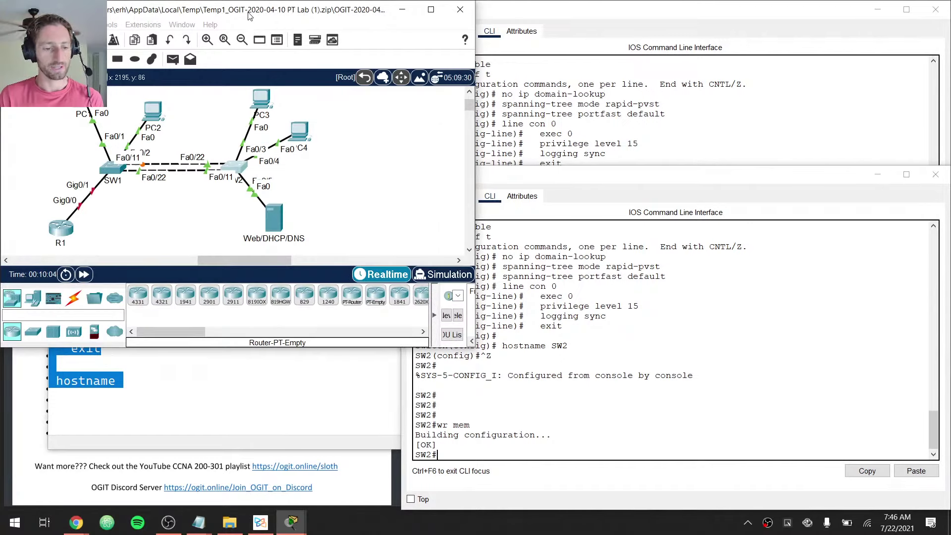
left_click(67, 230)
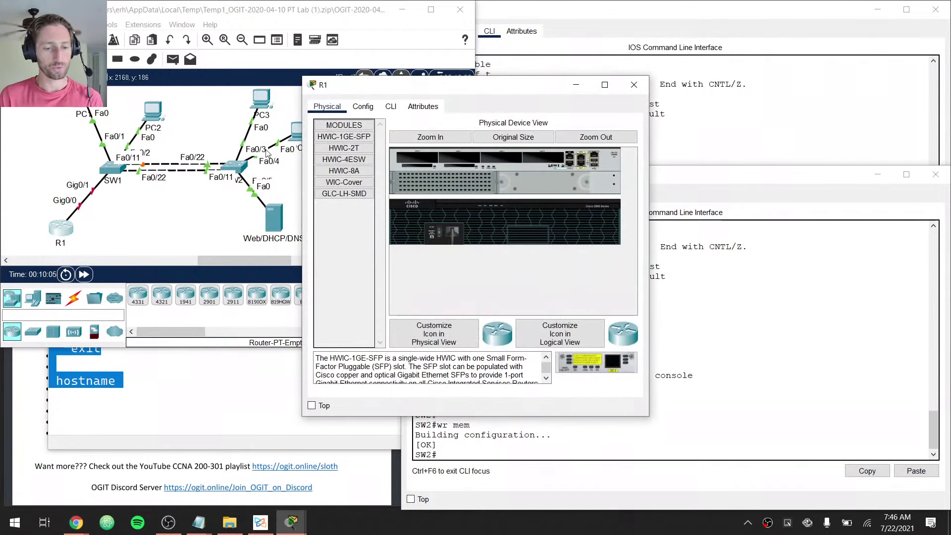
left_click(362, 107)
left_click(391, 107)
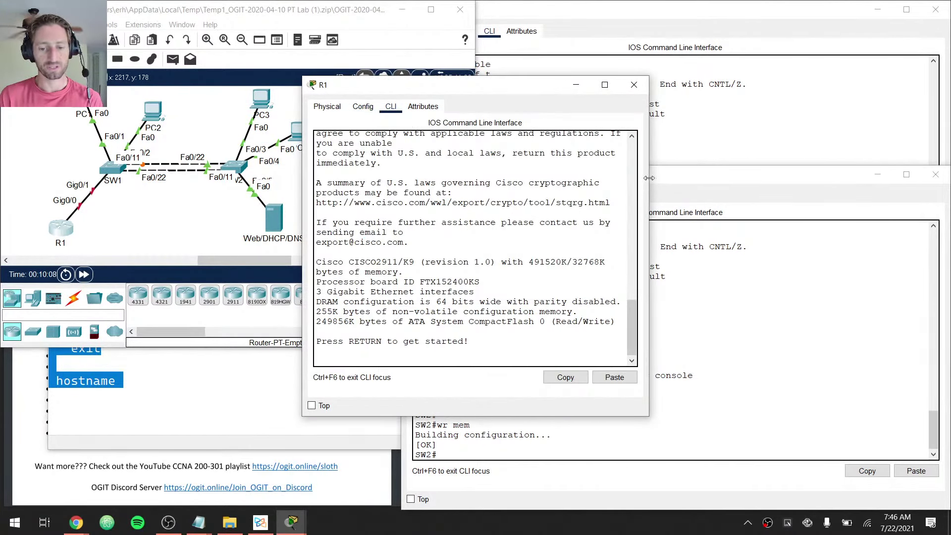
left_click_drag(648, 177, 770, 179)
key("Return")
key("Return")
key("Return")
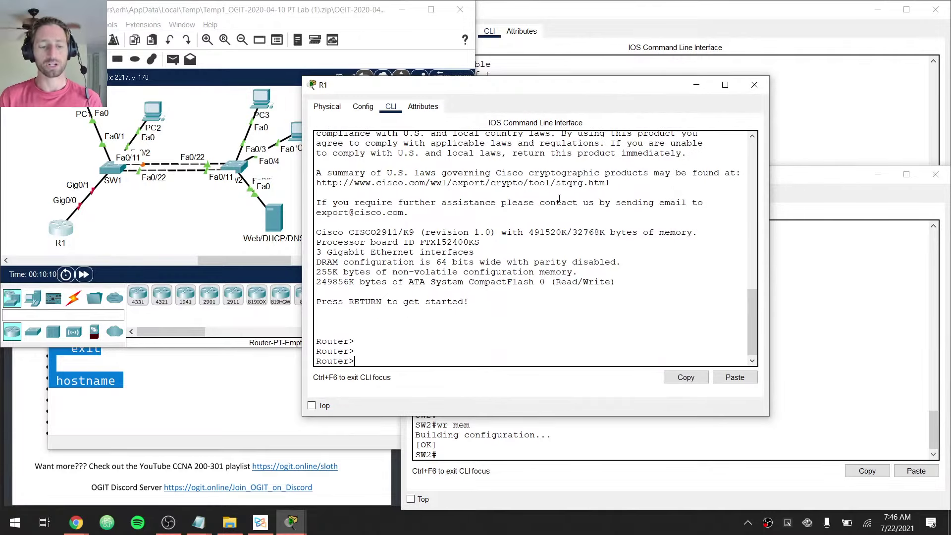
left_click_drag(334, 345, 355, 352)
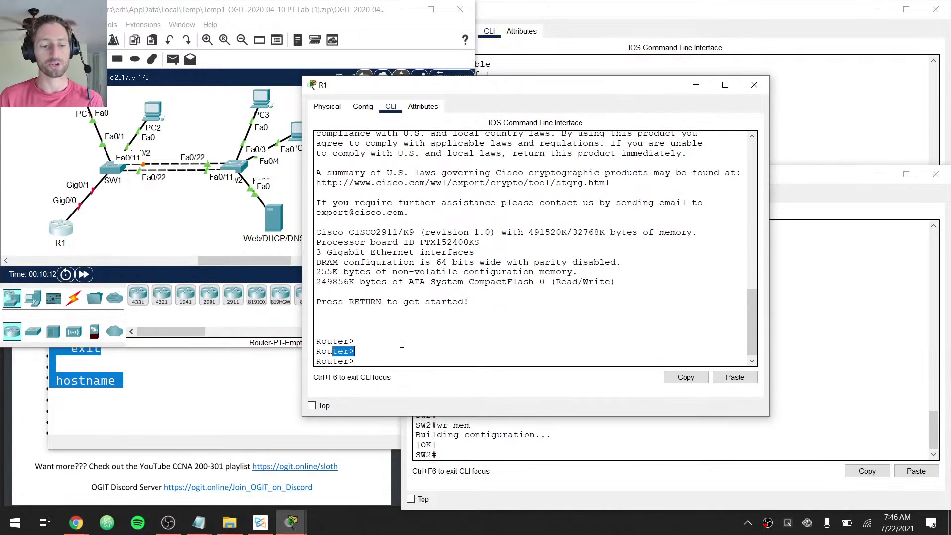
left_click(402, 343)
Review the spanning-tree lines in the Notepad script and copy the script from its start through the hostname line
left_click(235, 361)
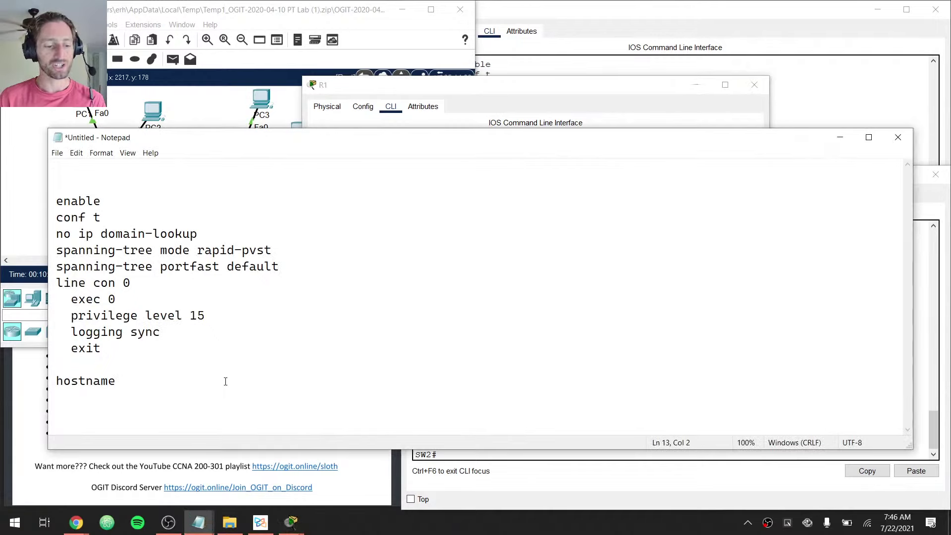
left_click_drag(205, 357, 184, 183)
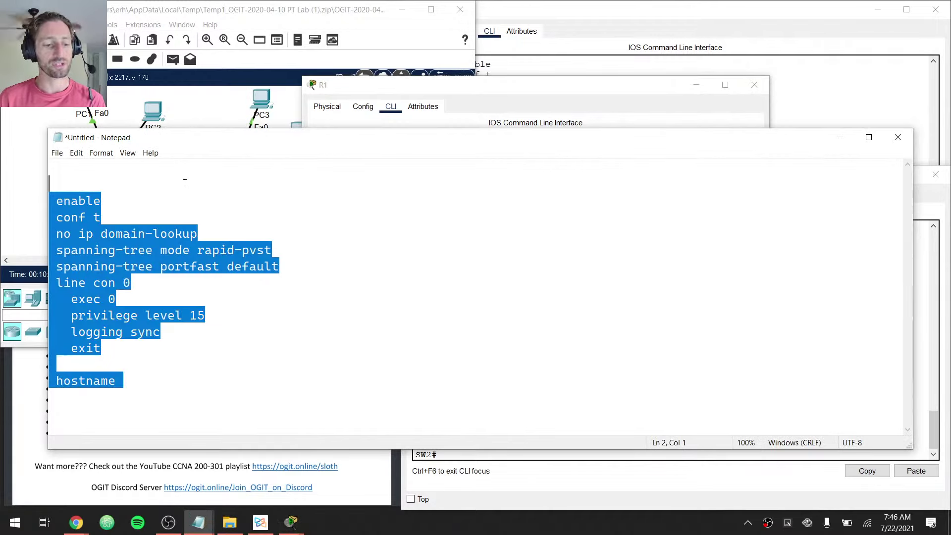
left_click(288, 243)
left_click_drag(282, 267, 13, 247)
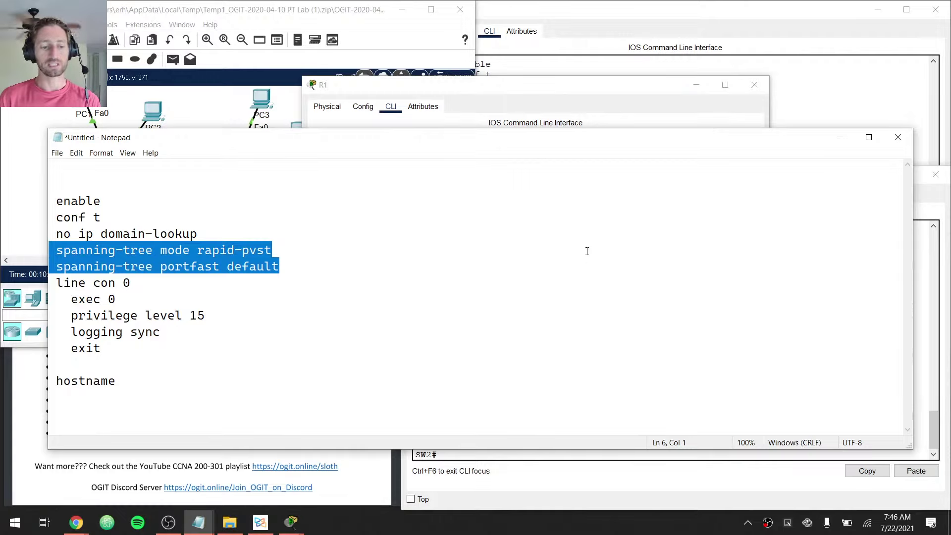
key("ctrl+a")
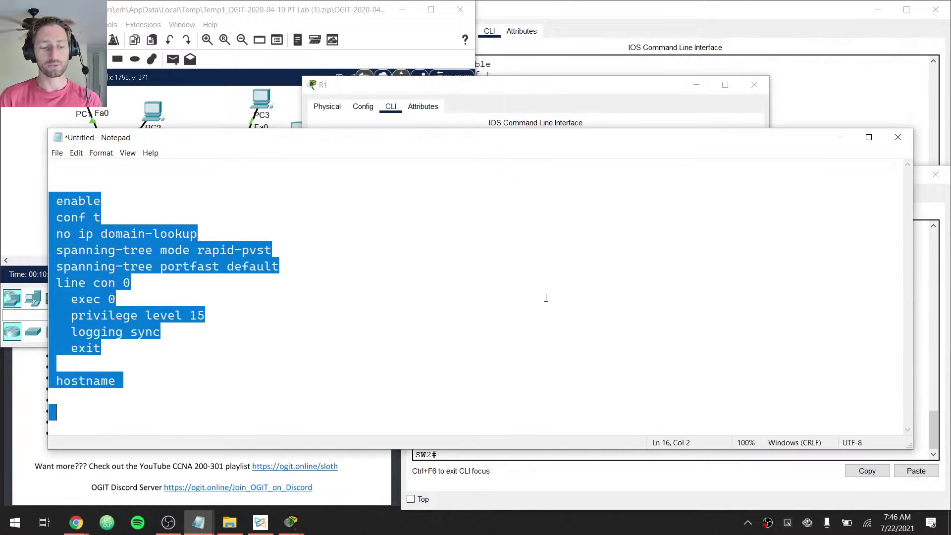
left_click(465, 348)
left_click_drag(195, 381, 49, 167)
key("super+c")
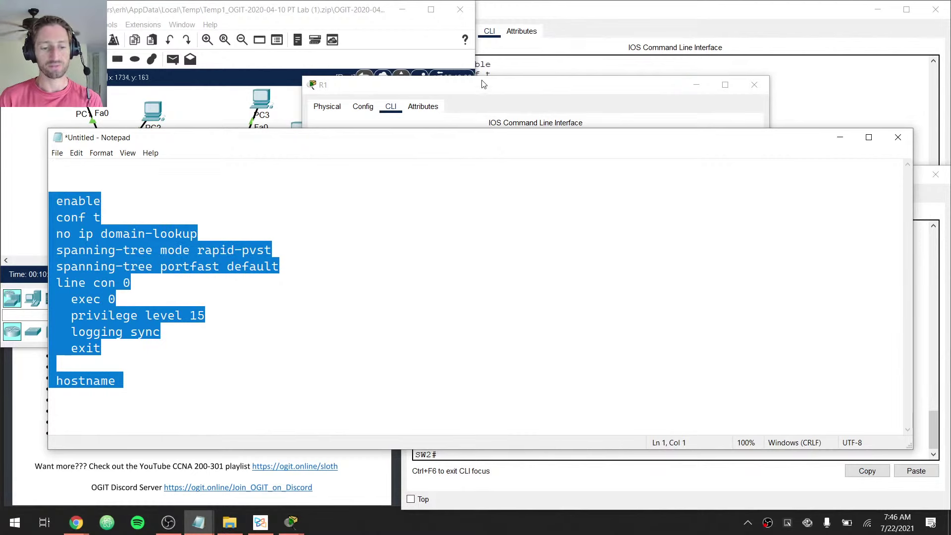
Paste the base script into R1's command line and submit the hostname command without a name
left_click(479, 98)
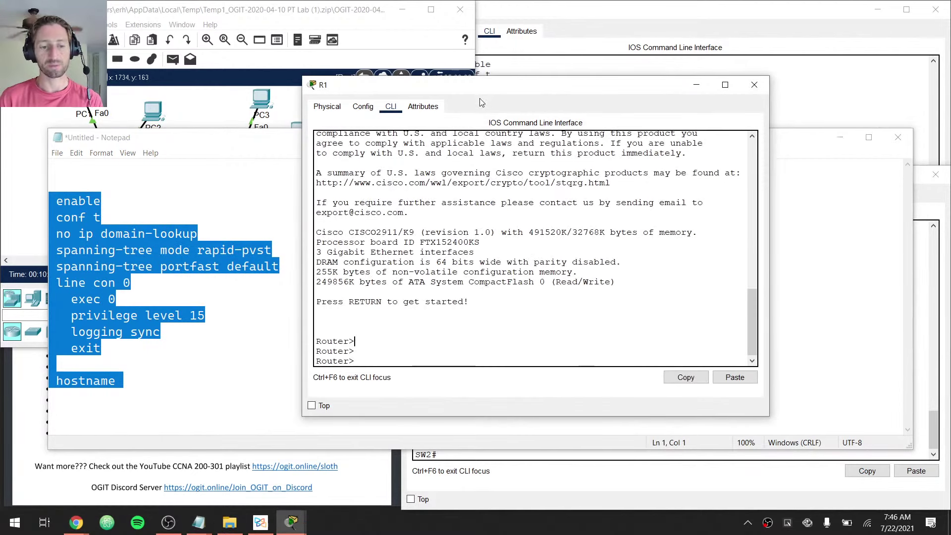
right_click(519, 268)
left_click(535, 287)
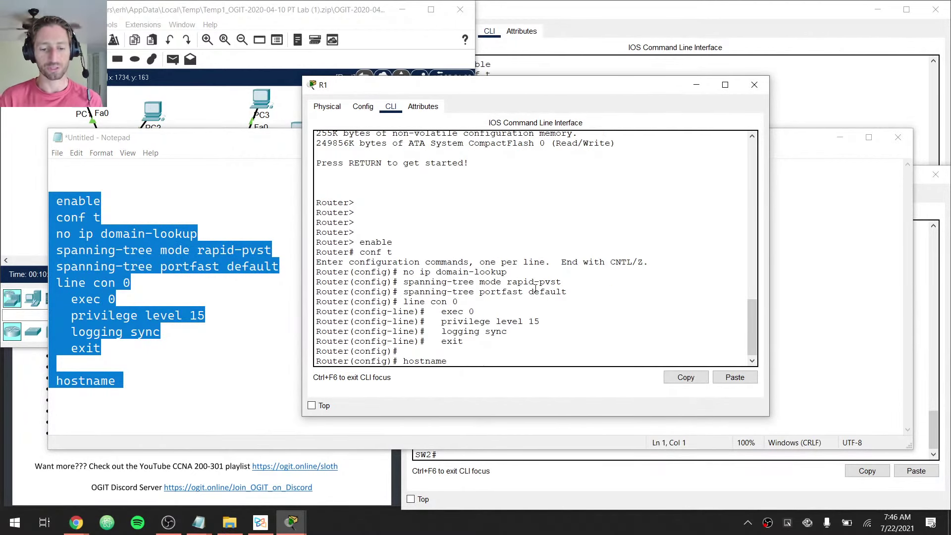
key("Return")
left_click_drag(566, 272, 508, 253)
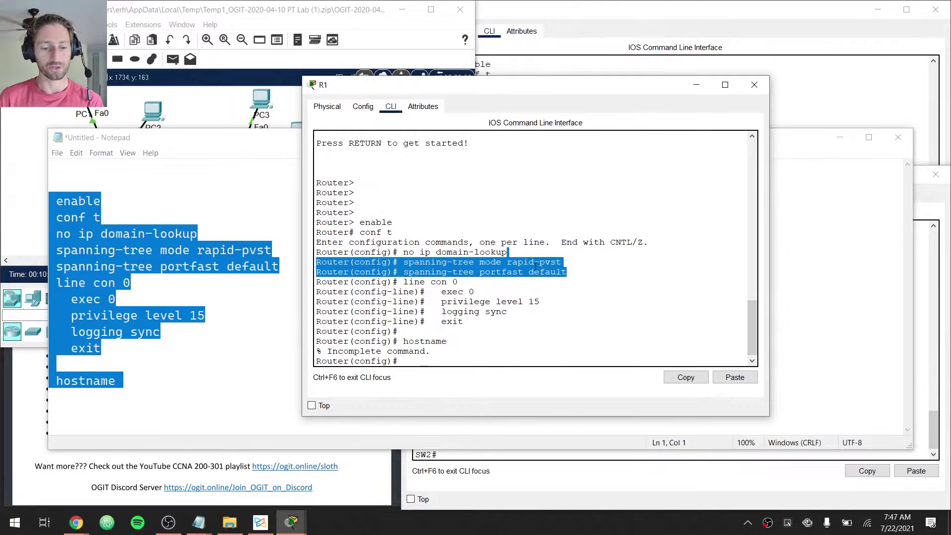
left_click(587, 270)
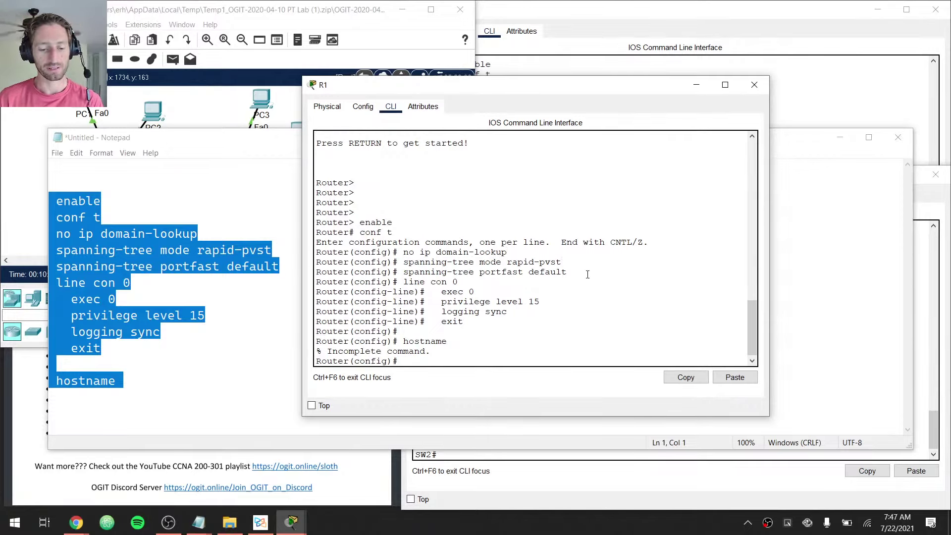
Leave configuration mode on R1, list the show spanning-tree options, and run show spanning-tree vlan 1
key("ctrl+z")
key("Return")
key("Return")
key("Return")
type("show span")
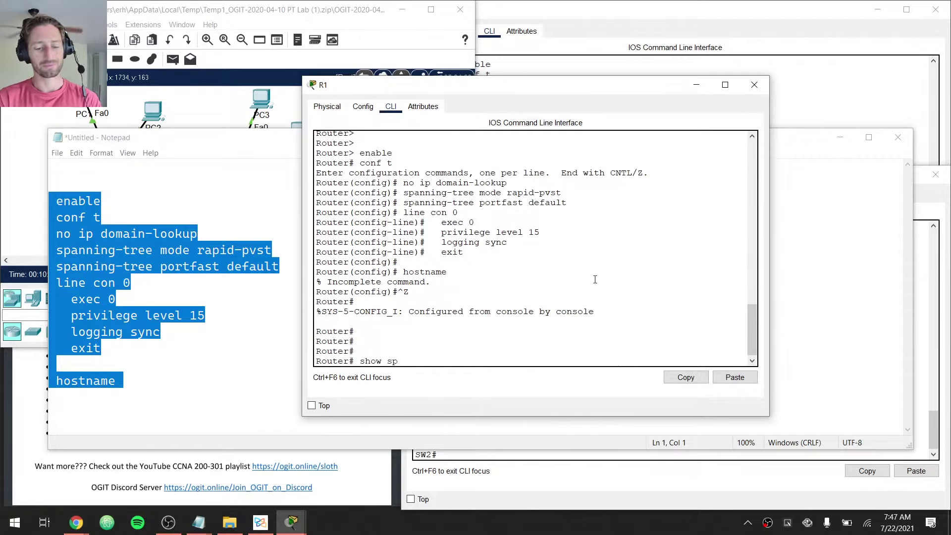
key("Tab")
type("?vlan 1")
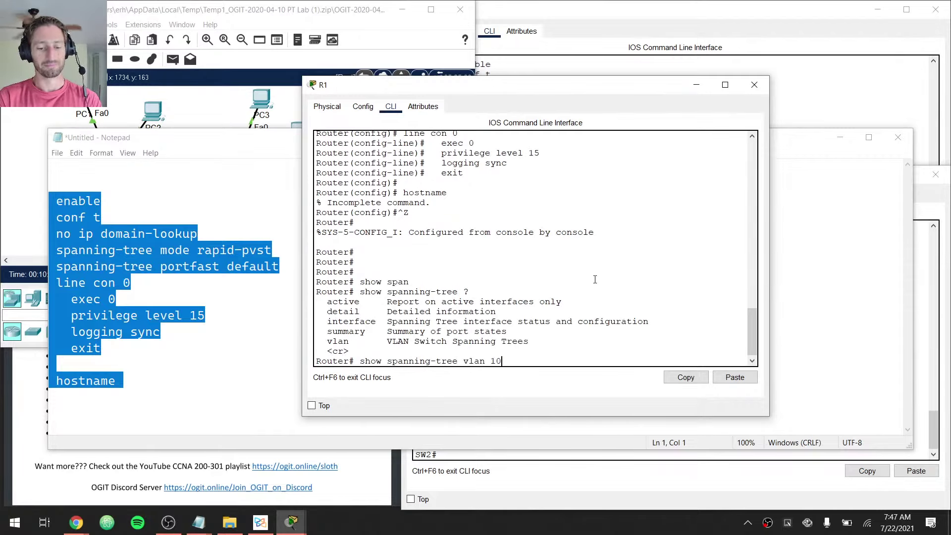
key("Return")
key("Return")
key("Return")
key("Return")
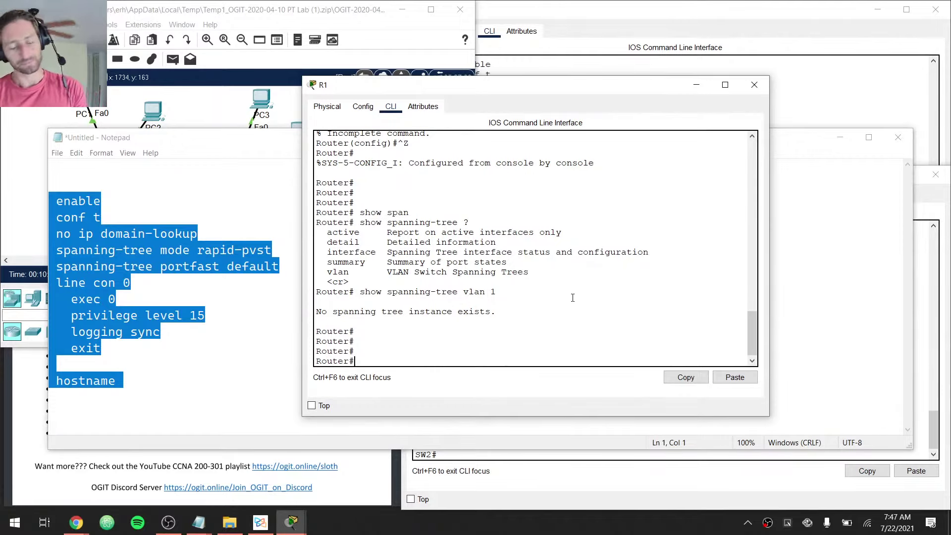
Run show ver on R1 and page through the complete version and license output
type("show ver")
key("Return")
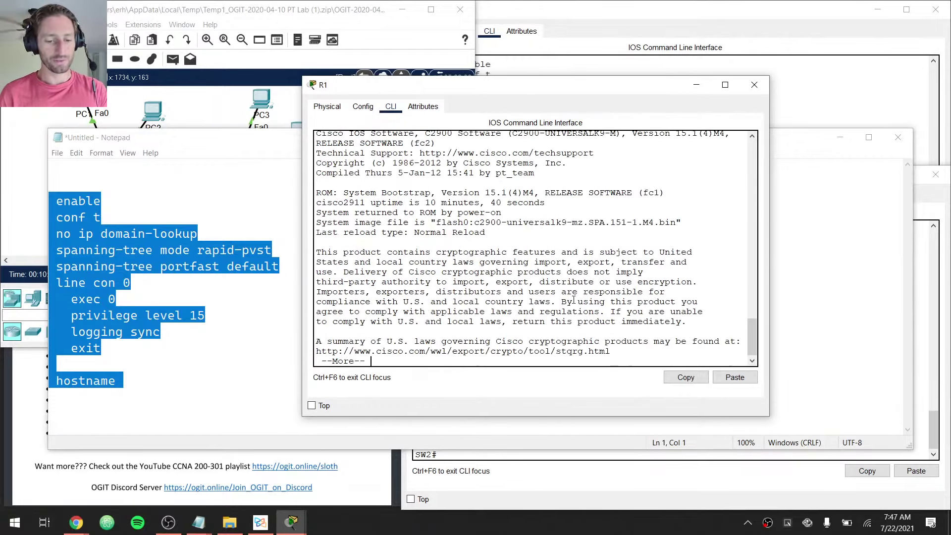
key("space")
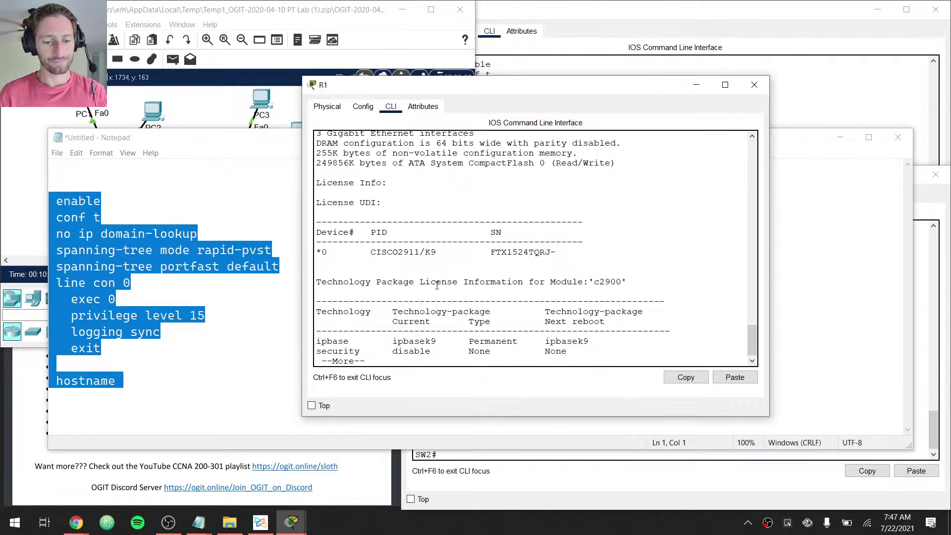
key("space")
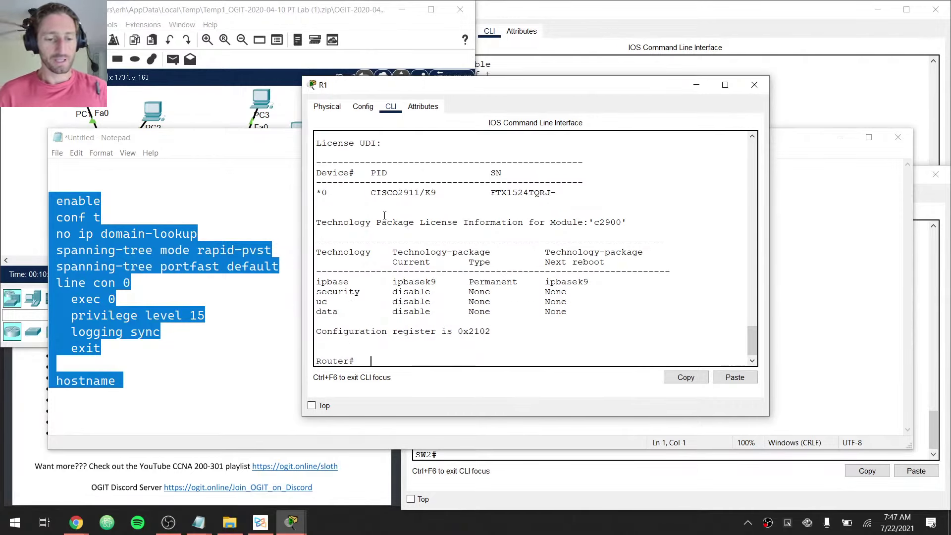
Recheck the spanning-tree lines in the Notepad script, then close the R1 window
left_click(285, 290)
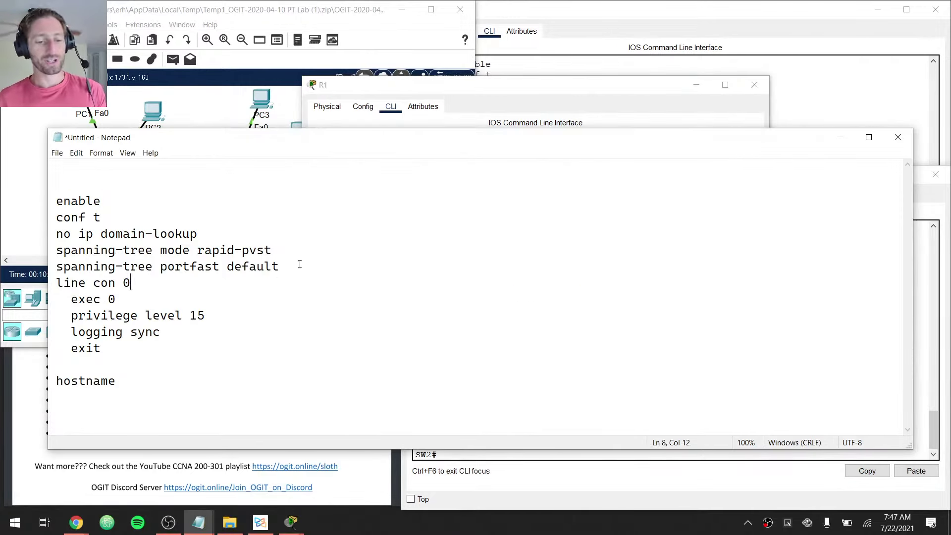
left_click_drag(299, 264, 137, 233)
left_click(234, 266)
left_click(555, 95)
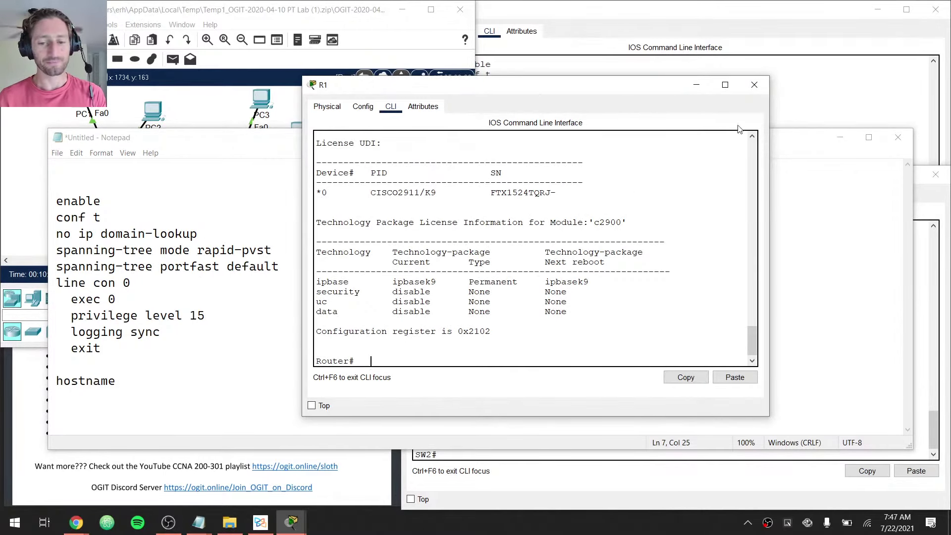
left_click(754, 85)
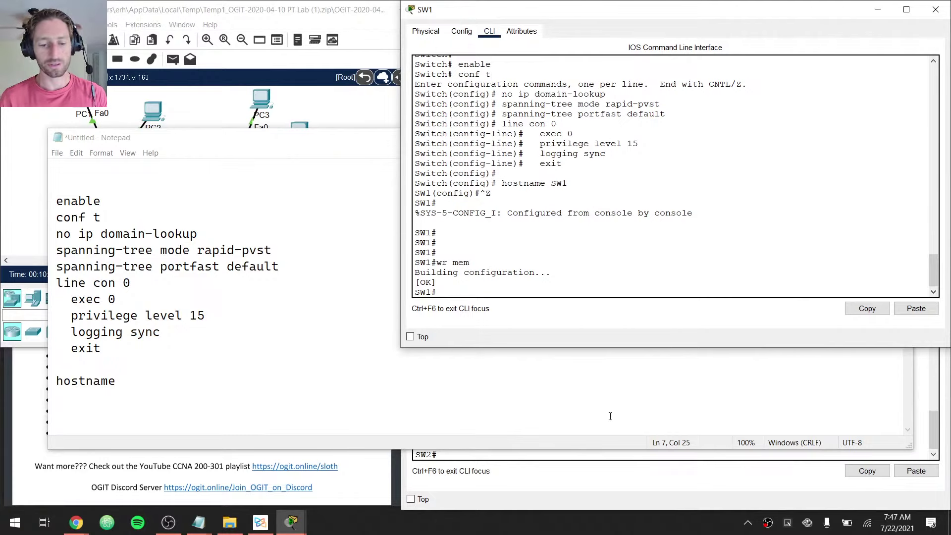
Minimize the Notepad script and review the VLAN and subnet requirements for the PCs and server in the PDF lab objectives
left_click(538, 484)
left_click(332, 125)
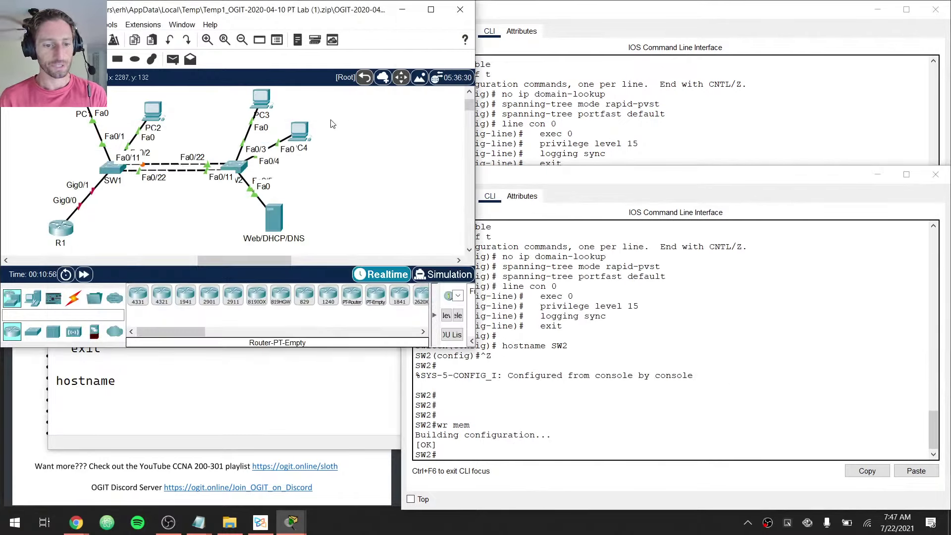
left_click(229, 378)
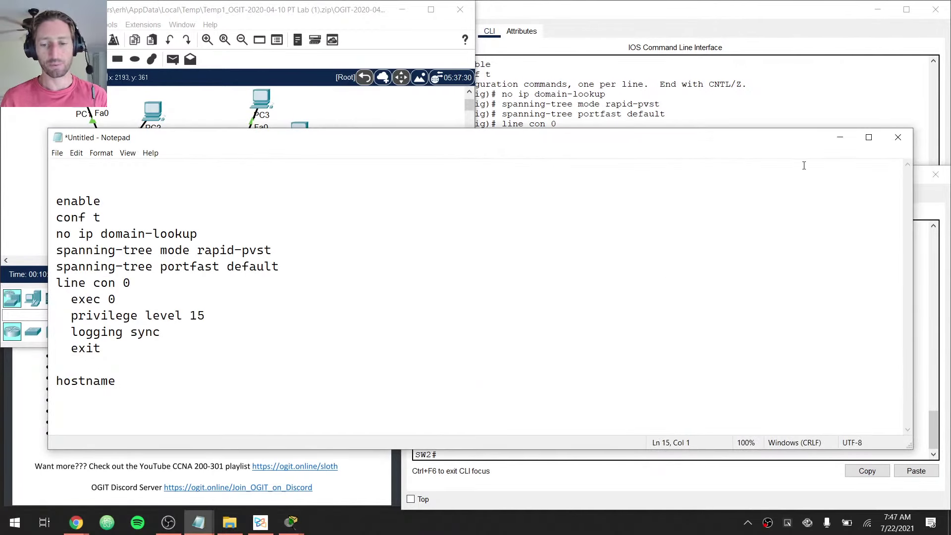
left_click(840, 137)
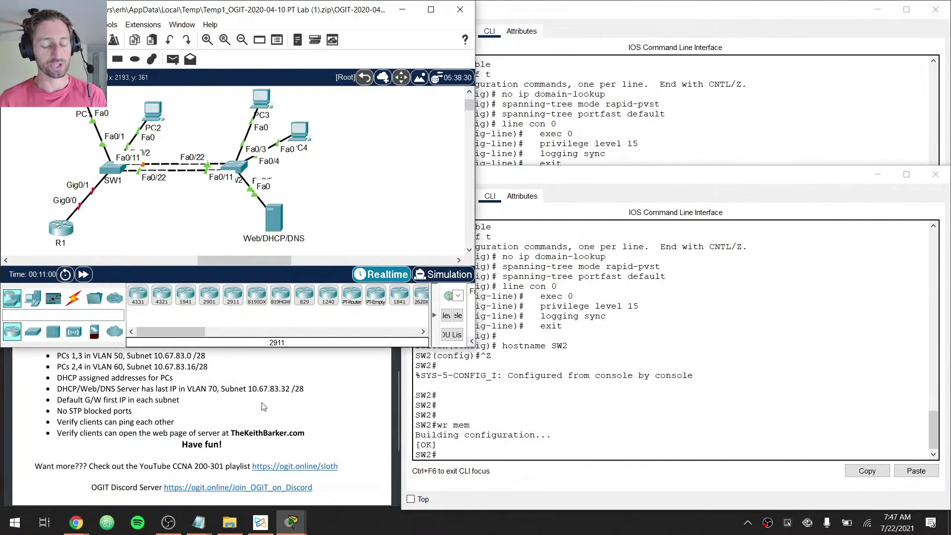
left_click(163, 391)
left_click_drag(93, 356, 151, 367)
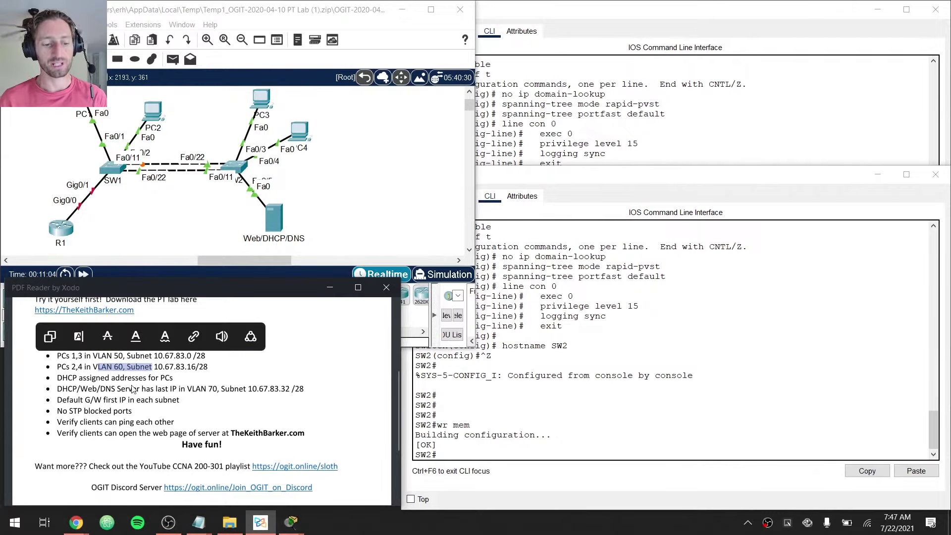
left_click_drag(208, 393, 218, 393)
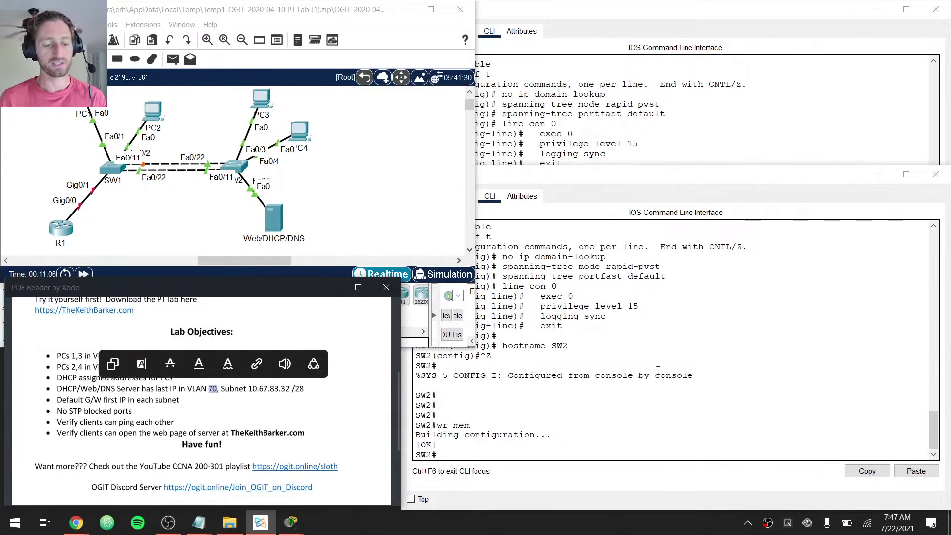
Run show vlan br on SW1 and inspect the listed VLANs and their port assignments
left_click(658, 371)
left_click(660, 132)
type("sow ")
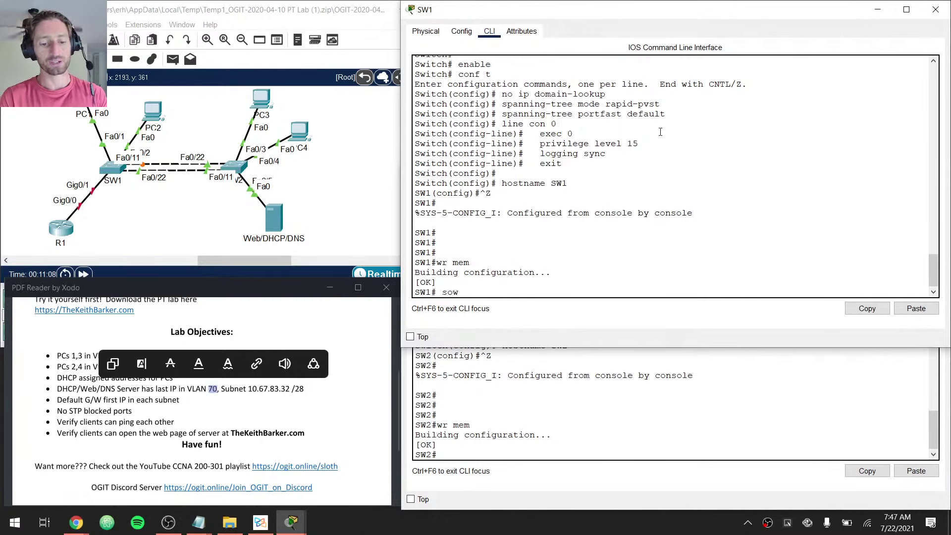
type("how vlan br")
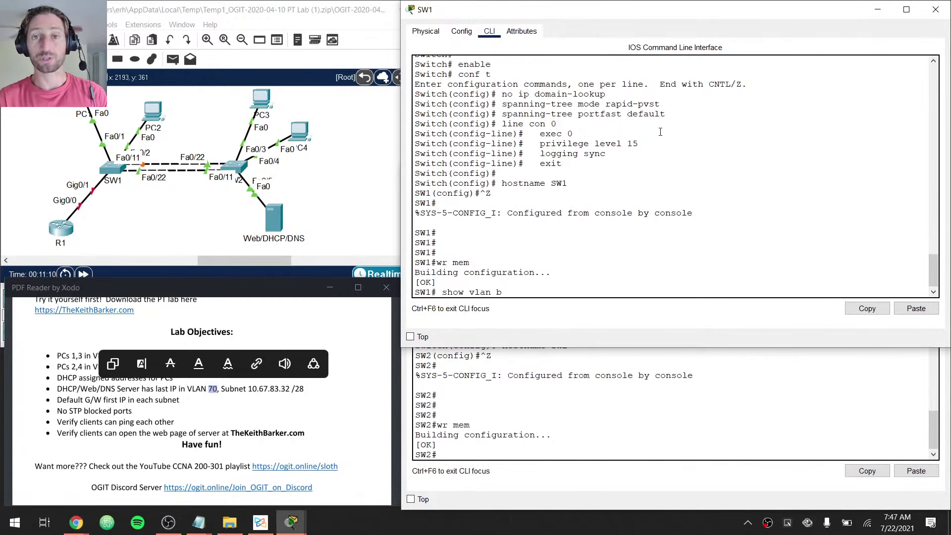
key("Return")
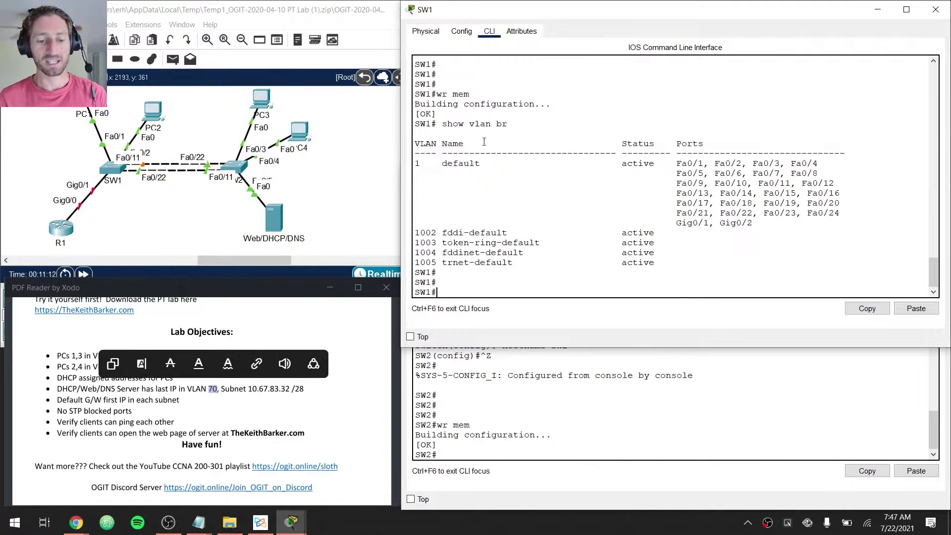
left_click_drag(420, 154, 445, 242)
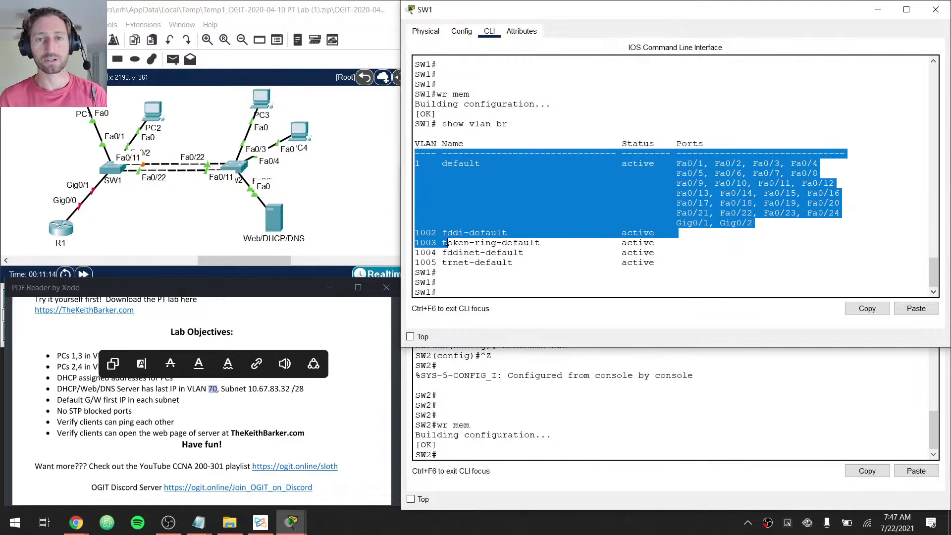
left_click(446, 242)
Enter global configuration mode on SW1 and create VLANs 50, 60 and 70
type("conf t")
key("Return")
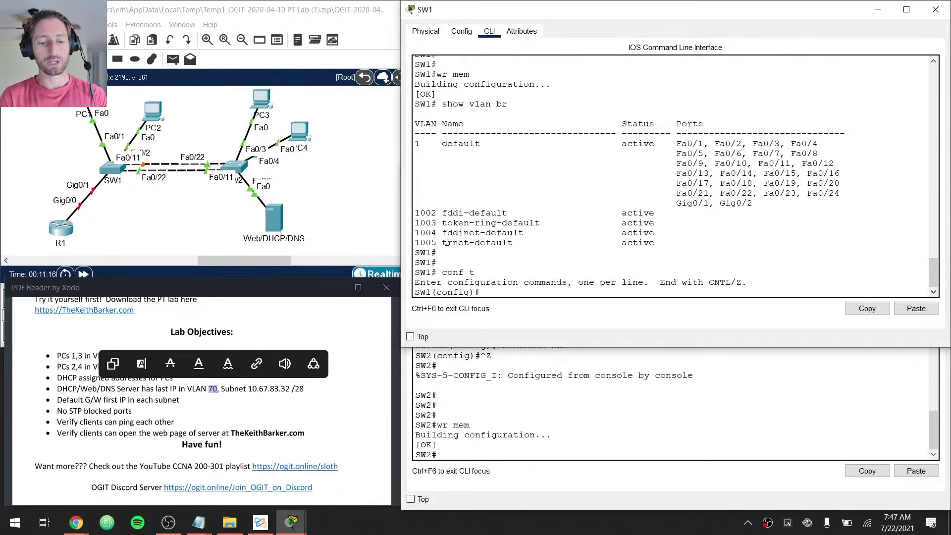
type("vlan 50")
key("Return")
type("vlan 60")
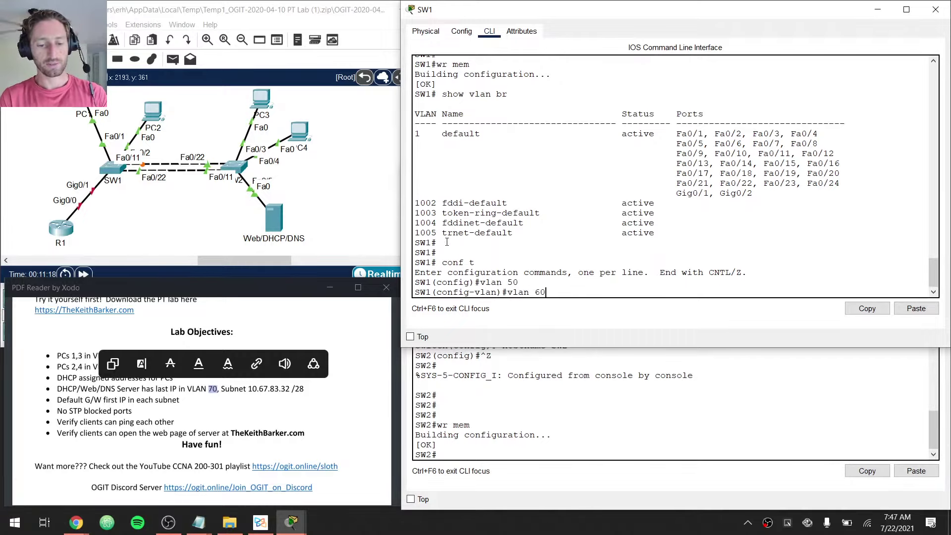
key("Return")
type("vlan 70")
key("Return")
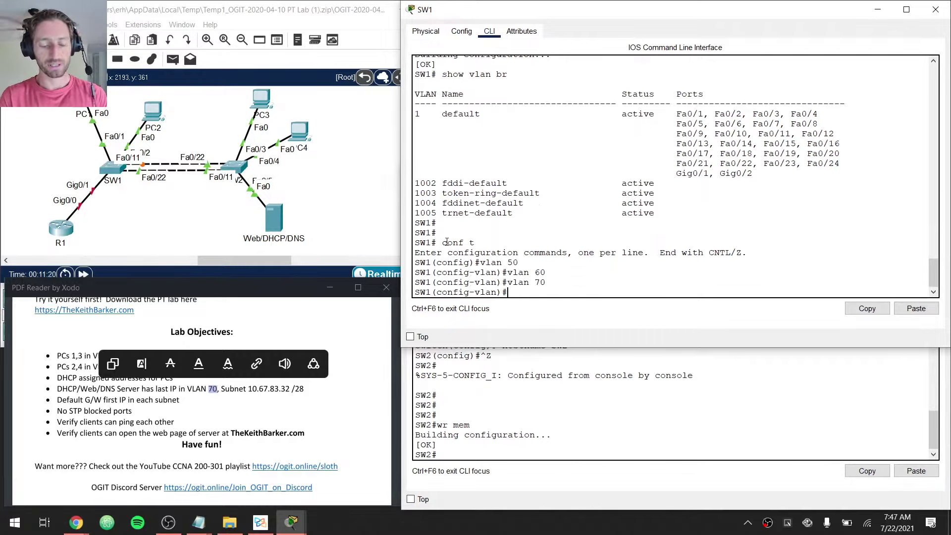
Enter global configuration mode on SW2 and create VLANs 60, 70 and 50
left_click(647, 411)
type("conf t")
key("Return")
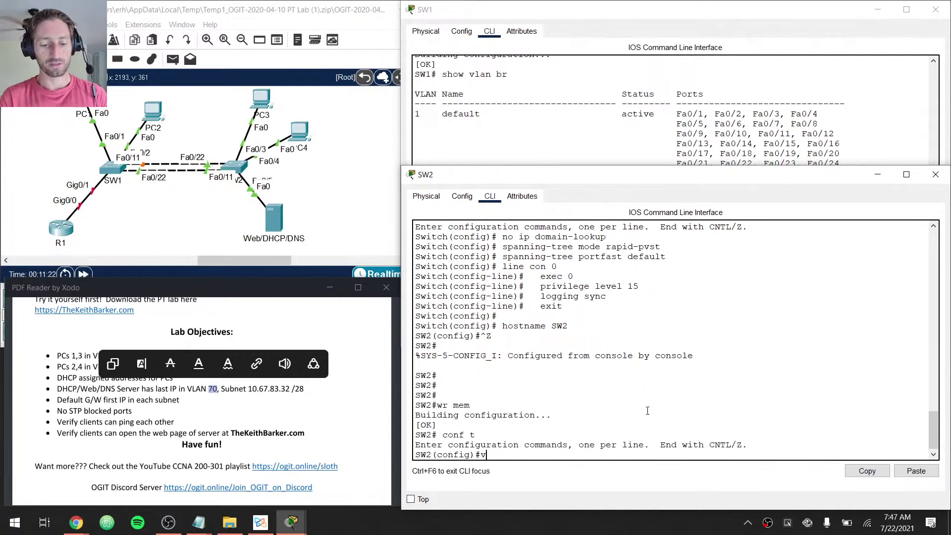
type("vlan 60")
key("Return")
type("vlan 70")
key("Return")
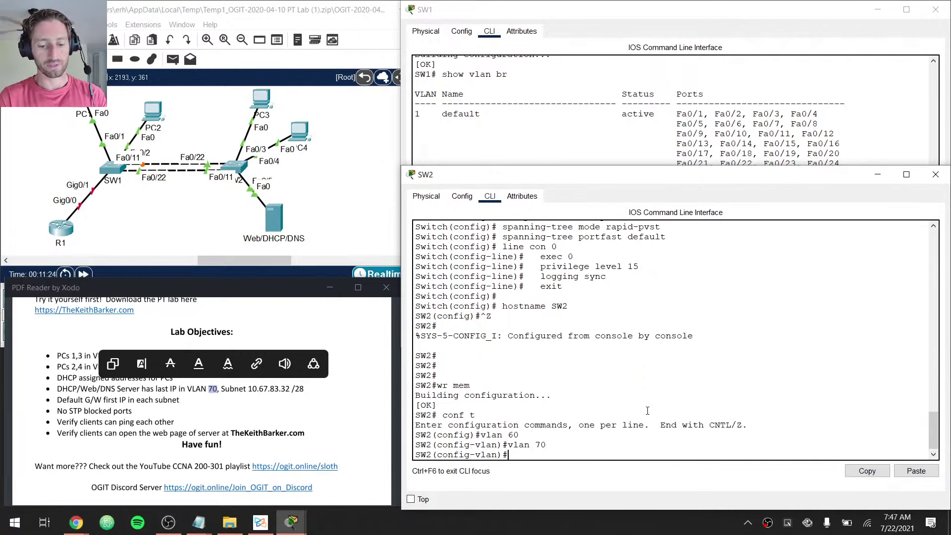
type("vlan 50")
key("Return")
Leave configuration mode on SW2 and check the new VLAN entries with show vlan br
key("ctrl+z")
key("Return")
key("Return")
key("Return")
type("show vlan br")
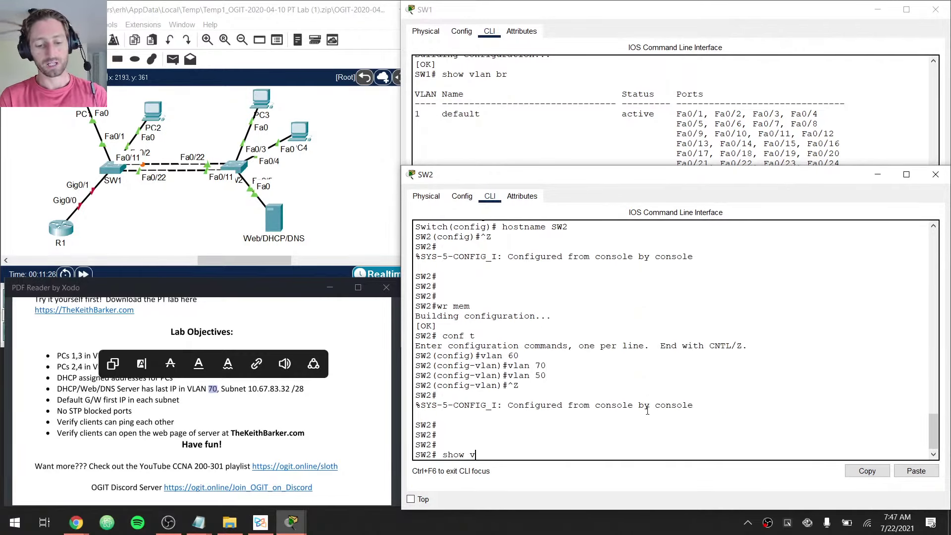
key("Return")
key("Return")
key("Return")
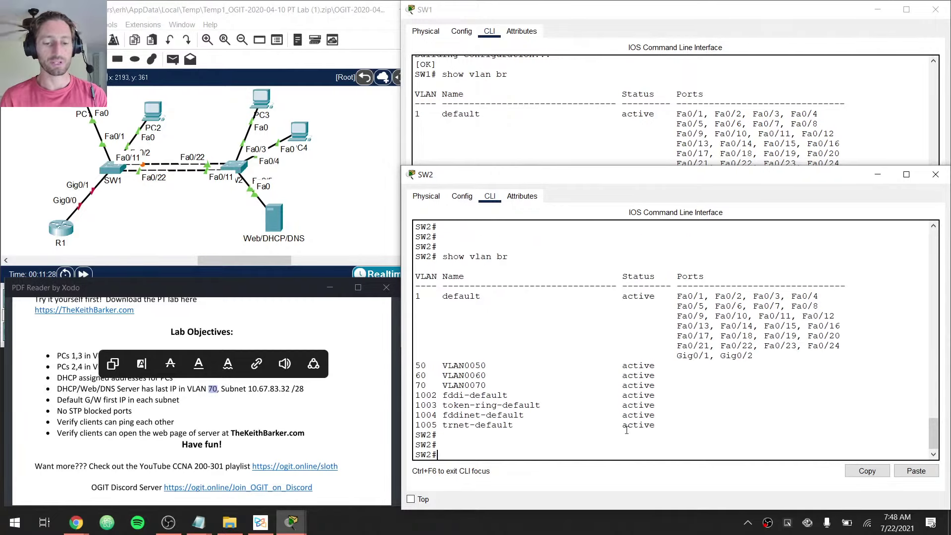
left_click_drag(414, 365, 696, 383)
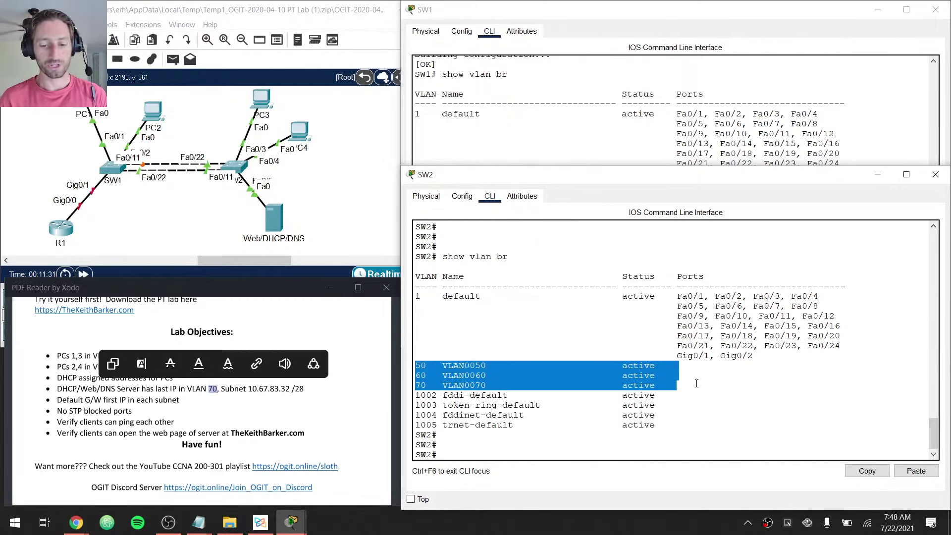
Leave configuration mode on SW1 and check VLANs 50, 60 and 70 with show vlan br
left_click(682, 147)
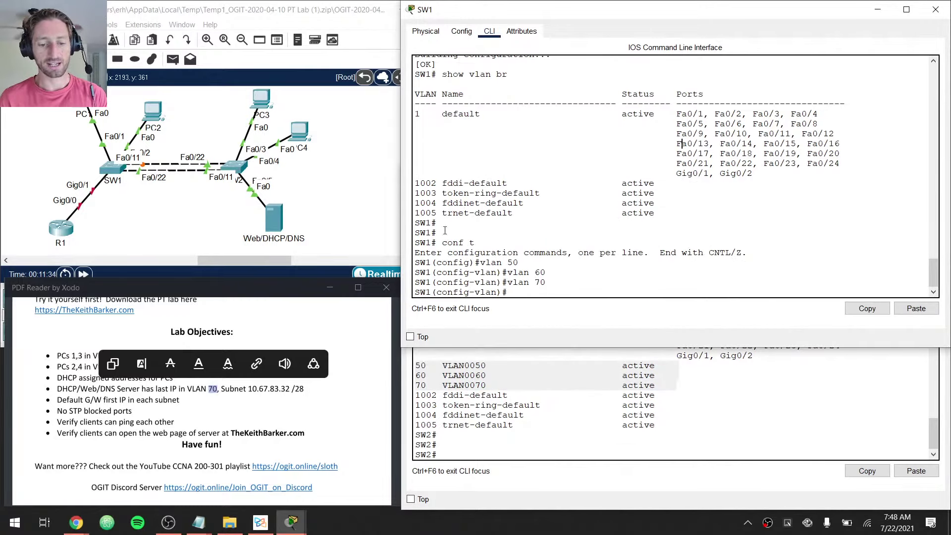
key("ctrl+z")
key("Return")
key("Return")
key("Return")
key("Return")
type("show vlan br")
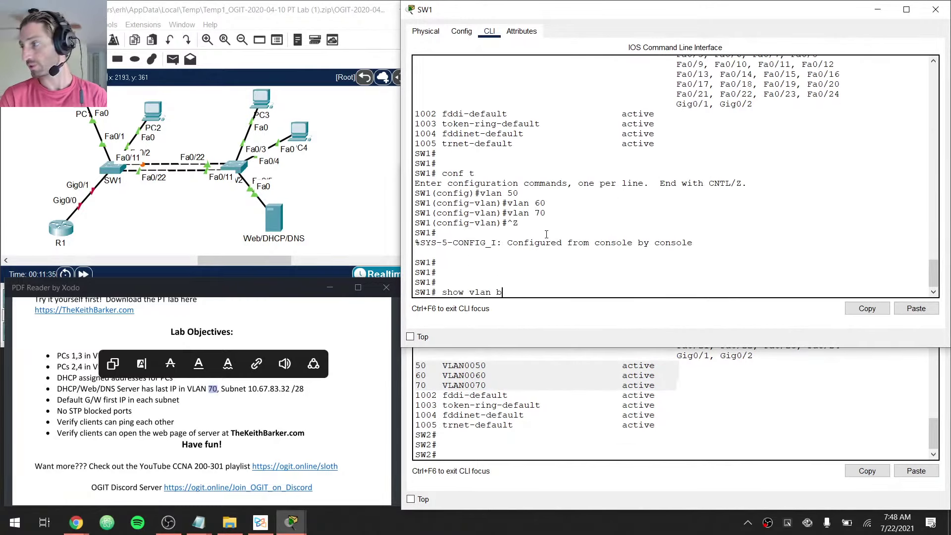
key("Return")
left_click_drag(415, 220, 789, 249)
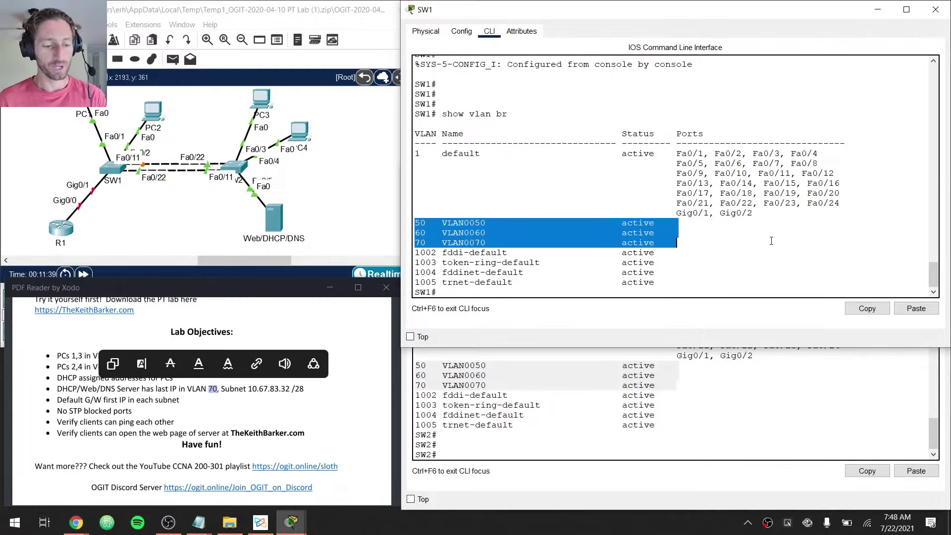
Examine in the topology which switch ports connect the PCs to SW1 and SW2
left_click(160, 218)
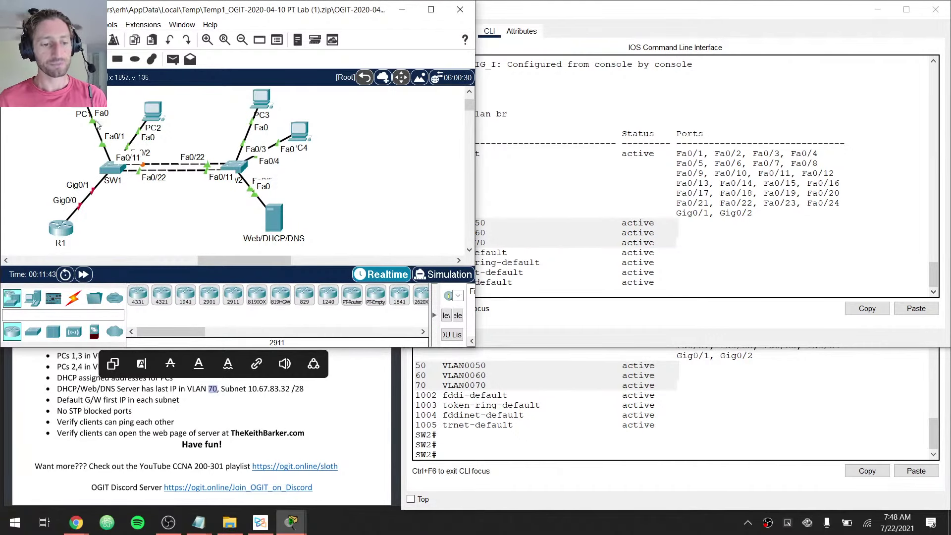
left_click(155, 116)
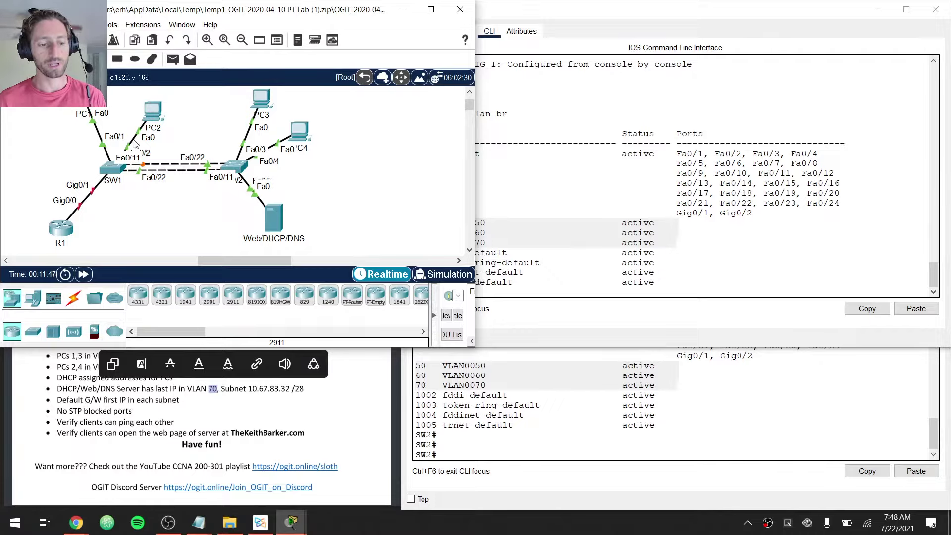
mouse_move(150, 123)
left_mouse_down()
mouse_move(181, 119)
mouse_move(151, 124)
left_mouse_up()
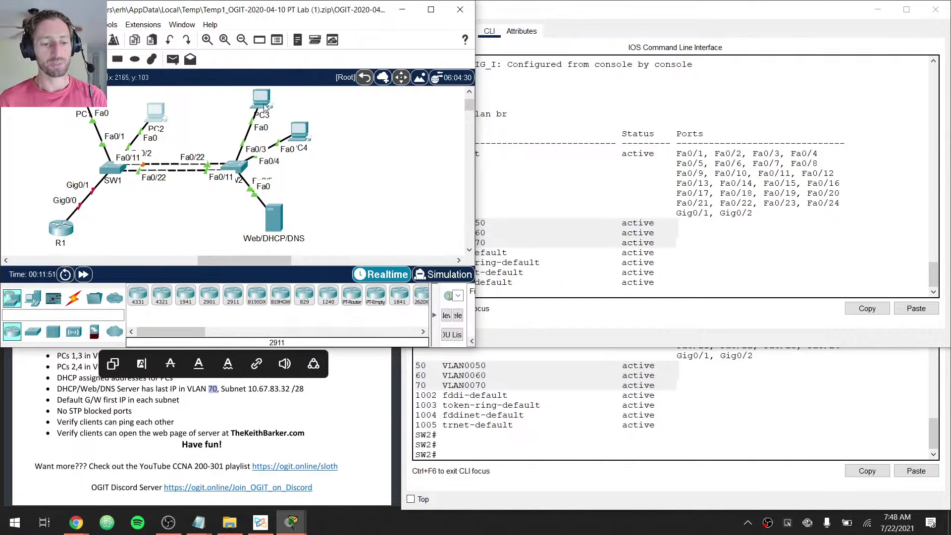
left_click(258, 153)
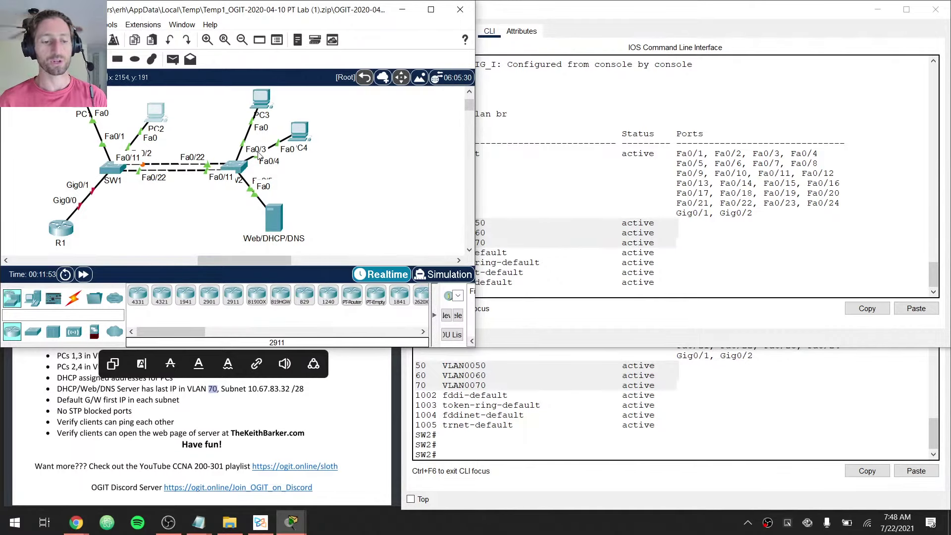
Run show int status on SW1 and check the entries for Fa0/1 and Fa0/2
left_click(487, 158)
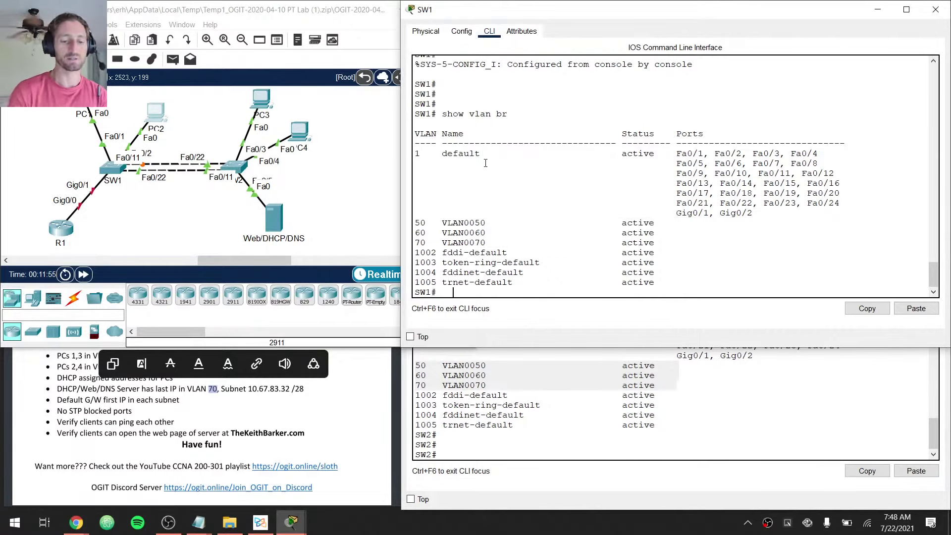
type("show int status")
key("Return")
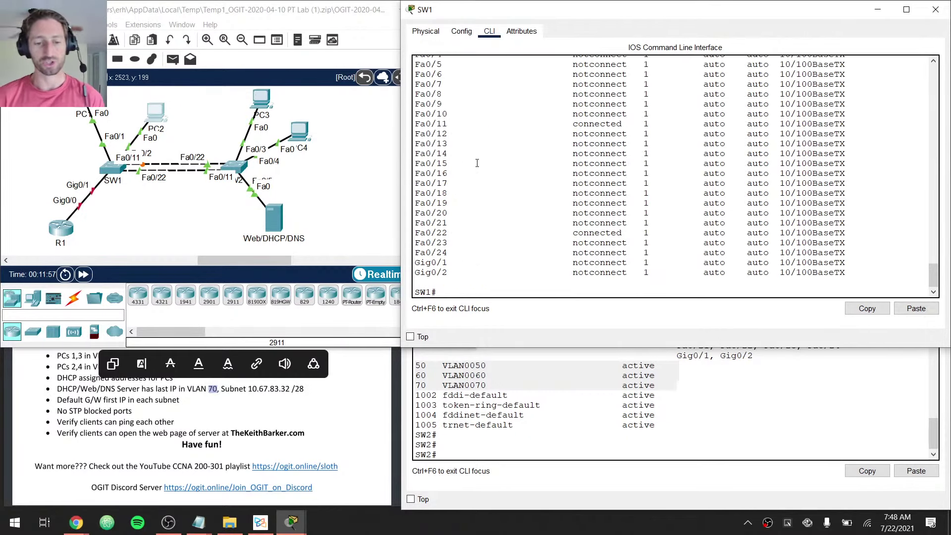
scroll(498, 196, "up", 2)
left_click_drag(425, 68, 866, 79)
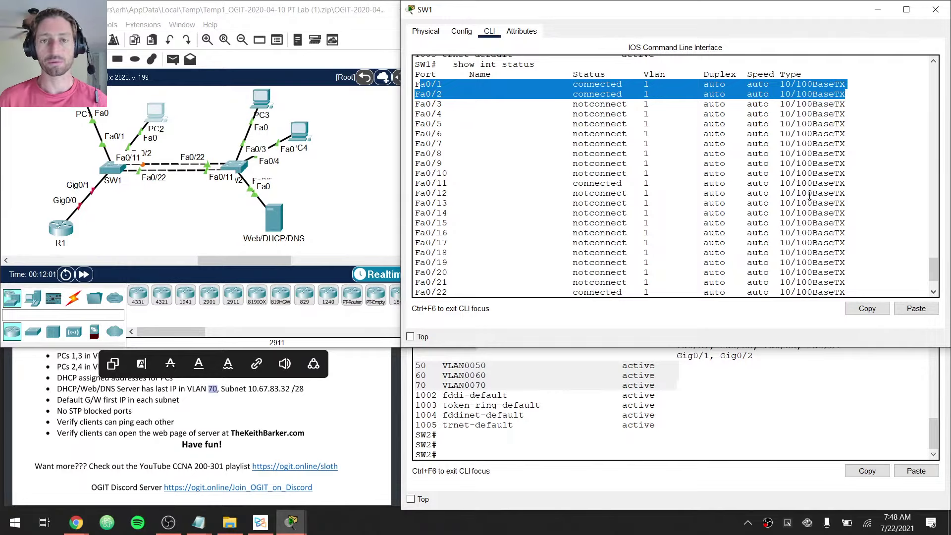
left_click(648, 88)
Run show int status on SW2 and check the entries for Fa0/3, Fa0/4 and Fa0/5
left_click(516, 414)
type("s")
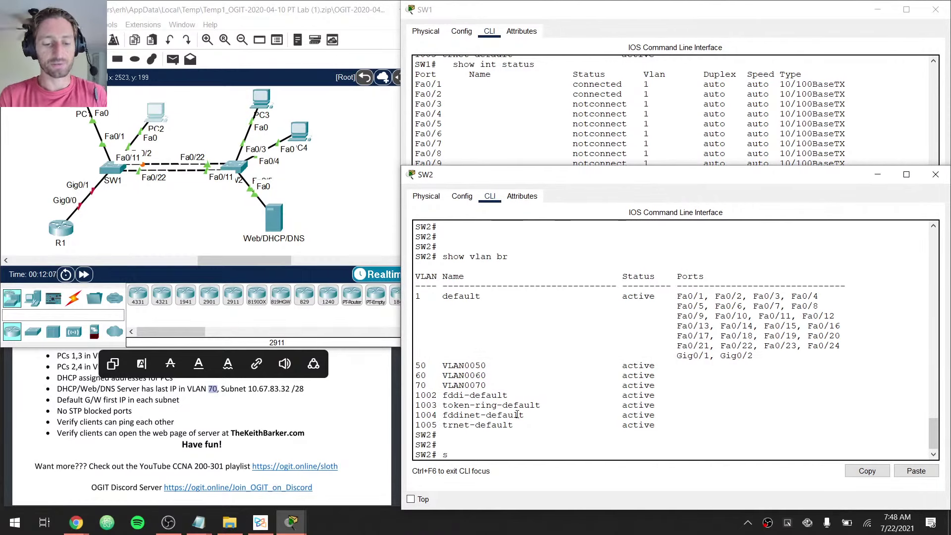
type("how int status")
key("Return")
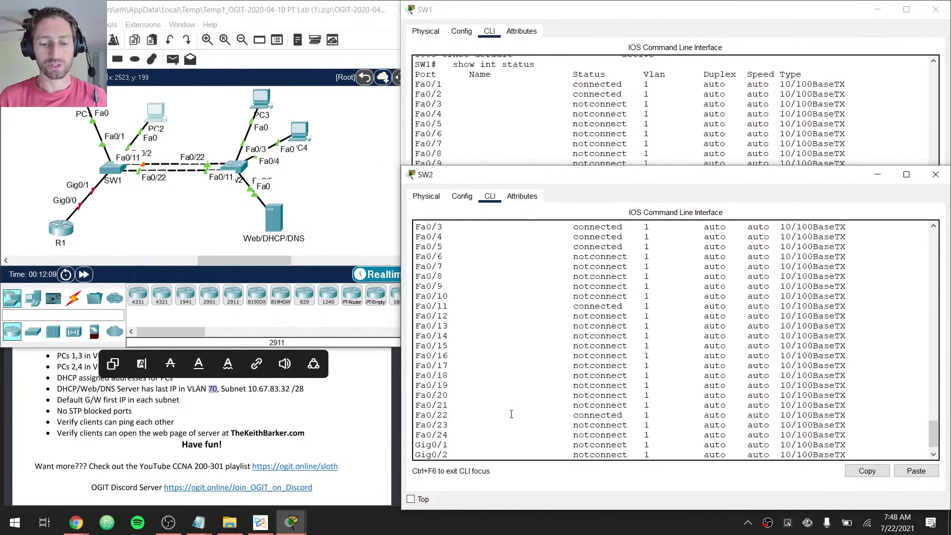
scroll(508, 393, "up", 2)
left_click_drag(418, 267, 851, 281)
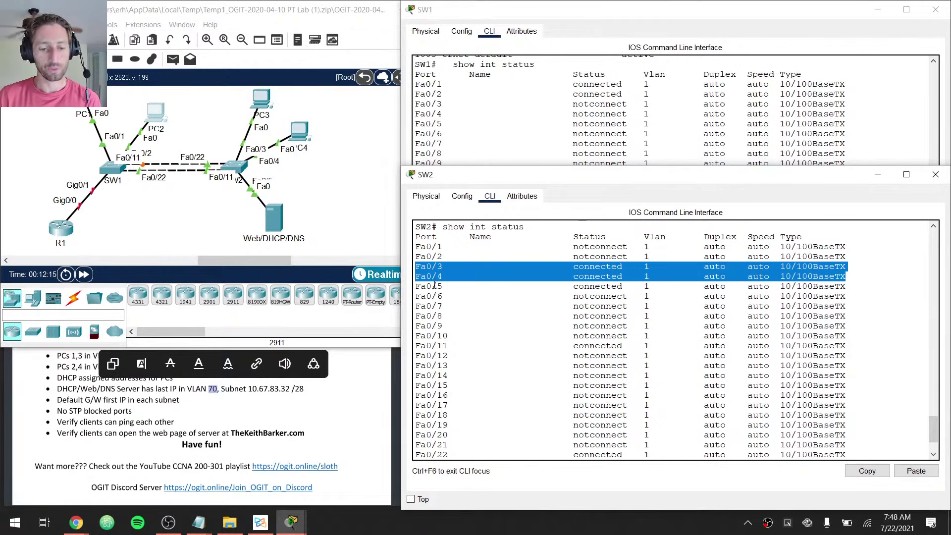
left_click_drag(420, 285, 542, 288)
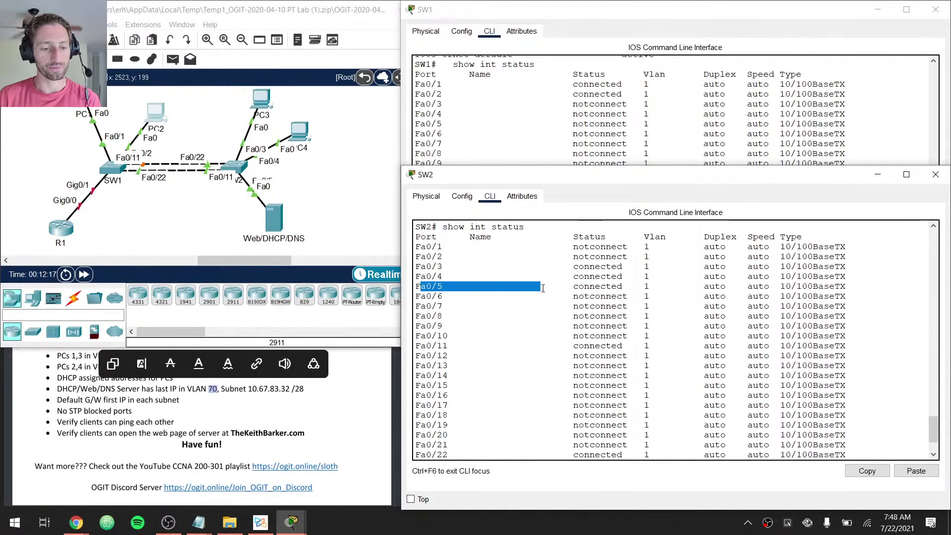
Move the Web/DHCP/DNS server slightly right in the topology so its link's port labels are readable
left_click(271, 223)
left_click_drag(271, 224, 300, 226)
left_click(578, 176)
Enter configuration mode on SW1 and set interface Fa0/1 to access mode with switchport mode access
left_click(551, 125)
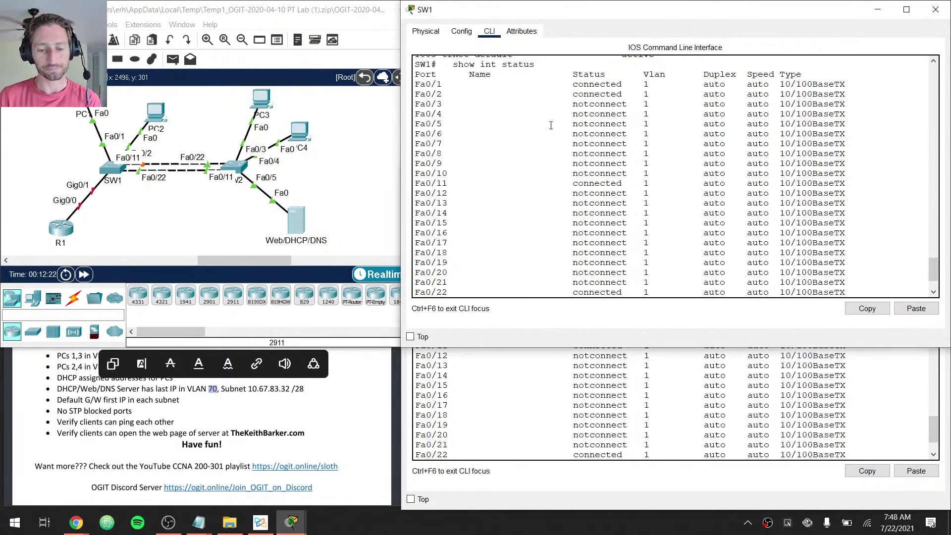
key("space")
type("conf t")
key("Return")
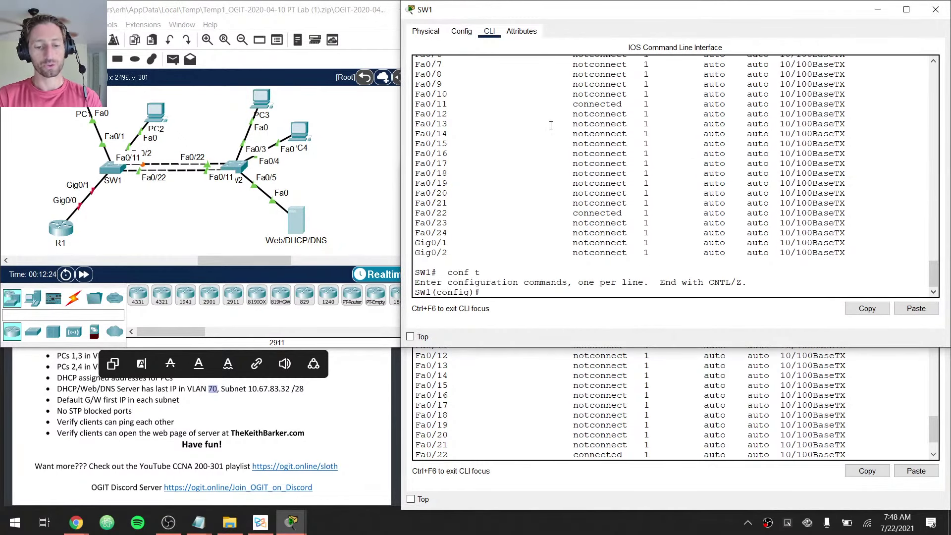
type("int ")
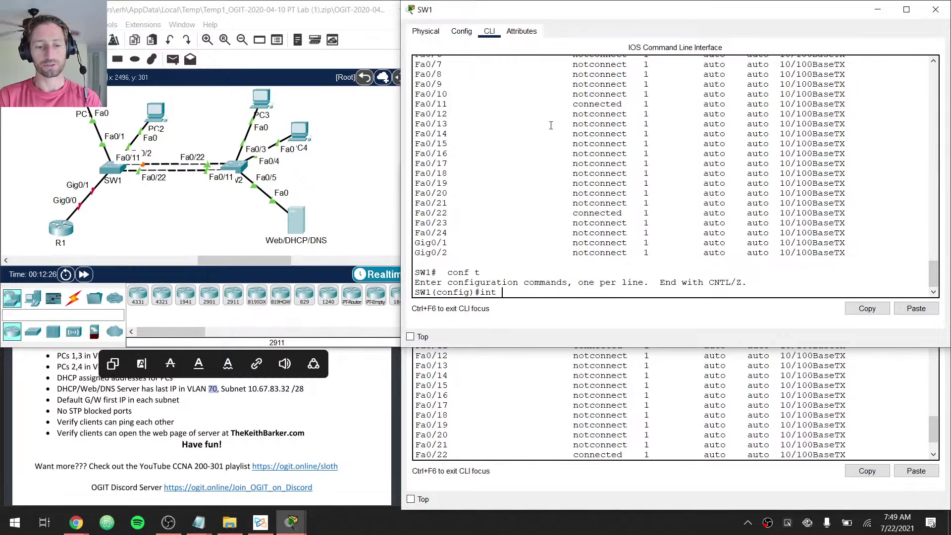
type("fa0/1")
key("Return")
type("swi")
key("Tab")
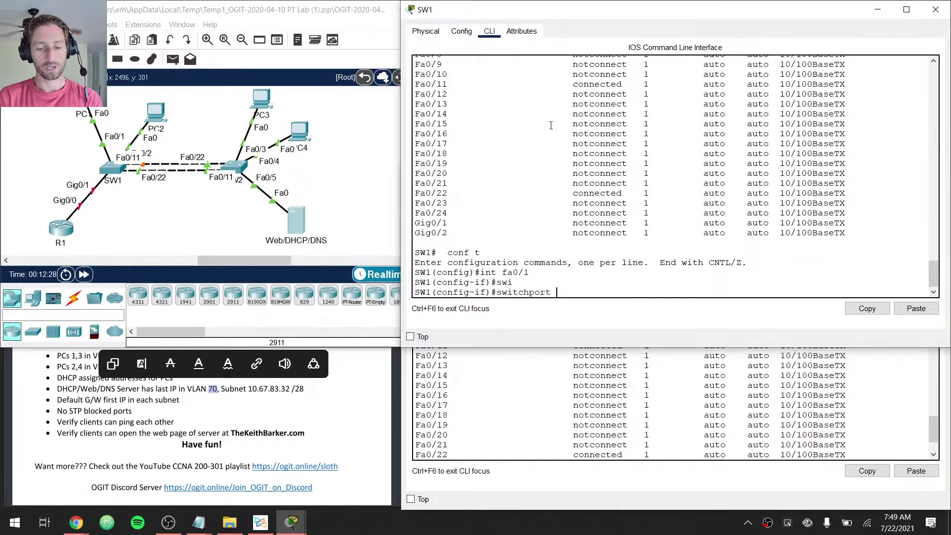
type("mode ac")
key("Tab")
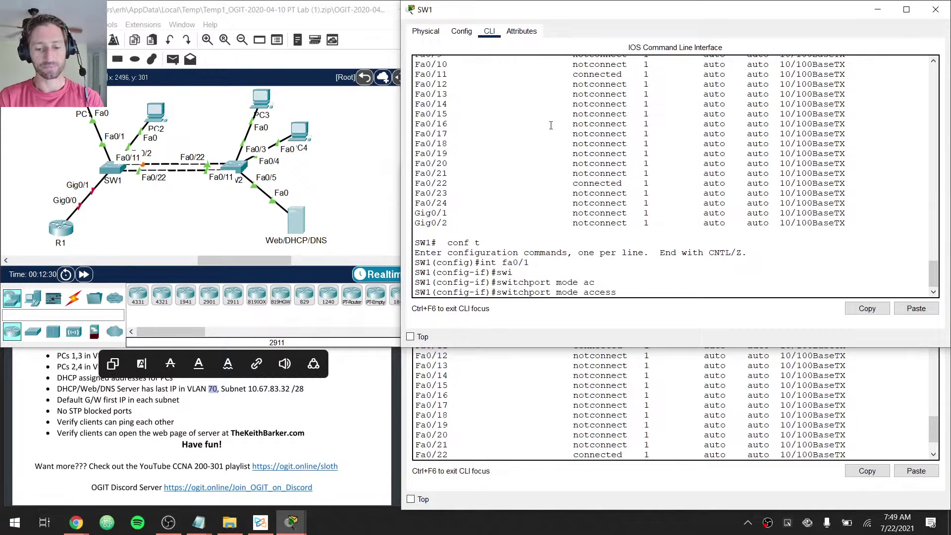
key("Return")
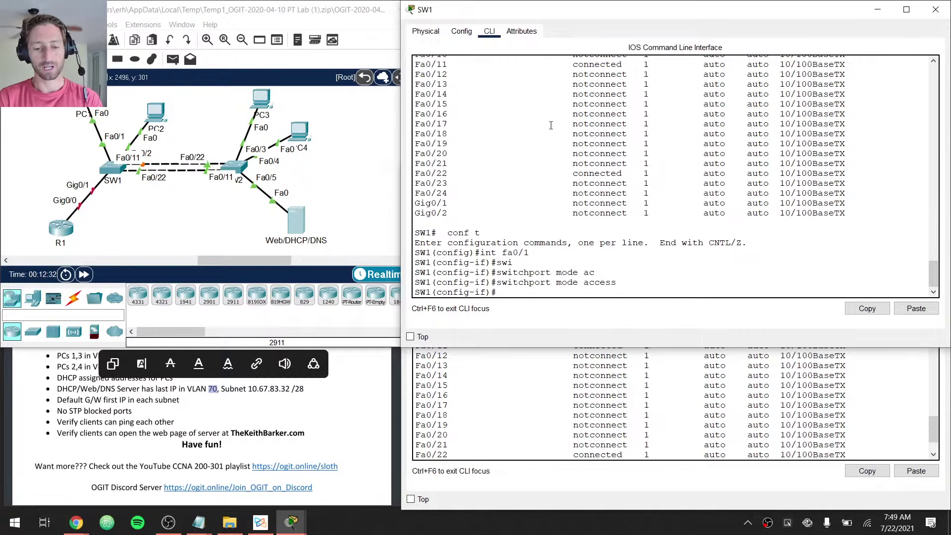
type("int fa0/")
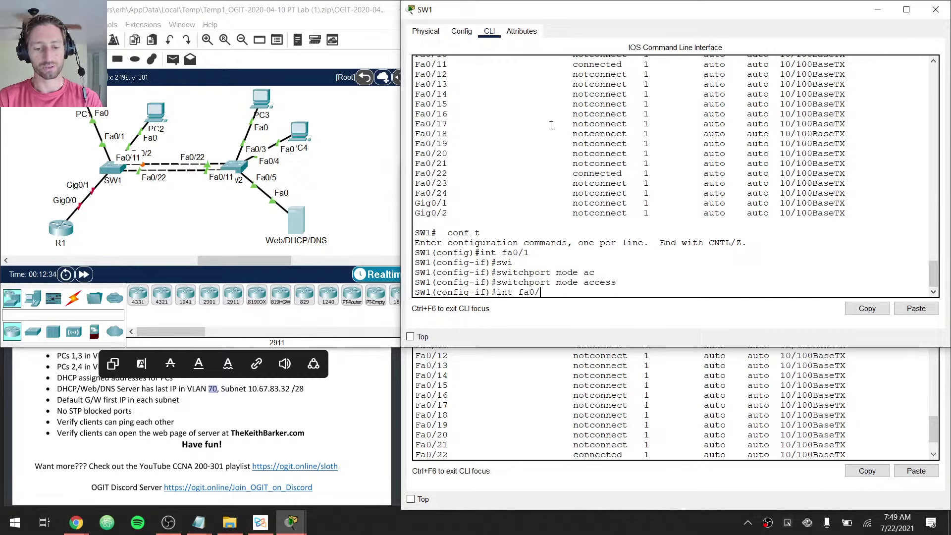
key("BackSpace")
key("BackSpace")
key("BackSpace")
key("BackSpace")
key("BackSpace")
key("BackSpace")
key("BackSpace")
key("BackSpace")
Assign SW1's Fa0/1 to access VLAN 50 and return to privileged mode
type("swi")
key("Tab")
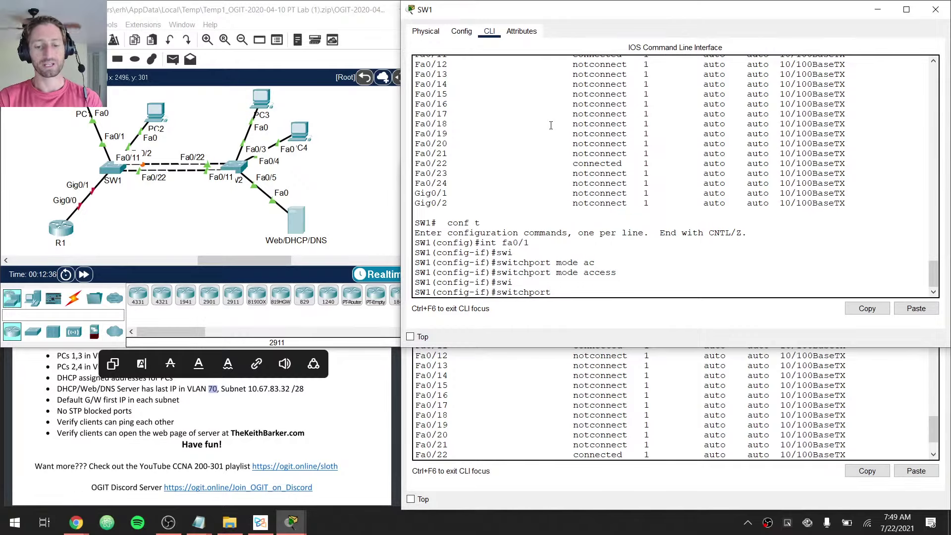
type("a")
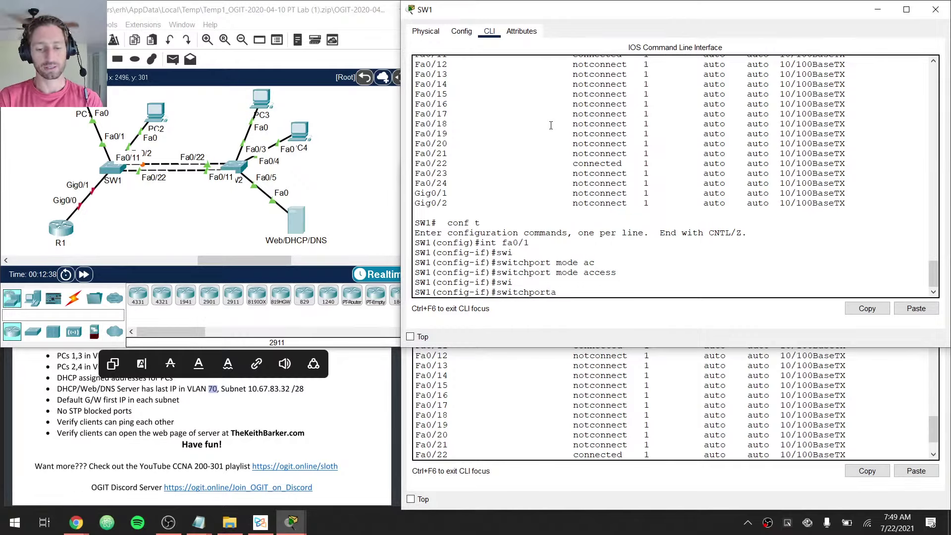
type("ac")
key("Tab")
type("vlan 50")
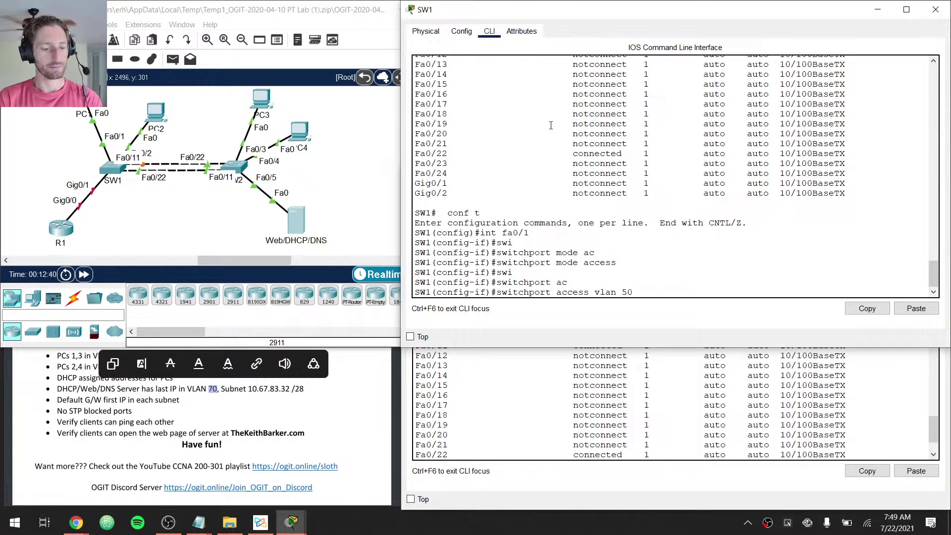
key("Return")
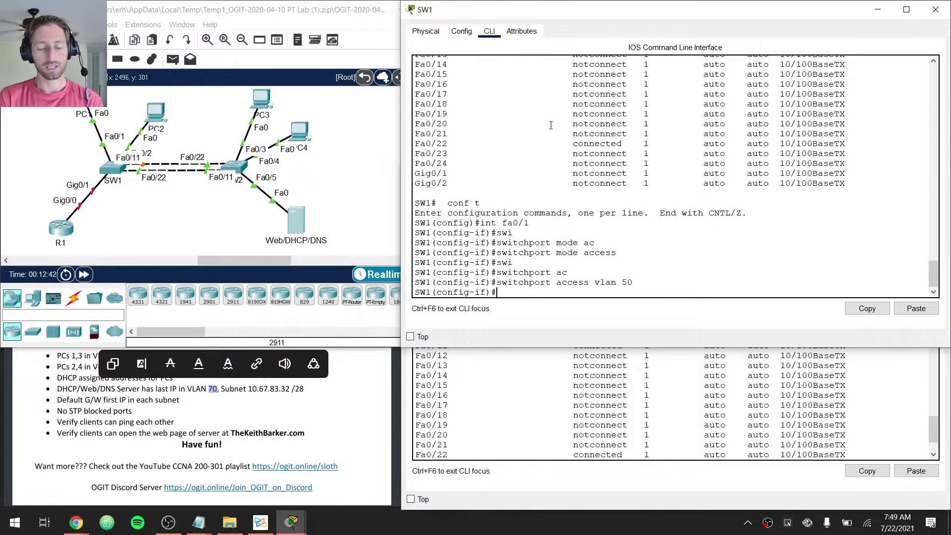
key("ctrl+z")
key("Return")
key("Return")
key("Return")
Run show int fa0/1 switchport on SW1 and check the port's administrative mode, operational mode and access VLAN
type("show")
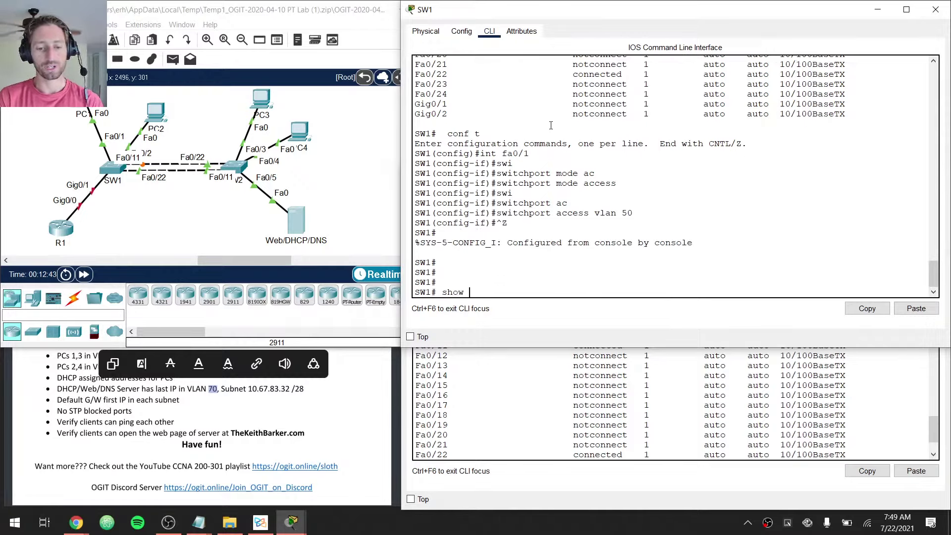
type(" int fa")
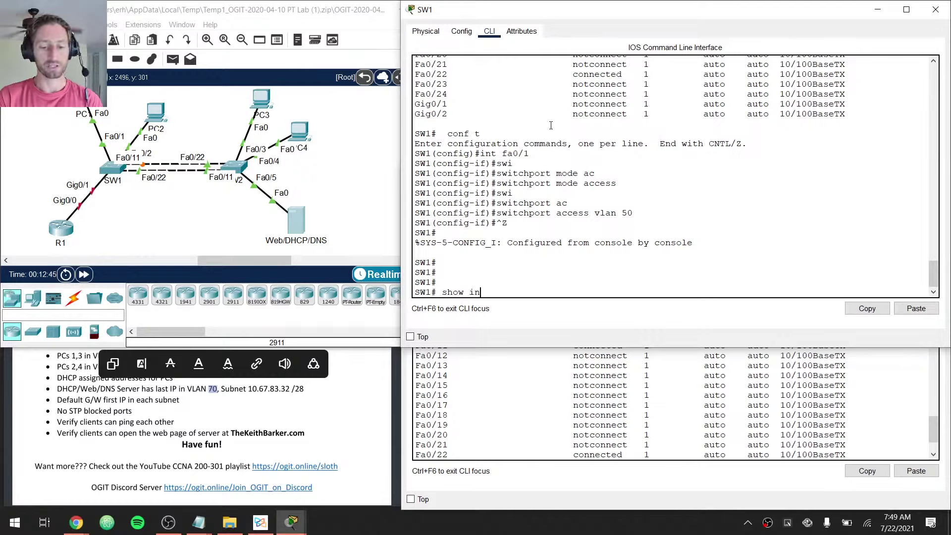
key("BackSpace")
key("BackSpace")
type("fa0/1 sw")
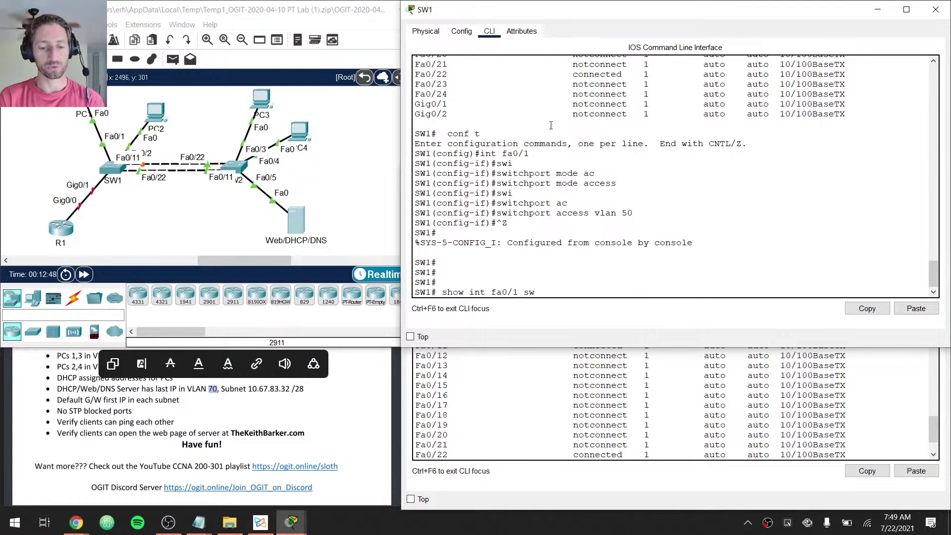
key("Tab")
key("Return")
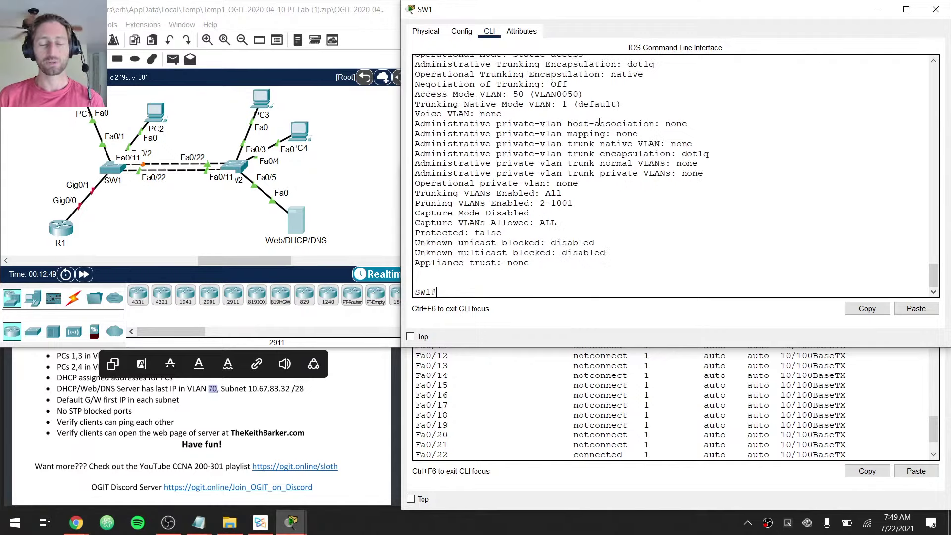
scroll(604, 133, "up", 2)
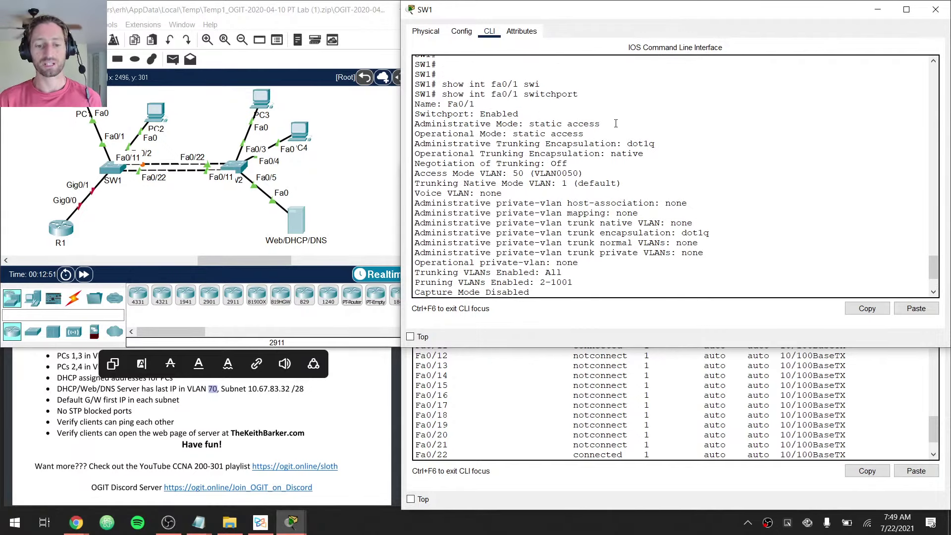
left_click_drag(441, 94, 517, 98)
left_click(497, 94)
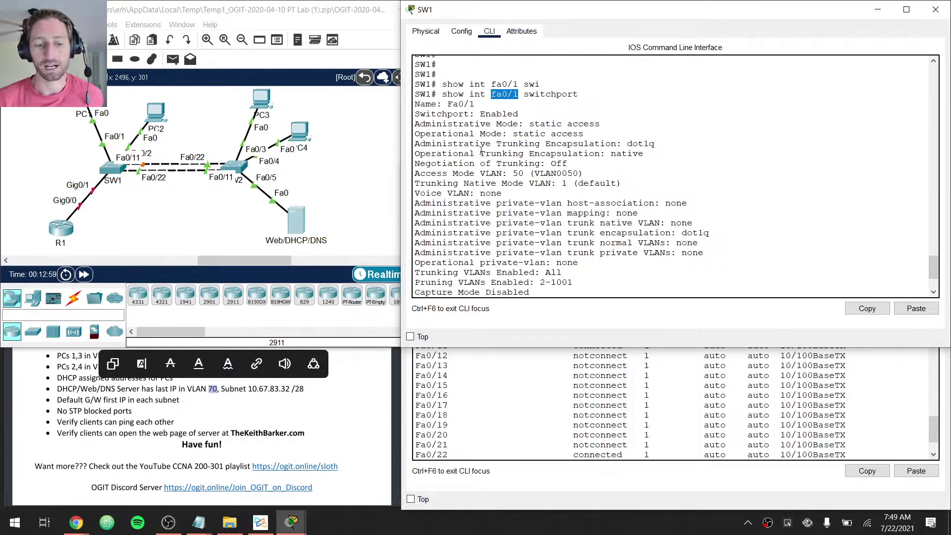
left_click_drag(530, 124, 585, 135)
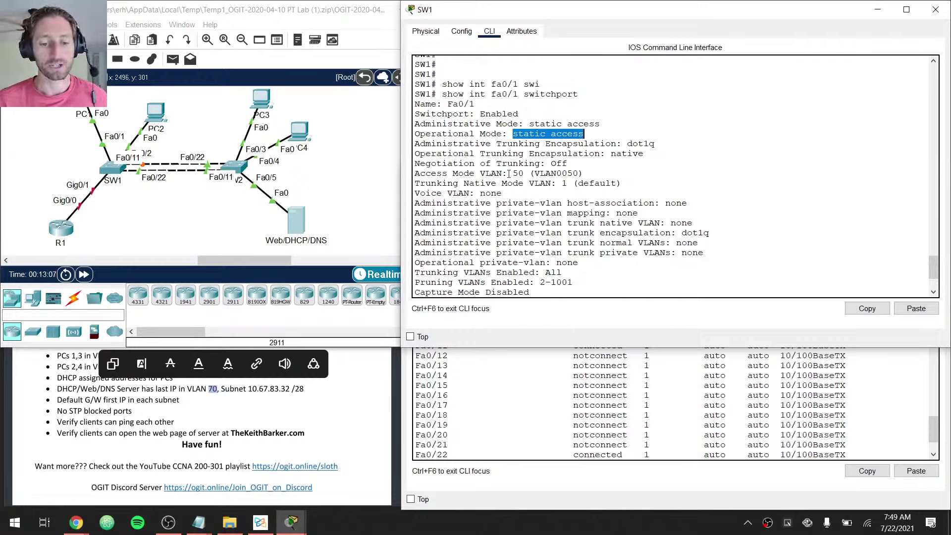
left_click_drag(513, 174, 524, 173)
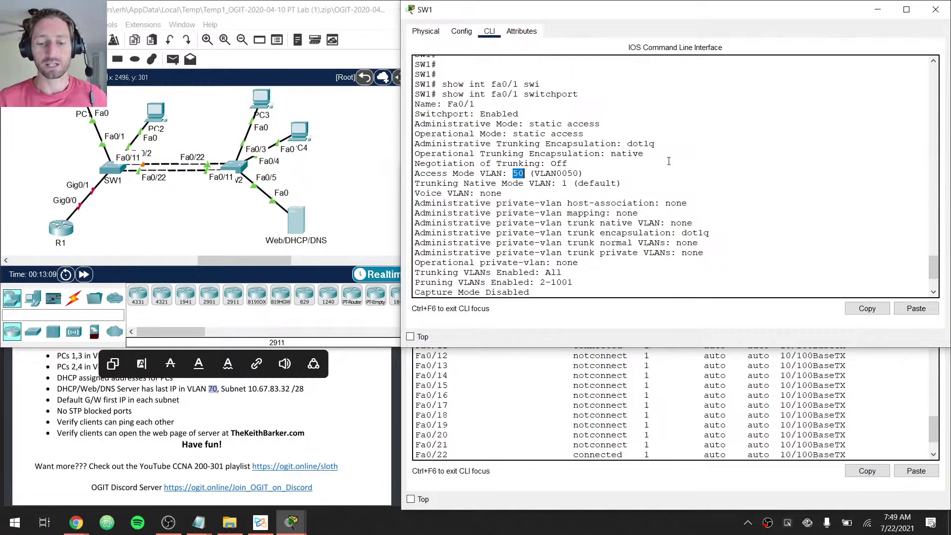
Run show int fa0/2 switchport on SW1 and display its complete output
scroll(669, 170, "down", 3)
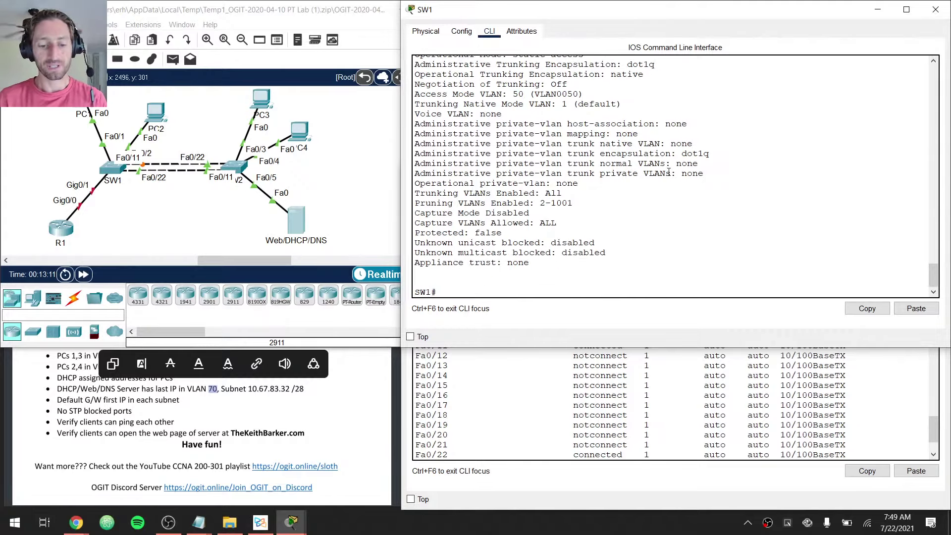
key("Up")
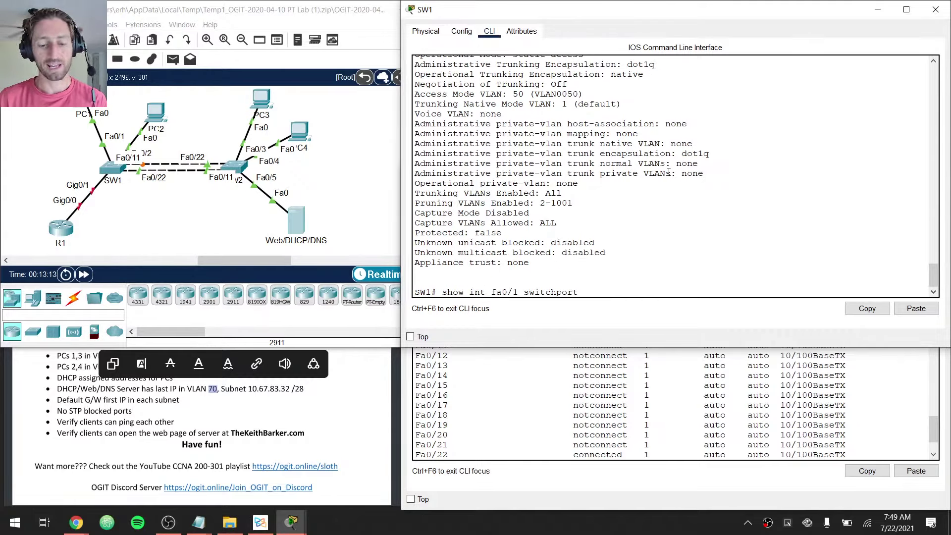
key("BackSpace")
type("2")
key("Return")
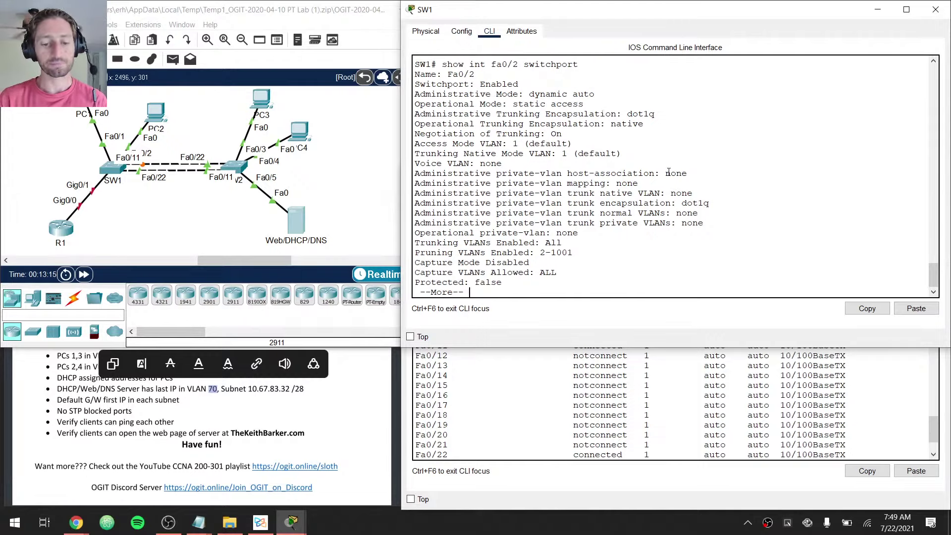
key("space")
scroll(673, 188, "up", 3)
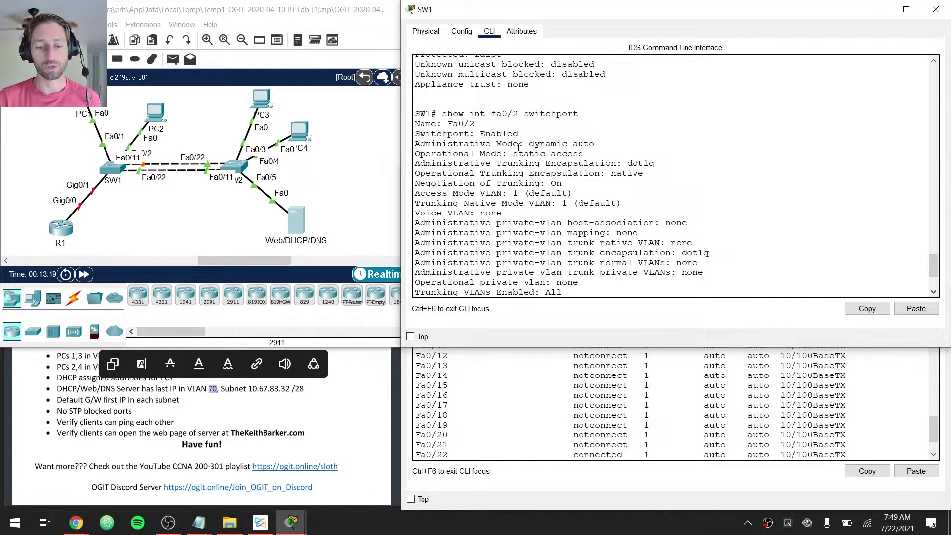
Compare the administrative mode with the operational mode of Fa0/2 and check its access VLAN
mouse_move(531, 144)
left_mouse_down()
mouse_move(609, 142)
mouse_move(529, 145)
left_mouse_up()
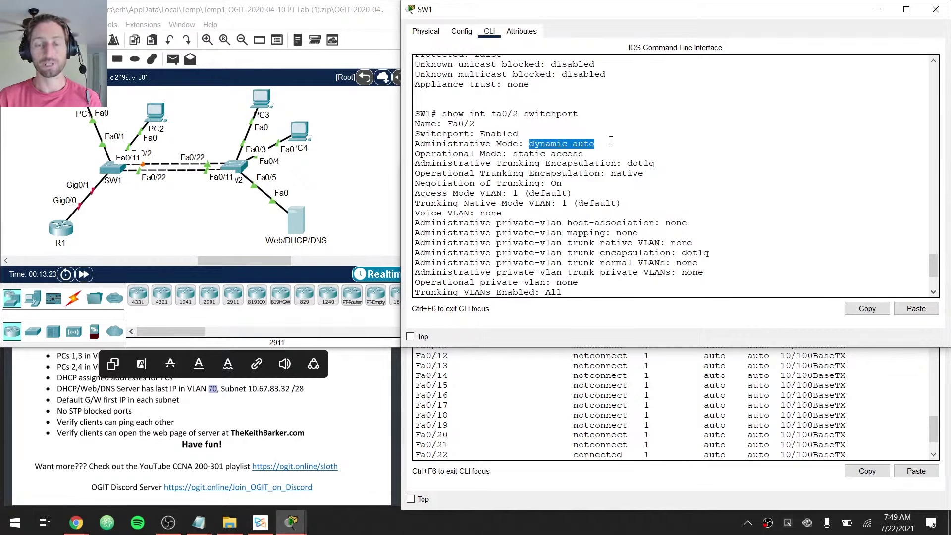
left_click_drag(584, 154, 508, 155)
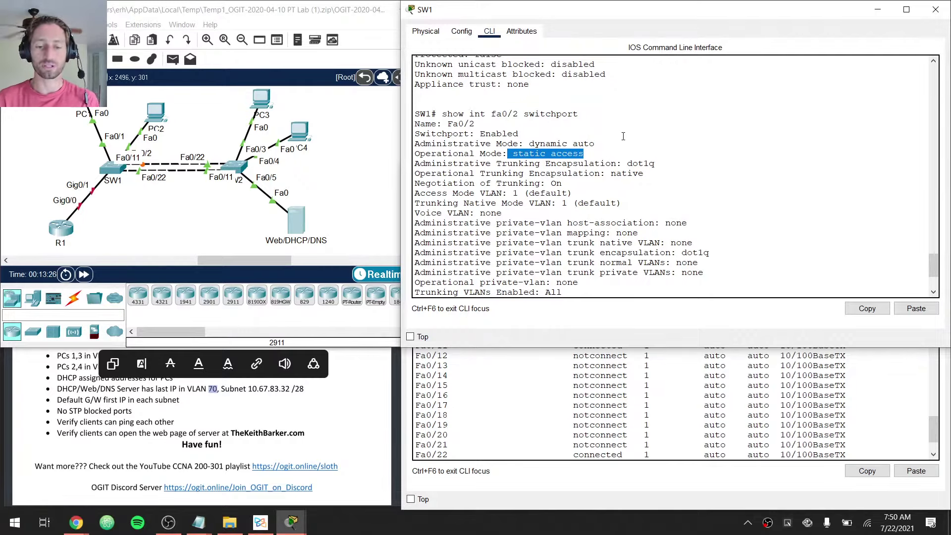
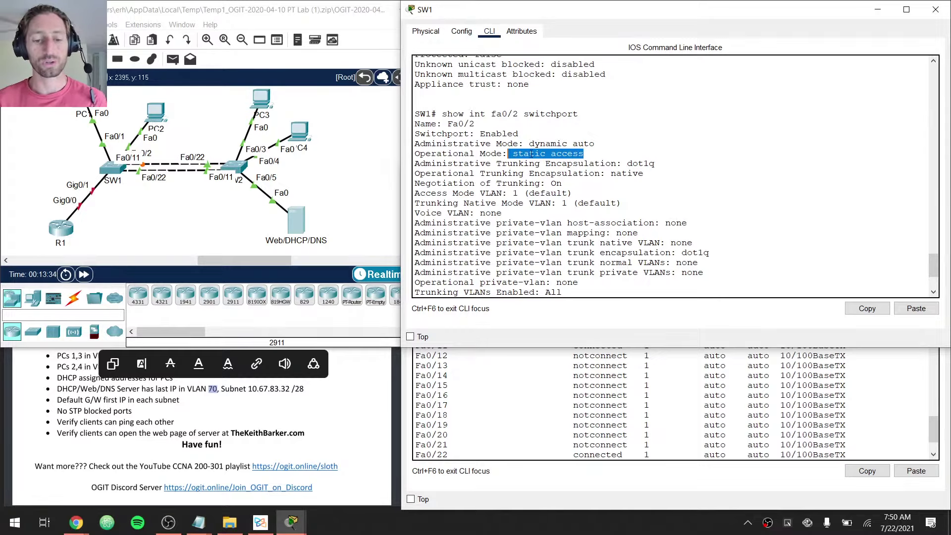
left_click(554, 154)
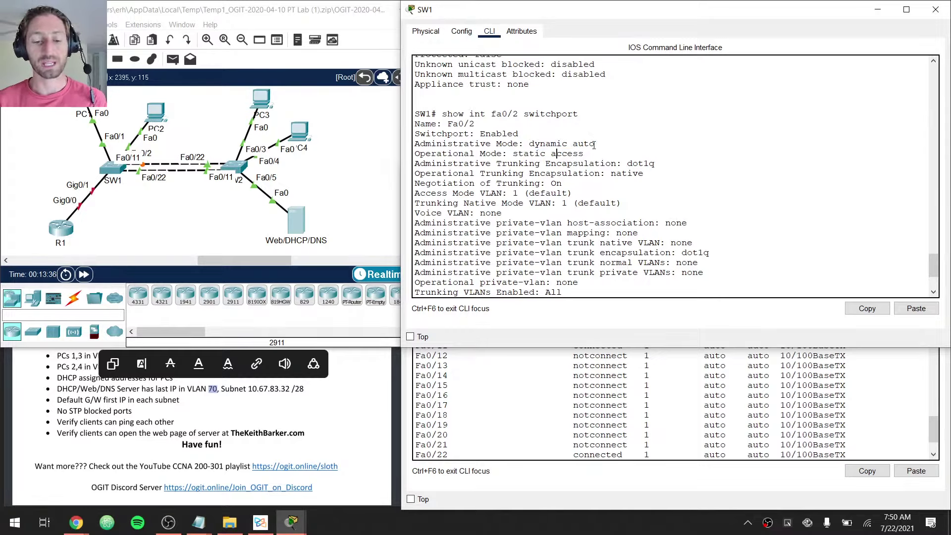
left_click_drag(595, 143, 528, 143)
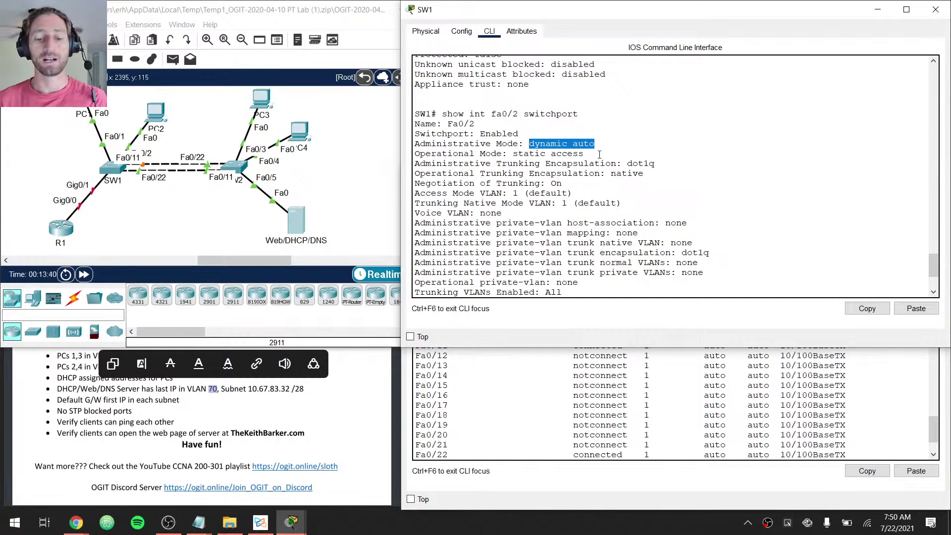
left_click_drag(600, 155, 442, 153)
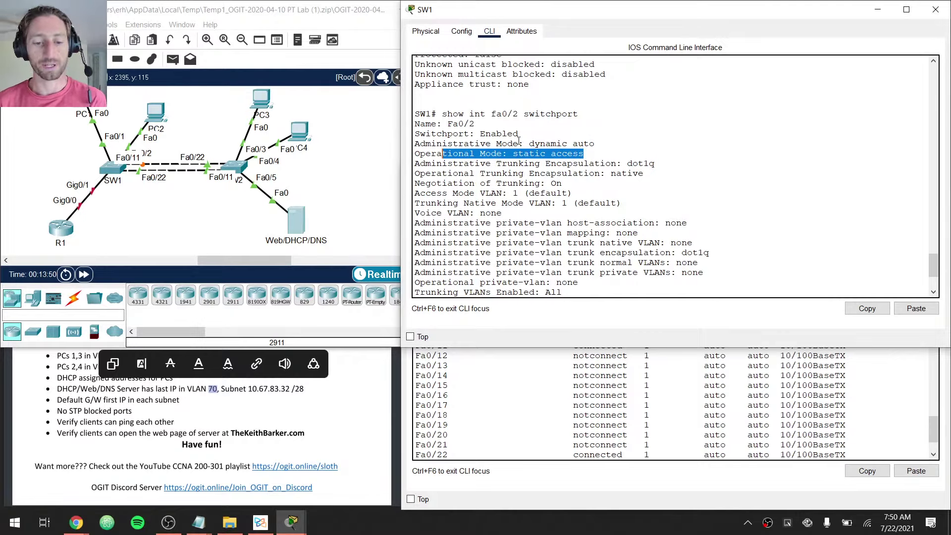
scroll(532, 163, "down", 3)
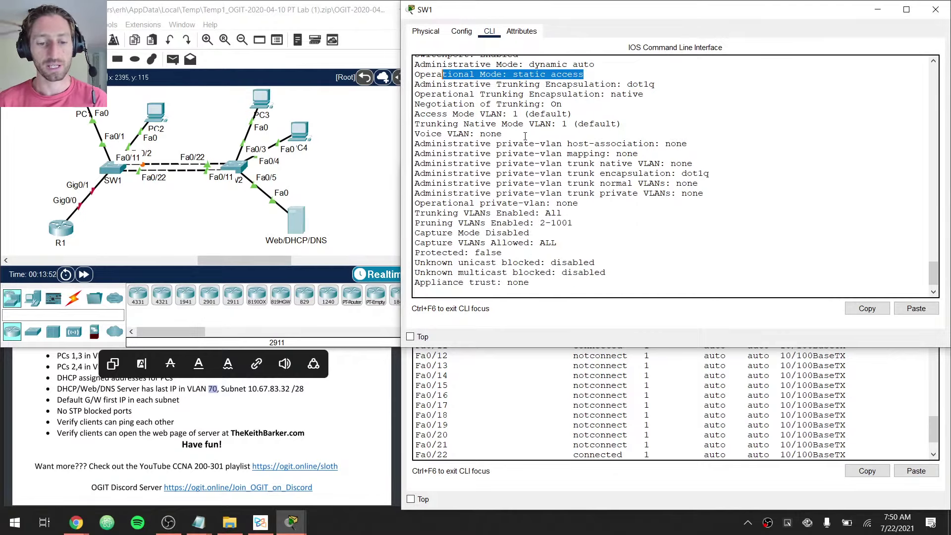
double_click(515, 114)
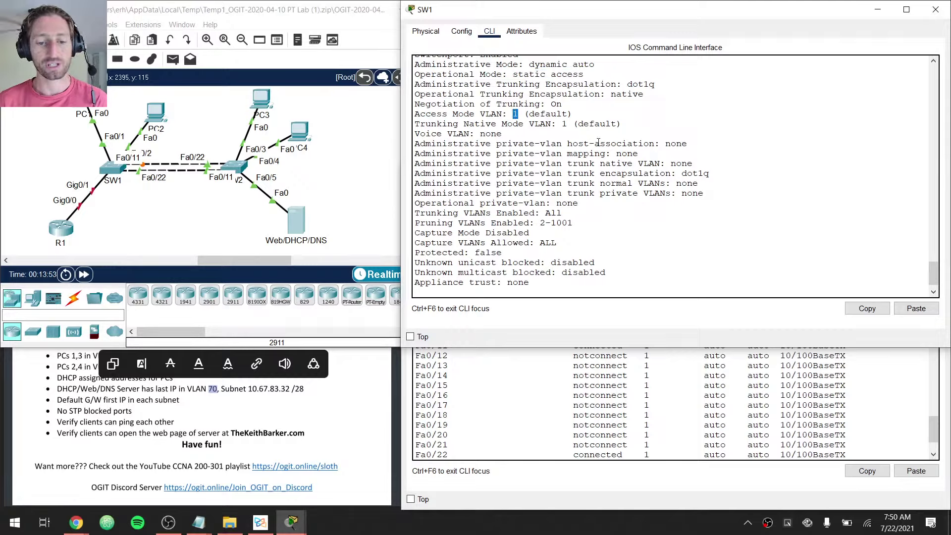
Enter global configuration on SW1 and set interface Fa0/2 to switchport mode access
left_click(733, 140)
key("Return")
type("conf t")
key("Return")
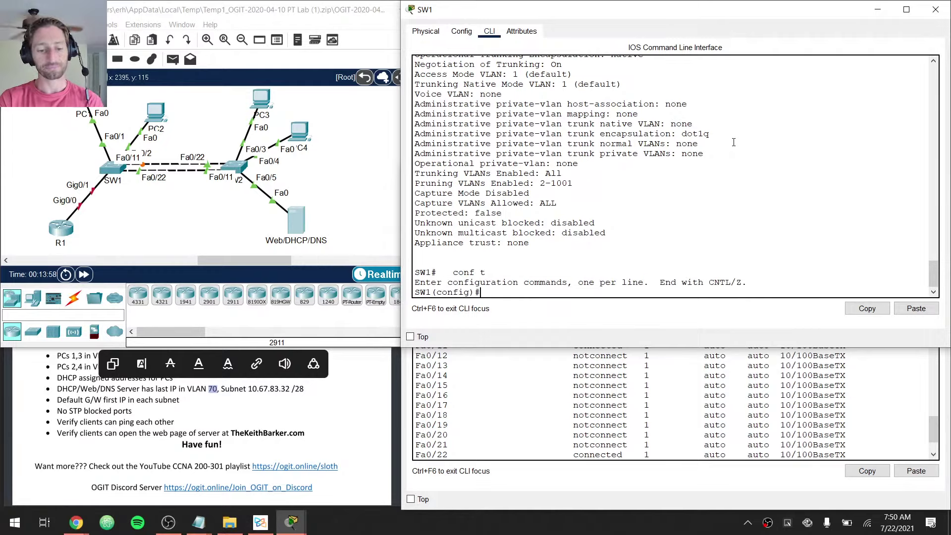
type("int fa0/2")
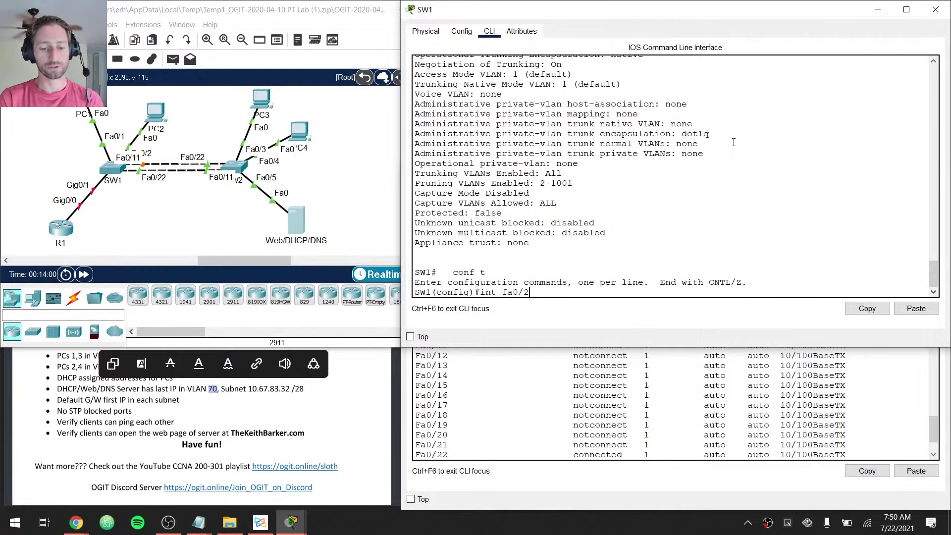
key("Return")
type("swi")
key("Tab")
type("mode access")
key("Return")
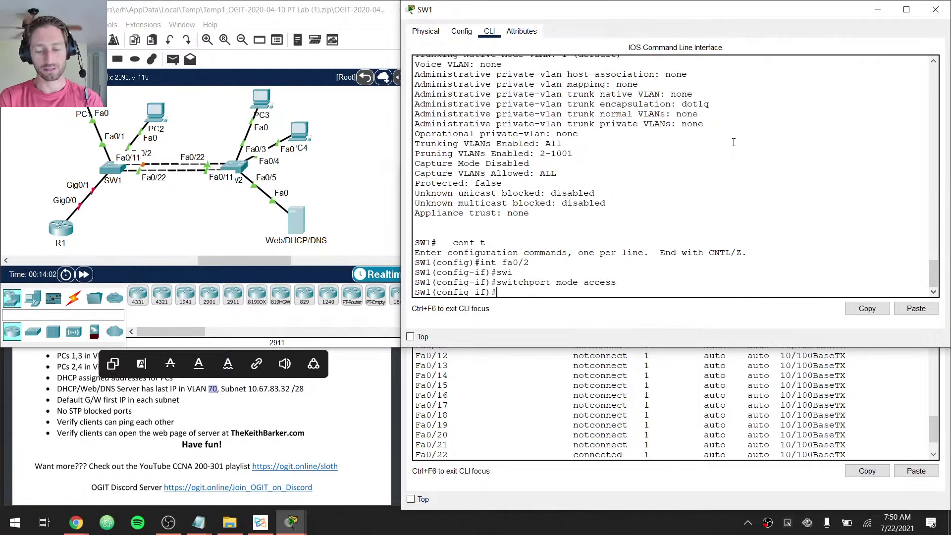
Assign SW1's Fa0/2 to access VLAN 60 and return to privileged mode
type("swi")
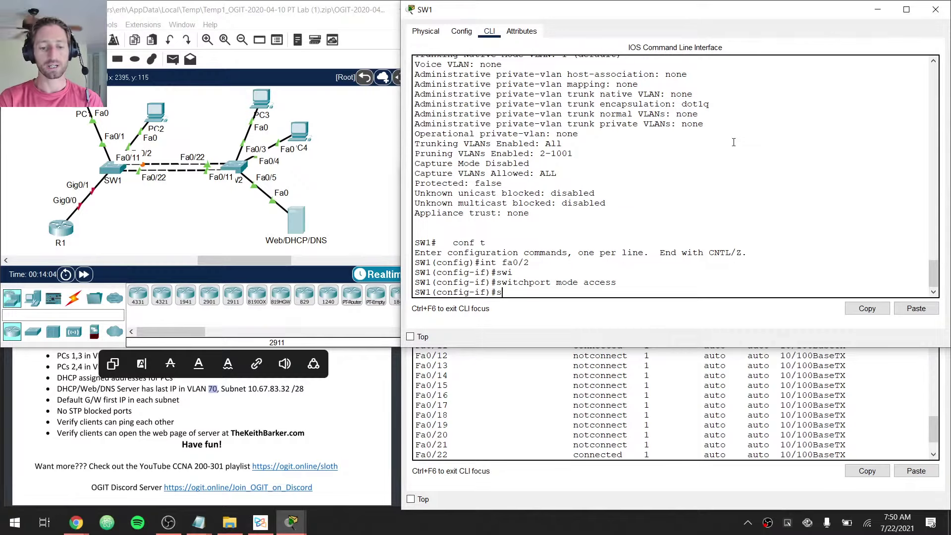
key("Tab")
type("ac")
key("Tab")
type("vlan 60")
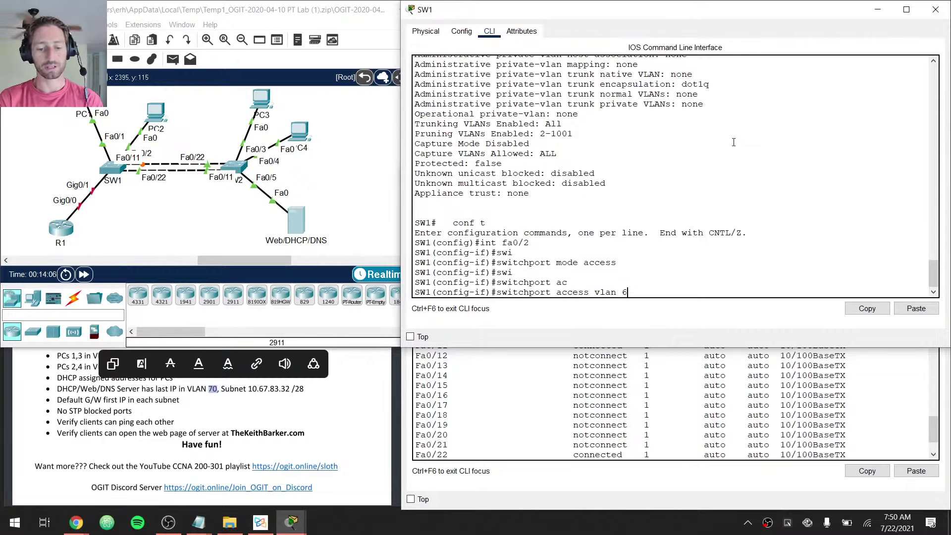
key("Return")
key("ctrl+z")
Run show vlan br on SW1 and check the ports assigned to VLANs 50 and 60
key("Return")
key("Return")
key("Return")
key("Return")
key("Return")
type("show vlan br")
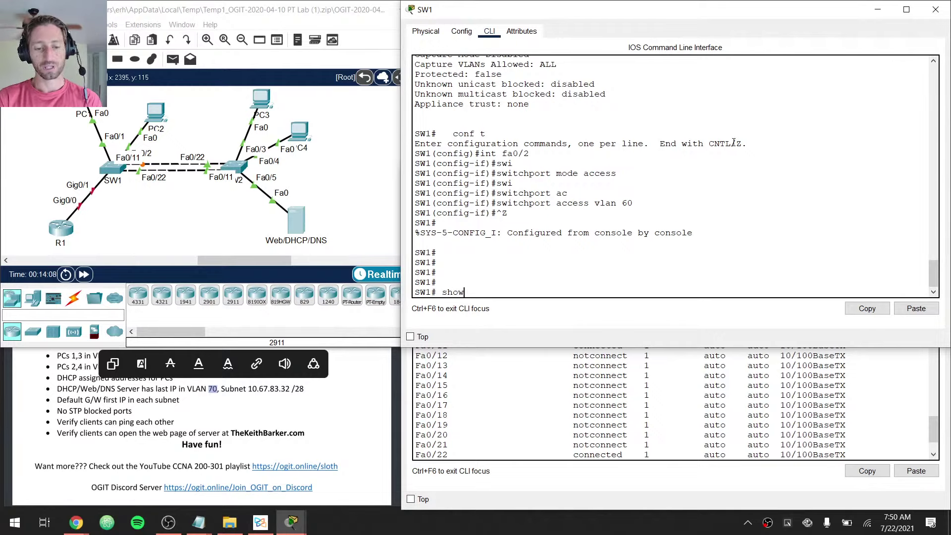
key("Return")
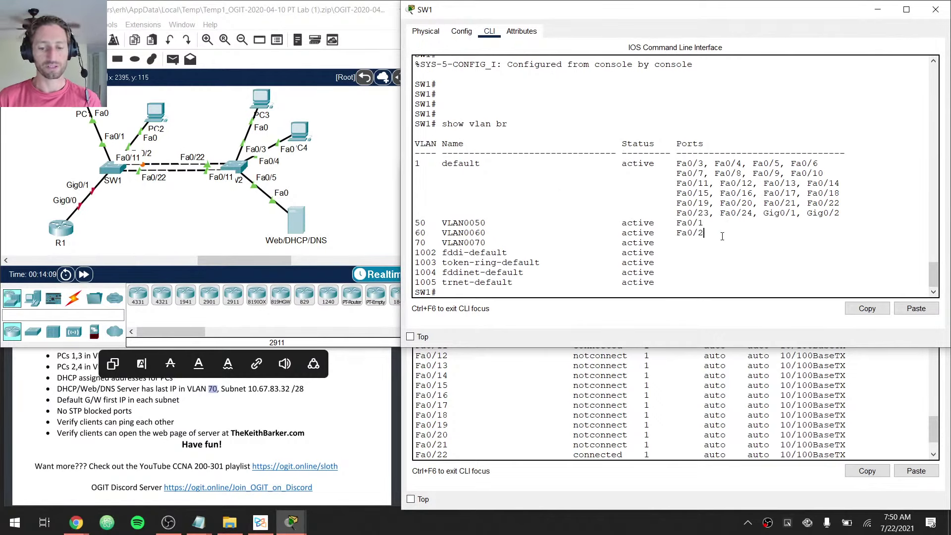
left_click_drag(722, 236, 421, 214)
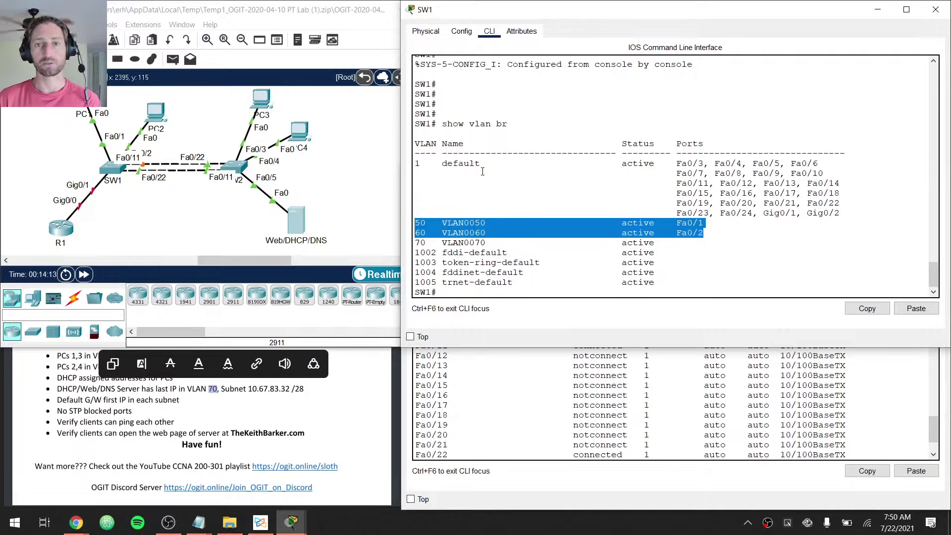
Save SW1's running configuration with wr mem
left_click(482, 172)
key("Return")
key("Return")
key("Return")
key("Return")
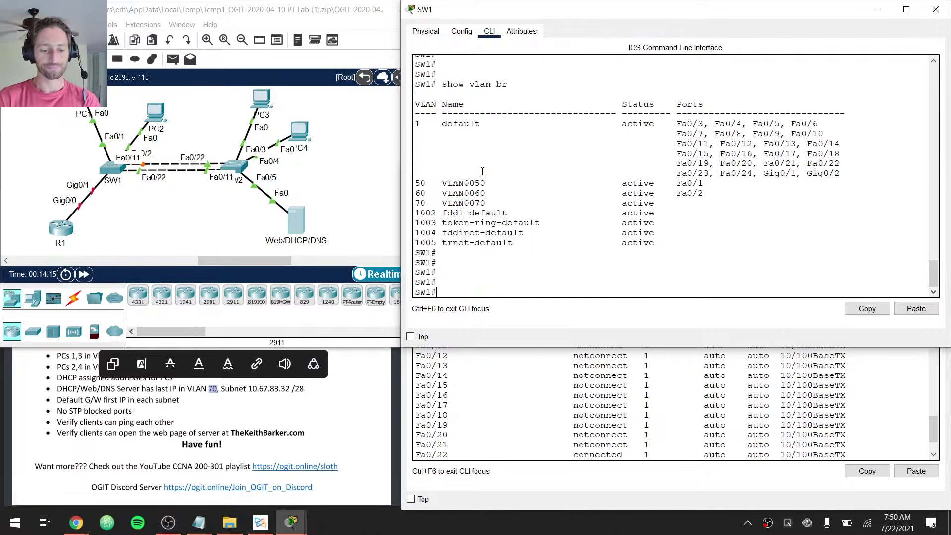
type("wr mem")
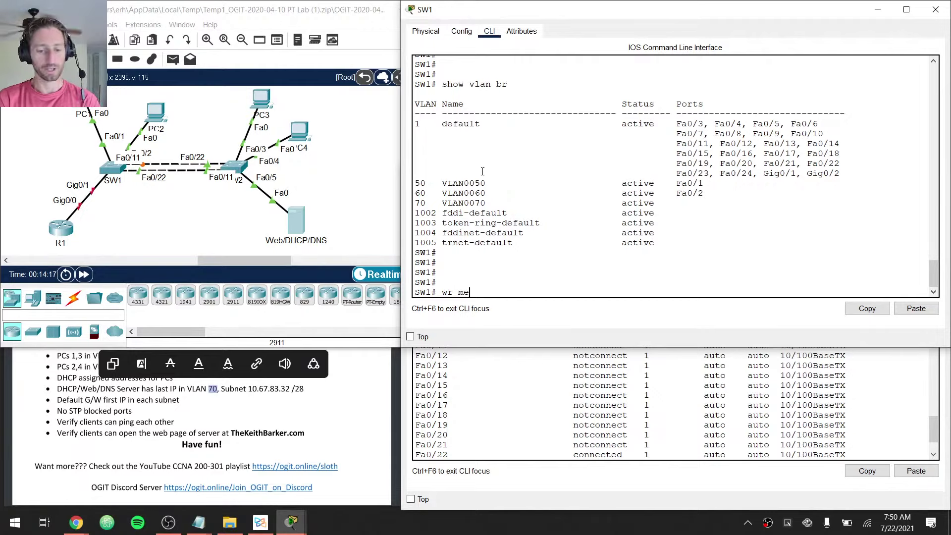
key("Return")
Enter global configuration on SW2 and set interface Fa0/3 to switchport mode access
left_click(510, 393)
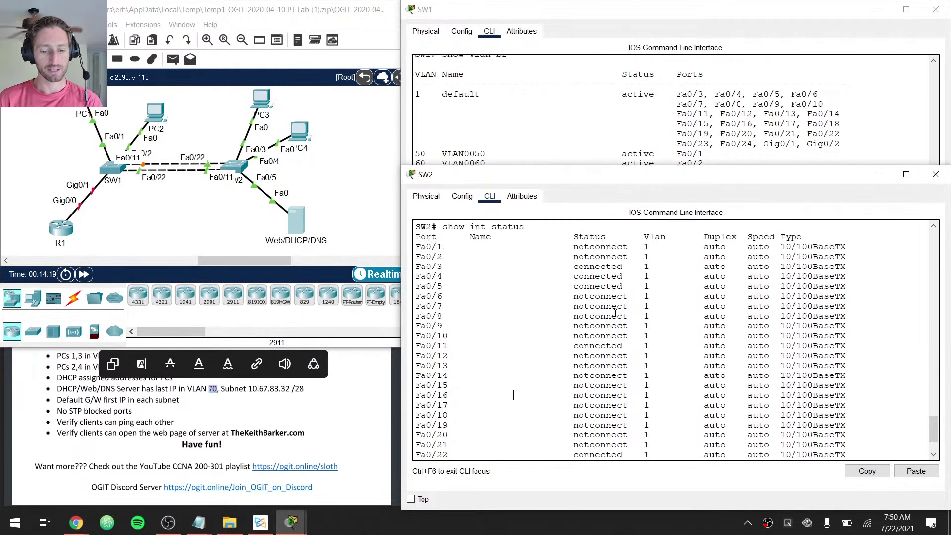
key("Return")
key("Return")
key("Return")
key("Return")
type("conf t")
key("Return")
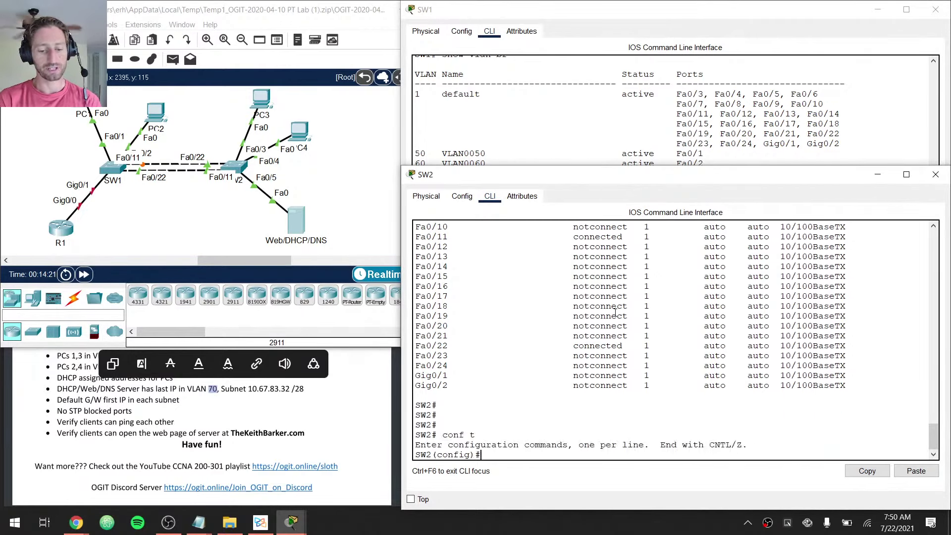
type("int fa0/3")
key("Return")
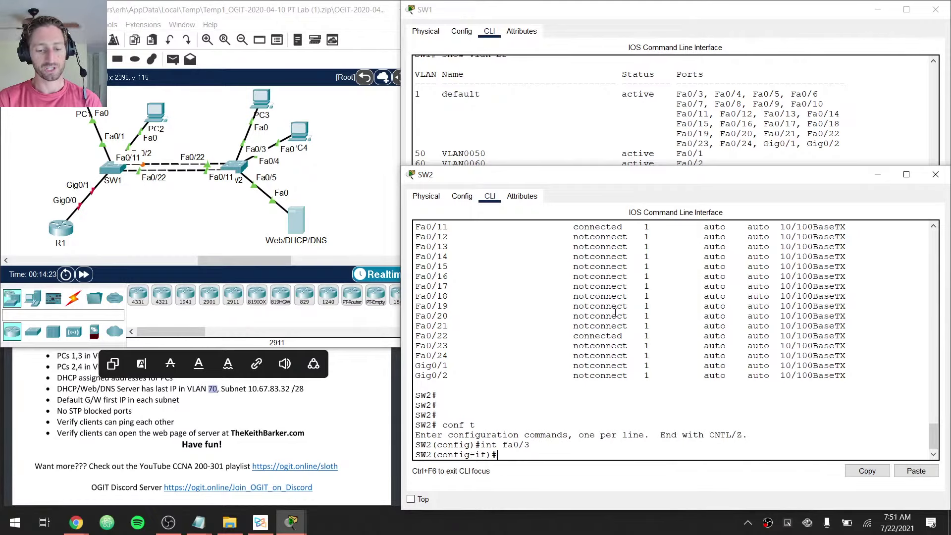
type("swi")
key("Tab")
type("mode access")
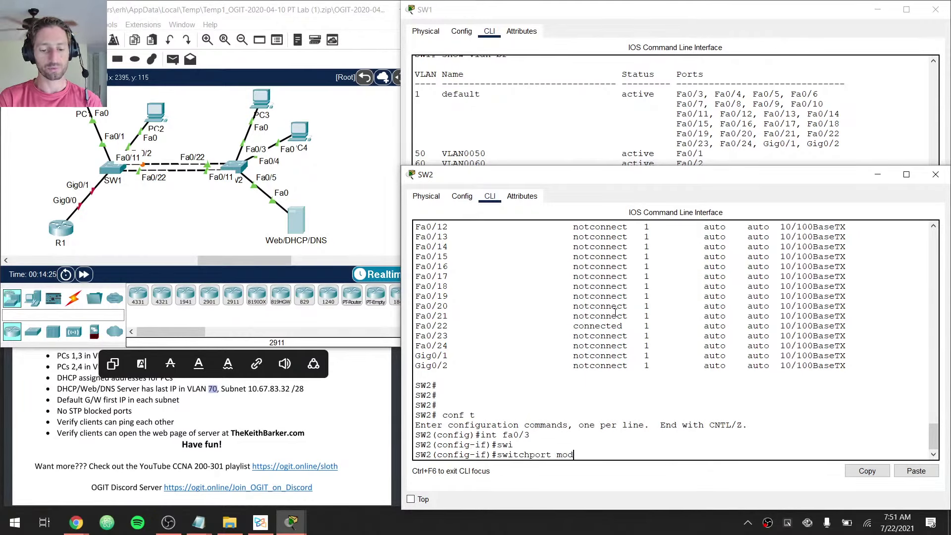
key("Return")
Assign SW2's Fa0/3 to access VLAN 50
type("swi")
key("Tab")
type("ac")
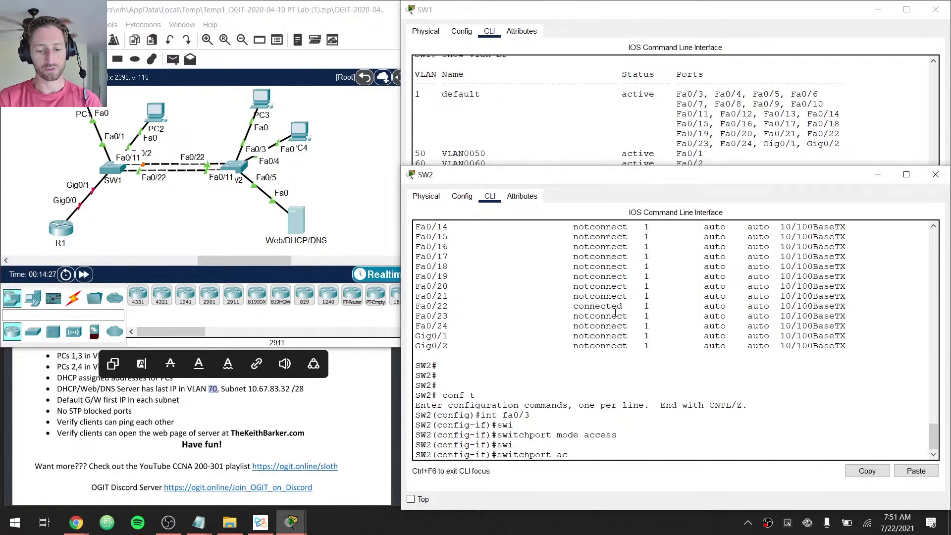
key("Tab")
type("vlan ")
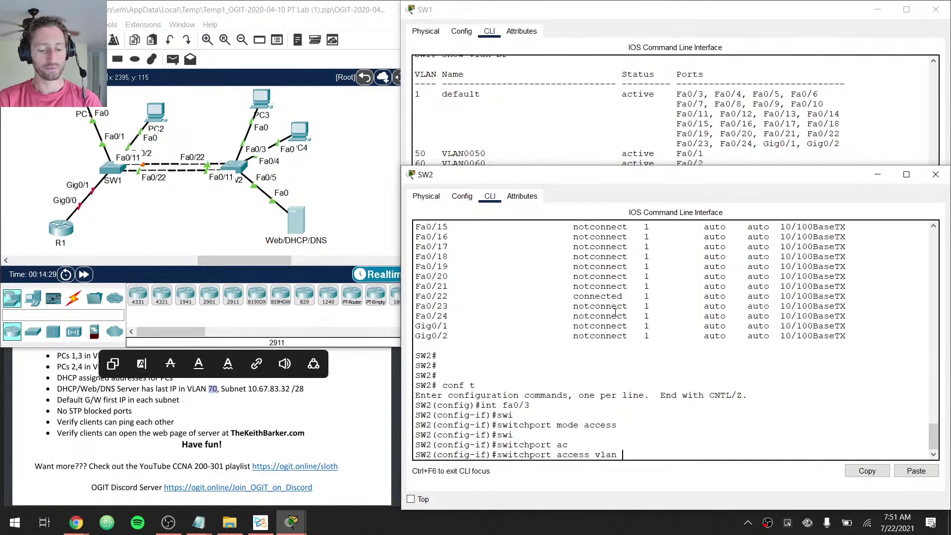
type("50")
key("Return")
Set SW2's Fa0/4 to access mode, assign it to VLAN 60 and return to privileged mode
type("int fa0/4")
key("Return")
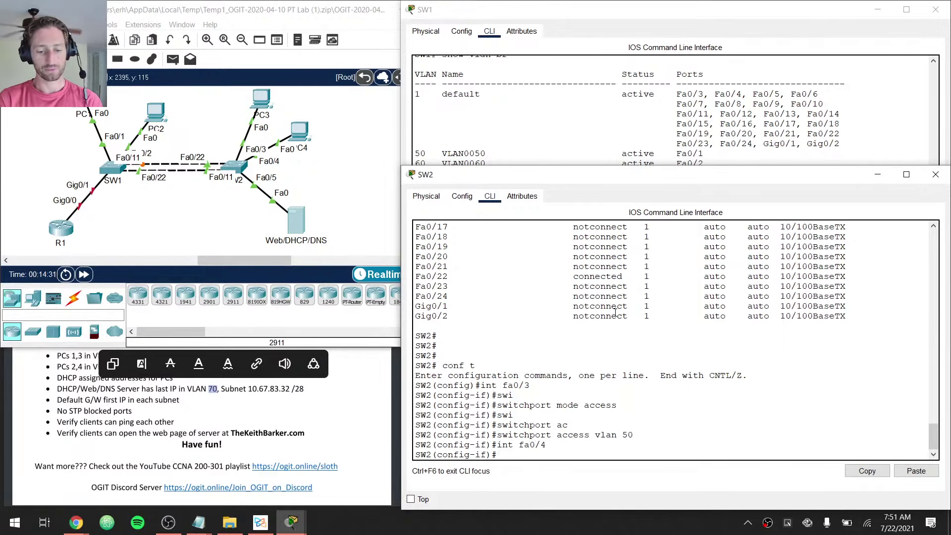
type("switchport mode ac")
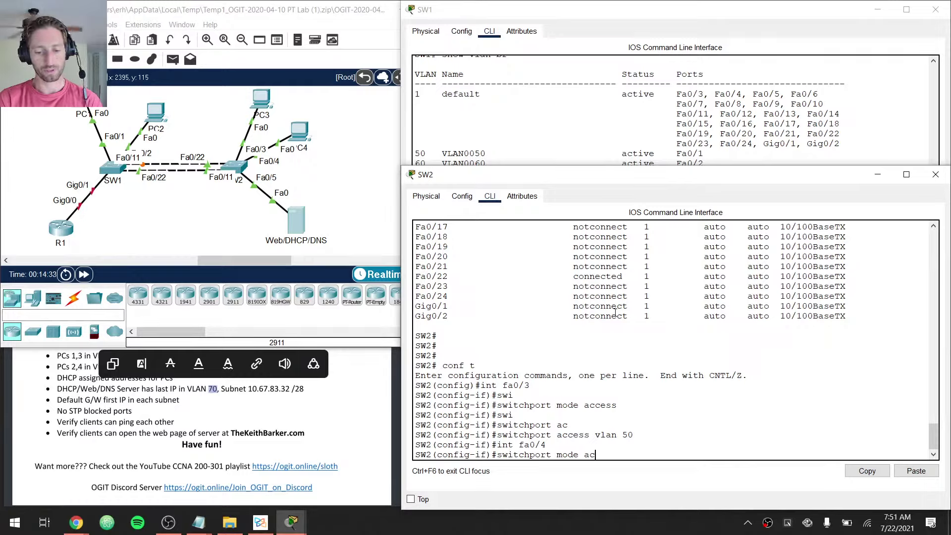
key("Tab")
key("Return")
type("switchport a")
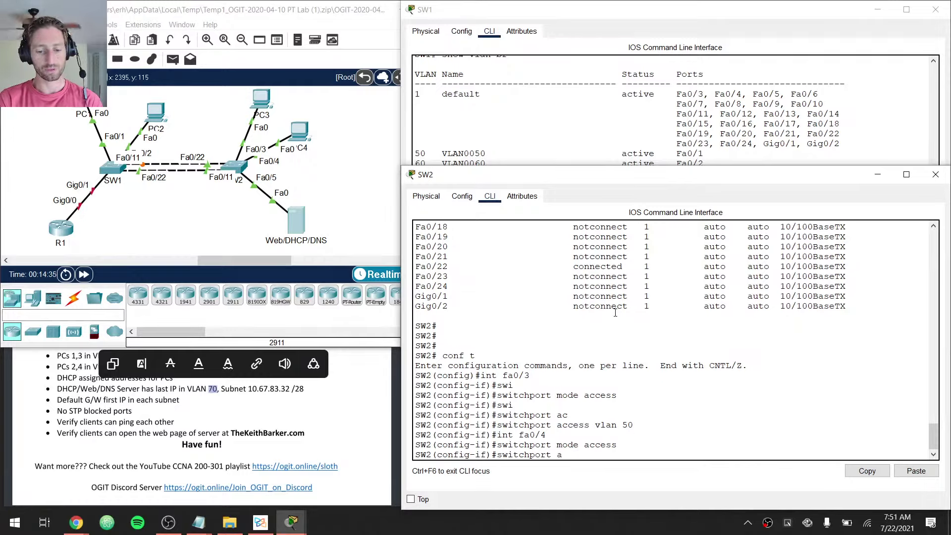
type("ccess vlan 60")
key("Return")
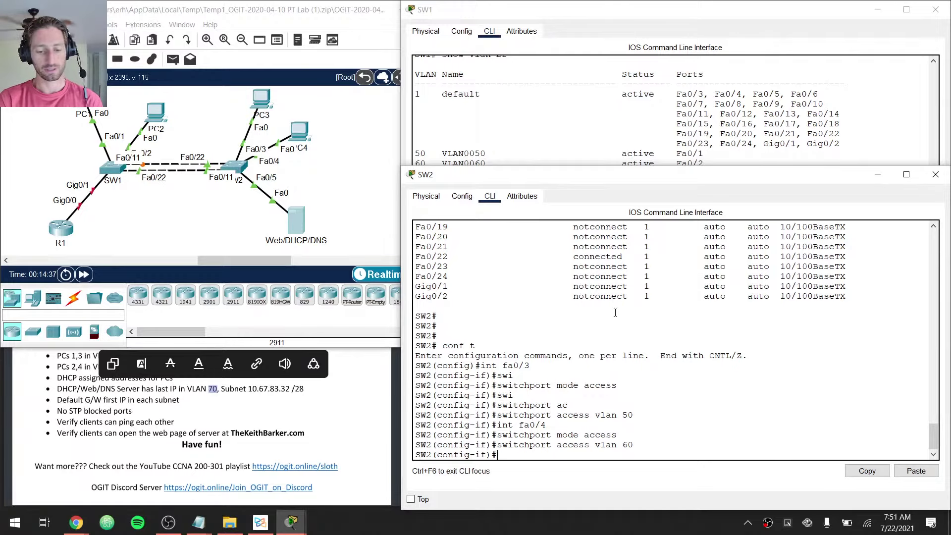
key("ctrl+z")
Run show vlan br on SW2 and check the ports assigned to VLANs 50 and 60
key("Return")
key("Return")
key("Return")
type("show vlan br")
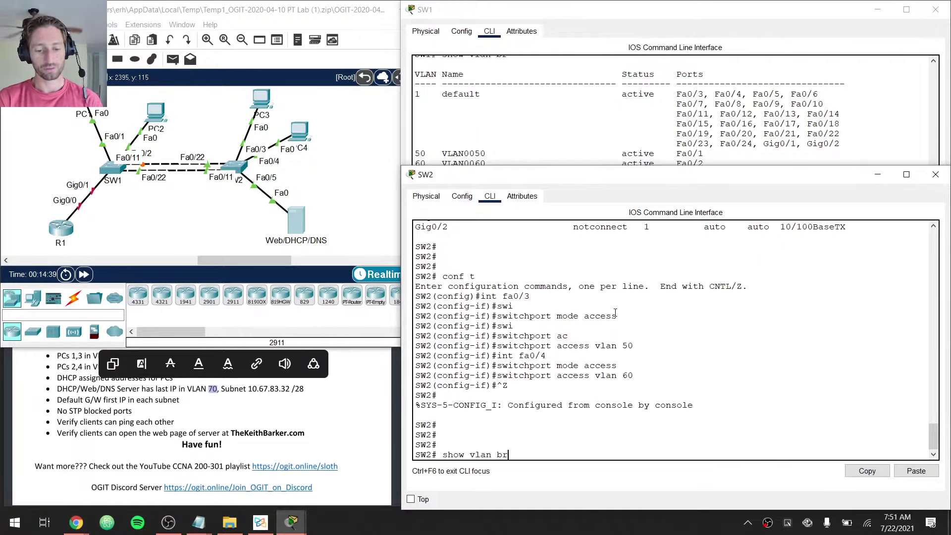
key("Return")
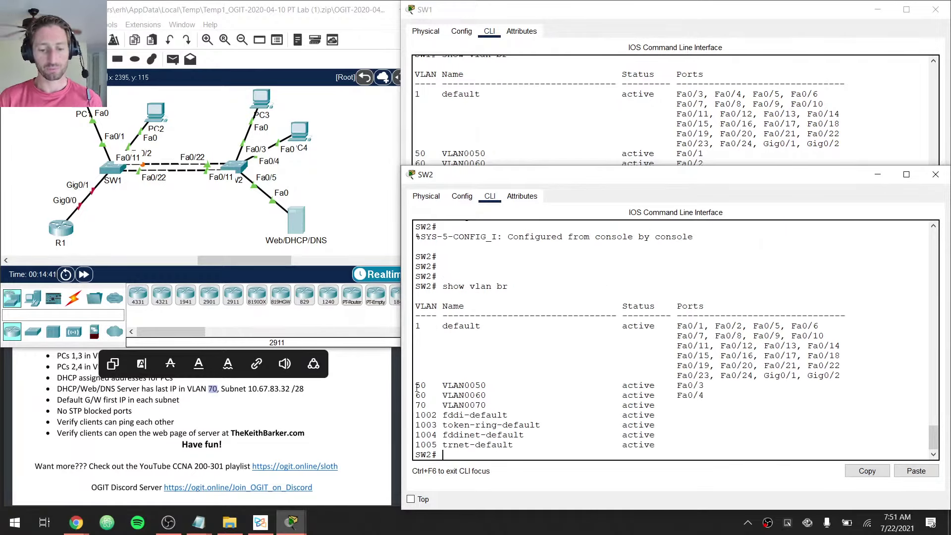
left_click_drag(416, 388, 729, 393)
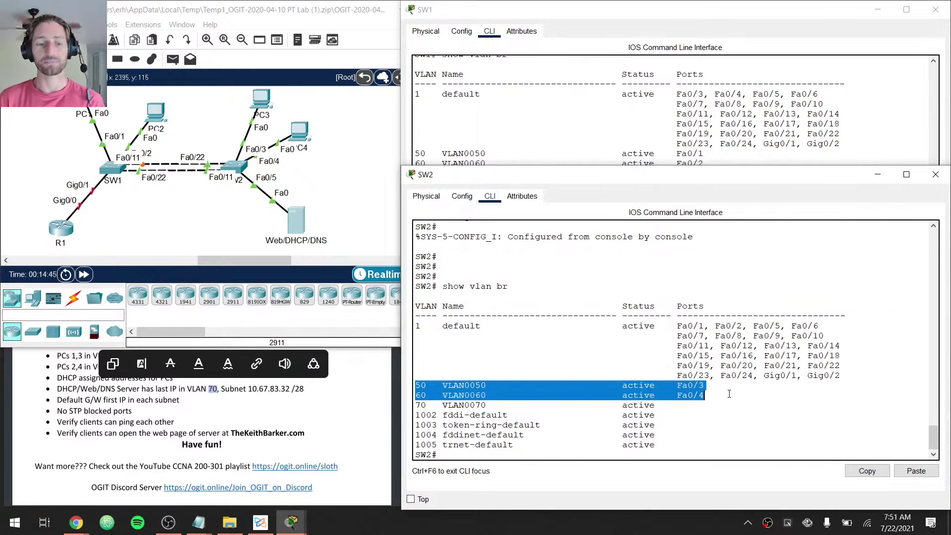
Review the PDF objectives covering the PCs' VLANs, their subnets and DHCP addressing
left_click_drag(58, 356, 224, 369)
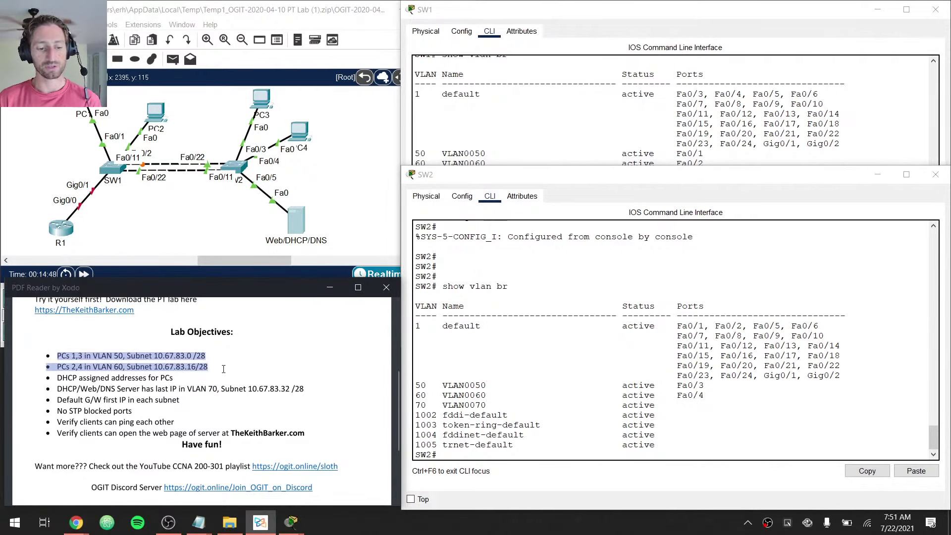
left_click(217, 371)
left_click_drag(127, 357, 213, 371)
left_click(214, 372)
scroll(99, 357, "down", 1)
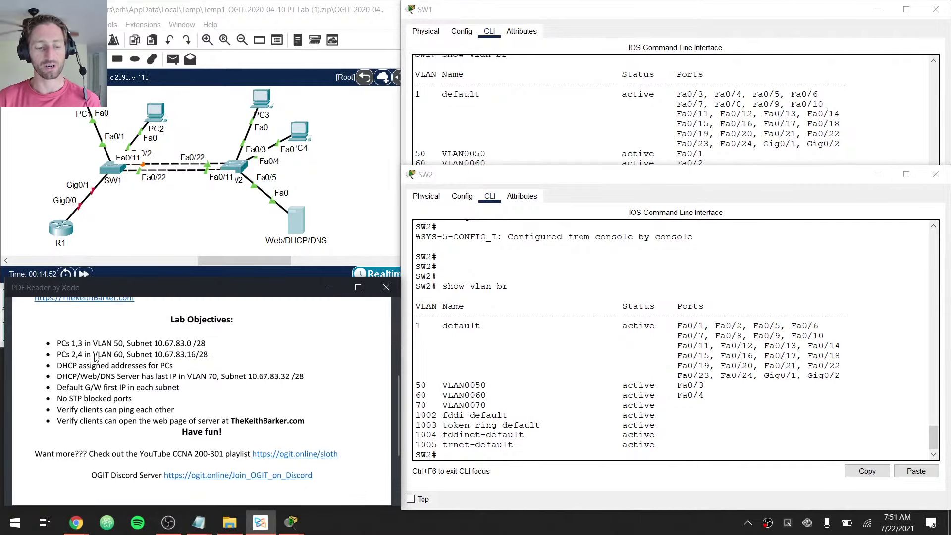
left_click_drag(70, 349, 220, 362)
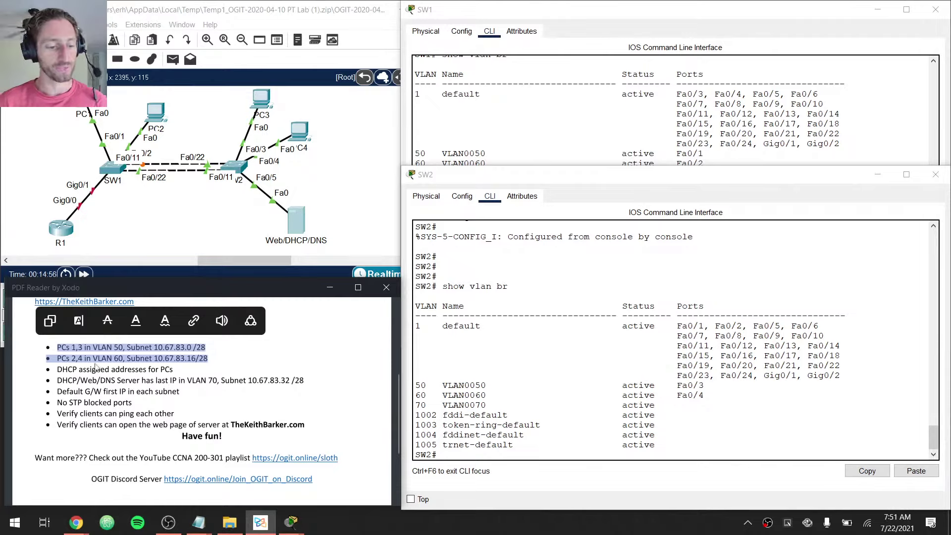
left_click_drag(63, 369, 167, 369)
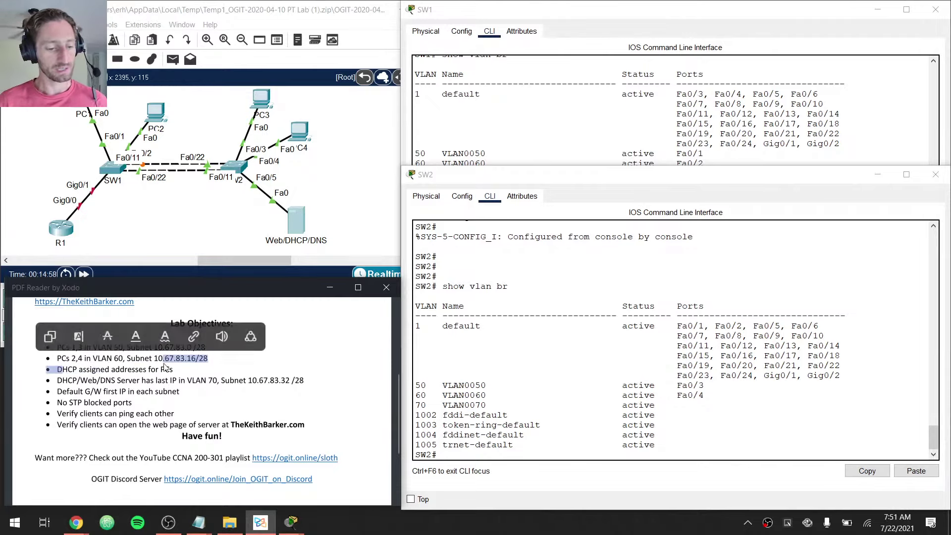
left_click(166, 369)
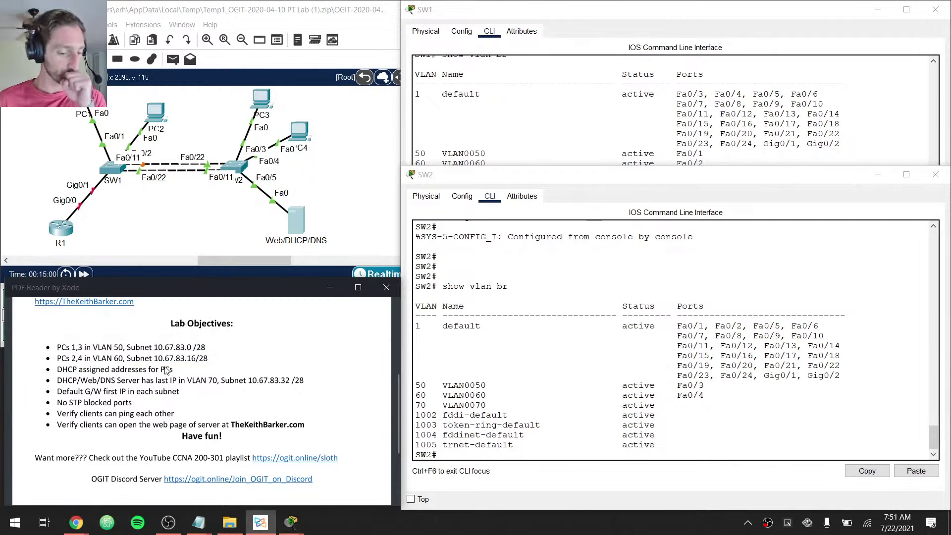
Review the server, default gateway and STP objectives, and examine the links between SW1 and SW2 in the topology
left_click_drag(81, 380, 289, 381)
left_click_drag(71, 393, 179, 391)
left_click_drag(58, 406, 132, 404)
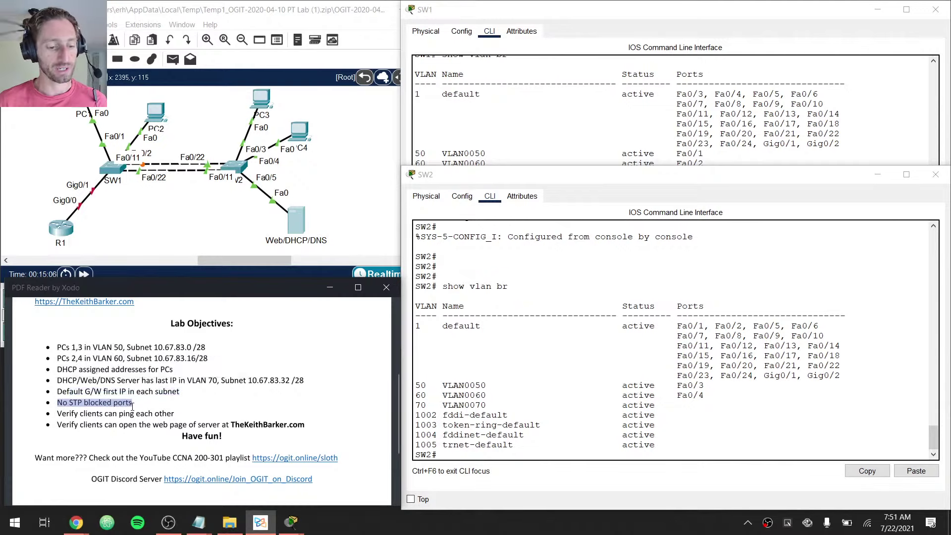
left_click(207, 202)
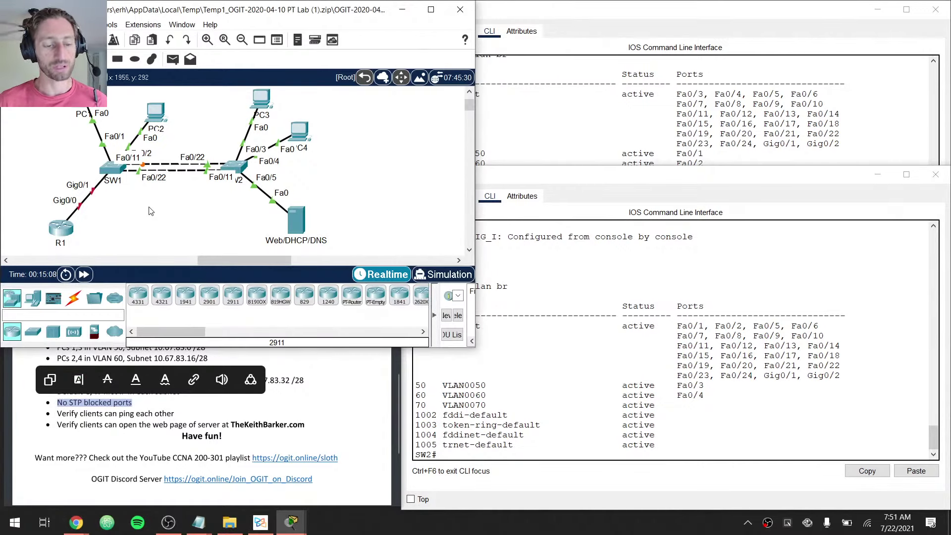
left_click_drag(122, 200, 229, 203)
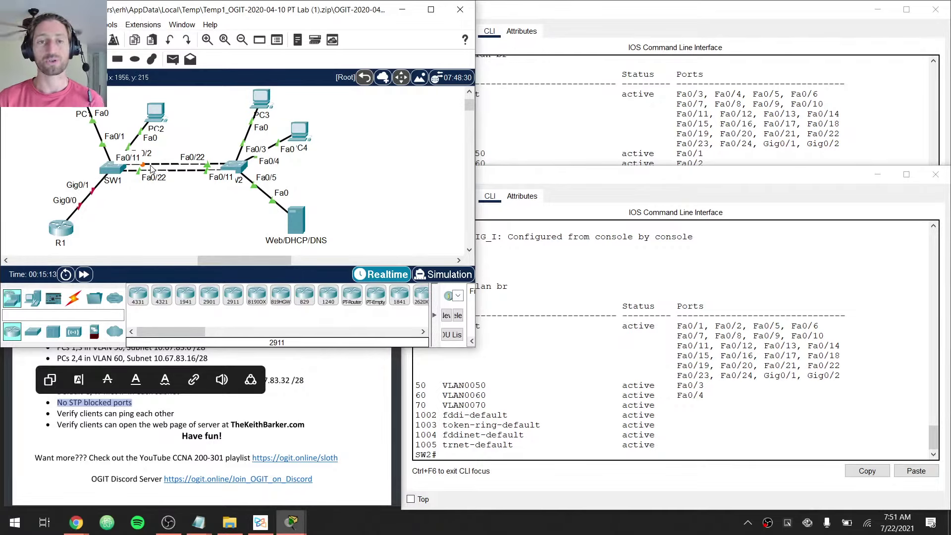
left_click(561, 306)
type("\\")
key("Return")
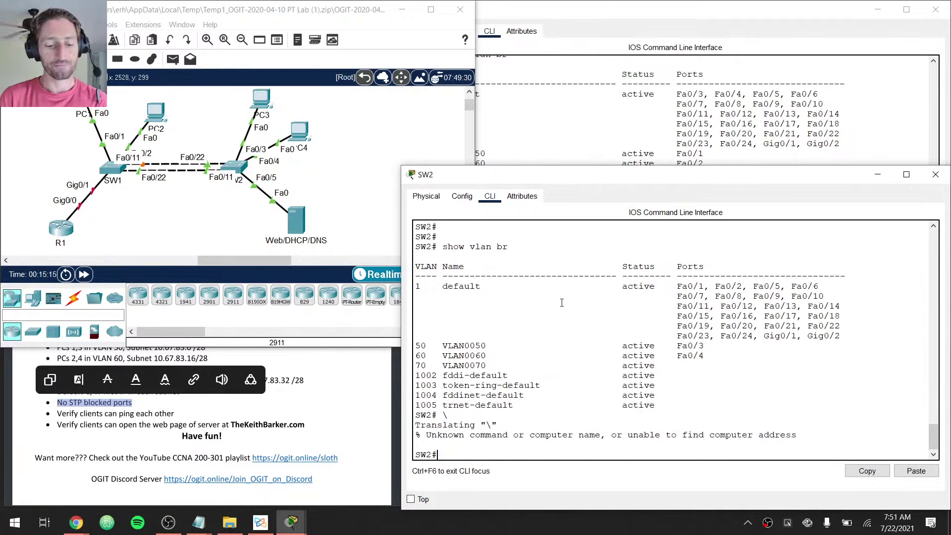
key("Return")
key("Return")
key("Return")
key("Return")
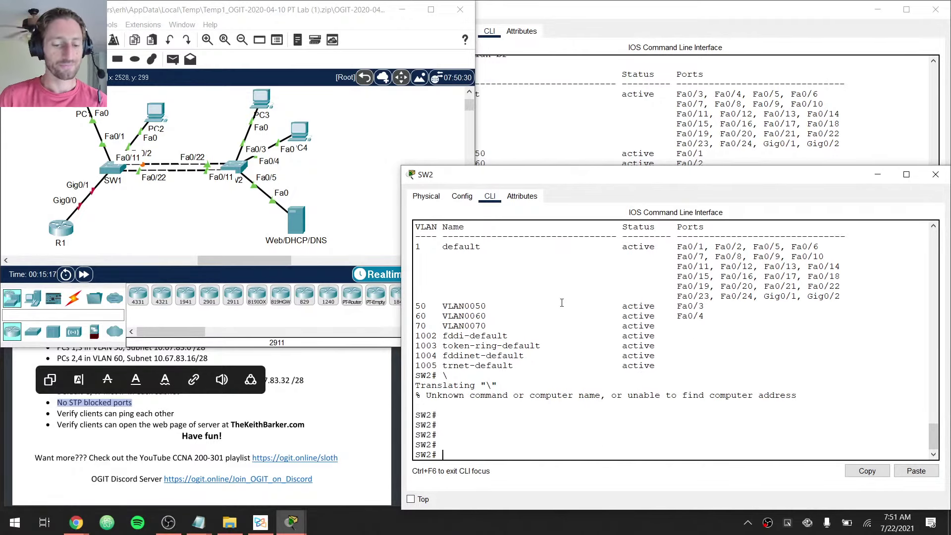
left_click_drag(420, 375, 465, 407)
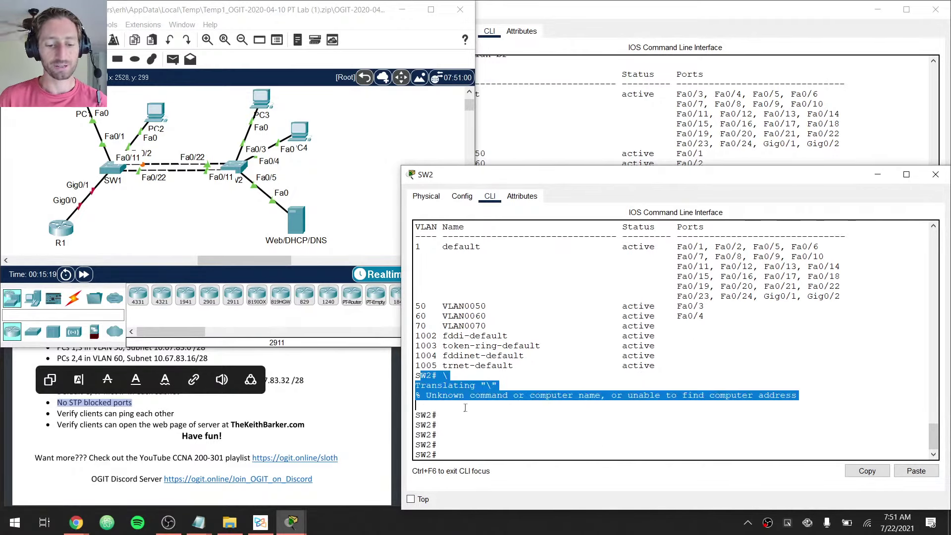
left_click(515, 409)
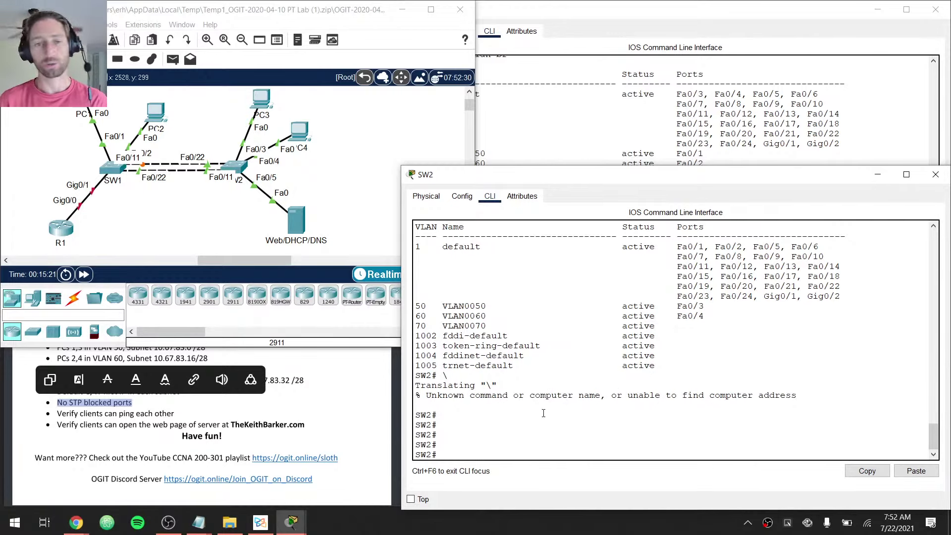
Run show span vlan 50 on SW2 to check the spanning-tree state of VLAN 50
key("Return")
key("Return")
key("Return")
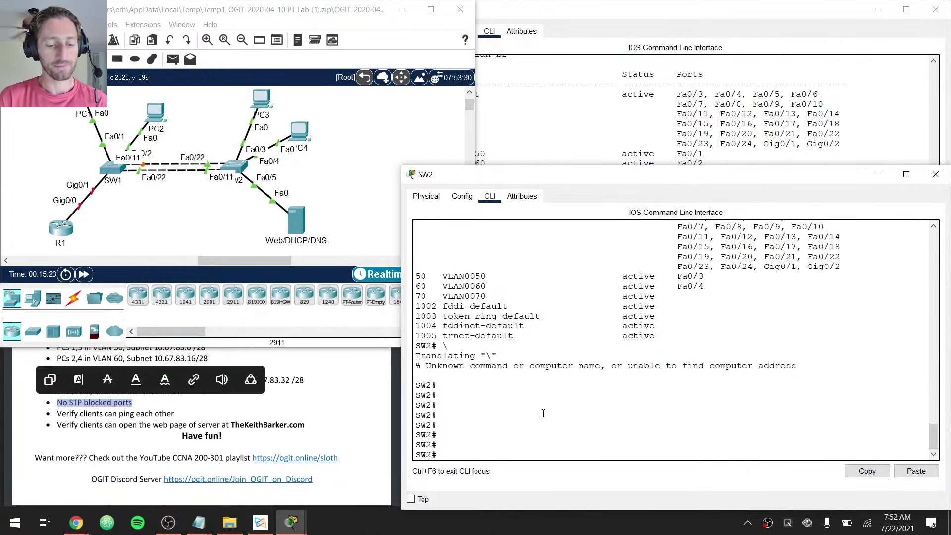
type("show span")
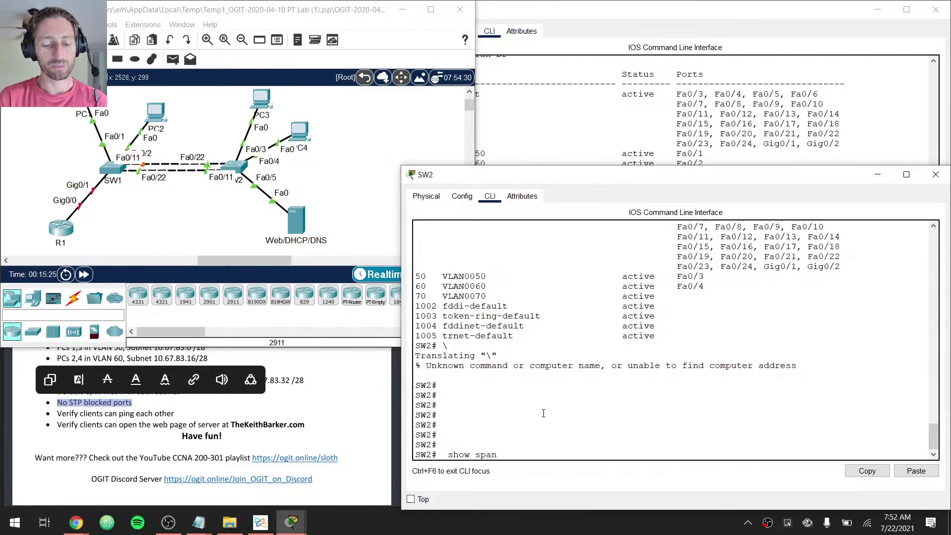
type(" vlan 50")
key("Return")
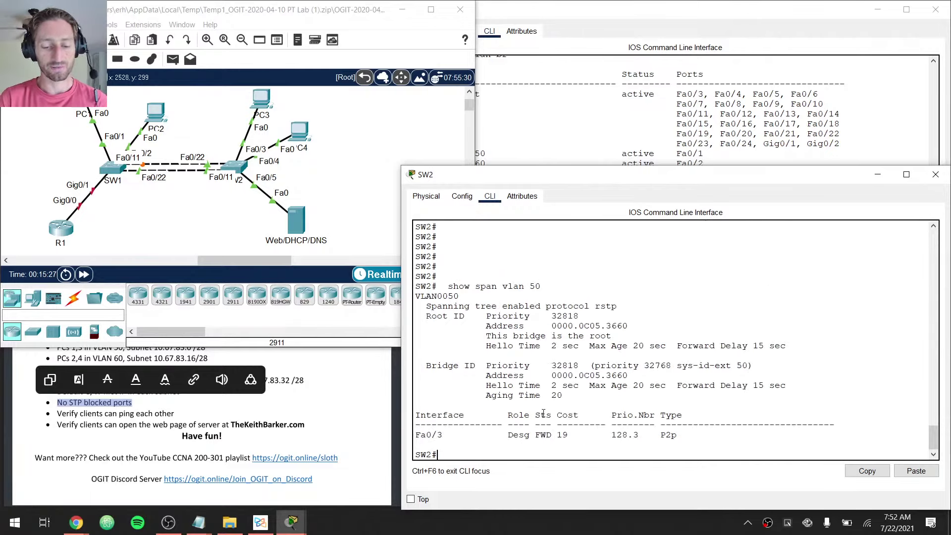
Run show span vlan 60 on SW2 to check that VLAN's root bridge and port roles
key("Up")
key("BackSpace")
key("BackSpace")
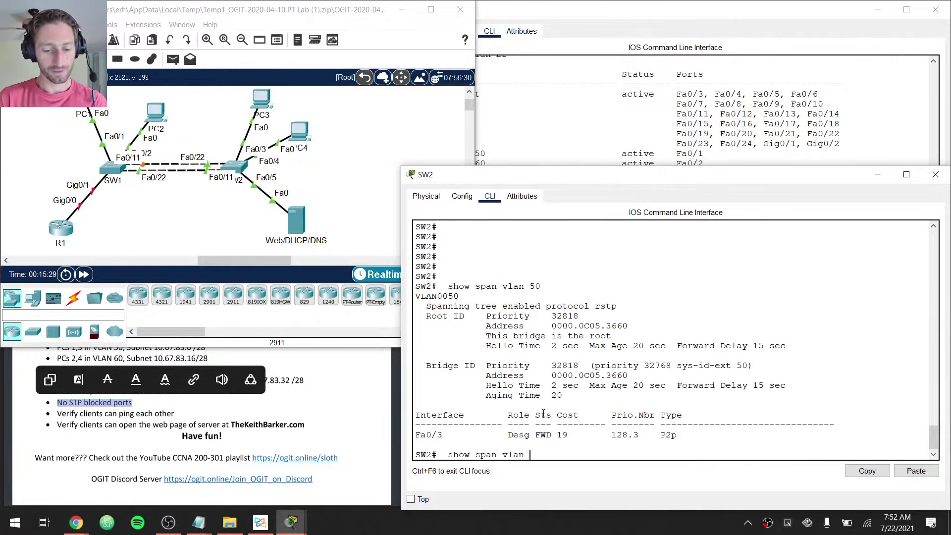
type("60")
key("Return")
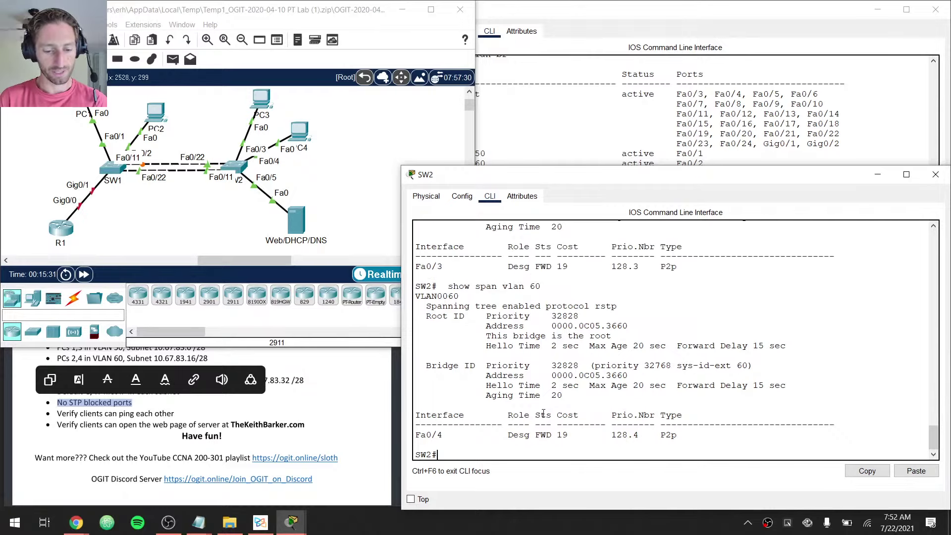
Run show span vlan 70 on SW2 to check for a spanning-tree instance
key("Up")
key("BackSpace")
key("BackSpace")
type("70")
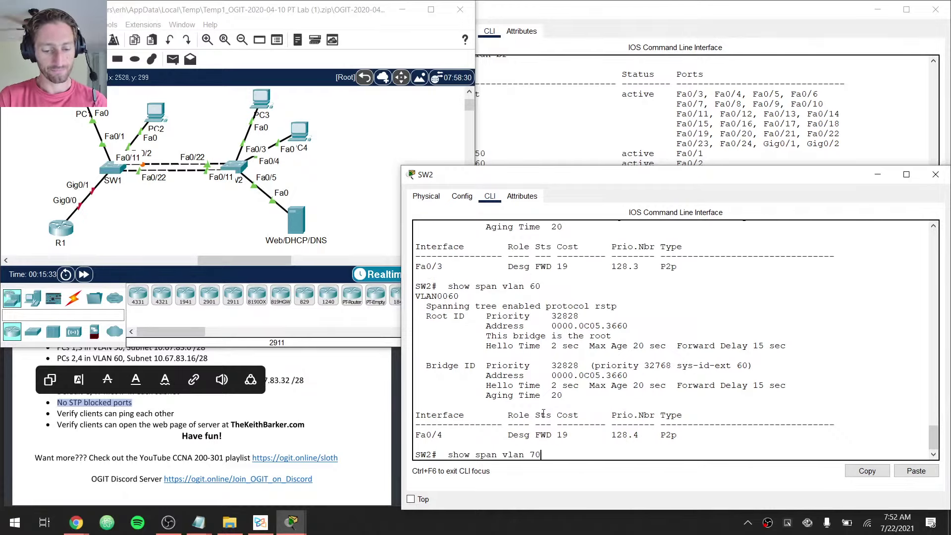
key("Return")
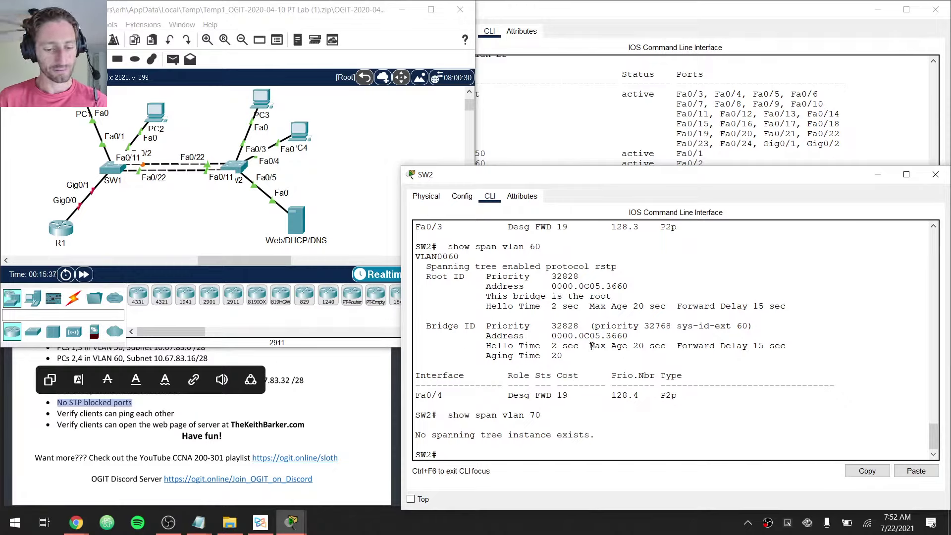
type("s")
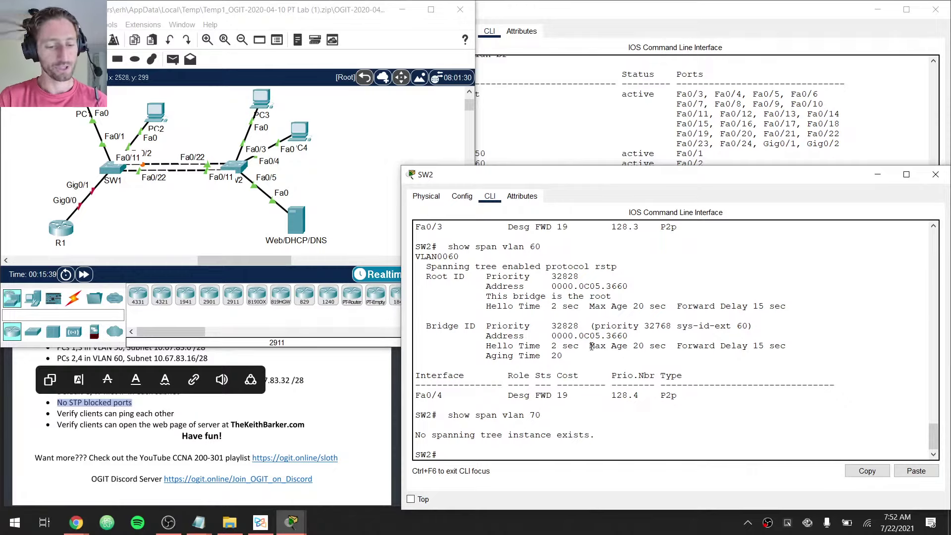
key("Return")
key("Return")
type("show vlan")
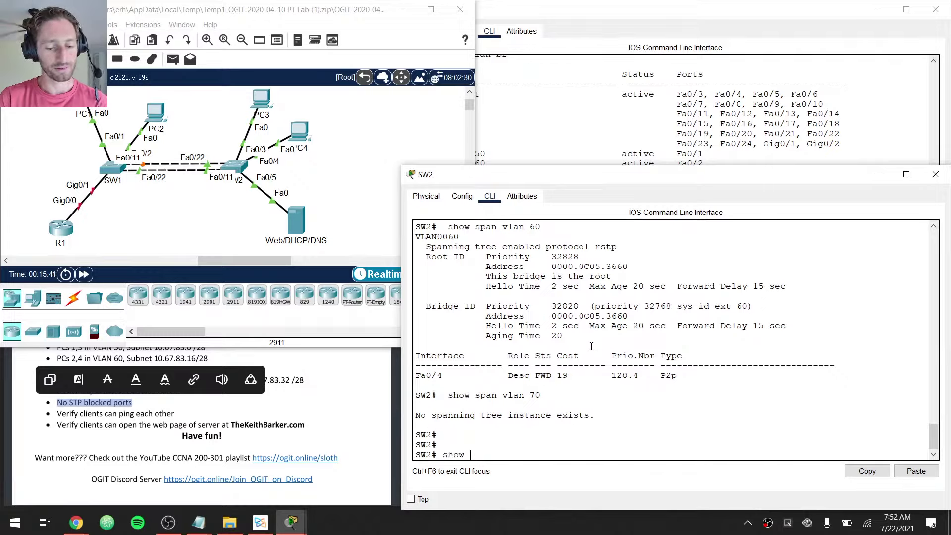
key("BackSpace")
key("BackSpace")
key("BackSpace")
key("BackSpace")
key("BackSpace")
key("BackSpace")
key("BackSpace")
key("BackSpace")
key("BackSpace")
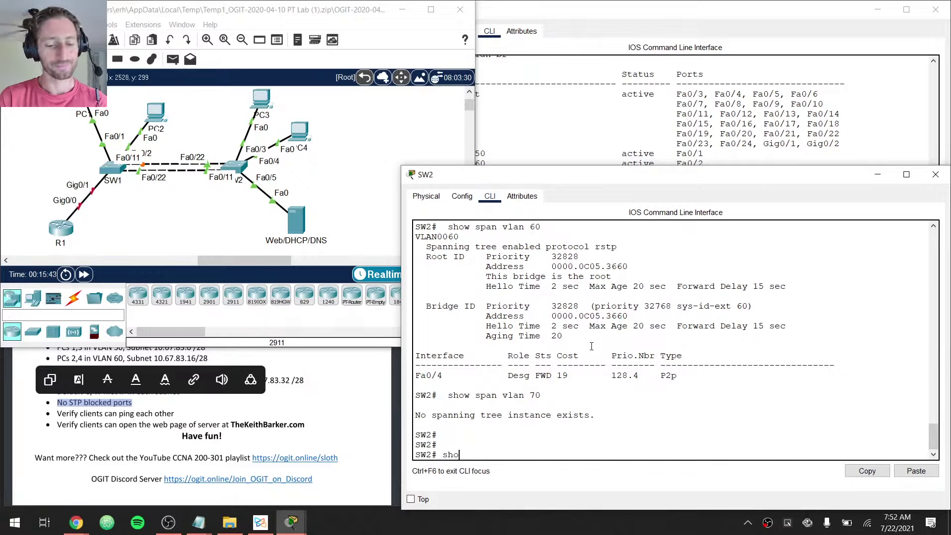
Display SW2's running configuration with show run and examine its spanning-tree settings
key("Return")
key("Return")
key("Return")
type("show ")
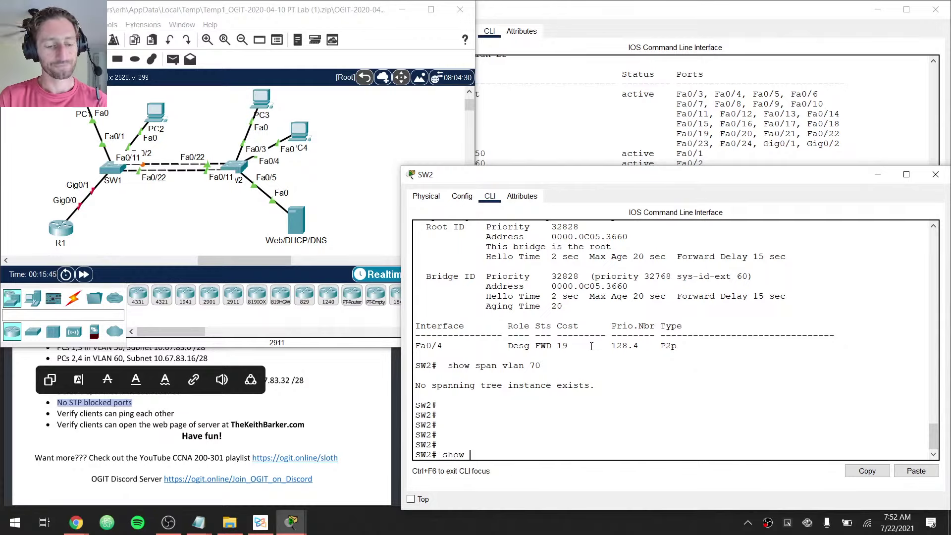
type("run")
key("Return")
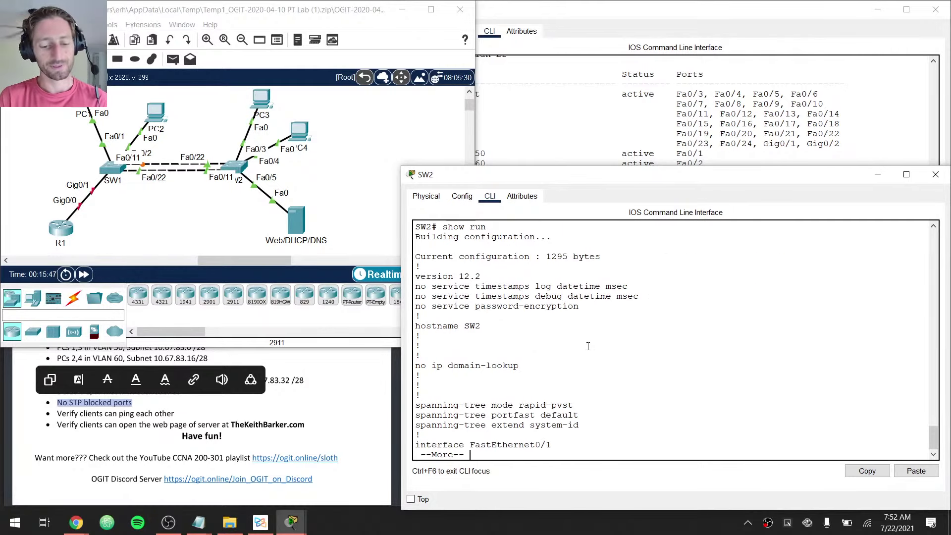
Leave the running-config listing and run show cdp n on SW2 to check the local interfaces facing SW1
type("qshow cdp n")
key("Return")
key("Return")
key("Return")
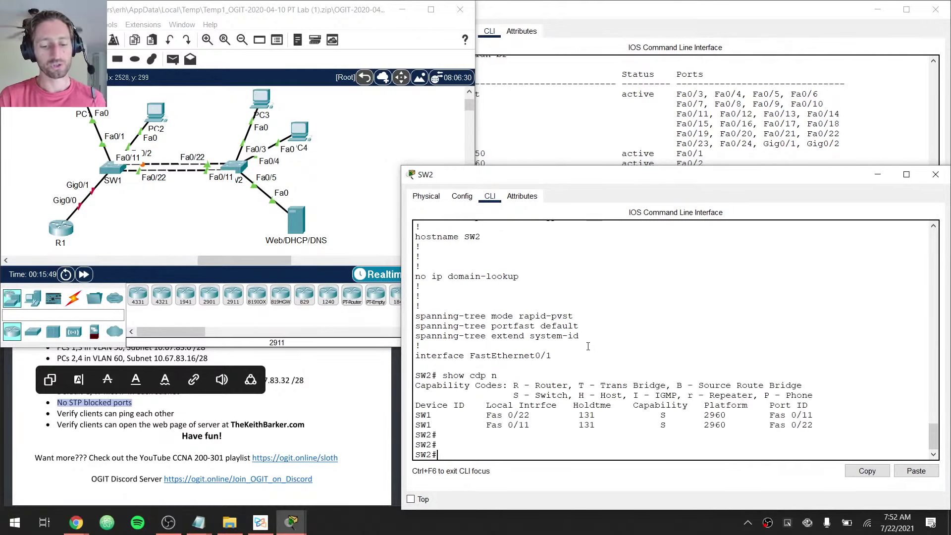
left_click_drag(415, 415, 530, 424)
left_click(535, 427)
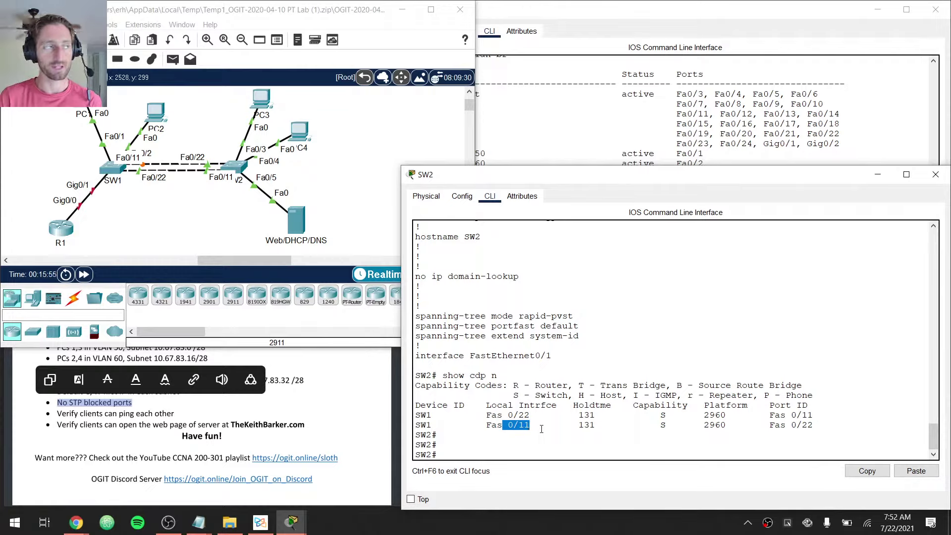
left_click(542, 427)
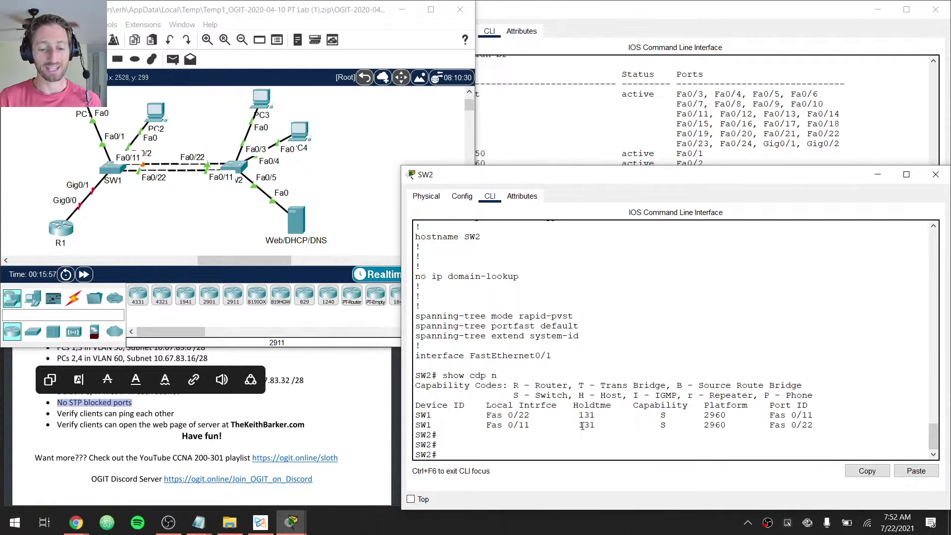
Run show int status on SW2 and check the status and VLAN of Fa0/11 and Fa0/22
type("show int status")
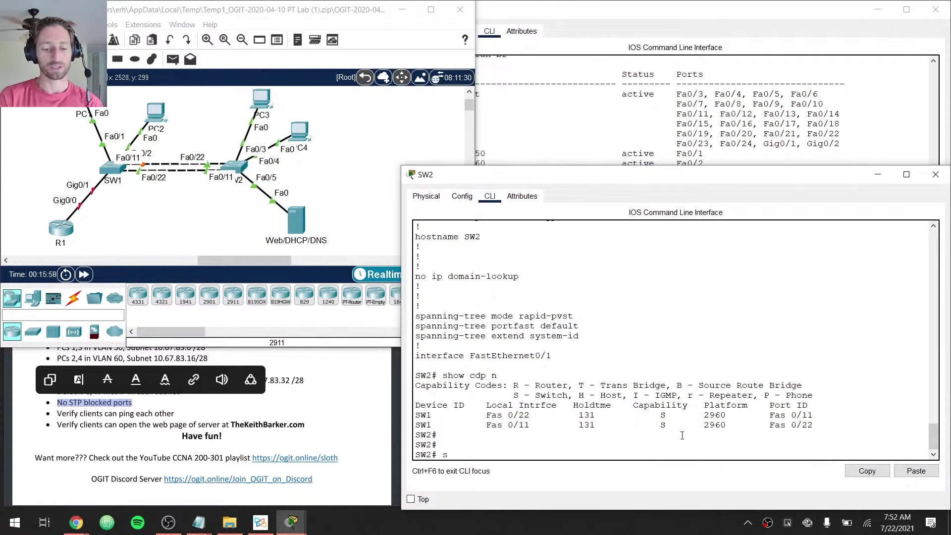
key("Return")
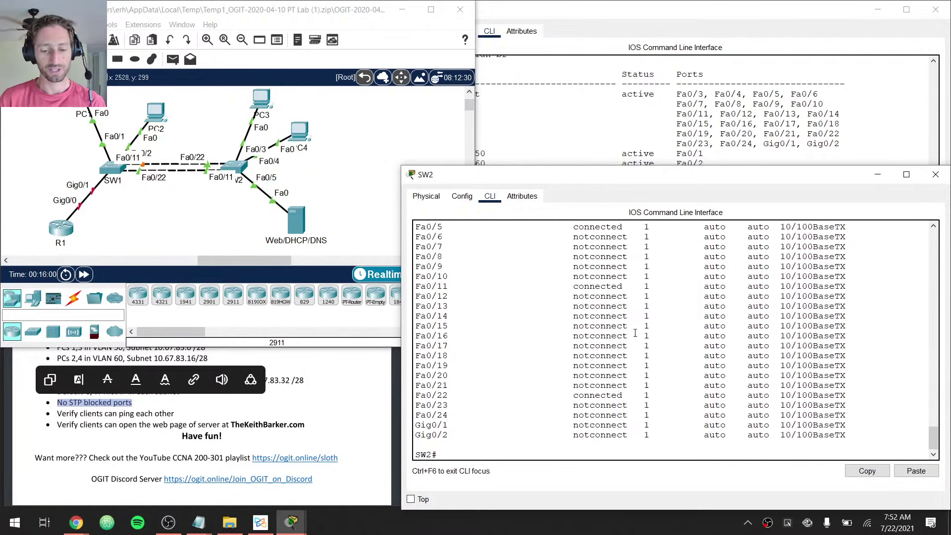
left_click_drag(431, 286, 685, 284)
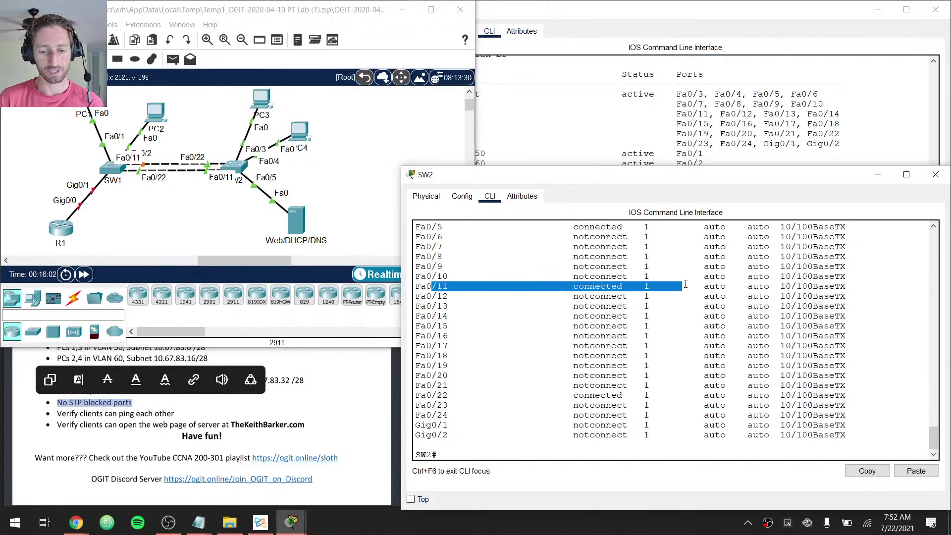
left_click_drag(666, 395, 431, 396)
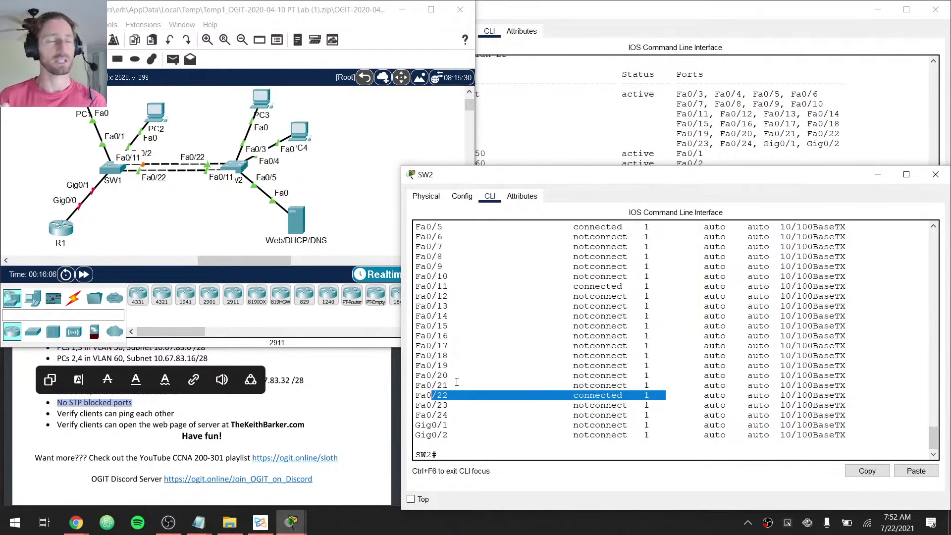
Recheck VLAN 50's spanning-tree interfaces on SW2 with show span vlan 50
key("Return")
key("Return")
key("Return")
type("show")
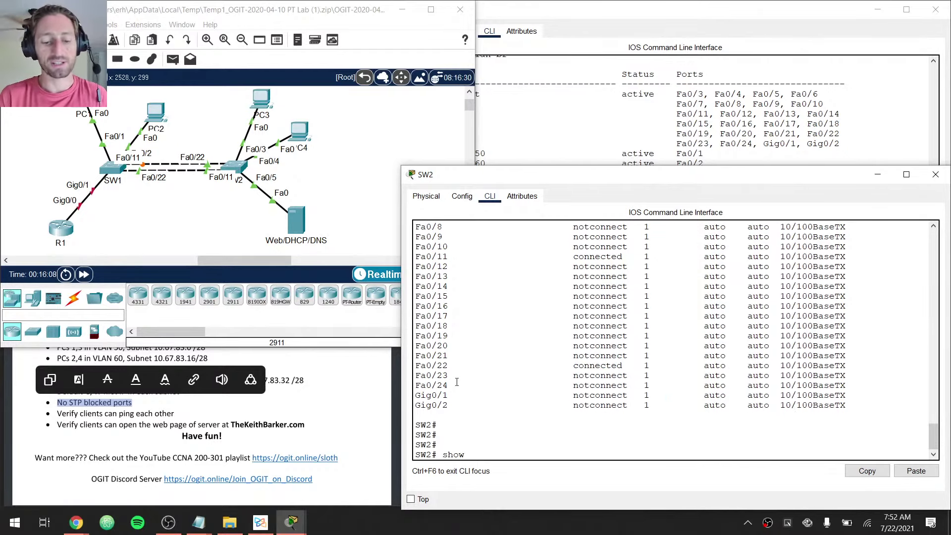
type(" span vlan 50")
key("Return")
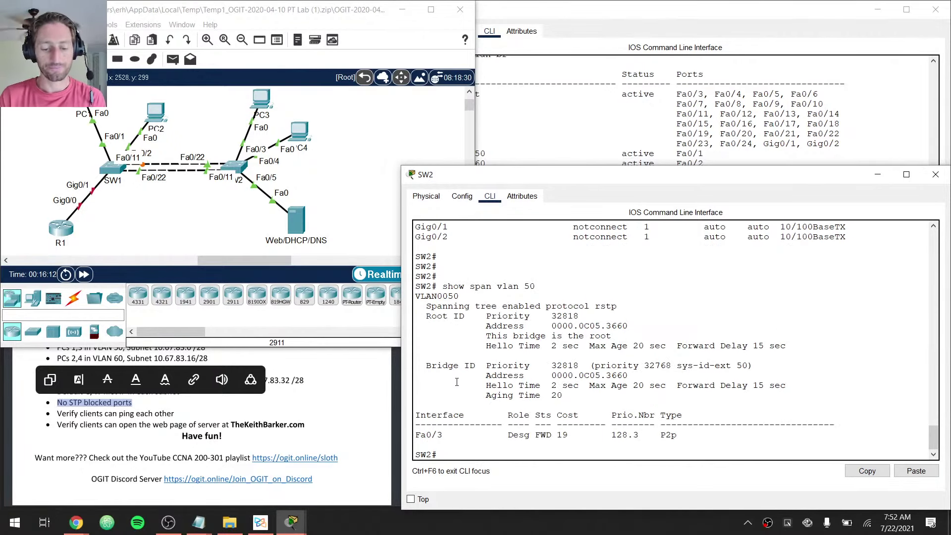
Run show span vlan 1 on SW2 and examine the root bridge information and the entries for Fa0/11 and Fa0/22
key("Up")
key("BackSpace")
key("BackSpace")
type("1")
key("Return")
key("Return")
key("Return")
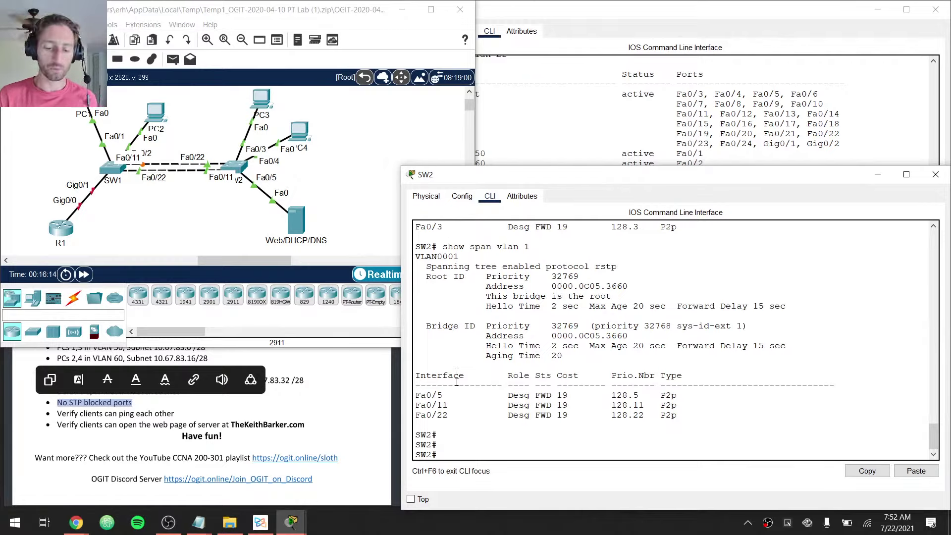
left_click_drag(418, 404, 459, 416)
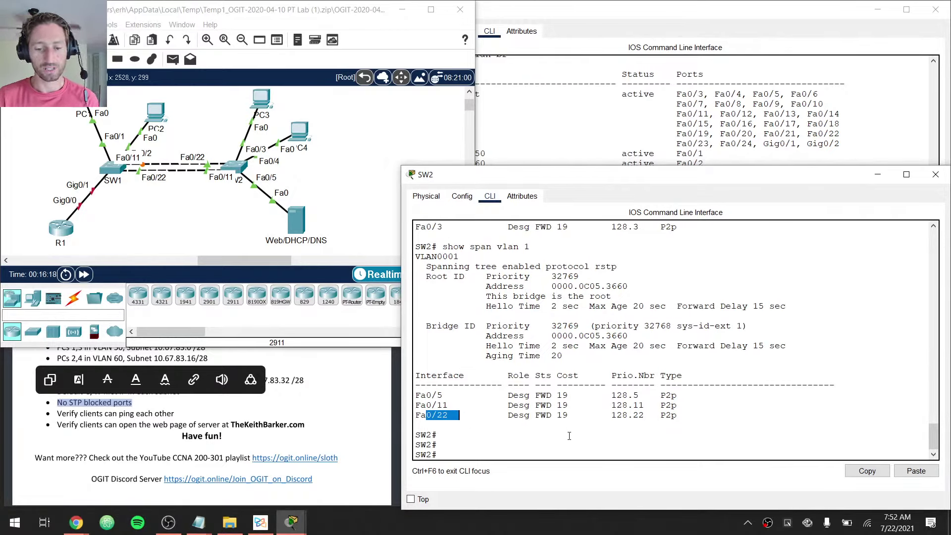
left_click_drag(486, 296, 637, 294)
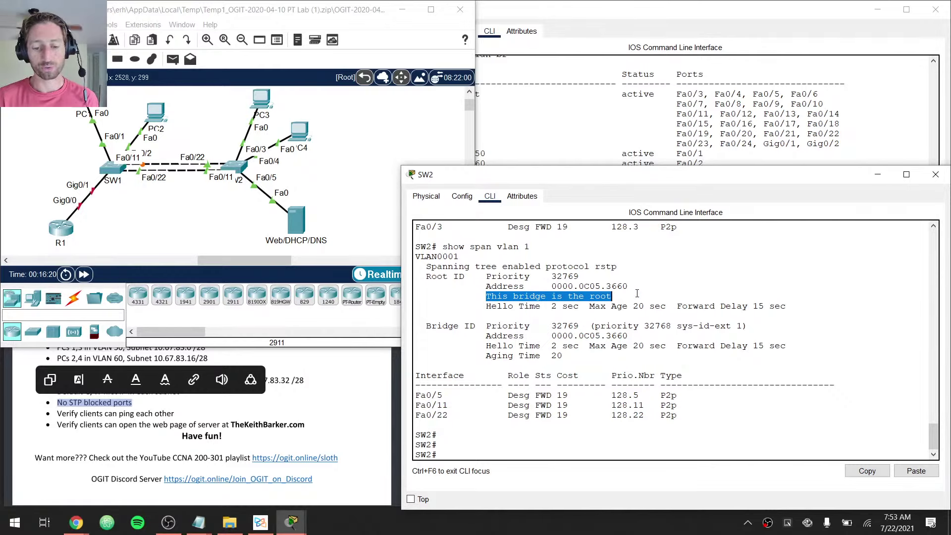
Arrange the SW2 window beneath the SW1 window, widen it, and bring SW1's CLI to the front
left_click_drag(629, 177, 631, 176)
key("super+Right")
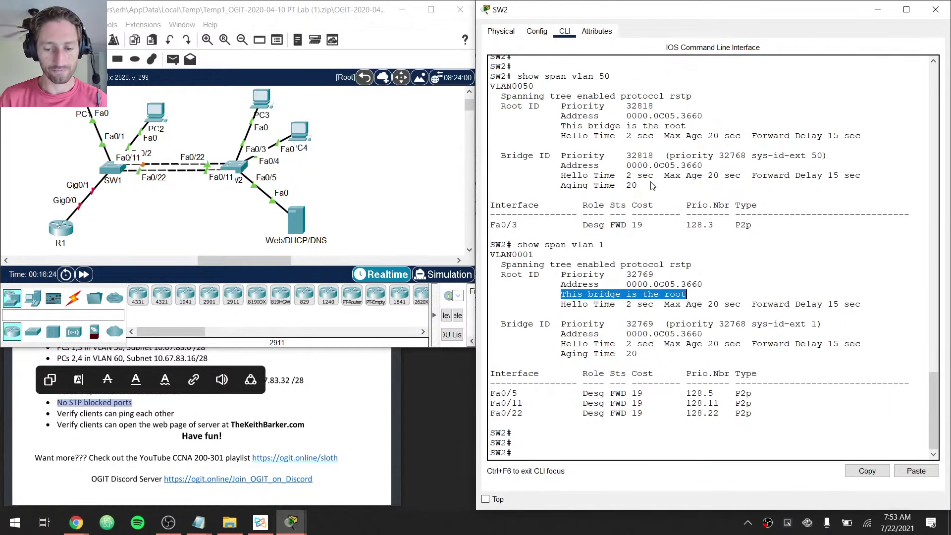
key("super+Left")
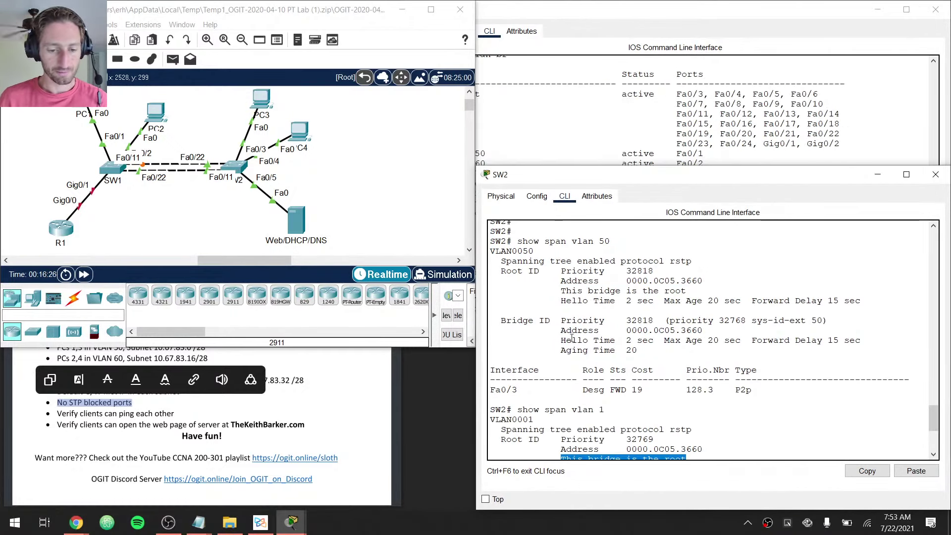
left_click_drag(464, 412, 431, 412)
left_click(584, 139)
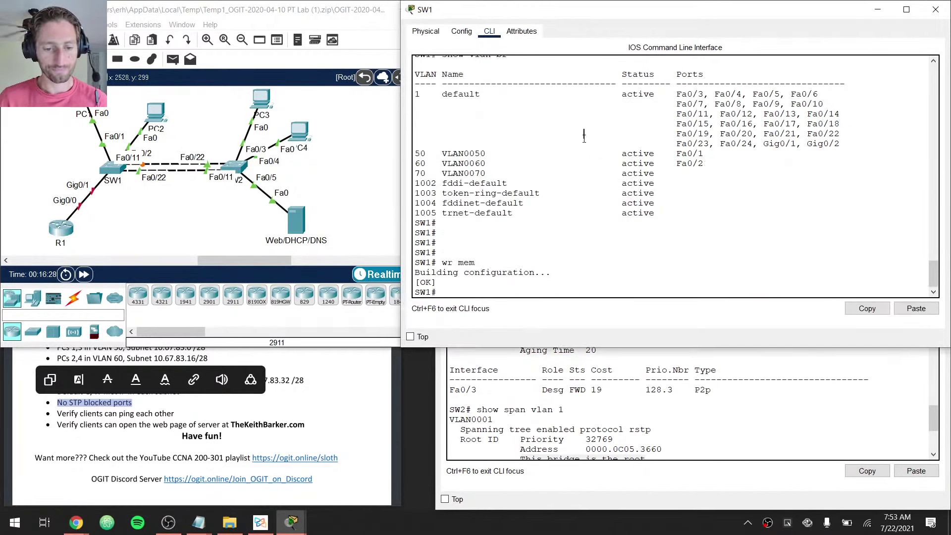
Run show span vlan 1 on SW1 and check the STP role and status of Fa0/11 and Fa0/22
key("Return")
key("Return")
type("show span vlan 1")
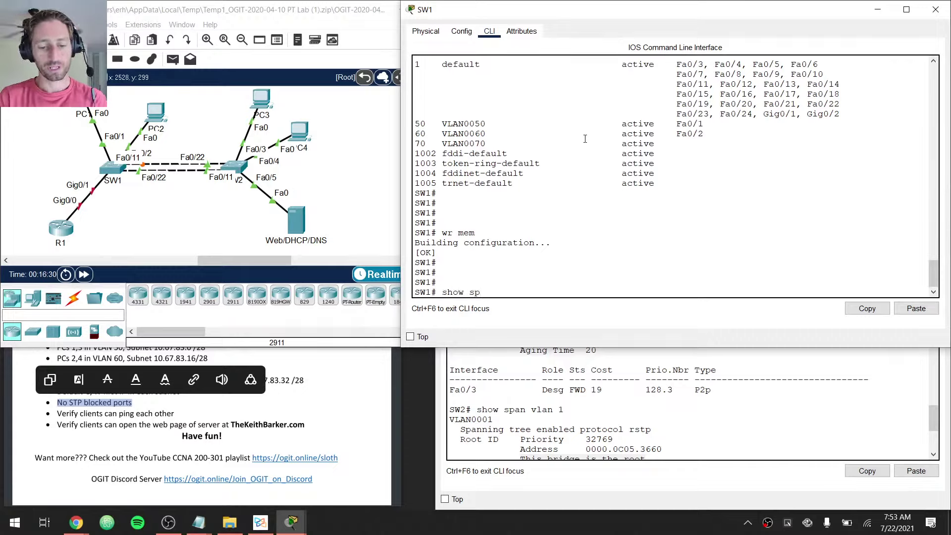
key("BackSpace")
key("BackSpace")
key("BackSpace")
key("BackSpace")
key("BackSpace")
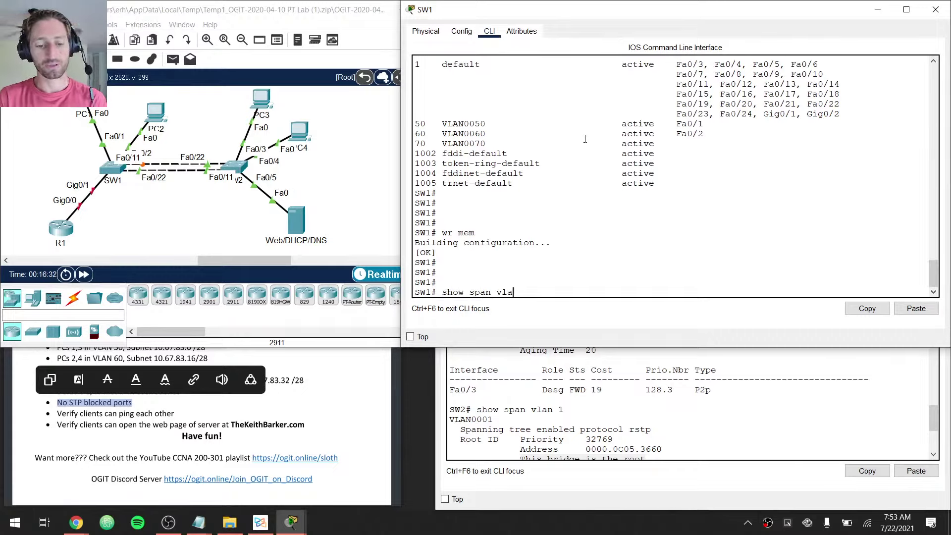
type("lan 1")
key("Return")
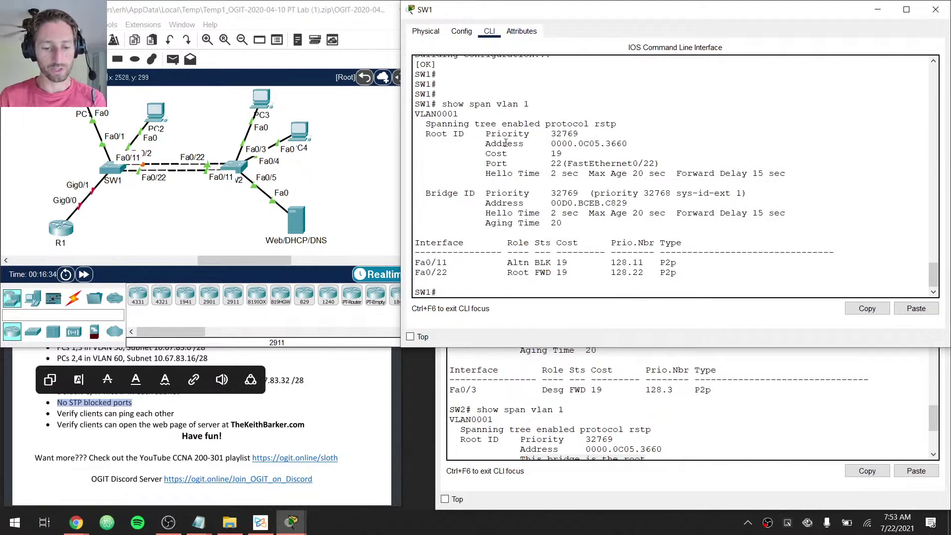
left_click_drag(425, 262, 561, 263)
left_click(441, 271)
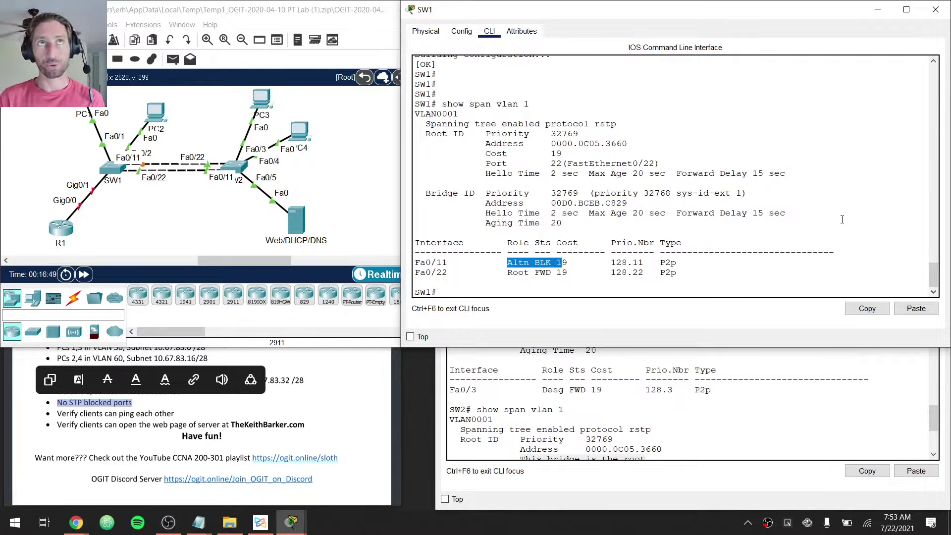
left_click(861, 193)
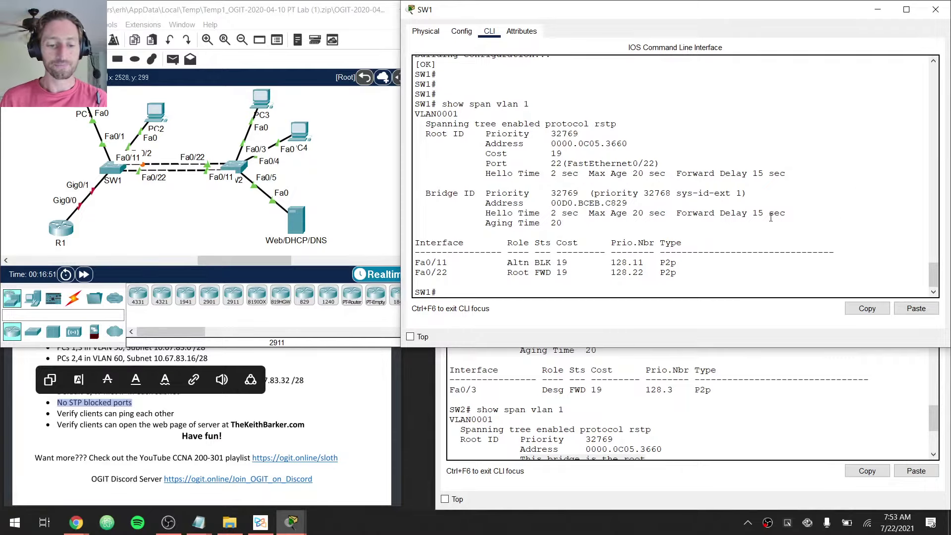
Enter global configuration mode on SW1 and open the interface range fa0/11 , fa0/22
key("Return")
key("Return")
key("Return")
type("conf t")
key("Return")
type("int range")
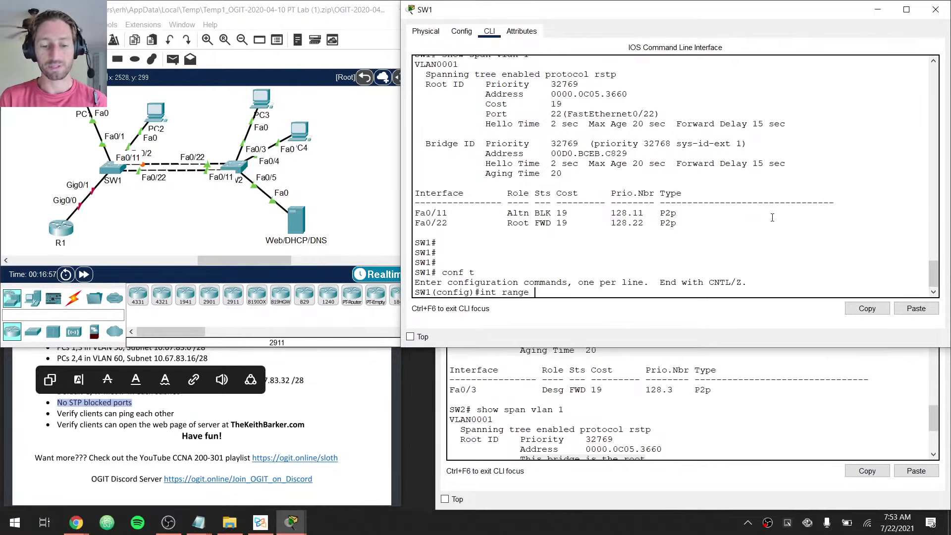
type(" fa0/1 1")
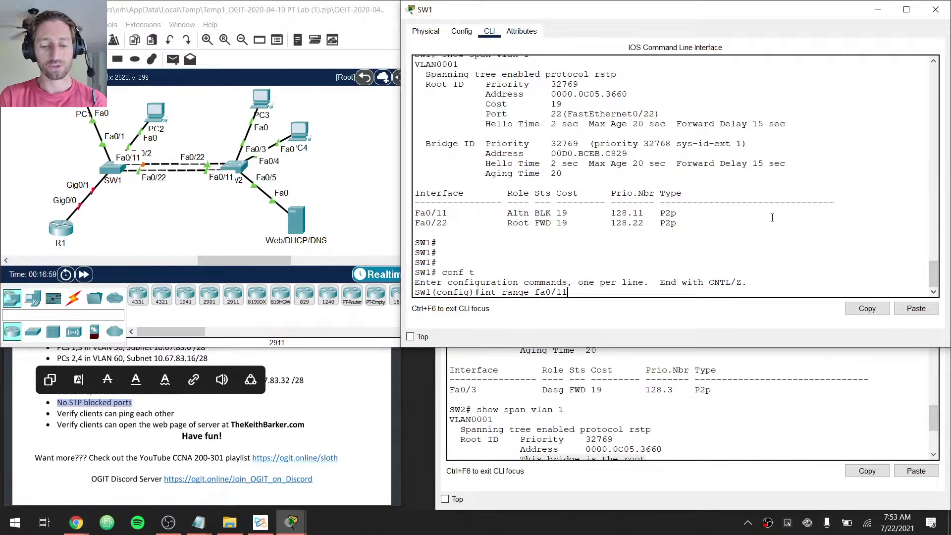
type(" , fa0")
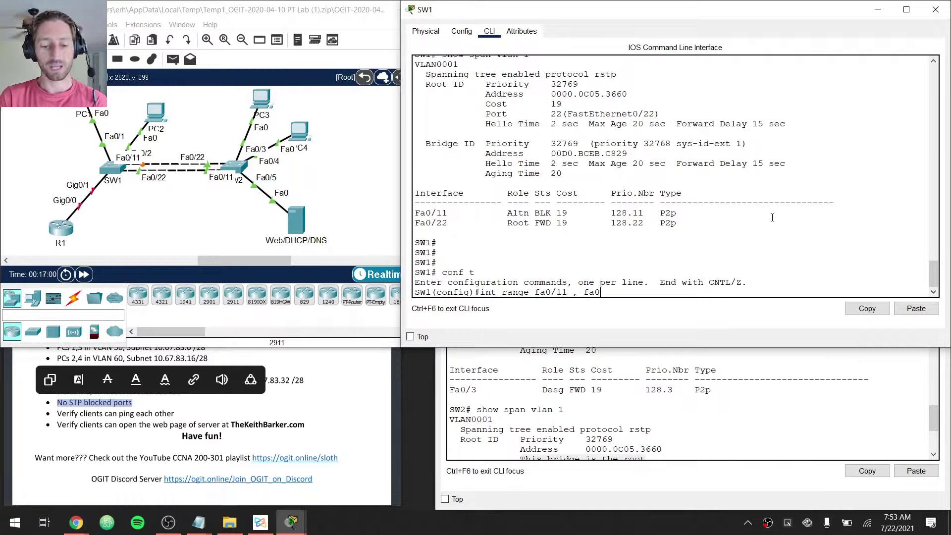
type(",")
key("BackSpace")
key("BackSpace")
type("/22")
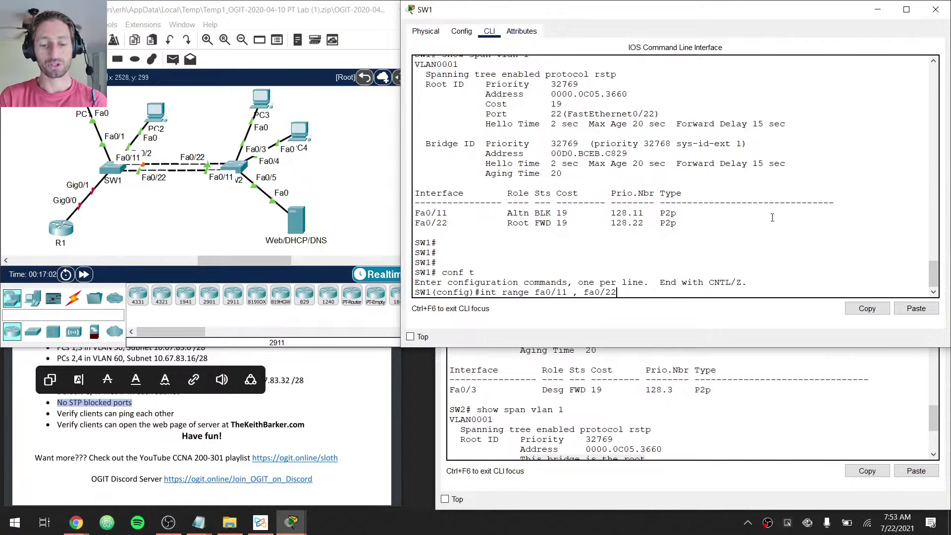
key("Return")
Bundle SW1's selected interface range into an EtherChannel with channel-group 3 mode on, consulting the group-number and mode help
type("chan")
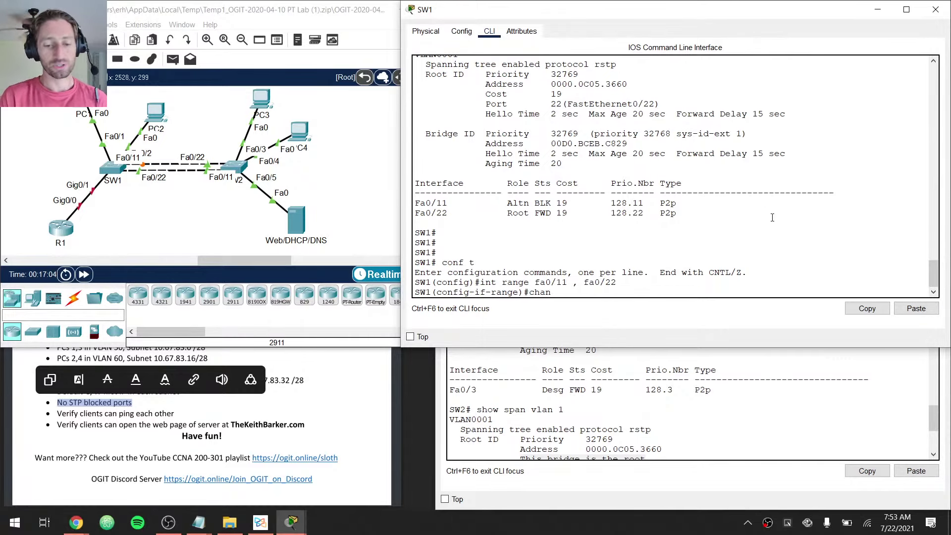
type("nel-group ")
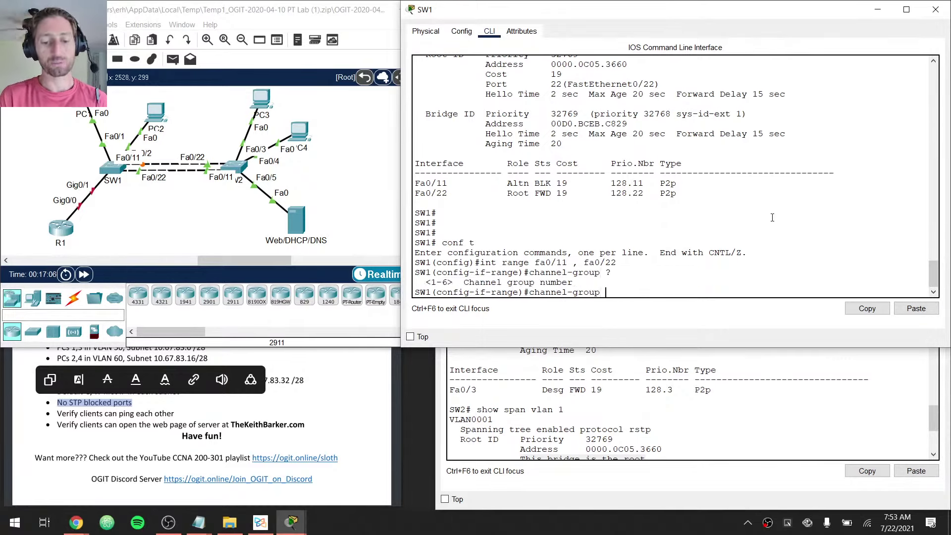
type("?3")
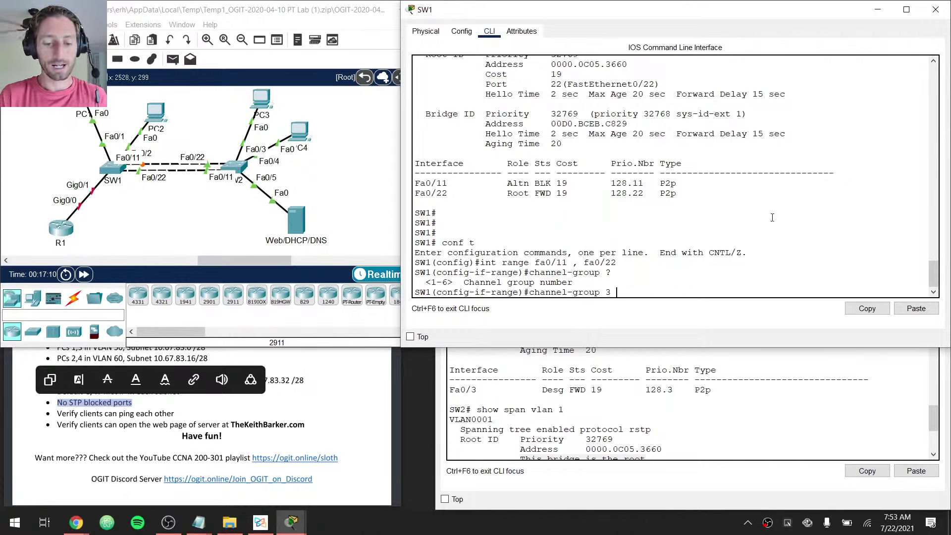
type(" mode")
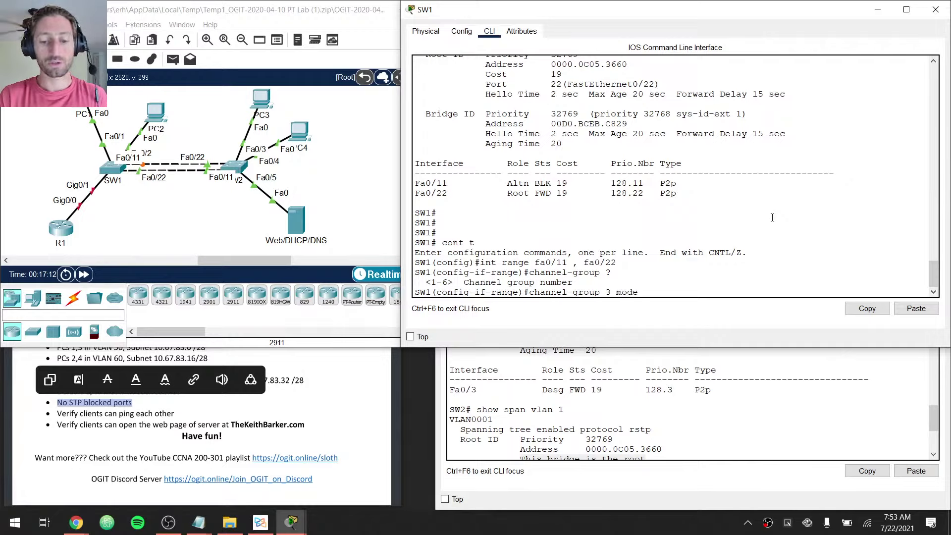
type(" ?")
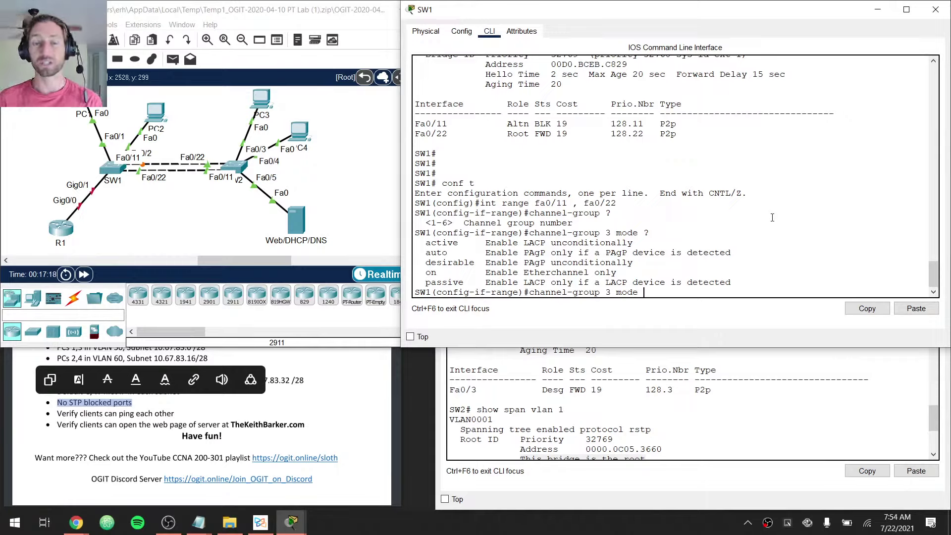
type("on")
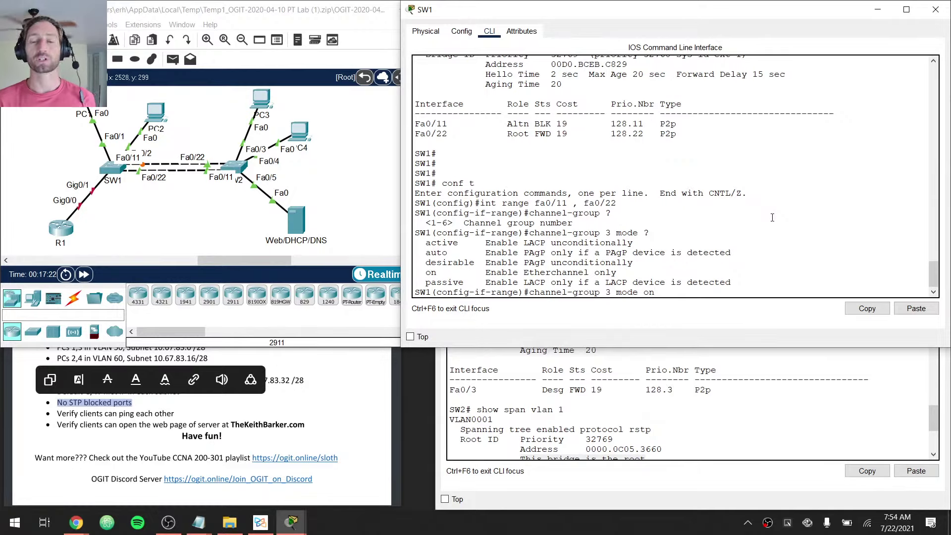
key("Return")
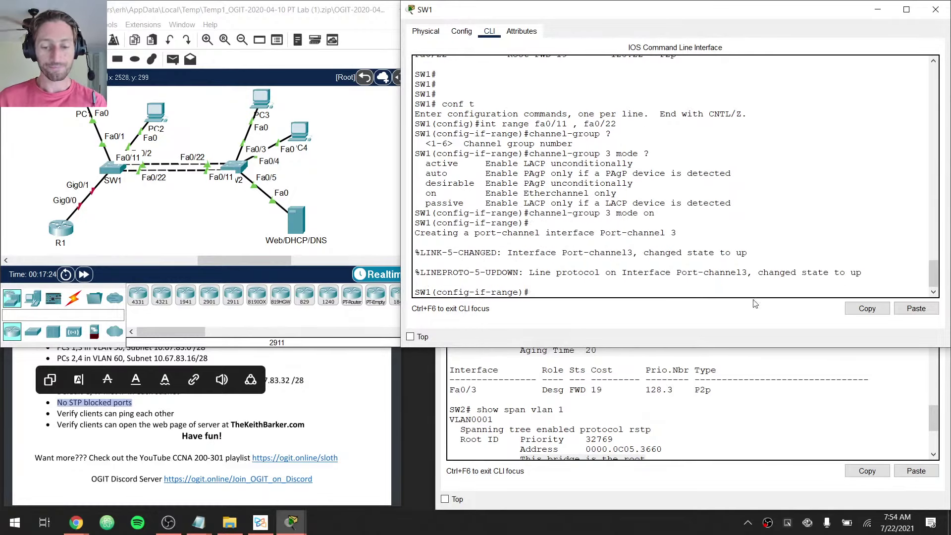
Switch to SW2's CLI, enter global configuration mode, and open the interface range fa0/11 , fa0/22
left_click(724, 393)
key("Return")
key("Return")
type("conf t")
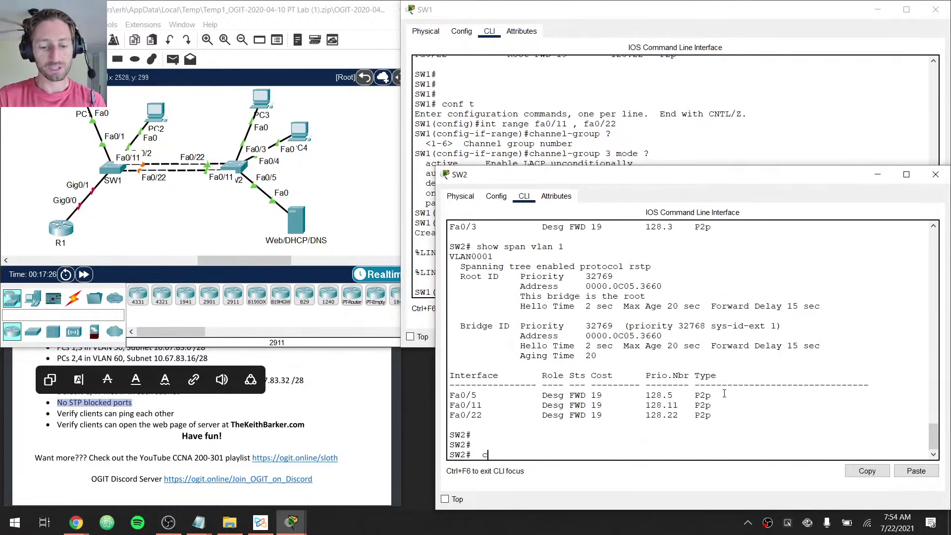
key("Return")
type("int fa0/")
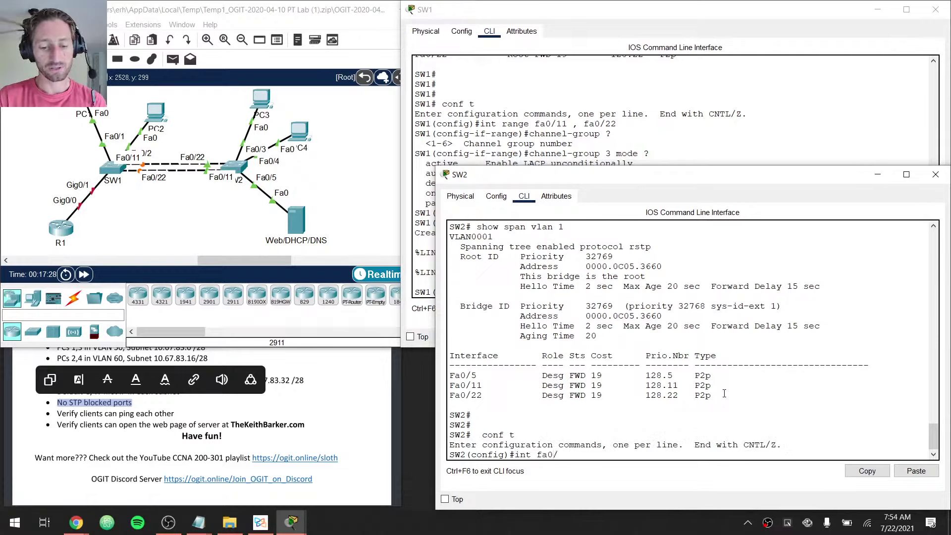
key("BackSpace")
key("BackSpace")
key("BackSpace")
key("BackSpace")
type("range fa0")
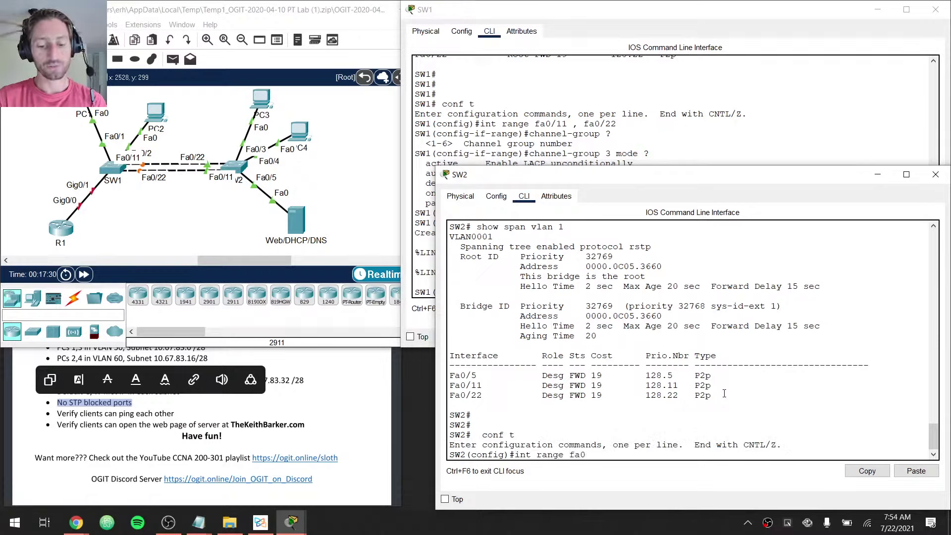
type("/11 , fa0/22")
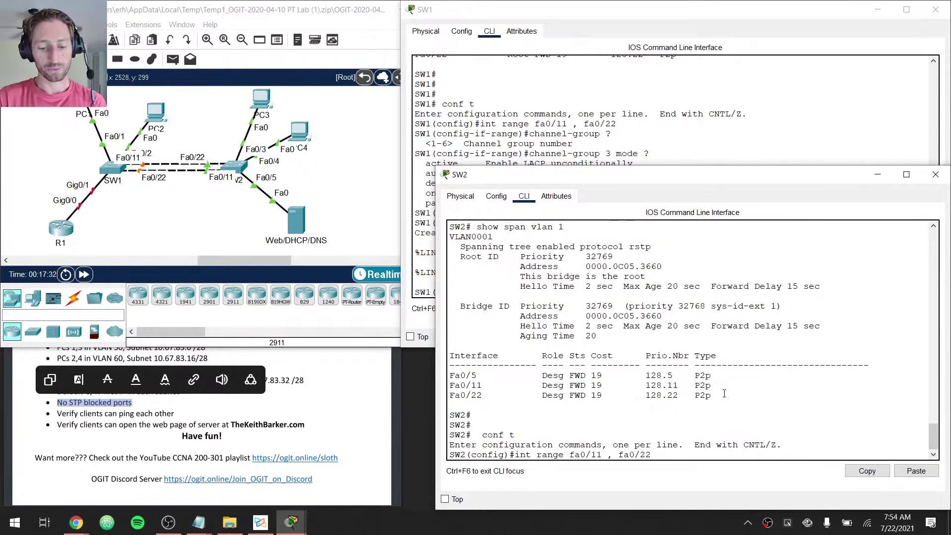
key("Return")
Bundle SW2's selected interface range with channel-group 3 mode on, and return to privileged EXEC mode
type("channel-grou")
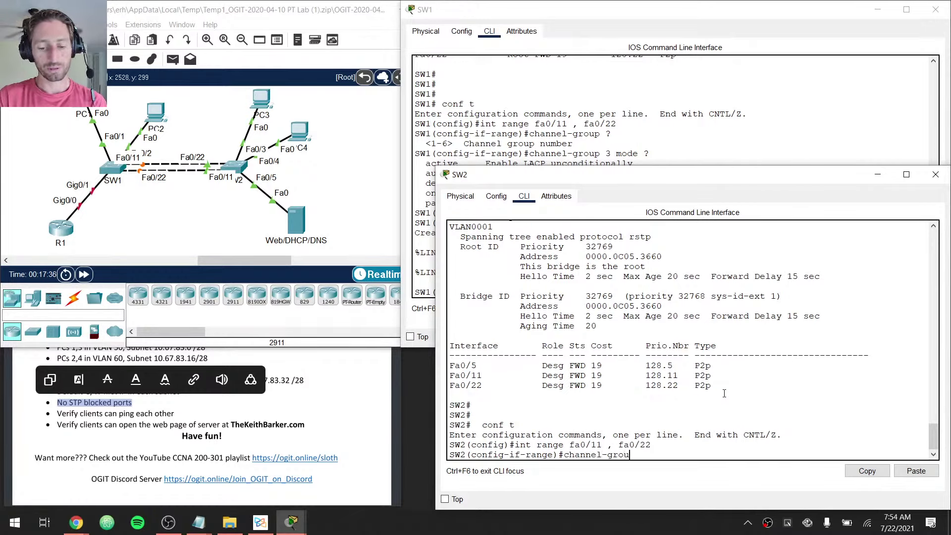
type("p mode")
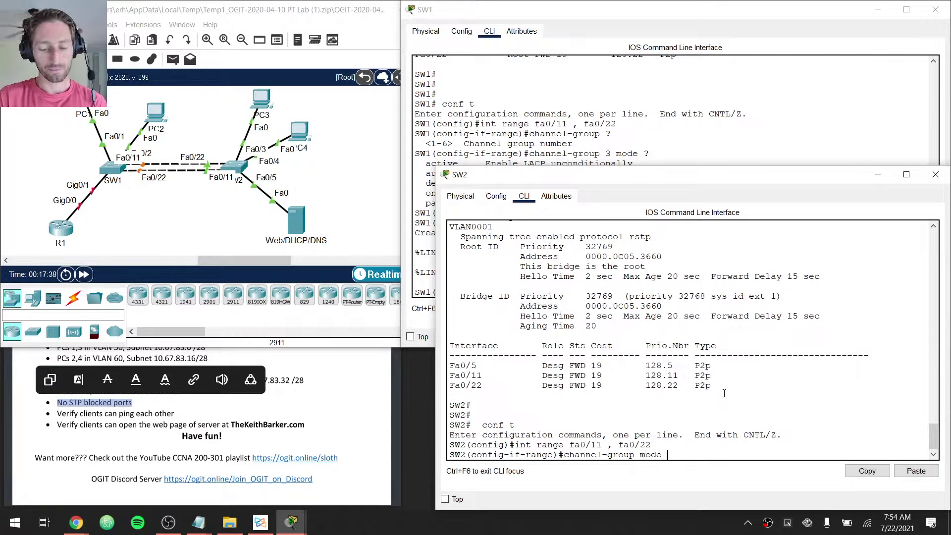
type(" ?")
key("BackSpace")
key("BackSpace")
key("BackSpace")
key("BackSpace")
key("BackSpace")
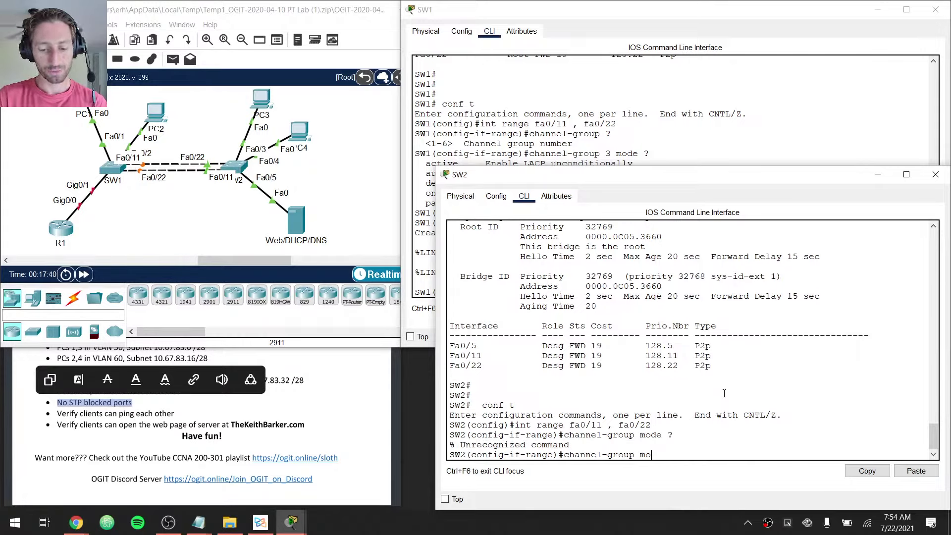
type("?3")
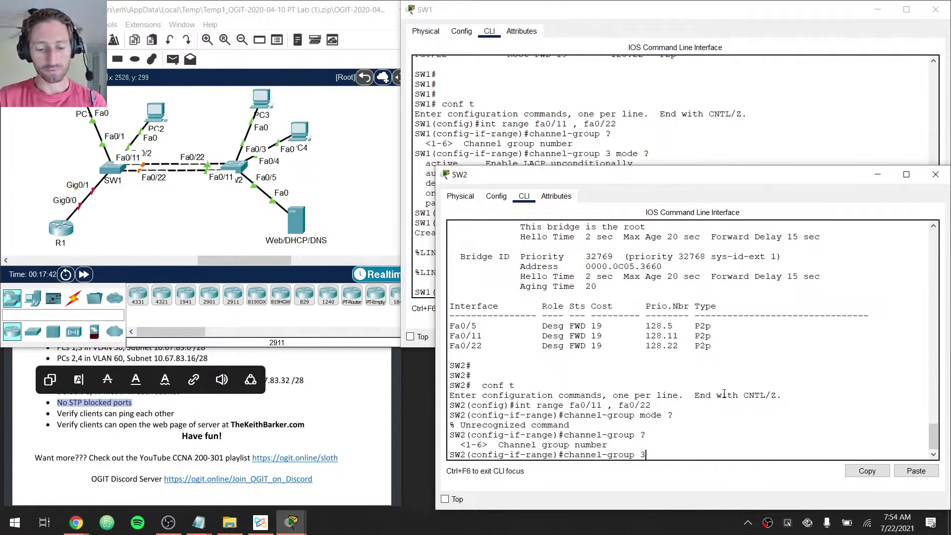
type(" mode on")
key("Return")
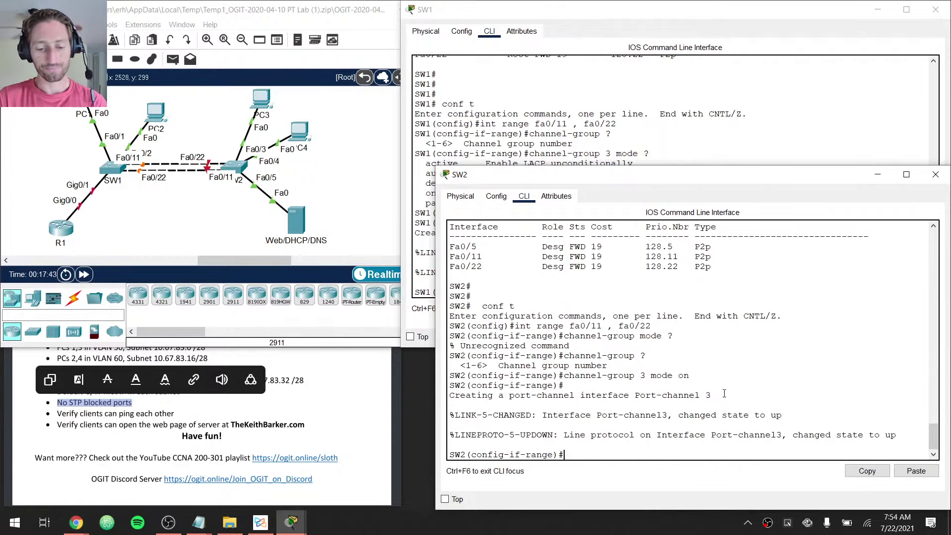
key("Return")
key("Return")
key("ctrl+z")
key("Return")
key("Return")
key("Return")
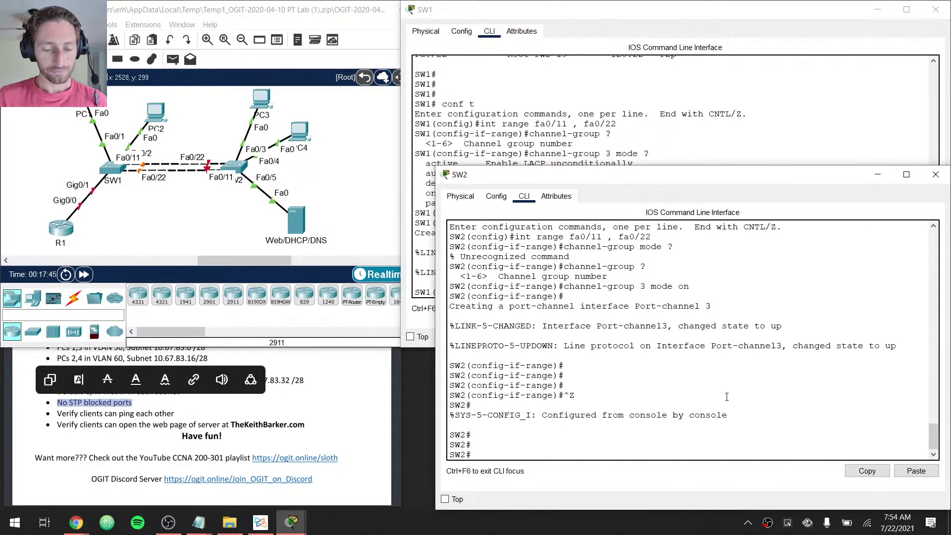
Review the earlier VLAN 1 spanning-tree entries for Fa0/11 and Fa0/22 in the SW2 and SW1 CLI histories
scroll(549, 364, "up", 6)
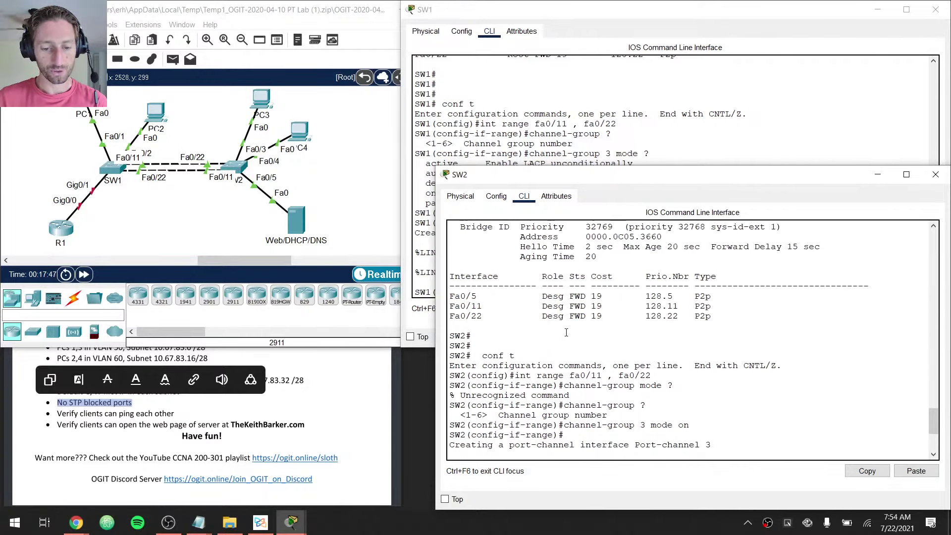
left_click_drag(712, 355, 473, 355)
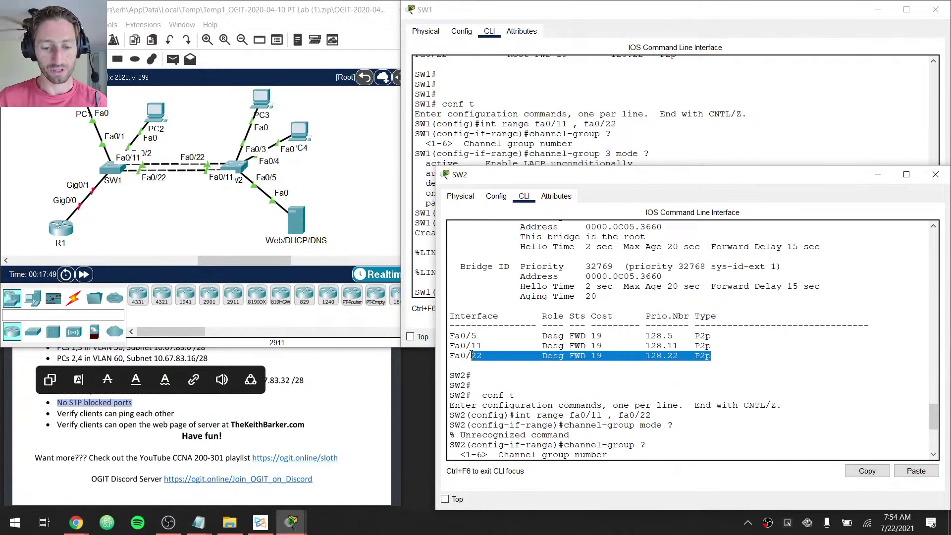
left_click(573, 99)
scroll(592, 233, "up", 4)
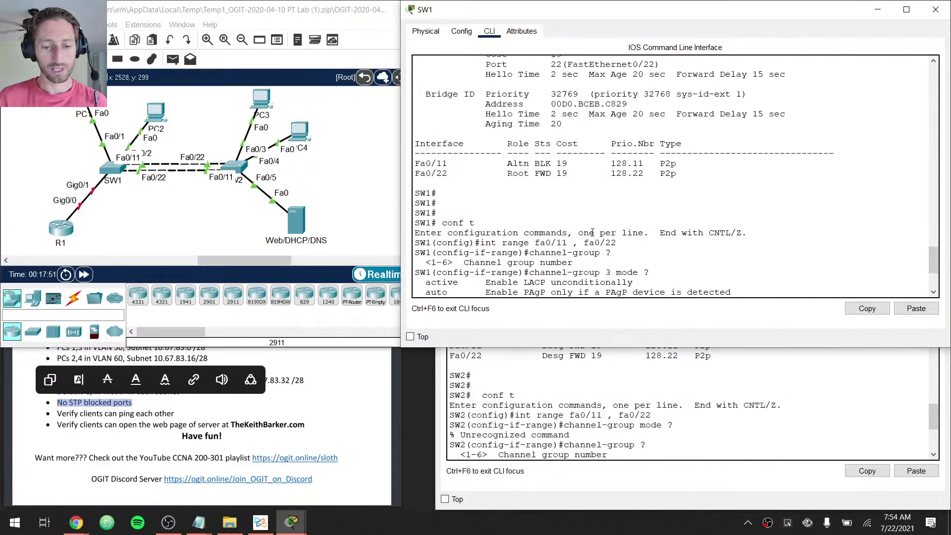
left_click_drag(478, 187, 416, 163)
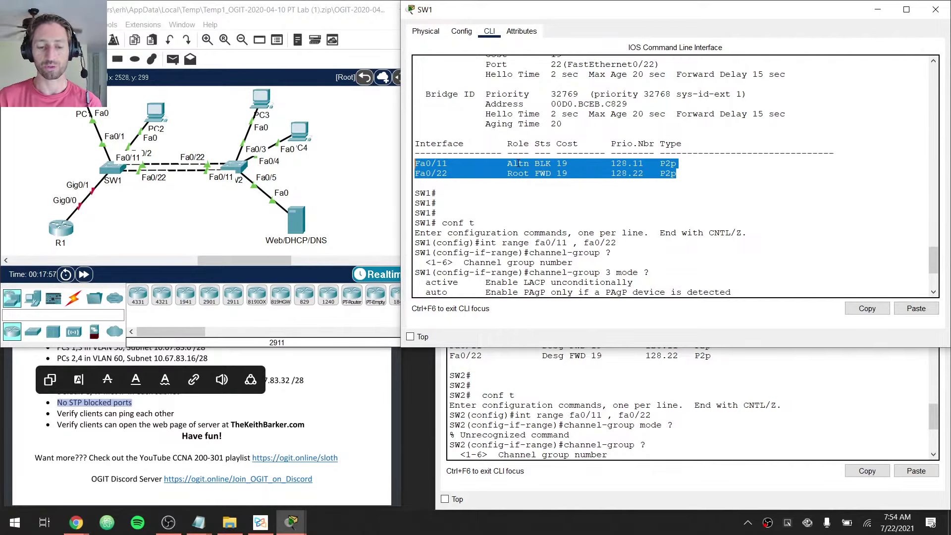
Leave configuration mode on SW1 and run show span vlan 1 to check the role and status of Po3
type("on")
key("Return")
key("ctrl+z")
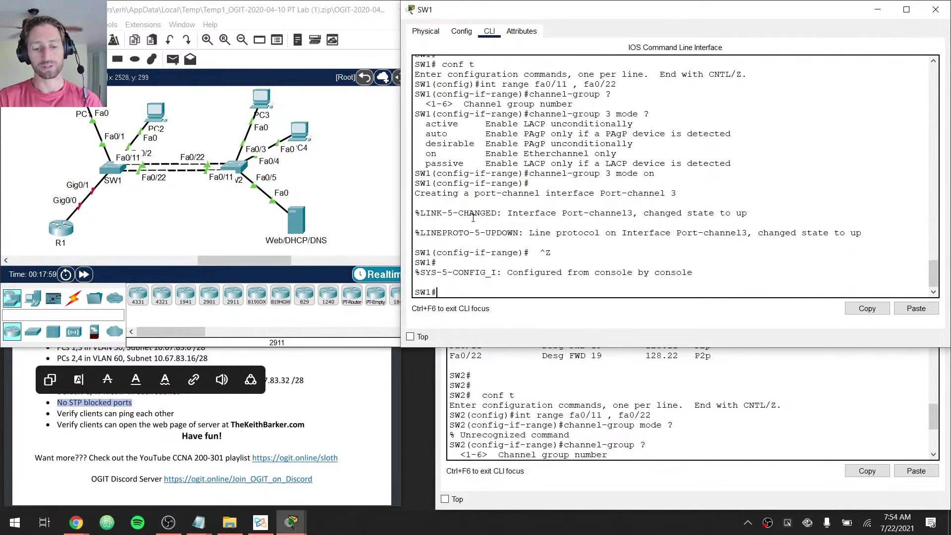
type("show span vlan 1")
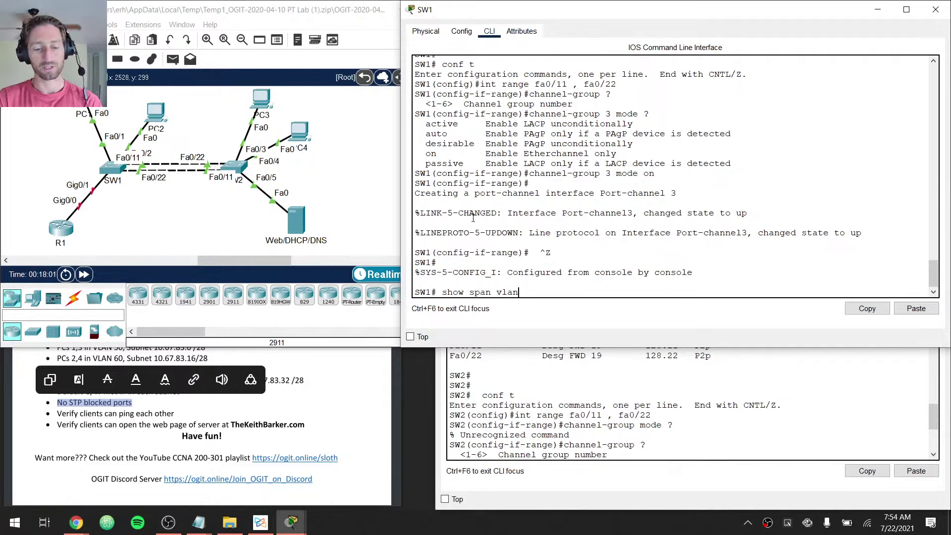
key("Return")
key("Return")
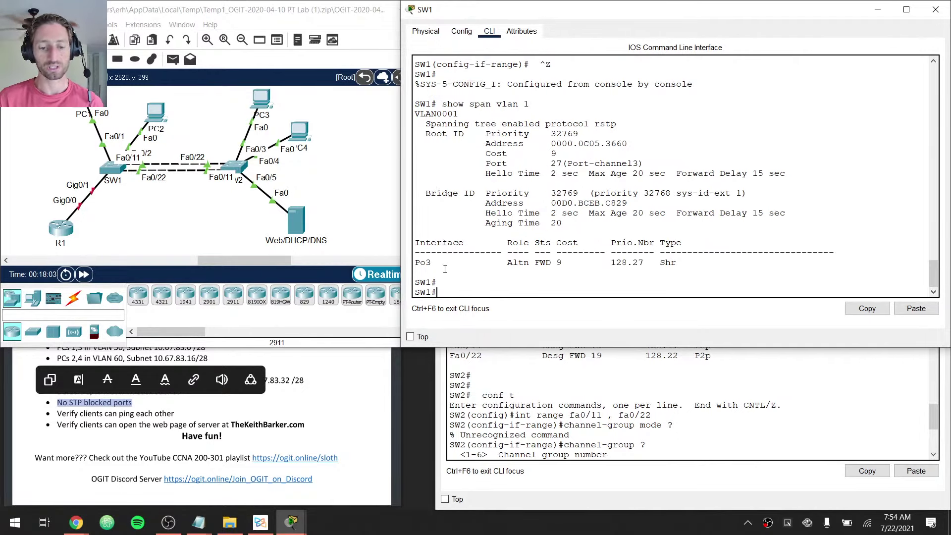
double_click(422, 263)
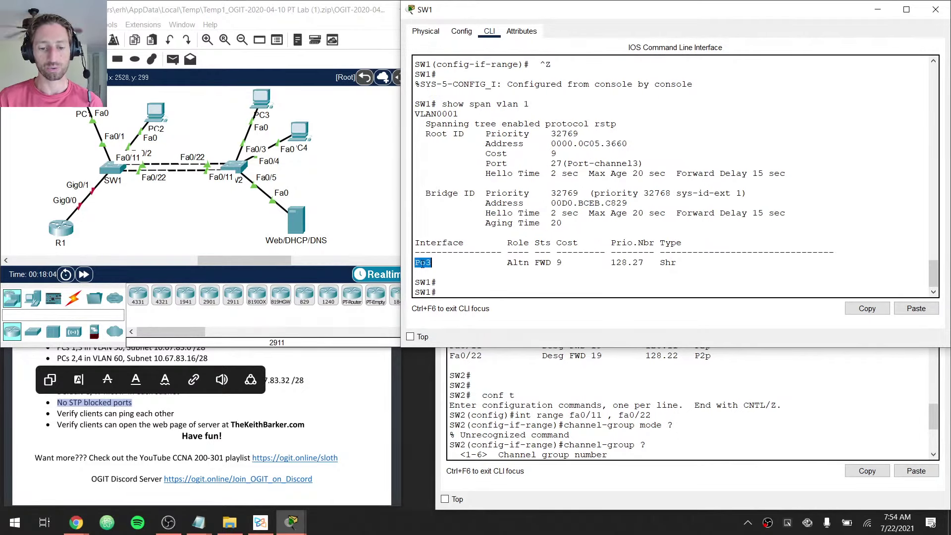
double_click(517, 262)
left_click(539, 287)
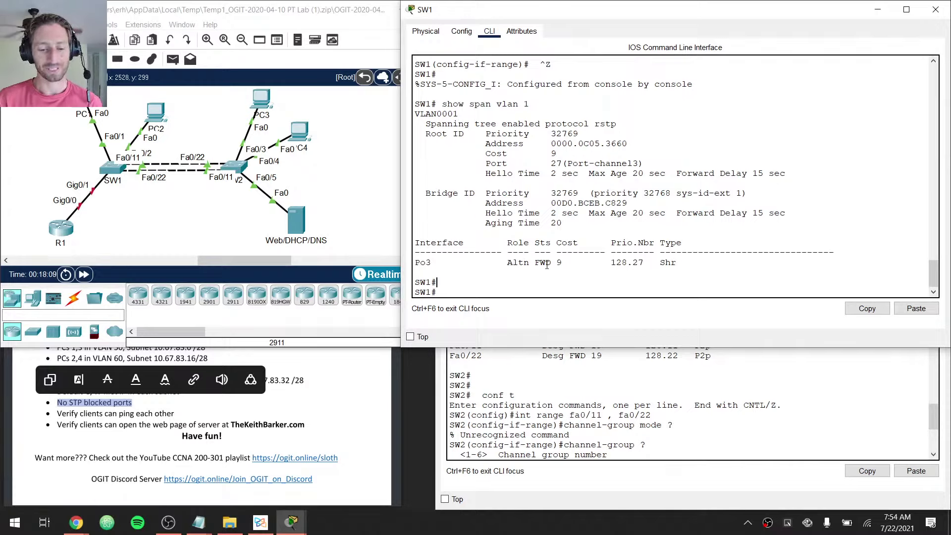
double_click(545, 264)
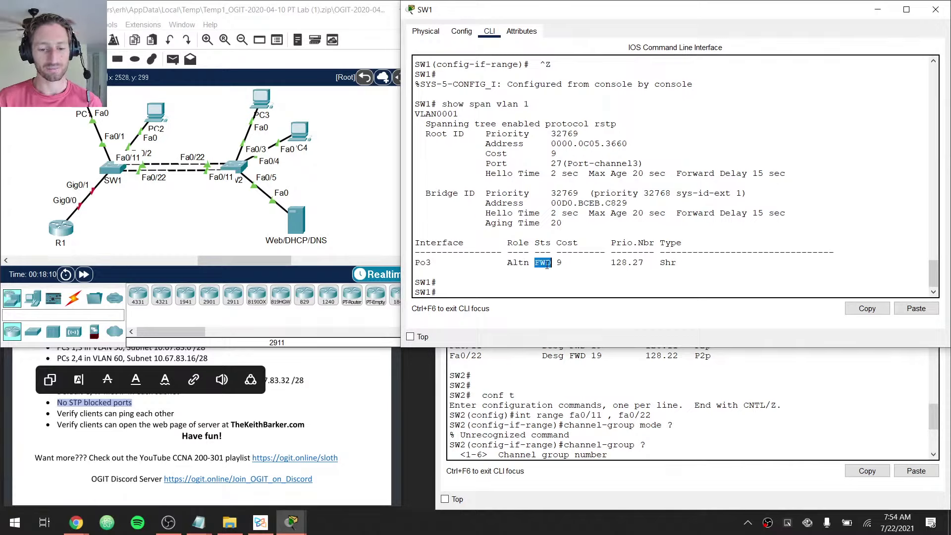
left_click(744, 238)
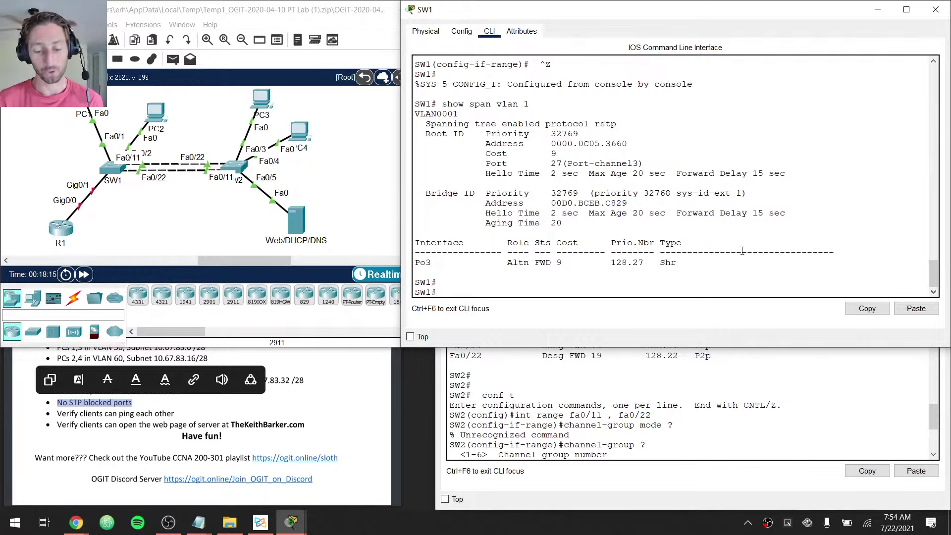
Save SW2's running configuration with wr mem
left_click(665, 377)
key("Return")
key("Return")
key("Return")
key("Return")
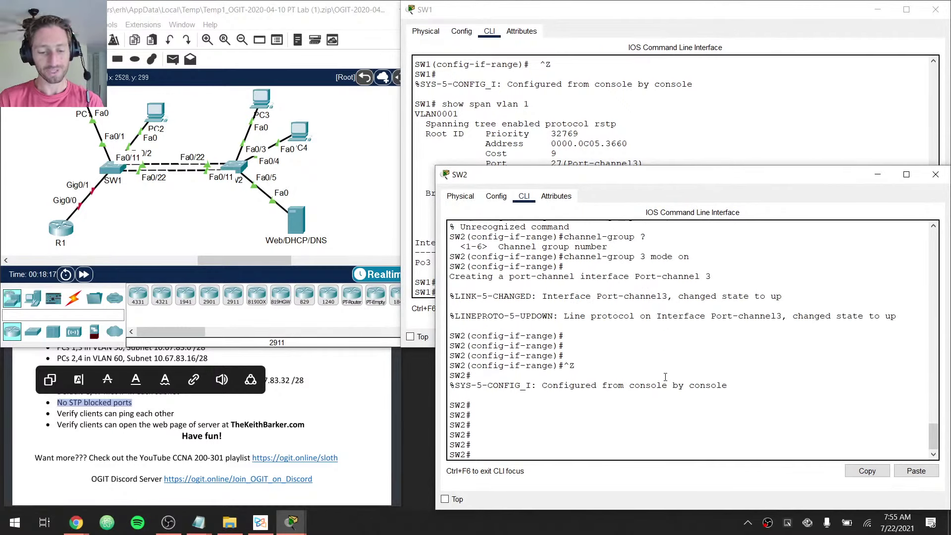
type("wr mem")
key("Return")
Save SW1's running configuration with wr mem
left_click(638, 128)
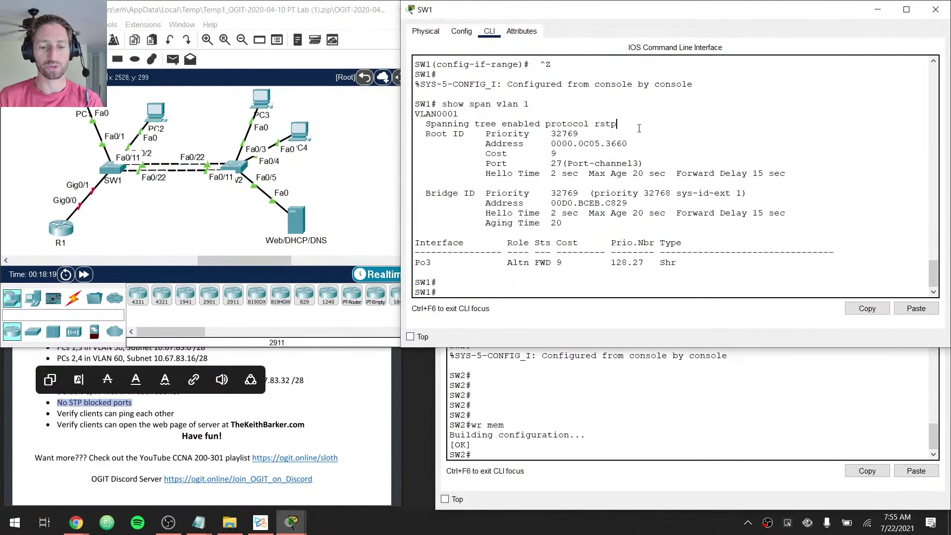
type("wr mem")
key("Return")
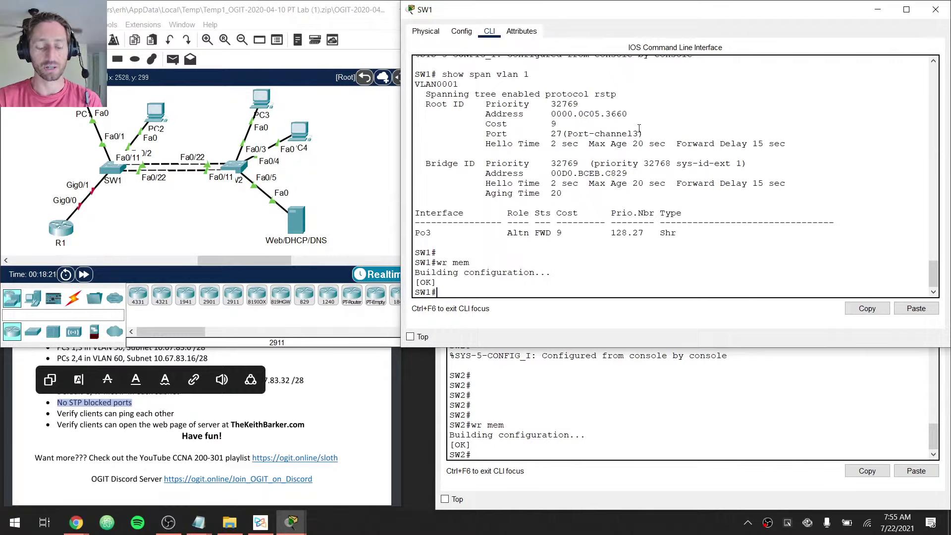
type("show run")
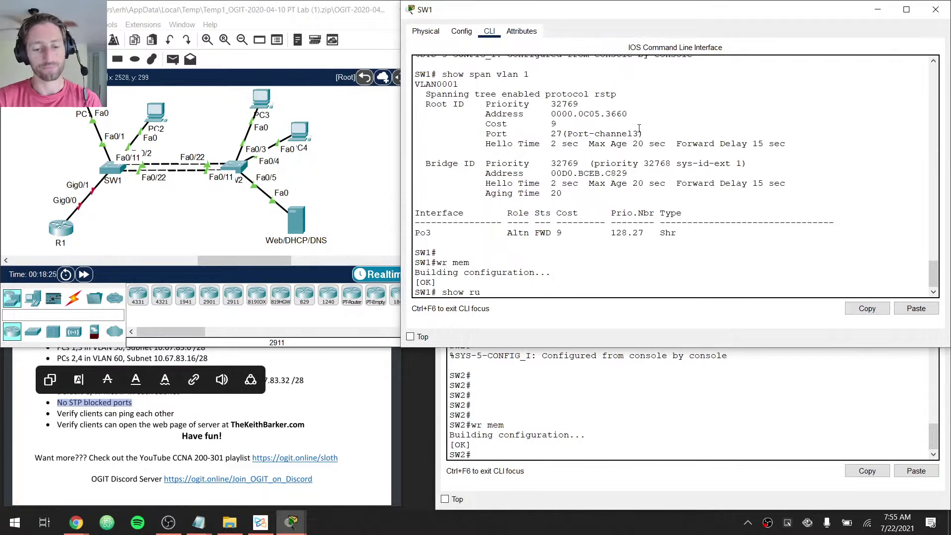
key("BackSpace")
key("BackSpace")
key("BackSpace")
key("BackSpace")
key("BackSpace")
key("BackSpace")
key("BackSpace")
type("conf t")
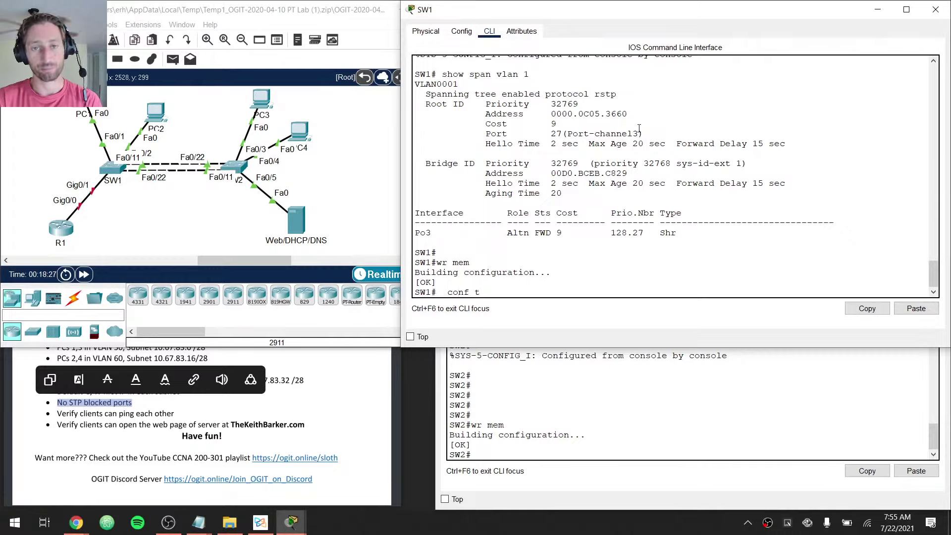
key("Return")
type("int po3")
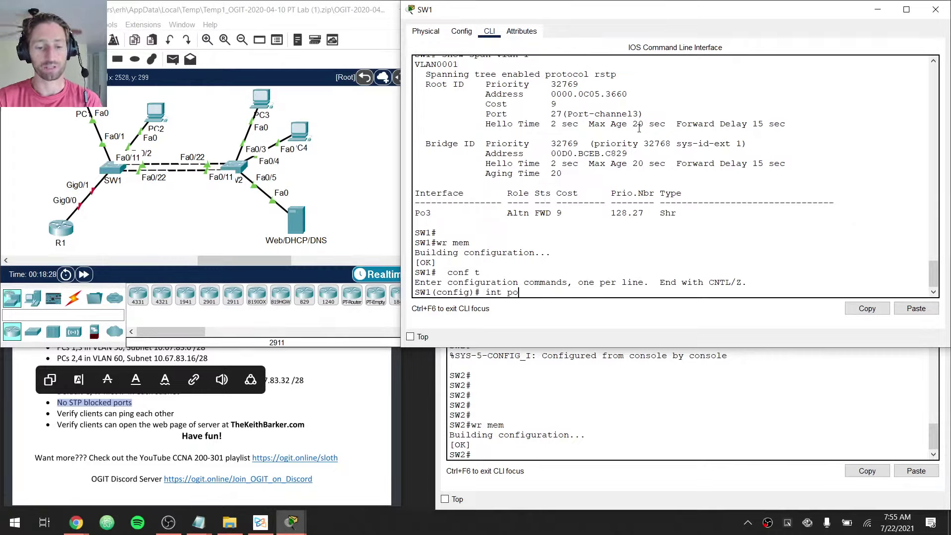
key("Return")
key("ctrl+z")
key("Return")
key("Return")
key("Return")
key("Return")
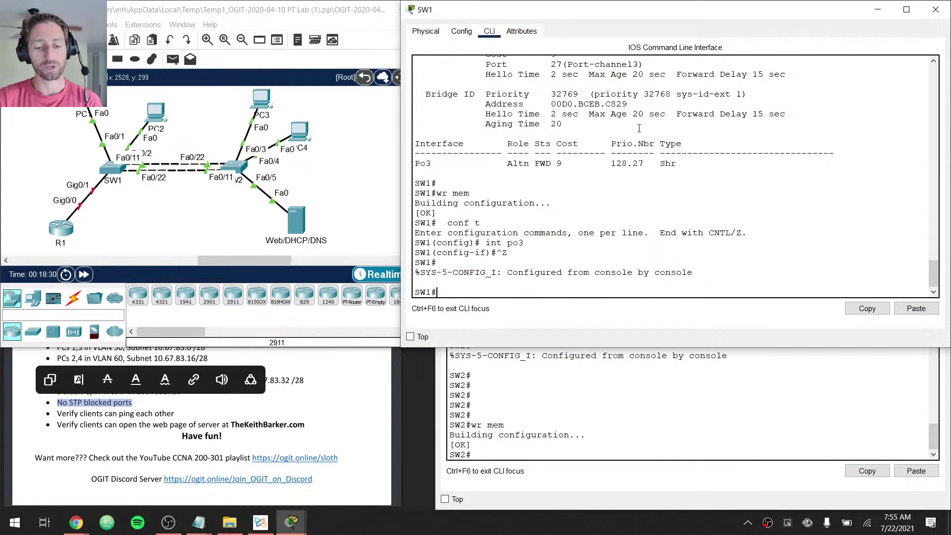
Run show run on SW1 and examine the configuration of Port-channel3, FastEthernet0/11 and FastEthernet0/22
type("show run")
key("Return")
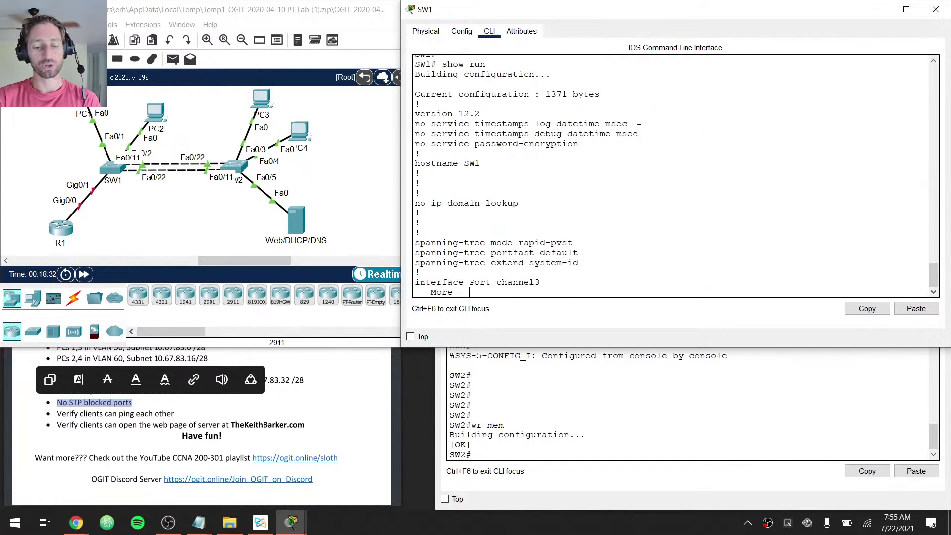
key("space")
scroll(615, 145, "up", 2)
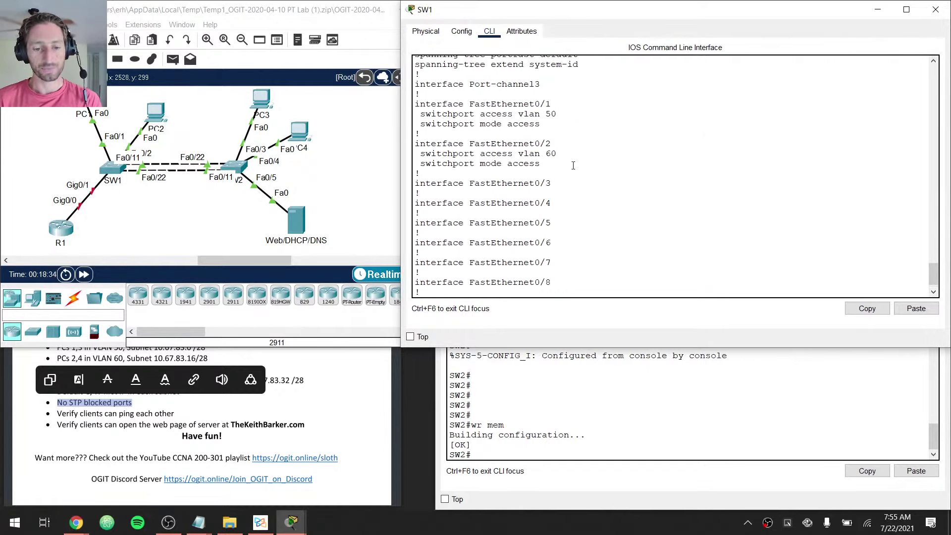
left_click_drag(415, 103, 424, 113)
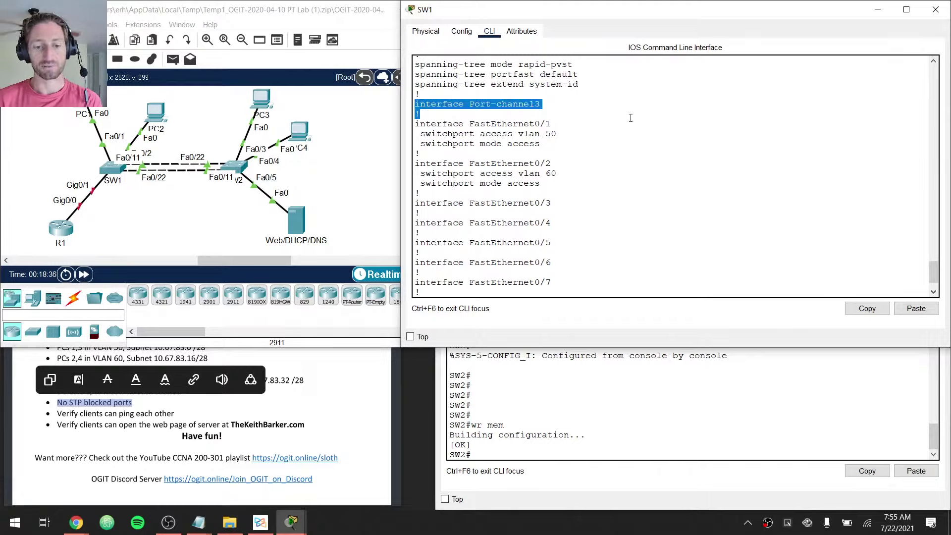
scroll(559, 178, "down", 1)
key("space")
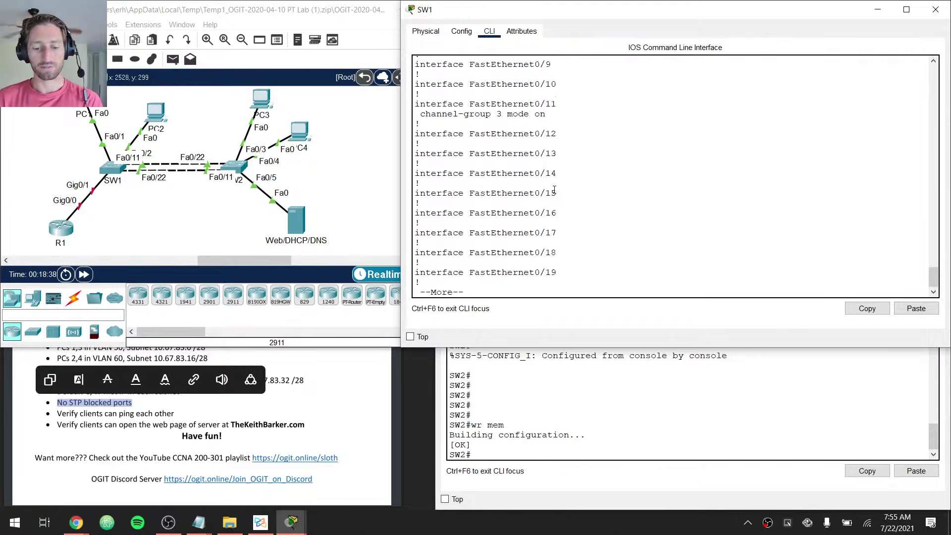
left_click_drag(416, 103, 419, 124)
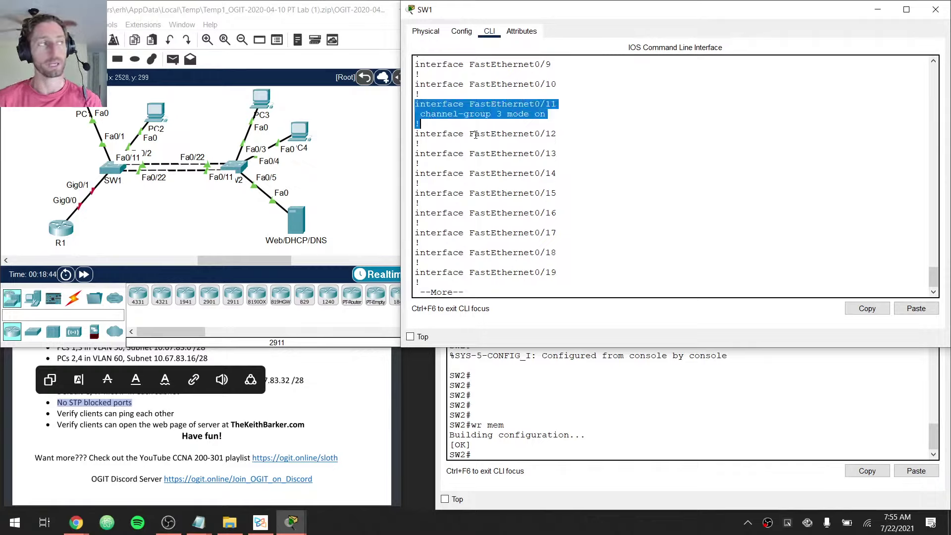
key("space")
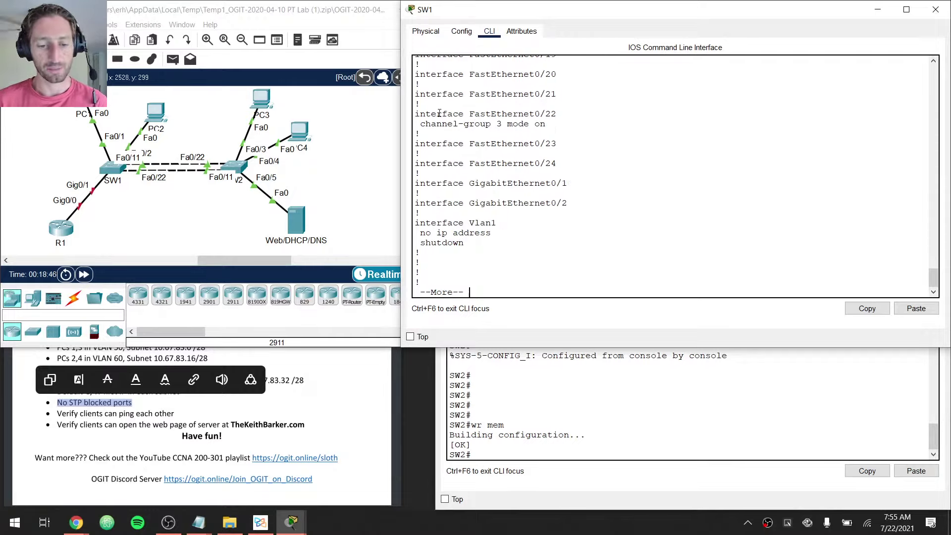
left_click_drag(420, 114, 419, 135)
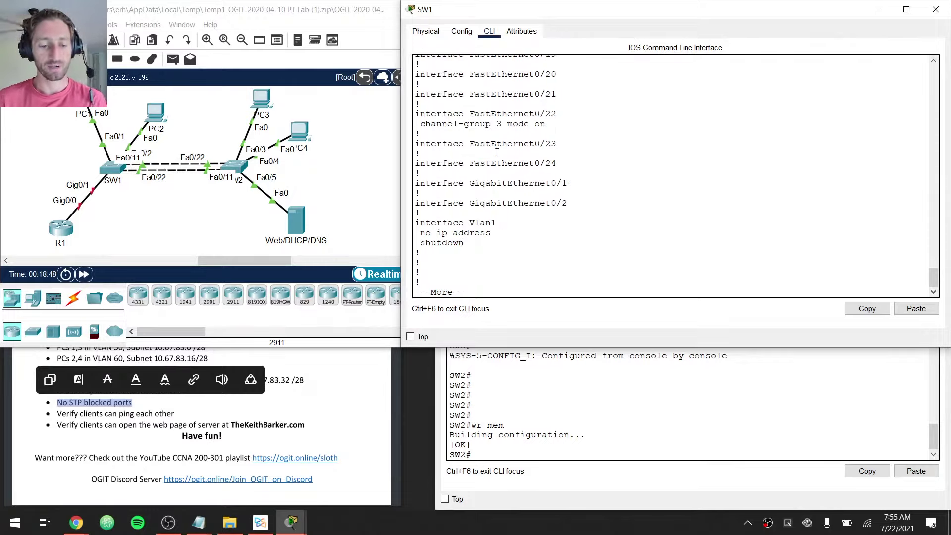
Configure interface po3 on SW1 with switchport mode trunk and return to privileged EXEC mode
type("conf t")
key("Return")
type("int po3")
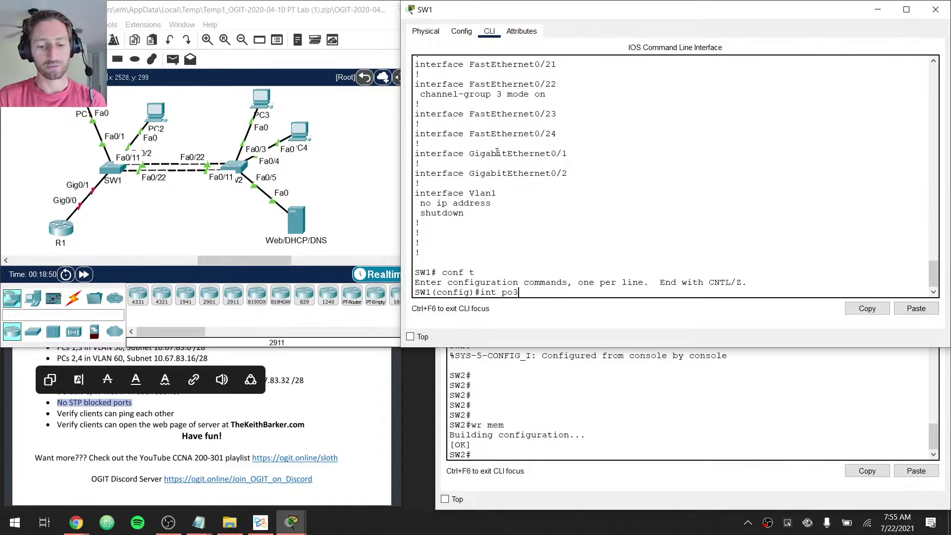
key("Return")
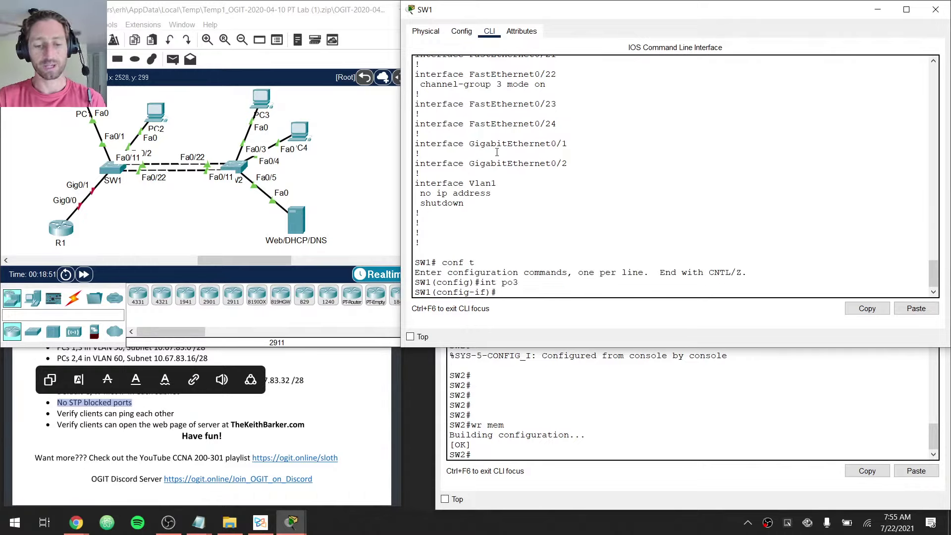
type("switchport")
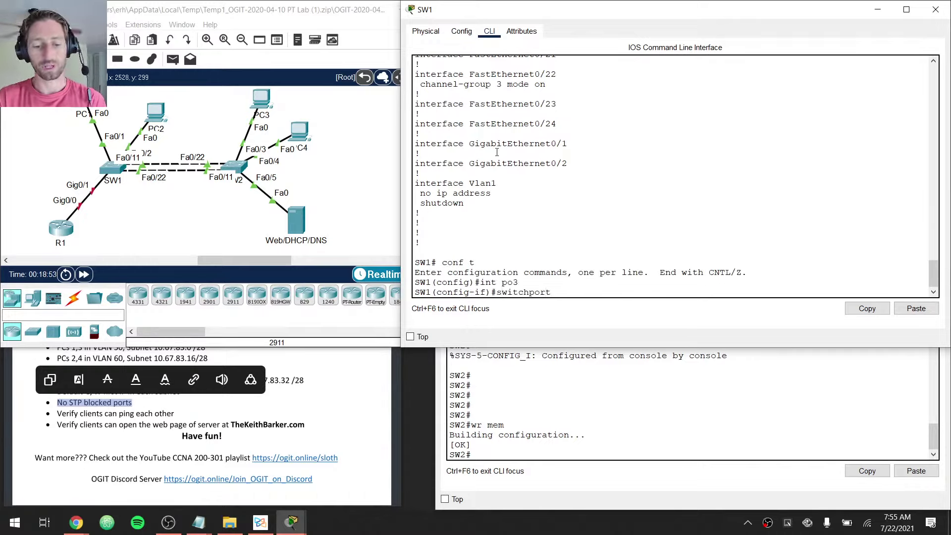
type(" mode trunk")
key("Return")
key("ctrl+z")
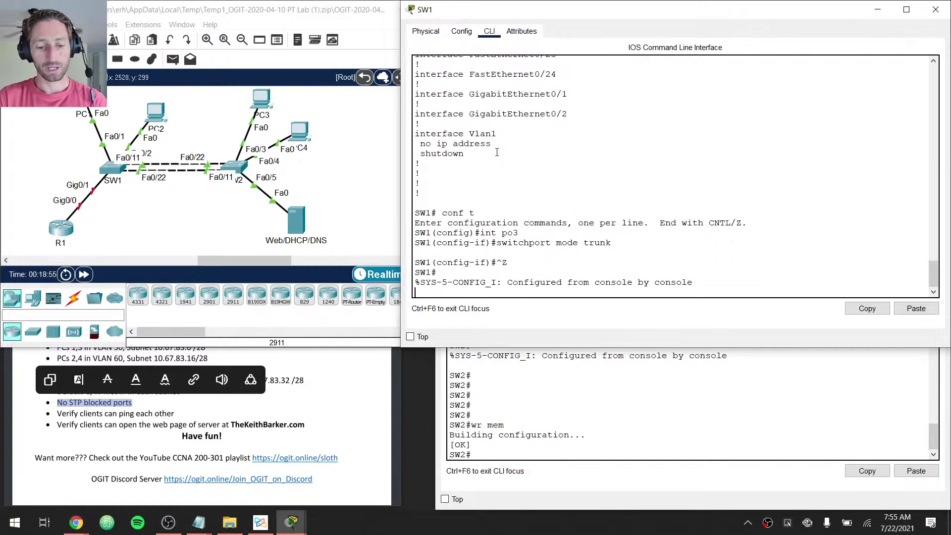
key("Return")
Run show run on SW1 again to check the trunk and channel-group lines under FastEthernet0/11 and FastEthernet0/22
type("show run")
key("Return")
key("space")
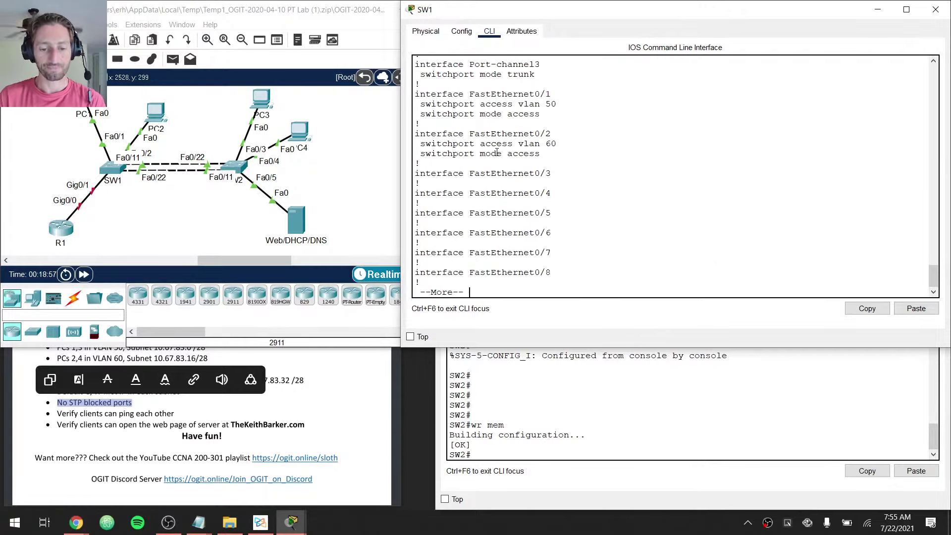
key("space")
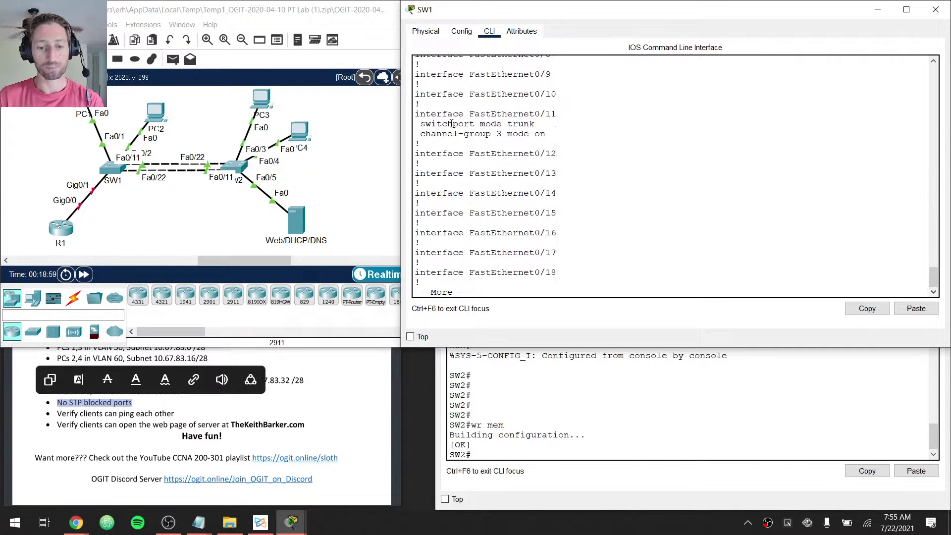
left_click_drag(416, 123, 589, 129)
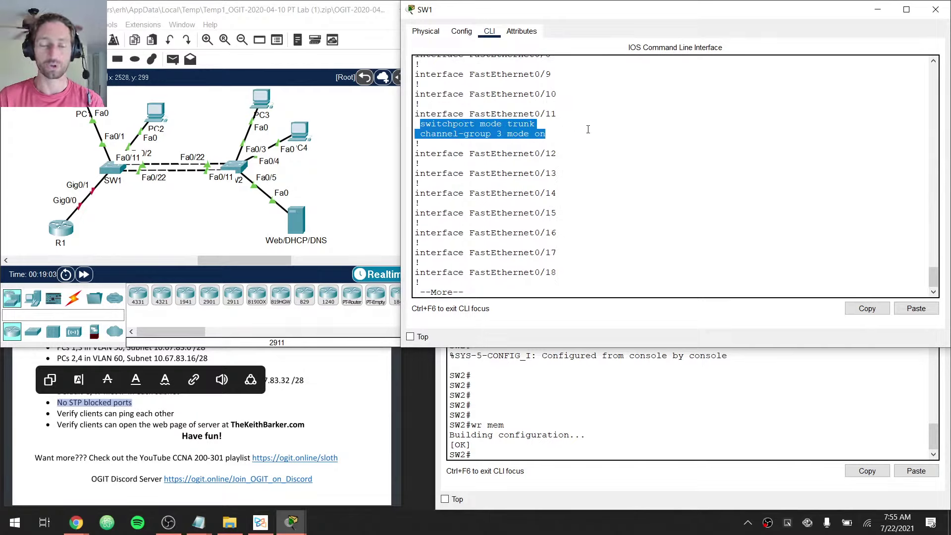
key("space")
left_click_drag(546, 154, 432, 129)
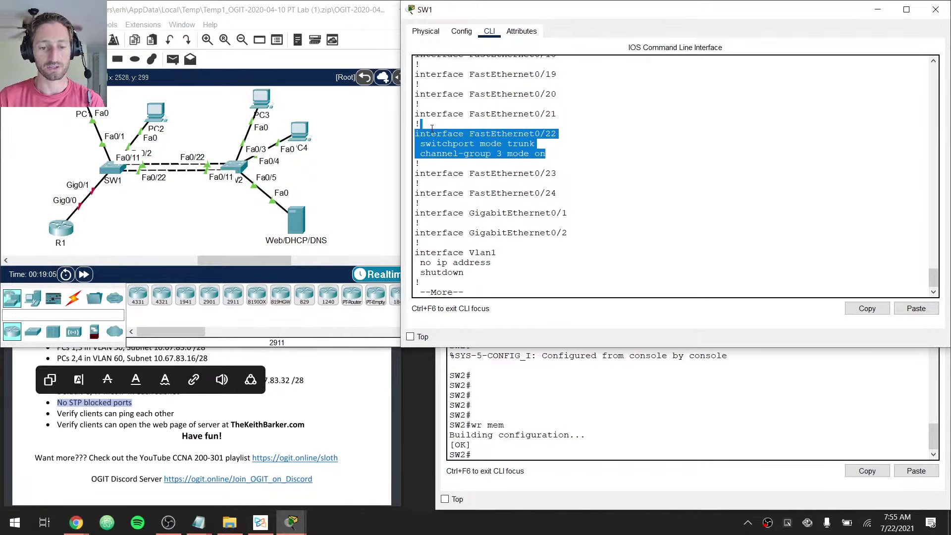
key("q")
key("Return")
key("Return")
key("Return")
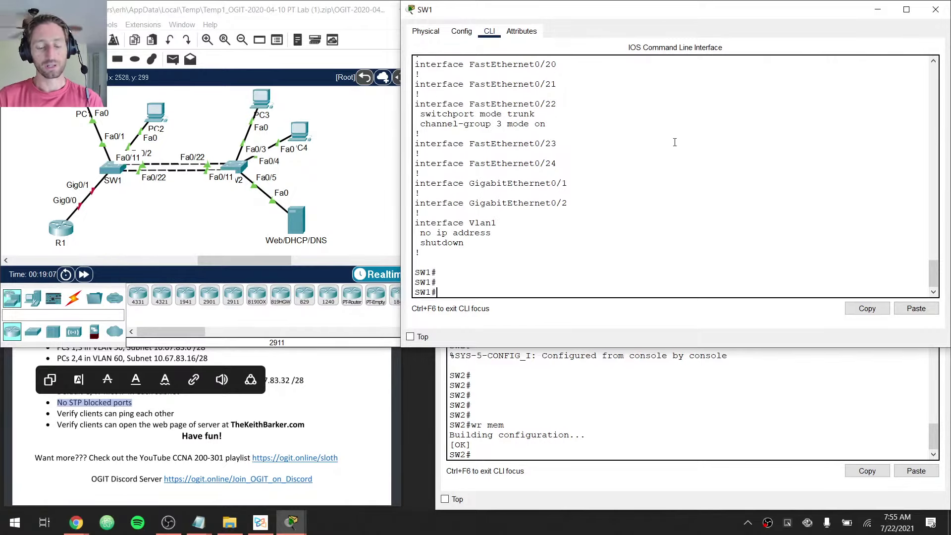
Run show int trunk on SW1 and check the trunk entry for Po3
type("show in")
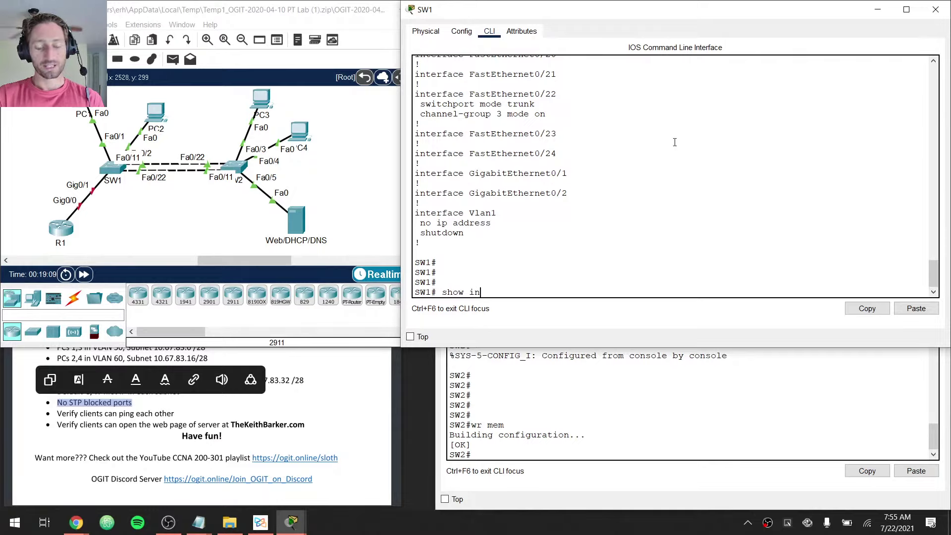
type("t trunk")
key("Return")
key("Return")
key("Return")
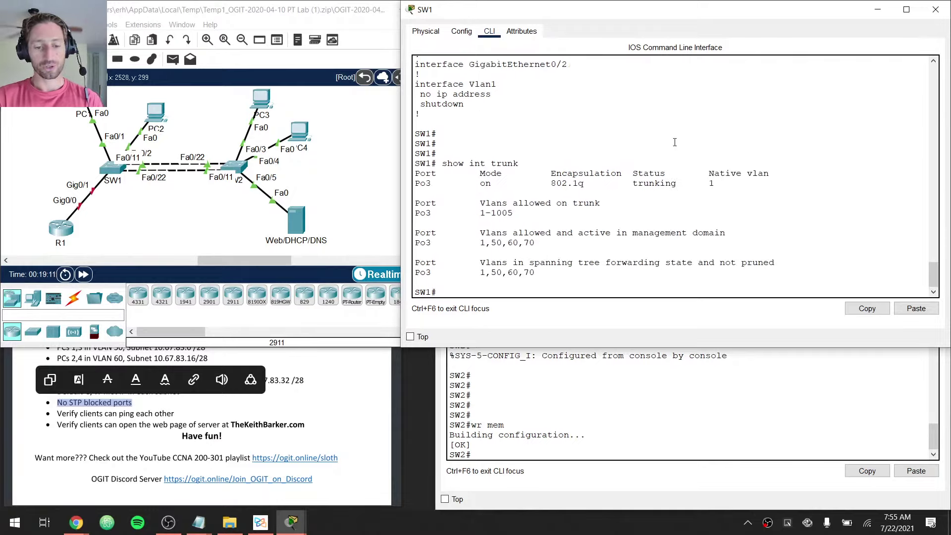
double_click(424, 167)
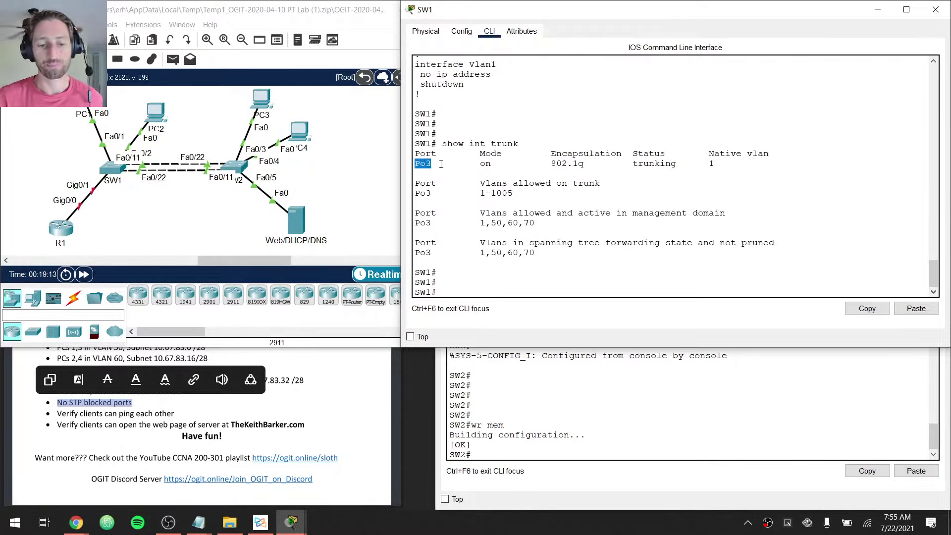
Set port-channel interface Po3 on SW2 to trunk mode with switchport mode trunk
left_click_drag(478, 164, 492, 164)
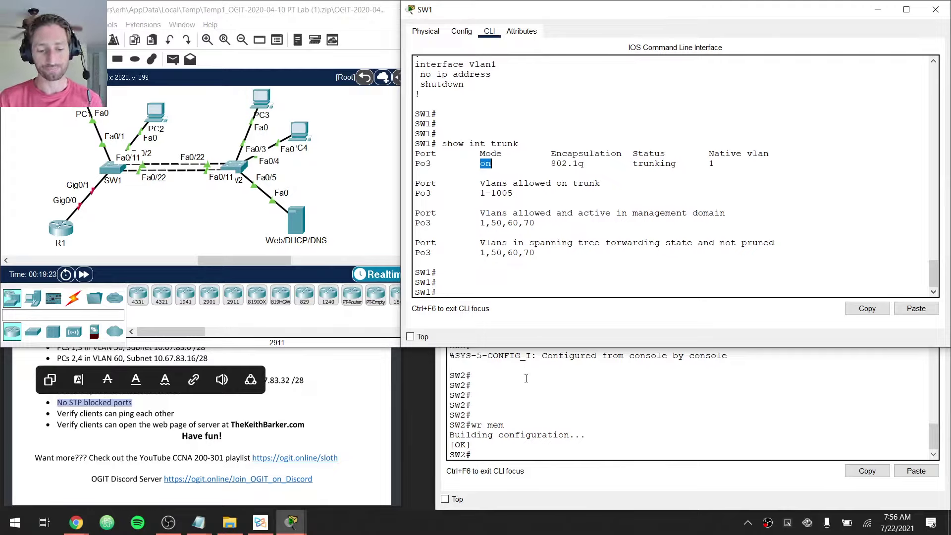
left_click(535, 396)
type("conf t")
key("Return")
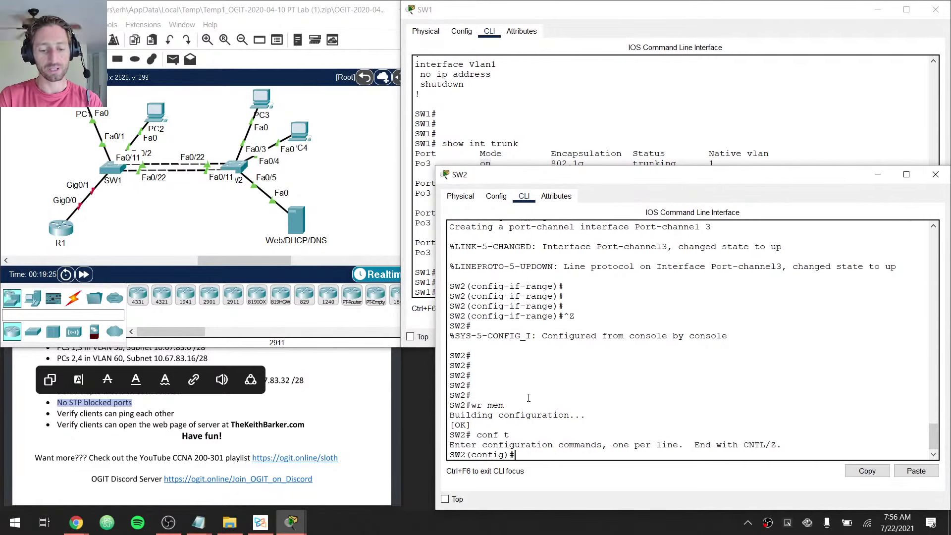
type("int po3")
key("Return")
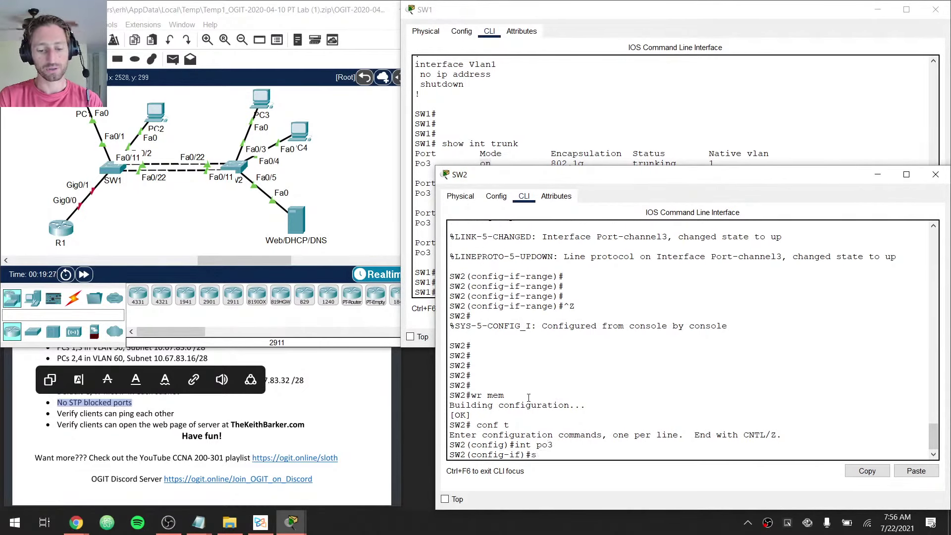
type("swi")
key("Tab")
type("mode trunk")
key("Return")
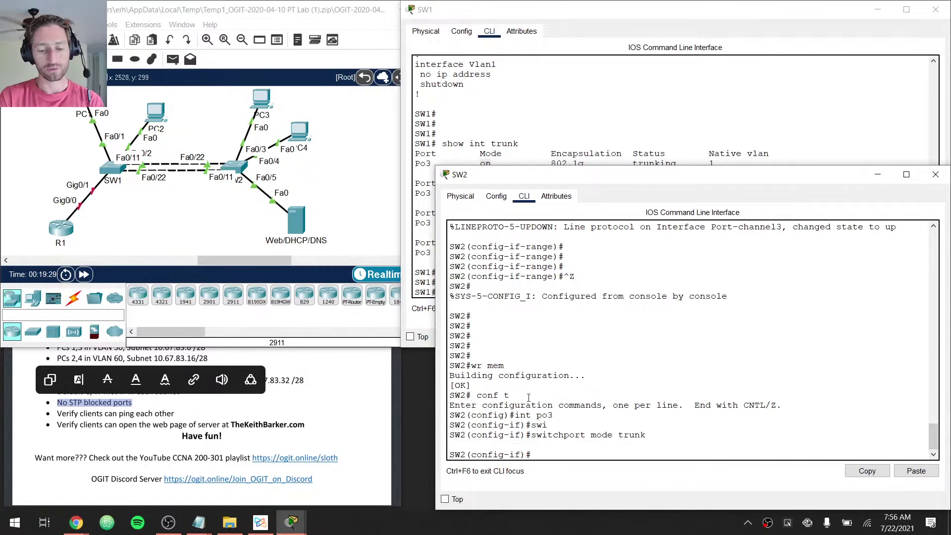
Leave configuration mode on SW2 and save its configuration with wr mem
key("ctrl+z")
key("Return")
type("wr mem")
key("Return")
Check the trunk status and allowed VLANs on SW2 with show int trunk
type("sho")
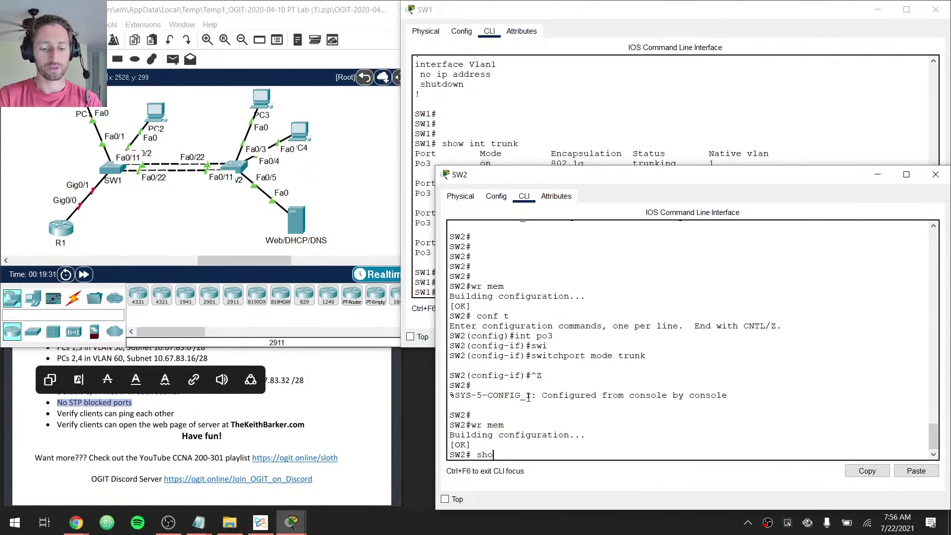
type("w int trunk")
key("Return")
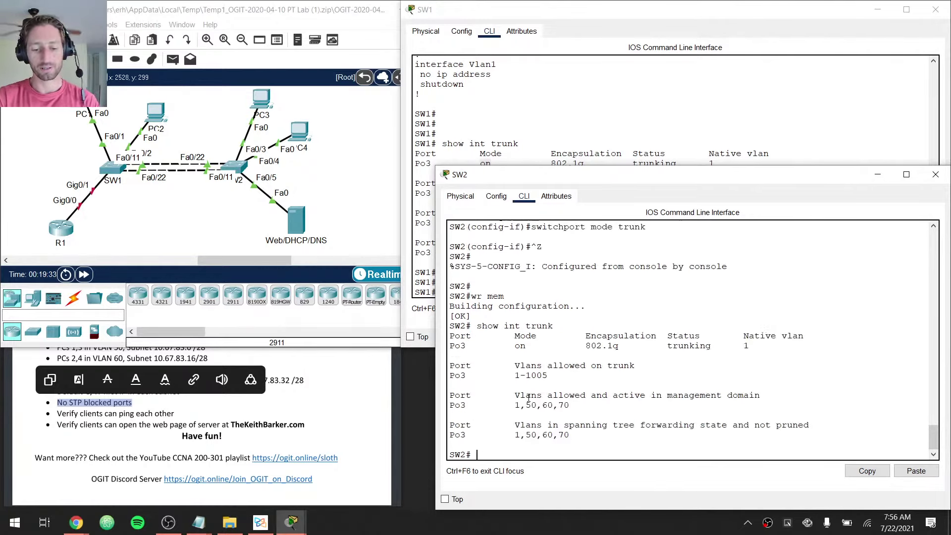
key("Return")
key("Return")
left_click_drag(569, 416, 477, 316)
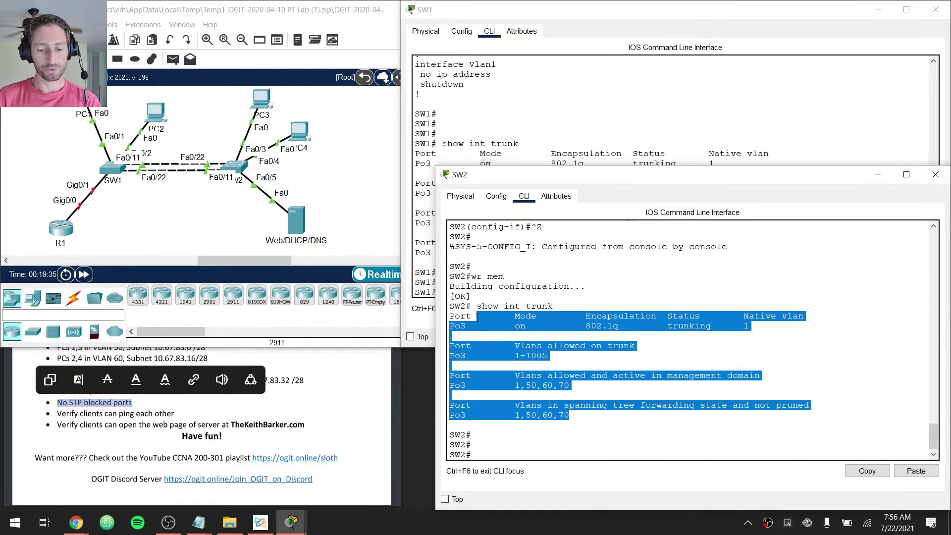
Check the spanning tree details for VLAN 1 on SW2 with show span vlan 1
type("show span vlan 1")
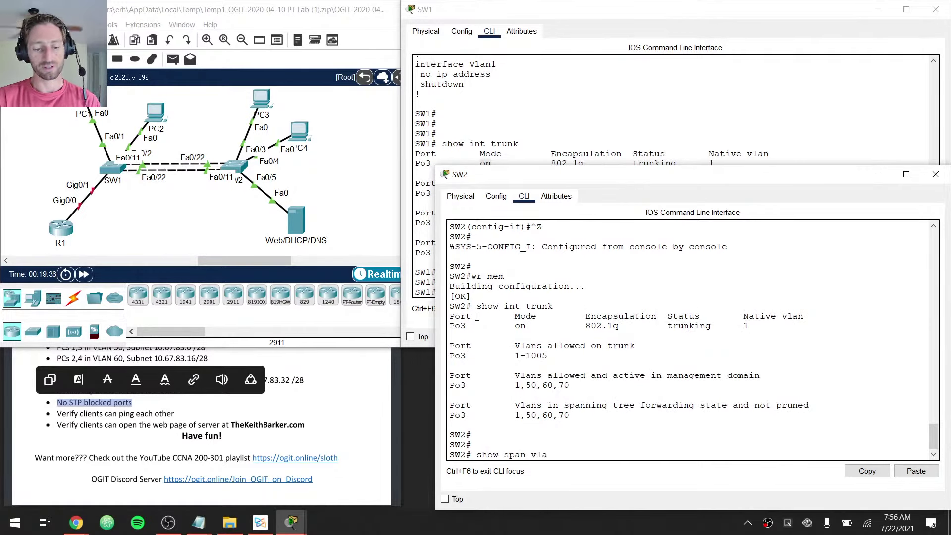
key("Return")
key("Return")
key("Return")
key("Return")
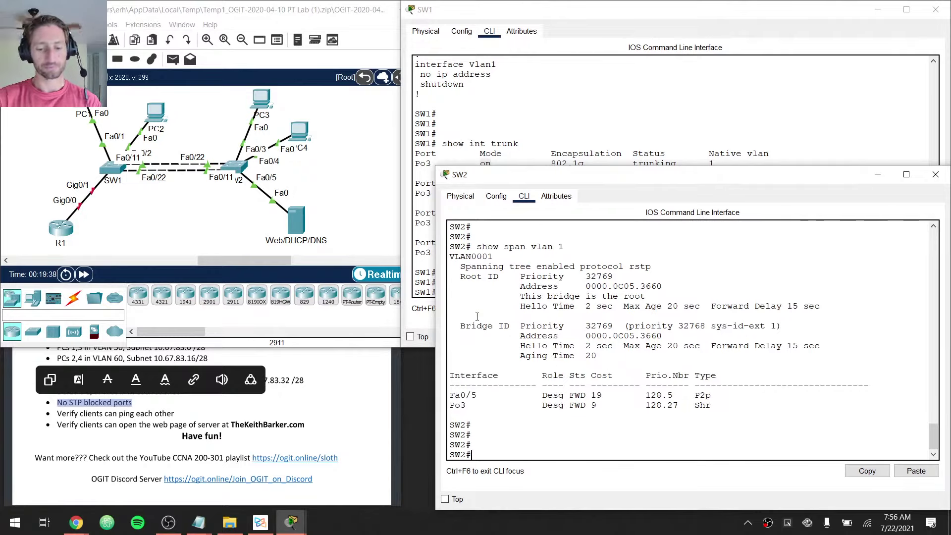
Check the spanning tree root and port roles for VLAN 1 on SW1 with show span vlan 1
left_click(610, 96)
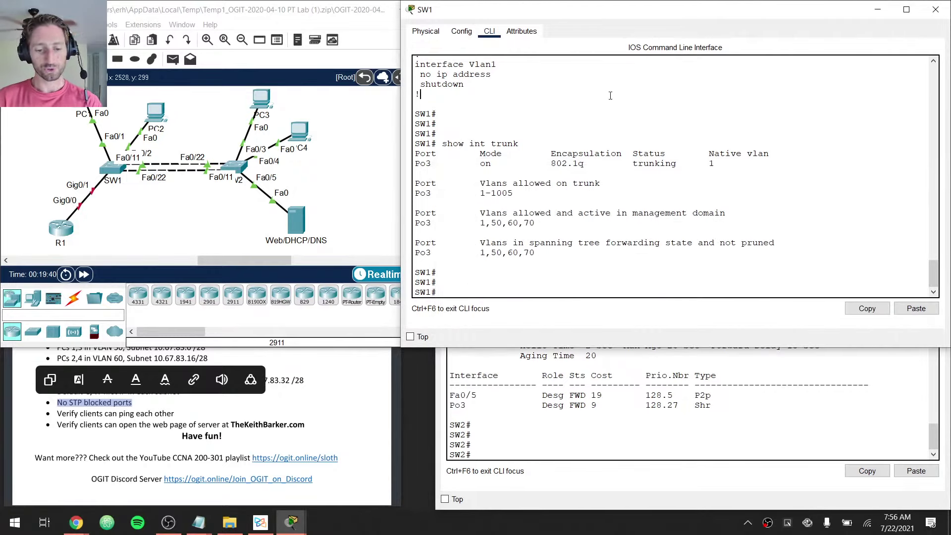
type("show span vlan 1")
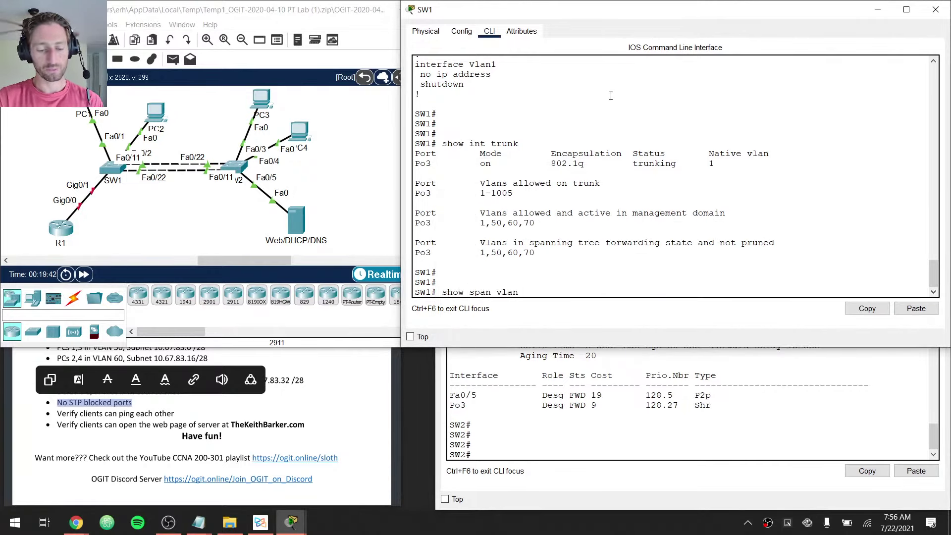
key("Return")
key("Return")
key("Return")
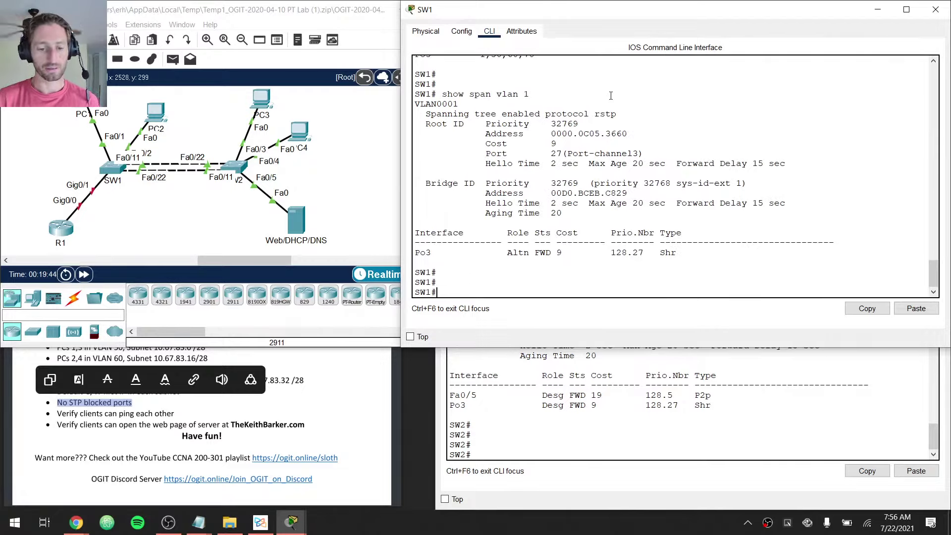
Check the spanning tree details for VLAN 50 on SW1 with show span vlan 50
key("Up")
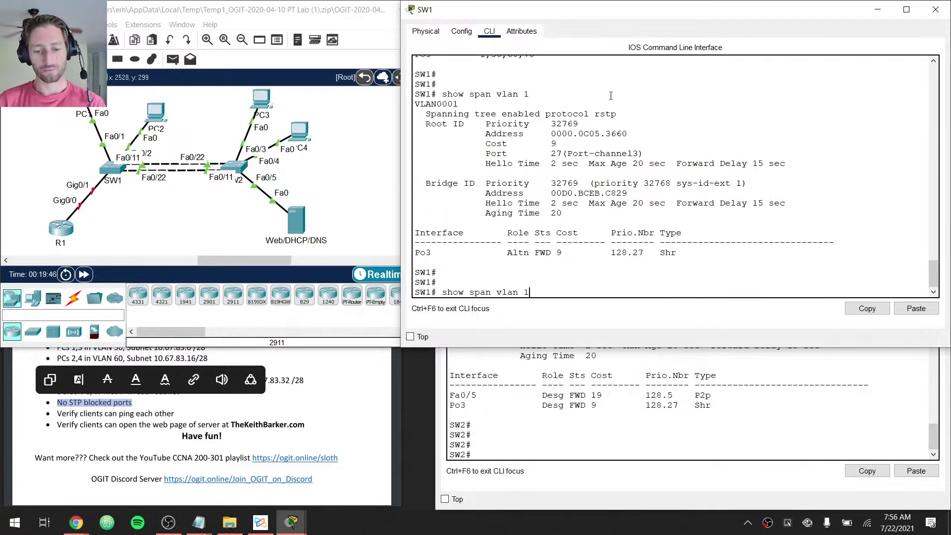
key("BackSpace")
type("50")
key("Return")
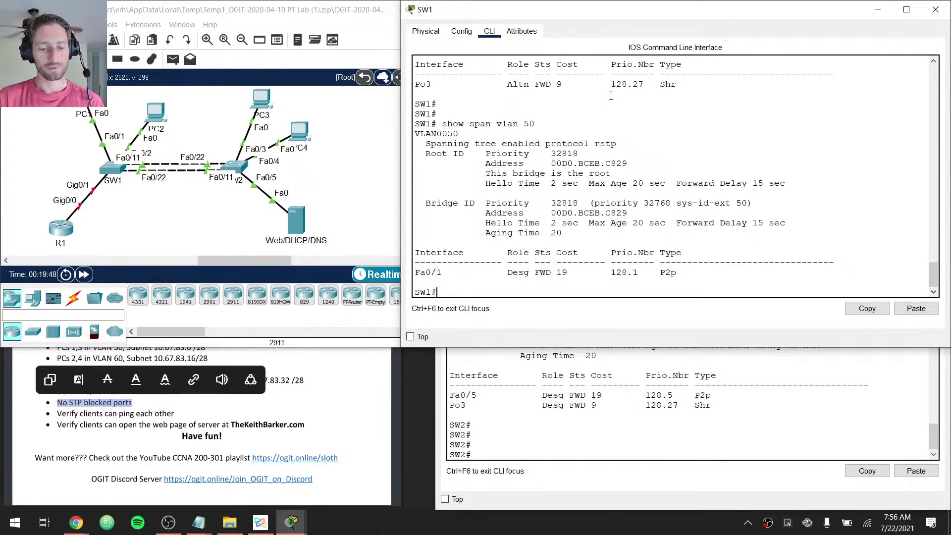
key("Return")
key("Return")
Run show span vlan 50 on SW2 and compare its output with the VLAN 50 output on SW1
left_click(572, 423)
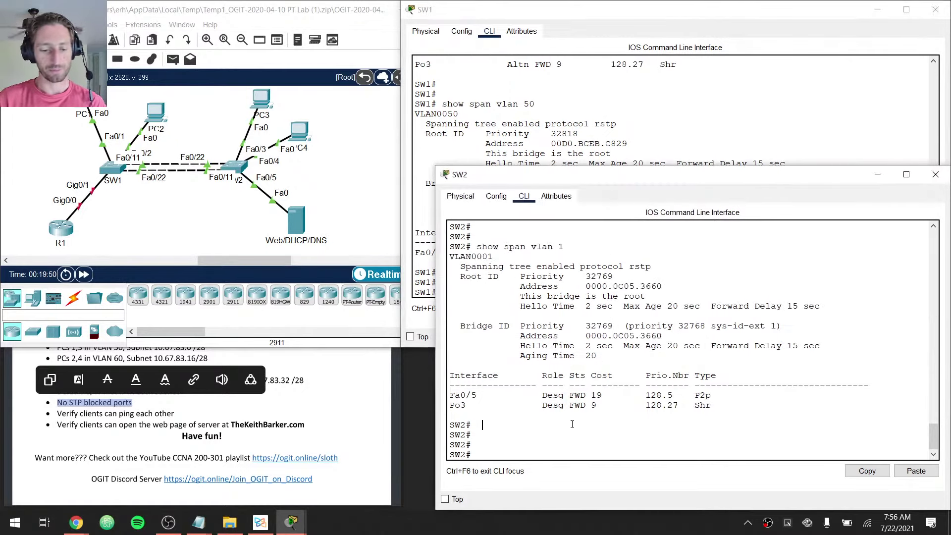
type("show span vlan 50")
key("Return")
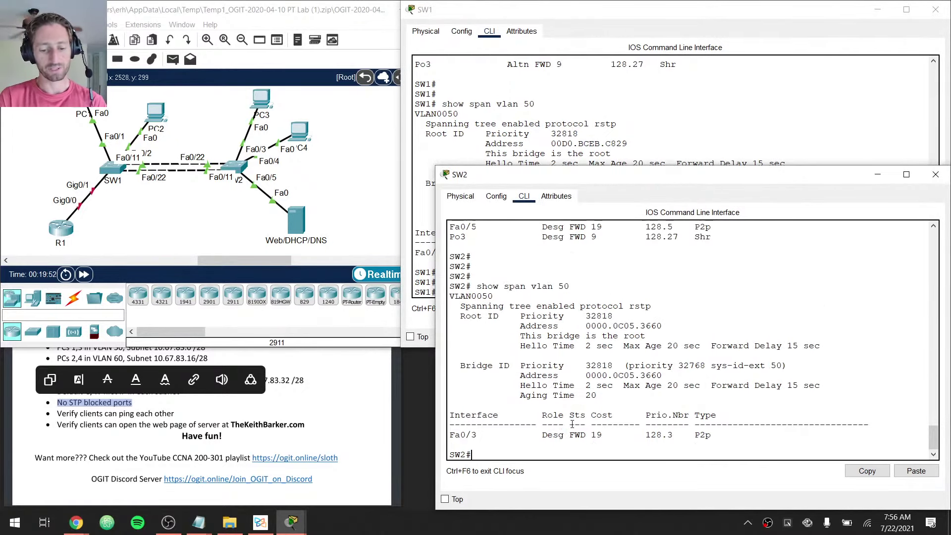
left_click(637, 140)
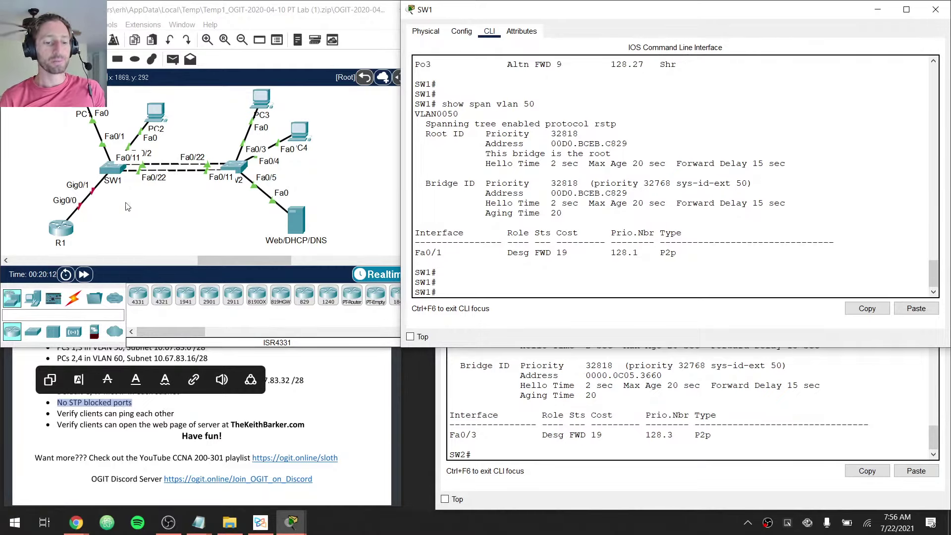
left_click(265, 202)
left_click(265, 202)
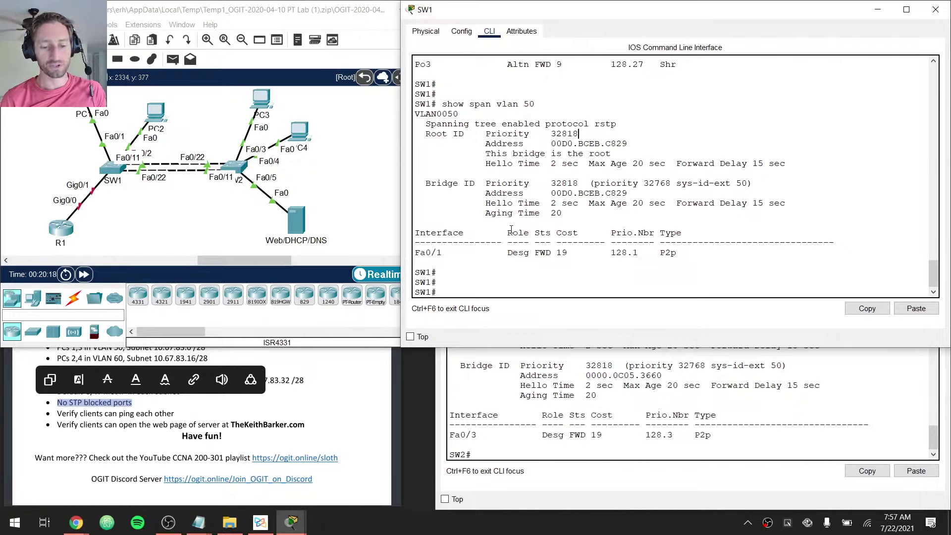
List the interface status on SW2 with show int status and examine the VLANs of ports Fa0/3 to Fa0/5
left_click(577, 381)
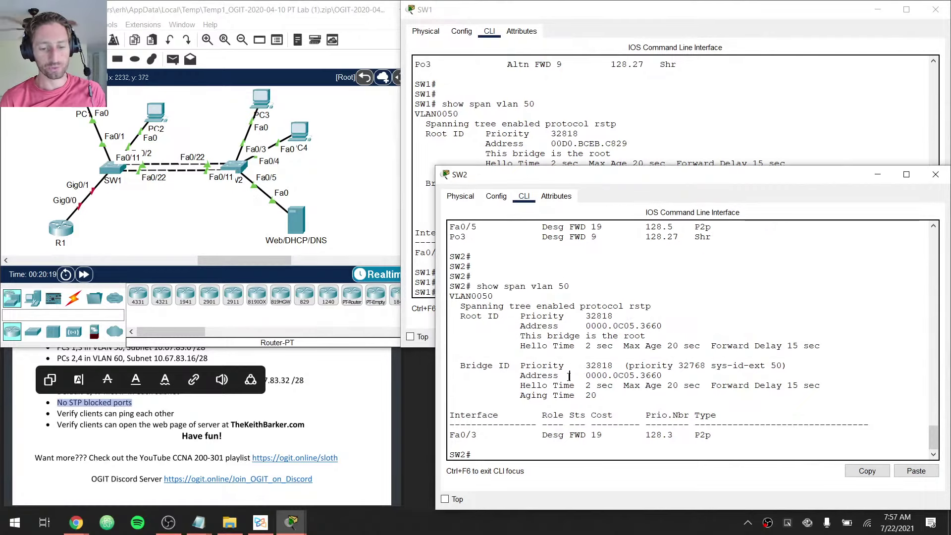
type("w")
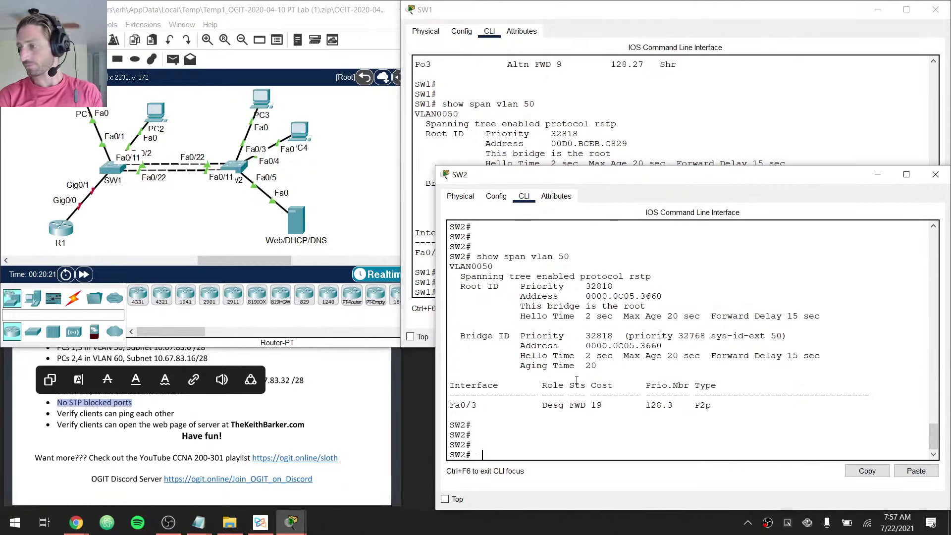
type("show int status")
key("Return")
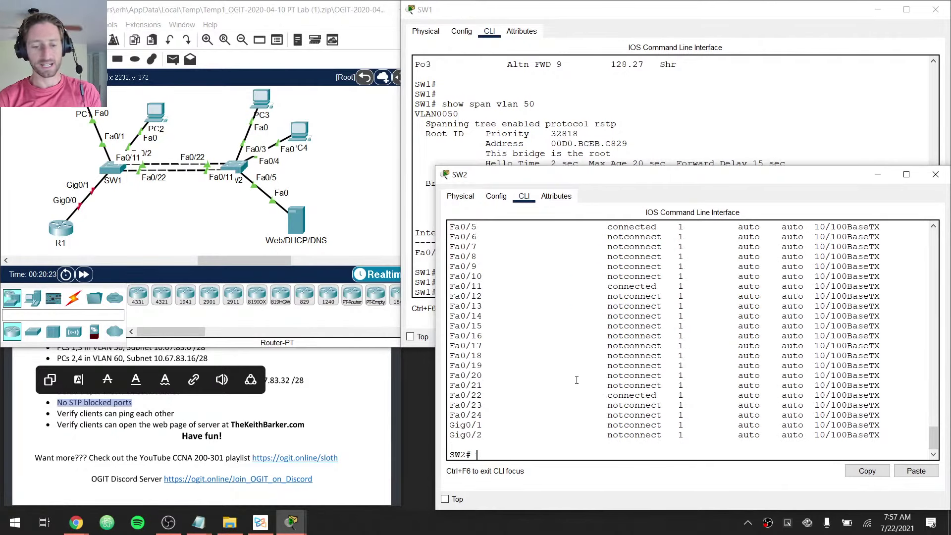
scroll(577, 293, "up", 2)
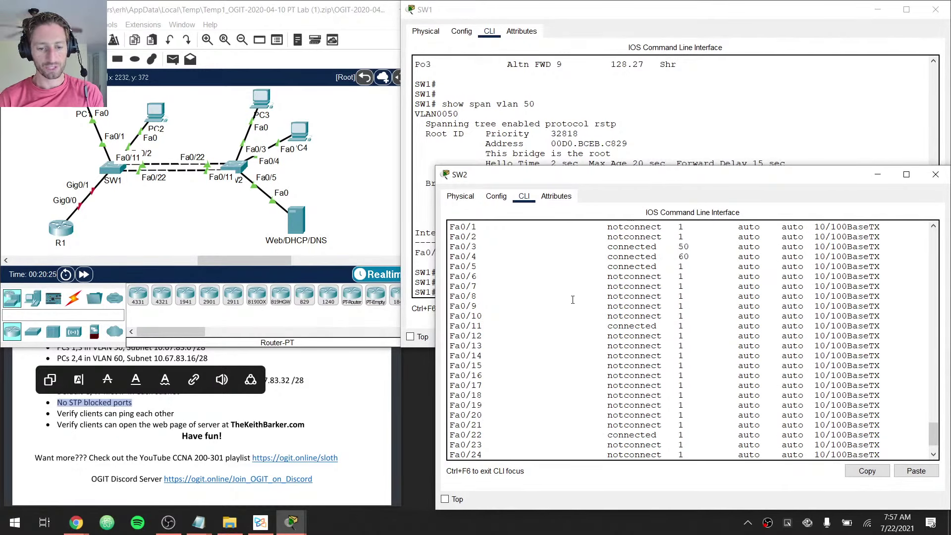
left_click_drag(474, 244, 734, 258)
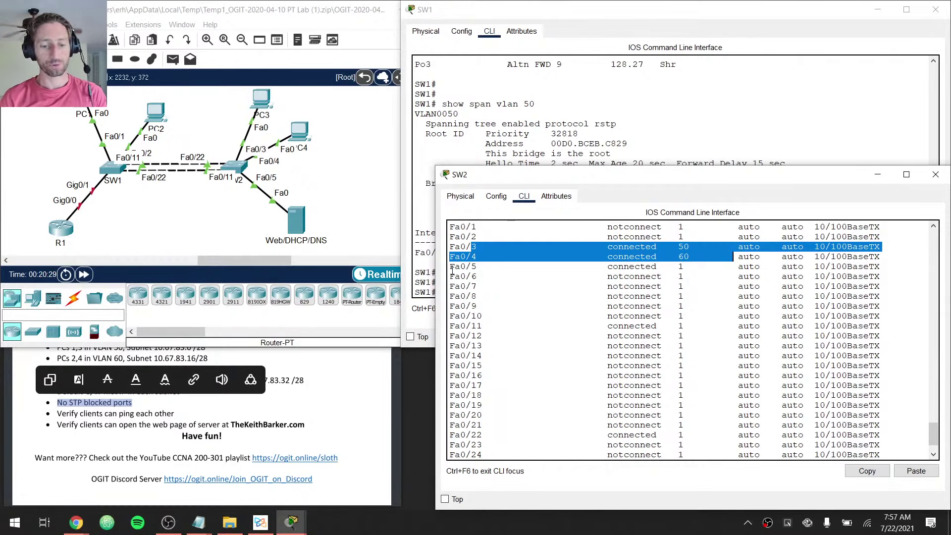
left_click_drag(451, 270, 716, 266)
key("ctrl")
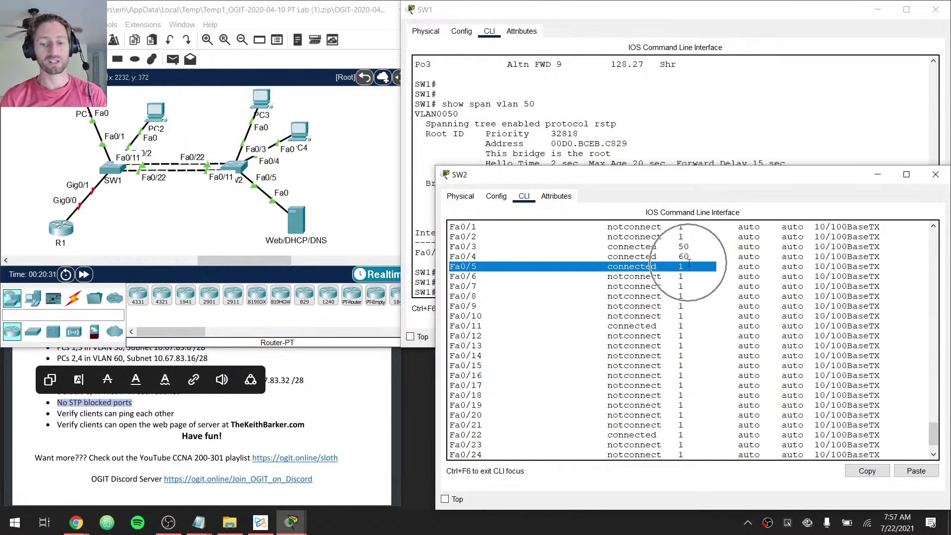
key("ctrl")
key("ctrl")
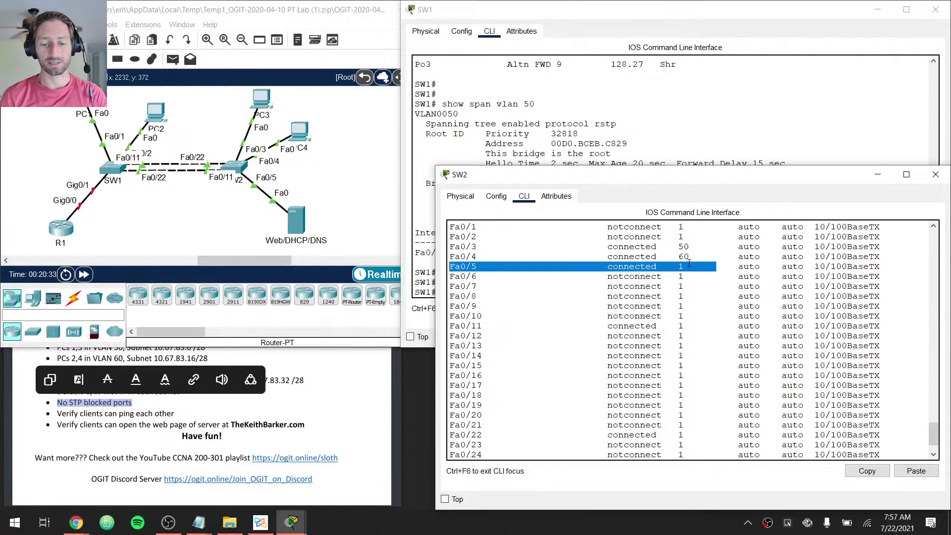
Enter interface Fa0/5 on SW2 and set it to access mode with switchport mode access
type("conf t")
key("Return")
type("in")
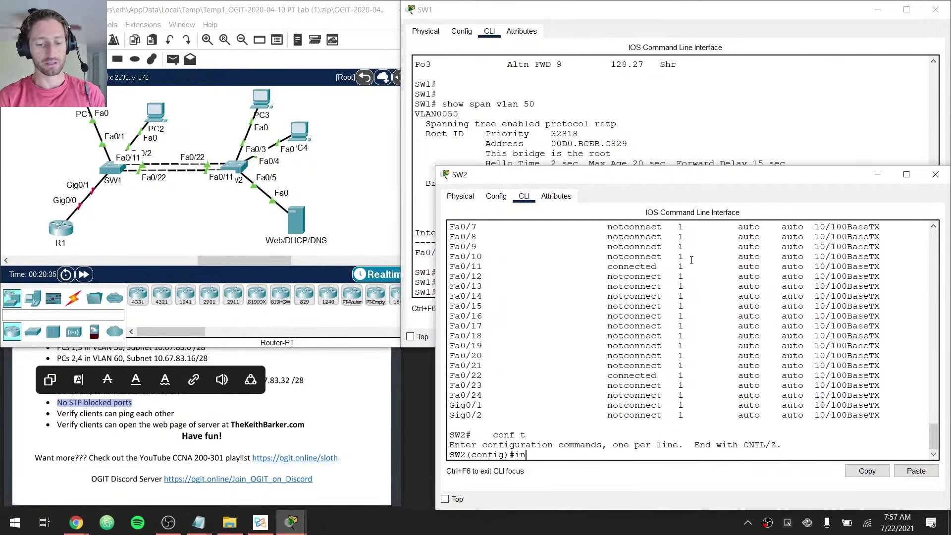
type("t fa0/5")
key("Return")
type("swi")
key("Tab")
type("mode ac")
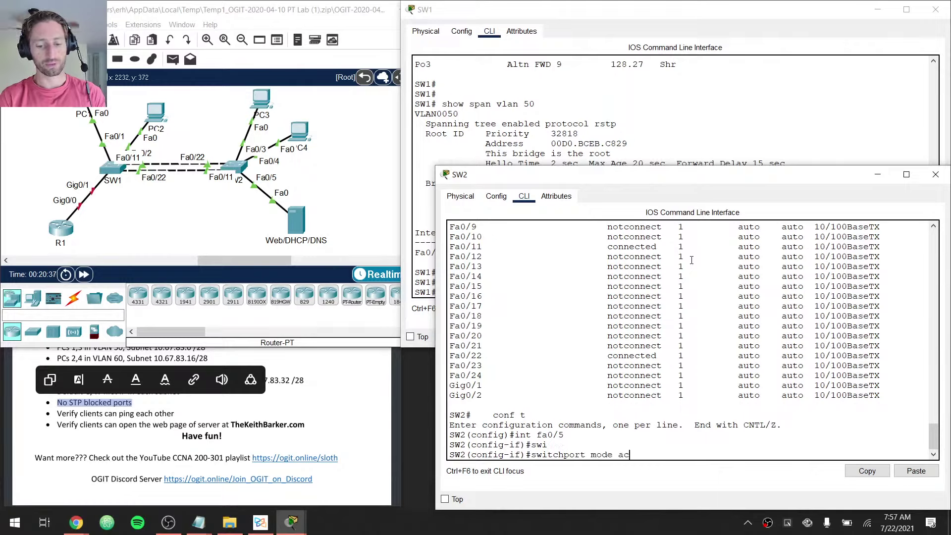
type("cess")
key("Return")
Assign port Fa0/5 on SW2 to access VLAN 70 and leave configuration mode
type("switchport ac")
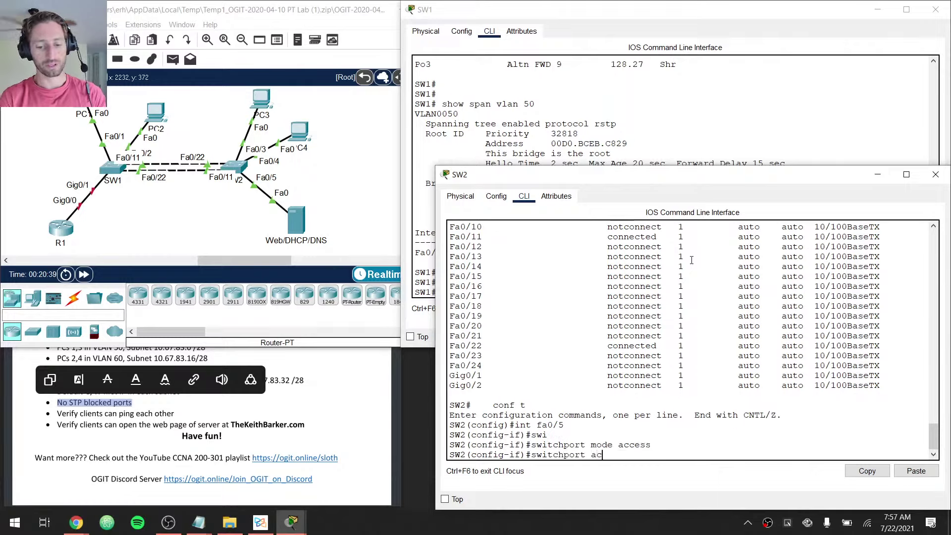
type("cess vlan 70")
key("Return")
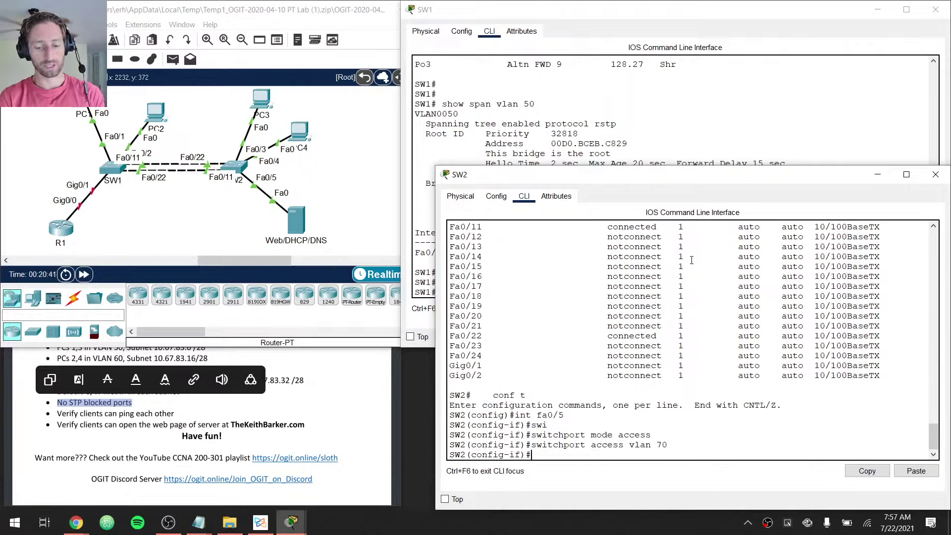
key("ctrl+z")
key("Return")
key("Return")
key("Return")
key("Return")
Verify the VLAN of Fa0/5 on SW2 with show int status
type("show int")
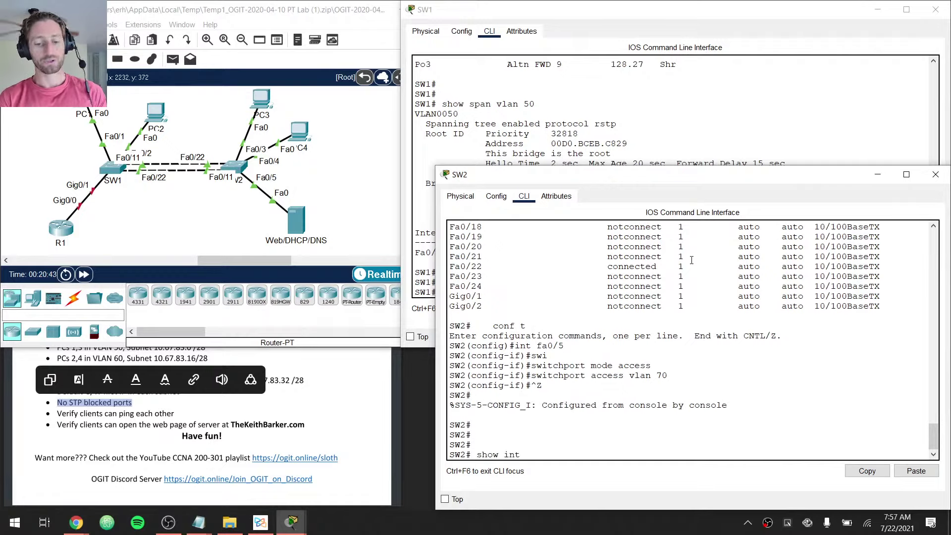
type(" status")
key("Return")
left_click_drag(689, 296, 605, 297)
Review the port assignments of VLANs 50, 60 and 70 on SW2 with show vlan br
key("space")
type("show vlan br")
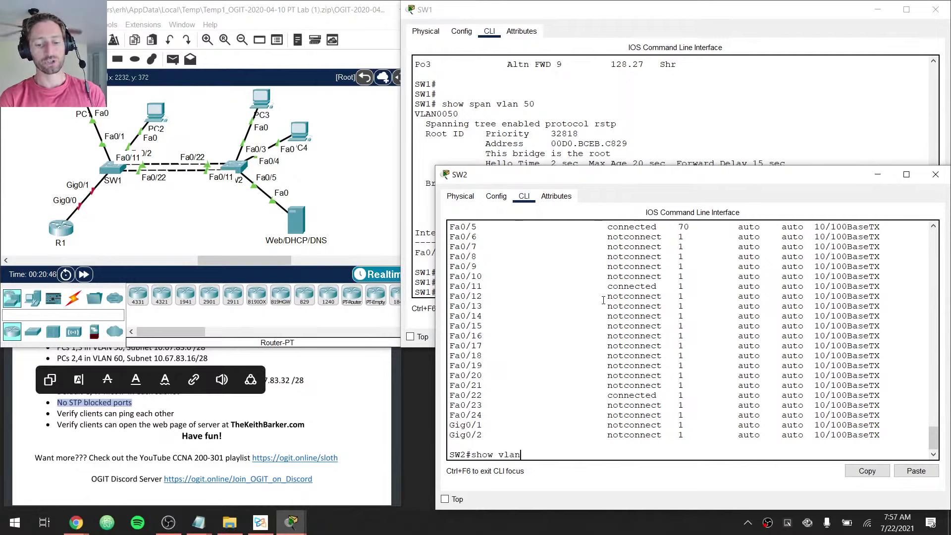
key("Return")
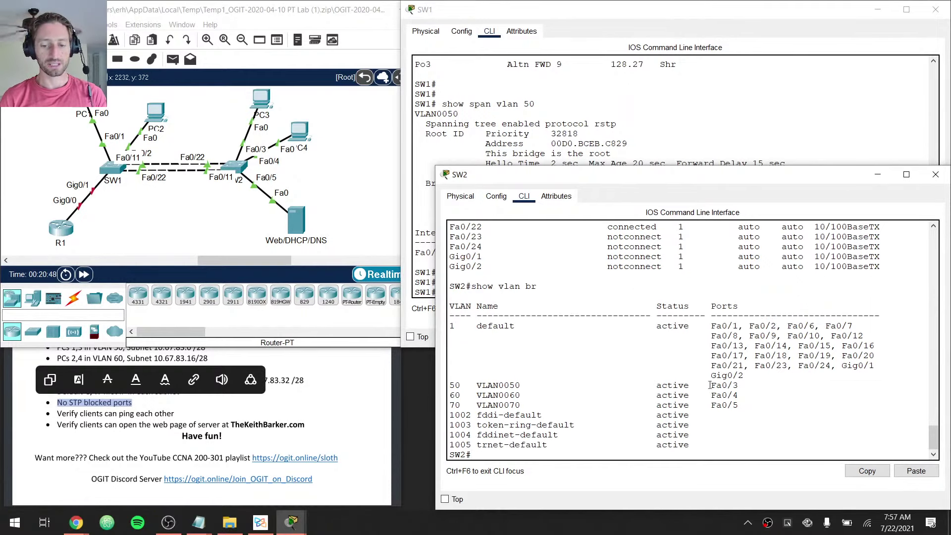
left_click_drag(743, 406, 450, 386)
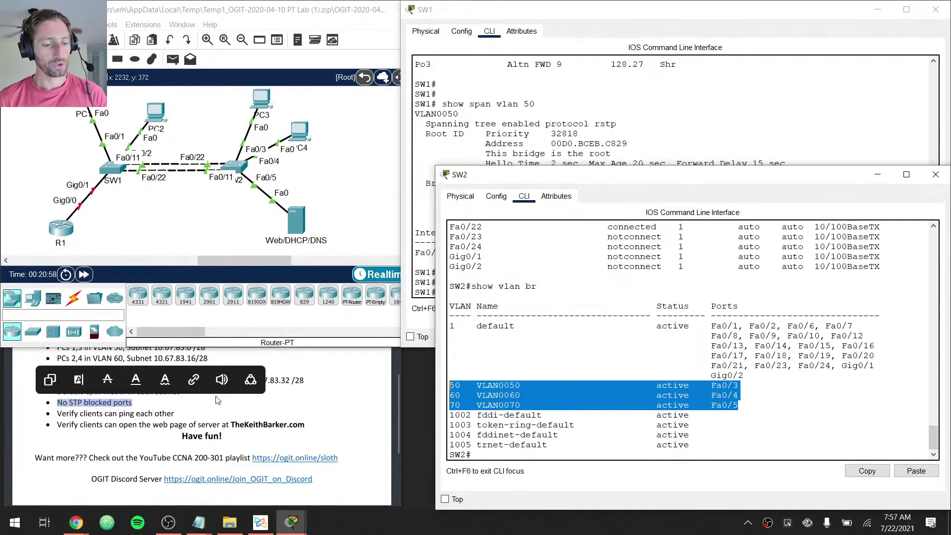
List the CDP neighbors of SW1 with show cdp n and examine the local interface and port ID entries
left_click(156, 210)
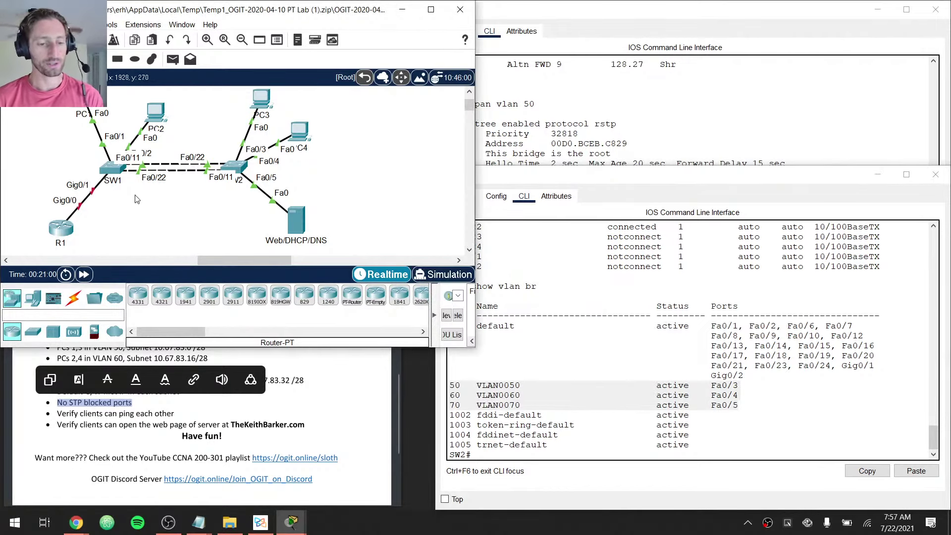
left_click(119, 174)
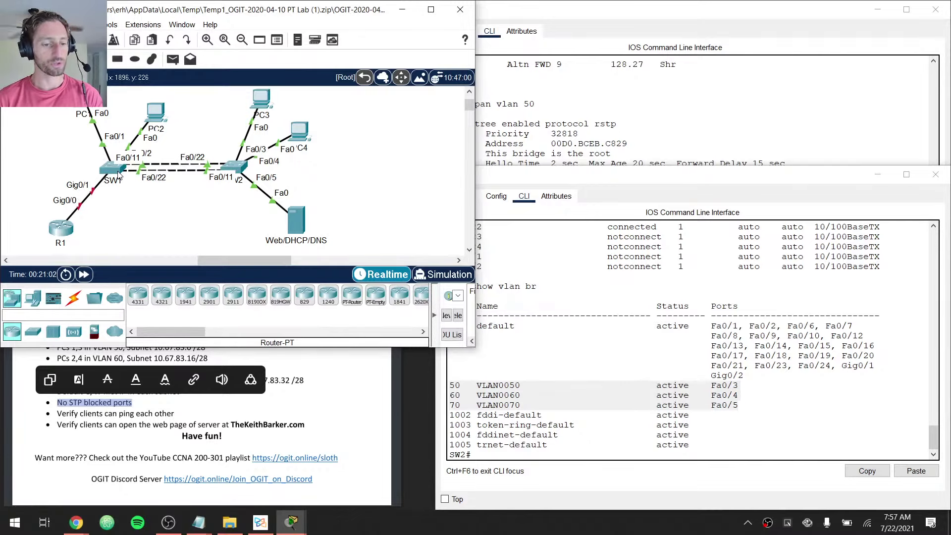
left_click(108, 207)
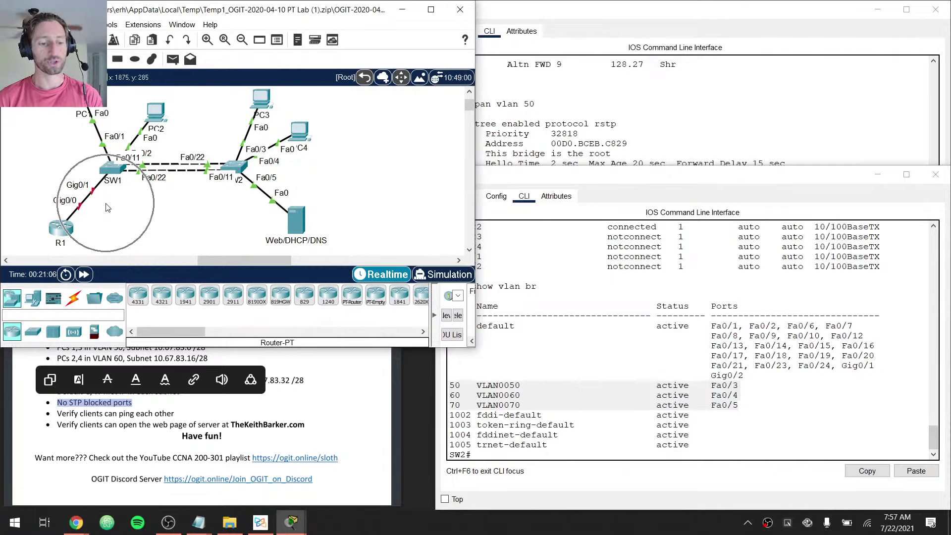
left_click(600, 86)
key("Return")
key("Return")
key("Return")
type("s")
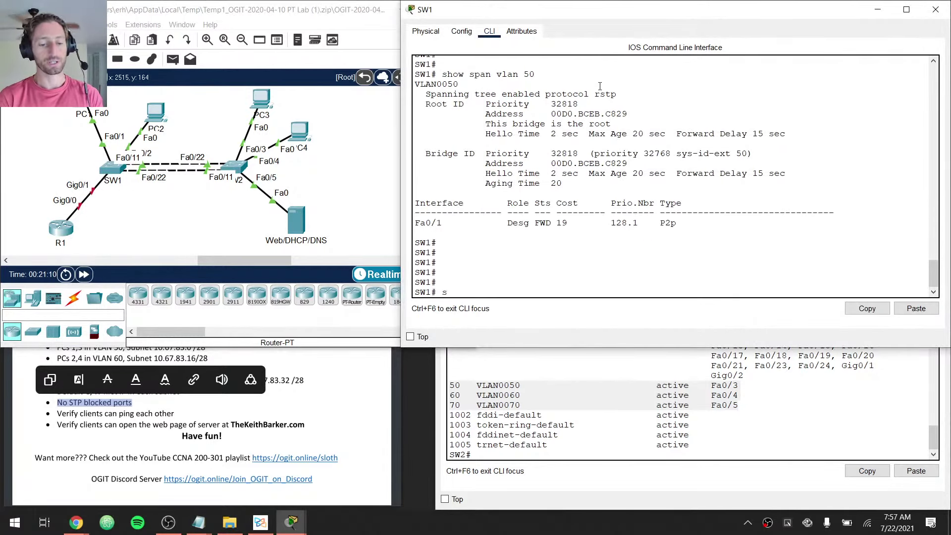
type("how cdp n")
key("Return")
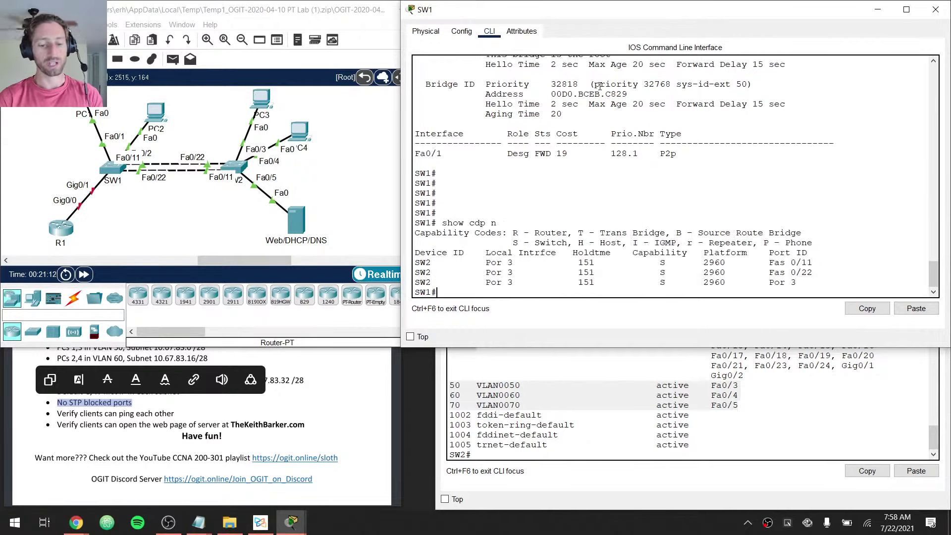
key("Return")
key("Return")
key("Return")
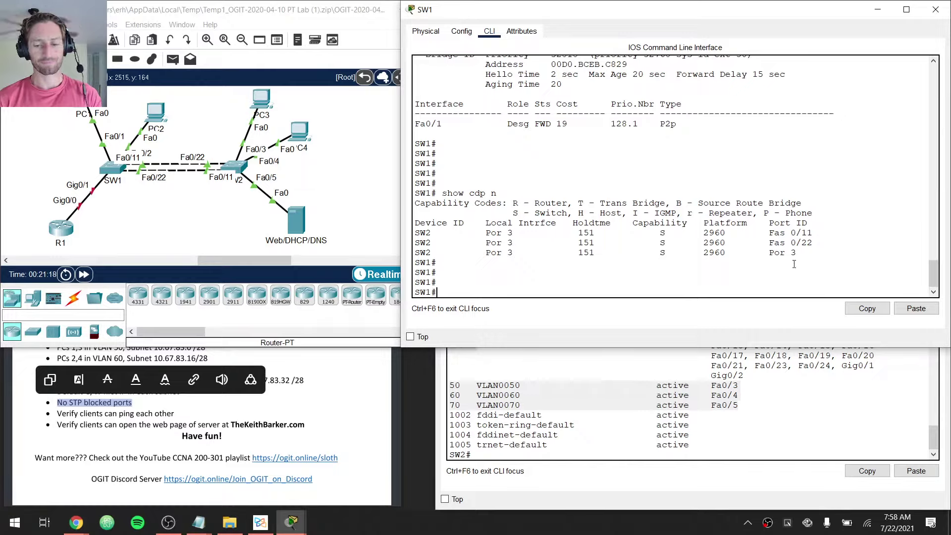
left_click_drag(812, 244, 411, 236)
left_click_drag(798, 253, 755, 253)
left_click(758, 252)
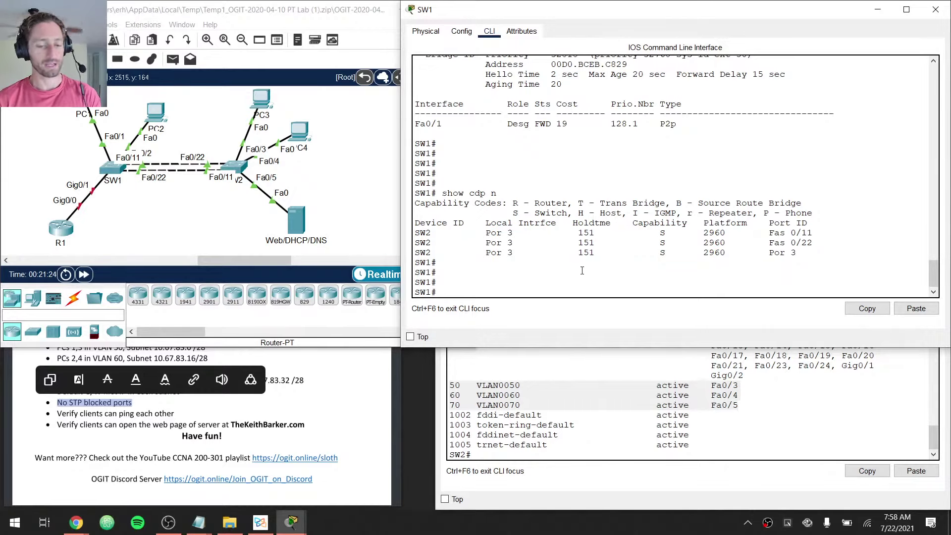
Fast-forward the simulation time twice and list the CDP neighbors of SW1 again with show cdp n
left_click(84, 276)
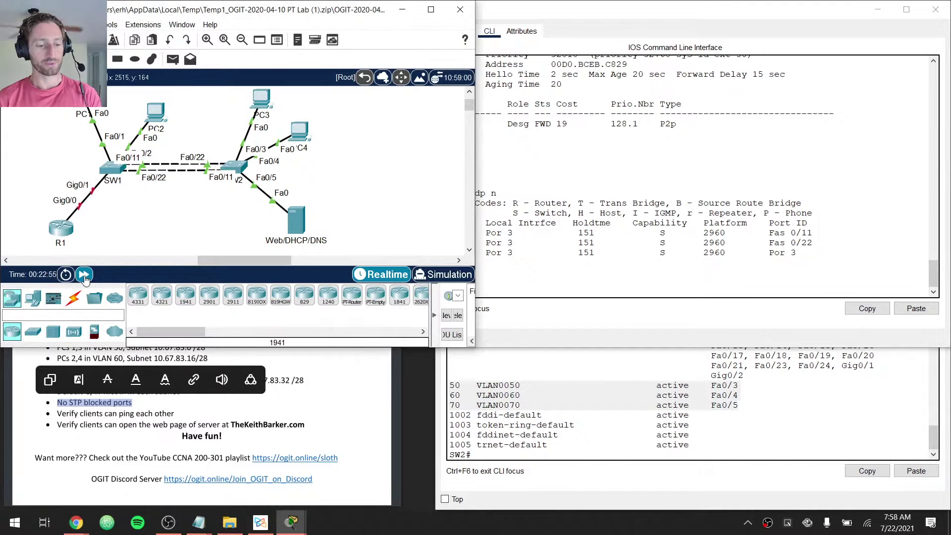
left_click(85, 275)
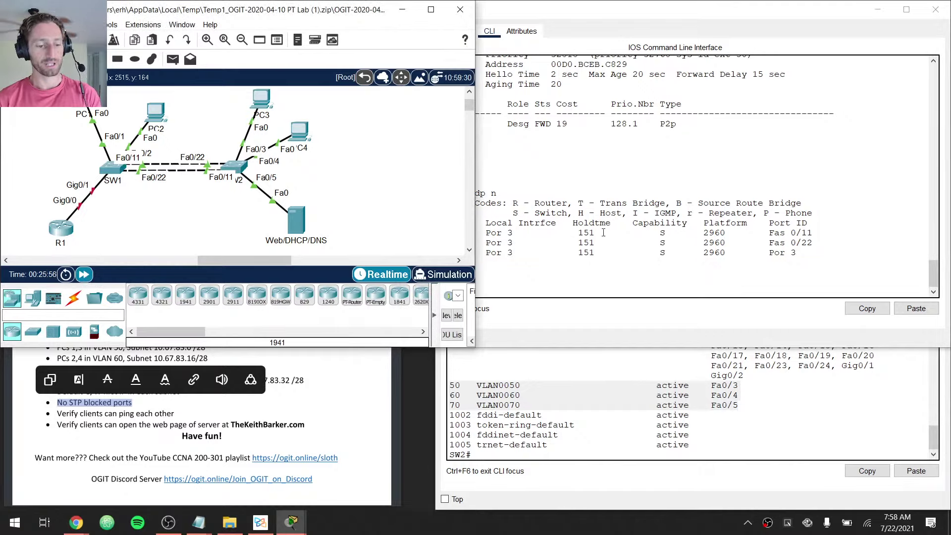
left_click(615, 226)
key("Return")
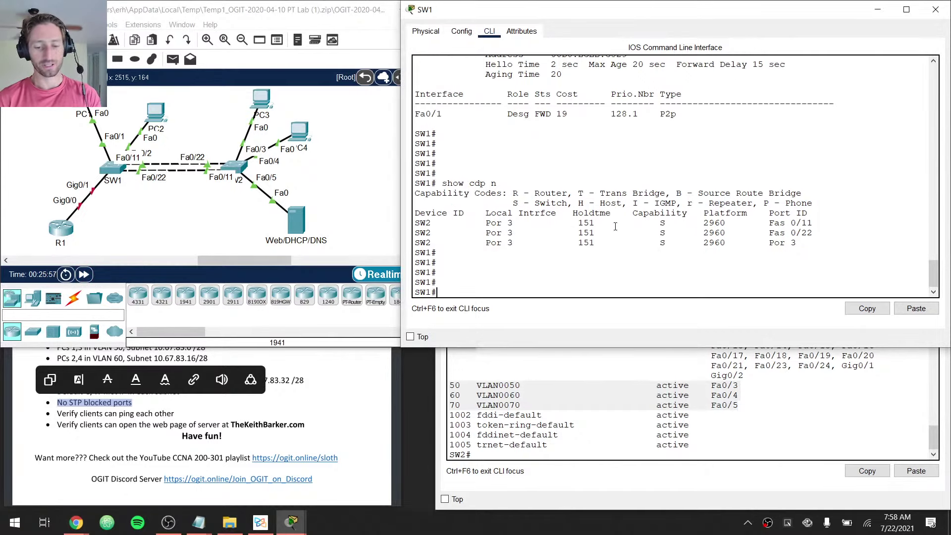
key("Up")
key("Return")
key("Return")
key("Return")
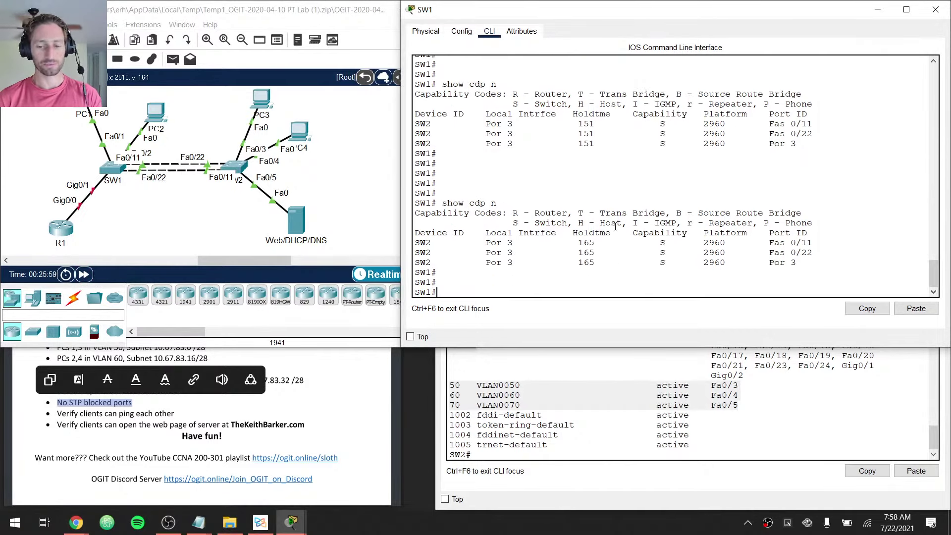
Compare the Fas 0/11, Fas 0/22 and Por 3 neighbor entries on SW1 and relist them with show cdp neighbors
left_click_drag(796, 263, 416, 265)
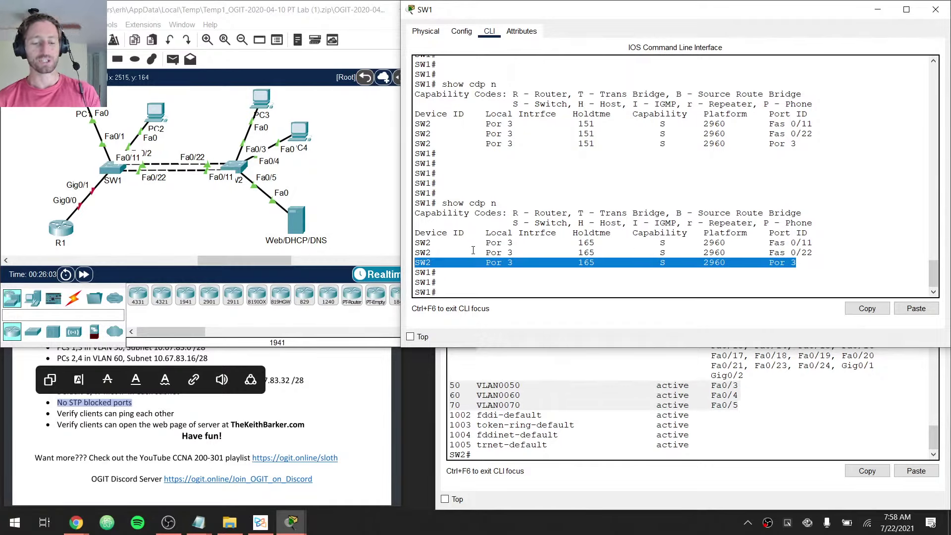
left_click_drag(415, 243, 833, 255)
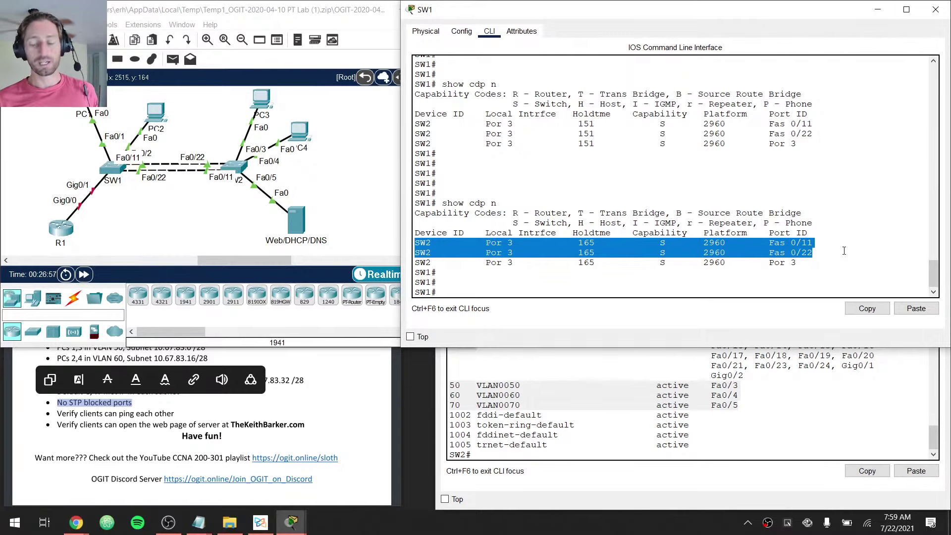
left_click(844, 250)
left_click_drag(813, 253, 414, 242)
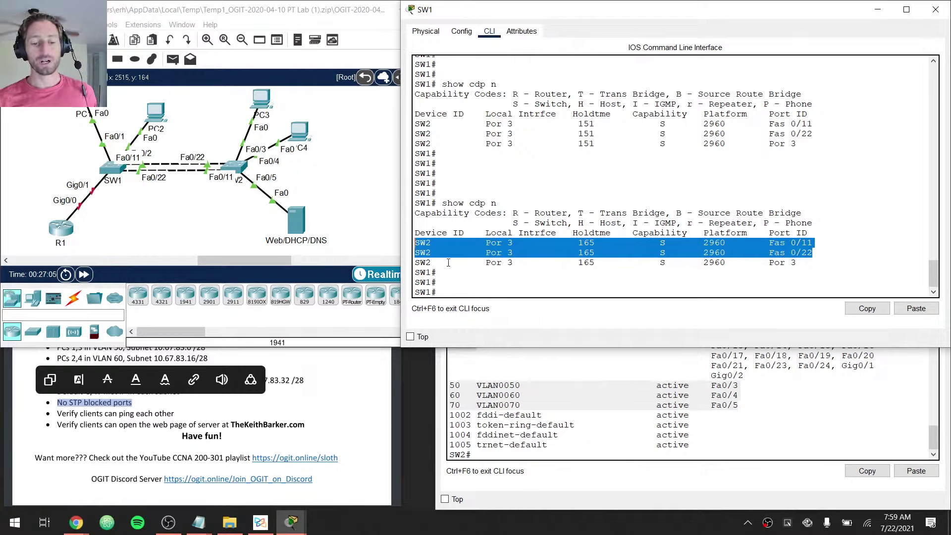
left_click_drag(420, 262, 826, 263)
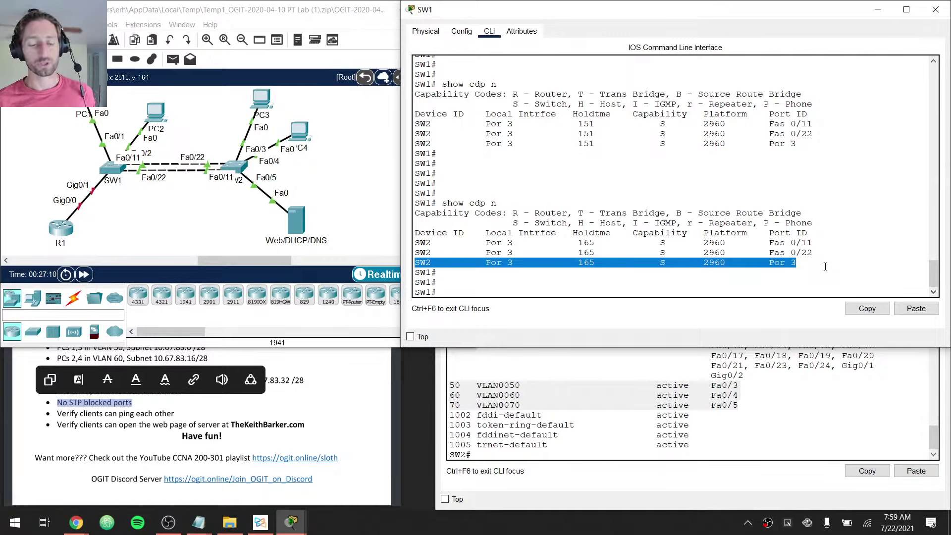
left_click(826, 266)
type("show cdp n")
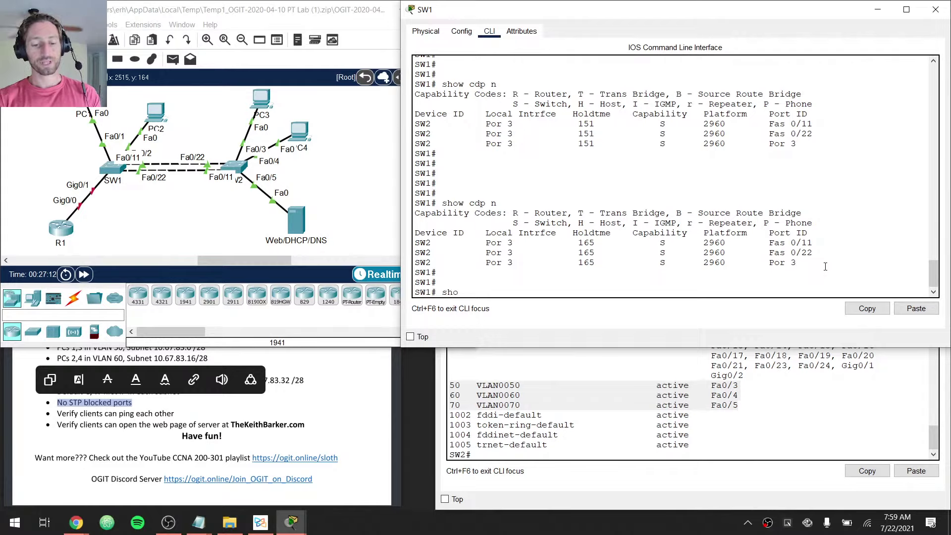
key("Tab")
key("Return")
key("Return")
key("Return")
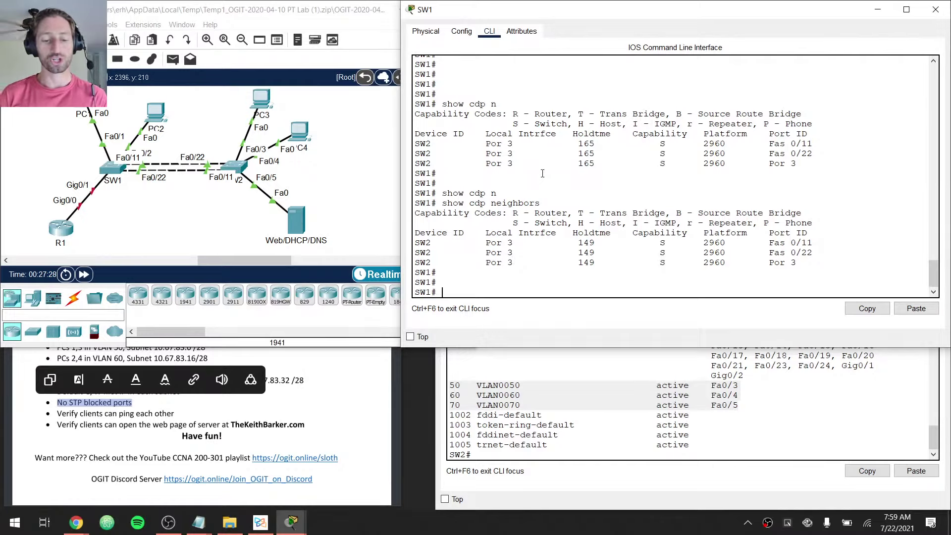
Check the status of Gig0/1 on SW1, the port facing R1, with show int status
key("Return")
type("show")
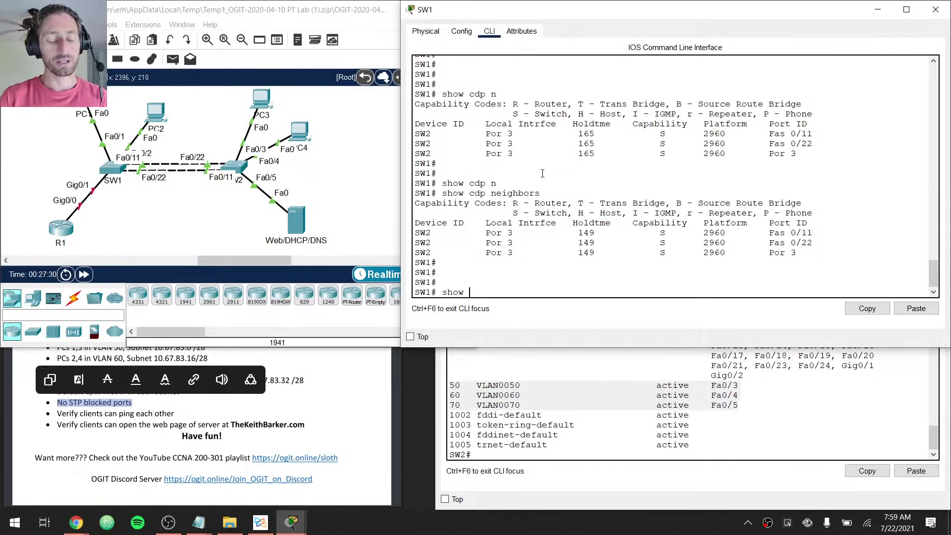
type(" int status")
key("Return")
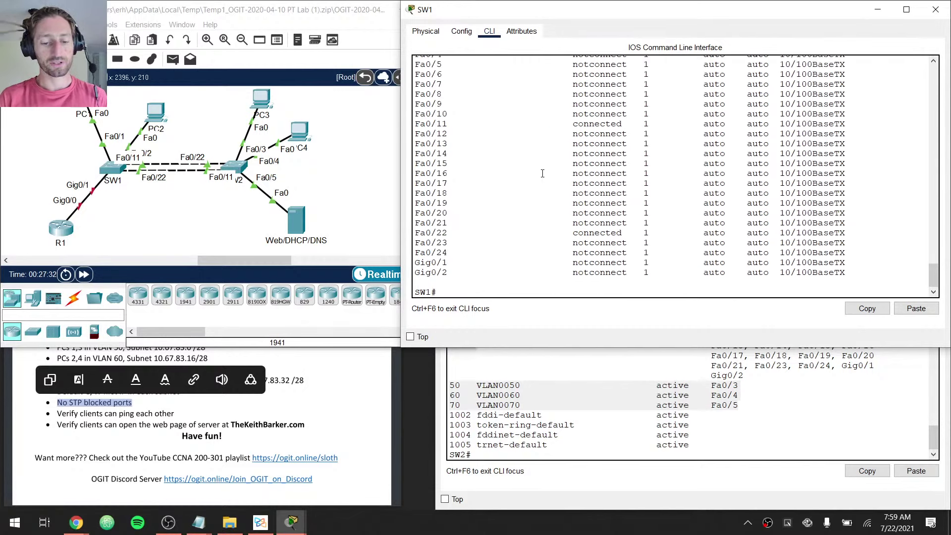
left_click(628, 263)
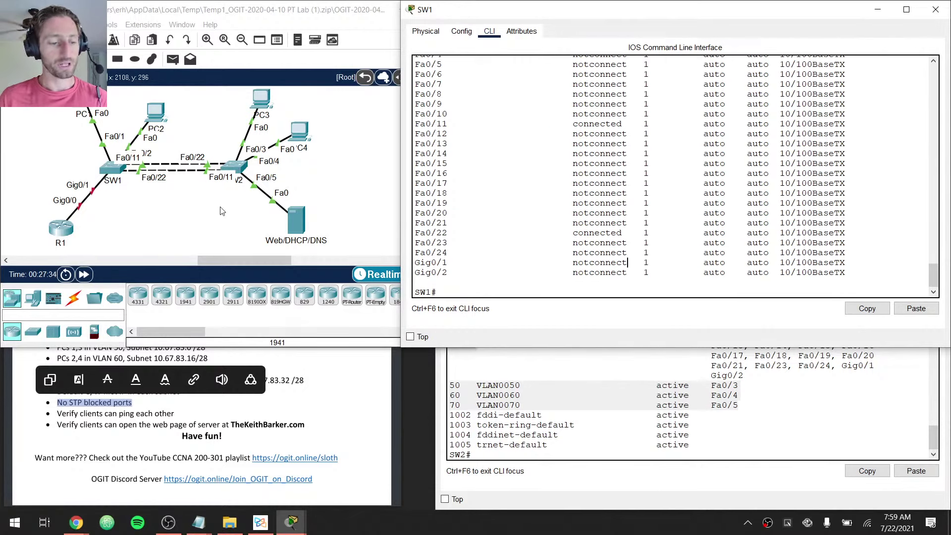
key("ctrl")
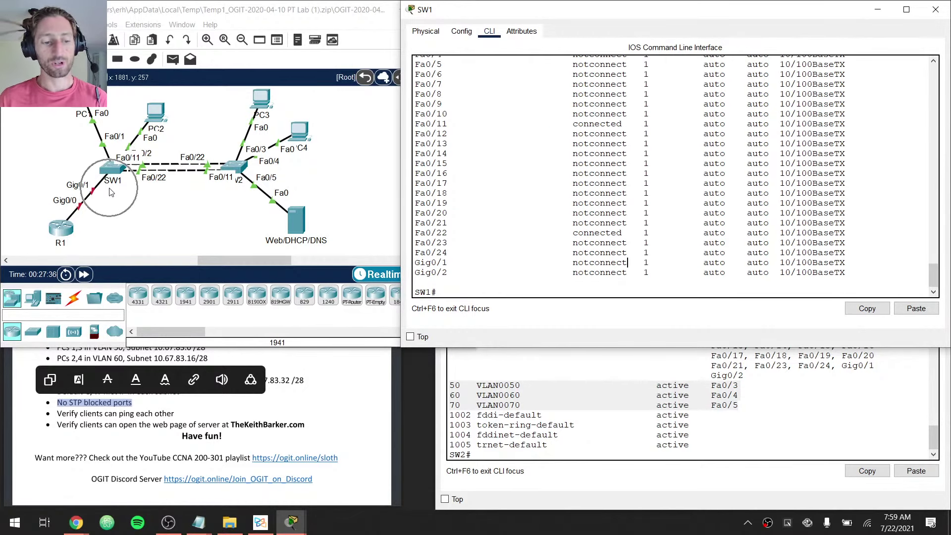
key("ctrl")
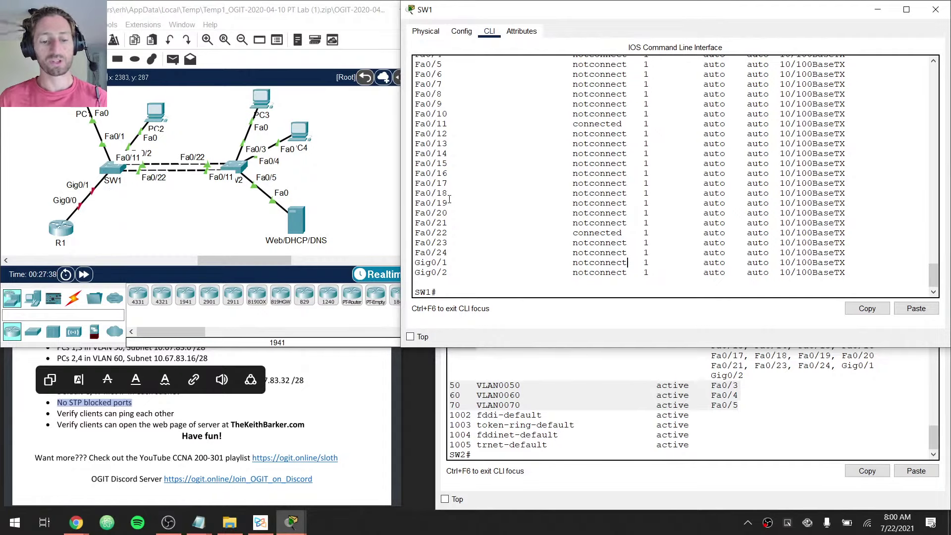
Set interface gig0/1 on SW1 to trunk mode with switchport mode trunk and leave configuration mode
double_click(442, 197)
type("conf t")
key("Return")
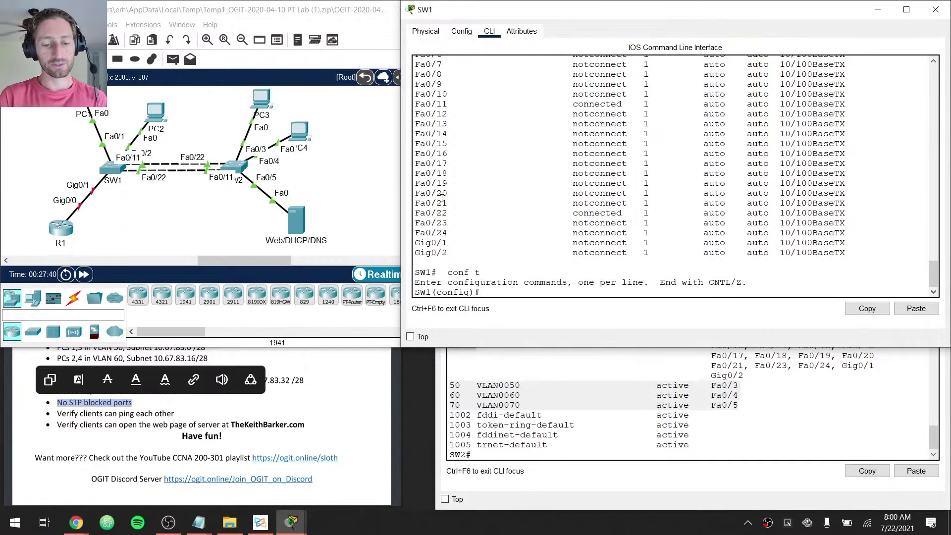
type("int gig0/1")
key("Return")
type("swi")
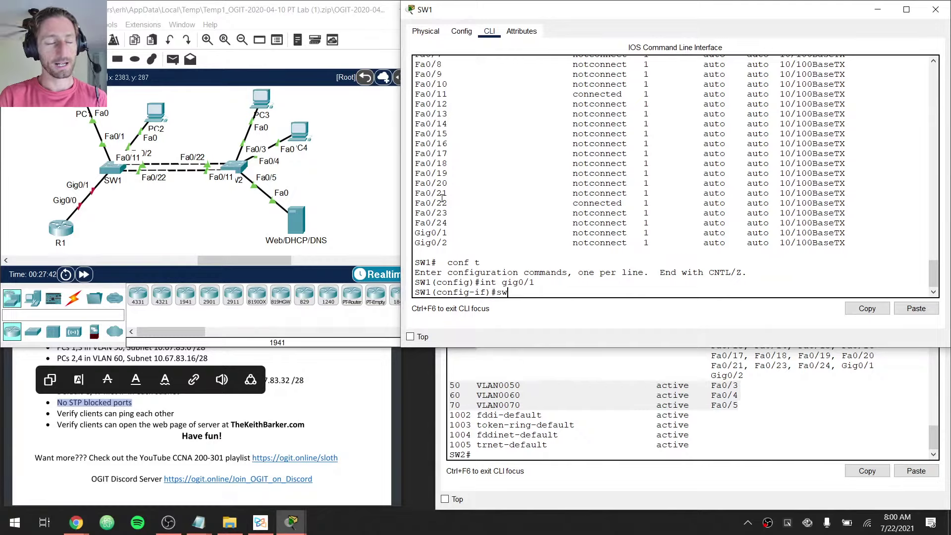
key("Tab")
type("mode trunk")
key("Return")
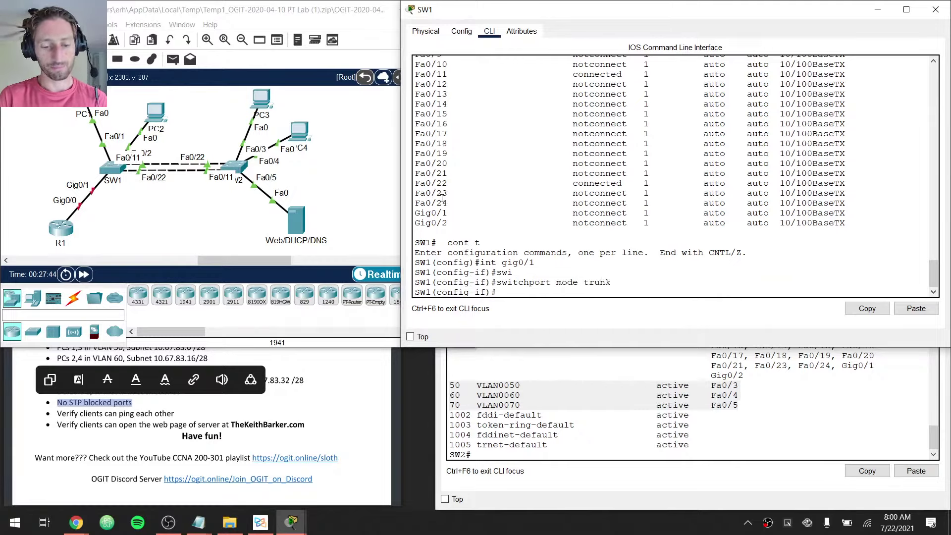
key("ctrl+z")
Review the trunk ports on SW1 with show int trunk and save the switch configuration with wr mem
key("Return")
key("Return")
key("Return")
type("show int stat")
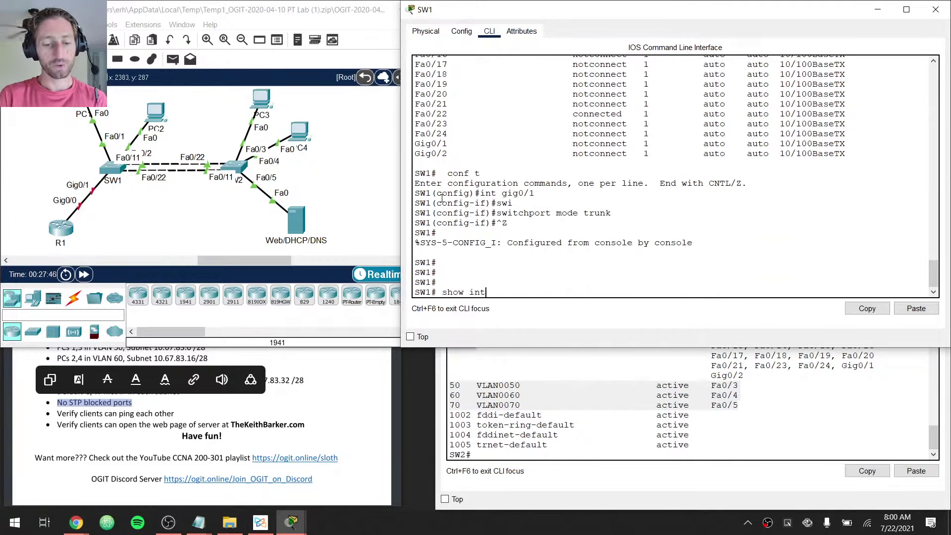
key("BackSpace")
key("BackSpace")
key("BackSpace")
key("BackSpace")
type("trunk")
key("Return")
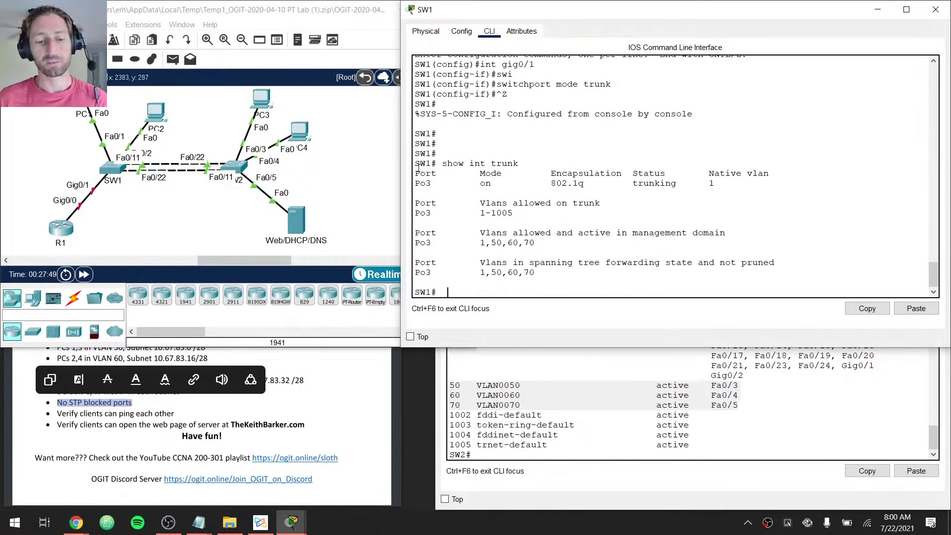
left_click_drag(418, 166, 433, 213)
left_click(432, 213)
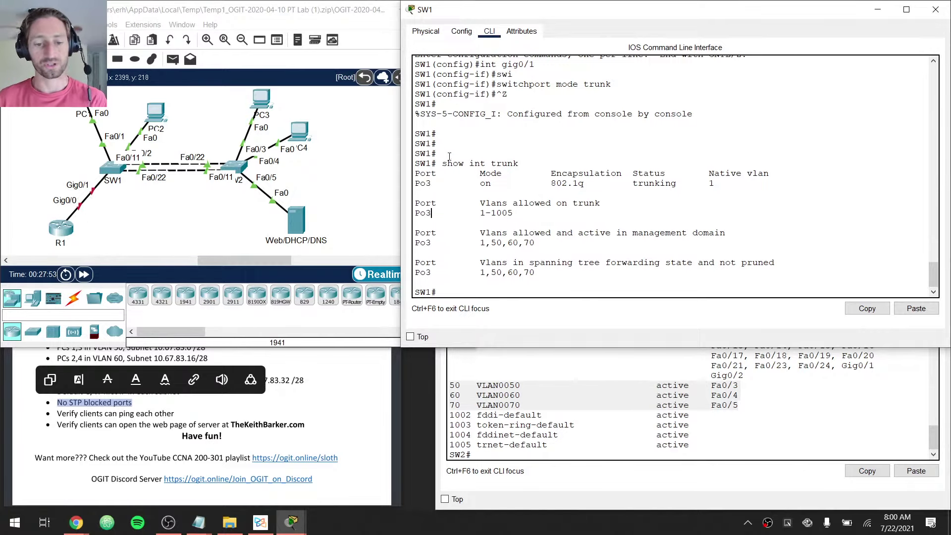
type("wr mem")
key("Return")
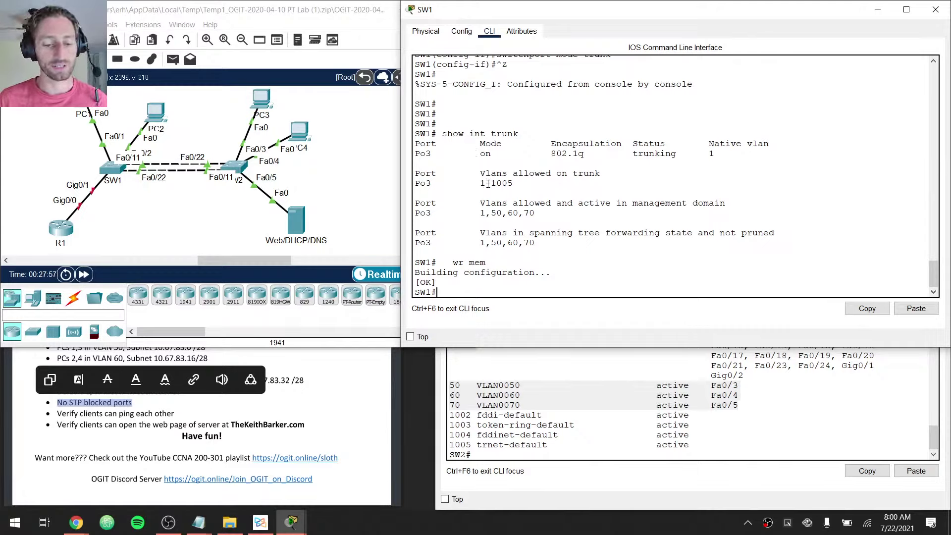
Open the command line of router R1, widen and reposition its window, and bring up a fresh prompt
left_click(202, 261)
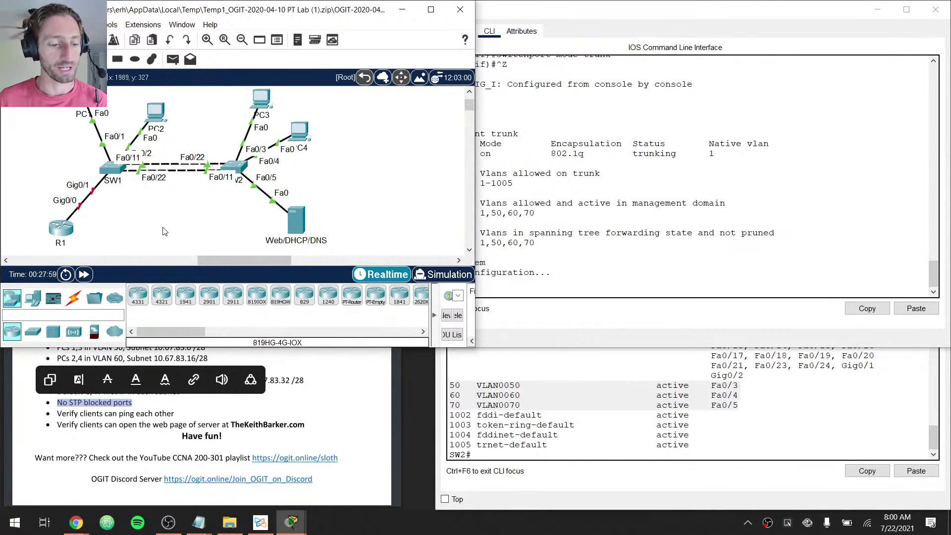
left_click(67, 233)
left_click_drag(462, 89, 490, 25)
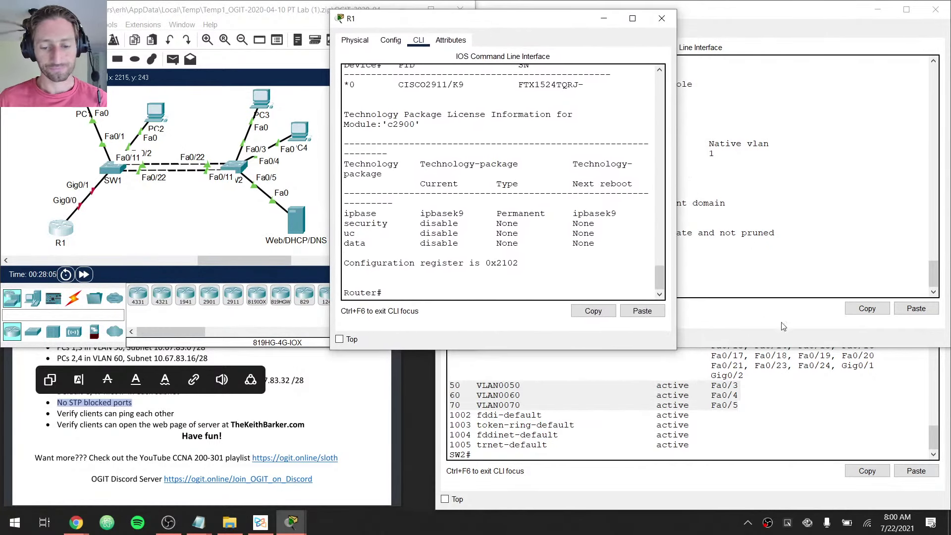
left_click_drag(674, 349, 936, 356)
left_click_drag(645, 22, 647, 169)
left_click(648, 258)
key("Return")
key("Return")
key("Return")
key("Return")
key("Return")
key("Return")
key("Return")
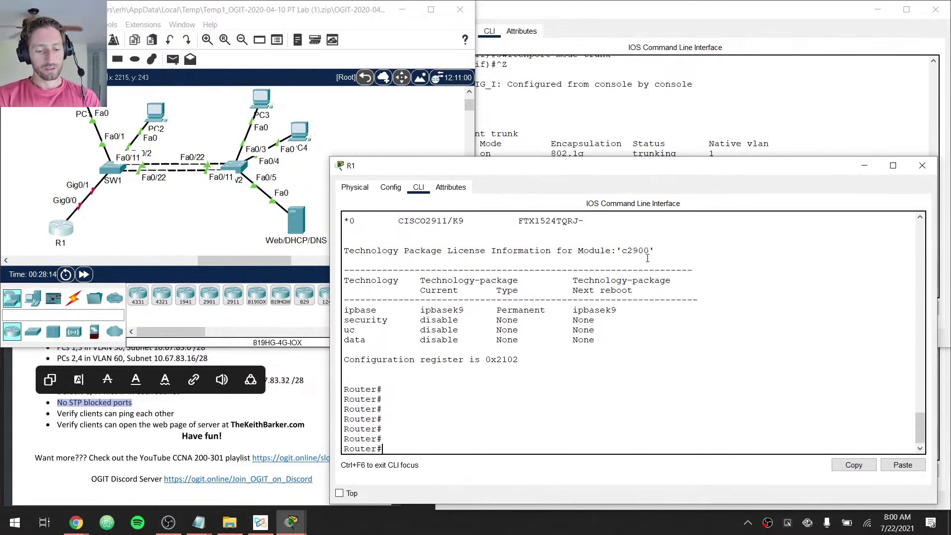
type("conf t")
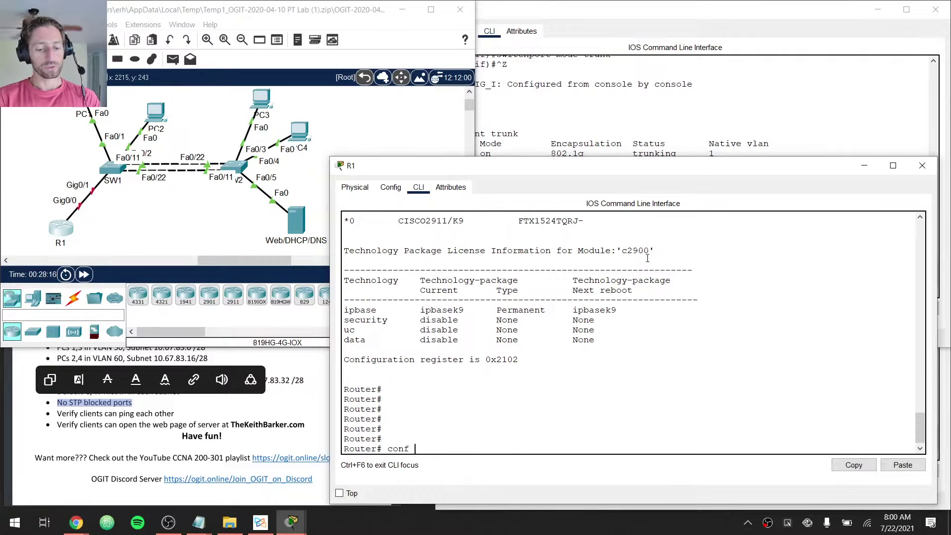
key("BackSpace")
key("BackSpace")
key("BackSpace")
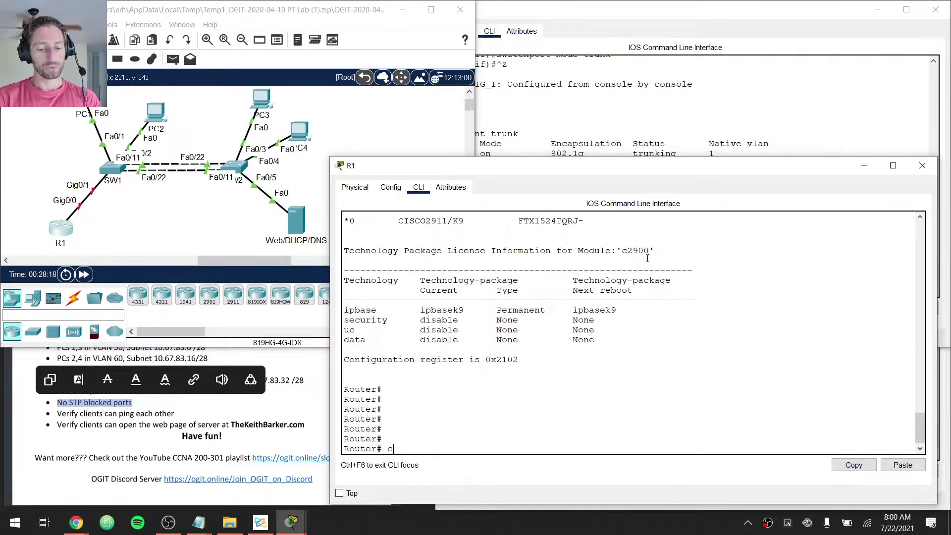
key("BackSpace")
Display the running configuration of R1 with show run
type("show run")
key("Return")
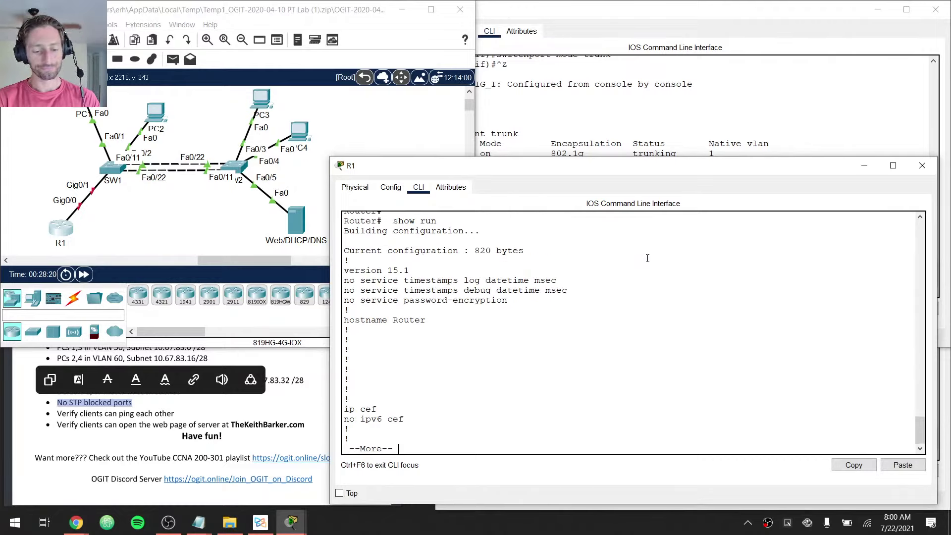
Page through R1's running configuration, examine the GigabitEthernet0/0 settings against the topology, and return to a fresh prompt
key("space")
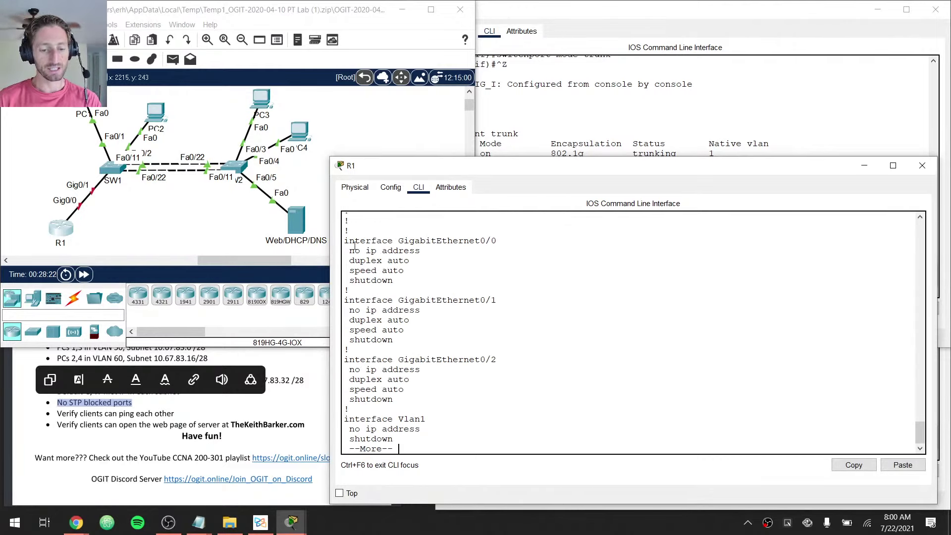
left_click_drag(349, 241, 393, 280)
left_click(74, 223)
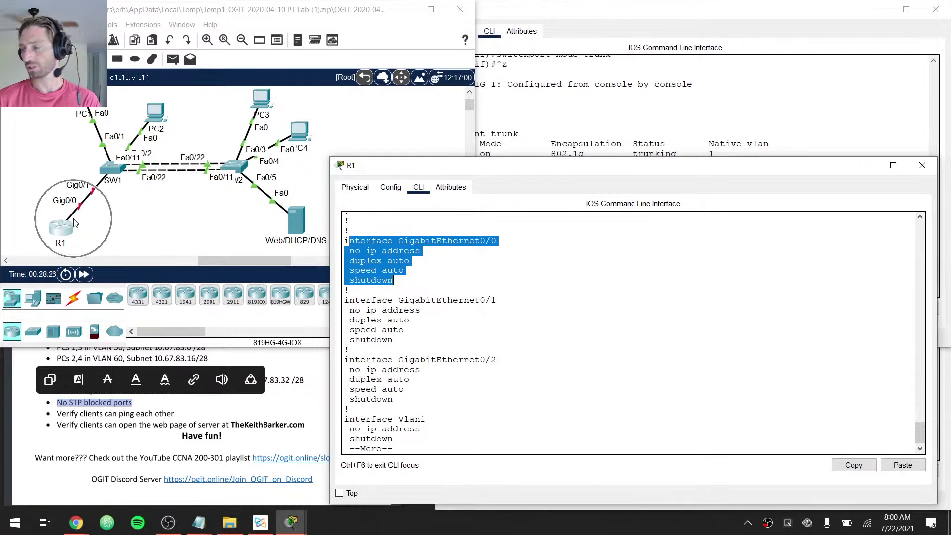
left_click(425, 275)
double_click(387, 280)
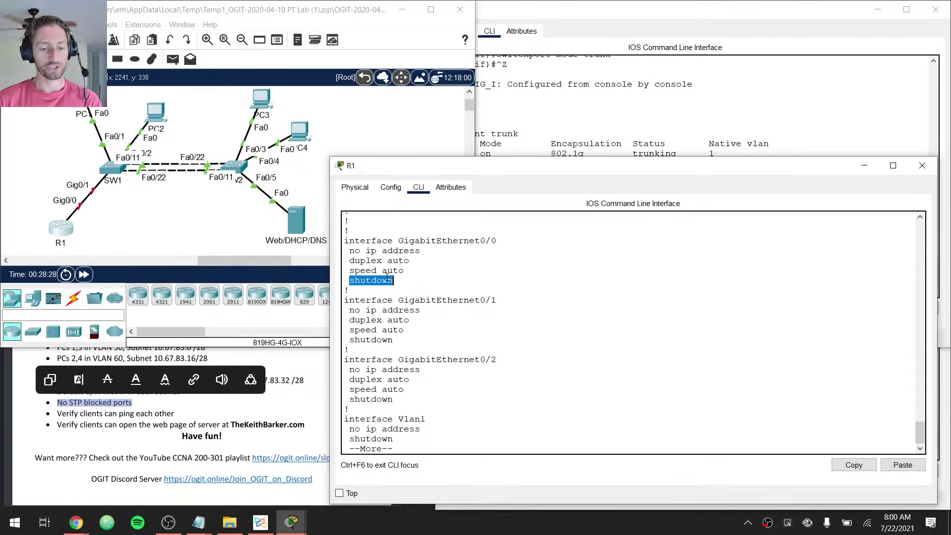
key("space")
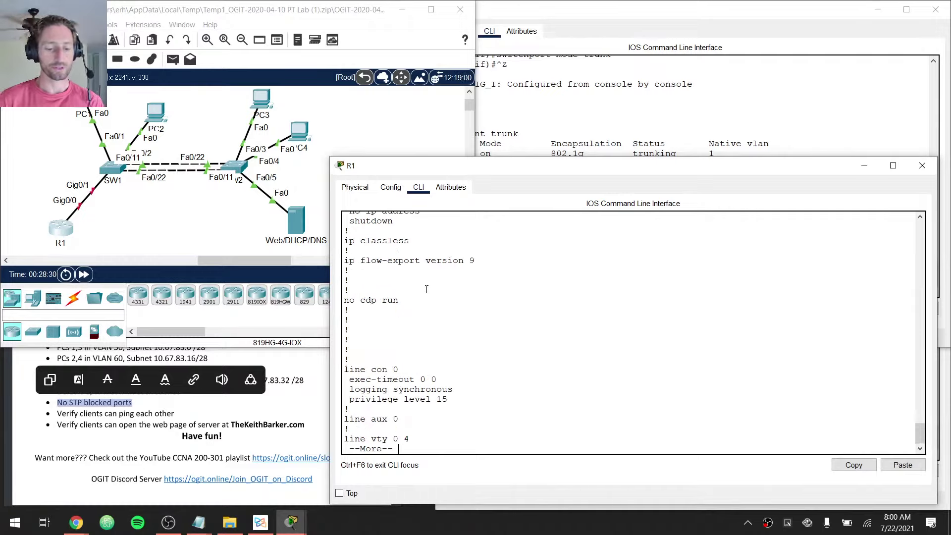
key("Return")
key("Return")
key("Return")
key("Return")
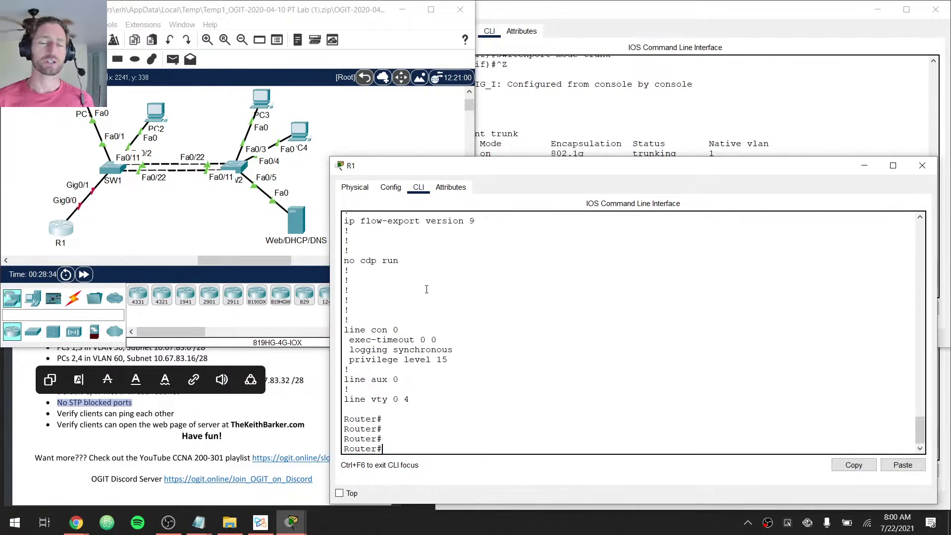
Query R1's CDP neighbors with show cdp n
type("show cdp n")
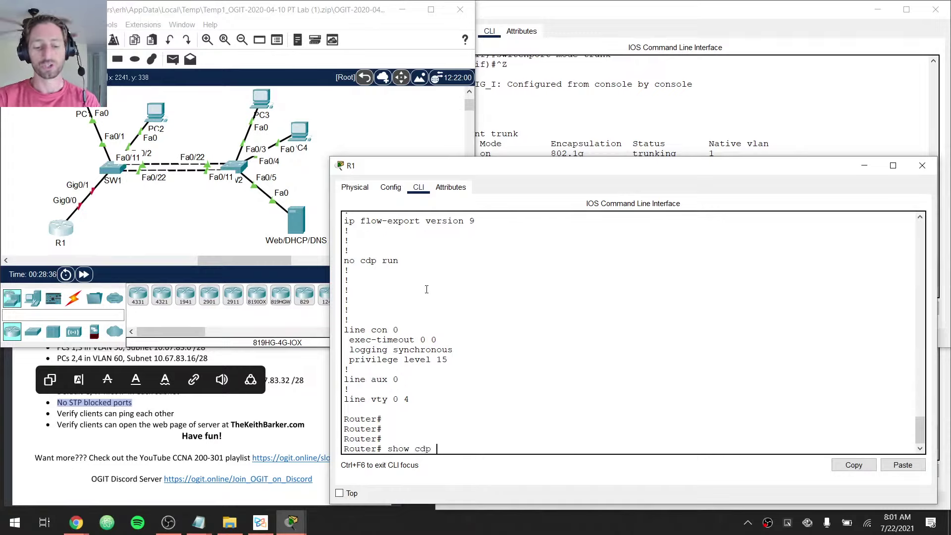
key("Return")
key("Return")
key("Return")
key("Return")
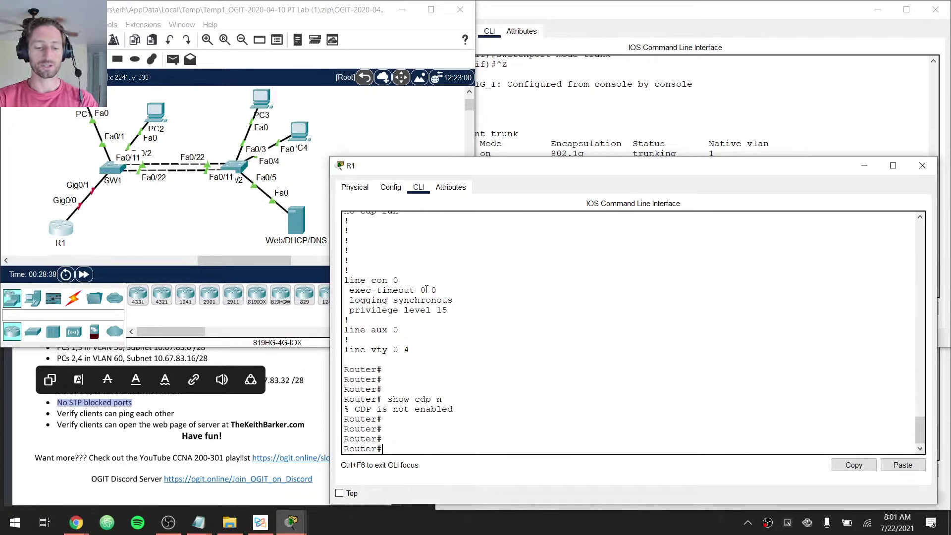
Enable CDP globally on R1 with cdp run in configuration mode and leave configuration mode
type("conf t")
key("Return")
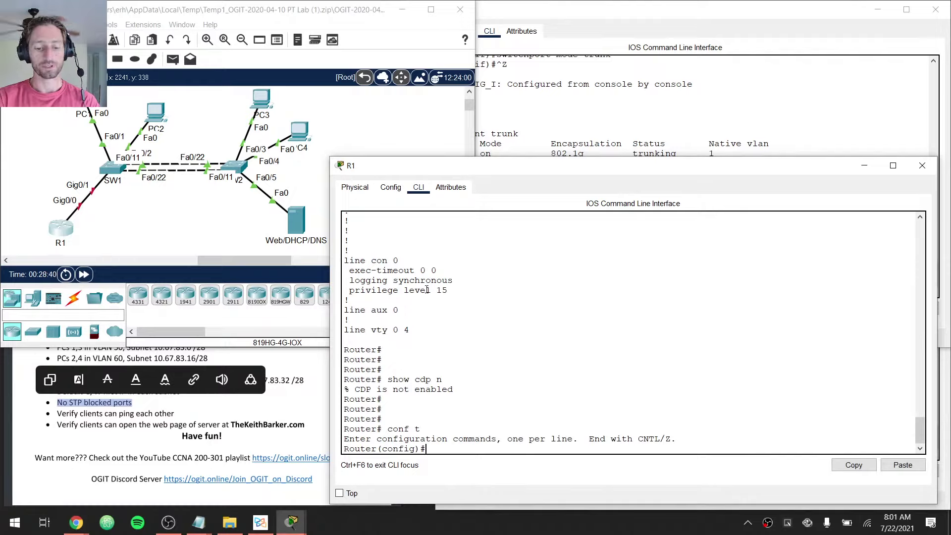
type("cdp run")
key("Return")
key("ctrl+z")
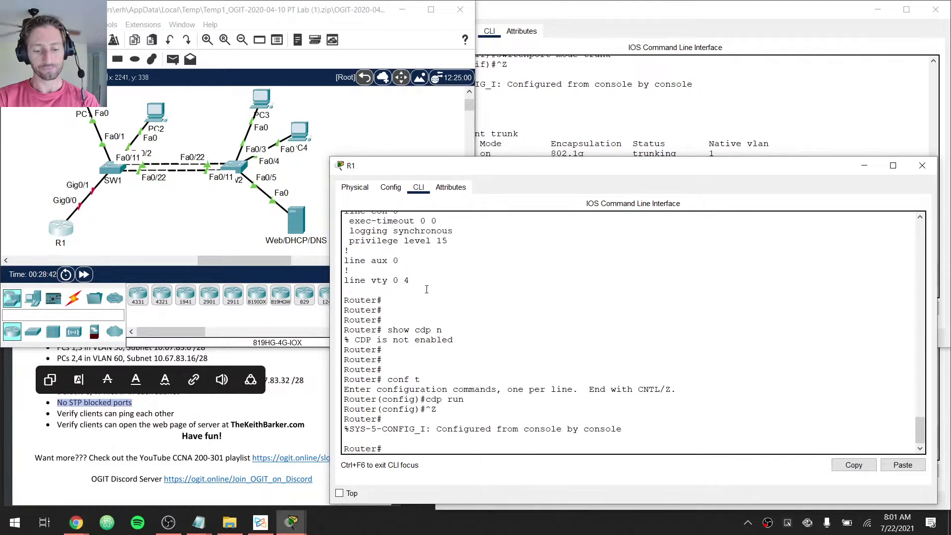
Display the routing table of R1 with show ip route
key("Return")
key("Return")
key("Return")
type("show ip route")
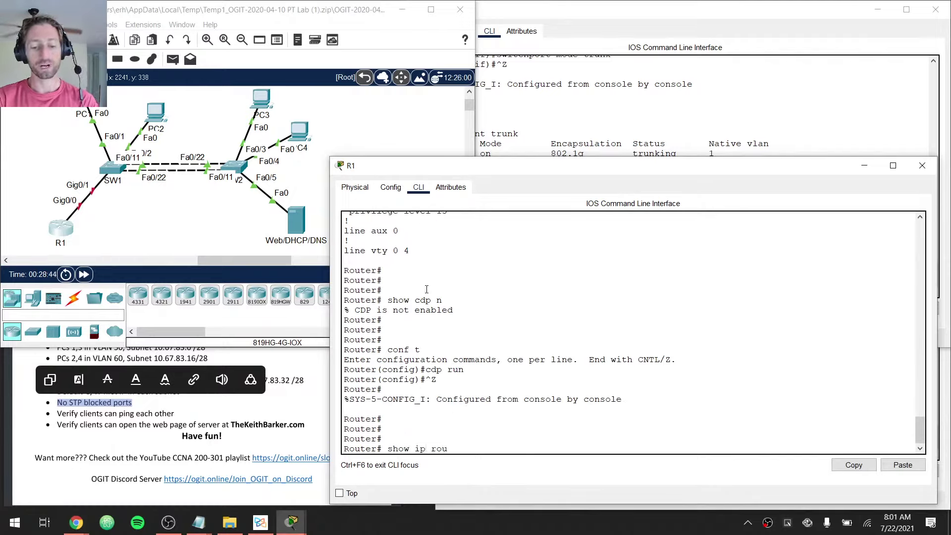
key("Return")
key("Return")
key("Return")
key("Return")
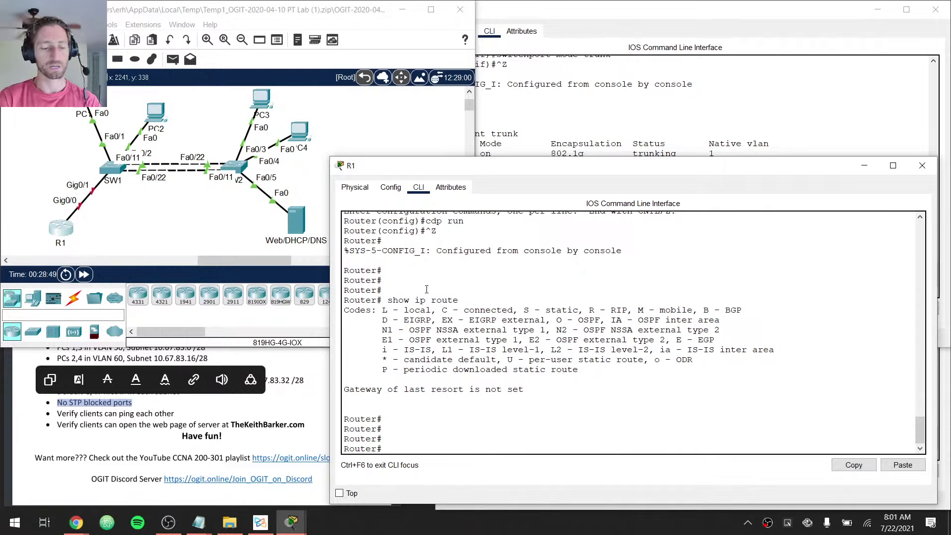
Check the routing protocols running on R1 with show ip protocols
type("show ip prot")
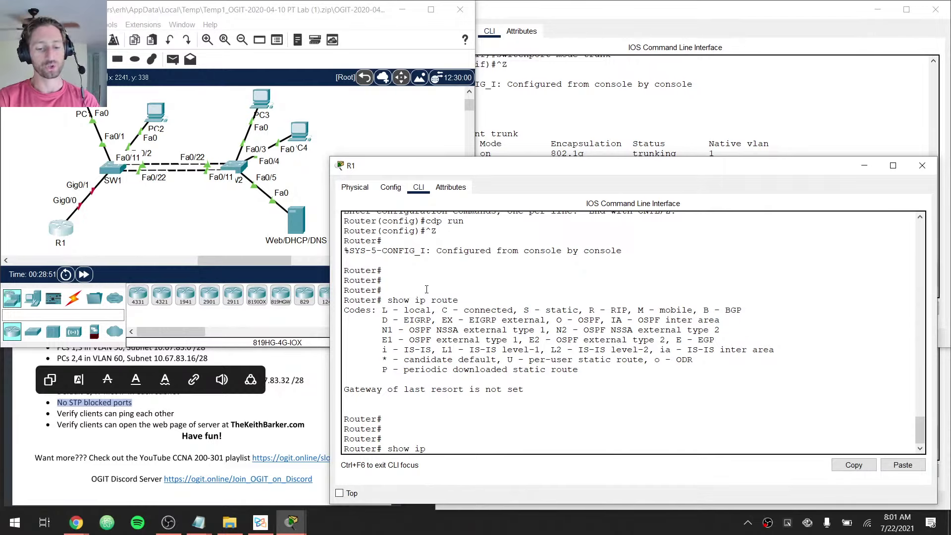
key("Tab")
key("Return")
key("Return")
key("Return")
key("Return")
key("Return")
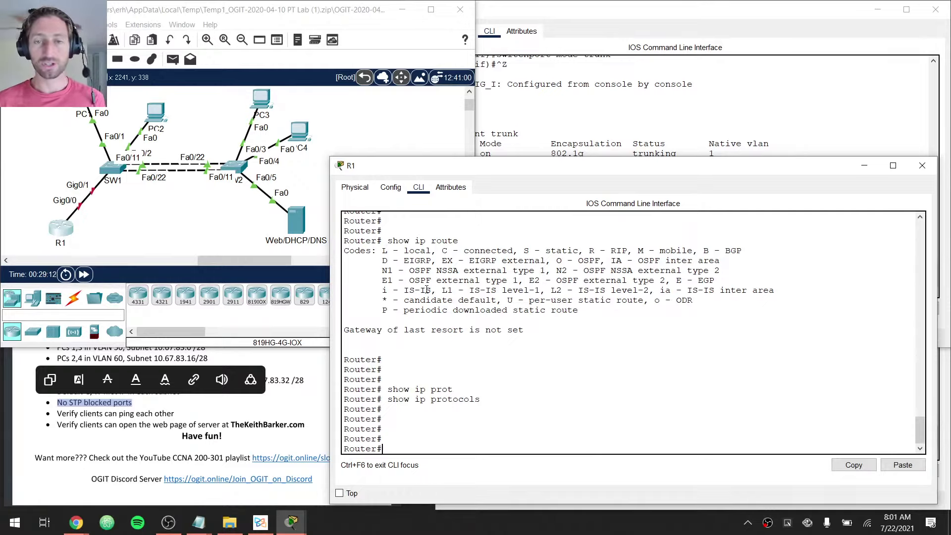
Bring the lab objectives PDF to the front and compare it with the R1 to SW1 link in the topology
left_click(105, 433)
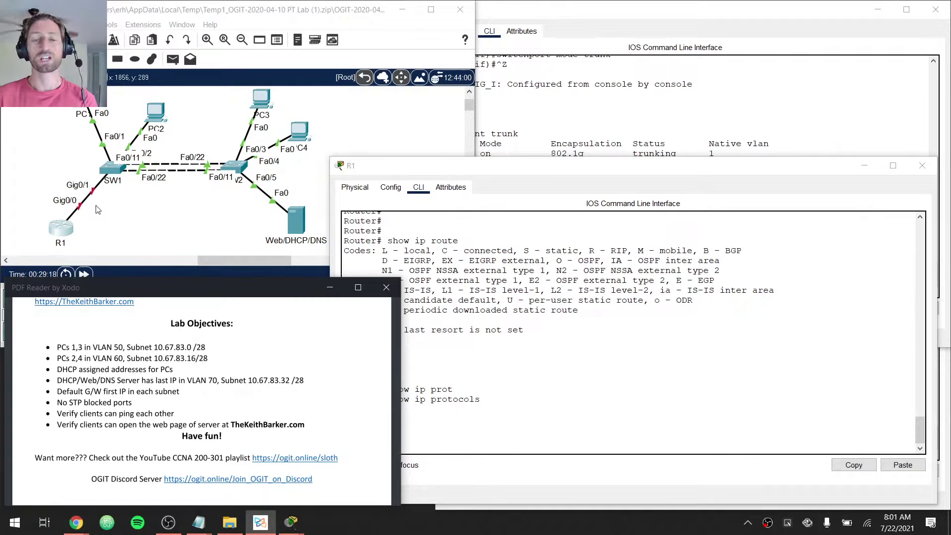
key("ctrl")
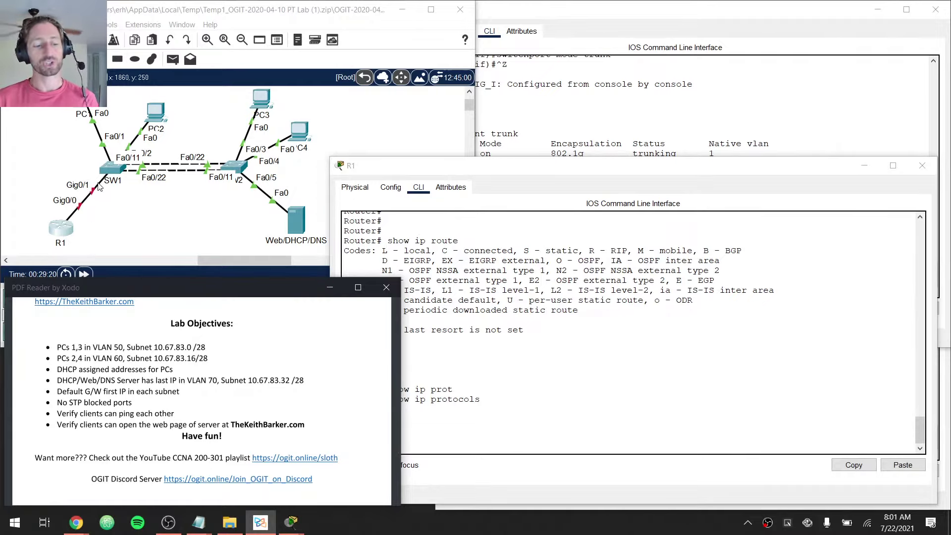
key("ctrl")
key("ctrl")
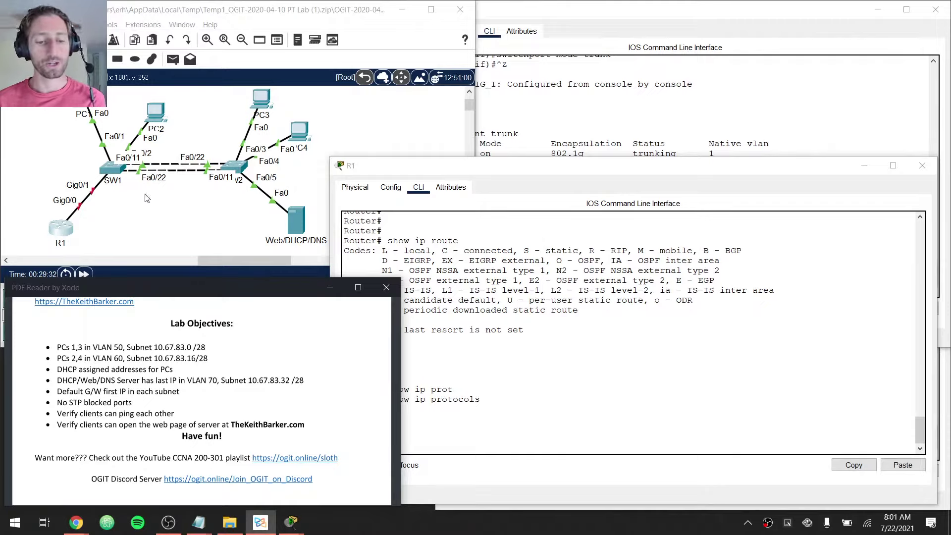
Switch to the Chrome browser and bring up the practicalnetworking.net article Routing Between VLANs
left_click(532, 296)
key("alt+Tab")
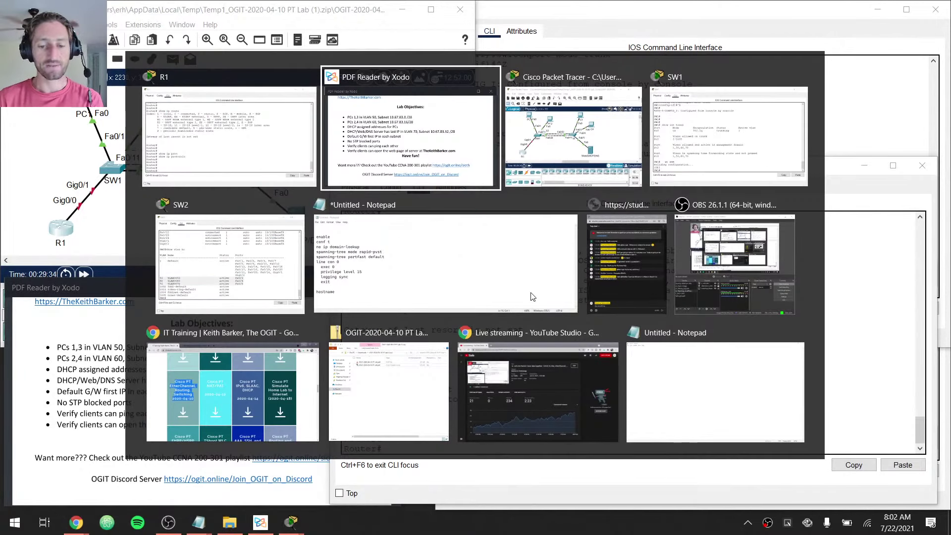
left_click(233, 392)
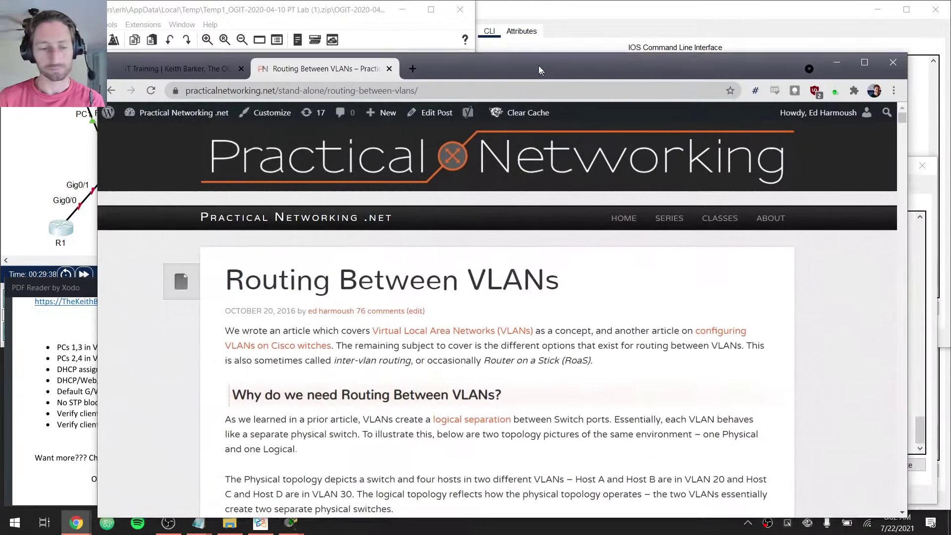
scroll(756, 267, "down", 1)
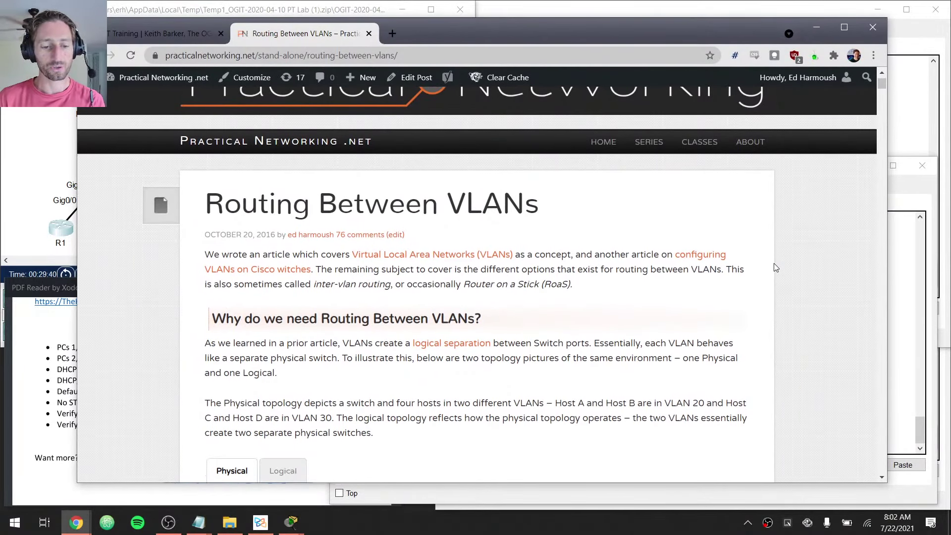
Highlight the year in the article's publication date and clear the selection
double_click(266, 234)
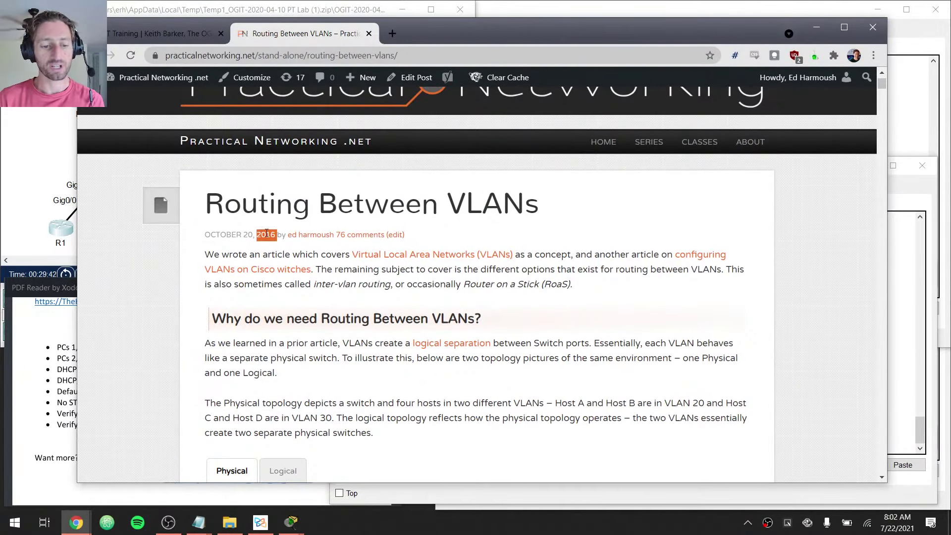
key("ctrl")
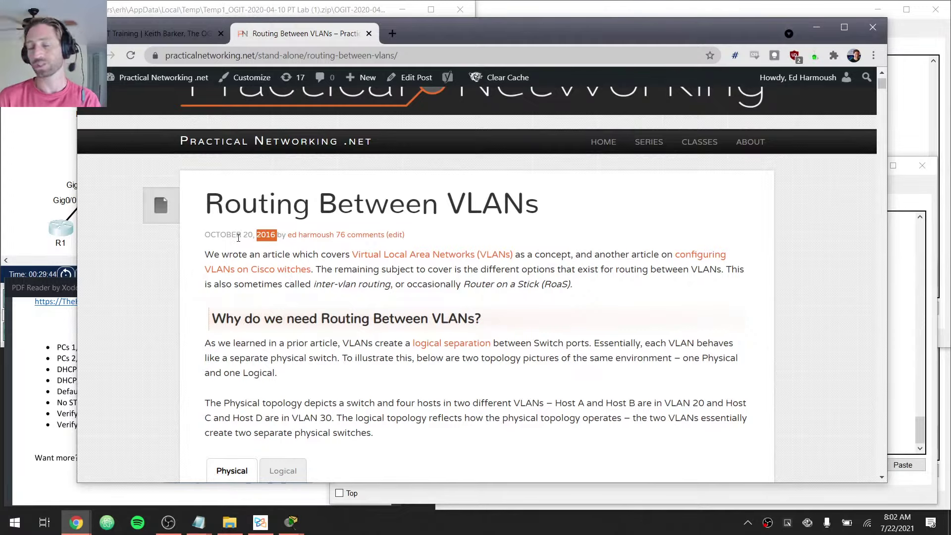
key("ctrl")
key("ctrl")
key("ctrl")
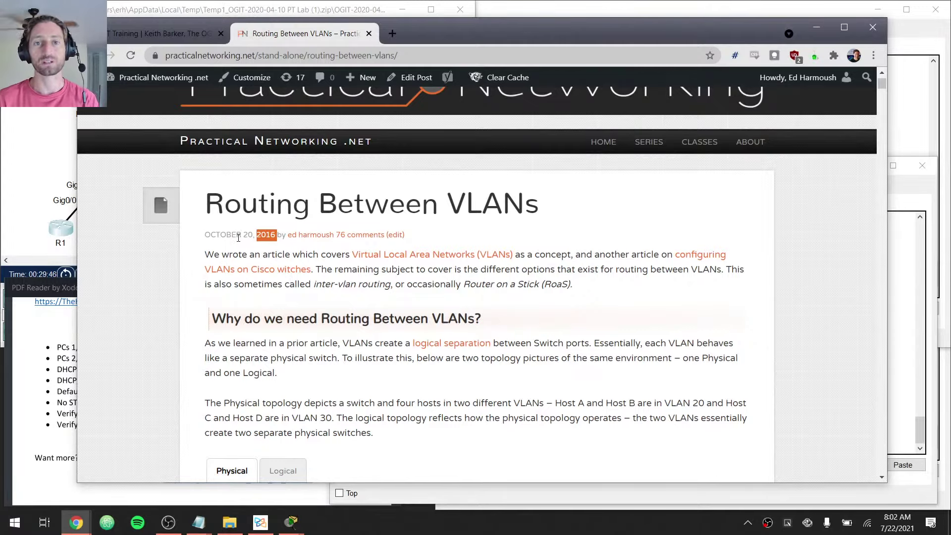
key("ctrl")
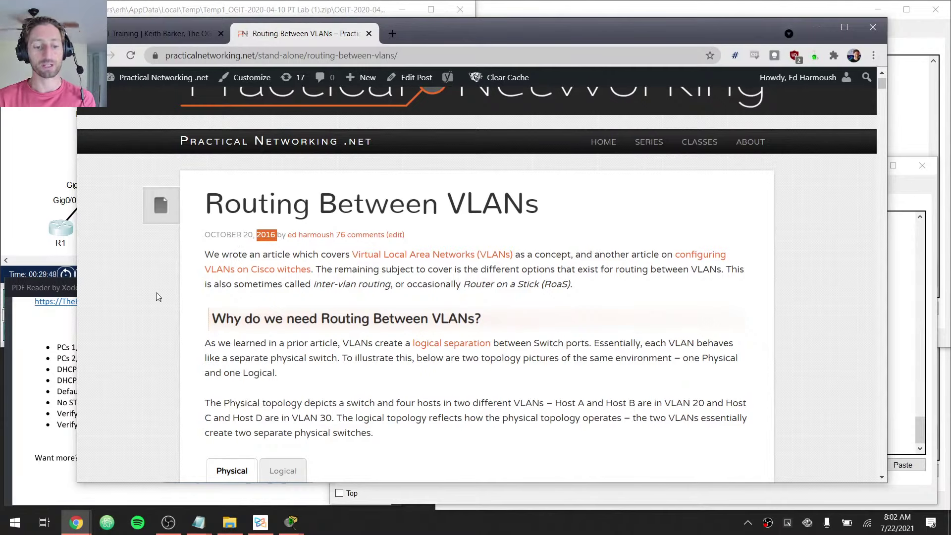
left_click(142, 301)
Compare the Physical and Logical topology diagrams in the section on why routing between VLANs is needed
scroll(143, 300, "down", 4)
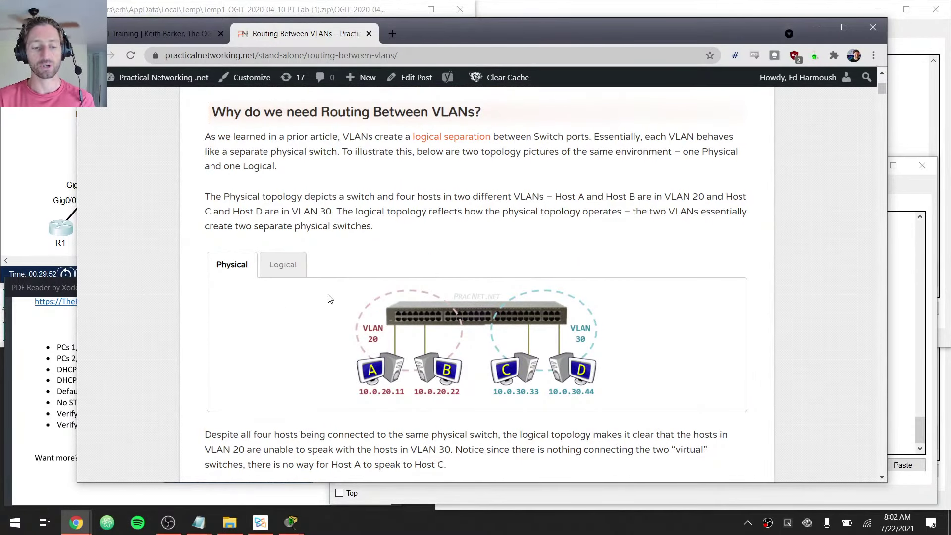
left_click(283, 268)
left_click(232, 264)
left_click(282, 267)
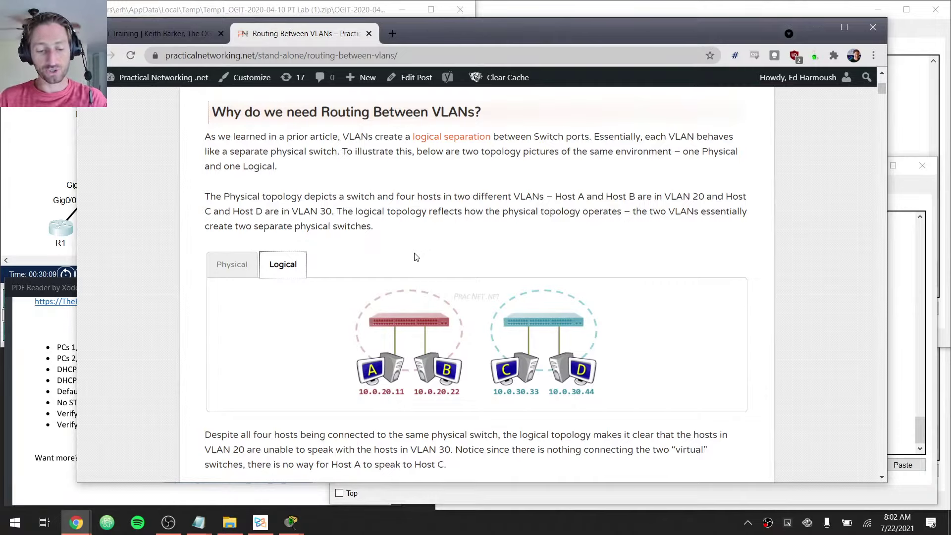
left_click(231, 270)
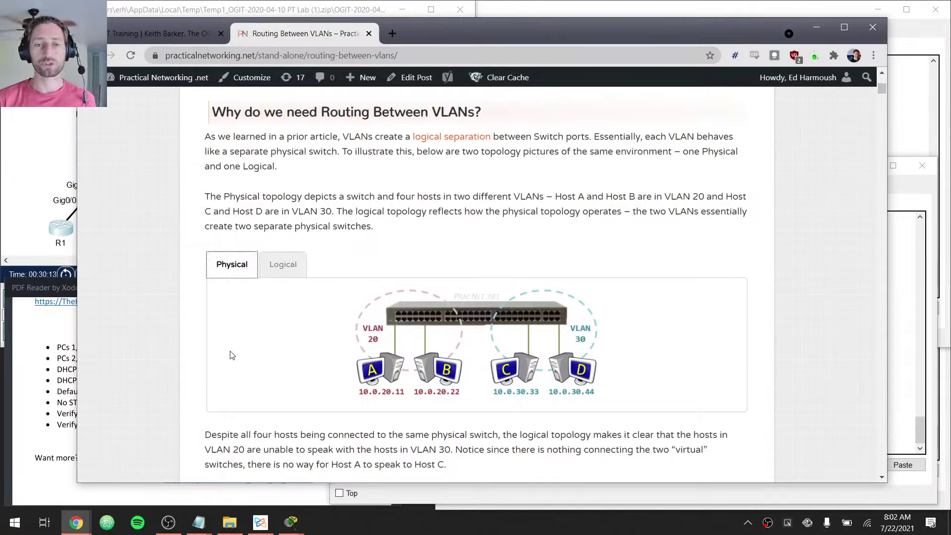
left_click(260, 273)
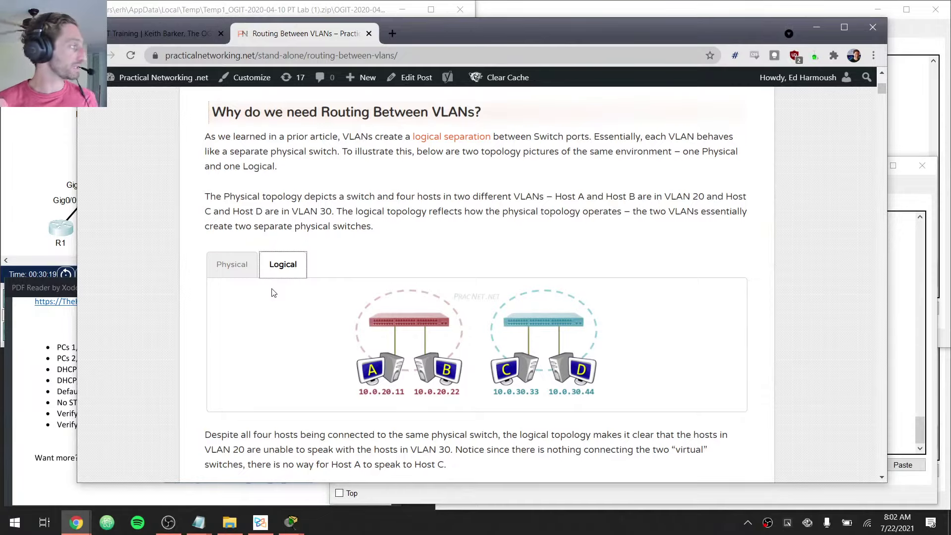
left_click(253, 265)
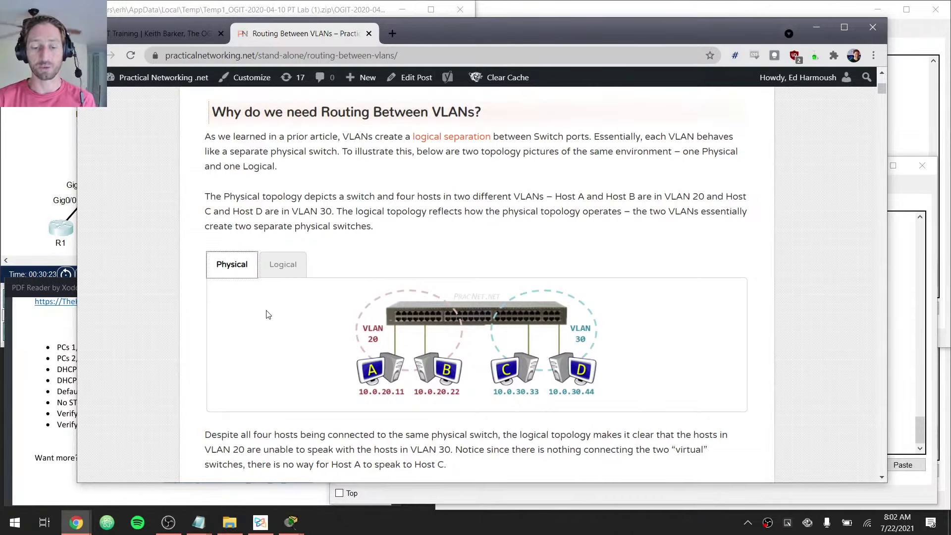
Review the three options for routing between VLANs and the diagram of the router with separate physical interfaces
scroll(273, 324, "down", 5)
scroll(273, 325, "down", 4)
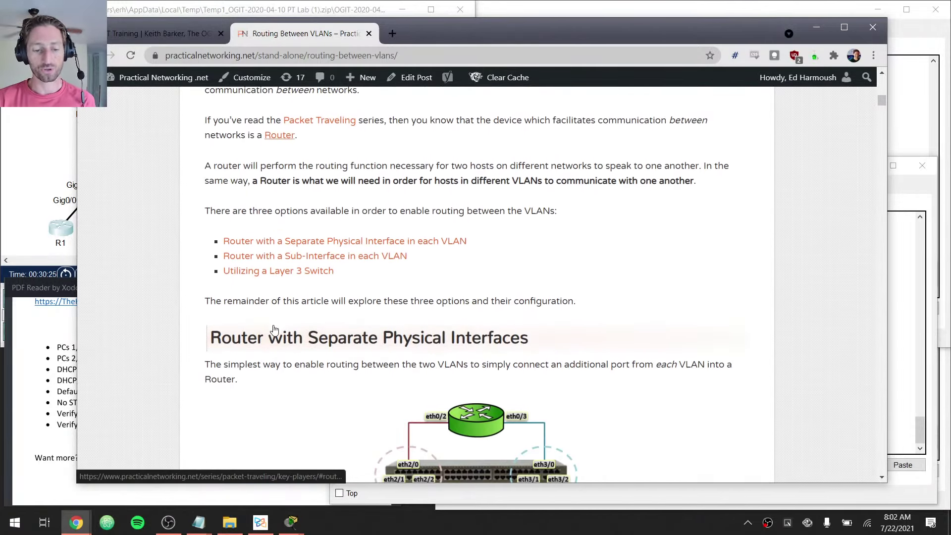
left_click_drag(367, 275, 201, 239)
left_click(191, 253)
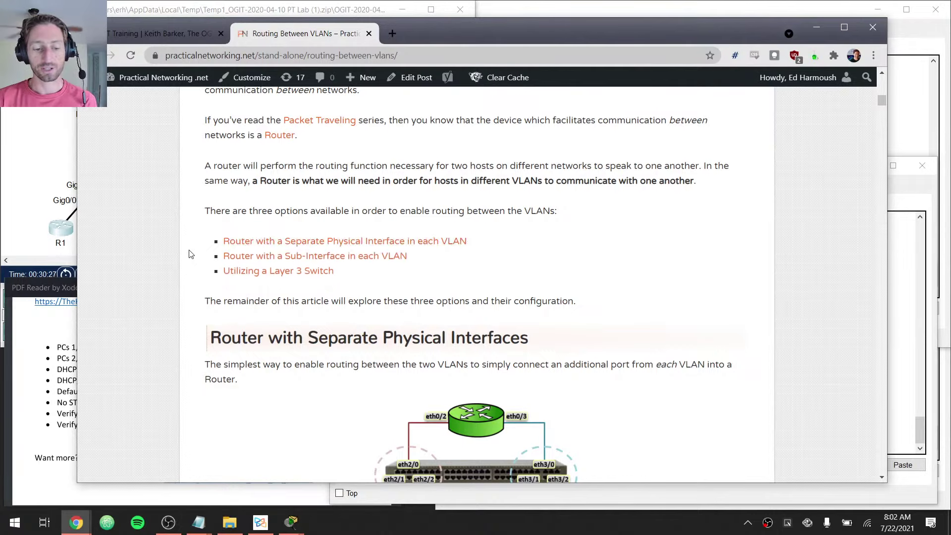
scroll(191, 258, "down", 4)
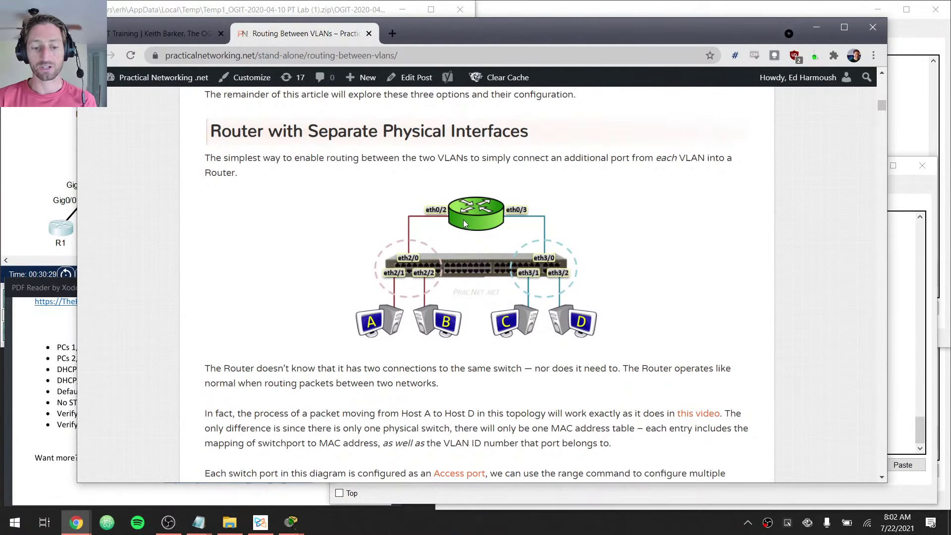
left_click(446, 214)
left_click(531, 213)
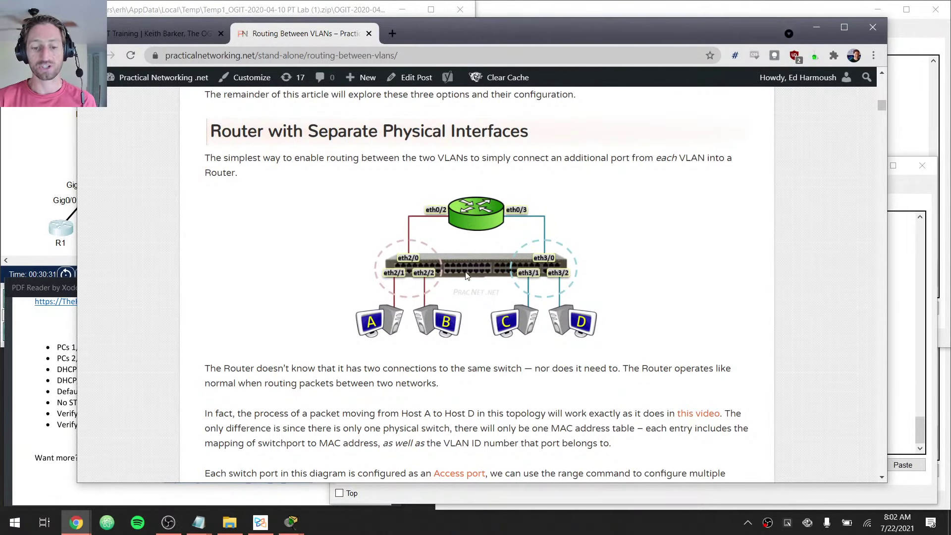
Examine the switch and router configuration examples for separate physical interfaces and show the router's ip int brief output
scroll(391, 272, "down", 6)
scroll(368, 278, "down", 2)
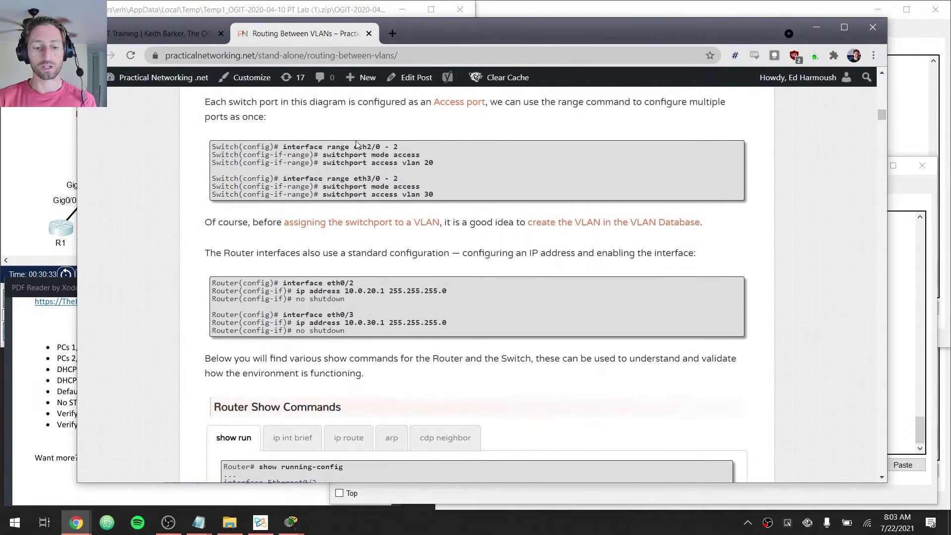
left_click_drag(369, 151, 391, 208)
left_click(386, 240)
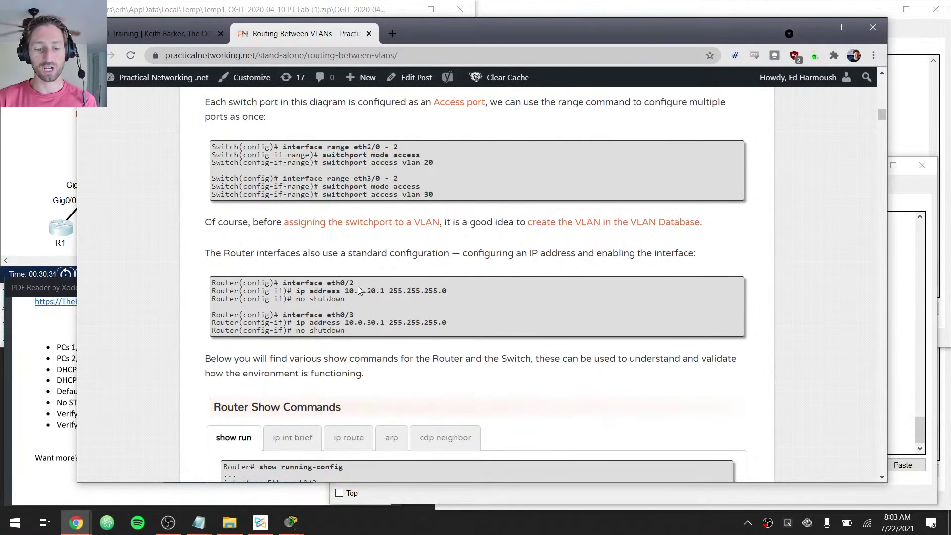
left_click_drag(212, 281, 346, 331)
scroll(297, 221, "down", 4)
left_click(292, 231)
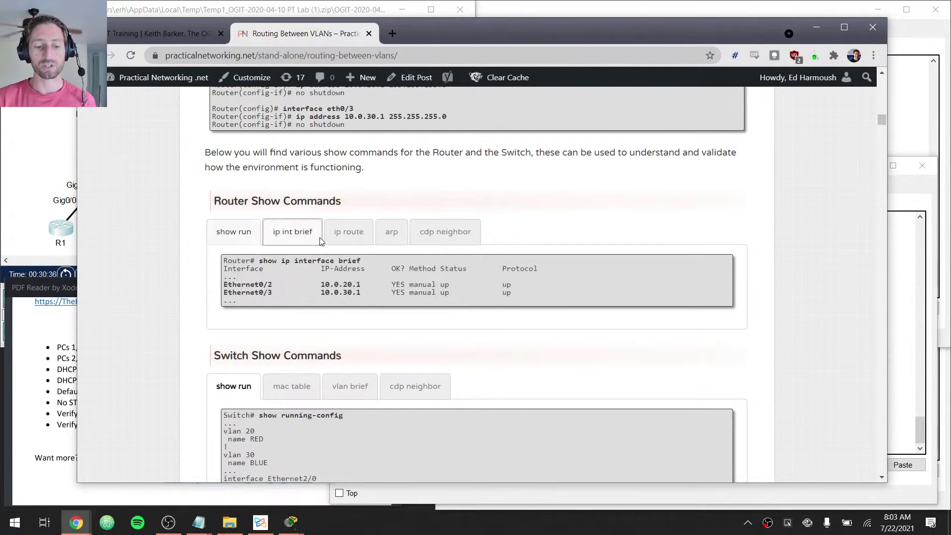
Review the router's ip route, cdp neighbor, arp and show run outputs for the separate physical interfaces example
left_click(349, 231)
left_click(445, 231)
left_click(392, 231)
left_click(234, 231)
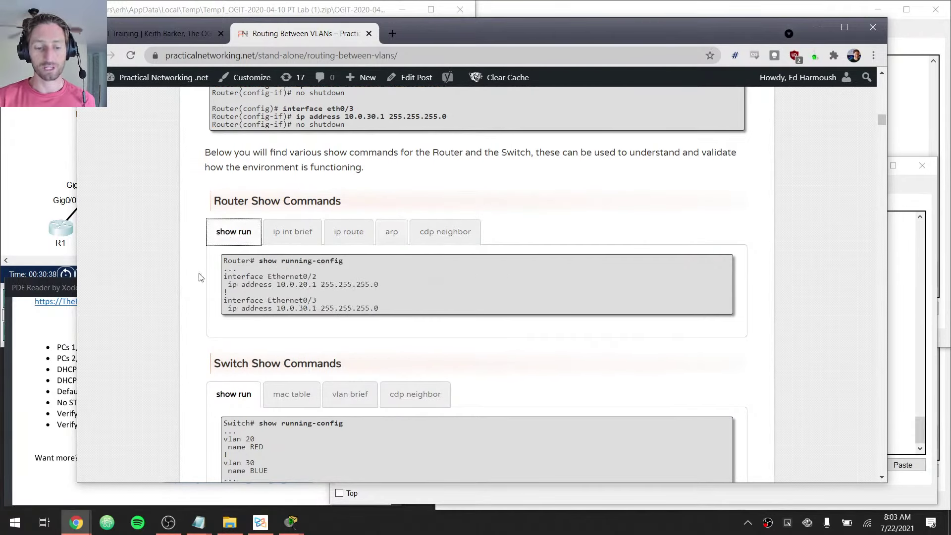
Review the Router with Sub-Interfaces diagram and narrow the browser window to compare it with the SW1–R1 link in the lab topology
scroll(161, 292, "down", 12)
scroll(162, 292, "down", 1)
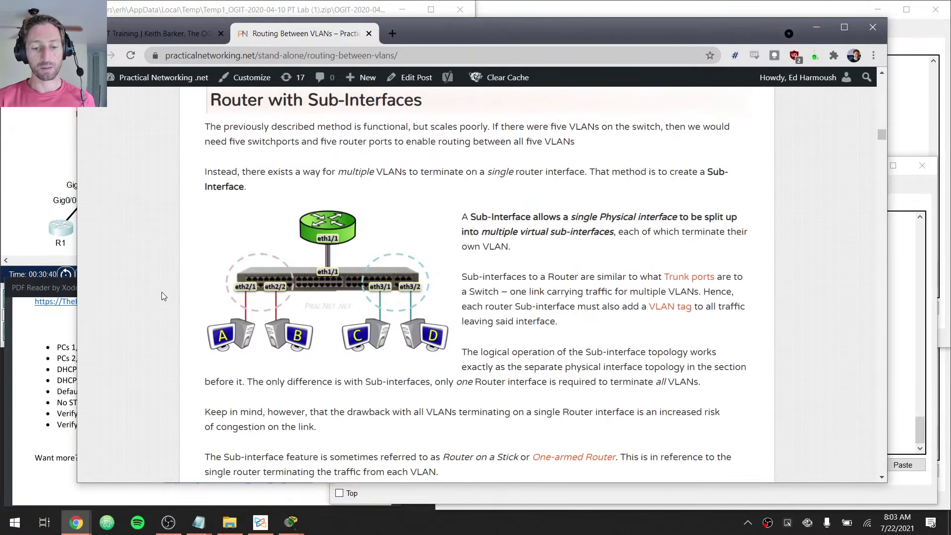
left_click_drag(211, 100, 416, 103)
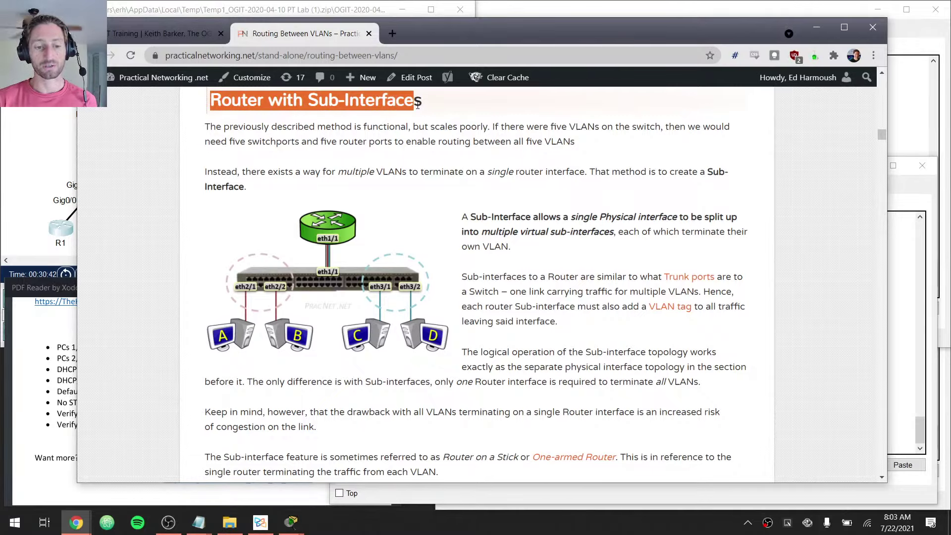
left_click(417, 104)
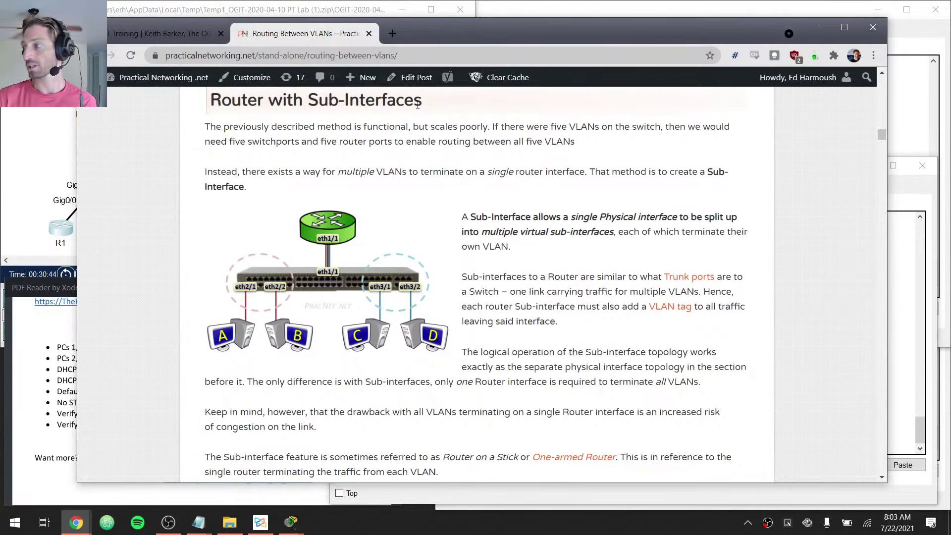
left_click(334, 253)
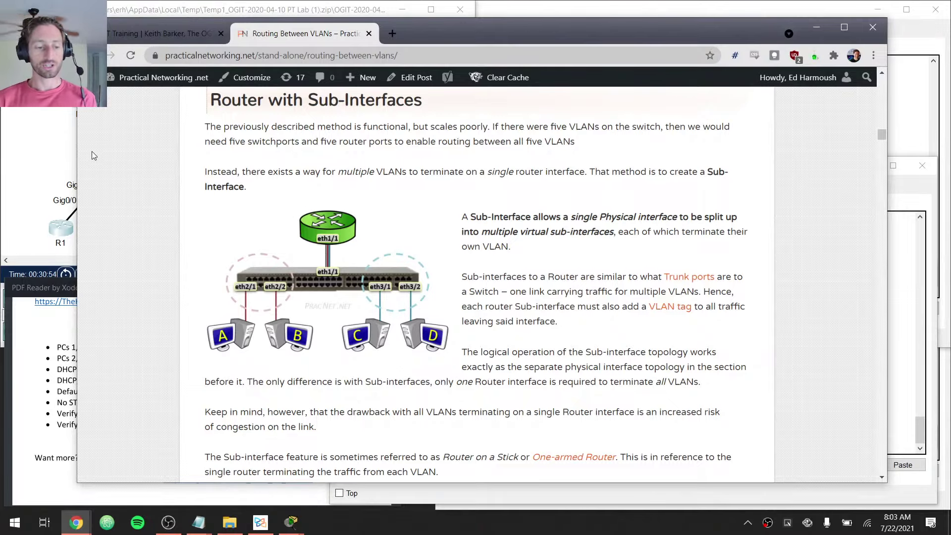
left_click_drag(78, 213, 179, 212)
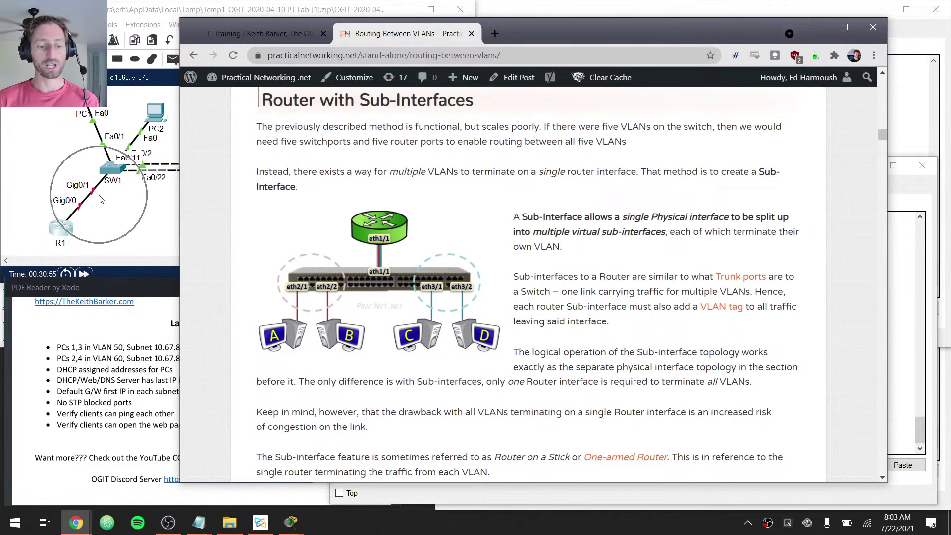
left_click(99, 199)
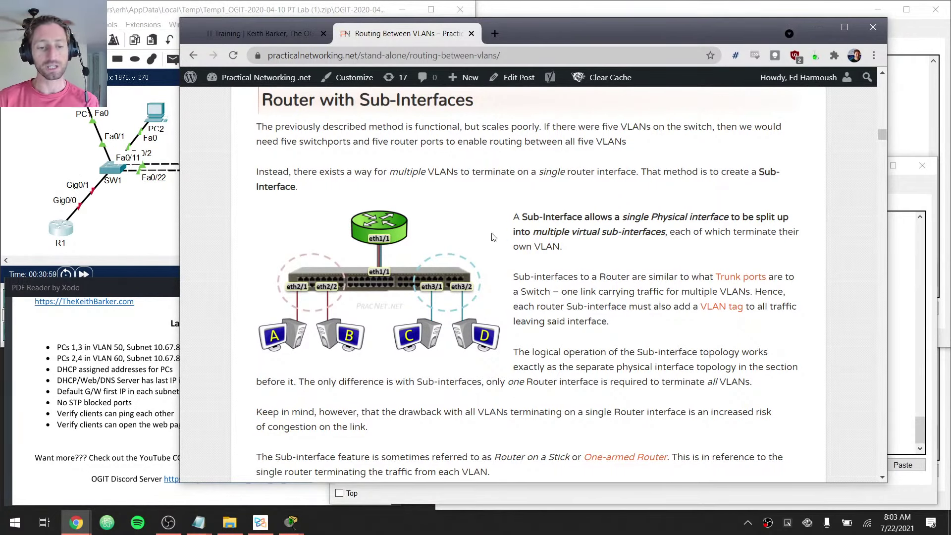
Examine the example commands for the switch trunk and router sub-interfaces, highlighting the encapsulation dot1Q 20 line
scroll(525, 265, "down", 6)
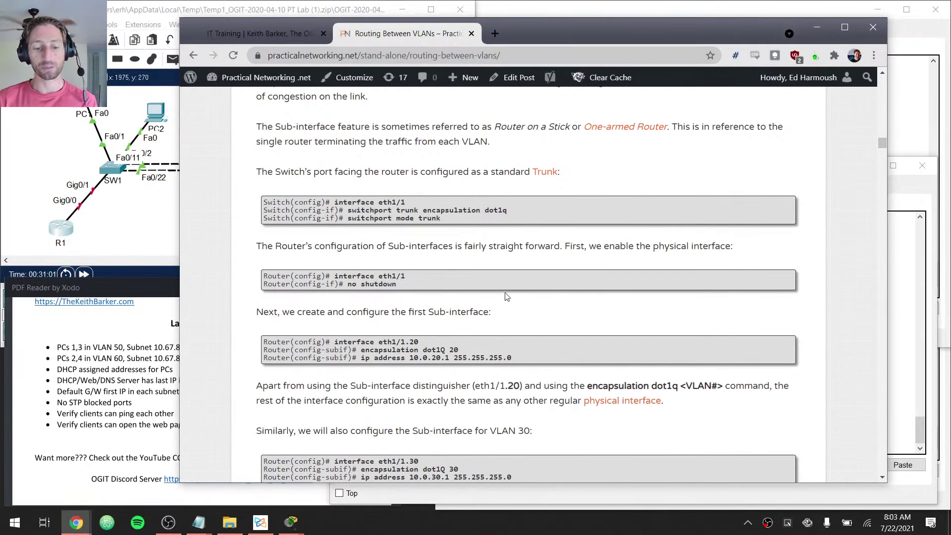
left_click_drag(263, 210, 407, 243)
left_click_drag(389, 283, 394, 285)
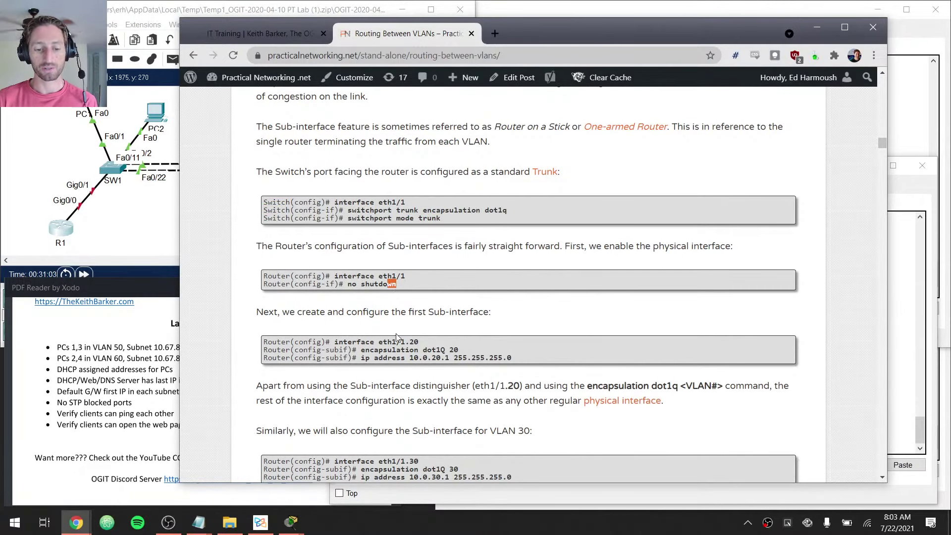
left_click_drag(396, 341, 409, 358)
scroll(492, 138, "down", 4)
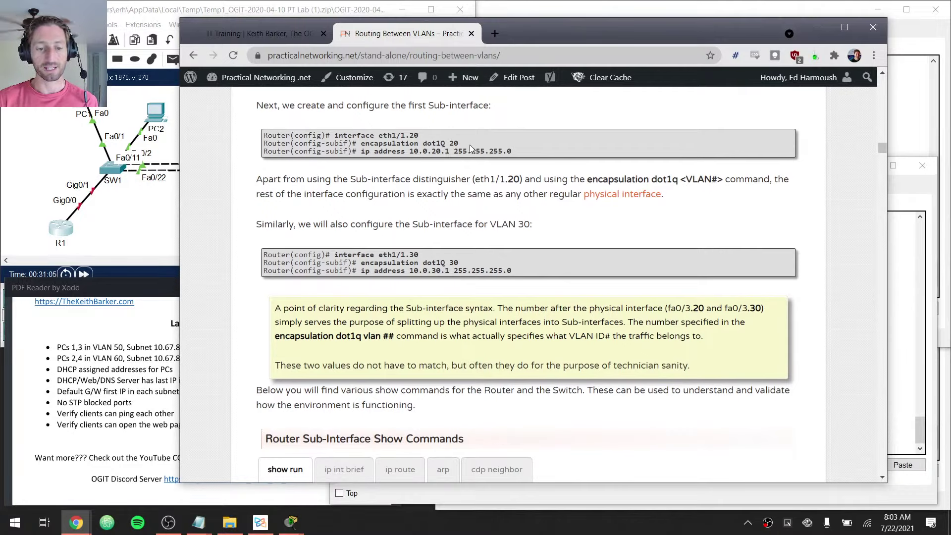
left_click_drag(459, 143, 264, 143)
Look through the ip route, arp and cdp neighbor outputs under Router Sub-Interface Show Commands
scroll(616, 304, "down", 3)
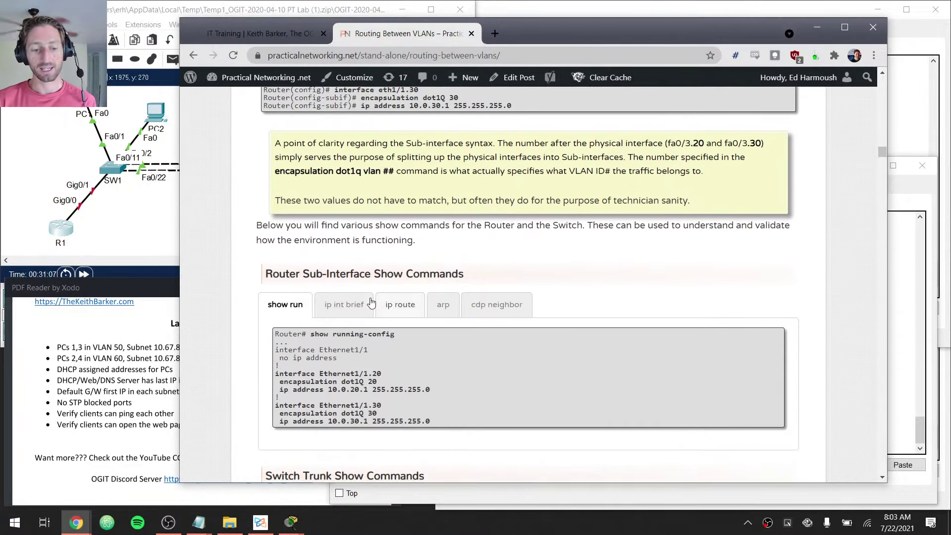
left_click(400, 307)
left_click(443, 307)
left_click(496, 307)
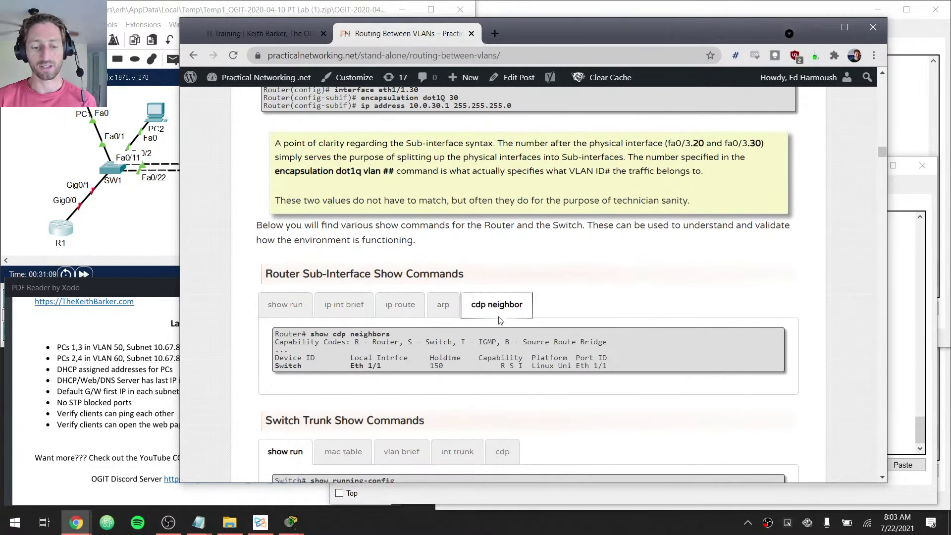
Check the lab download page, return to the top of the routing article, and minimize the browser to get back to Packet Tracer
left_click(524, 56)
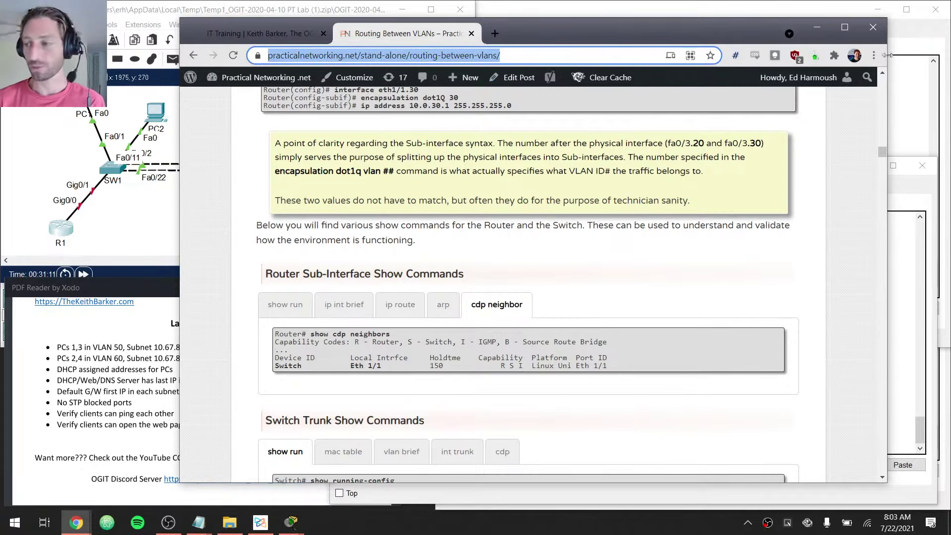
key("alt+Tab")
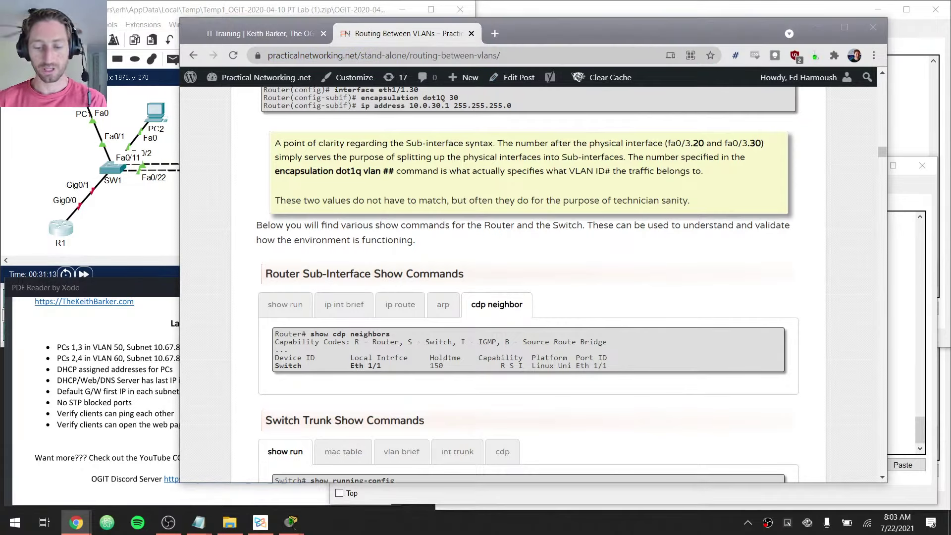
left_click(293, 31)
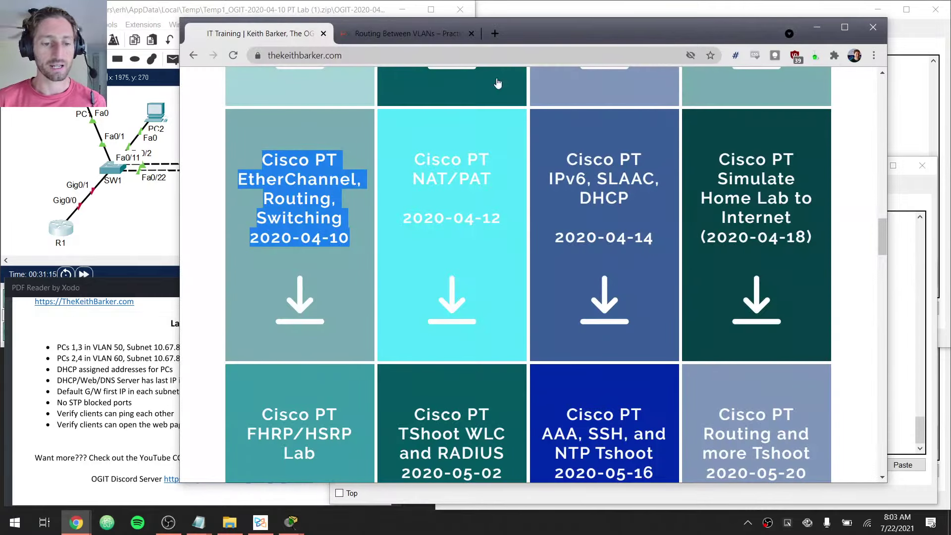
left_click(445, 37)
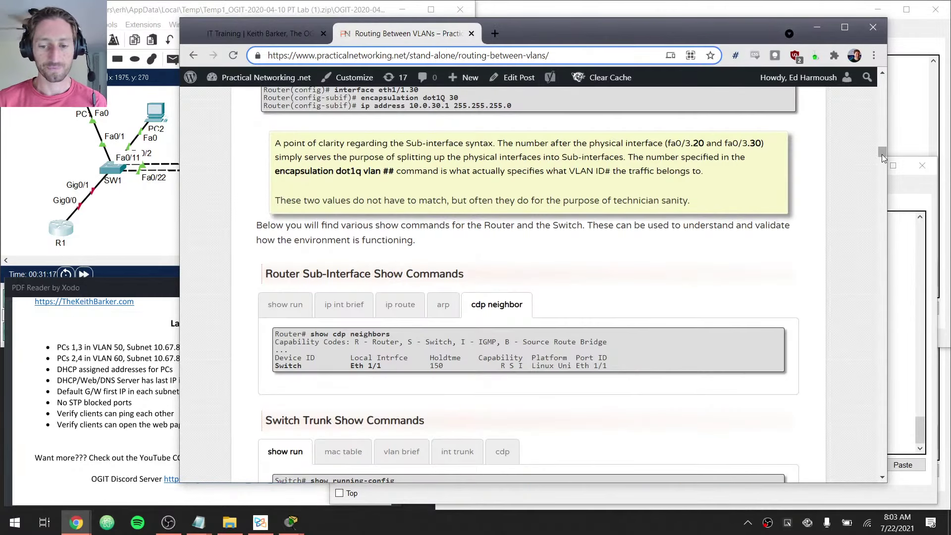
left_click_drag(881, 151, 882, 77)
left_click(816, 27)
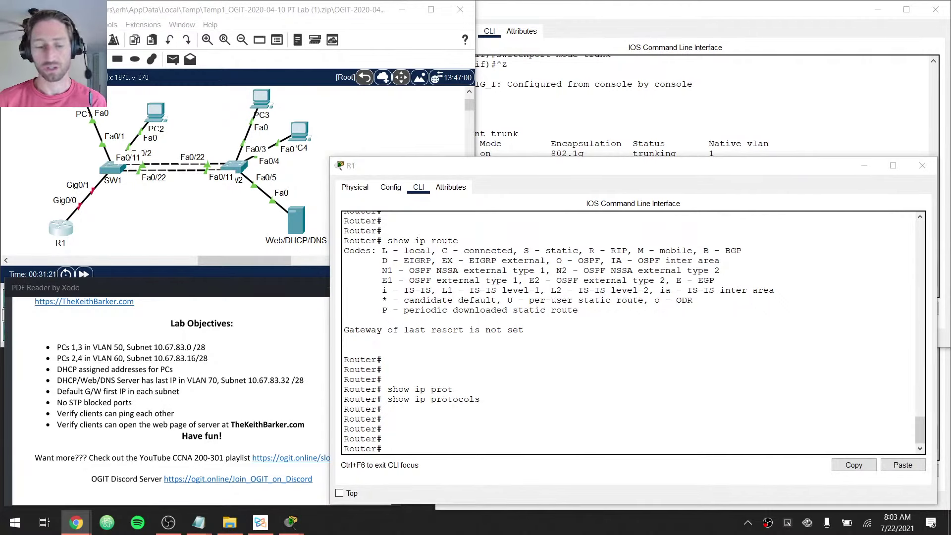
On R1, enter global configuration mode and enable interface gig0/0 with no shut
left_click(101, 225)
left_click(658, 318)
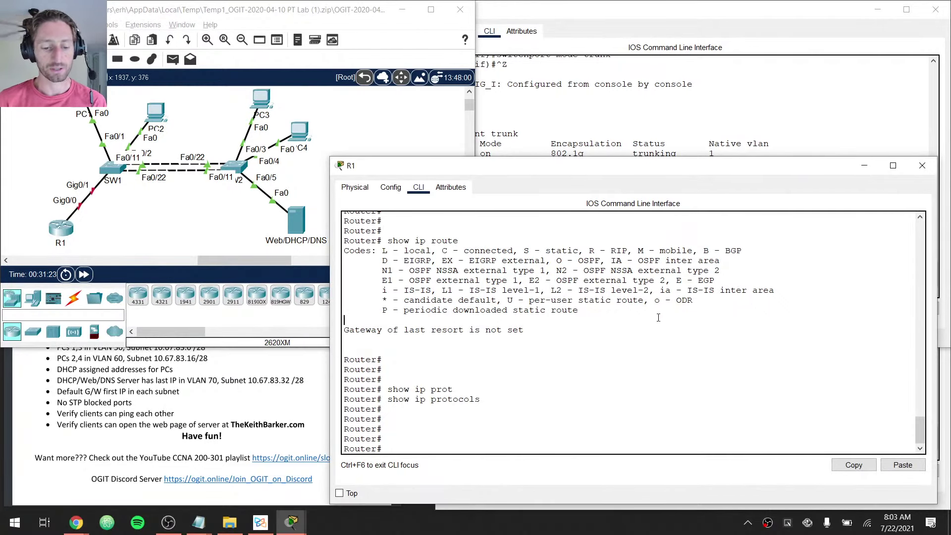
key("Return")
key("Return")
key("Return")
type("conf t")
key("Return")
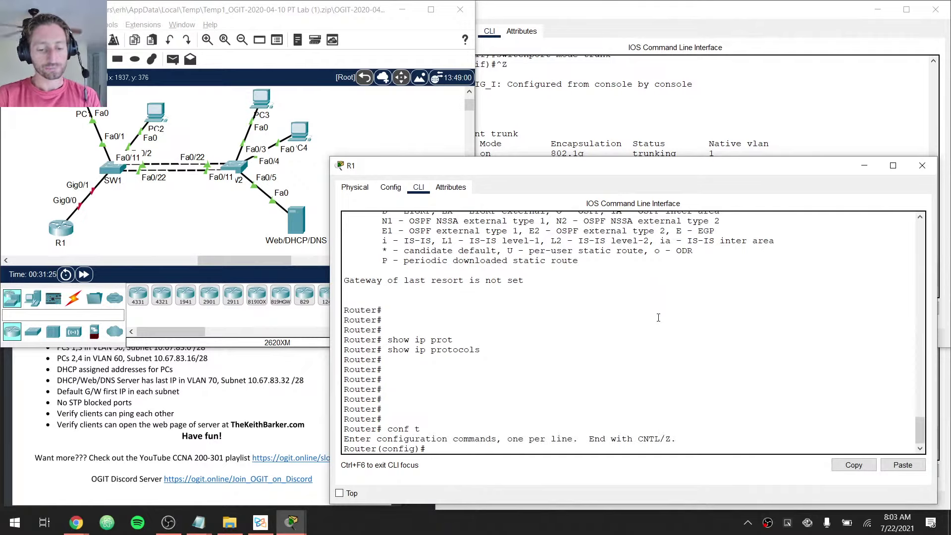
type("int gig0/0")
key("Return")
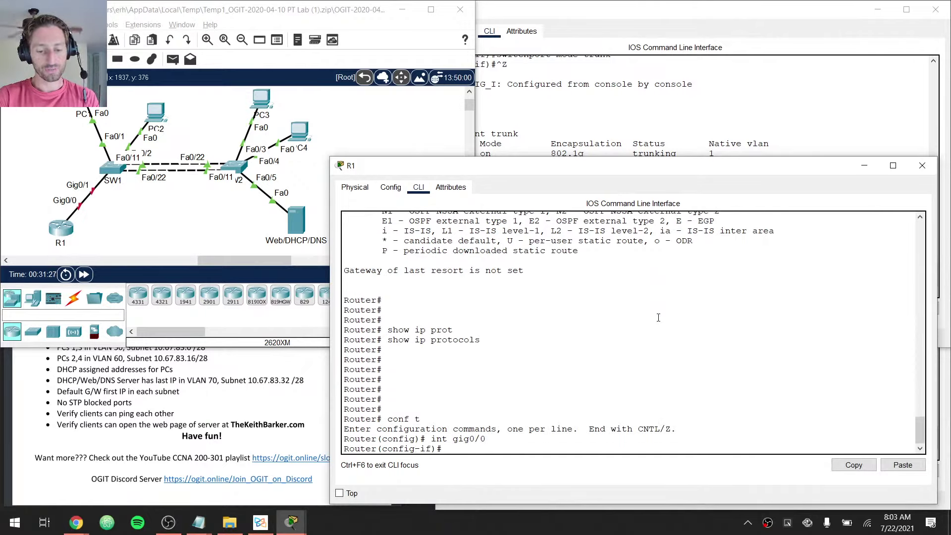
type("no shut")
key("Return")
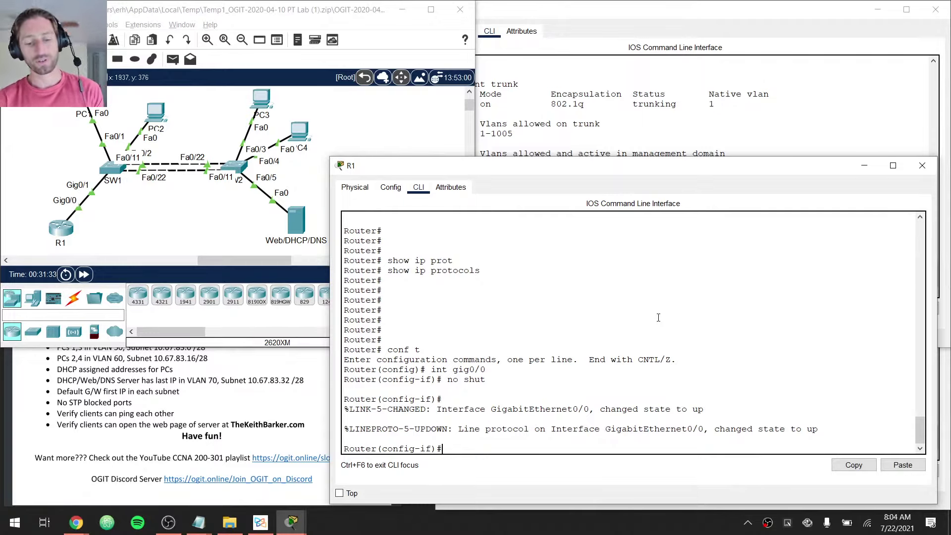
left_click_drag(451, 370, 486, 370)
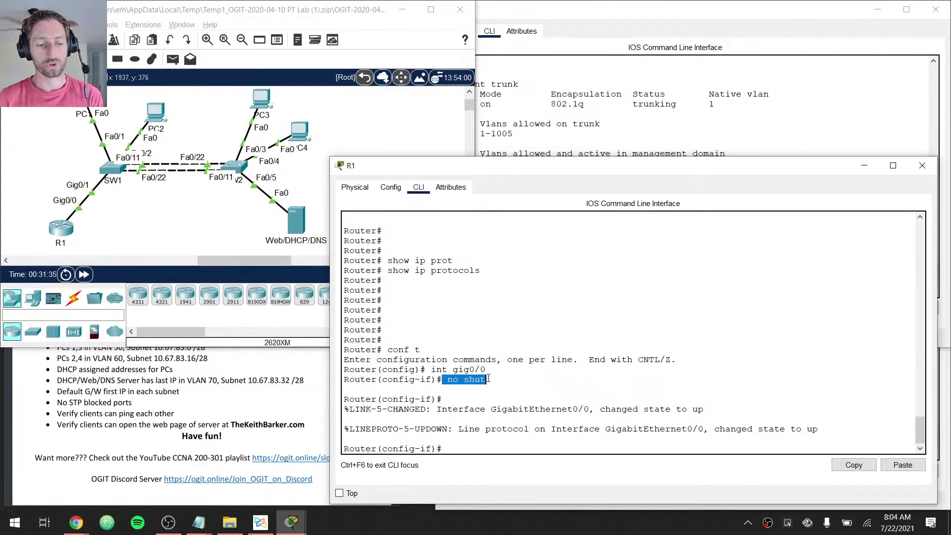
left_click(486, 370)
List SW1's CDP neighbors with show cdp n and highlight the router's entry and its local interface
left_click(583, 95)
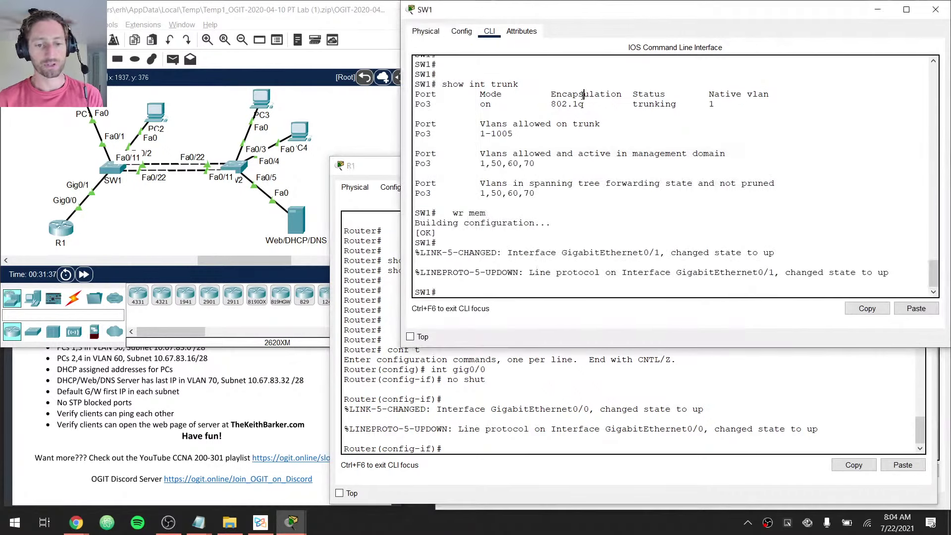
type("show cdp n")
key("Return")
key("Return")
key("Return")
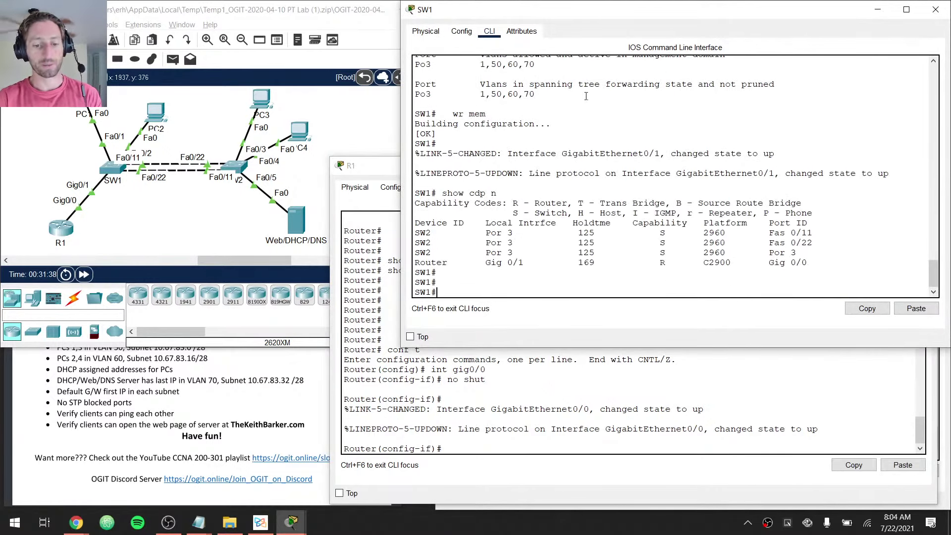
left_click_drag(435, 263, 536, 262)
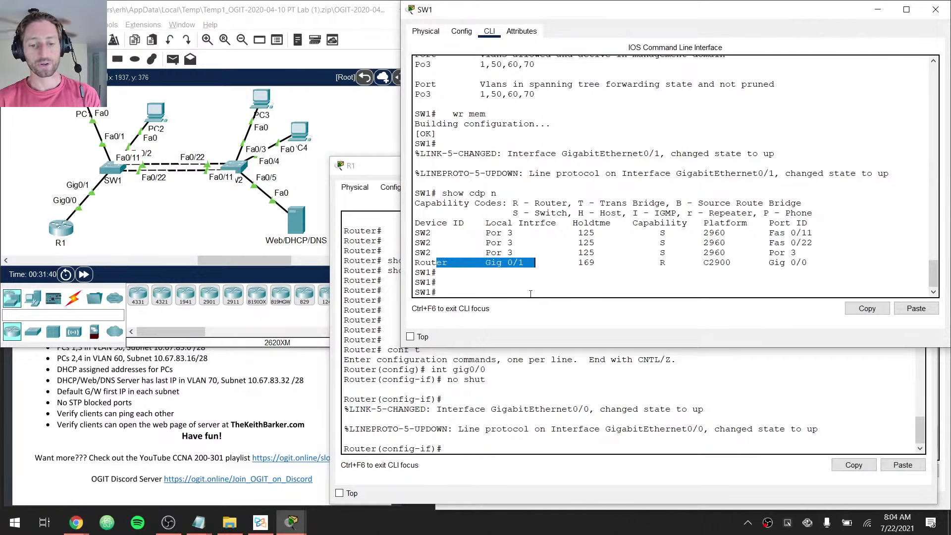
Query R1's CLI help for completing the int gig0/0 sub-interface command, both with and without the trailing dot
left_click(524, 411)
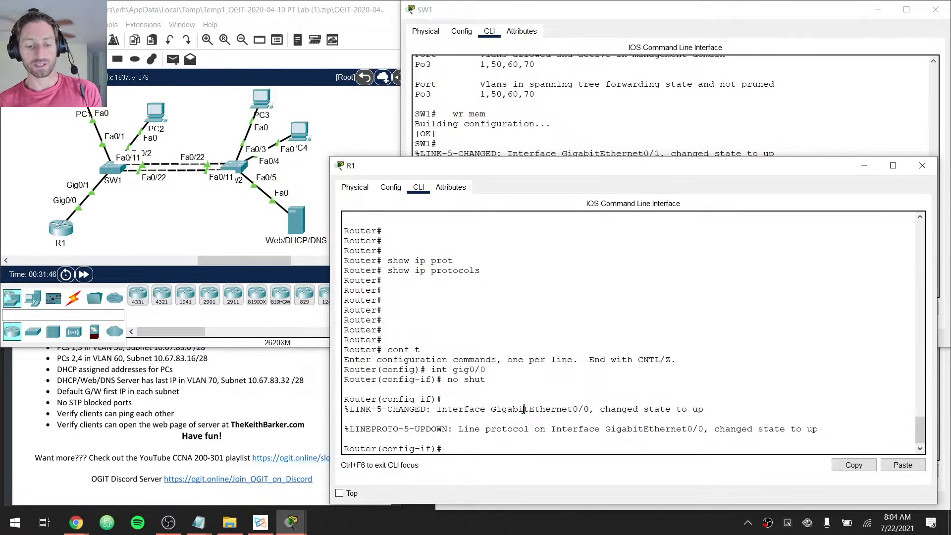
key("Return")
key("Return")
key("Return")
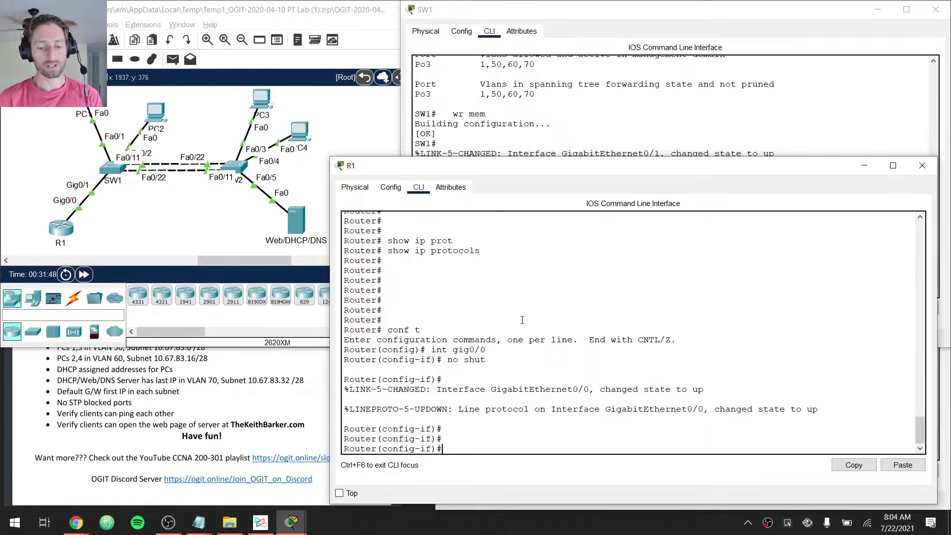
key("Up")
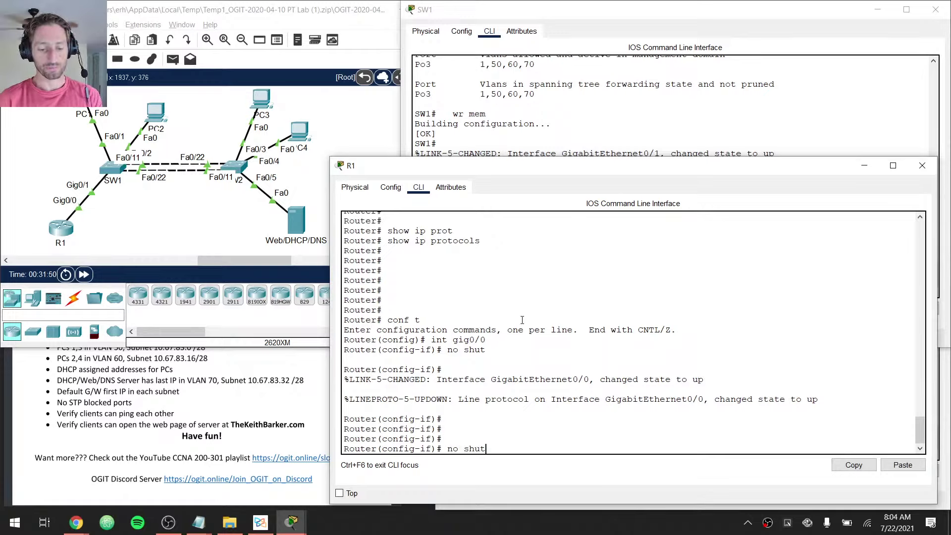
key("Up")
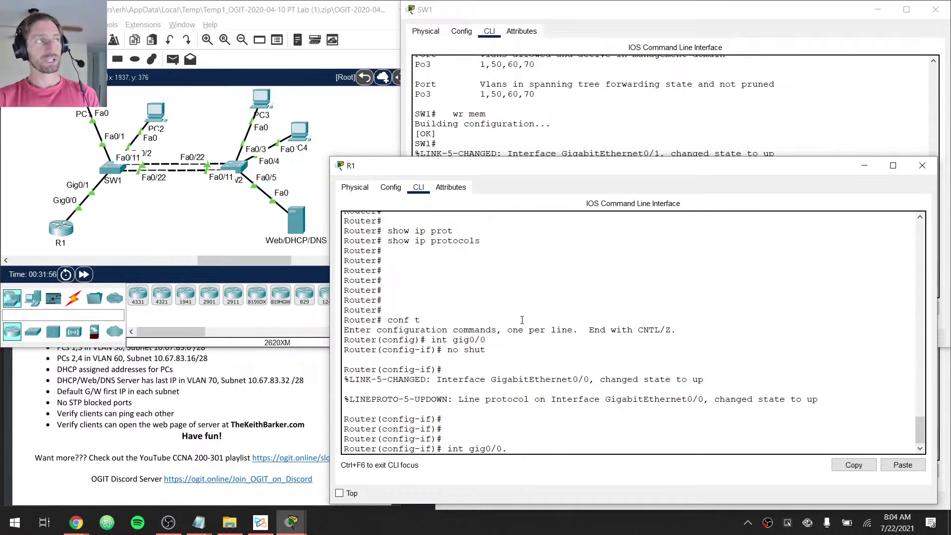
type(".50")
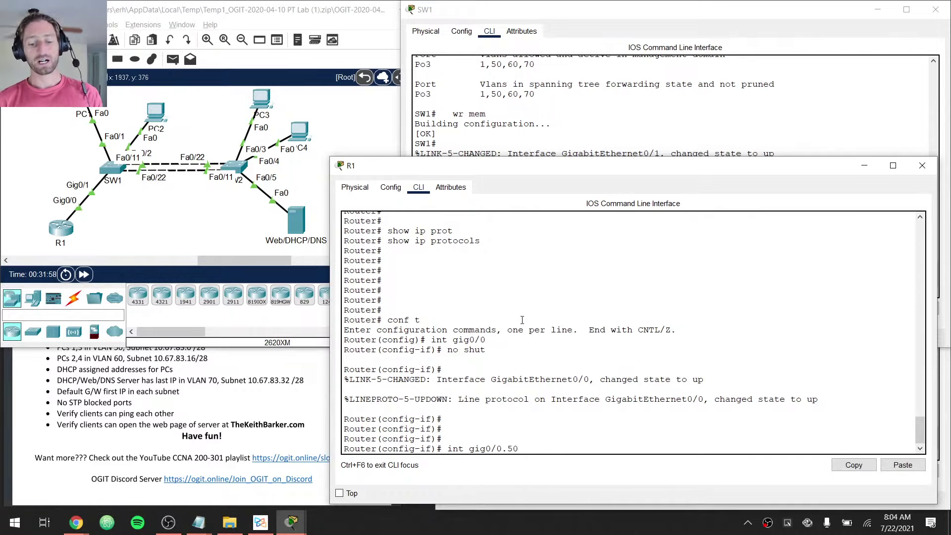
key("BackSpace")
key("BackSpace")
type("?")
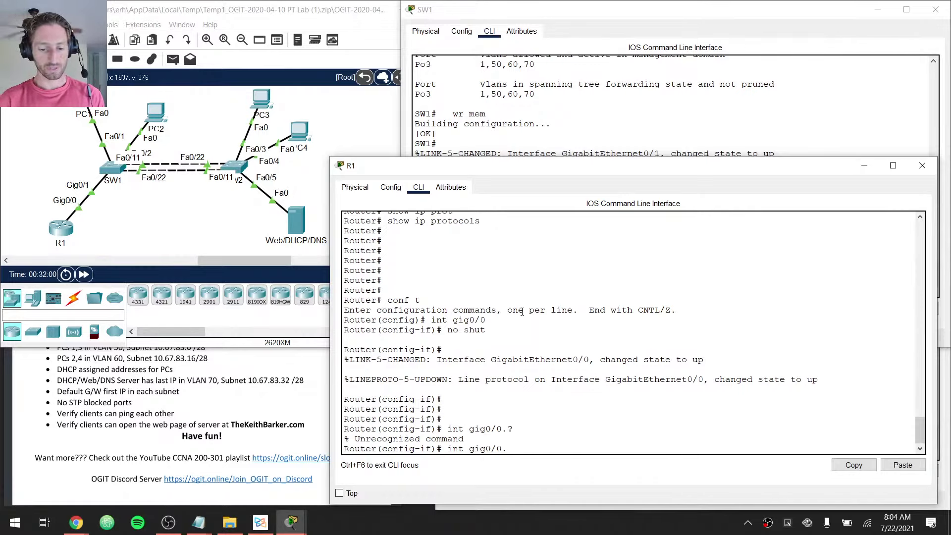
key("BackSpace")
type("?")
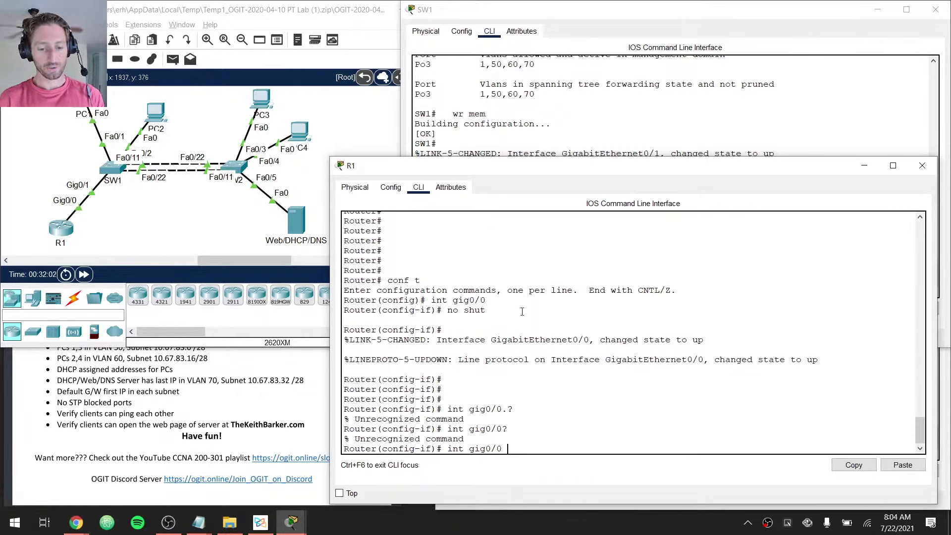
Create sub-interface gig0/0.50 on R1 and highlight the sub-interface number in the command
type(".")
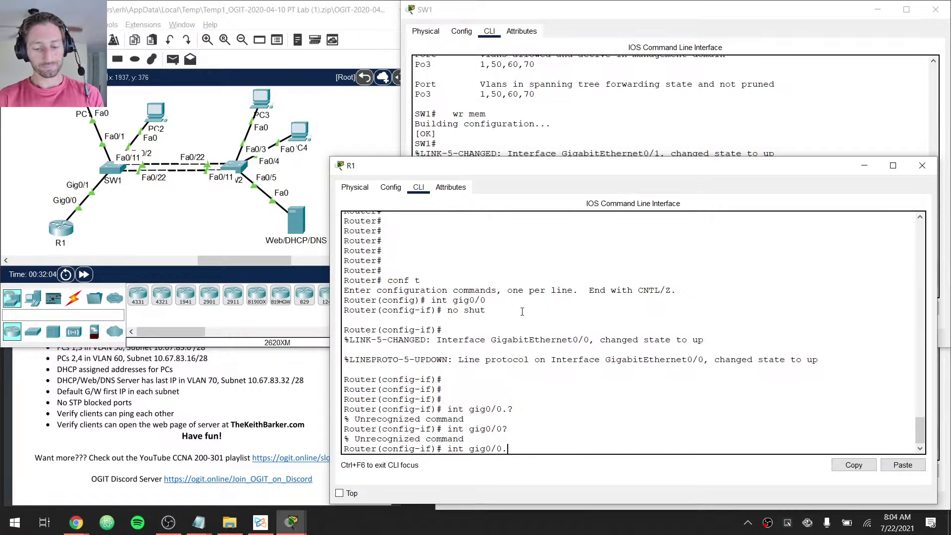
type("50")
key("Return")
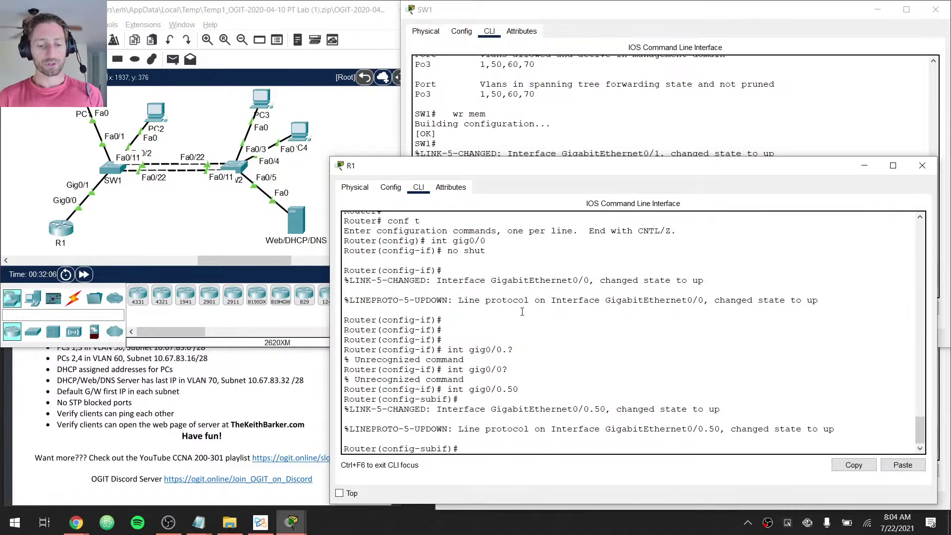
left_click_drag(507, 389, 518, 389)
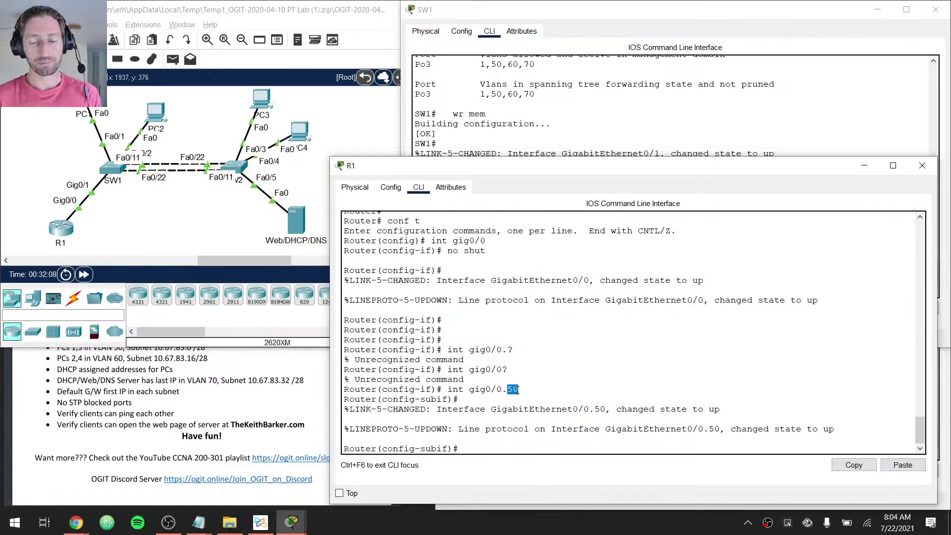
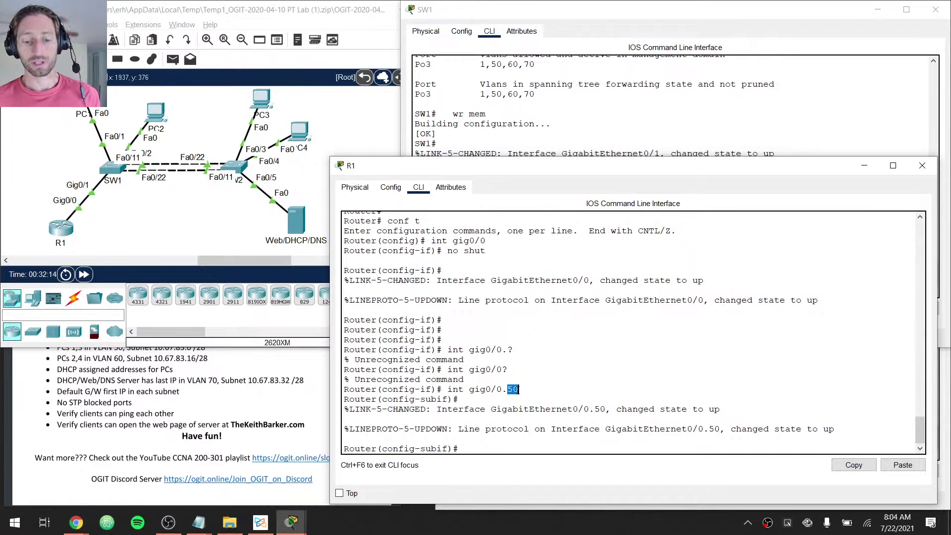
Set dot1Q encapsulation with VLAN ID 50 on R1's gig0/0.50 sub-interface, querying CLI help for the available options
left_click(665, 390)
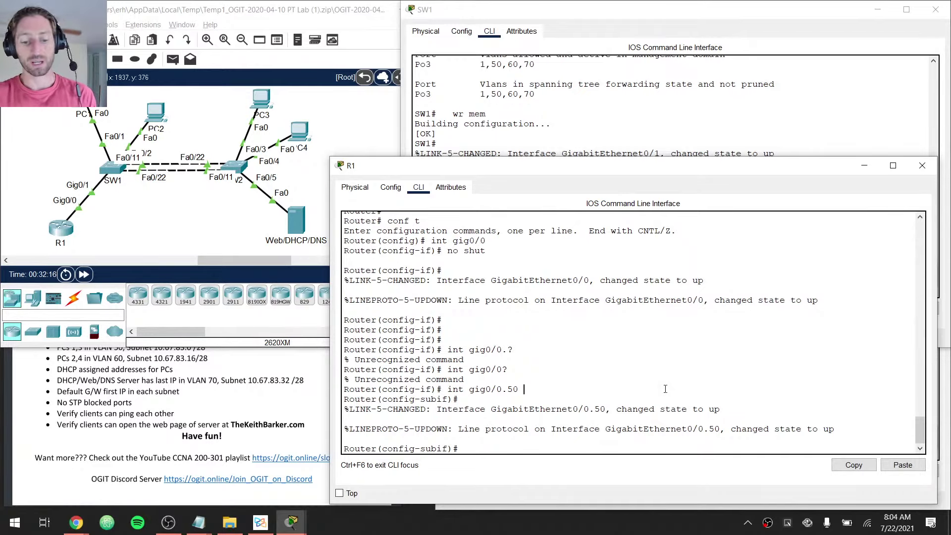
mouse_move(517, 397)
left_mouse_down()
mouse_move(465, 399)
mouse_move(517, 392)
left_mouse_up()
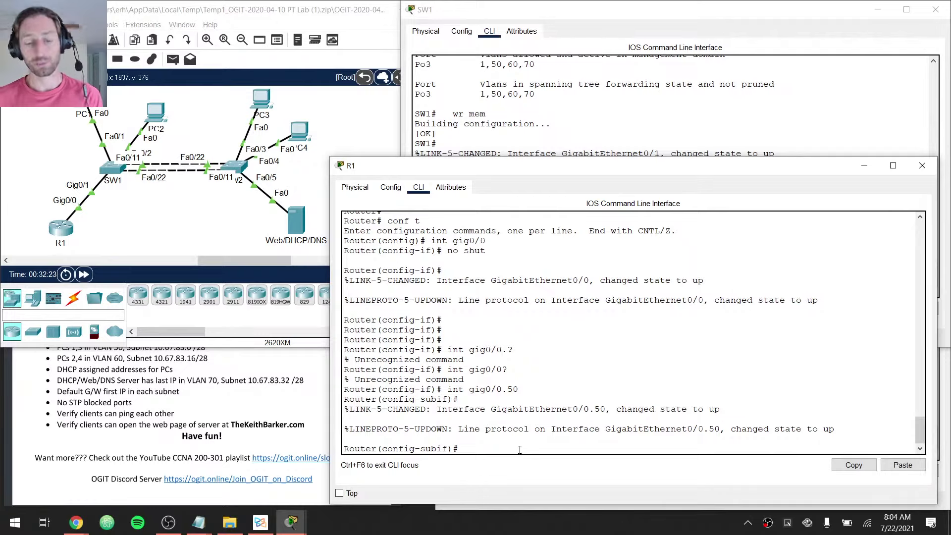
type("enc")
key("Tab")
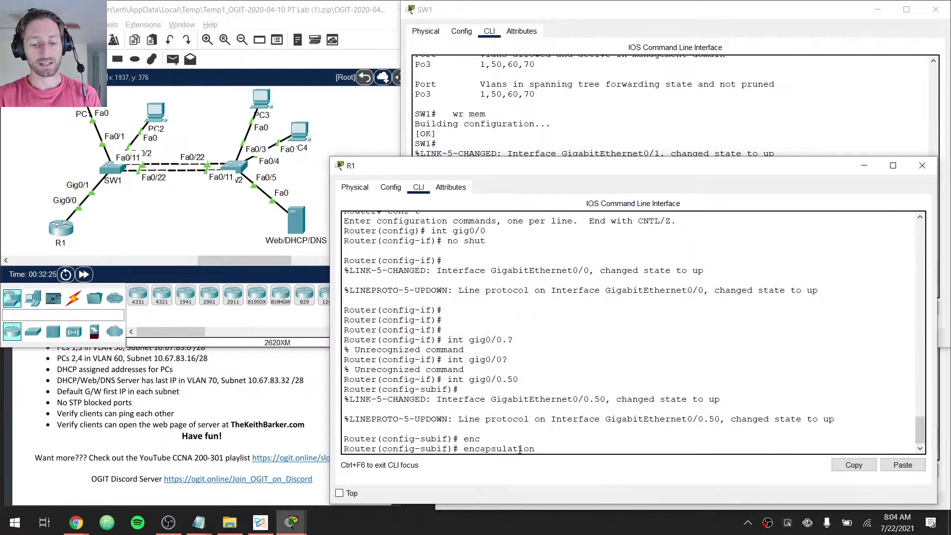
type("?")
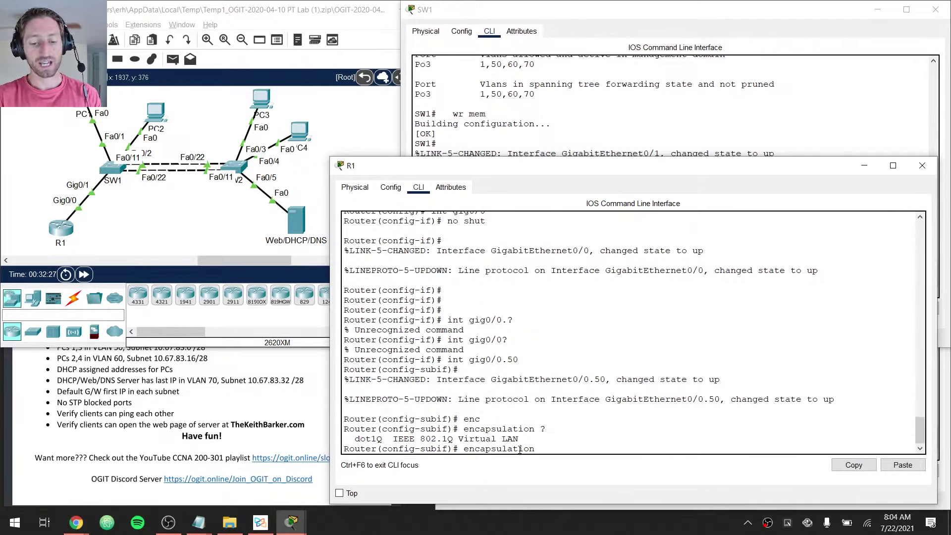
type("do")
key("Tab")
type("?")
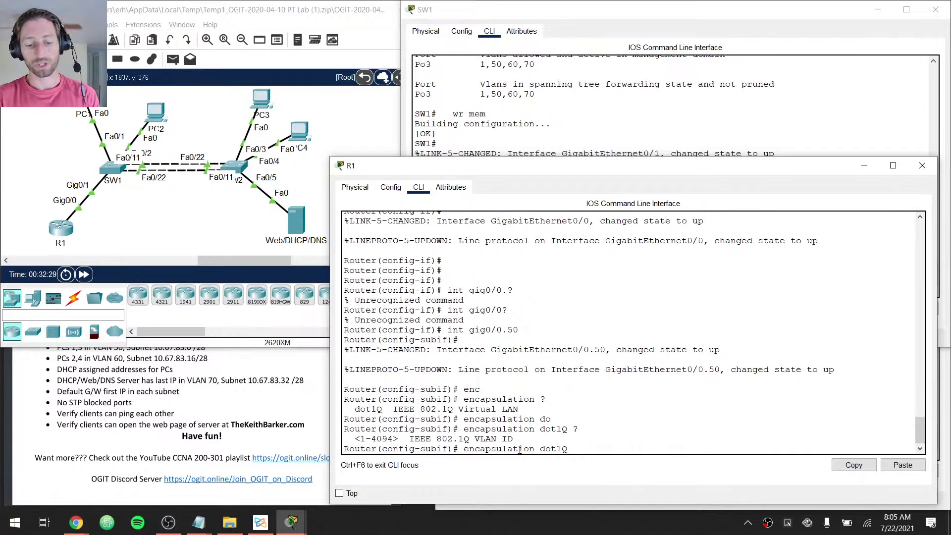
type("50")
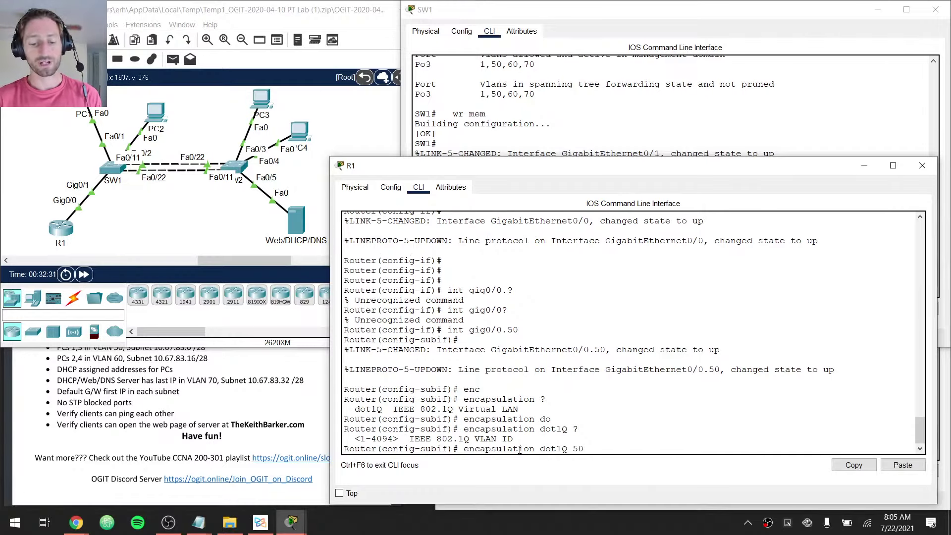
key("Return")
Highlight the dot1Q VLAN ID and the sub-interface number in R1's entered commands to compare them
left_click_drag(571, 438, 585, 439)
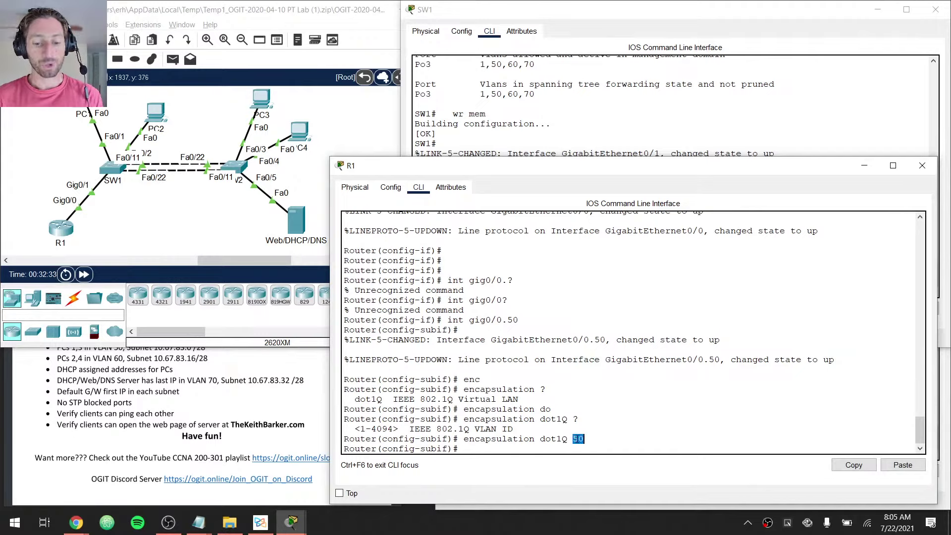
left_click(510, 328)
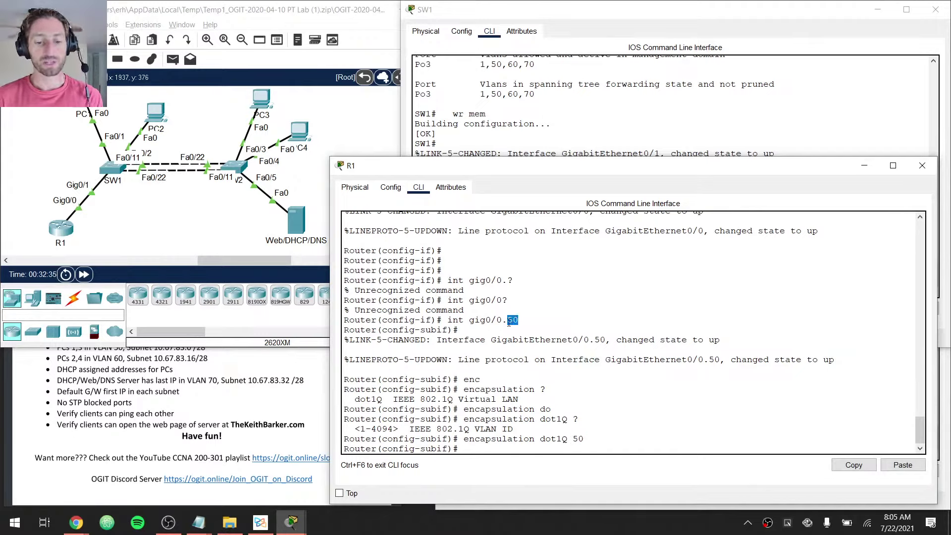
left_click_drag(508, 321, 534, 317)
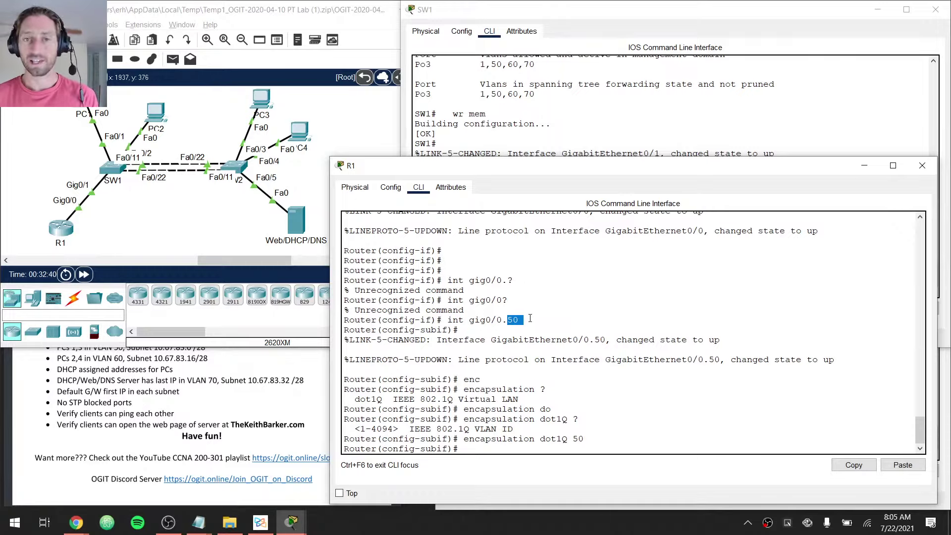
double_click(577, 439)
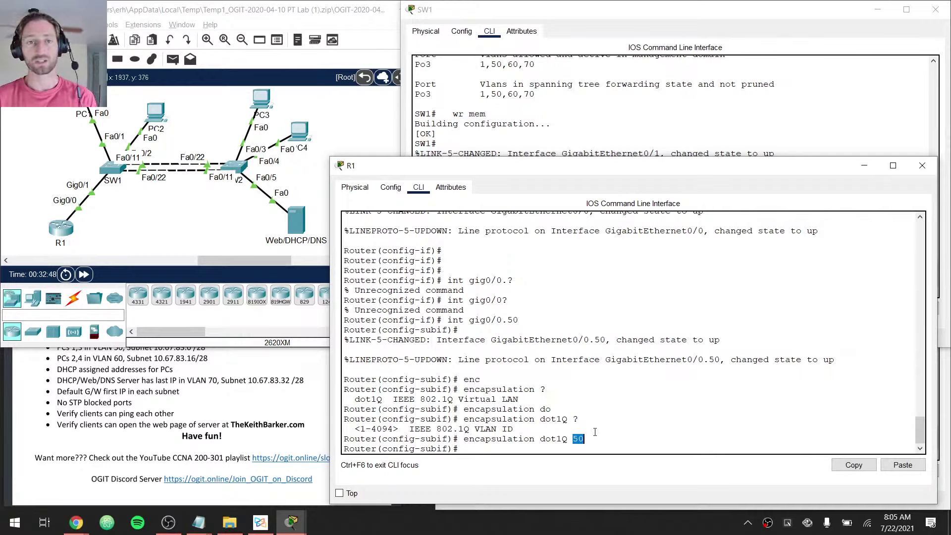
left_click(593, 432)
key("Return")
key("Return")
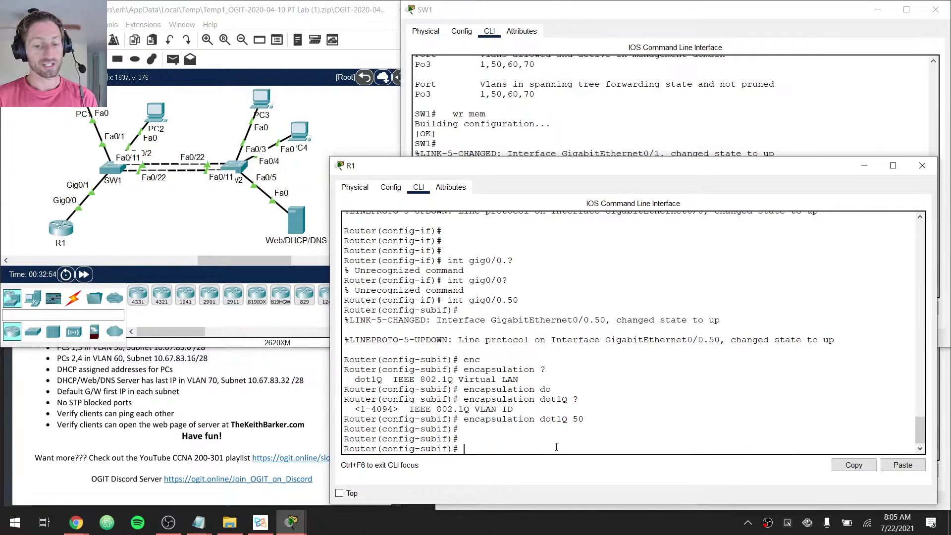
Begin R1's ip address command and check the lab objectives PDF for VLAN 50's subnet and the default gateway rule
type("ip address")
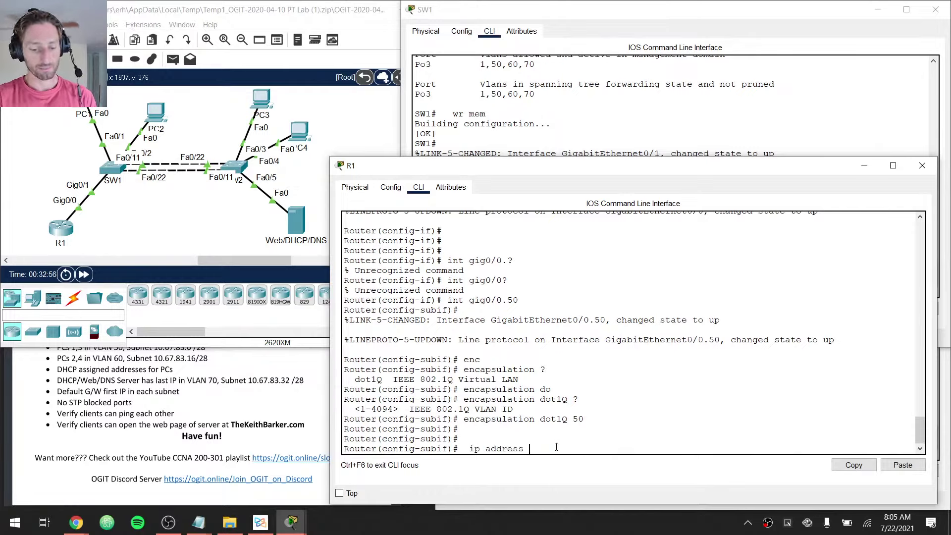
left_click(222, 393)
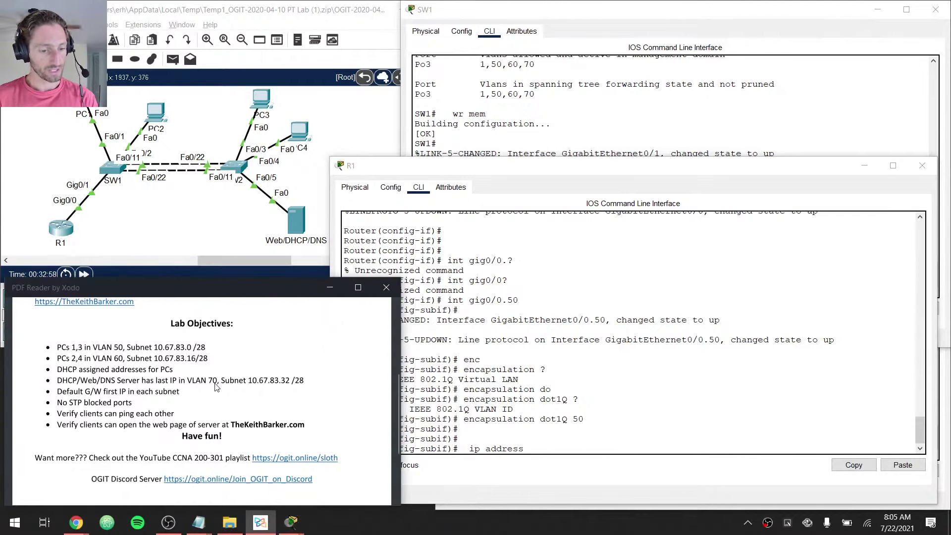
left_click(126, 349)
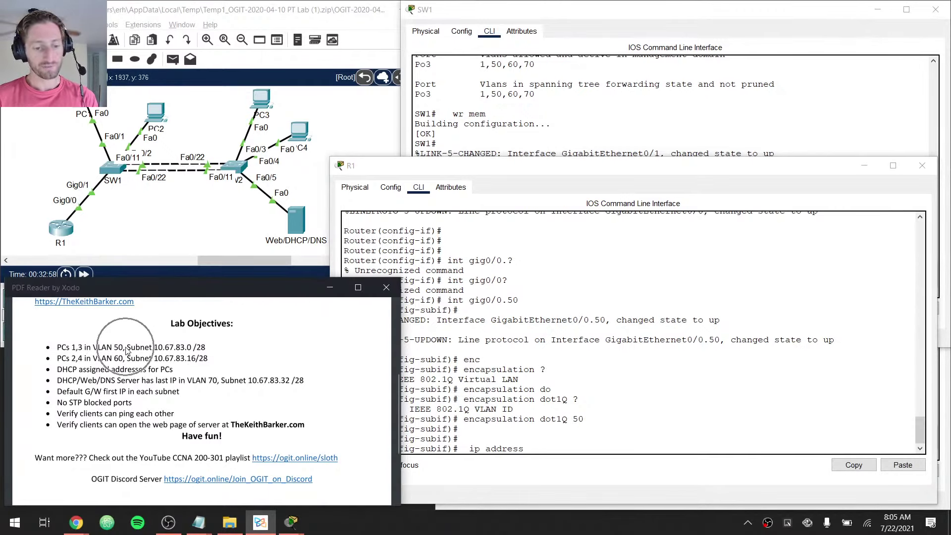
left_click(182, 356)
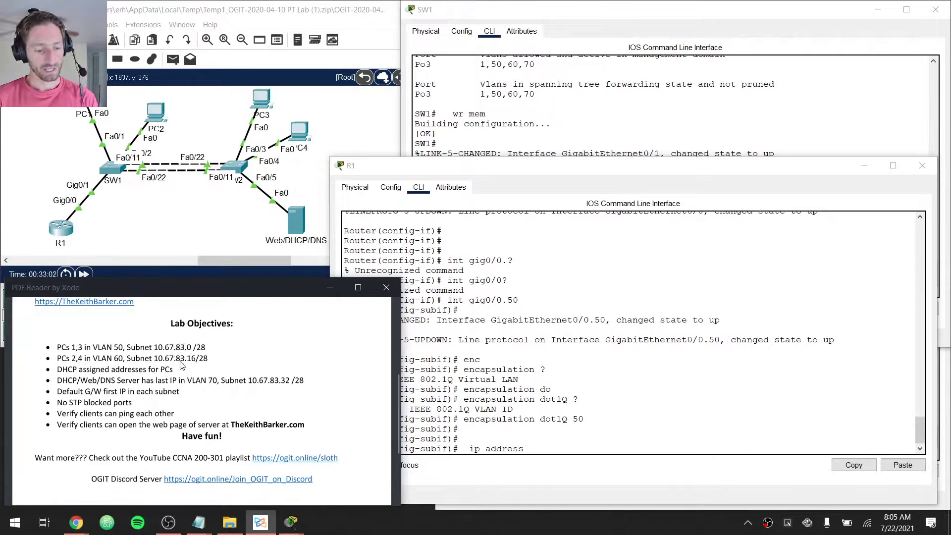
left_click(98, 392)
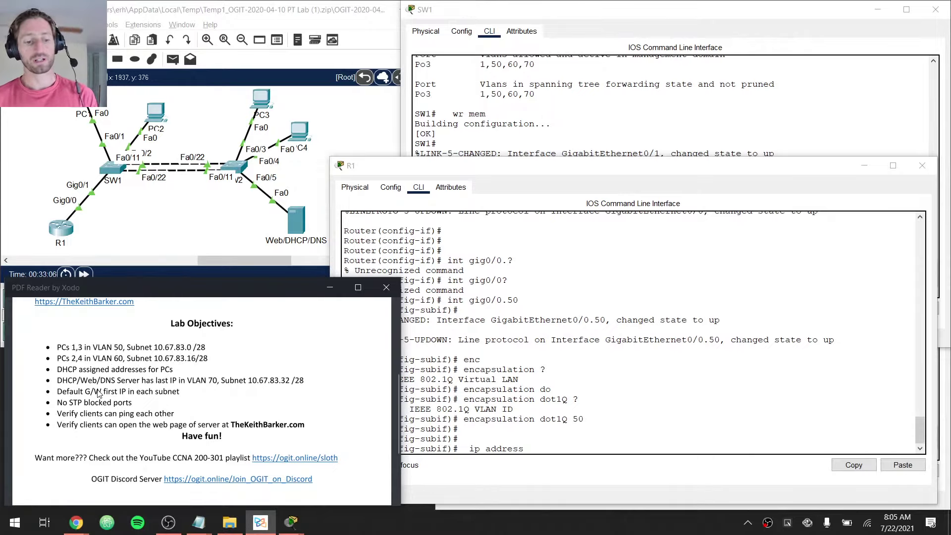
left_click(98, 393)
left_click(99, 393)
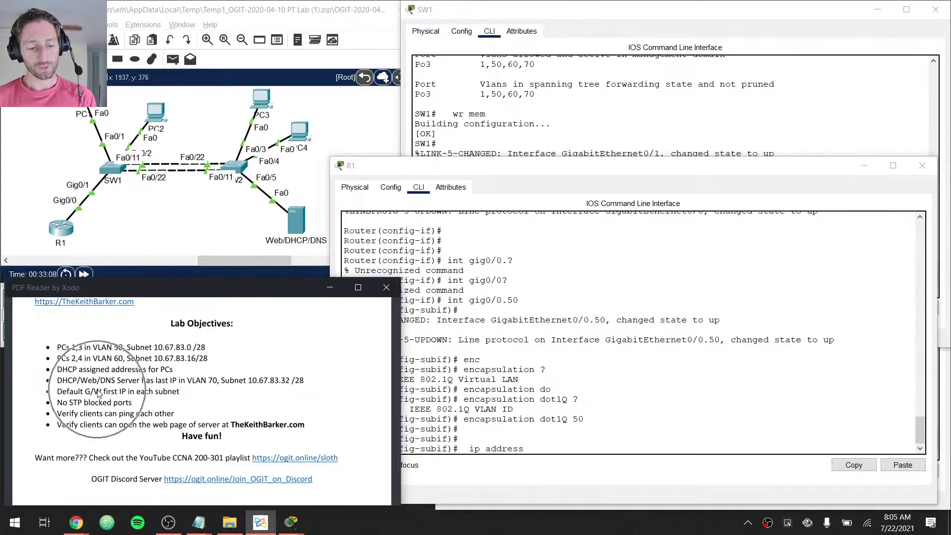
left_click(98, 393)
left_click(99, 394)
left_click(98, 393)
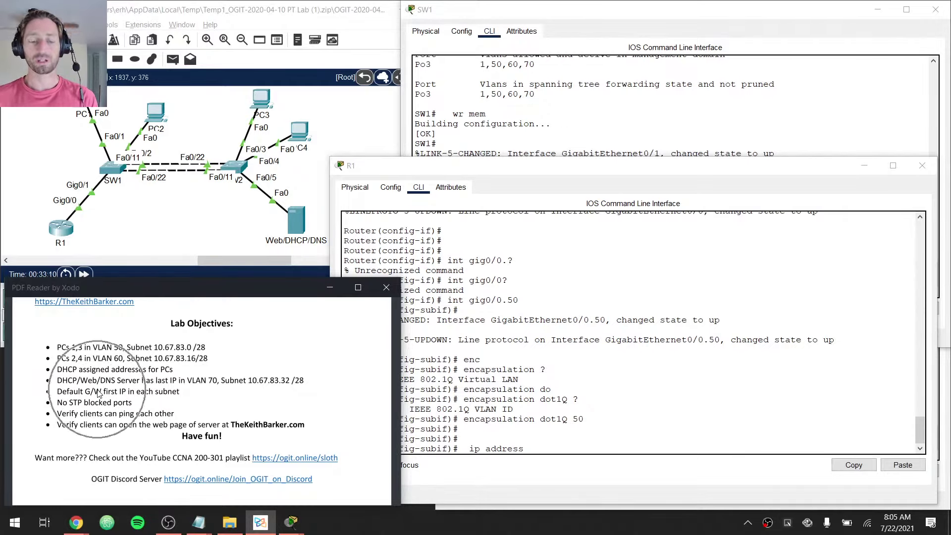
left_click(98, 393)
left_click(171, 349)
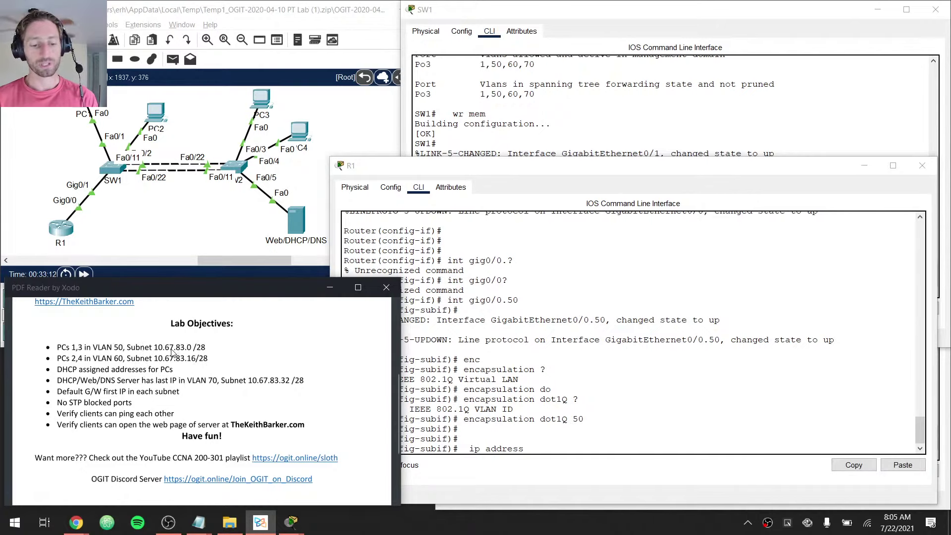
Assign 10.67.83.1 with mask 255.255.255.240 to R1's gig0/0.50 sub-interface and exit configuration mode
left_click(715, 418)
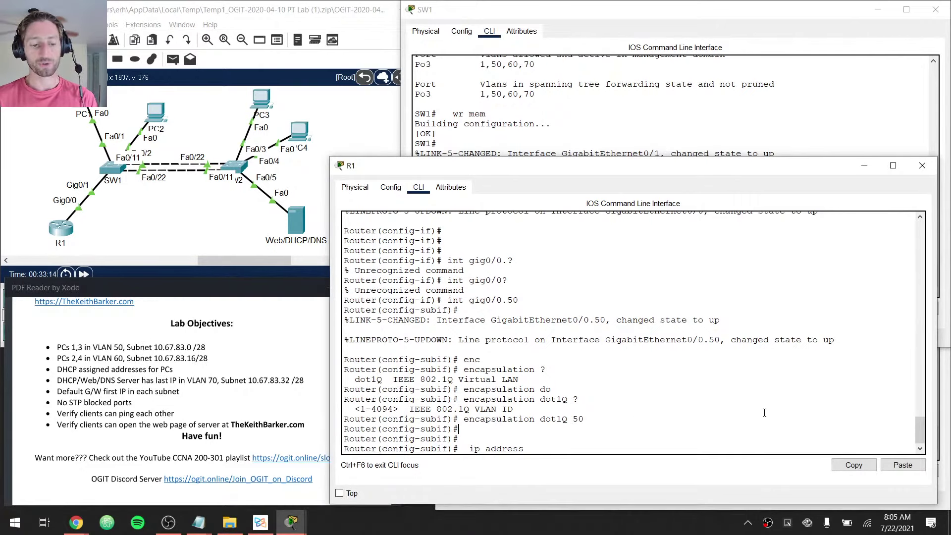
key("ctrl")
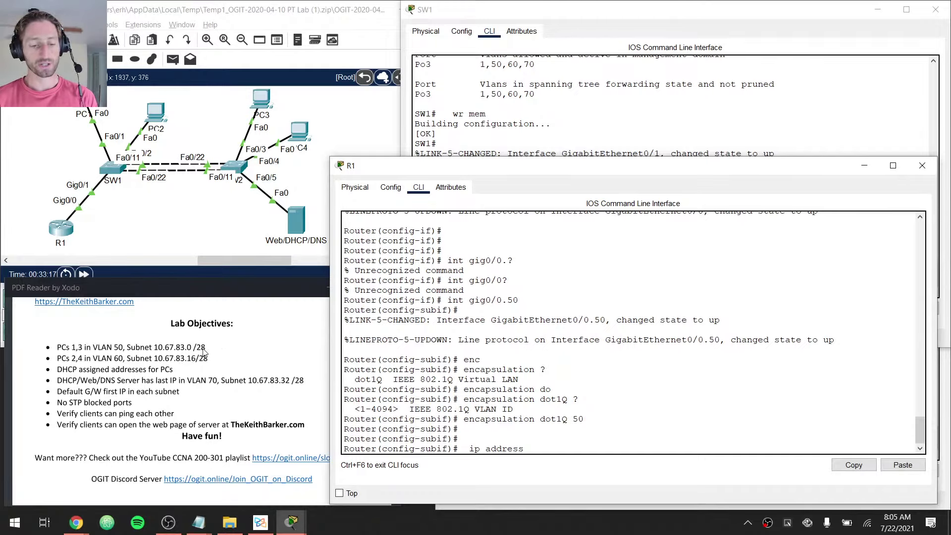
type("1")
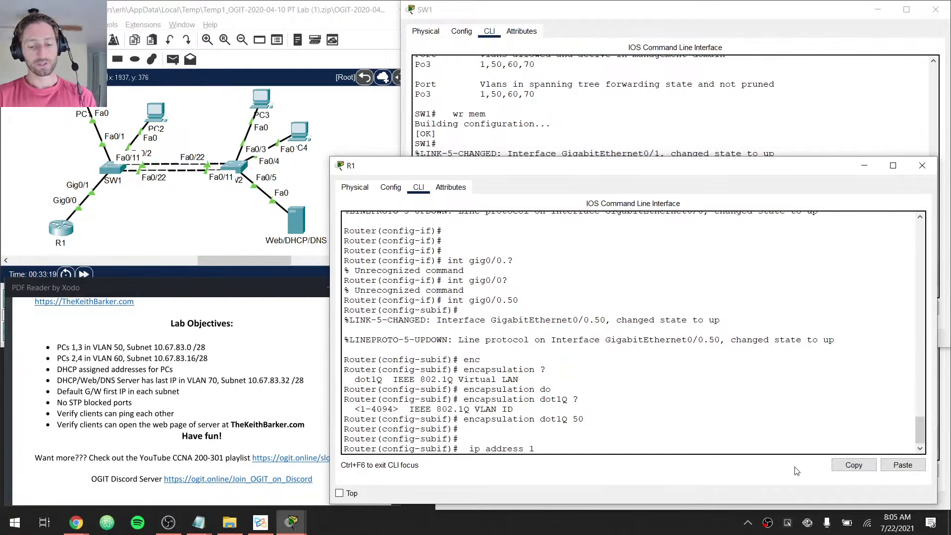
type("0.67")
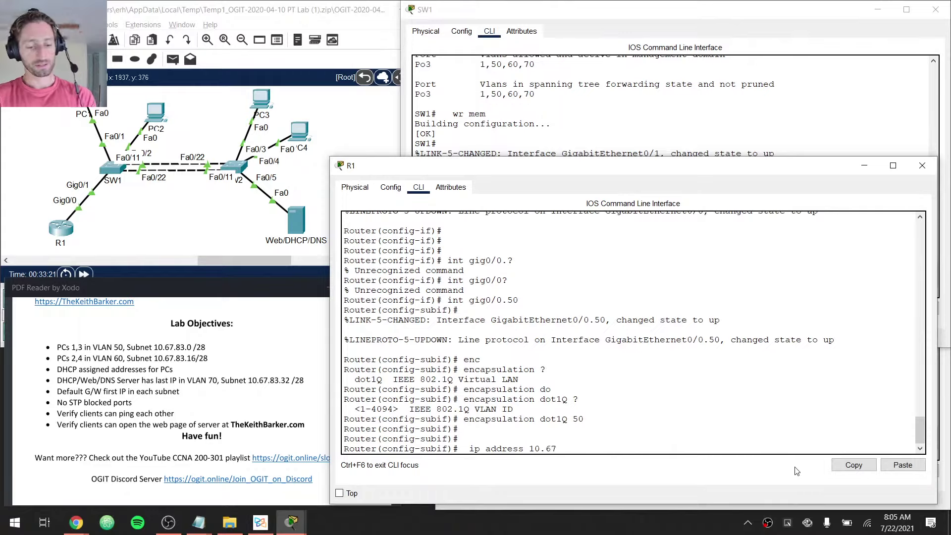
type(".83.0")
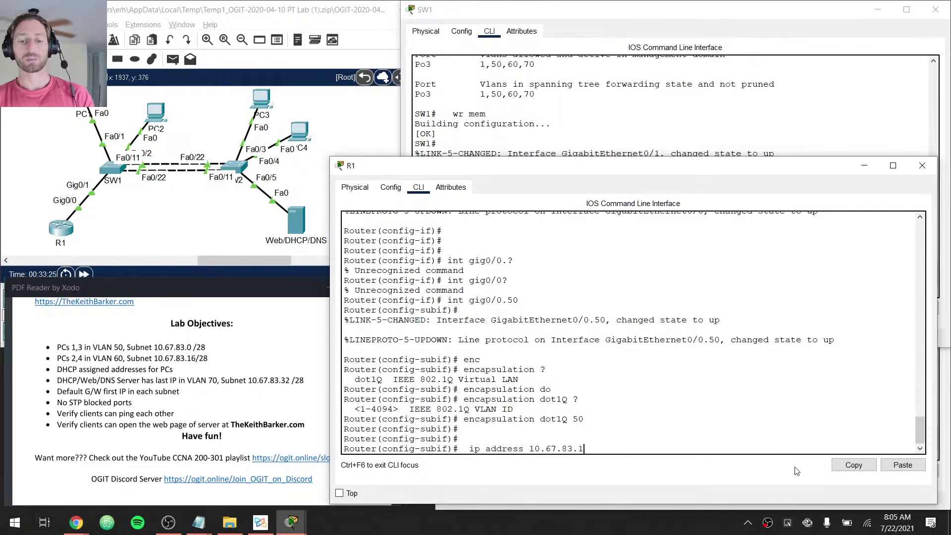
type(" 25")
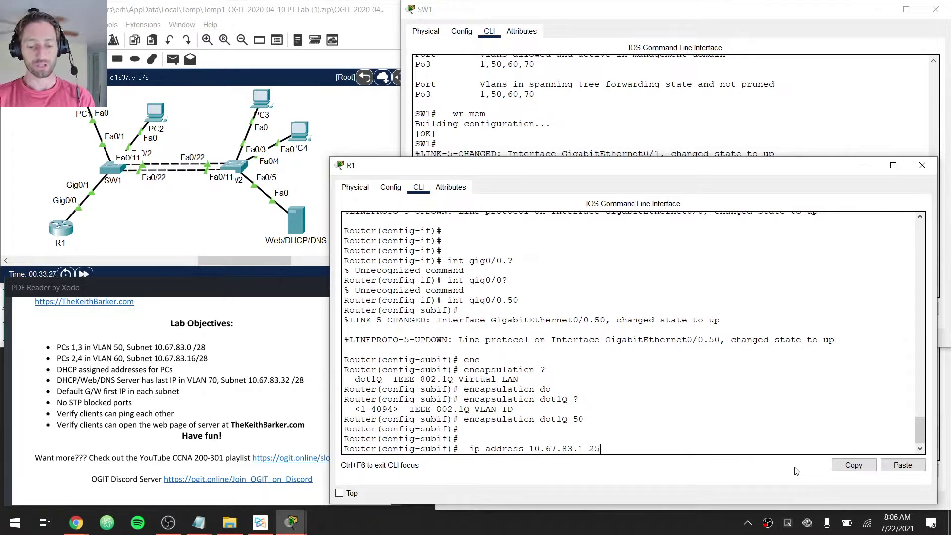
type("5.255.255.240")
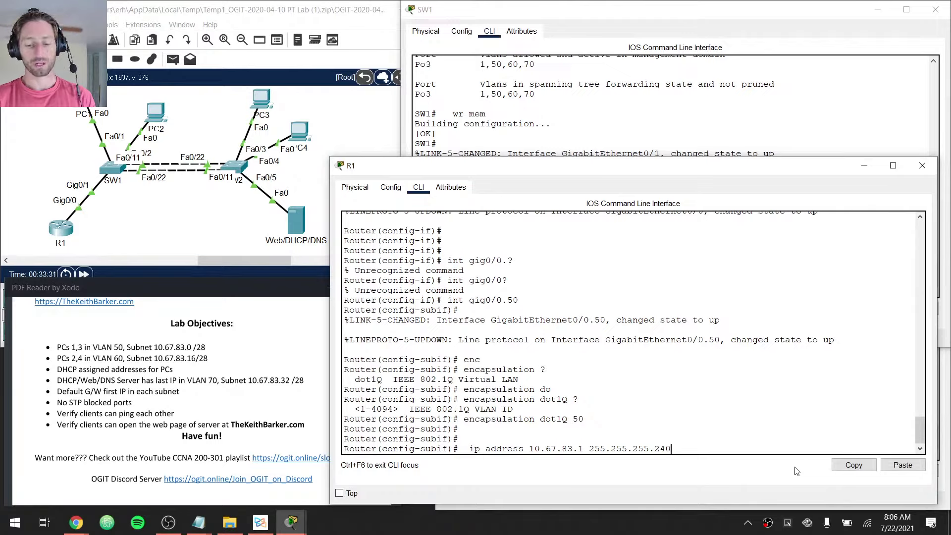
key("Return")
key("Return")
key("Return")
key("Return")
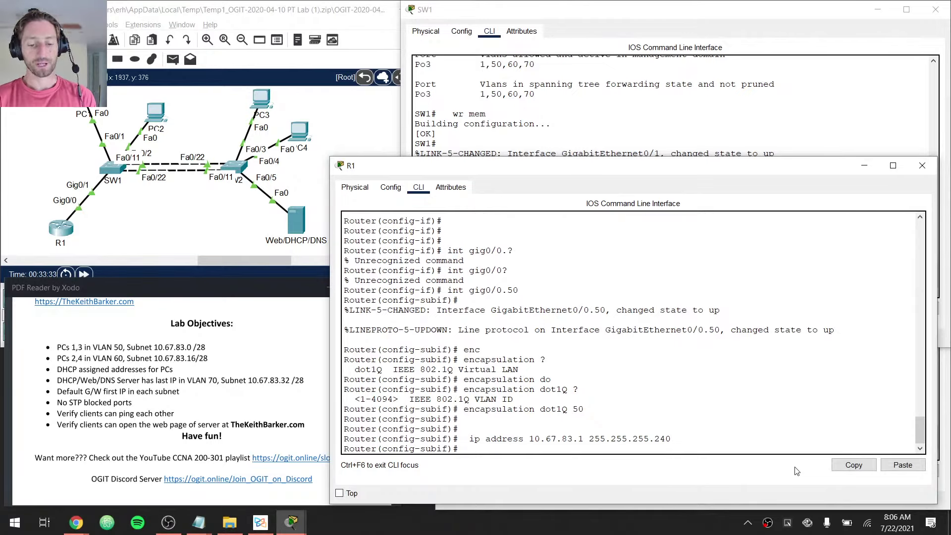
key("ctrl+z")
key("Return")
key("Return")
key("Return")
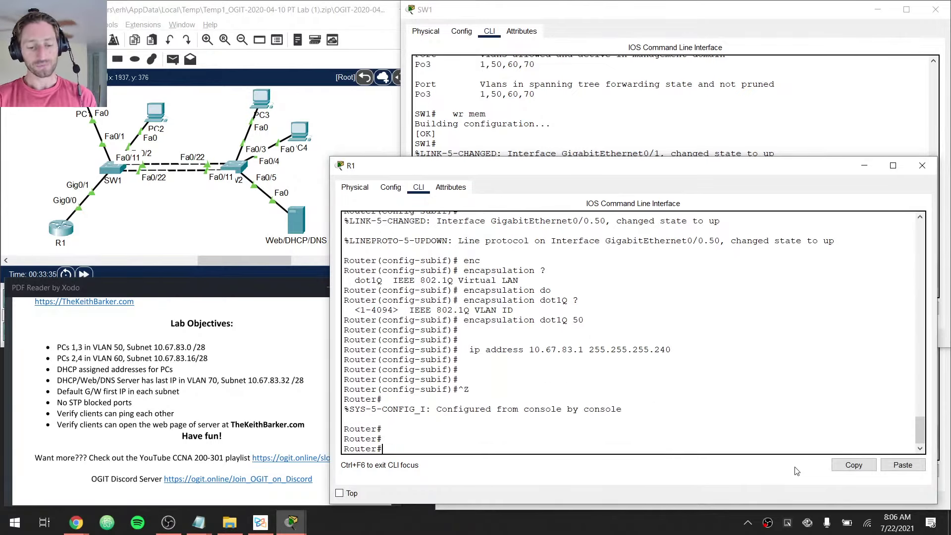
List R1's interfaces with show ip int br and highlight the GigabitEthernet0/0.50 entry and its IP address
type("show ip int br")
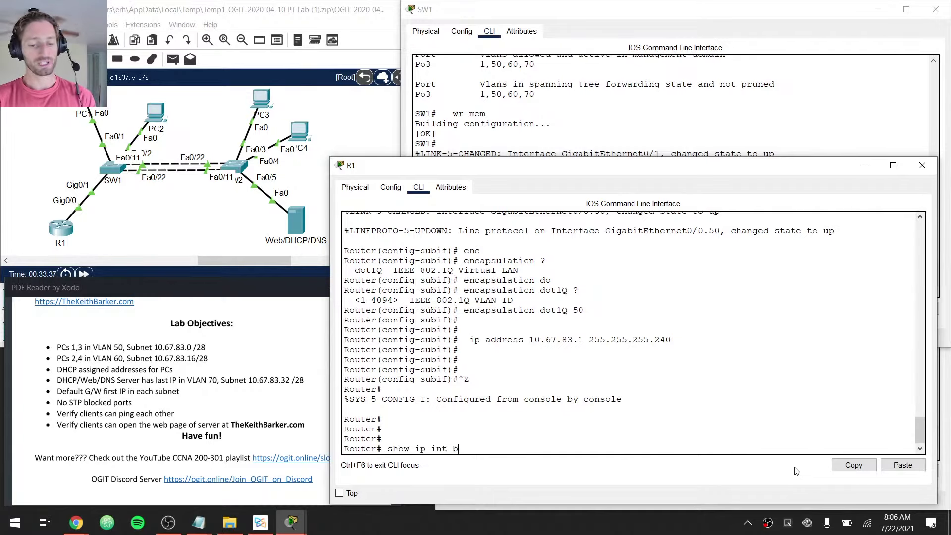
key("Return")
key("Return")
key("Return")
key("Return")
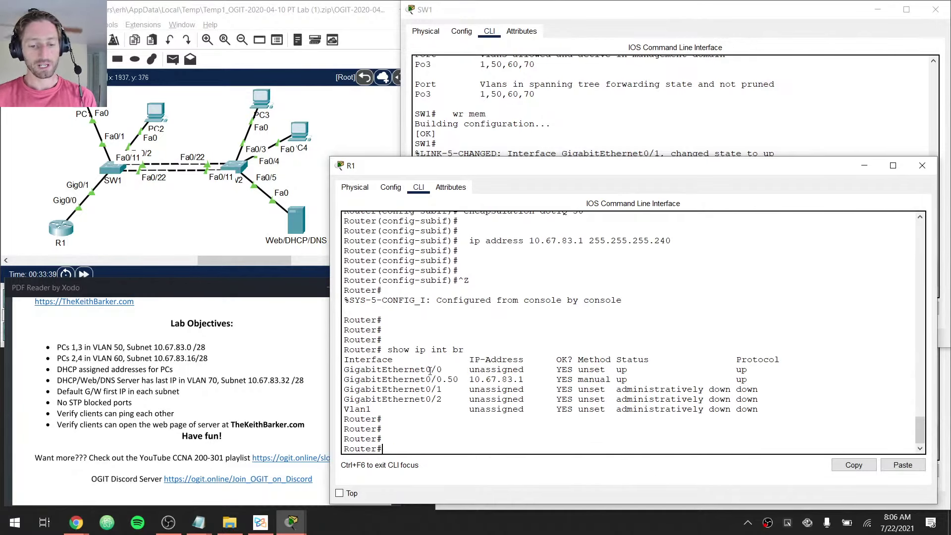
left_click_drag(421, 379, 523, 378)
Display R1's running configuration with show run and highlight the GigabitEthernet0/0 and GigabitEthernet0/0.50 sections
type("show")
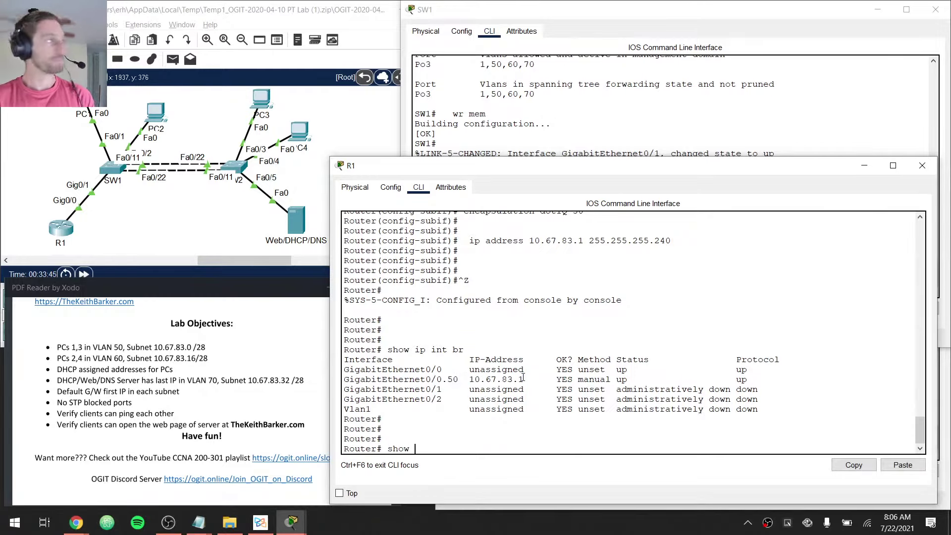
type(" run")
key("Return")
key("space")
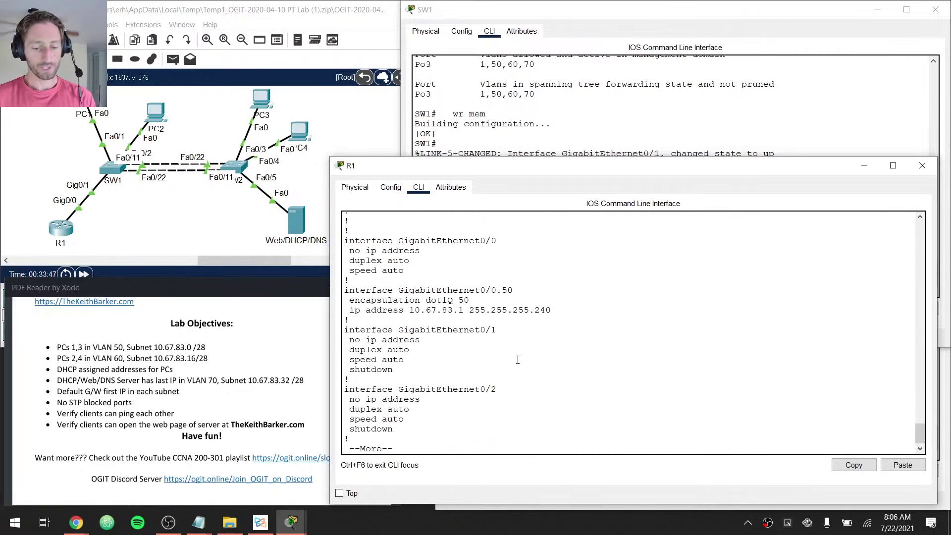
left_click_drag(349, 241, 541, 272)
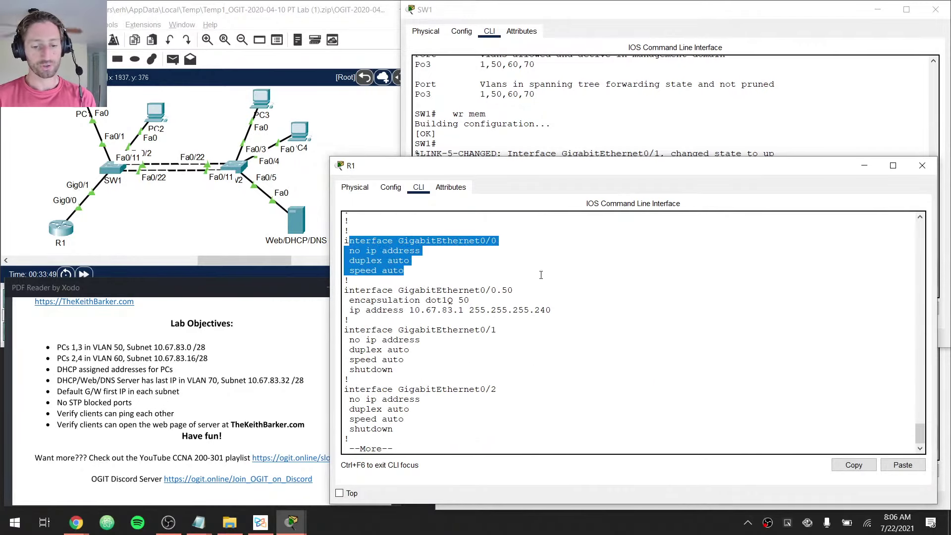
left_click_drag(348, 290, 606, 319)
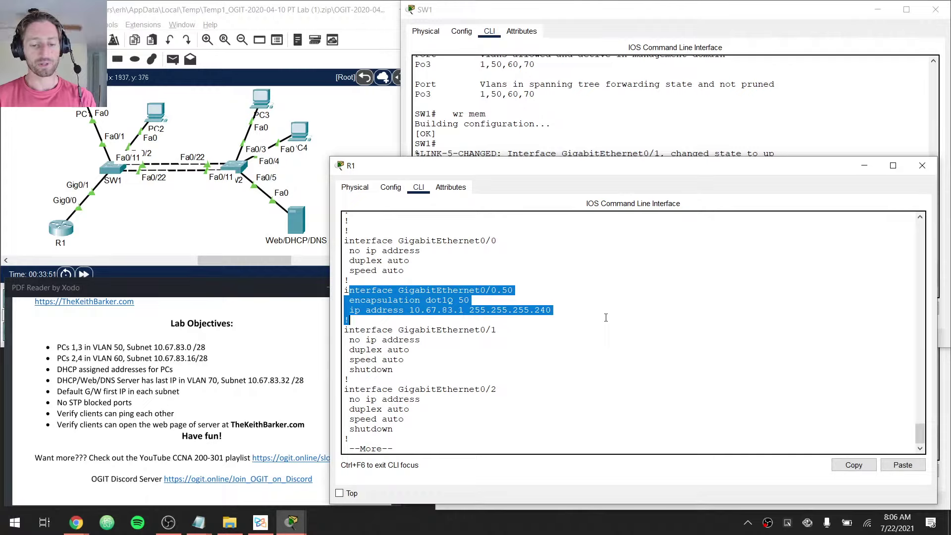
Highlight the sub-interface number in the GigabitEthernet0/0.50 section of R1's running configuration
left_click(606, 317)
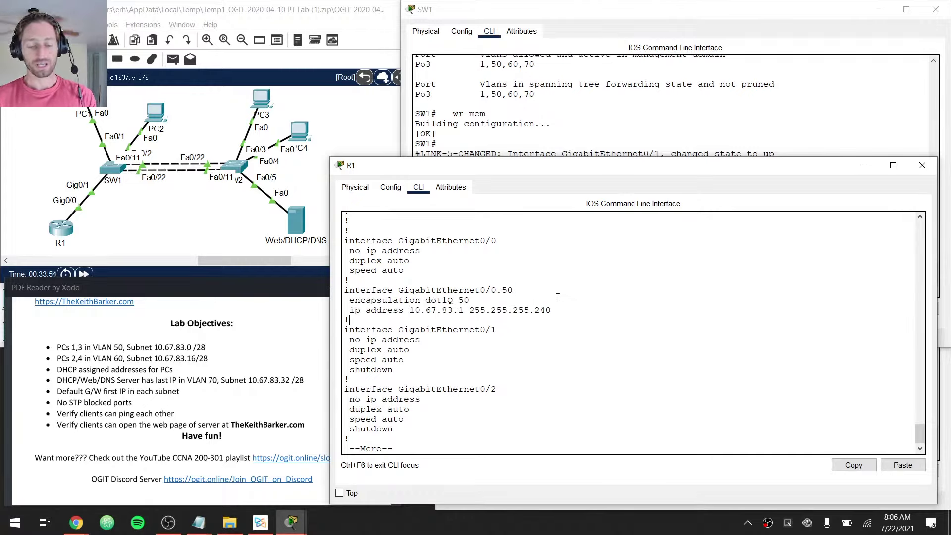
left_click_drag(502, 289, 513, 290)
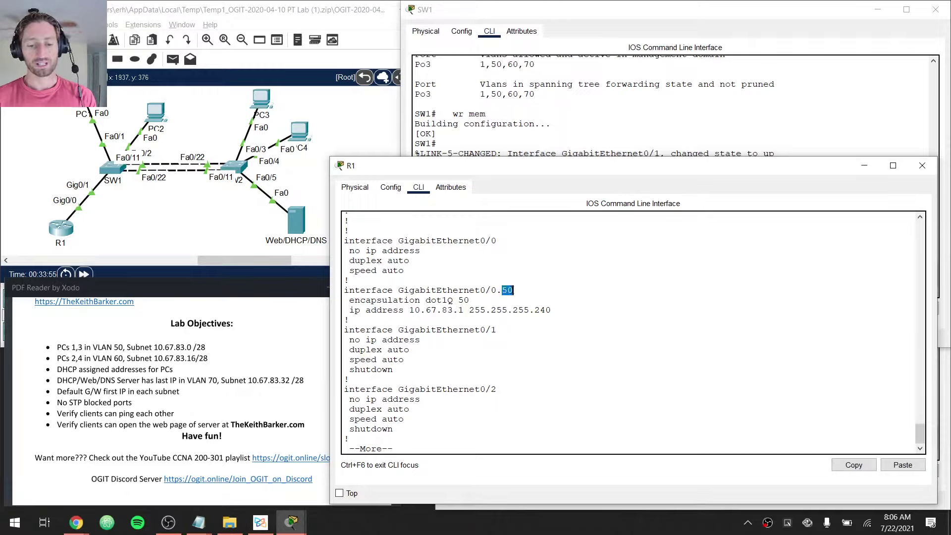
left_click(463, 298)
Quit the running configuration listing, enter global configuration mode on R1 and create sub-interface gig0/0.60
type("q conf t")
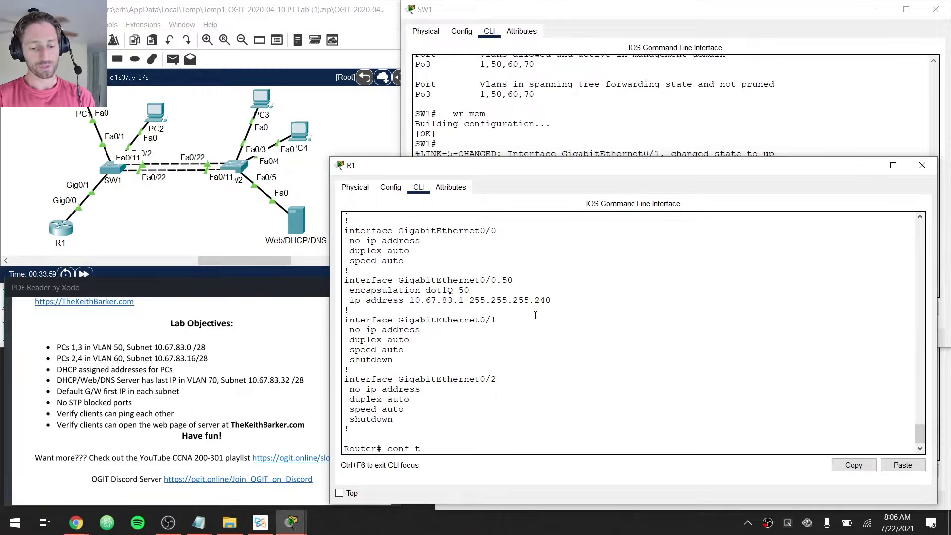
key("Return")
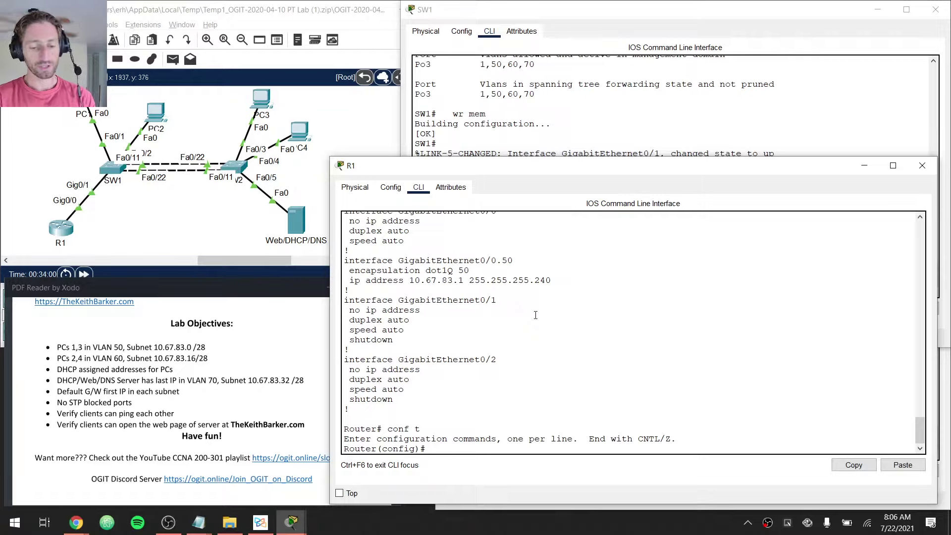
type("int gig0/.")
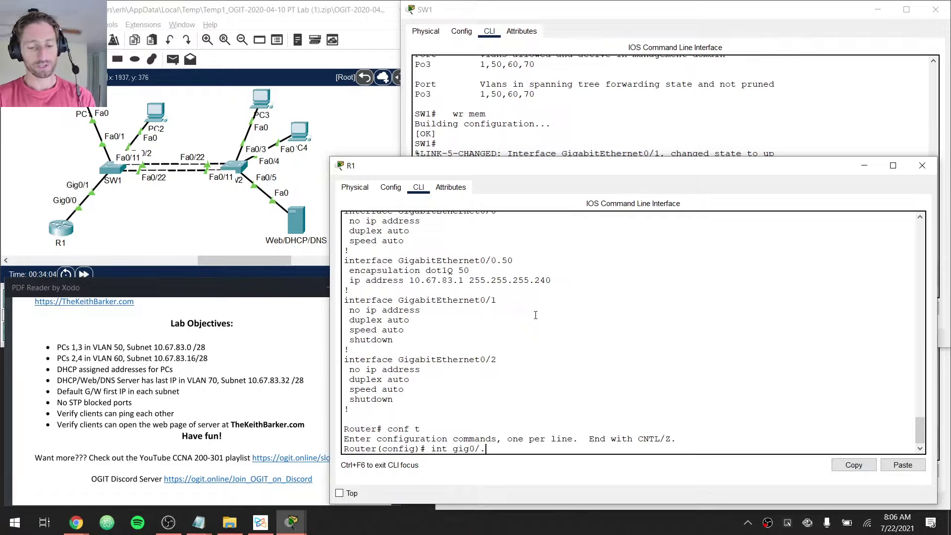
key("BackSpace")
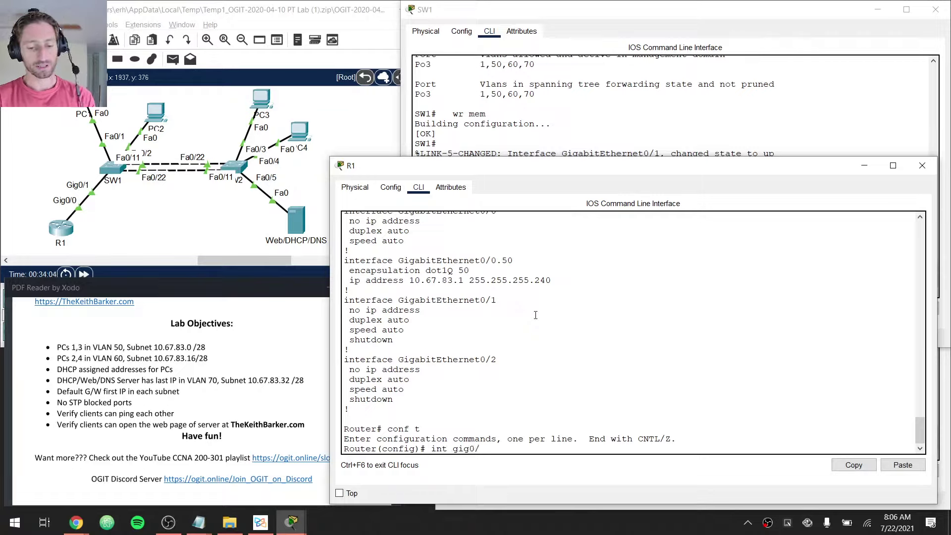
type("0.60")
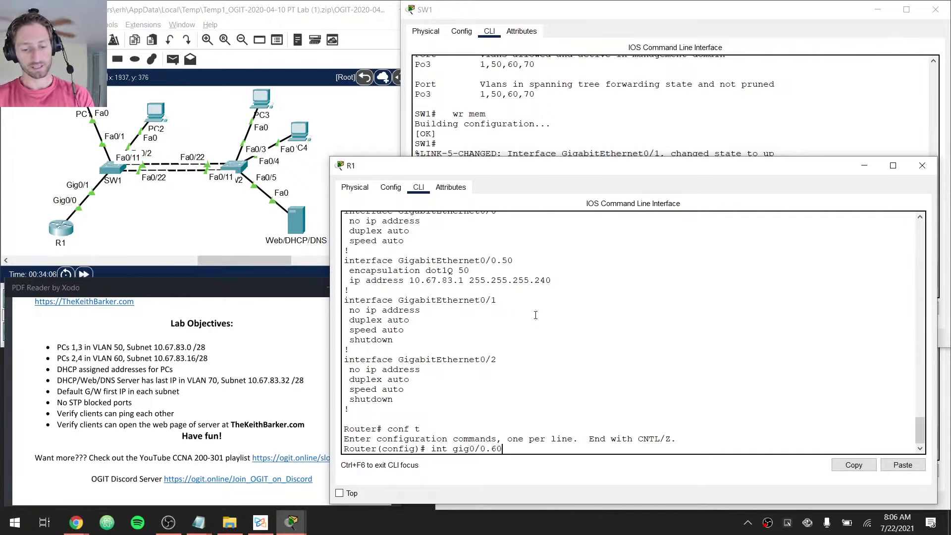
key("Return")
Set the encapsulation of R1's gig0/0.60 sub-interface to dot1Q with VLAN 60
type("encap")
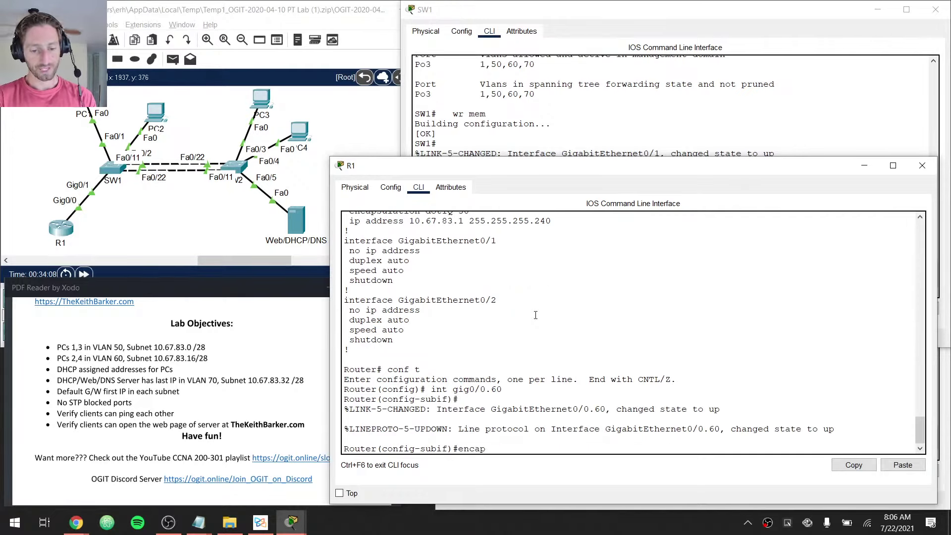
key("Tab")
type("do")
key("Tab")
type("60")
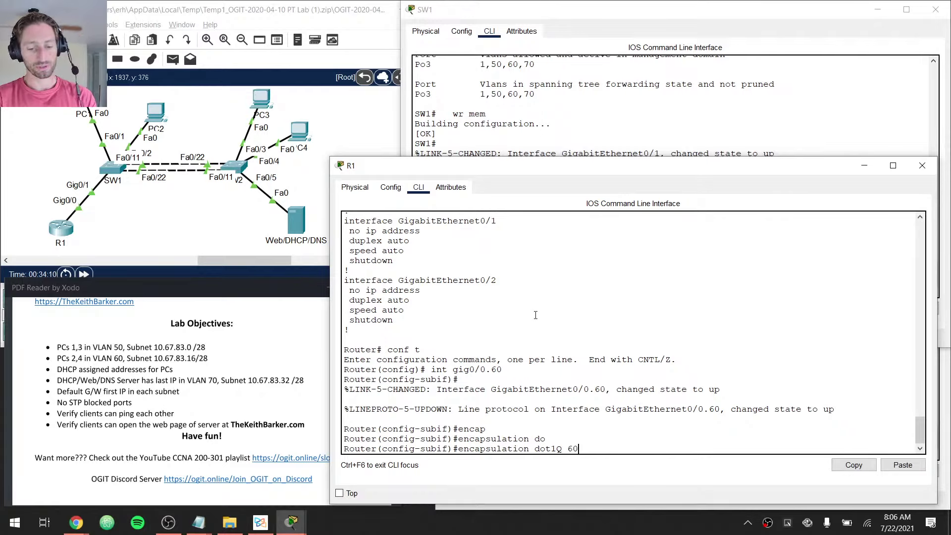
key("Return")
Assign 10.67.83.17 with mask 255.255.255.240 to R1's gig0/0.60 sub-interface
type("ip address 10.")
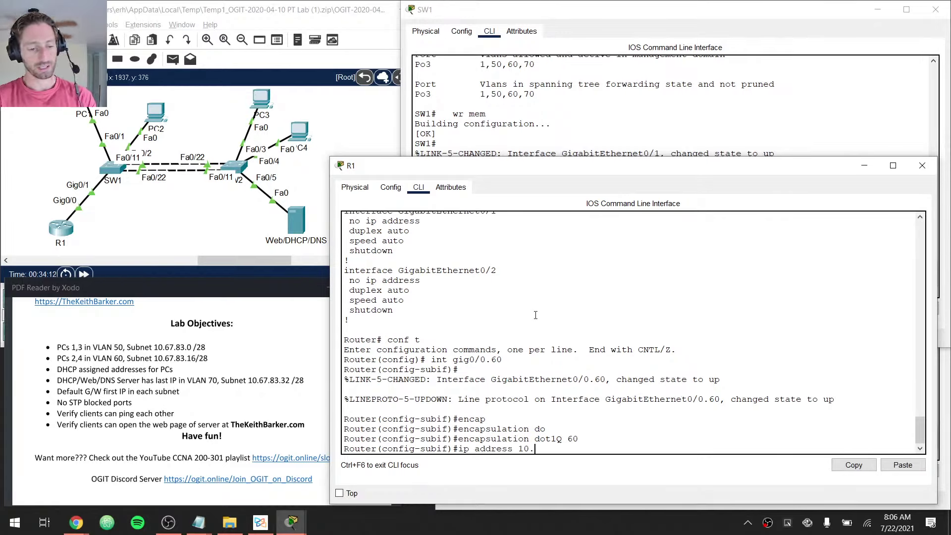
type("67.83.17")
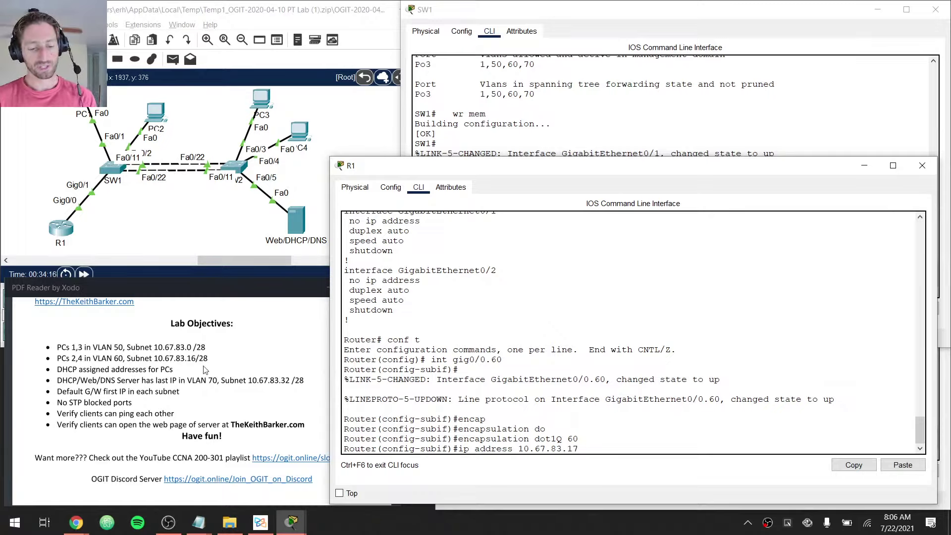
key("ctrl")
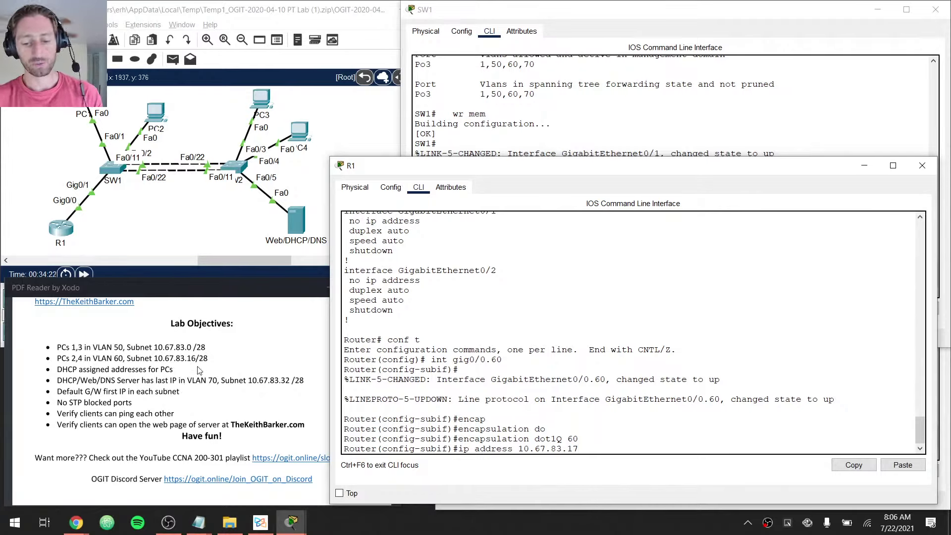
type("255.255.255.240")
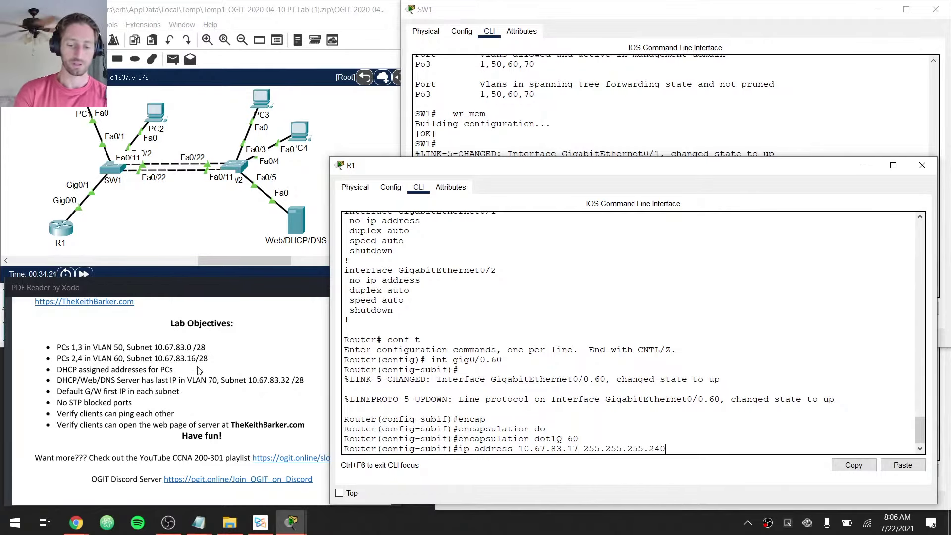
key("Return")
key("Return")
key("Return")
key("Return")
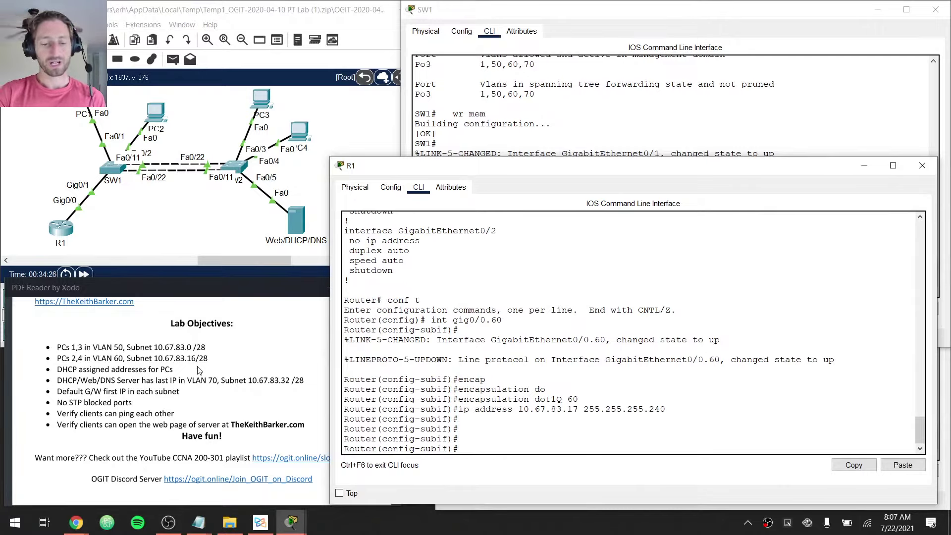
Create sub-interface gig0/0.7070 on R1 and set its encapsulation to dot1Q with VLAN 70
type("int gig0/0.")
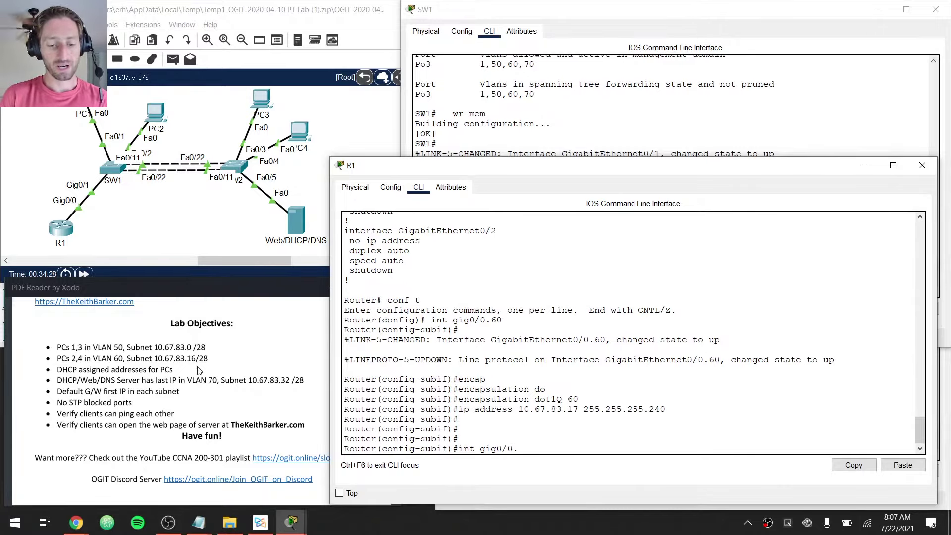
type("7070")
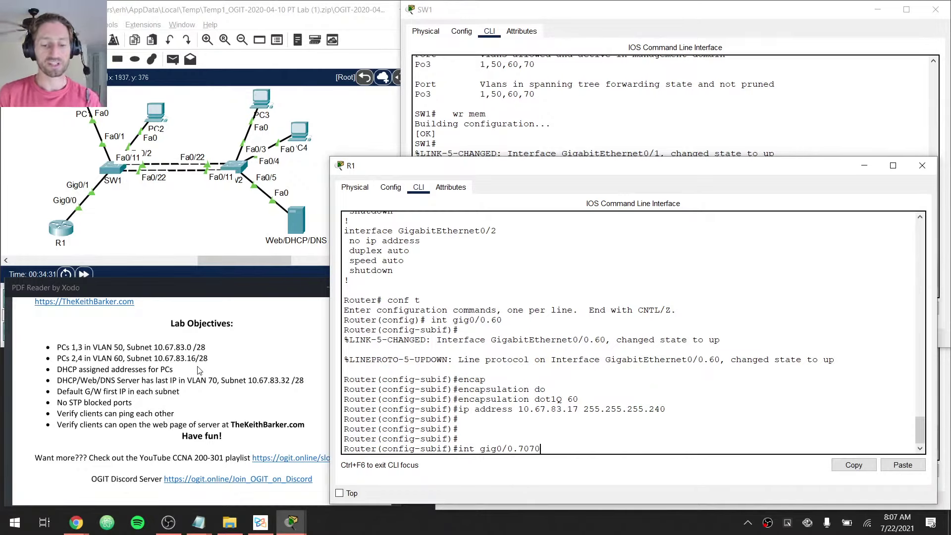
key("Return")
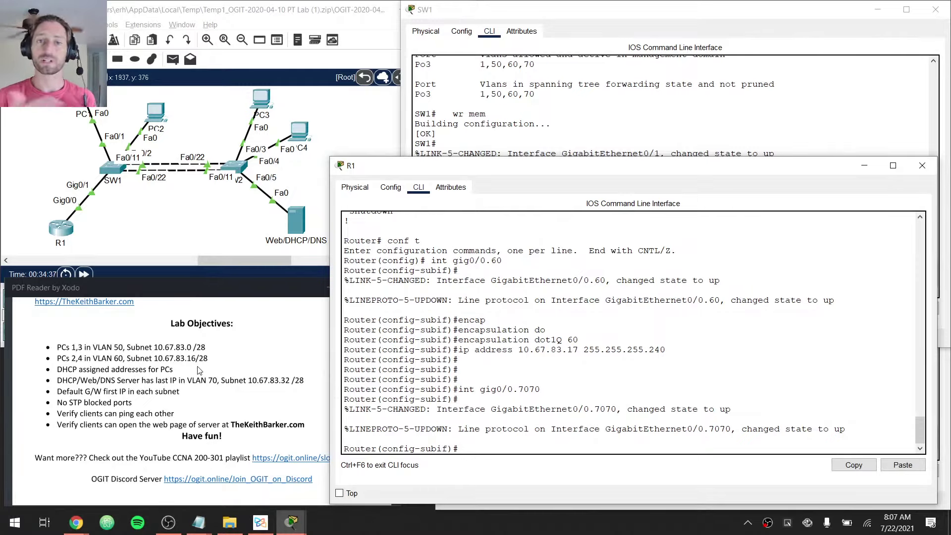
type("enc")
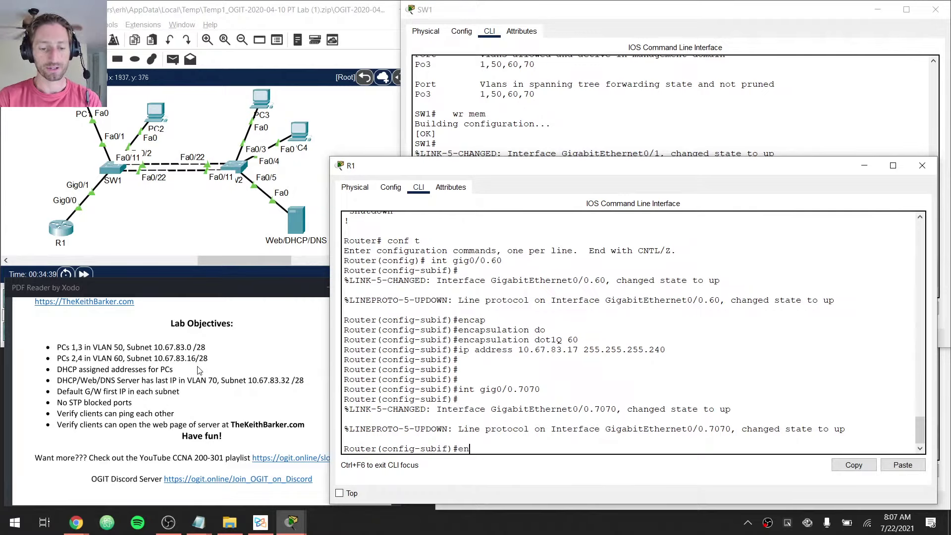
key("Tab")
type("dot 70")
key("Return")
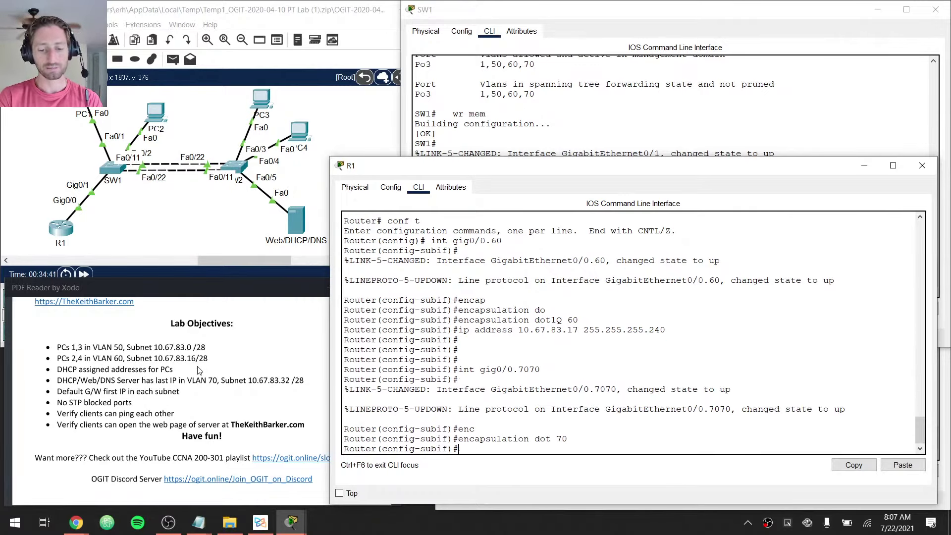
Assign 10.67.83.33 with mask 255.255.255.240 to R1's gig0/0.7070 sub-interface
type("ip add")
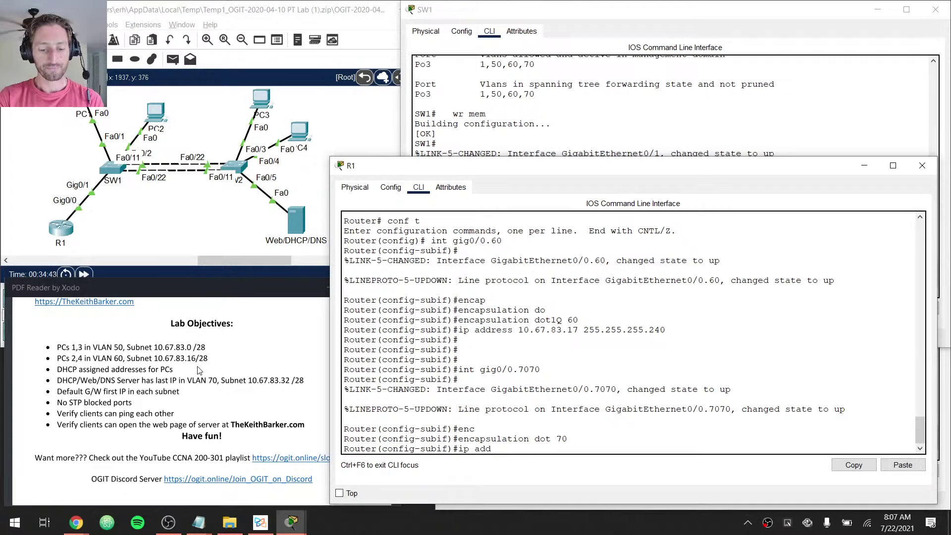
key("Tab")
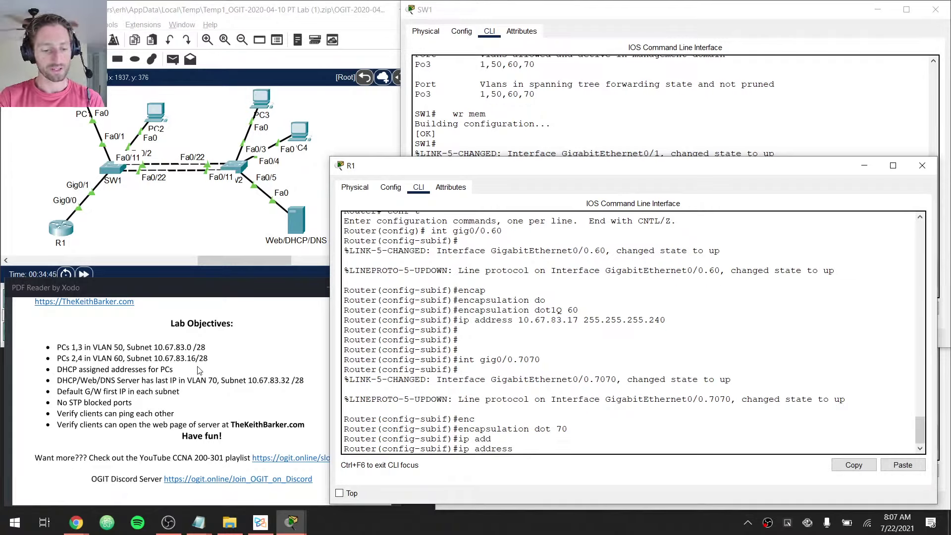
type("10.67")
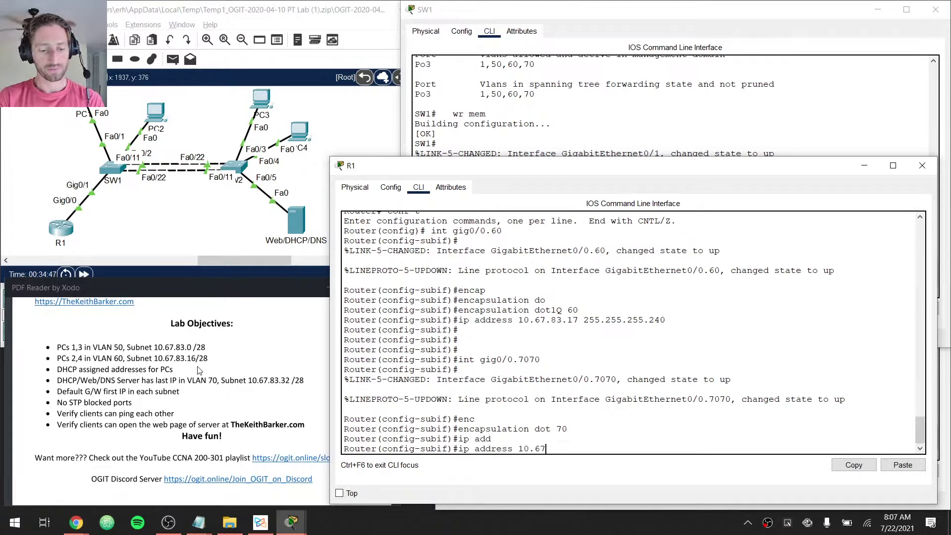
type(".83.")
key("BackSpace")
key("BackSpace")
key("BackSpace")
key("BackSpace")
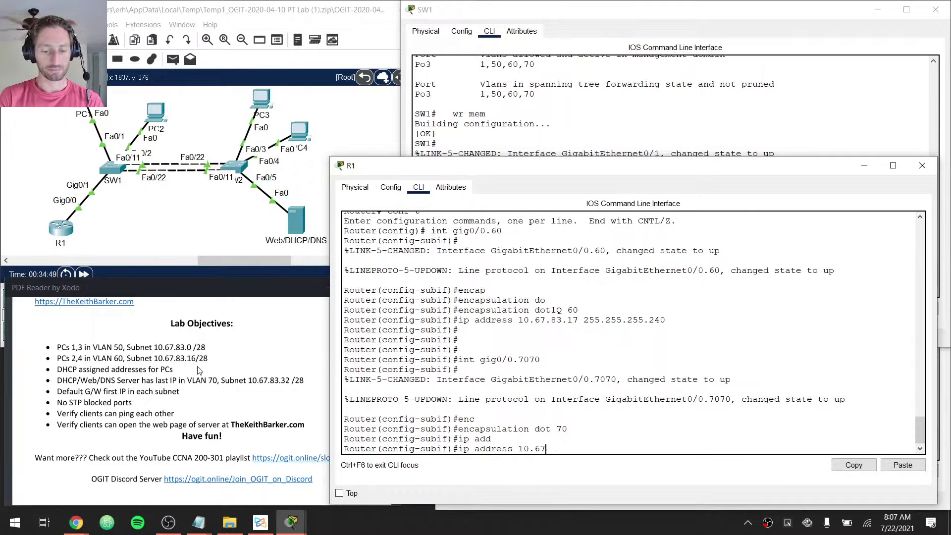
type(".8")
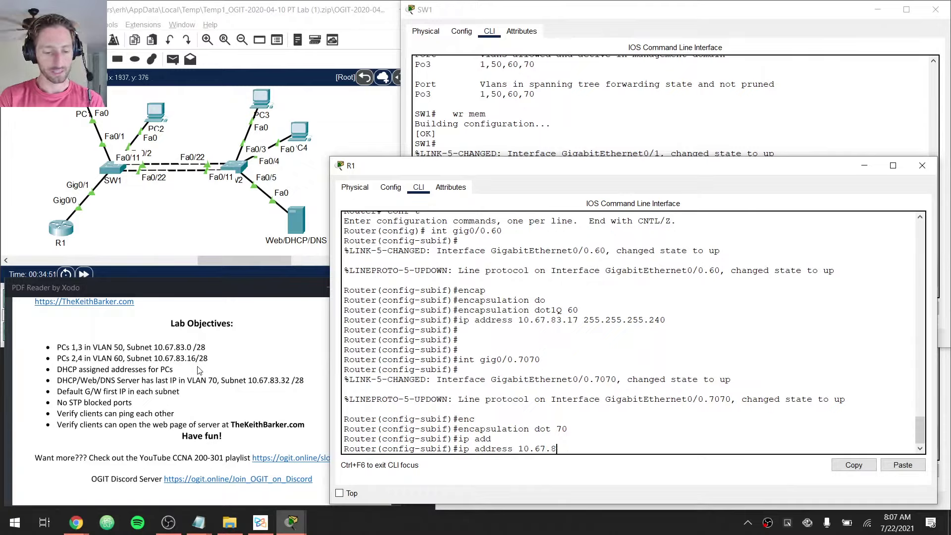
type("3.33")
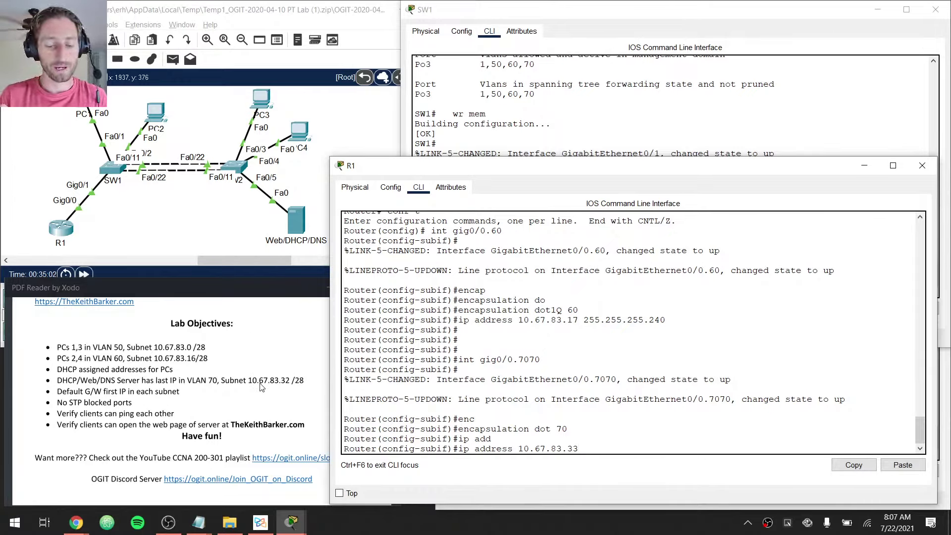
type("255.2")
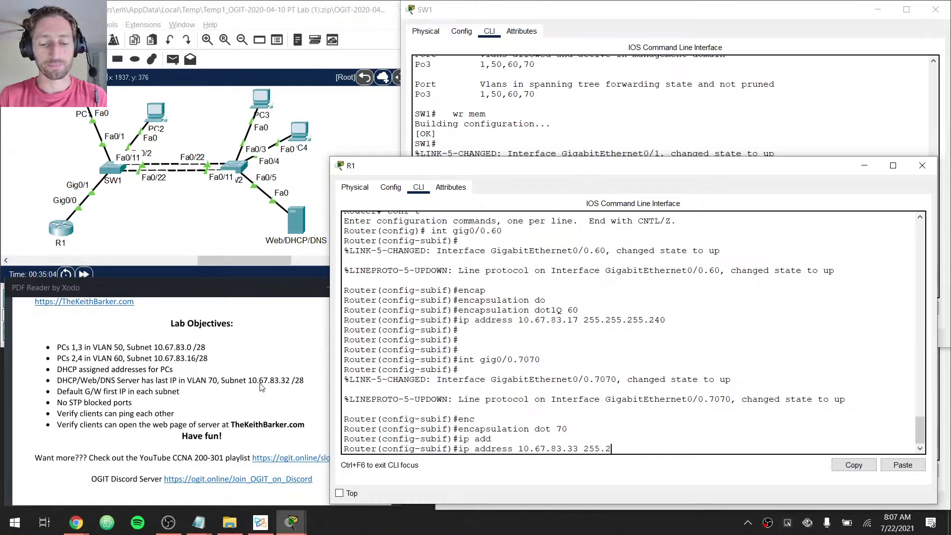
type("55.255.240")
key("Return")
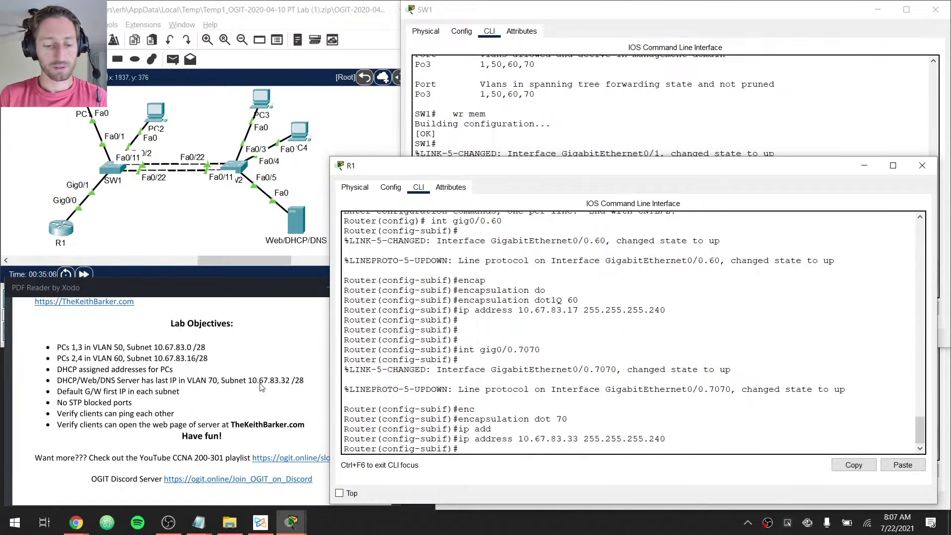
Exit configuration mode on R1 and save the configuration with wr mem
key("ctrl+z")
key("Return")
key("Return")
key("Return")
key("Return")
type("wr mem")
key("Return")
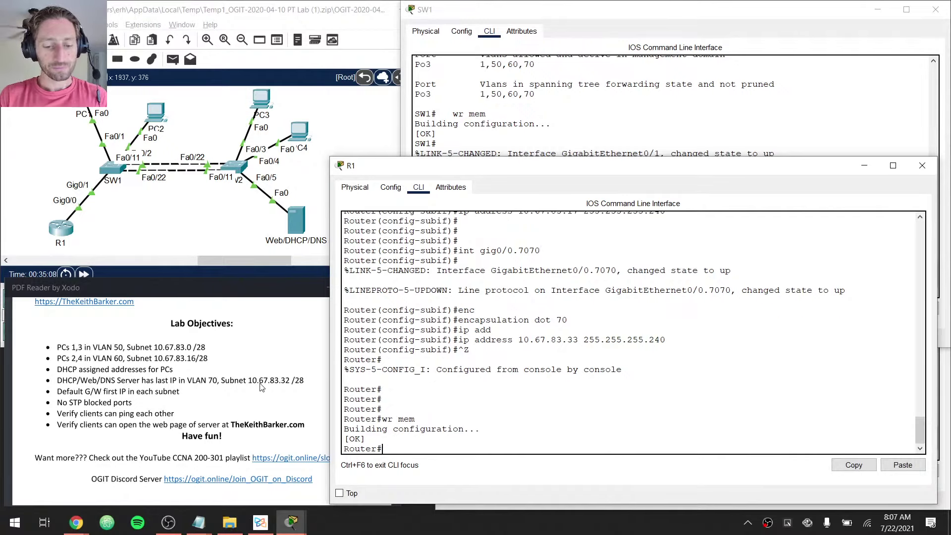
List R1's interfaces with show ip int br and highlight the three sub-interface entries and their IP addresses
type("show ip int br")
key("Return")
key("Return")
key("Return")
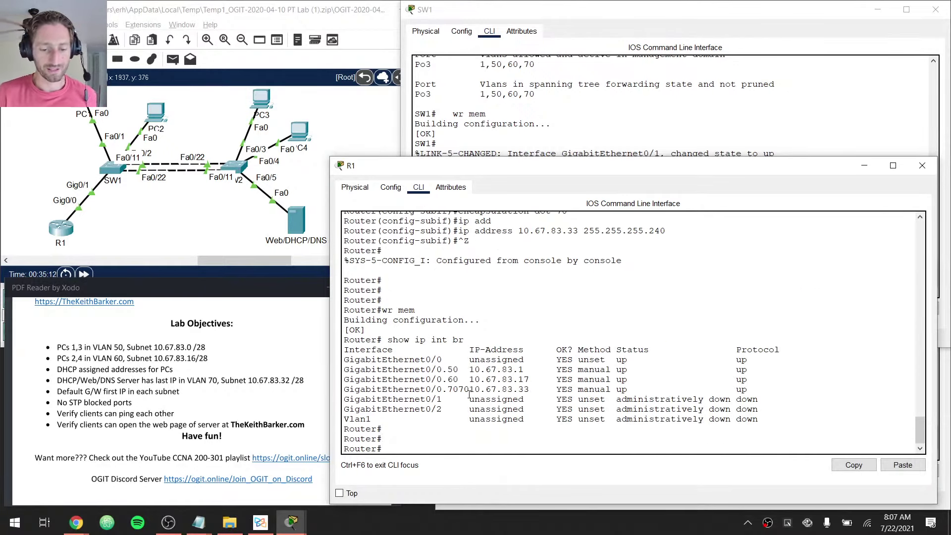
left_click_drag(470, 388, 481, 387)
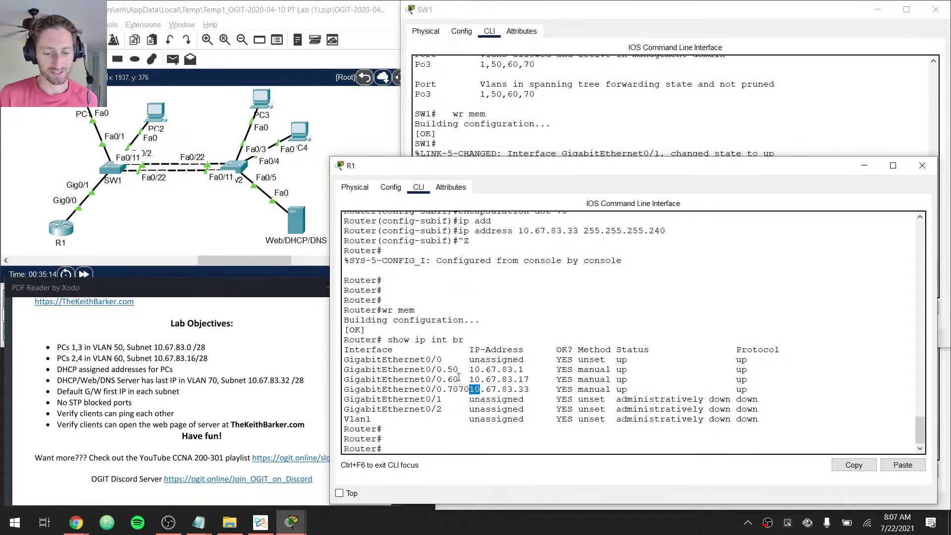
left_click_drag(344, 369, 788, 387)
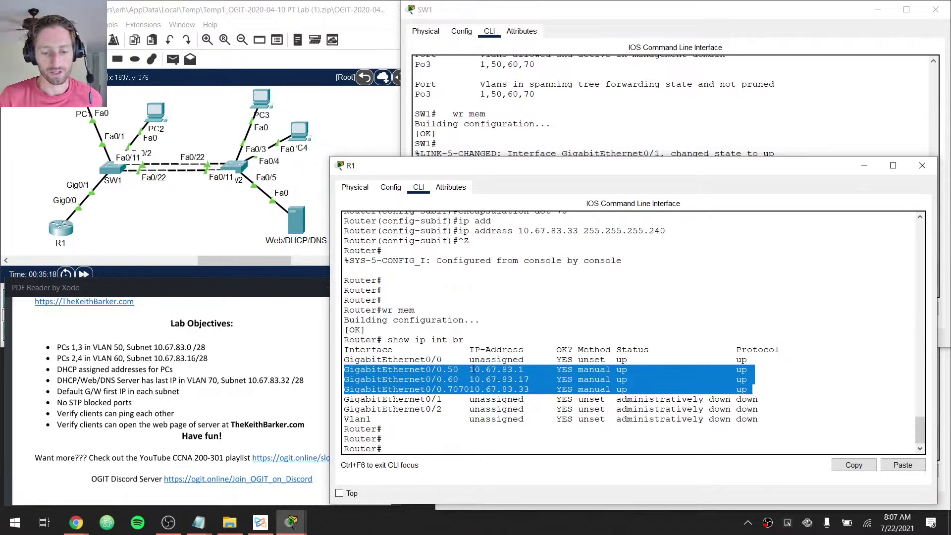
mouse_move(512, 370)
left_mouse_down()
mouse_move(473, 369)
mouse_move(529, 369)
left_mouse_up()
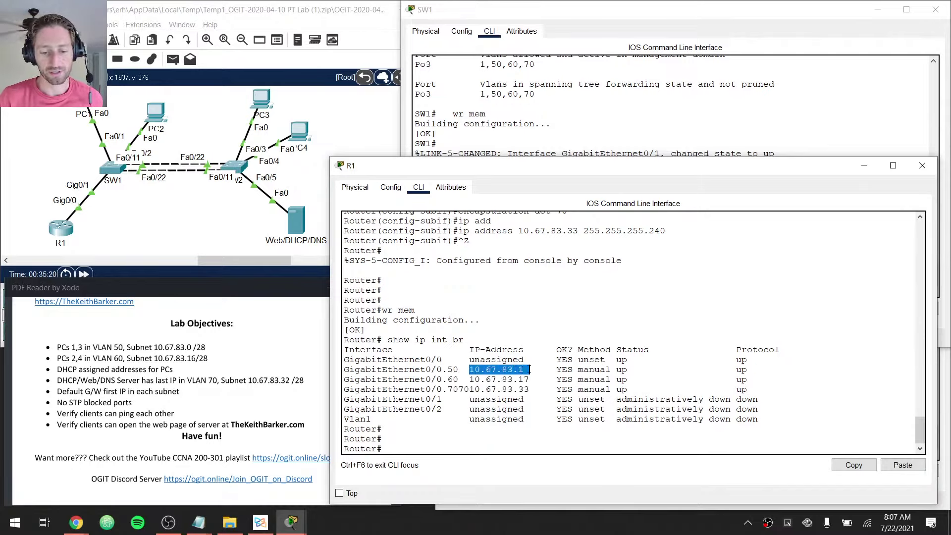
left_click_drag(470, 379, 534, 379)
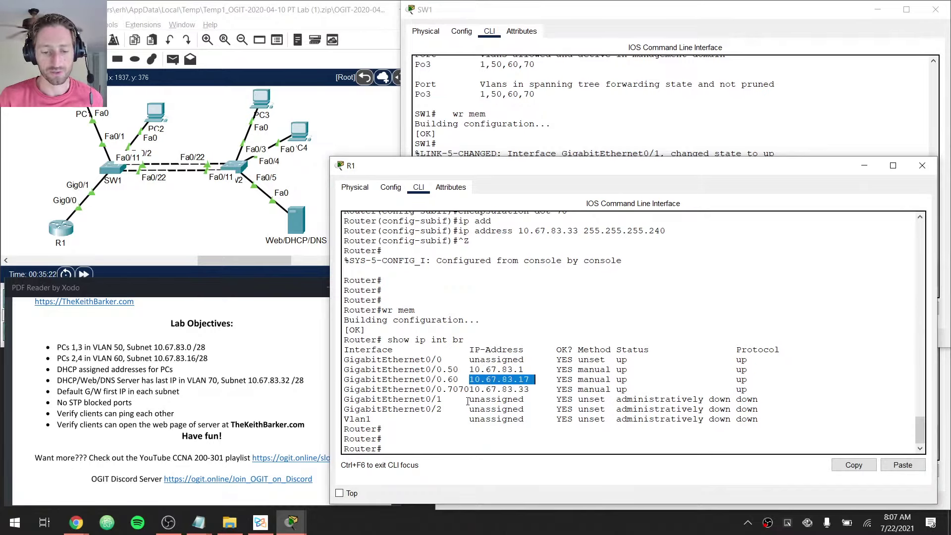
left_click_drag(469, 389, 529, 389)
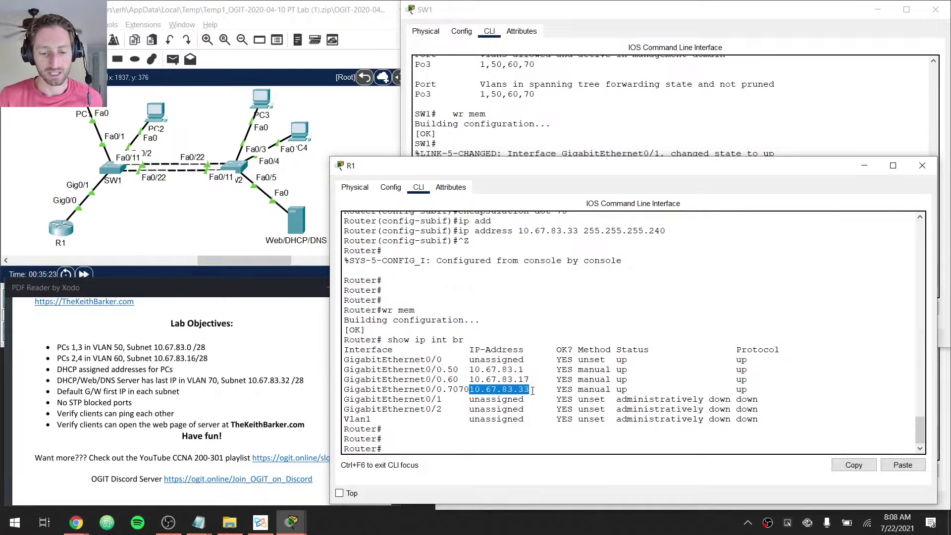
left_click(536, 431)
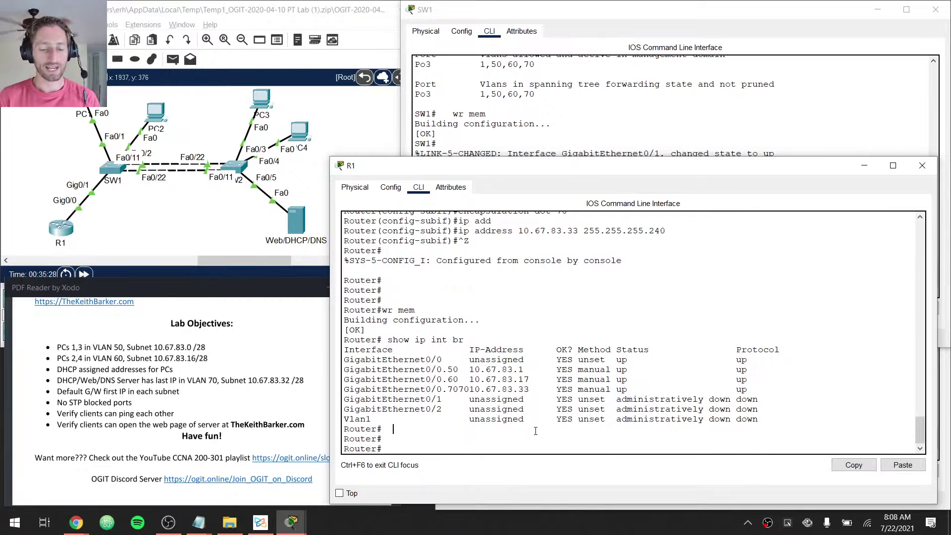
Display R1's routing table with show ip route
key("Return")
key("Return")
key("Return")
key("Return")
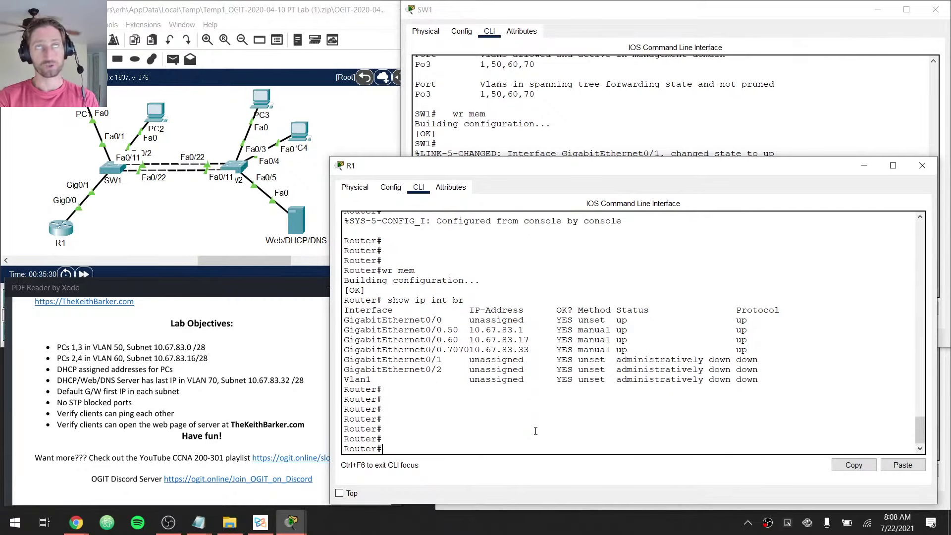
type("show ip r")
type("oute")
key("Return")
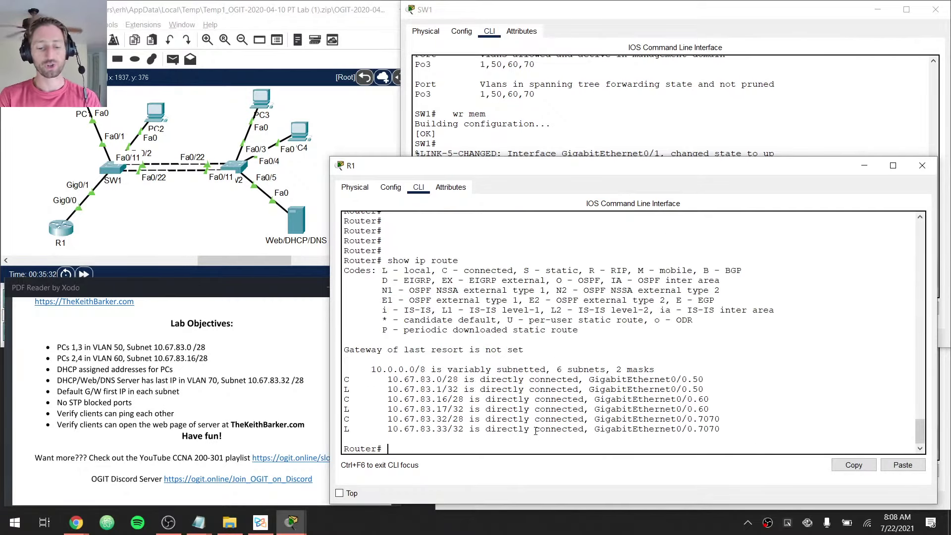
key("Return")
key("Return")
key("Return")
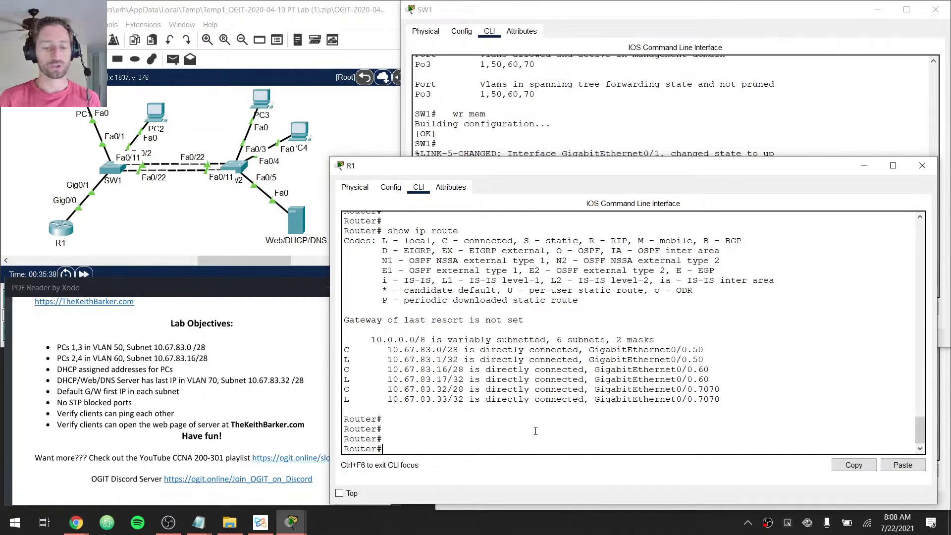
Highlight the directly connected /28 routes of the three VLAN subnets in R1's routing table
left_click_drag(344, 350, 458, 350)
left_click_drag(347, 369, 474, 370)
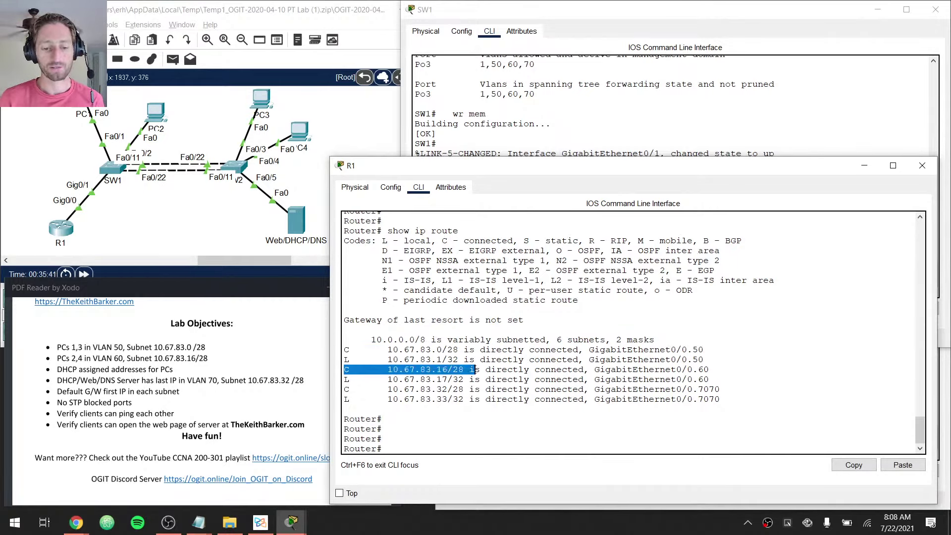
left_click_drag(345, 389, 470, 389)
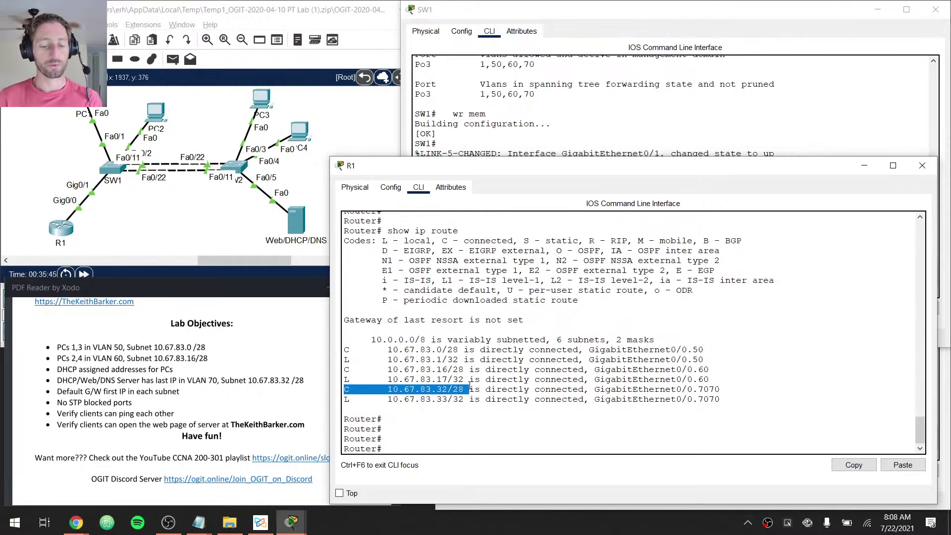
left_click(469, 390)
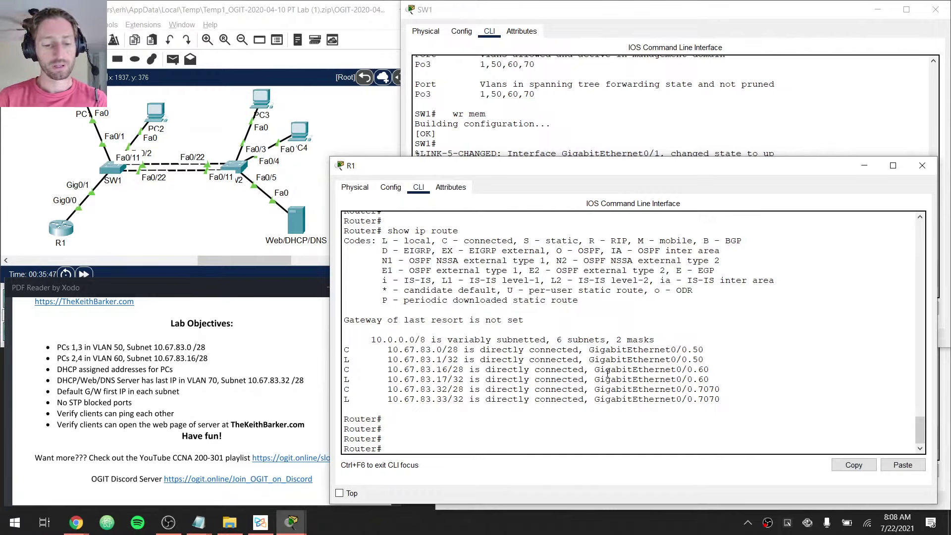
key("Return")
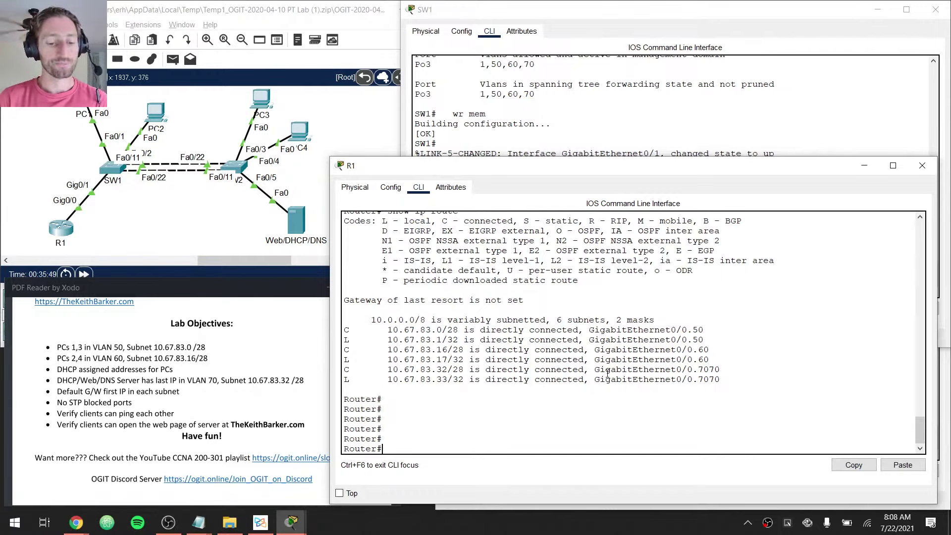
Ping the Web/DHCP/DNS server at 10.67.83.46 from R1 twice
type("ping")
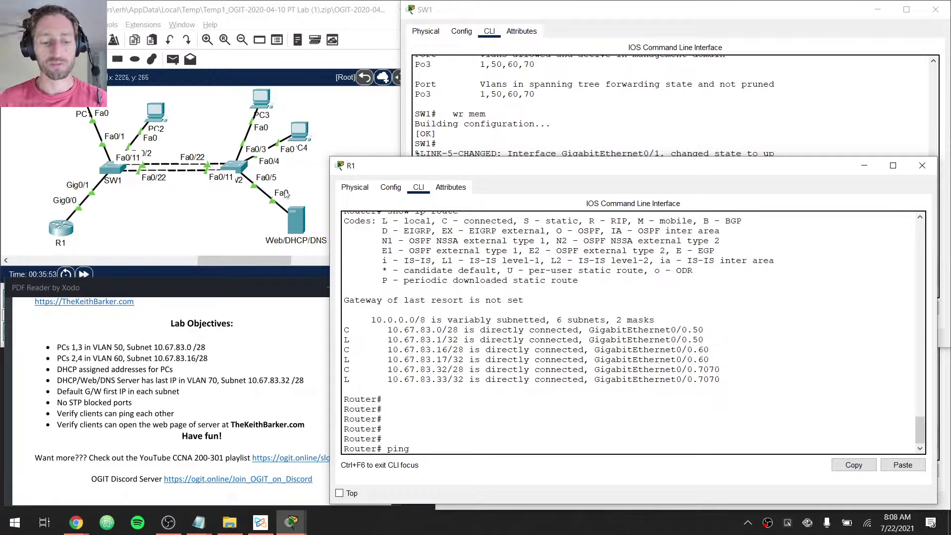
left_click(286, 227)
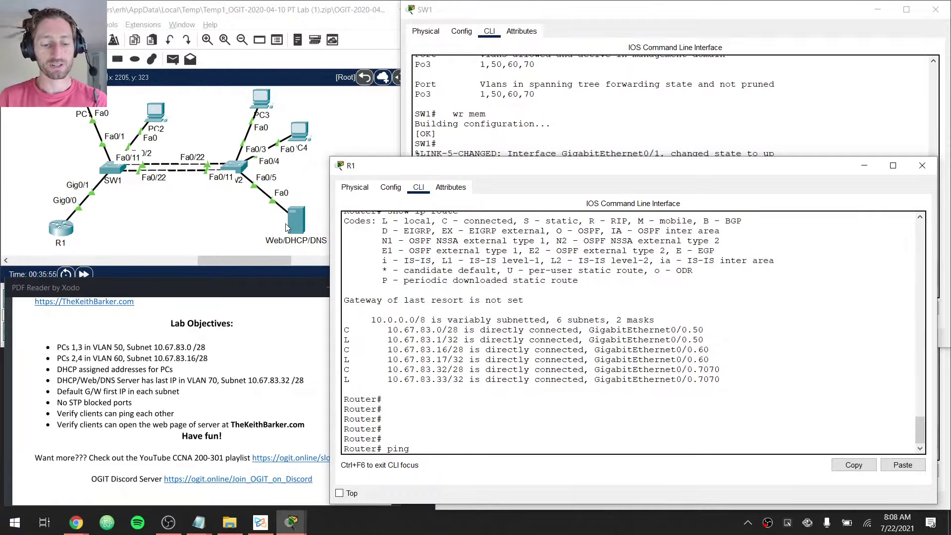
type("10")
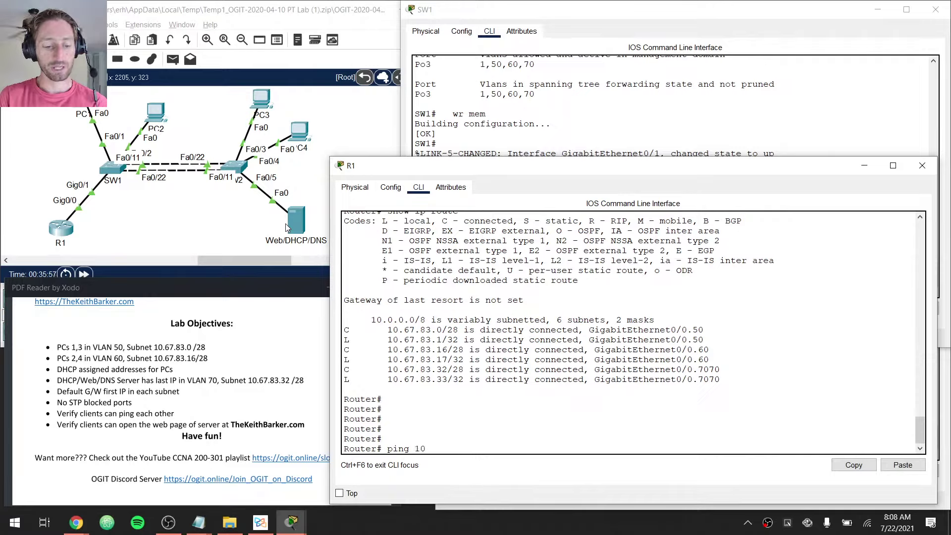
type(".67.83.40")
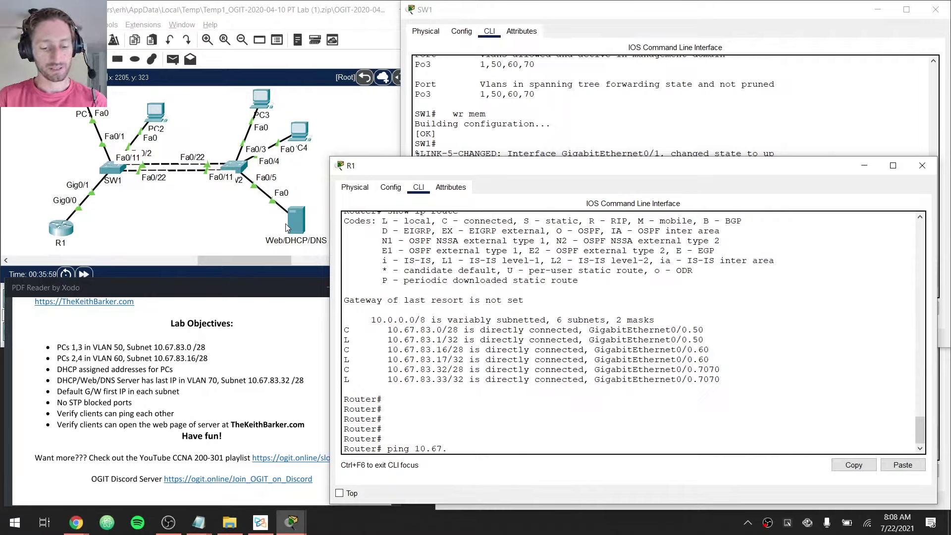
key("Return")
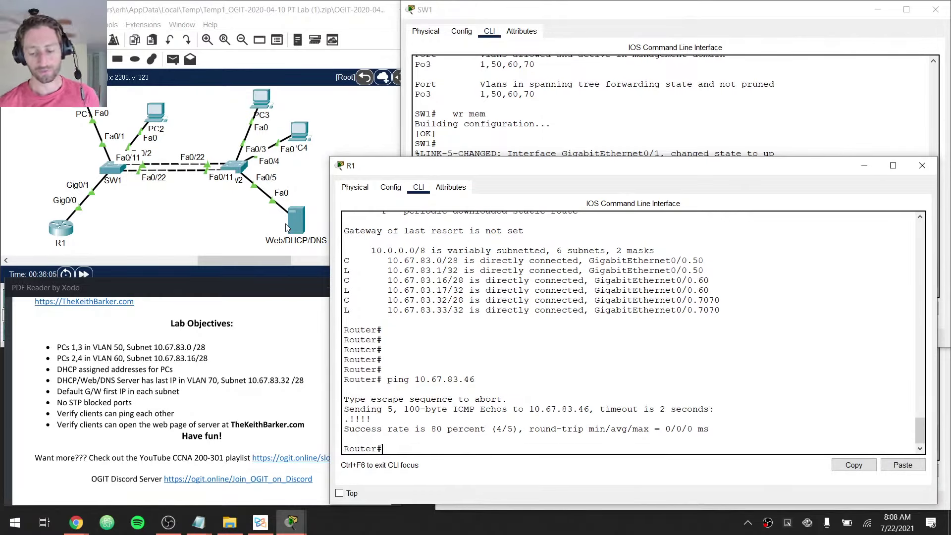
key("Up")
key("Return")
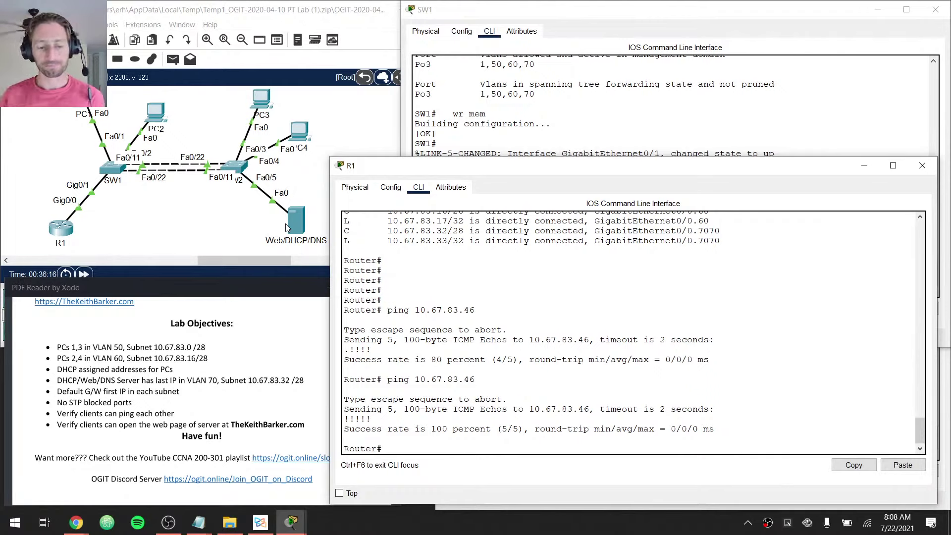
Open the Command Prompt on the Web/DHCP/DNS server and move its window clear of the topology
left_click(299, 222)
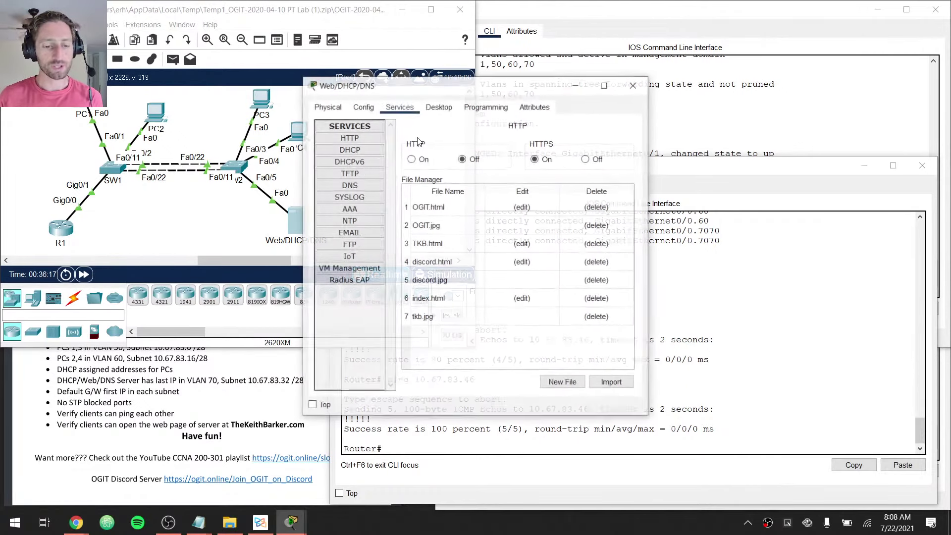
left_click(439, 107)
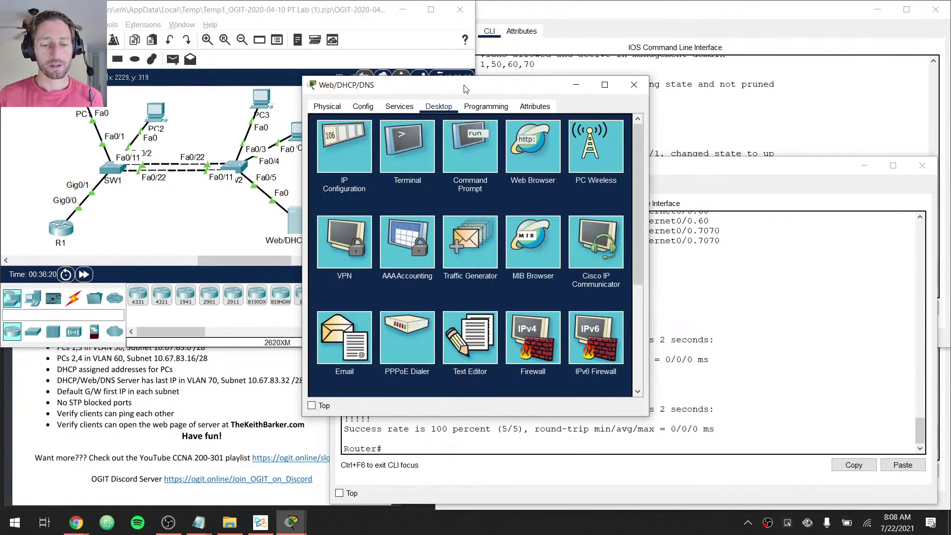
left_click_drag(466, 89, 510, 79)
left_click(477, 131)
left_click(543, 98)
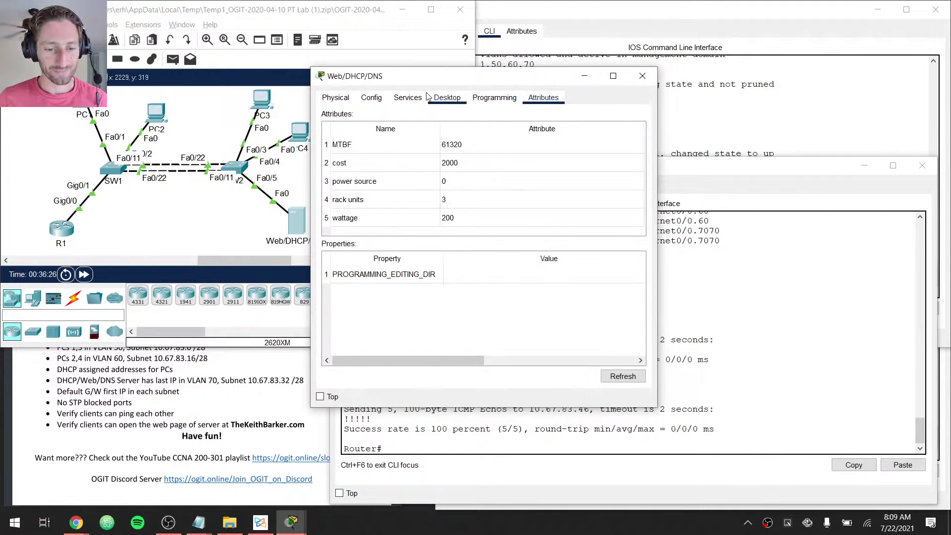
left_click(377, 98)
left_click_drag(415, 84, 526, 41)
left_click(423, 78)
left_click(461, 78)
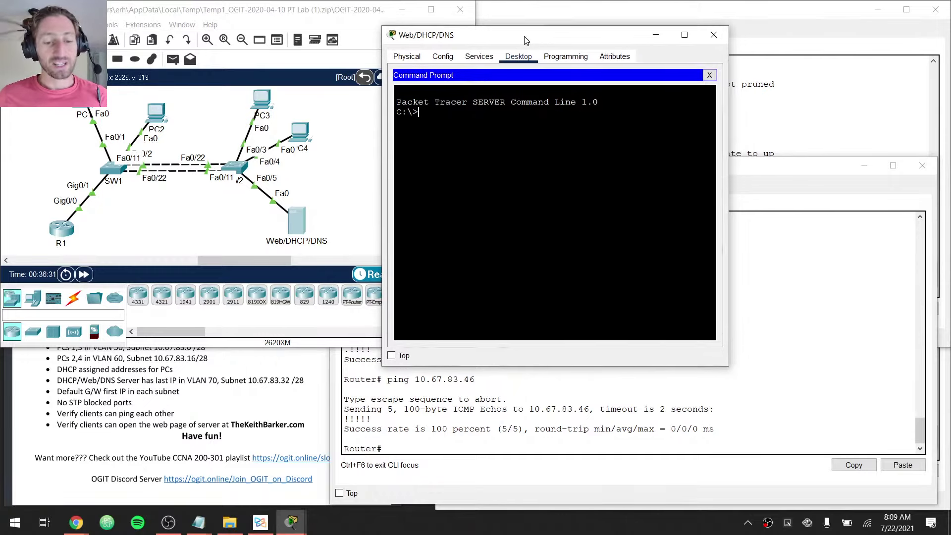
Ping the VLAN 70 default gateway 10.67.83.33 from the server's Command Prompt
left_click(296, 225)
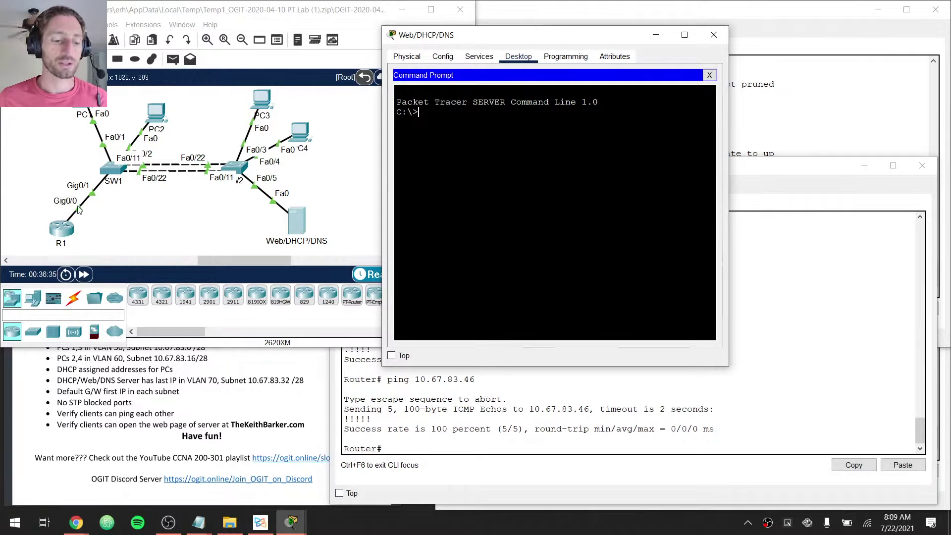
left_click(371, 427)
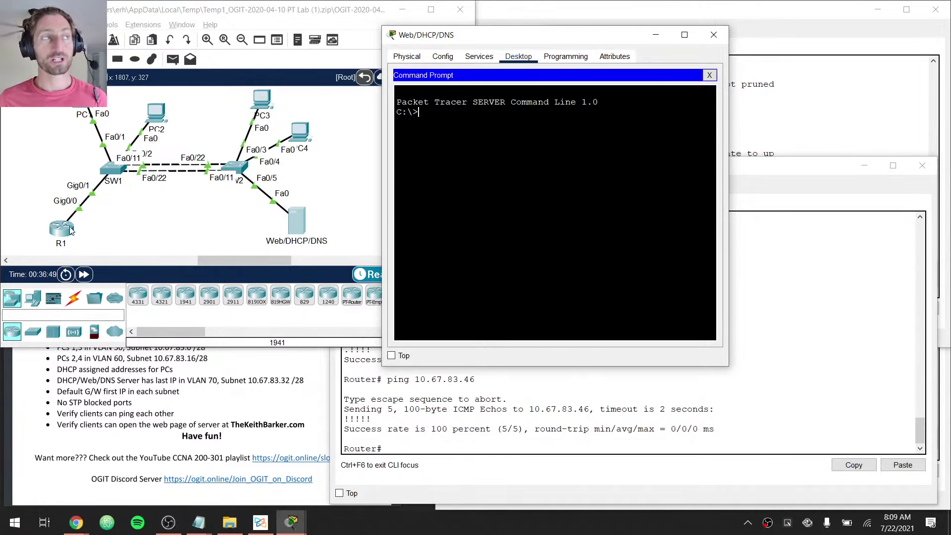
key("Return")
key("Return")
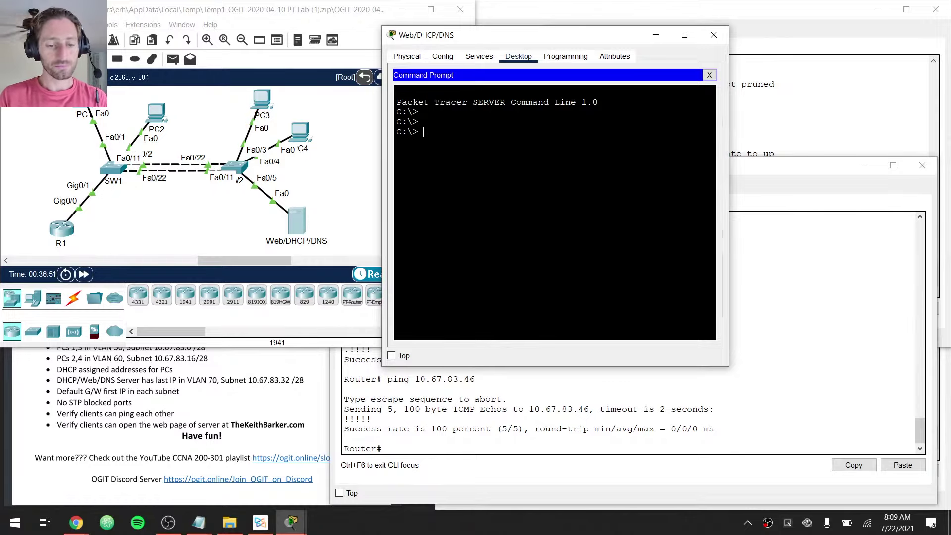
type("ping 10")
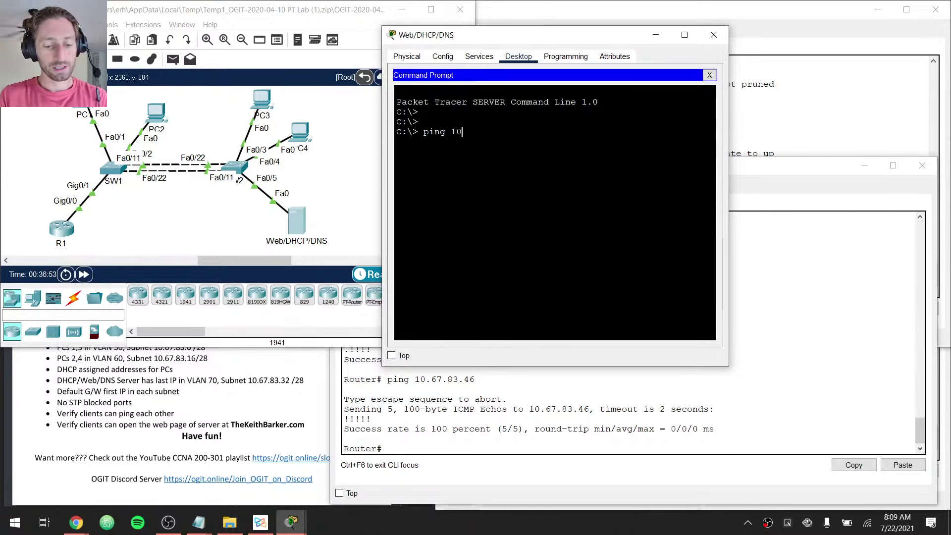
type(".67.83")
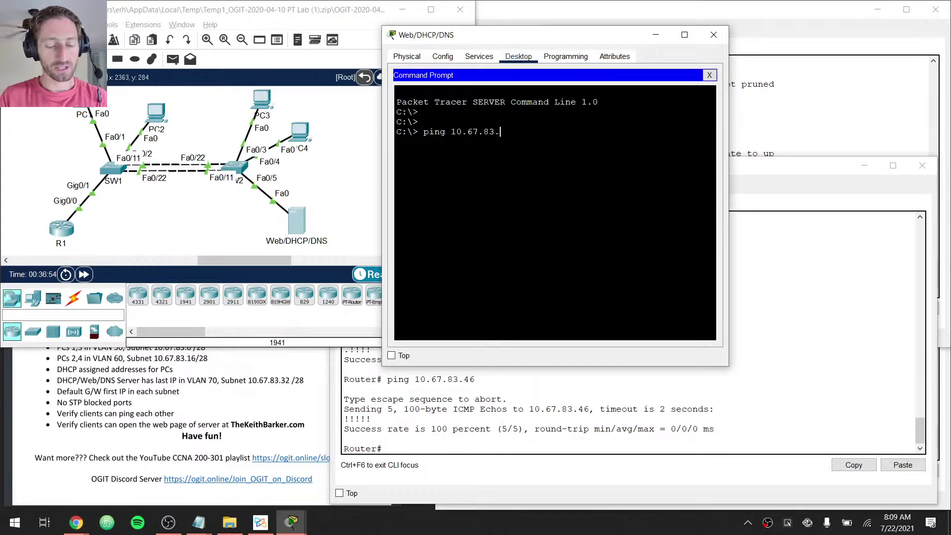
type(".33")
key("Return")
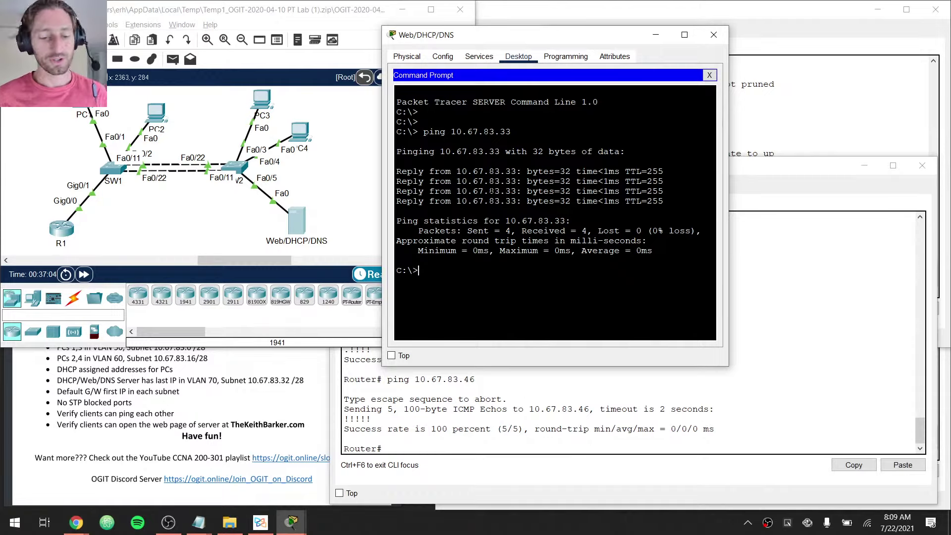
Ping R1's VLAN 60 gateway address 10.67.83.17 from the server
key("Up")
key("BackSpace")
key("BackSpace")
type("17")
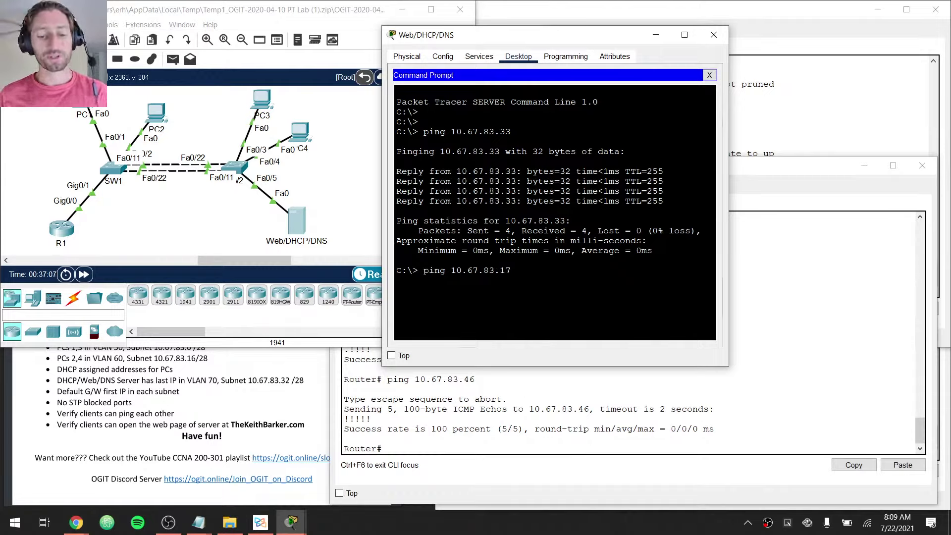
key("Return")
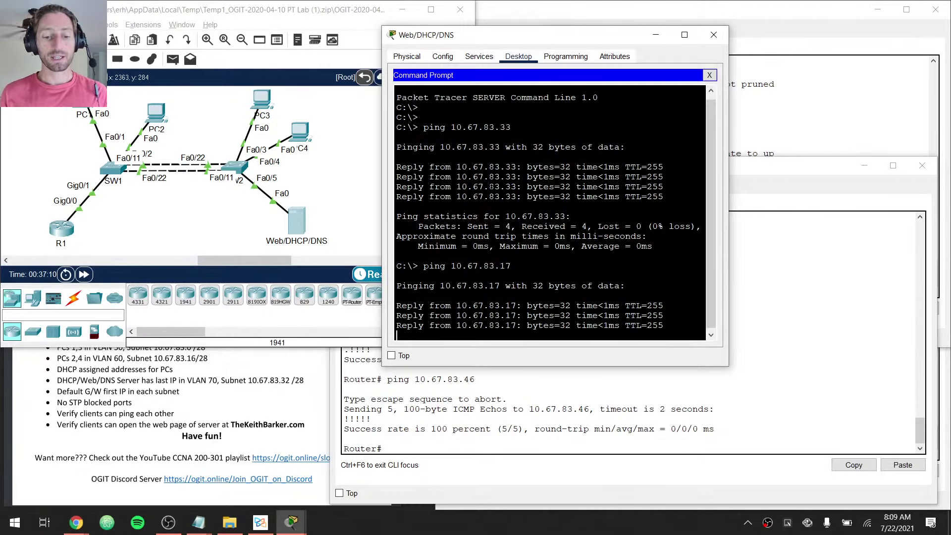
Ping R1's VLAN 50 gateway address 10.67.83.1 from the server
key("Up")
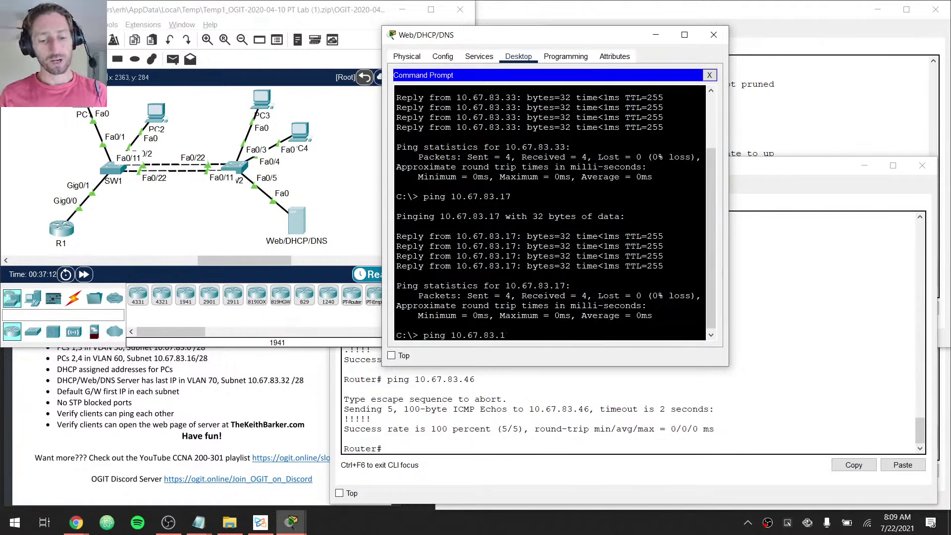
key("BackSpace")
key("BackSpace")
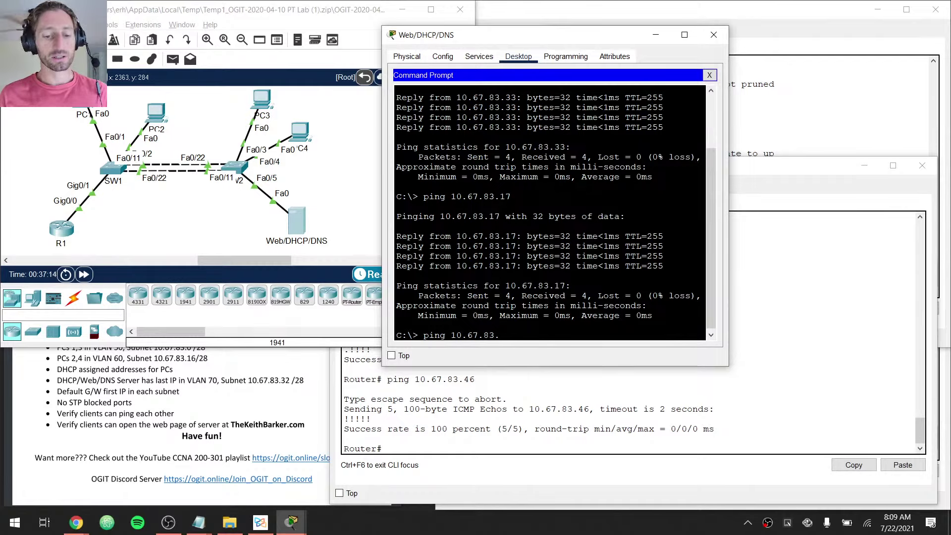
type("1")
key("Return")
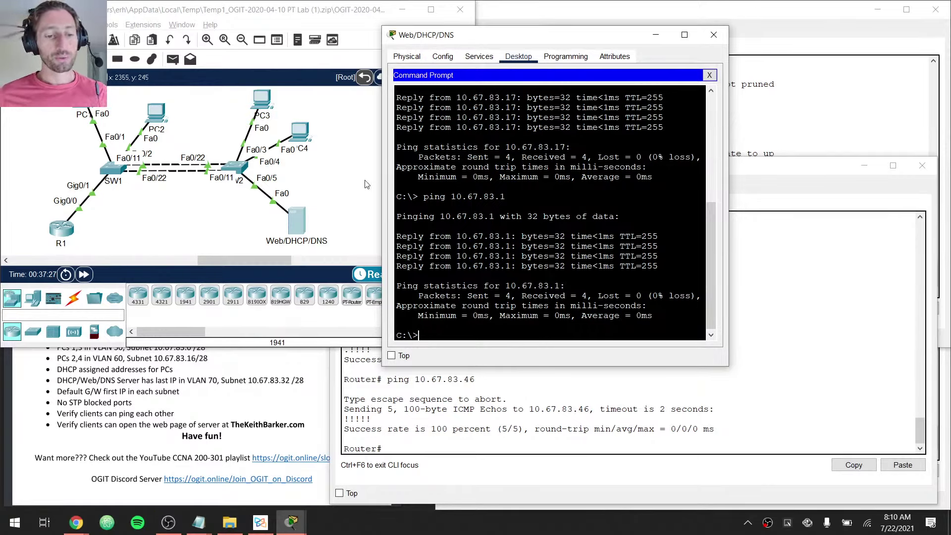
Open the server's DHCP service settings and widen the window to show all pool fields
left_click(355, 151)
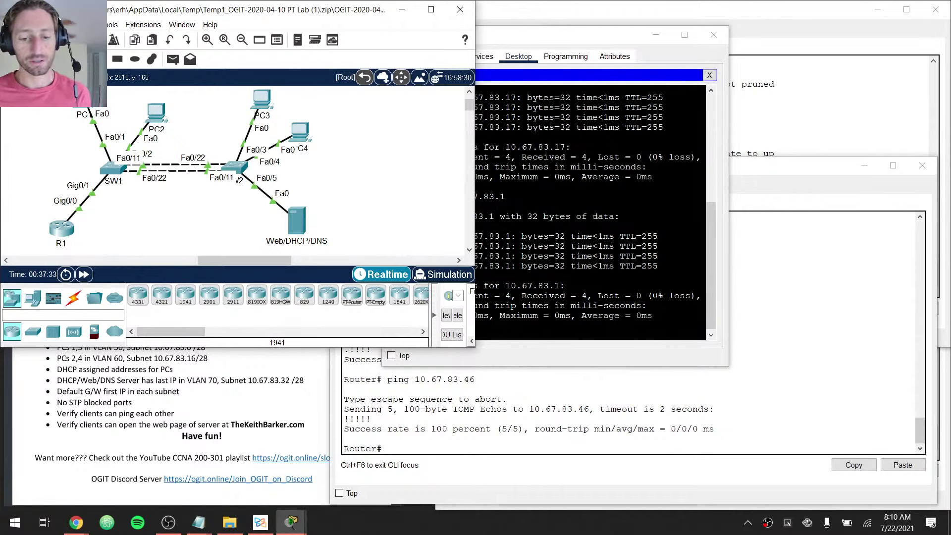
left_click_drag(594, 35, 726, 21)
left_click(645, 42)
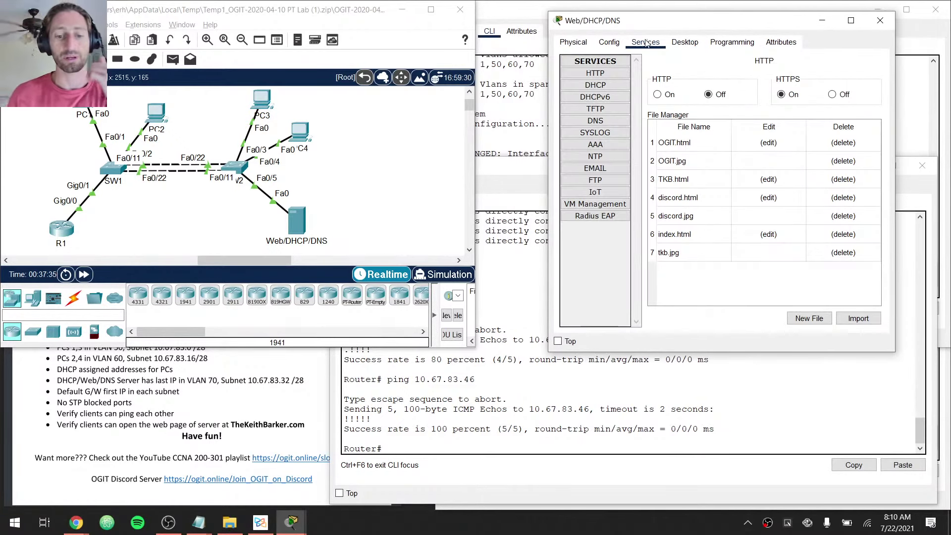
left_click(601, 88)
left_click_drag(549, 88, 340, 92)
Check the lab objectives in the PDF and turn on the server's DHCP service for FastEthernet0
left_click(177, 403)
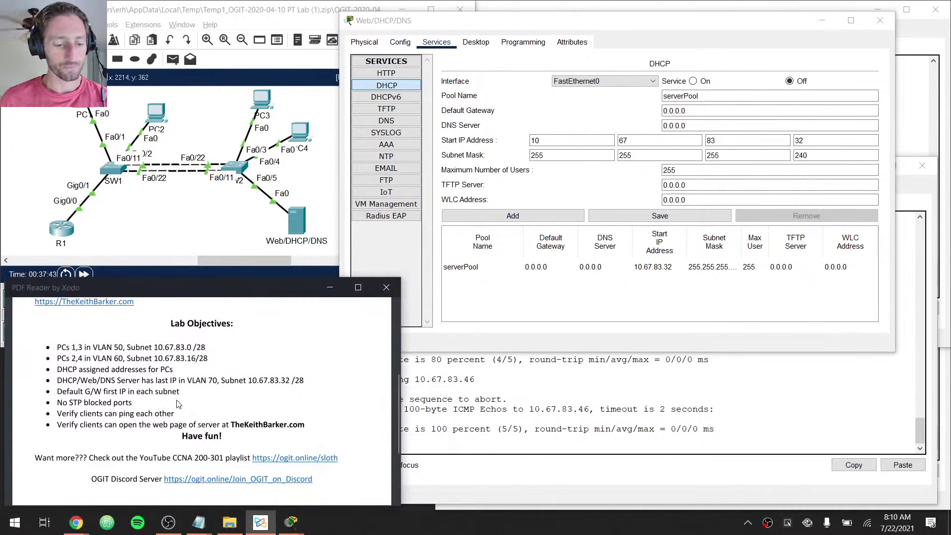
scroll(178, 403, "up", 1)
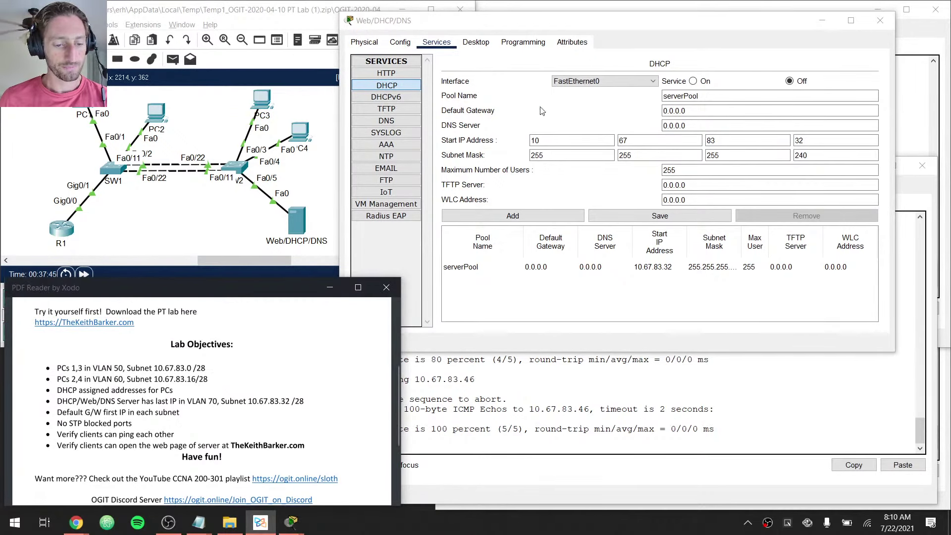
left_click(584, 21)
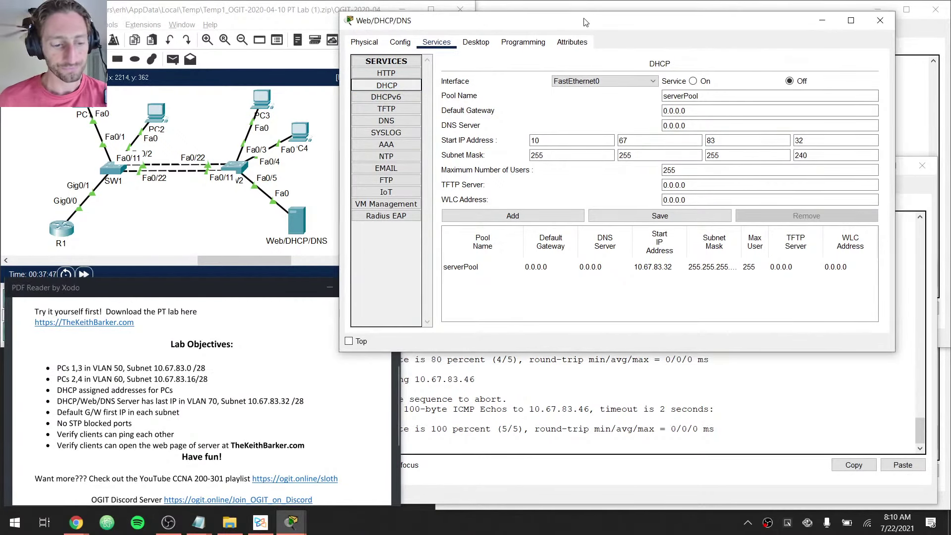
left_click(706, 85)
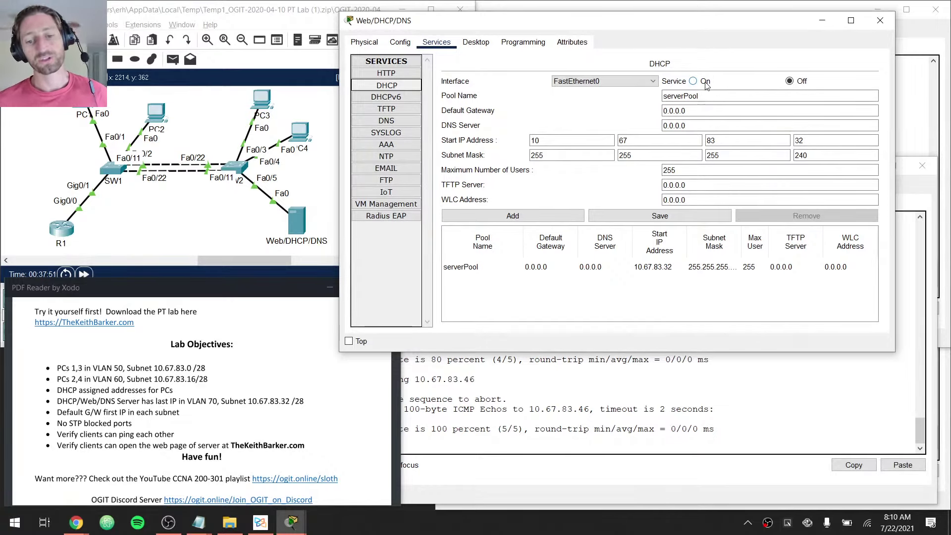
left_click(705, 82)
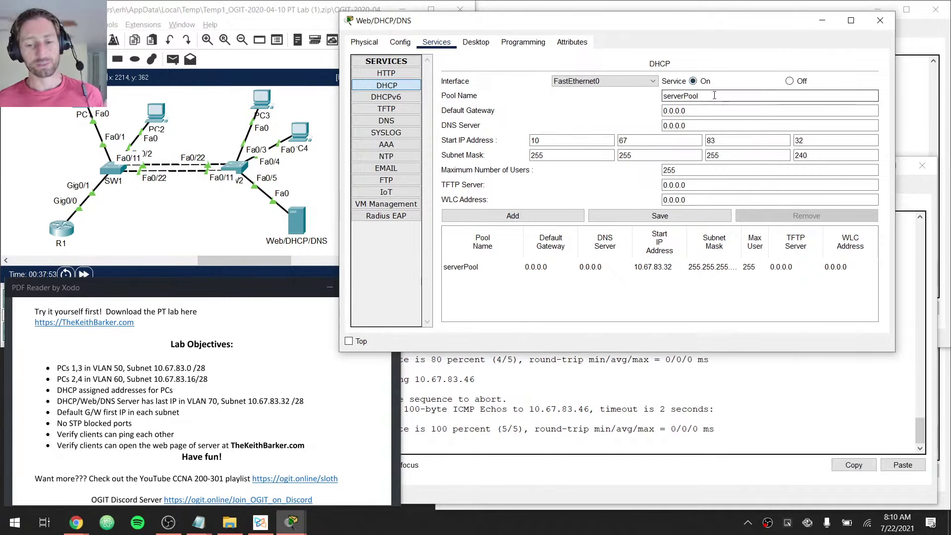
Name the DHCP pool for the VLAN 50 PCs dhcp_vlan50
left_click_drag(714, 96, 631, 88)
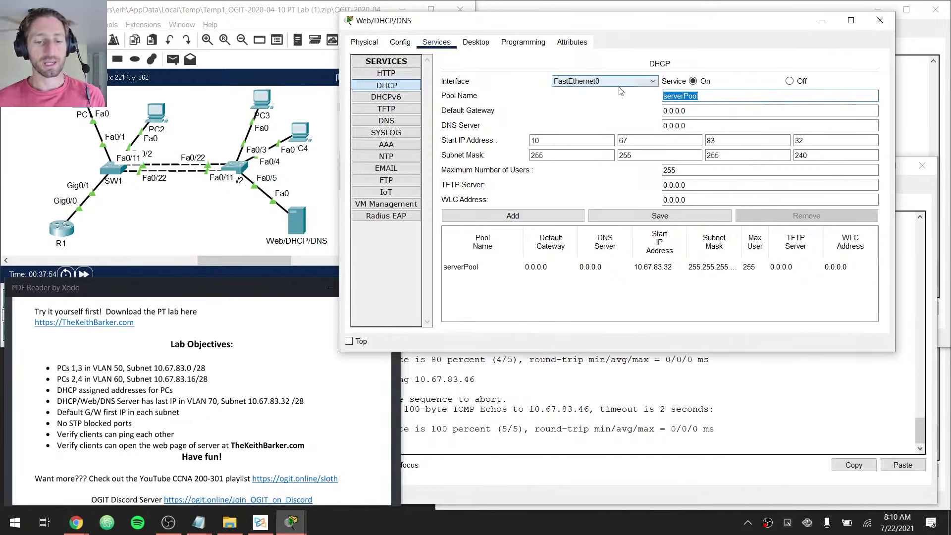
type("vla")
key("BackSpace")
key("BackSpace")
key("BackSpace")
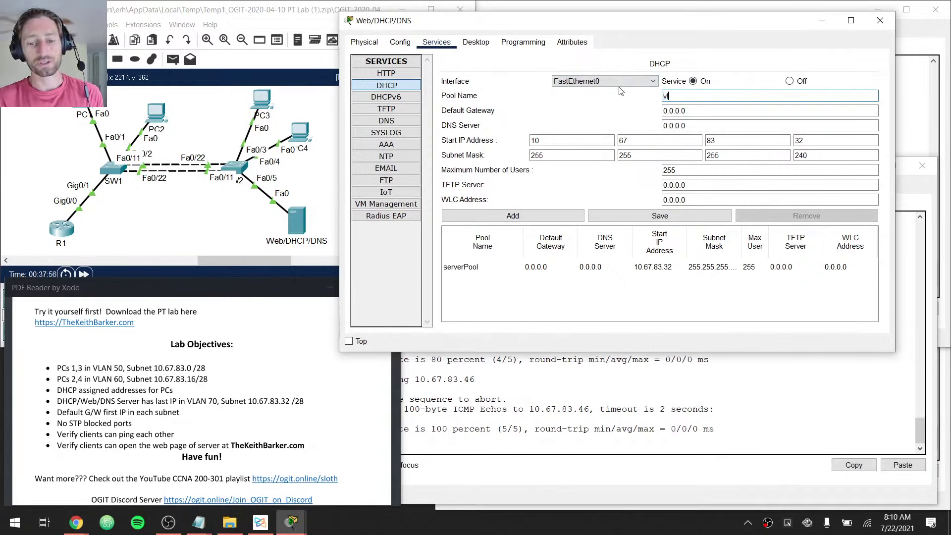
type("dhcp_vlan")
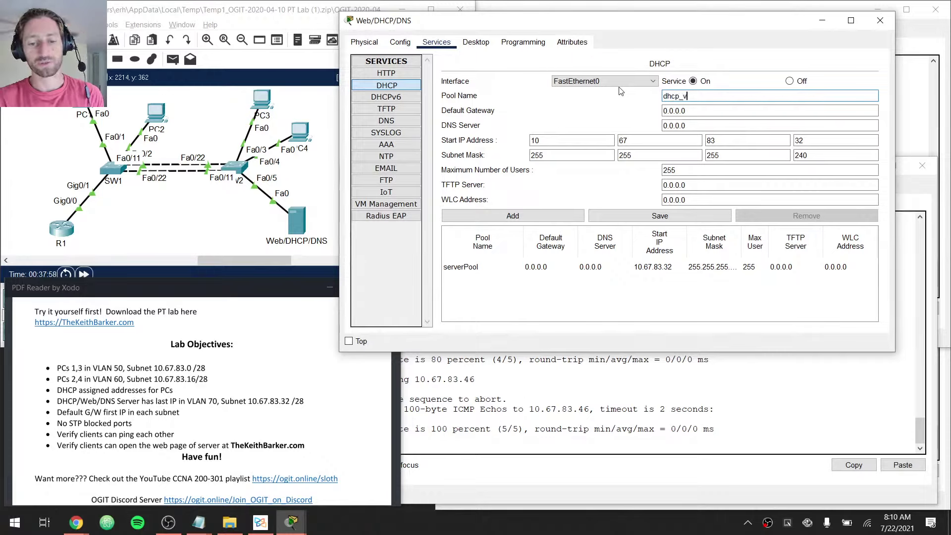
type("50")
key("Tab")
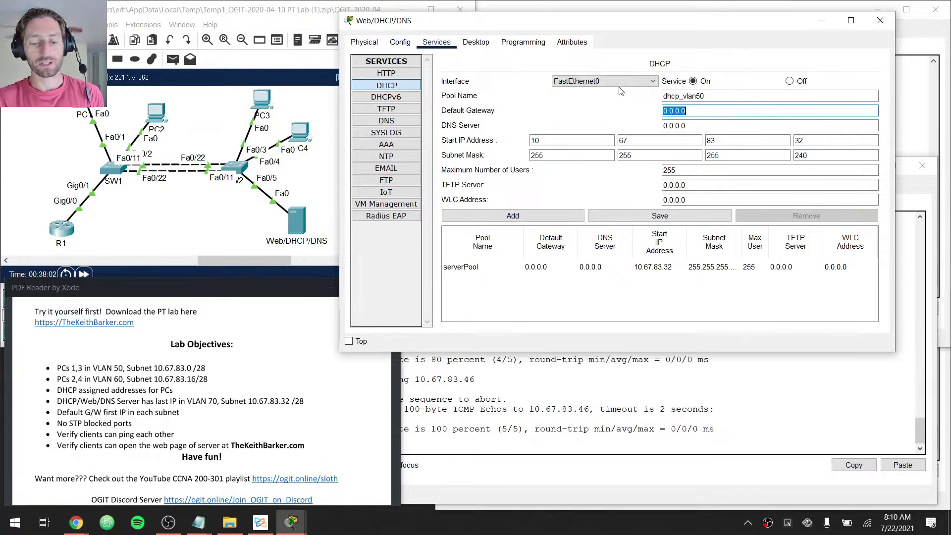
Set the dhcp_vlan50 pool's default gateway to 10.67.83.1 and its DNS server to 10.67.83.46
type("10.67.")
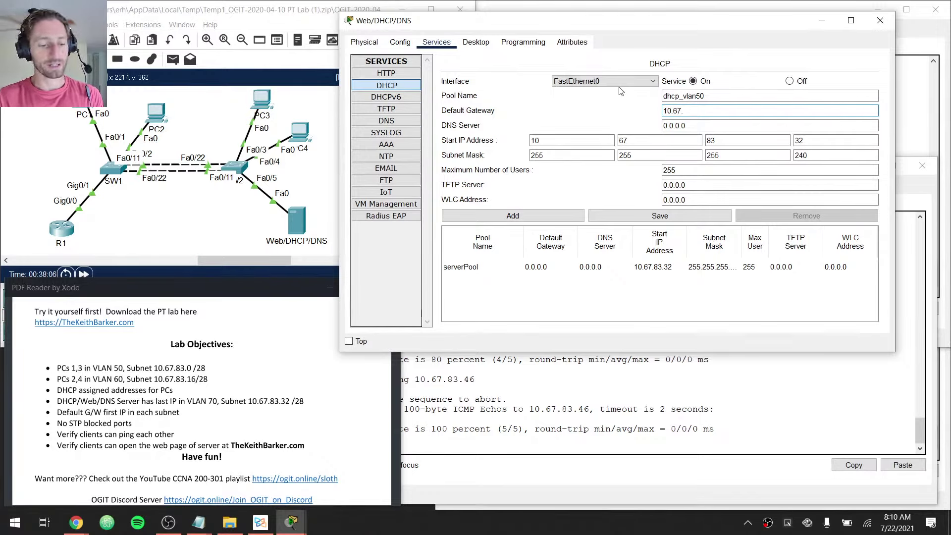
type("83.1")
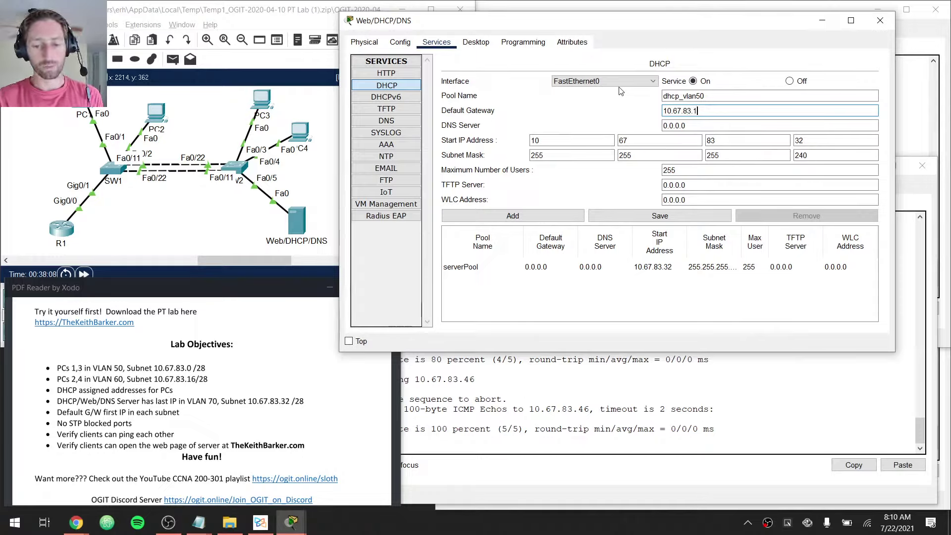
key("Tab")
type("10")
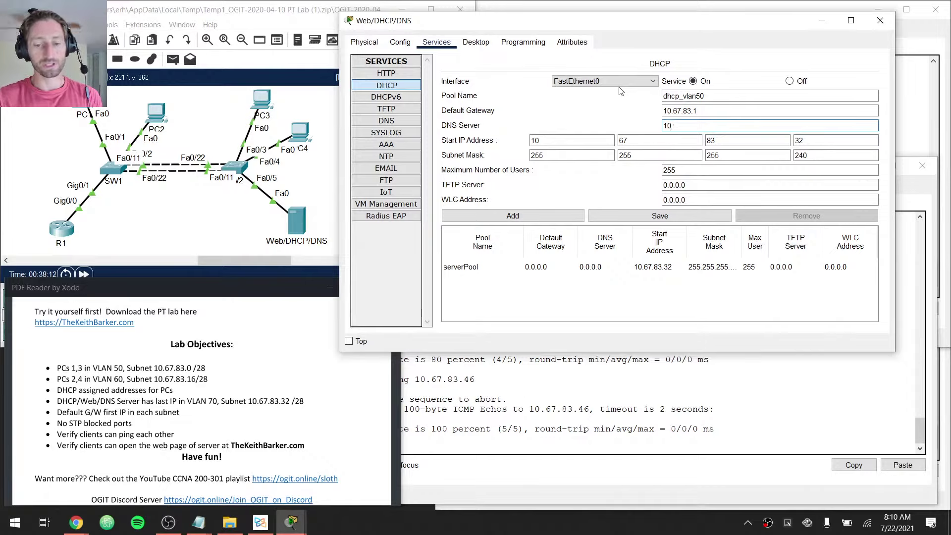
type(".67.8")
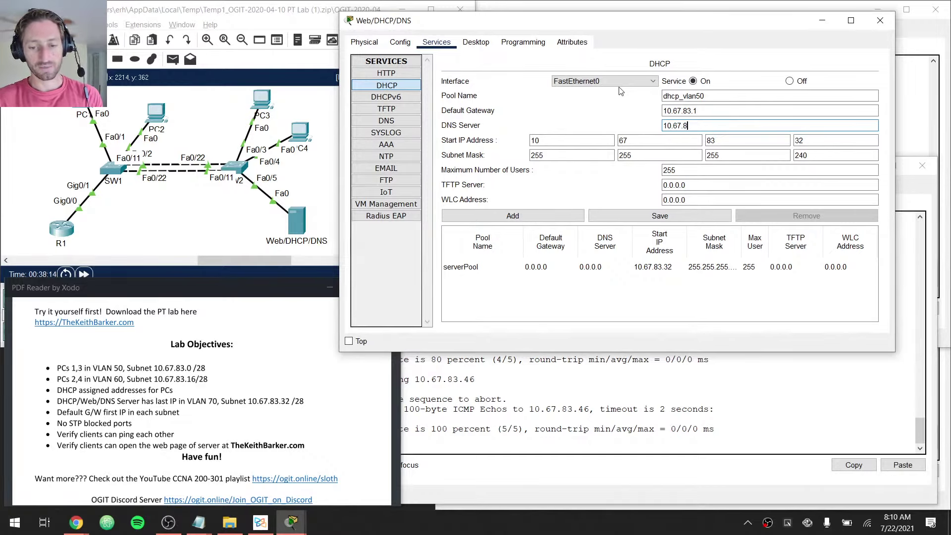
type("3.46")
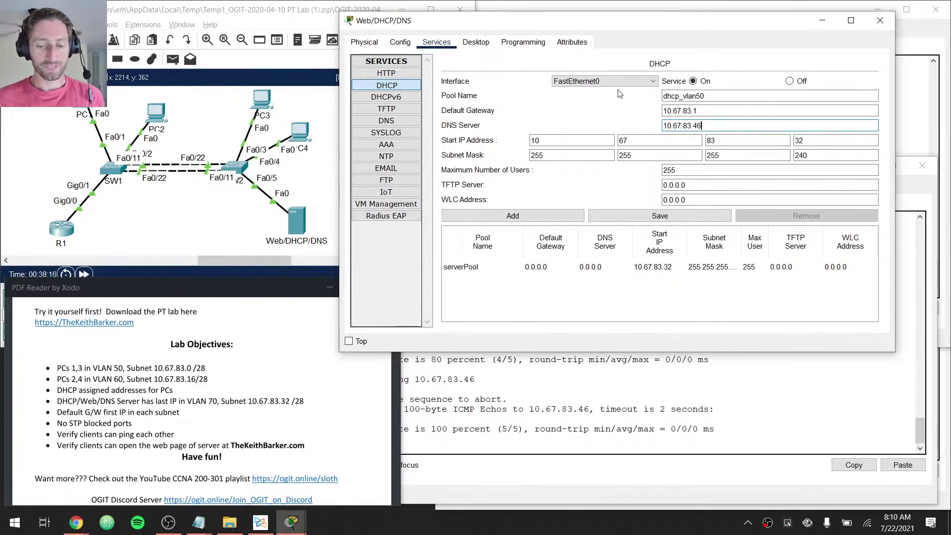
key("Tab")
Set the last octet of the dhcp_vlan50 pool's start IP address to 2, giving 10.67.83.2
double_click(699, 110)
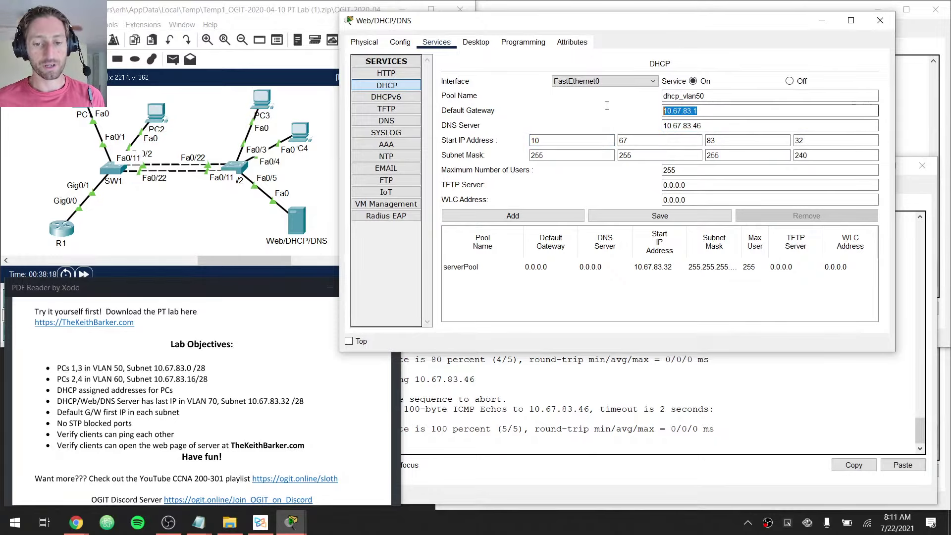
left_click(579, 142)
left_click(659, 140)
left_click(725, 141)
key("Tab")
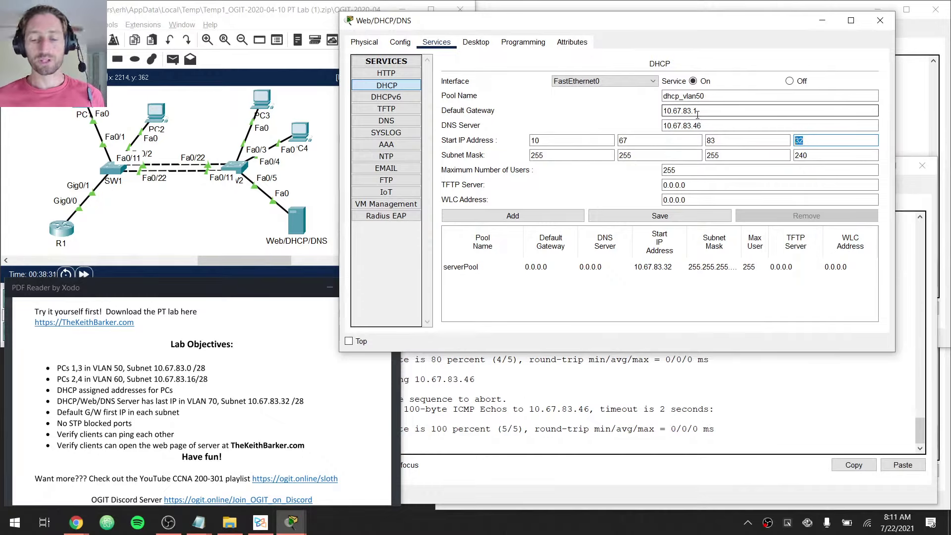
type("2")
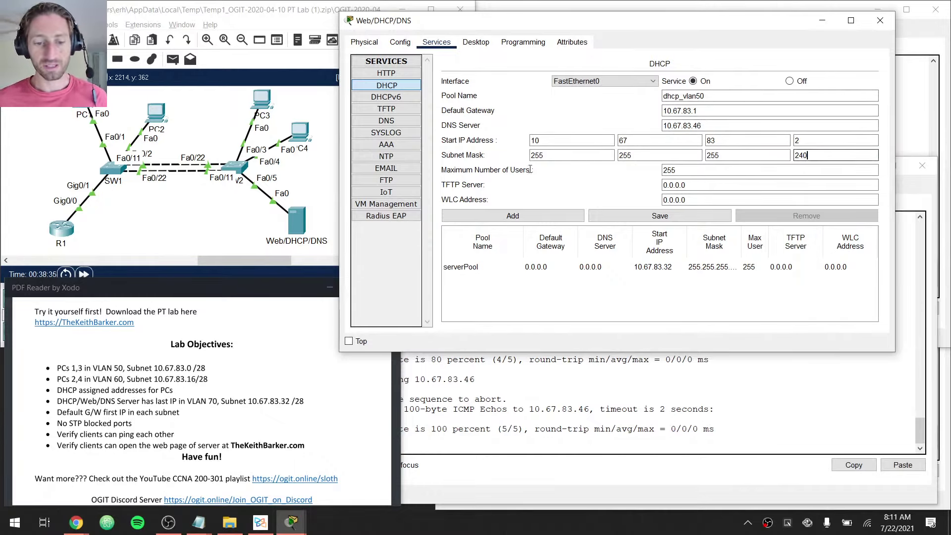
key("Tab")
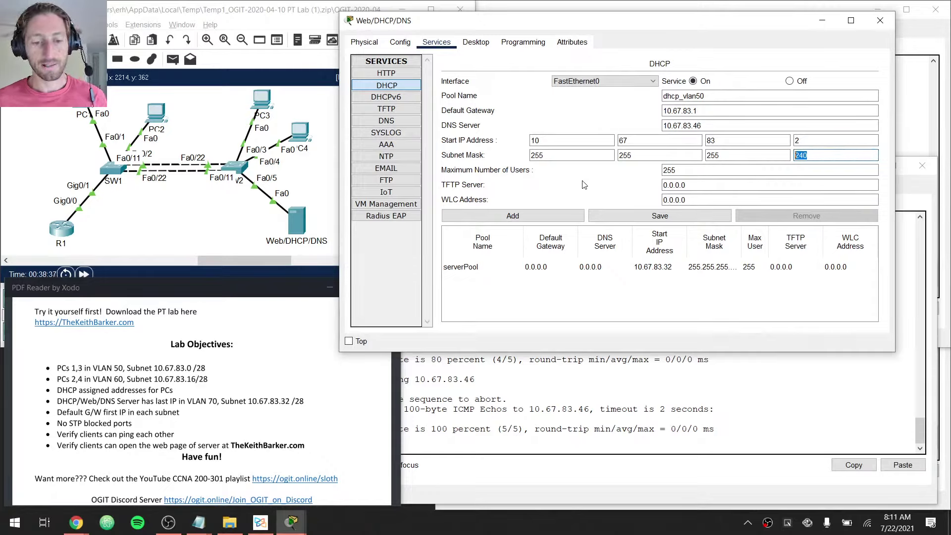
Limit the dhcp_vlan50 pool to 10 users and add it to the server's pool list
double_click(692, 170)
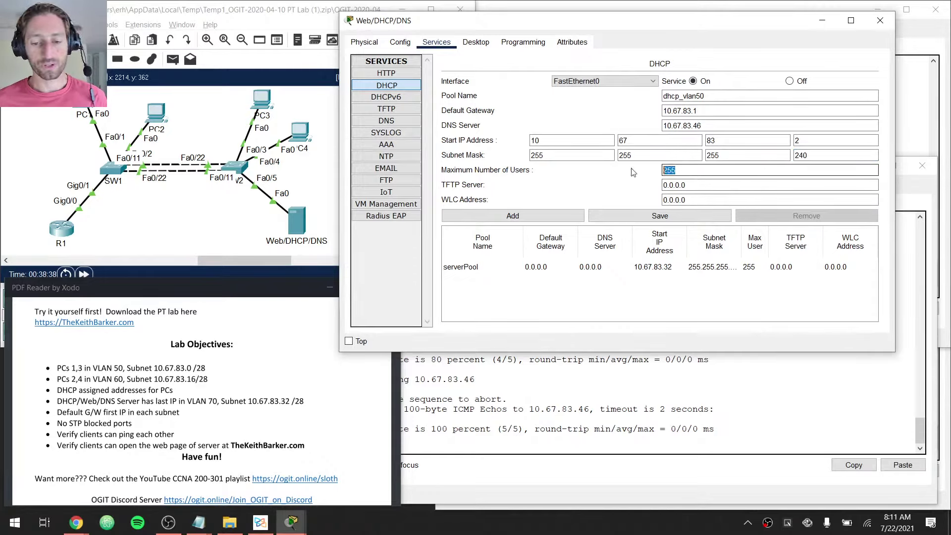
type("10")
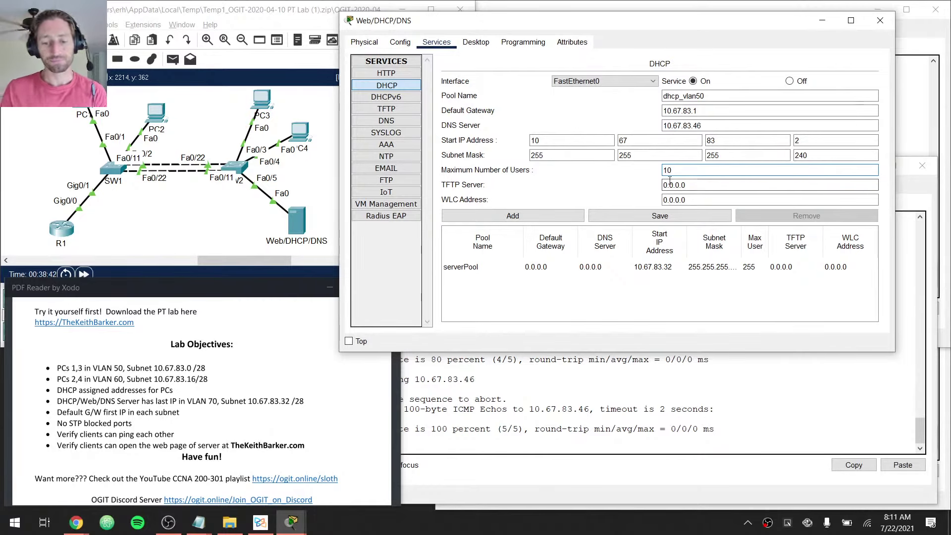
key("shift+Tab")
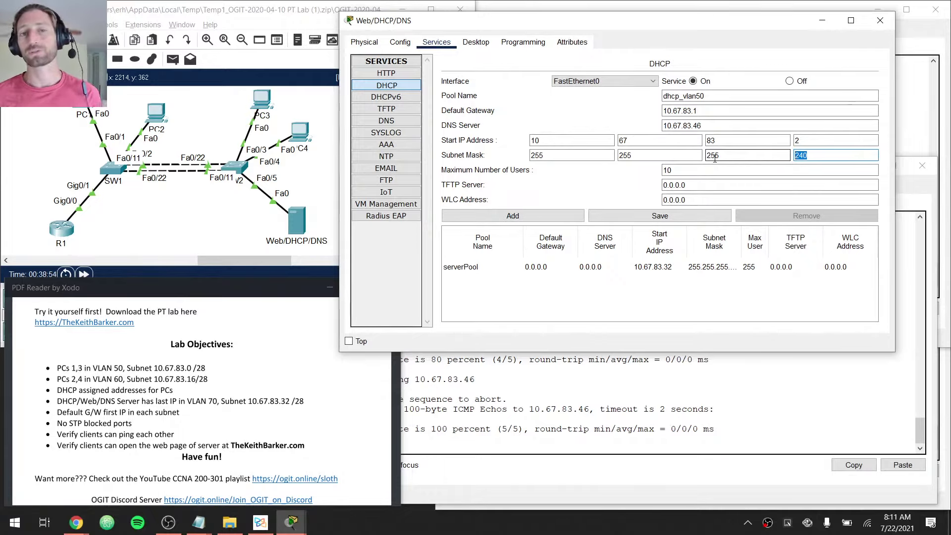
key("Tab")
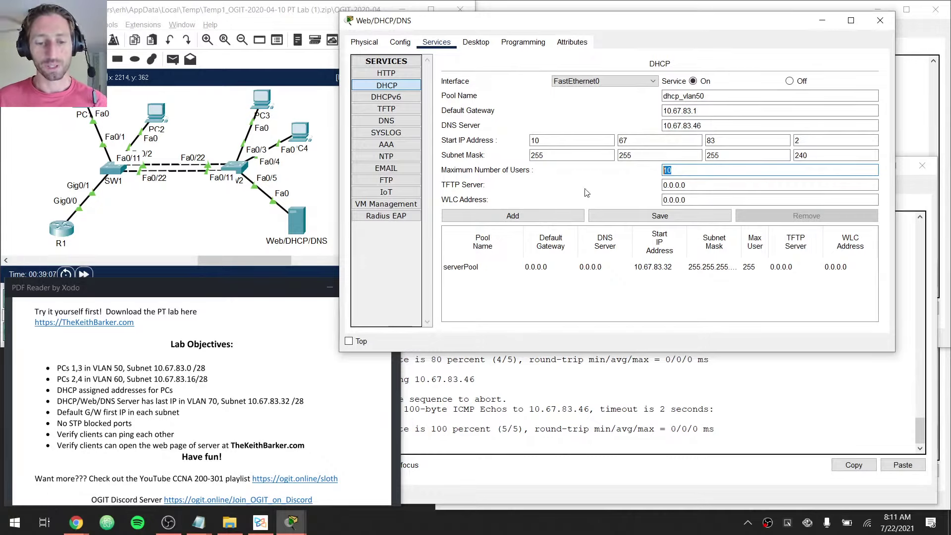
left_click(539, 219)
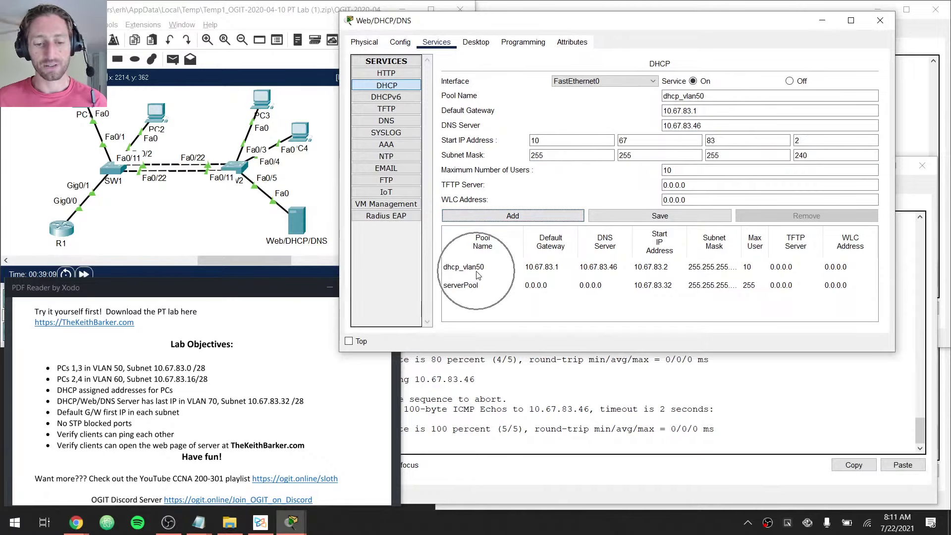
Change the pool name to dhcp_vlan60 and the default gateway to 10.67.83.17 for a second pool
left_click_drag(696, 96, 699, 96)
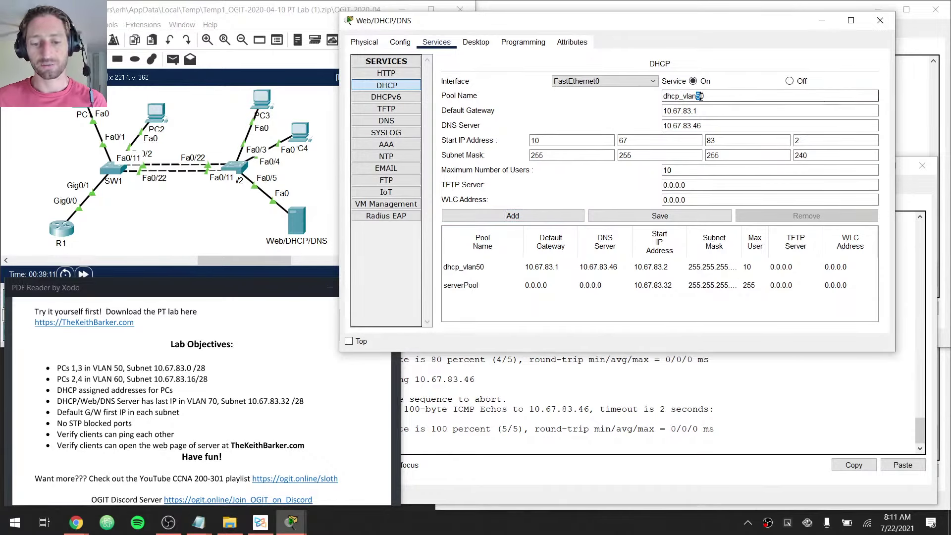
left_click(716, 111)
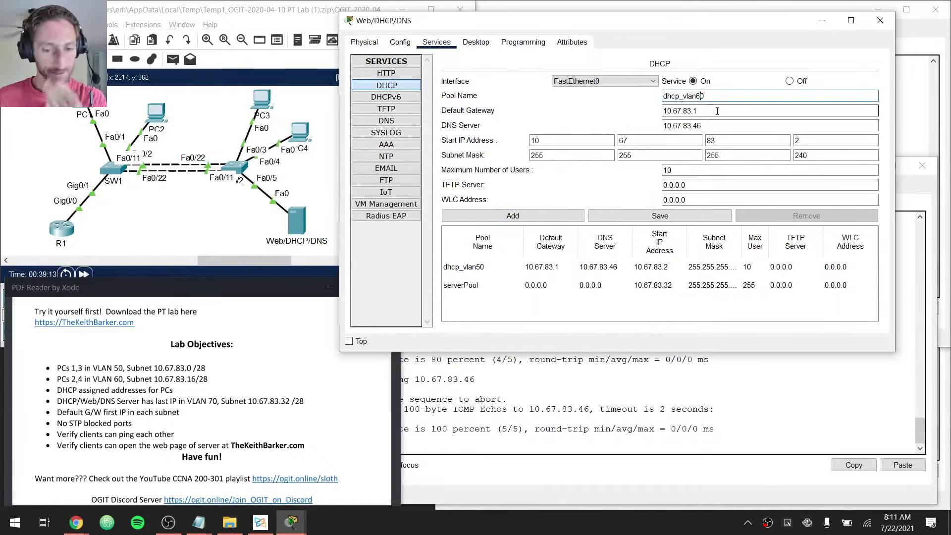
double_click(716, 111)
key("Tab")
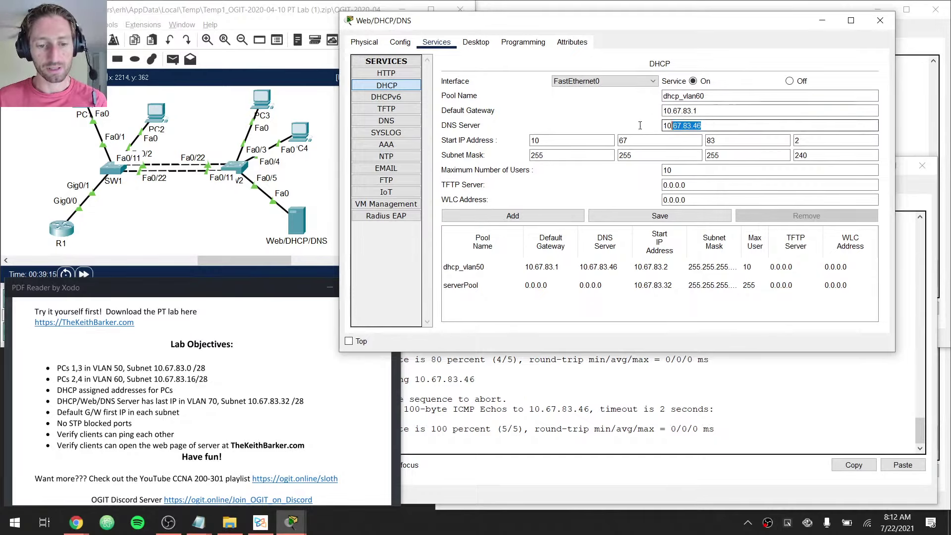
left_click(715, 109)
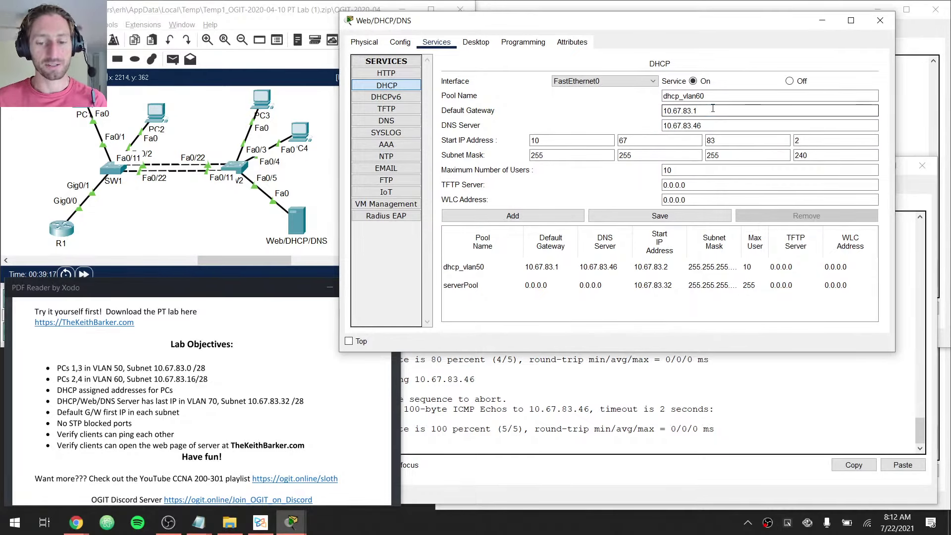
type("7")
key("Tab")
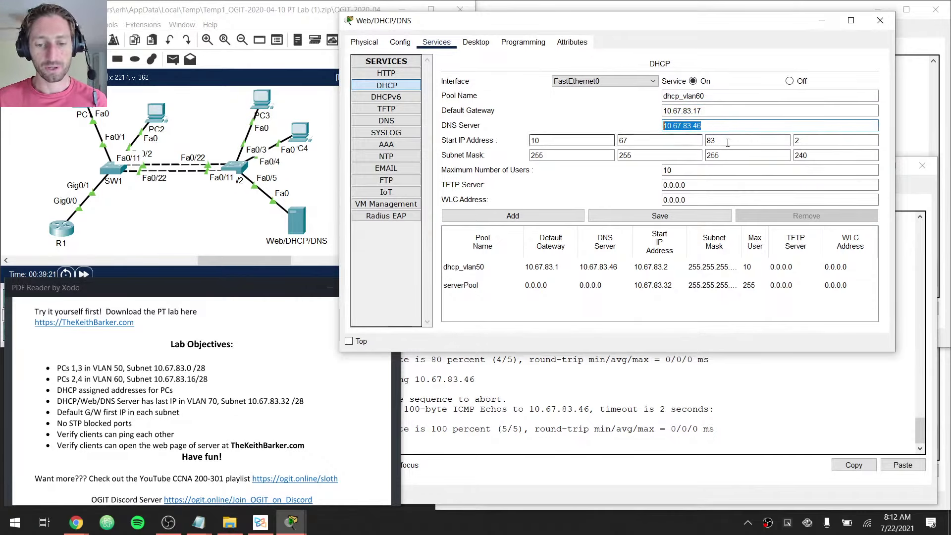
Set the start IP address to 10.67.83.18 and add dhcp_vlan60 as a new pool
double_click(805, 140)
type("18")
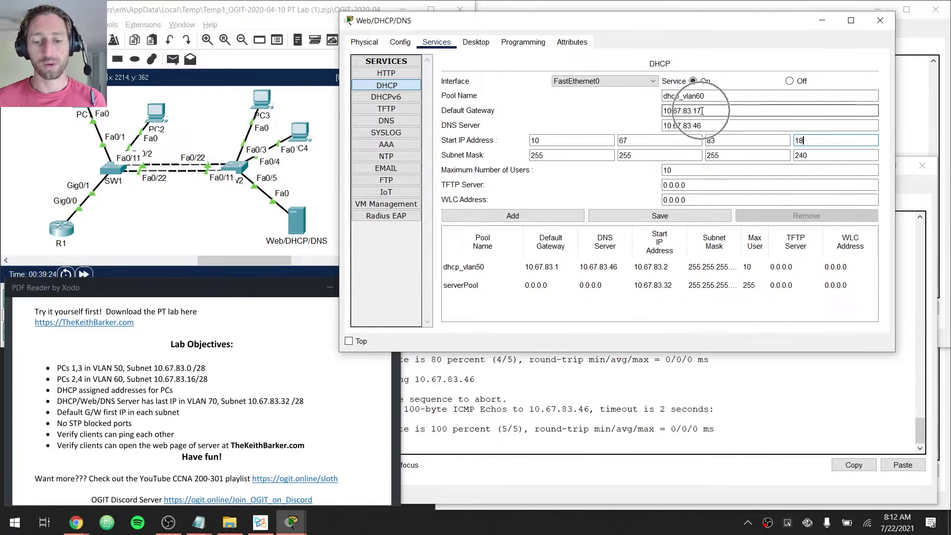
key("Tab")
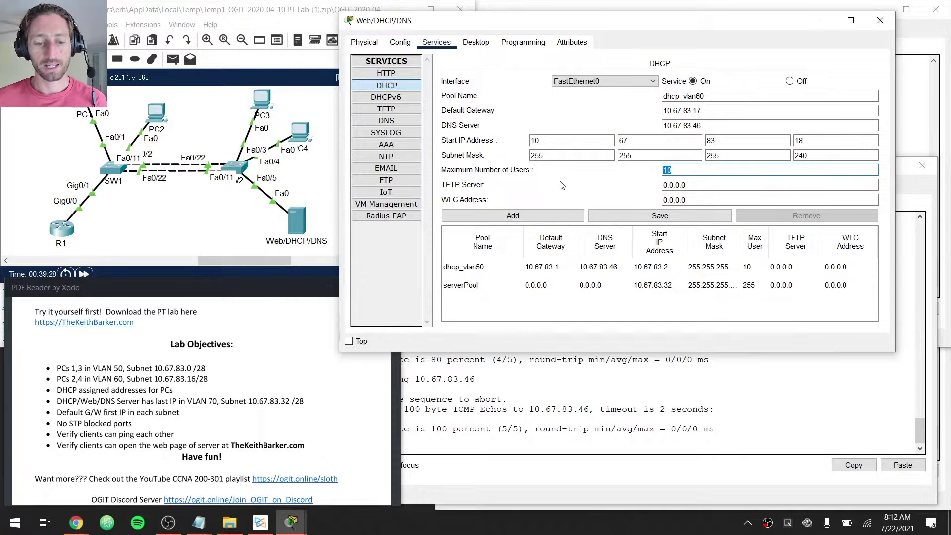
left_click(544, 216)
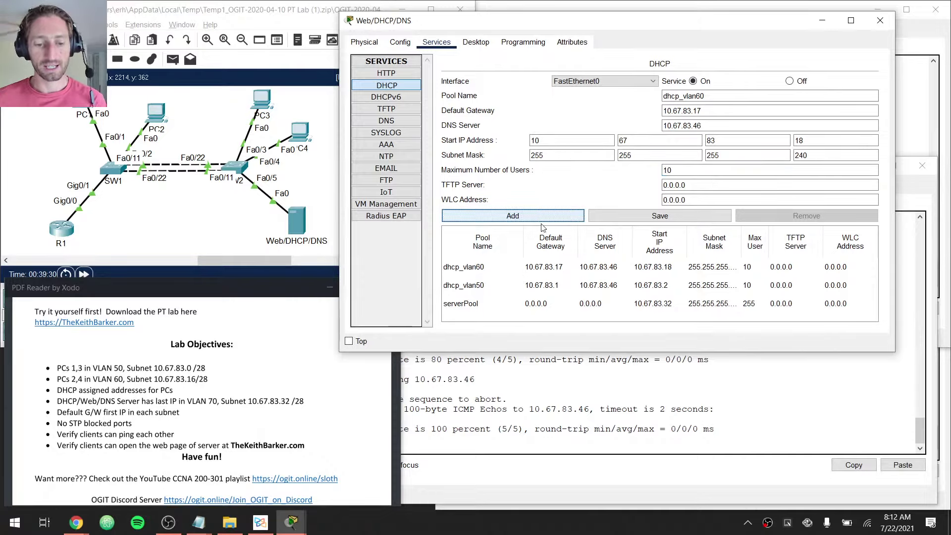
key("ctrl")
key("ctrl")
key("ctrl")
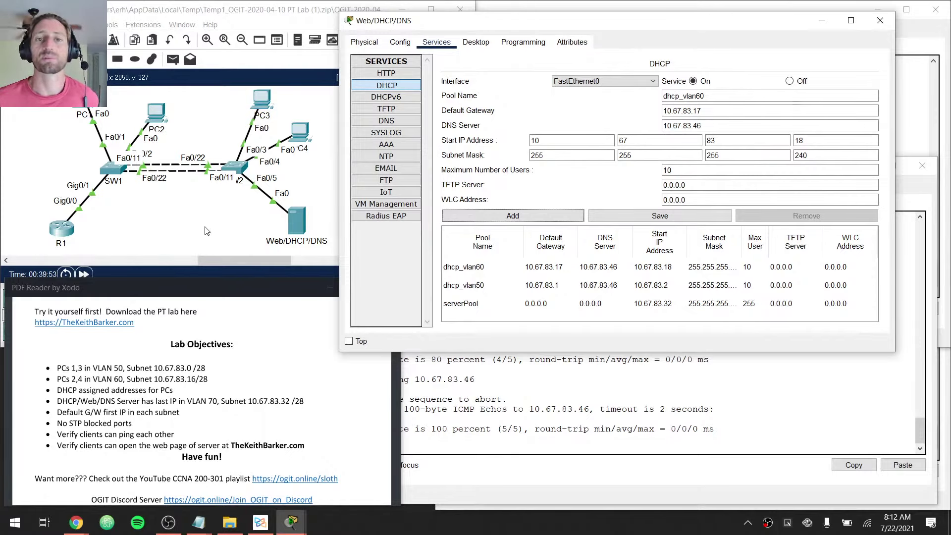
Switch PC4's FastEthernet0 IP configuration to DHCP and move its window clear of the topology
left_click(100, 143)
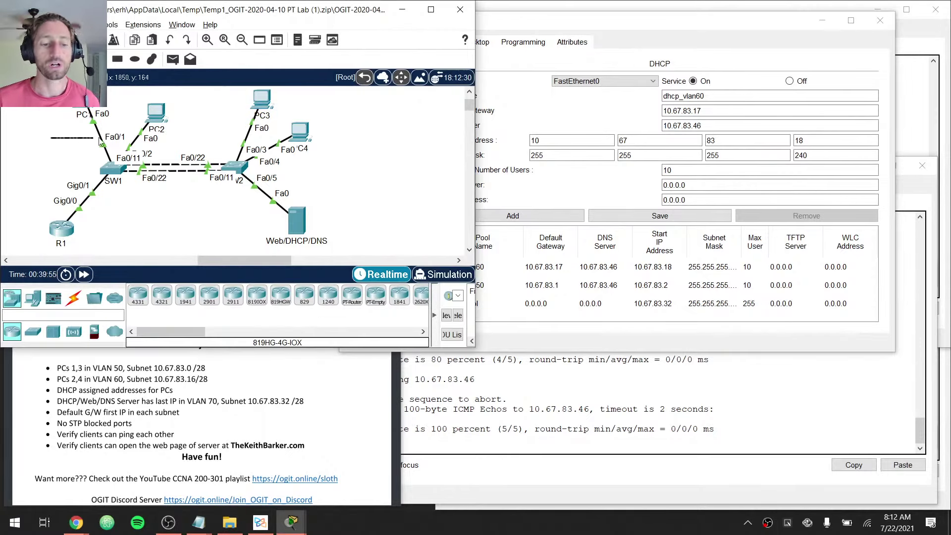
left_click_drag(100, 142, 300, 140)
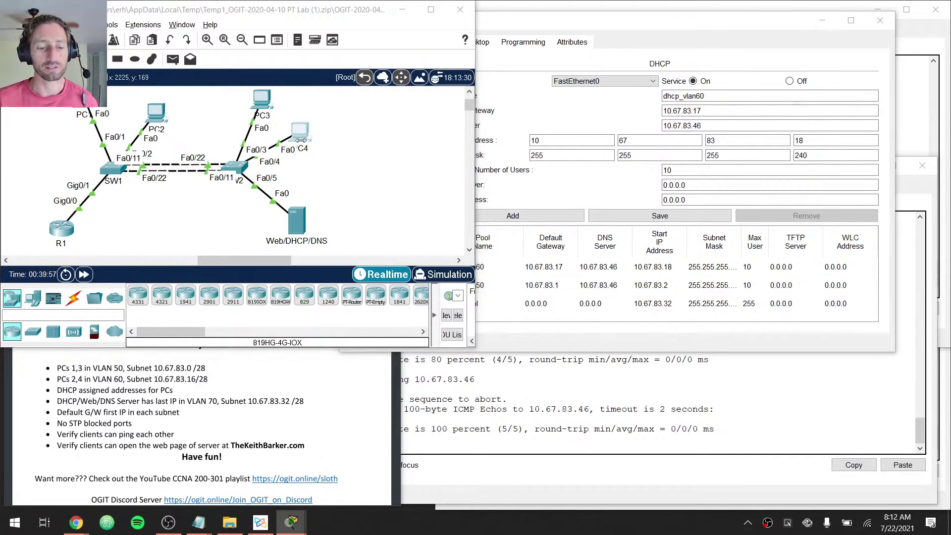
left_click(300, 140)
left_click(363, 106)
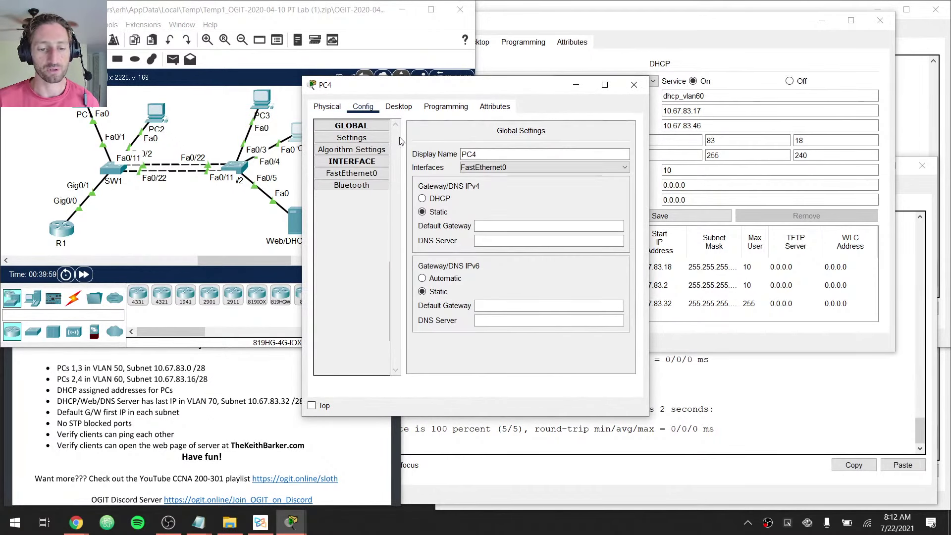
left_click(352, 173)
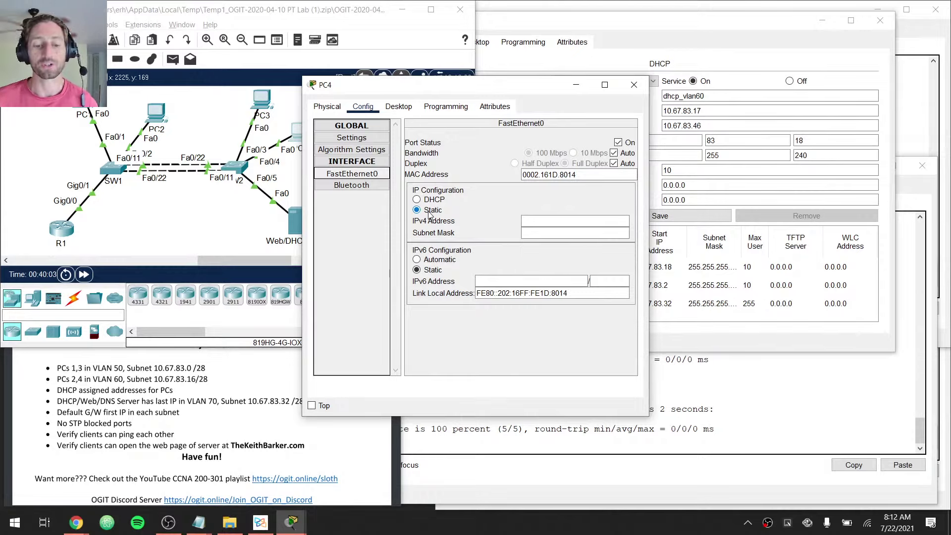
left_click(417, 199)
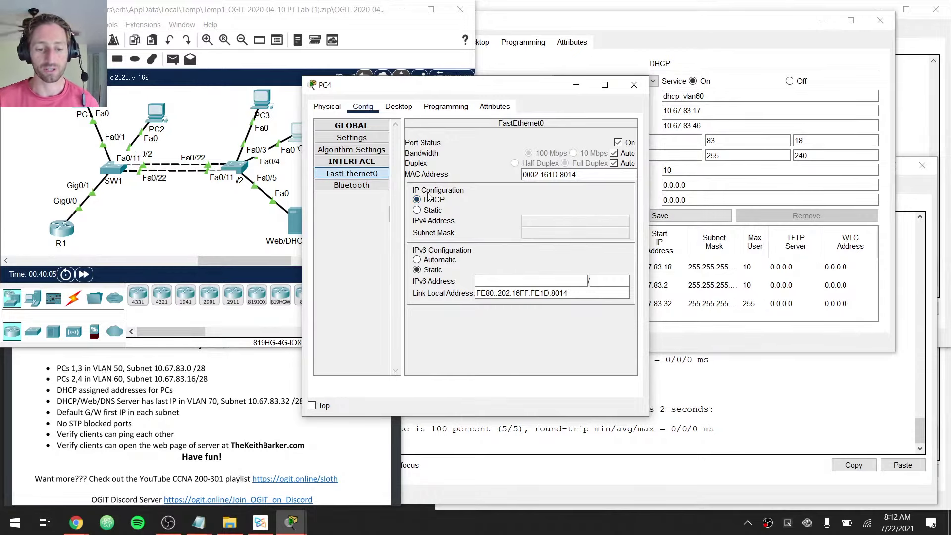
left_click_drag(528, 91, 331, 288)
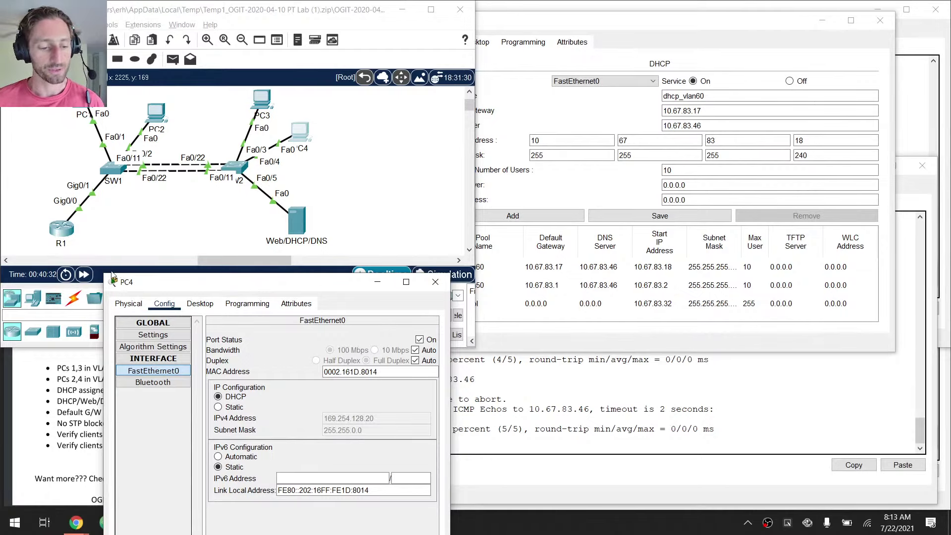
Switch PC3's FastEthernet0 IP configuration to DHCP and close its window
left_click(261, 101)
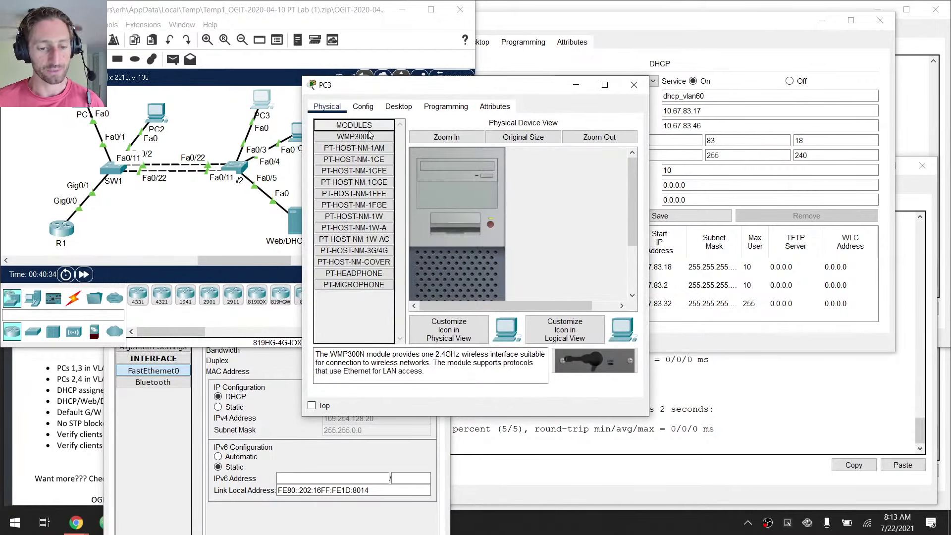
left_click(363, 106)
left_click(352, 173)
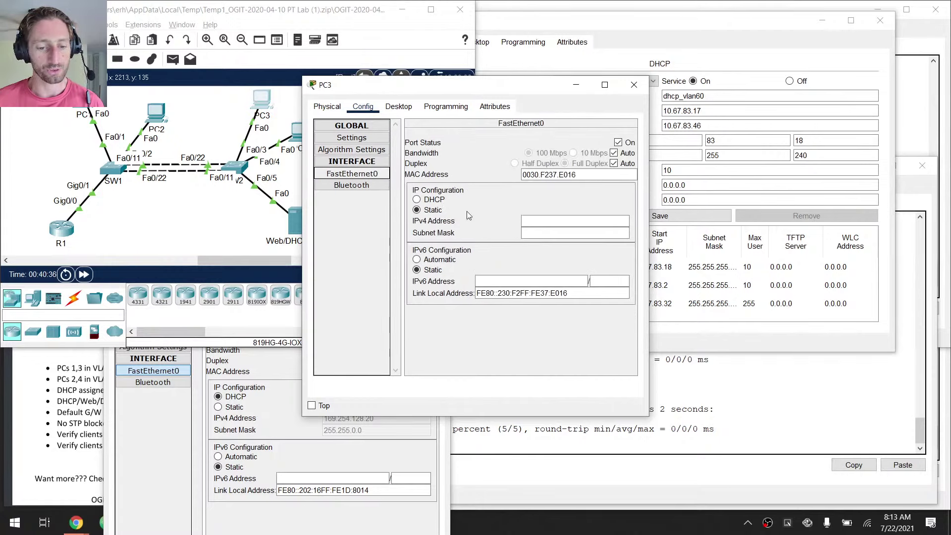
left_click(416, 199)
left_click(634, 85)
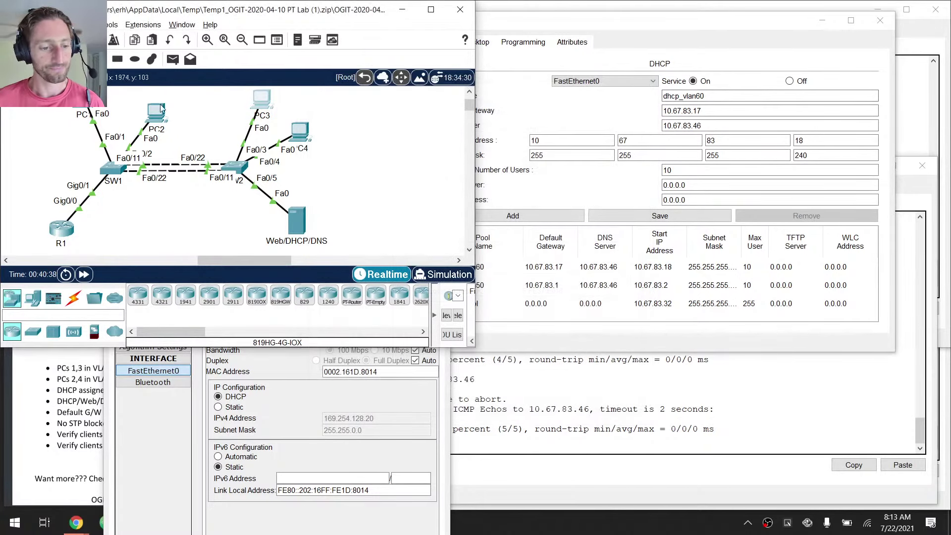
Switch PC2's FastEthernet0 IP configuration to DHCP and close its window
left_click(156, 112)
left_click(363, 106)
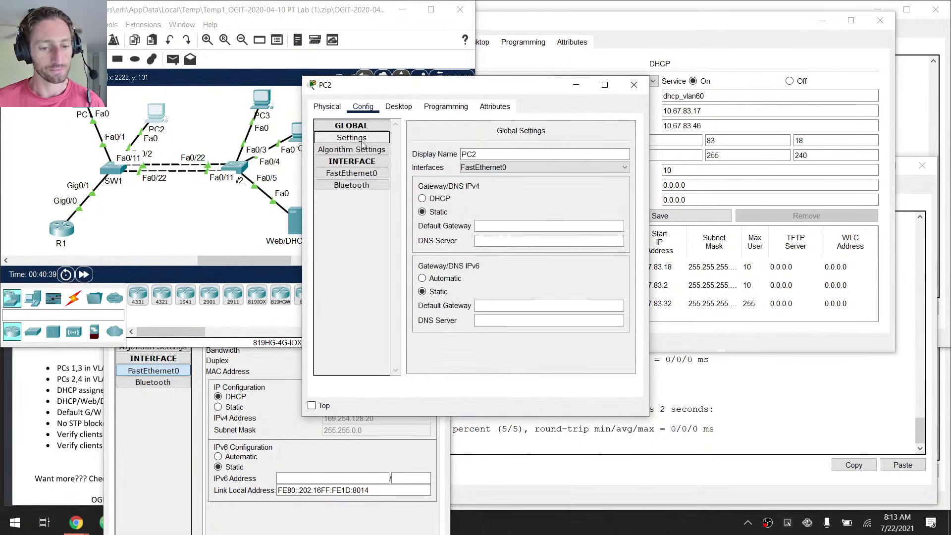
left_click(352, 173)
left_click(440, 200)
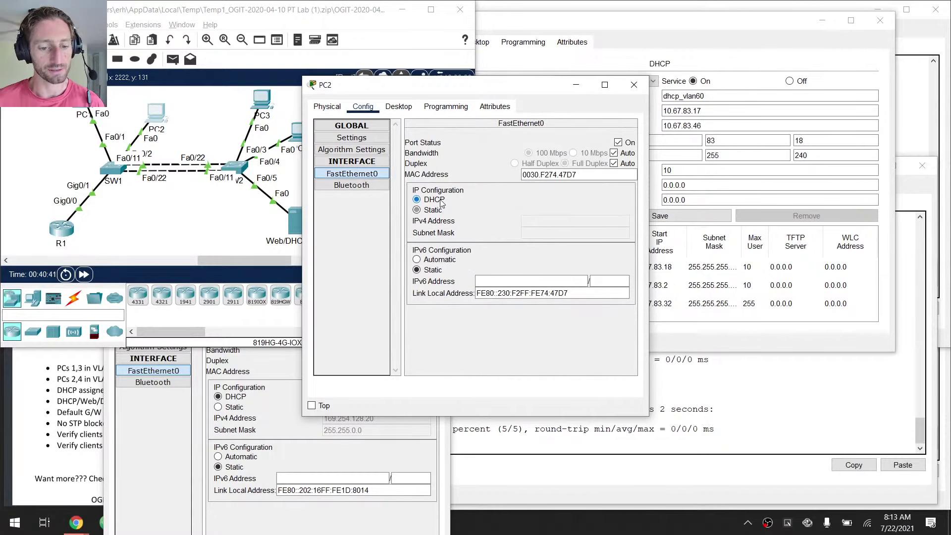
left_click(634, 85)
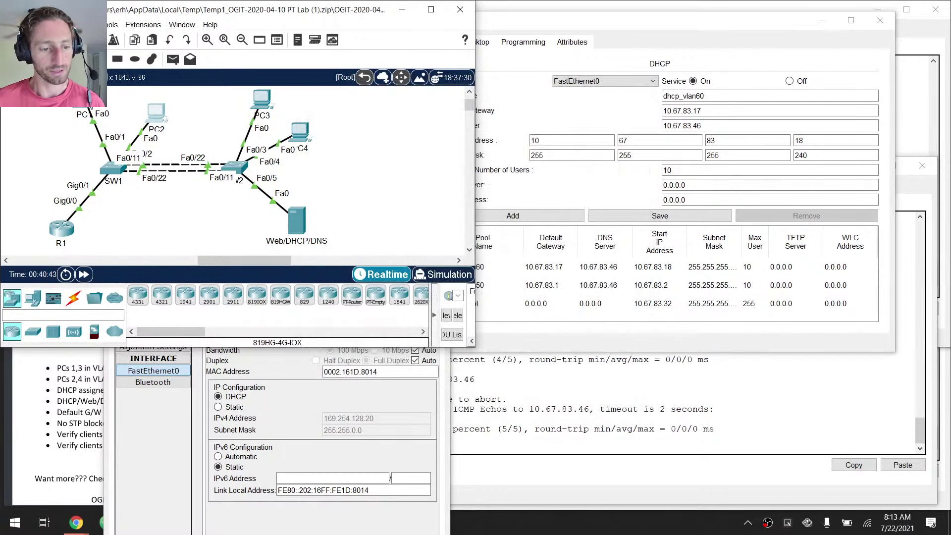
Check the IP configuration mode of PC1's FastEthernet0 interface and close its window
left_click(87, 98)
left_click(363, 106)
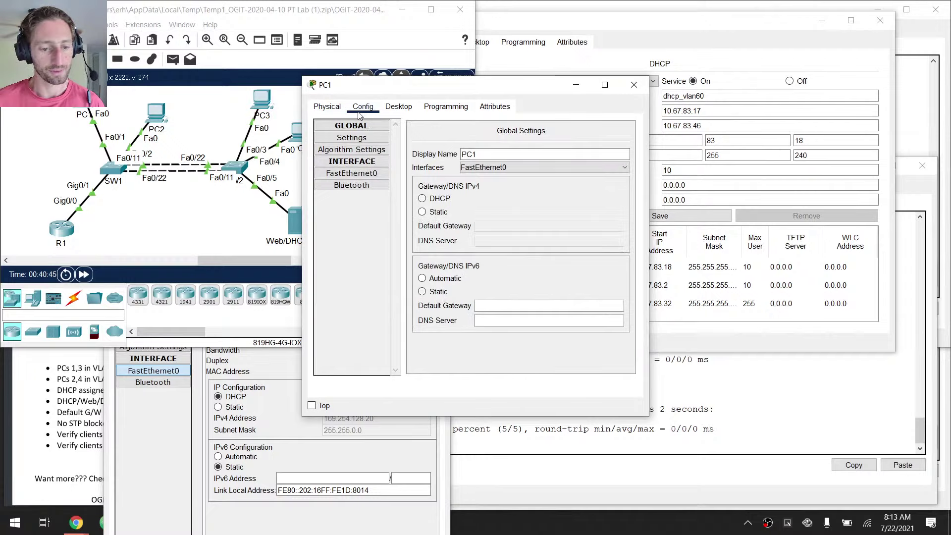
left_click(353, 173)
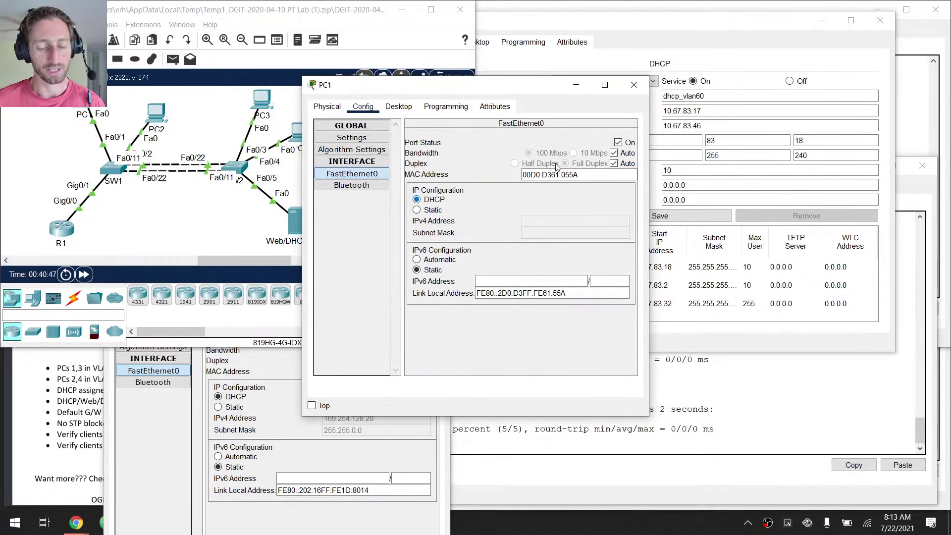
left_click(634, 84)
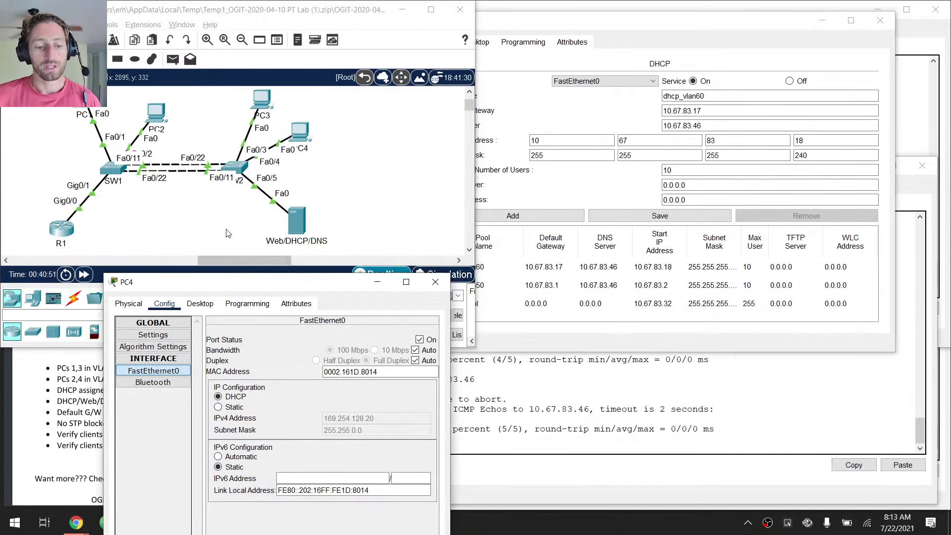
left_click_drag(225, 229, 357, 220)
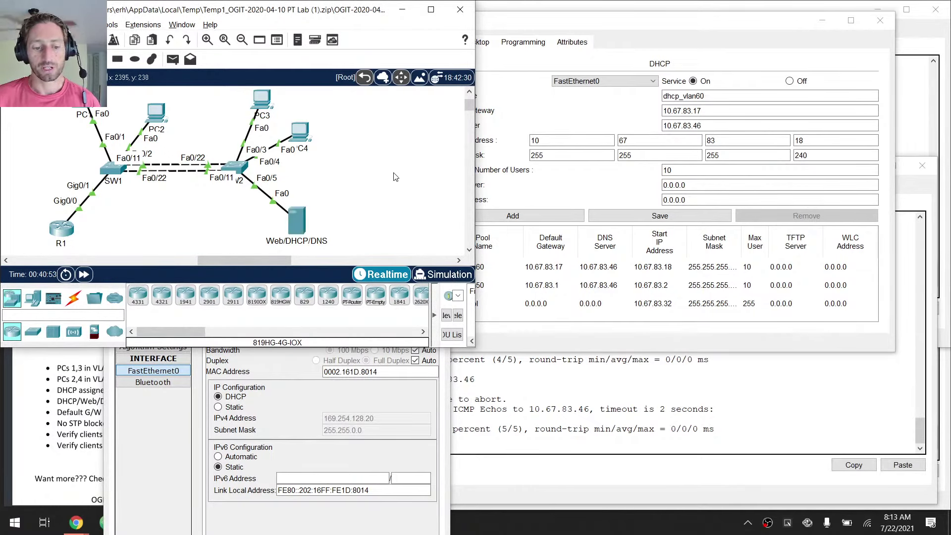
left_click_drag(402, 151, 128, 119)
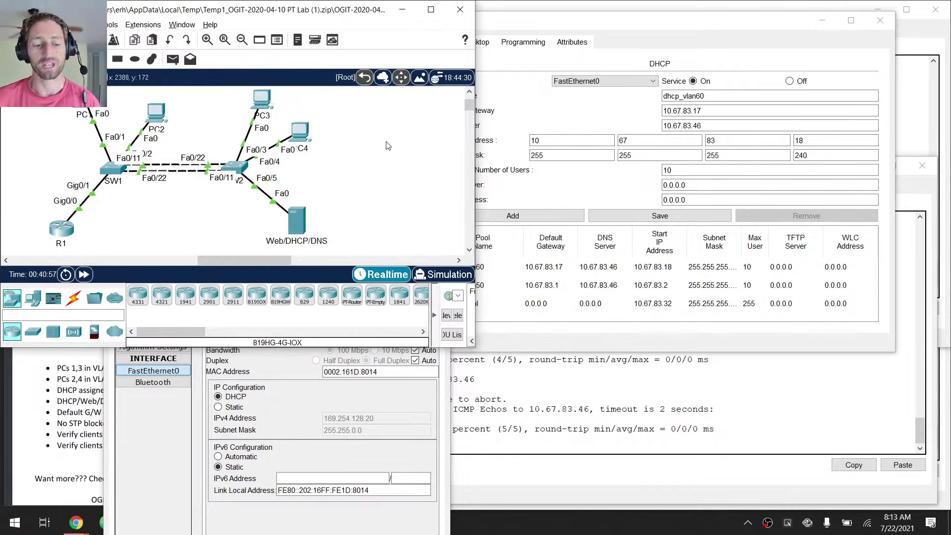
left_click_drag(387, 144, 66, 112)
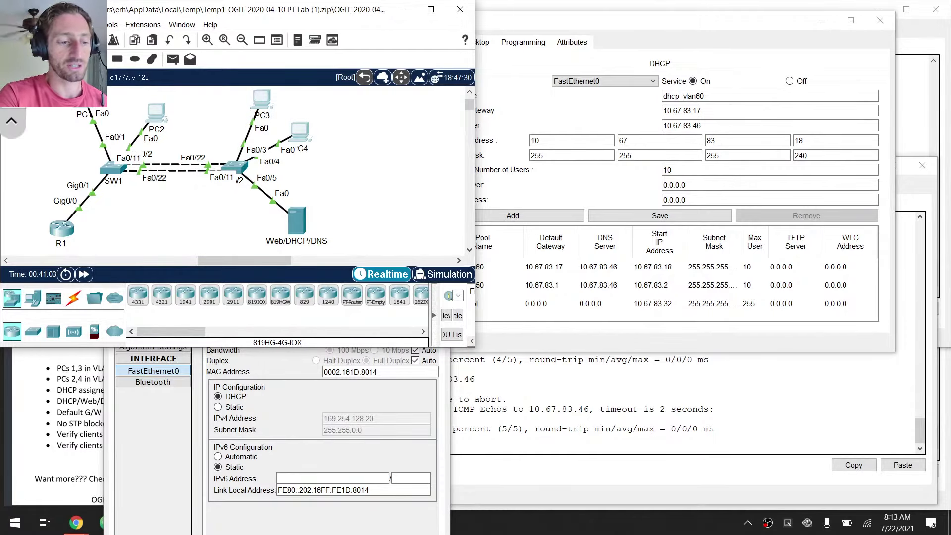
left_click(11, 368)
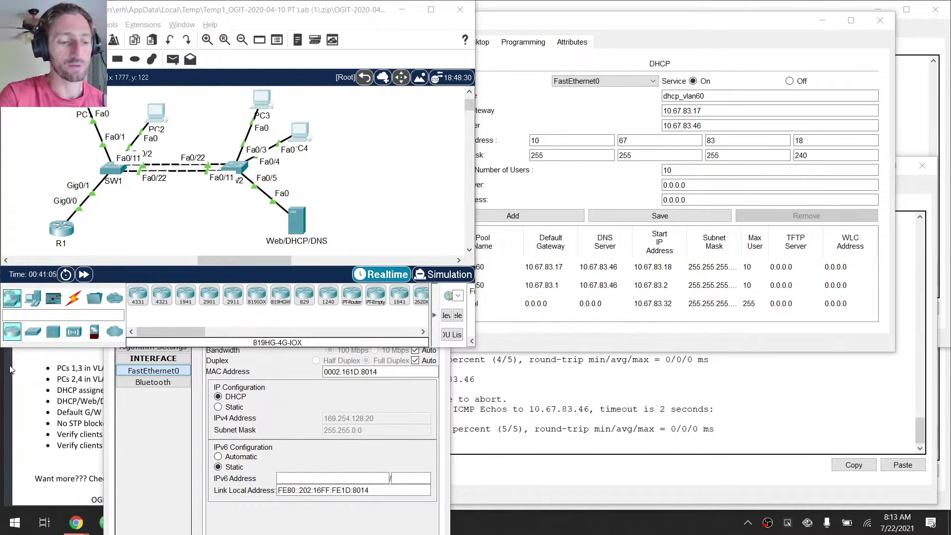
mouse_move(94, 108)
left_mouse_down()
mouse_move(106, 183)
mouse_move(59, 225)
left_mouse_up()
mouse_move(136, 147)
left_mouse_down()
mouse_move(149, 105)
mouse_move(55, 239)
left_mouse_up()
left_click_drag(247, 99, 62, 224)
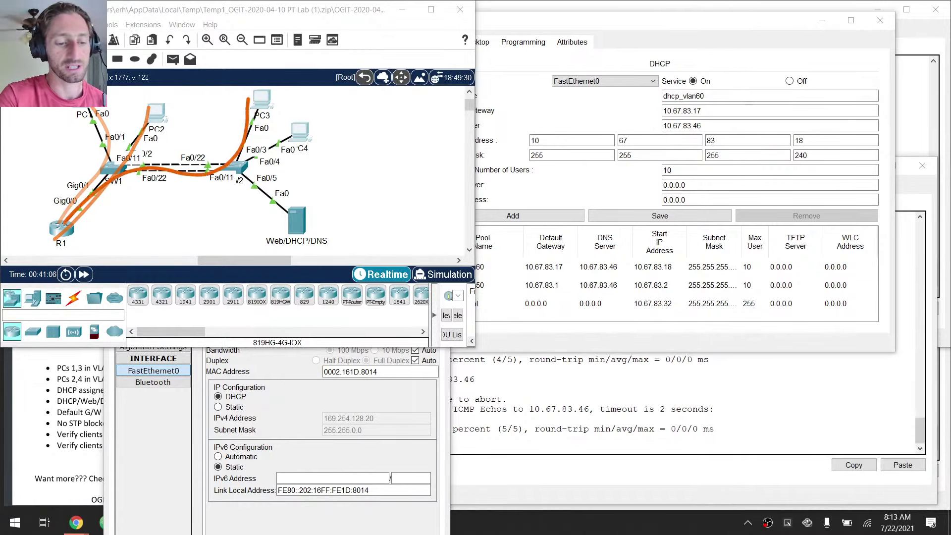
left_click_drag(299, 140, 53, 242)
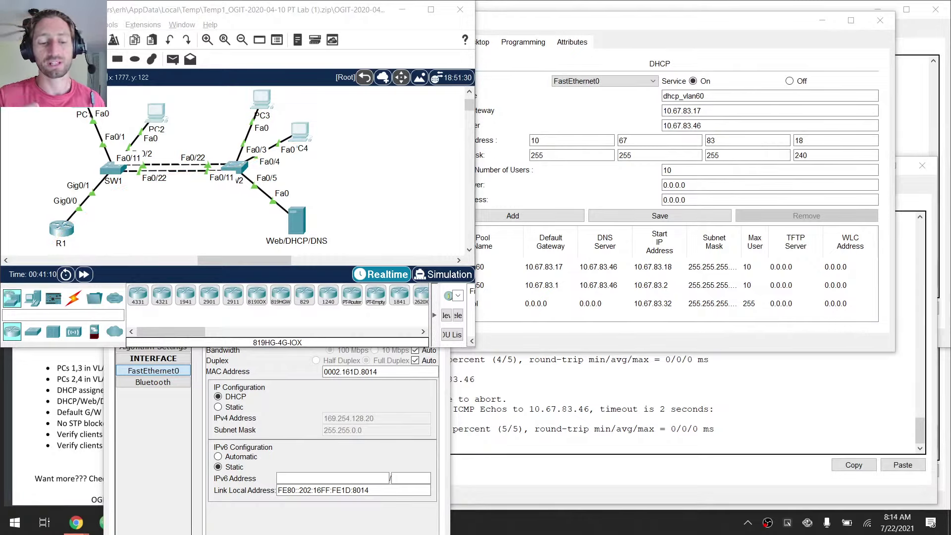
left_click_drag(69, 206, 85, 214)
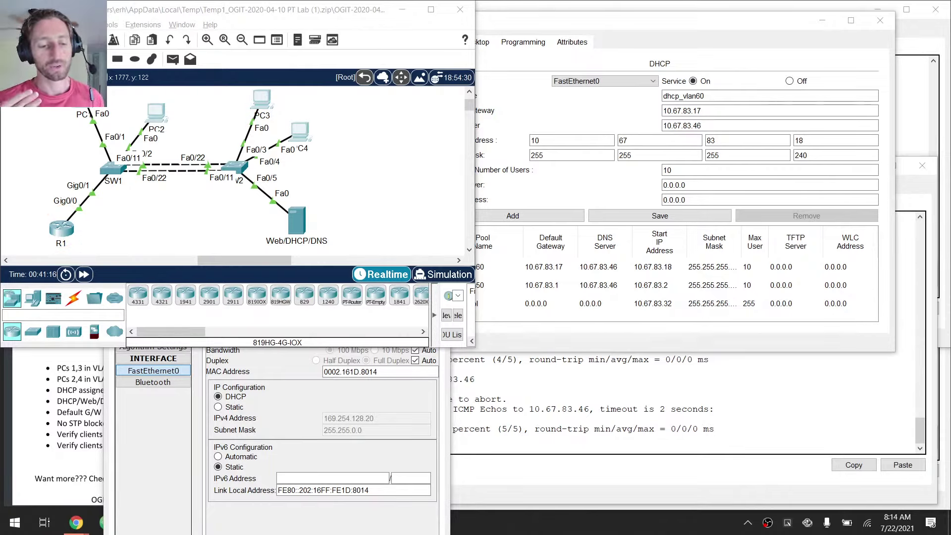
left_click_drag(72, 207, 82, 212)
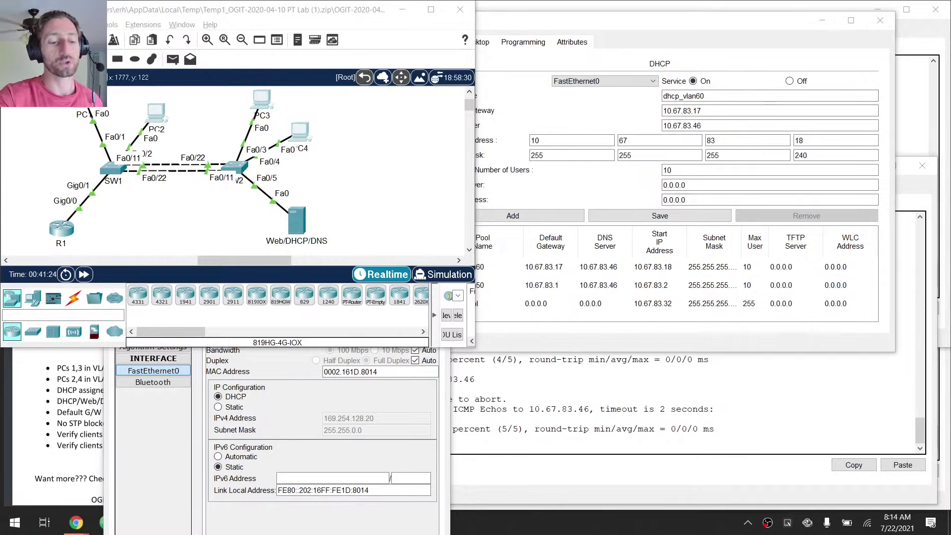
mouse_move(290, 105)
left_mouse_down()
mouse_move(297, 113)
mouse_move(267, 70)
left_mouse_up()
mouse_move(92, 194)
left_mouse_down()
mouse_move(67, 249)
mouse_move(91, 201)
mouse_move(297, 232)
left_mouse_up()
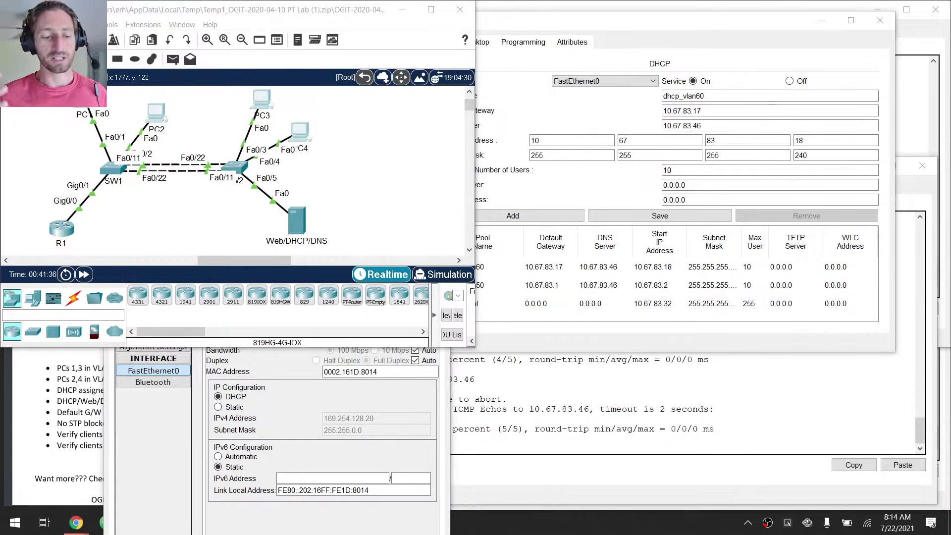
key("ctrl+shift+1")
key("ctrl+shift+1")
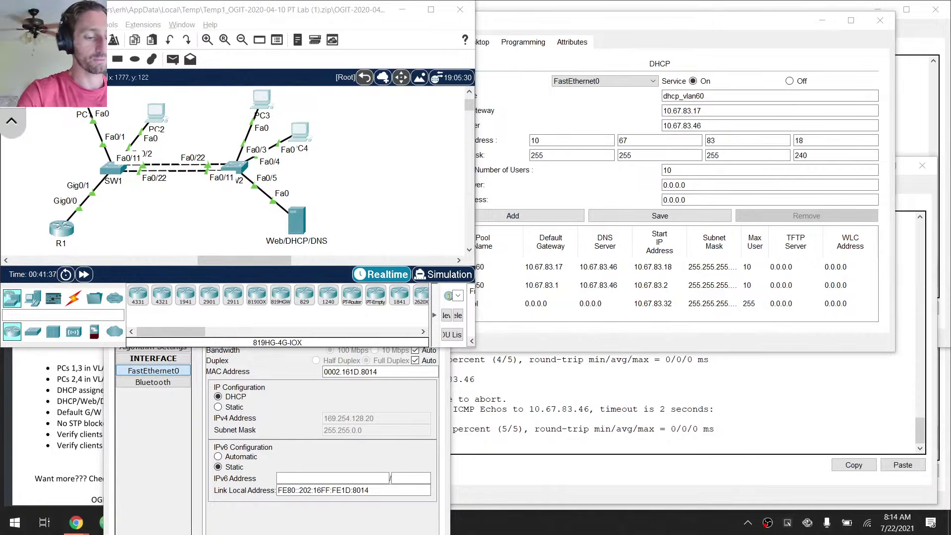
Display the brief IP interface summary in R1's command line with show ip int br
key("alt+Tab")
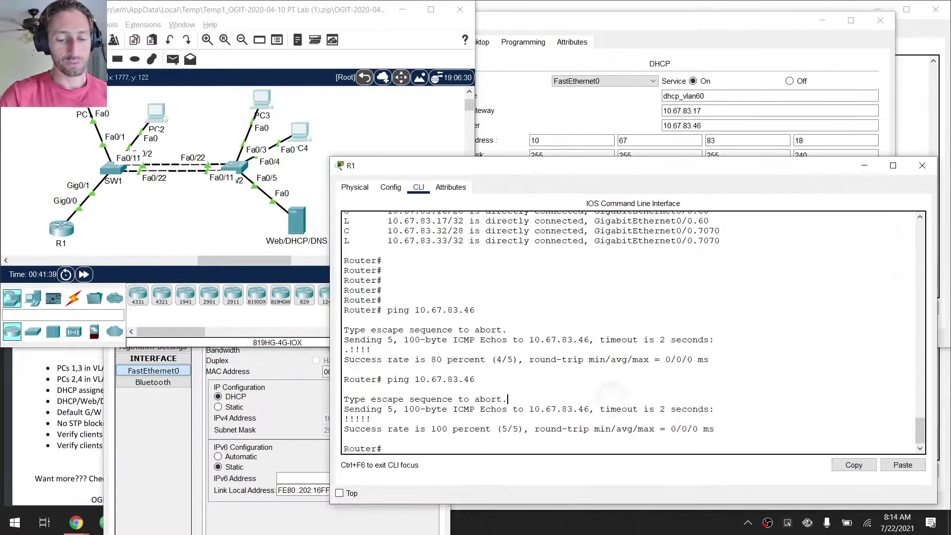
key("Return")
key("Return")
key("Return")
key("Return")
key("Return")
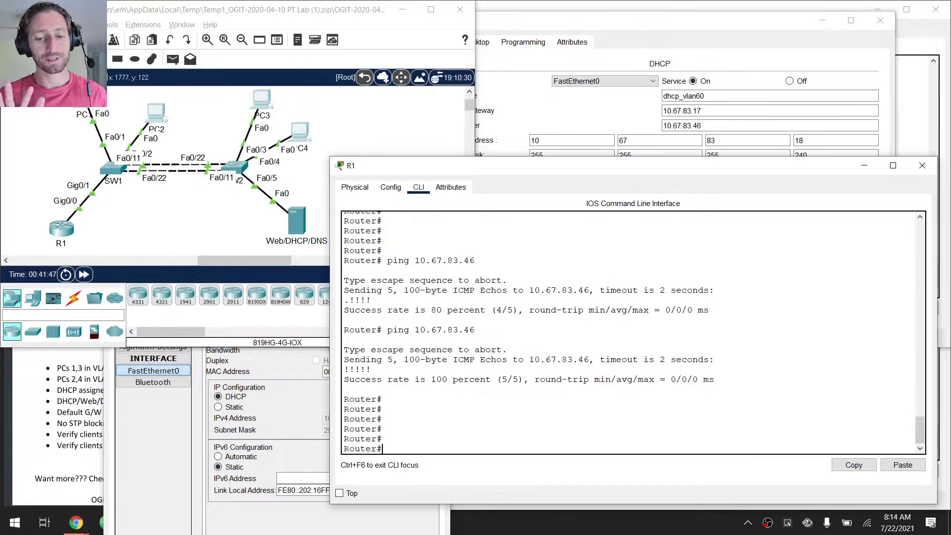
type("c")
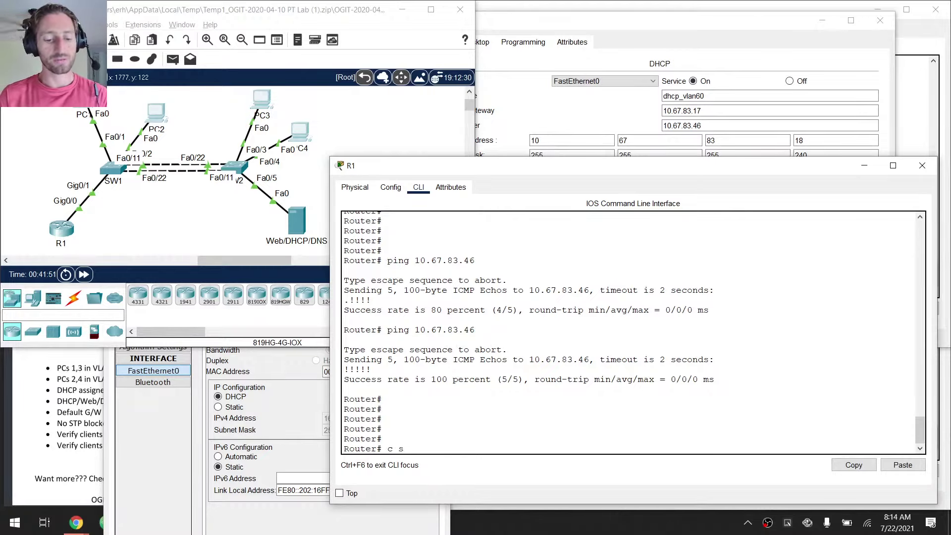
type("show ip int br")
key("Return")
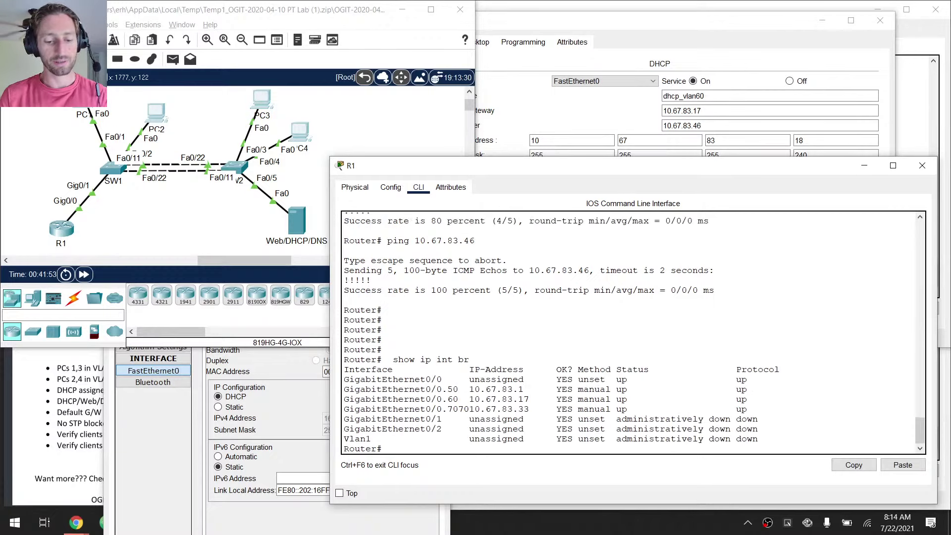
Enter R1's configuration mode and set the IP helper address of subinterface gig0/0.50 to 10.67.83.46
key("Return")
key("Return")
key("Return")
type("conf t")
key("Return")
type("int gig0")
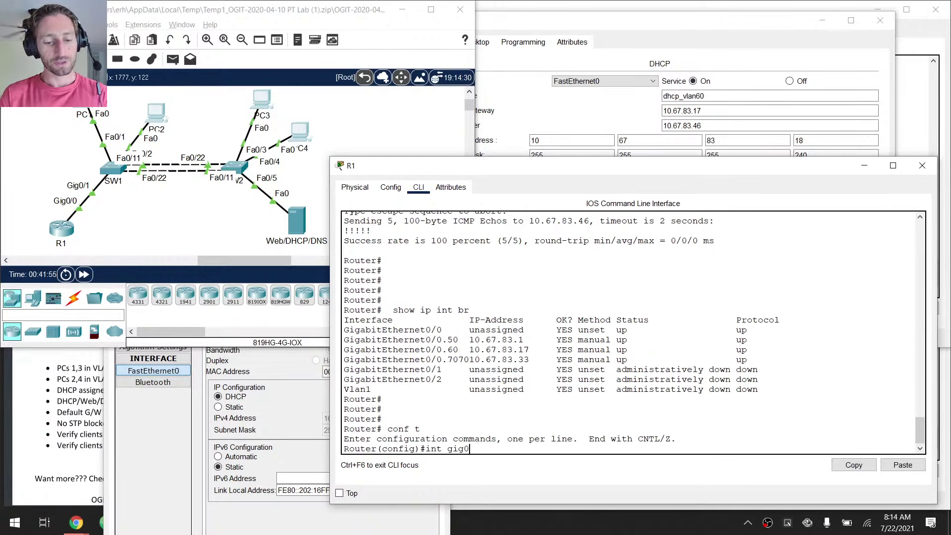
type("/0.50")
key("Return")
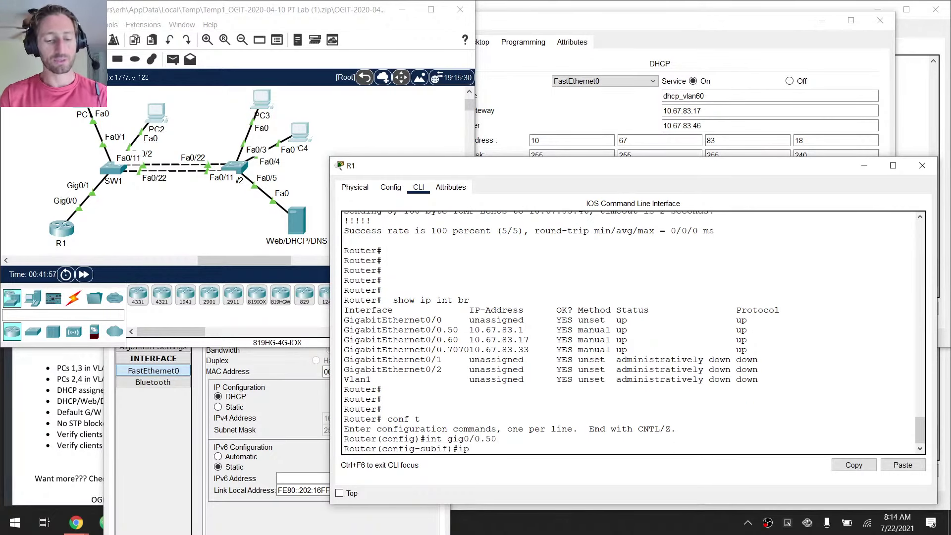
type("ip hel")
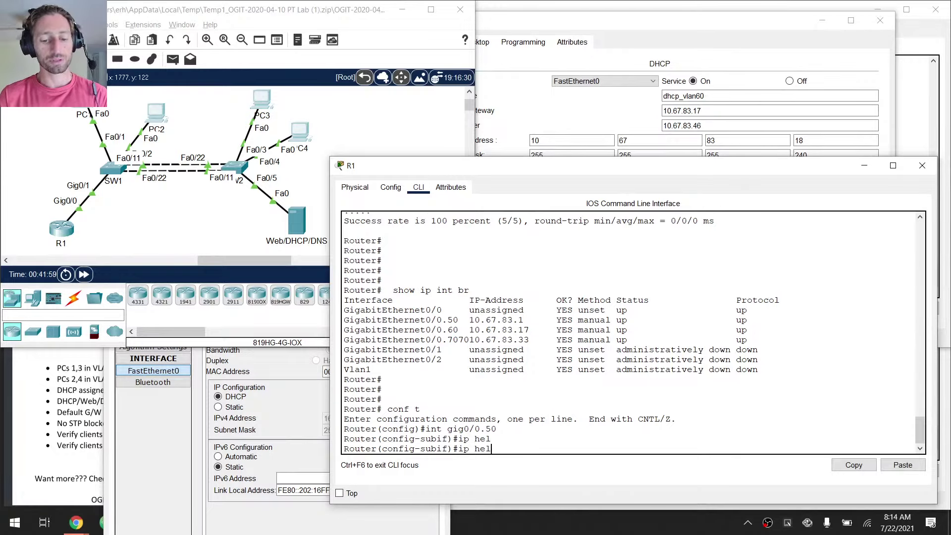
type("p? h")
type("elper")
key("Tab")
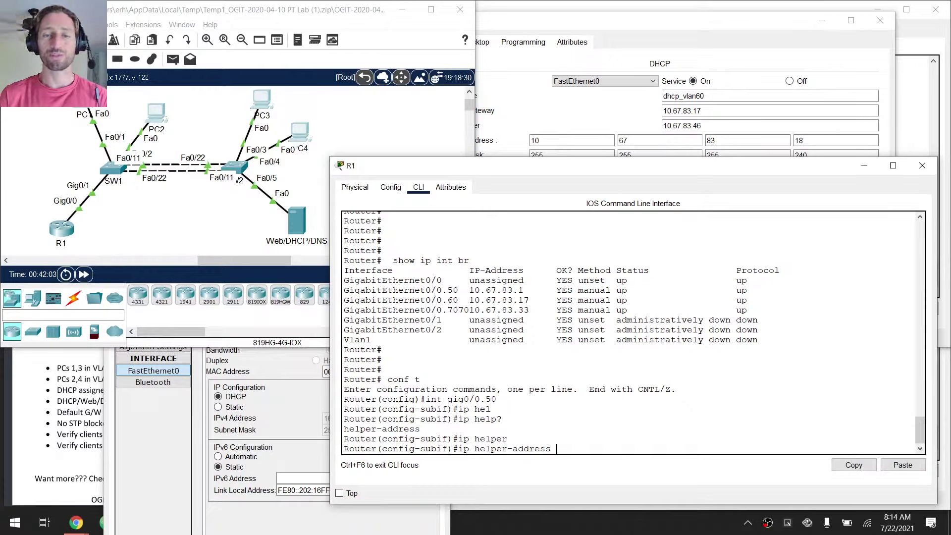
type("10.67.83.46")
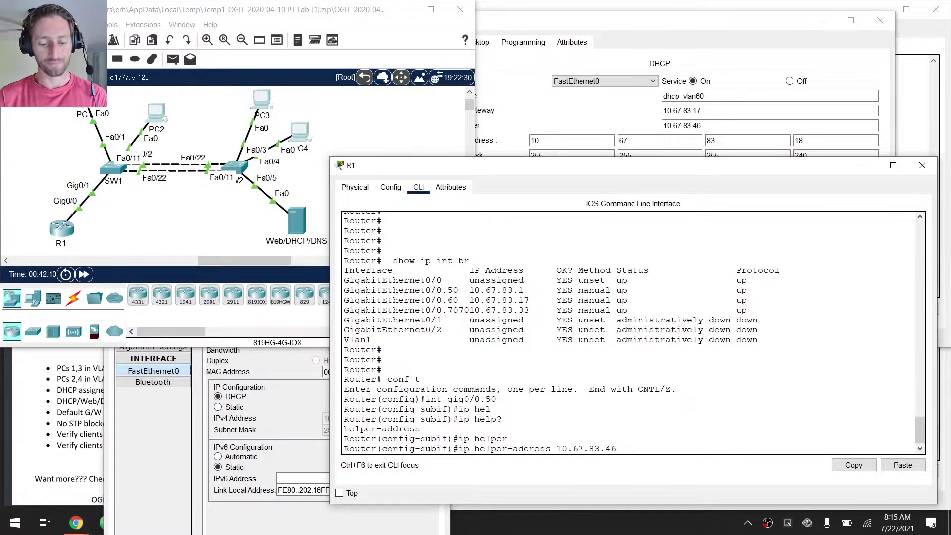
key("Return")
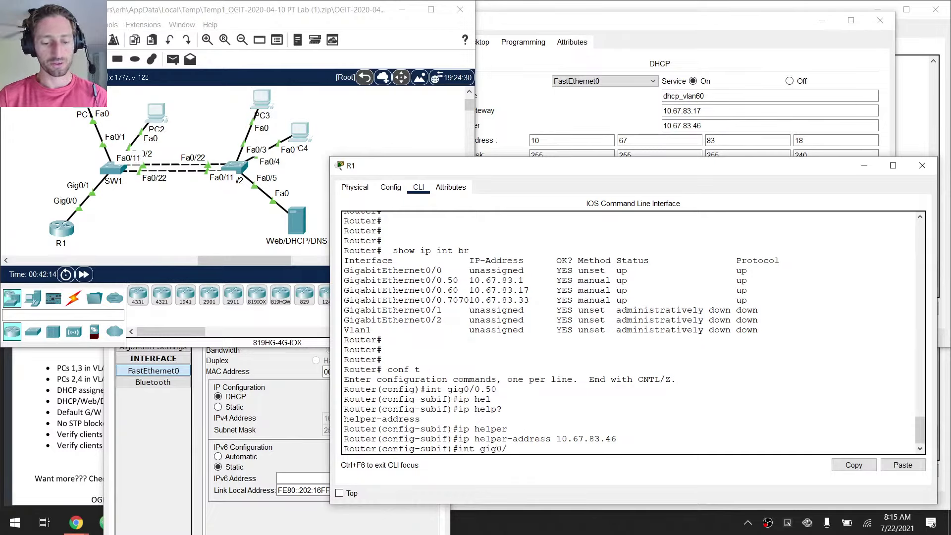
Set the same IP helper address, 10.67.83.46, on subinterface gig0/0.60 and leave configuration mode
type("0.6")
key("Return")
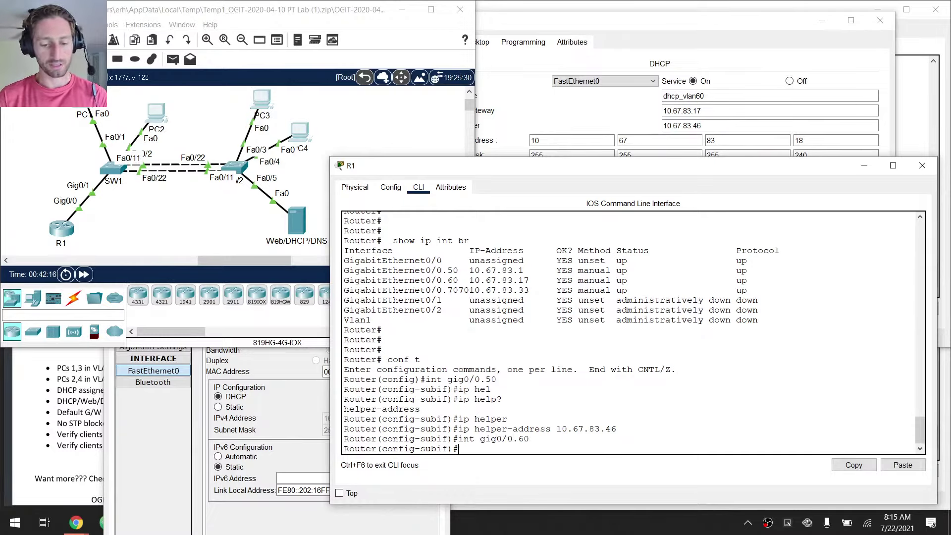
key("Up")
key("Up")
key("Return")
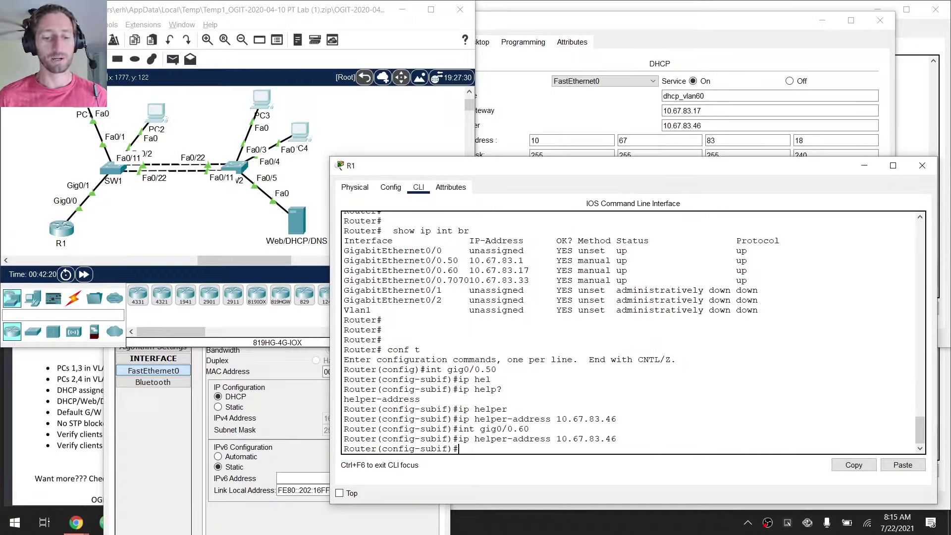
left_click_drag(436, 280, 453, 281)
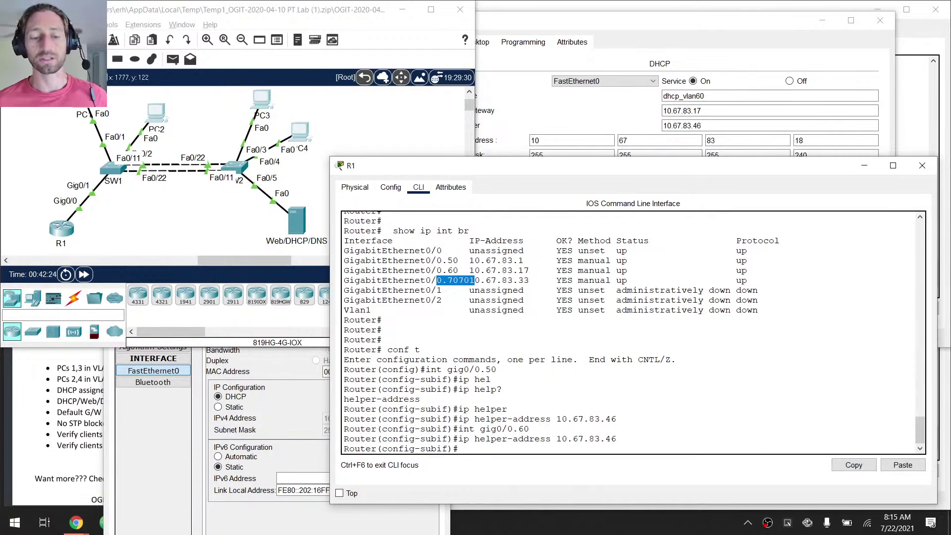
key("ctrl+z")
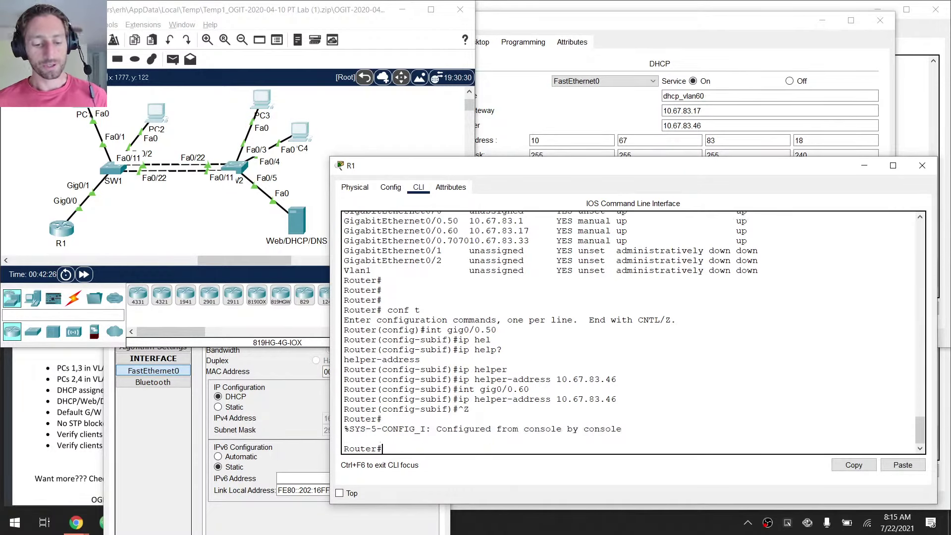
left_click_drag(382, 419, 343, 419)
Switch PC4's FastEthernet0 IP configuration to Static and back to DHCP to request a new address, and fast-forward the simulation time
left_click(200, 435)
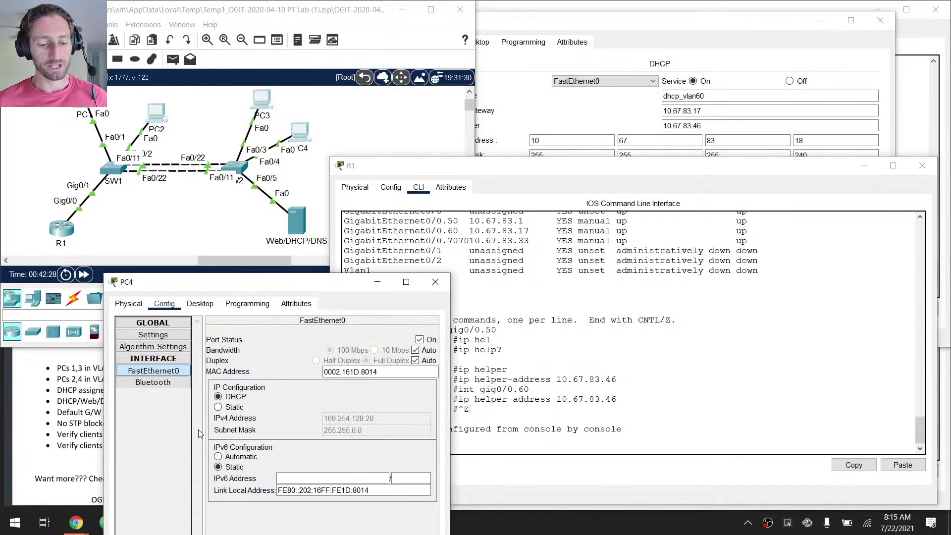
left_click(231, 407)
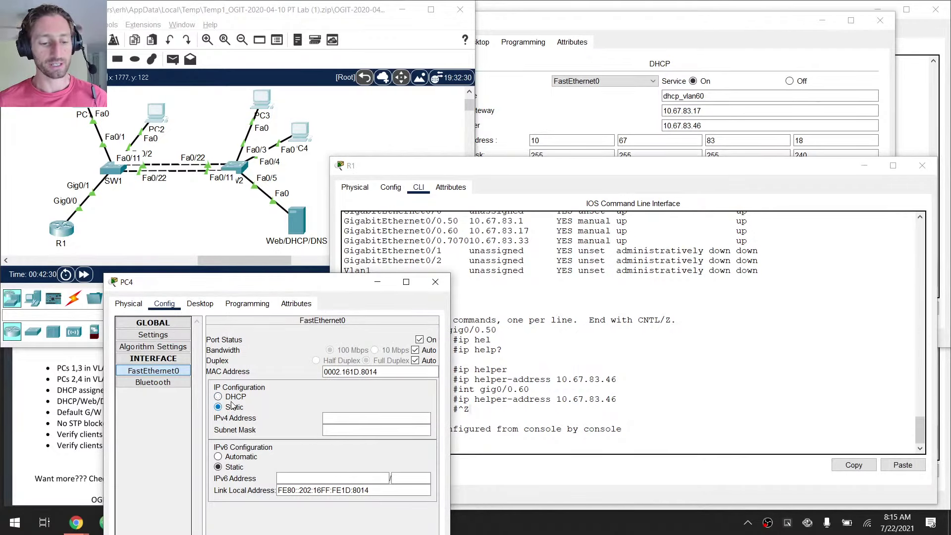
left_click(232, 399)
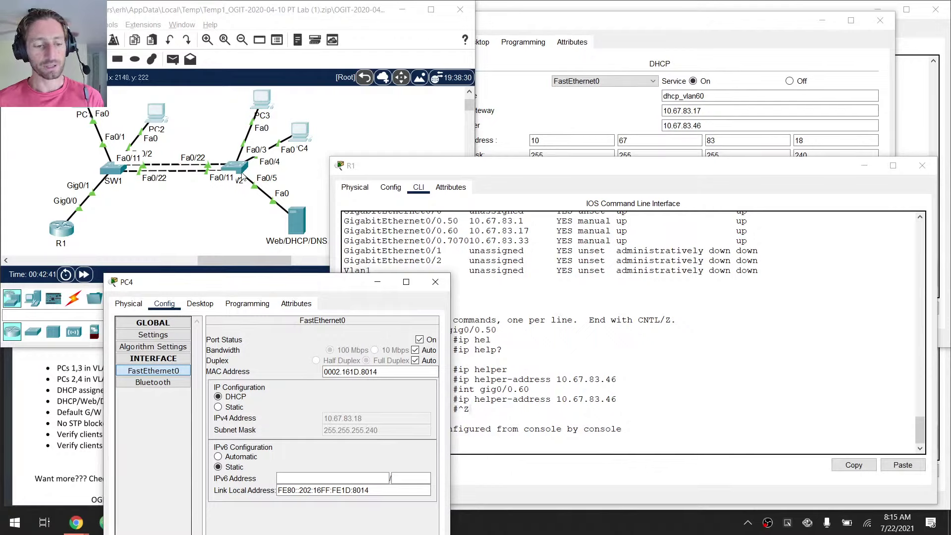
left_click(144, 216)
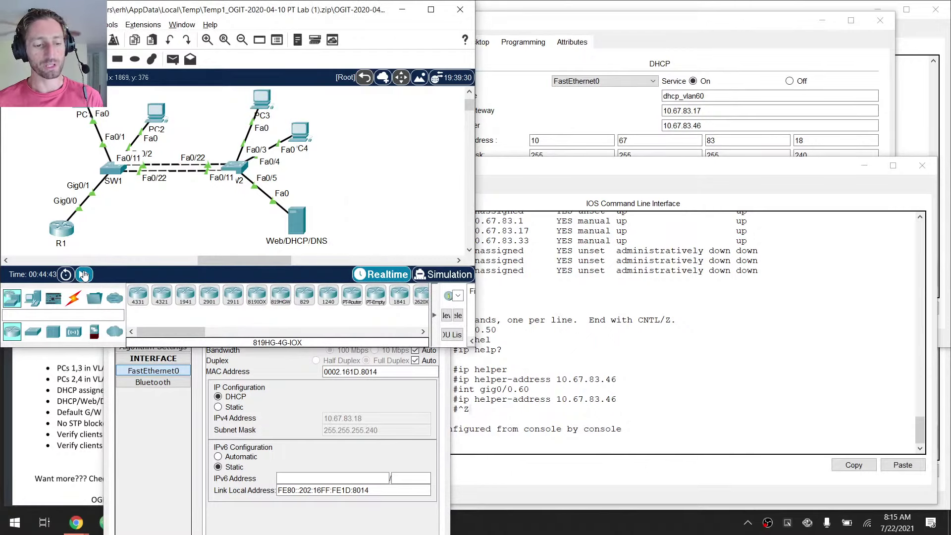
left_click(83, 275)
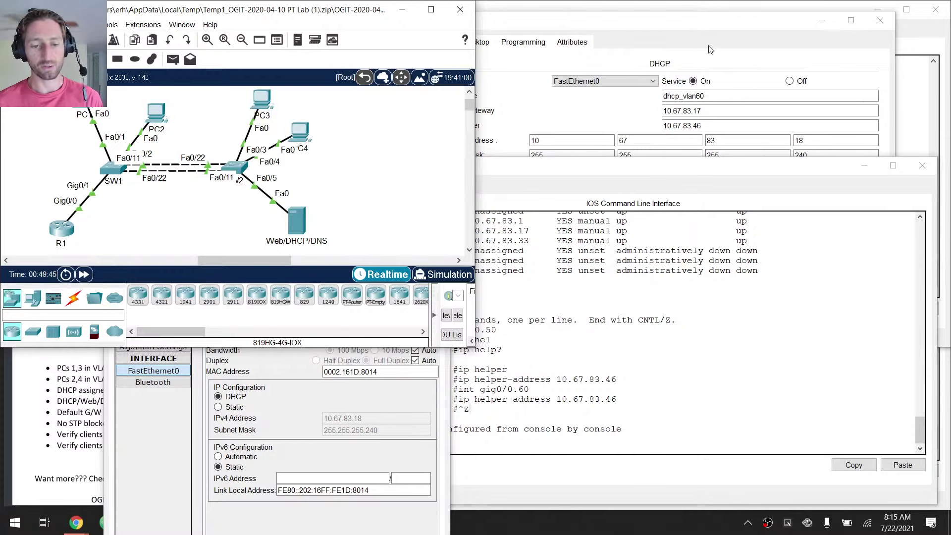
Save R1's running configuration with the wr mem command
left_click(786, 40)
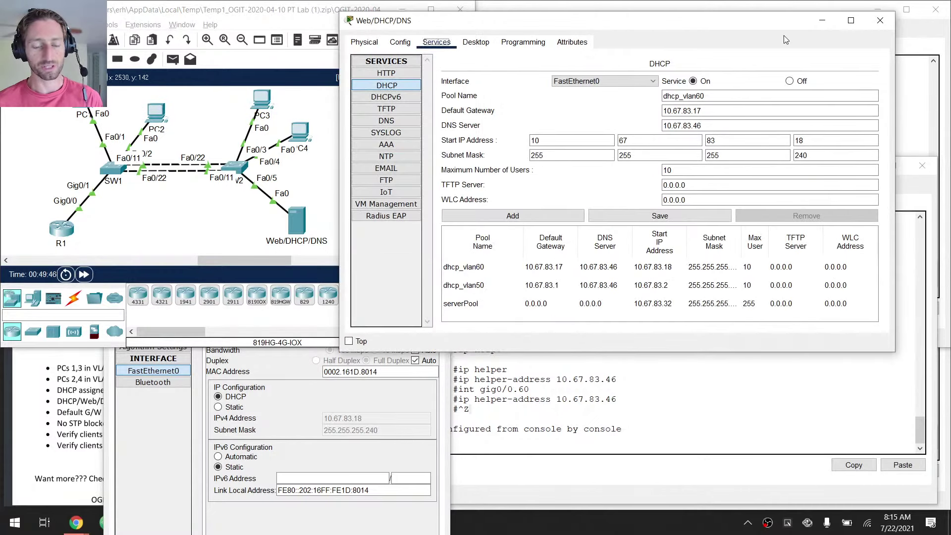
key("alt+Tab")
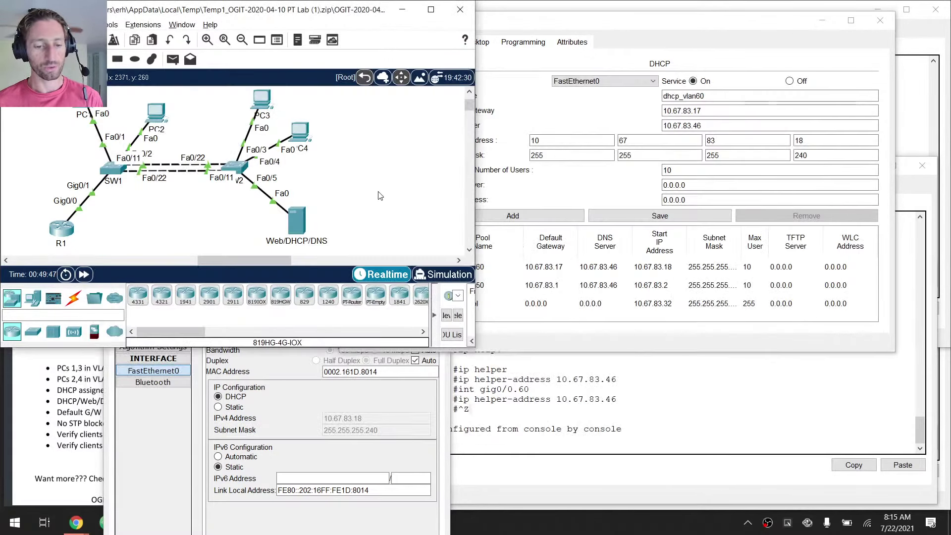
left_click(551, 392)
key("Return")
key("Return")
key("Return")
key("Return")
key("Return")
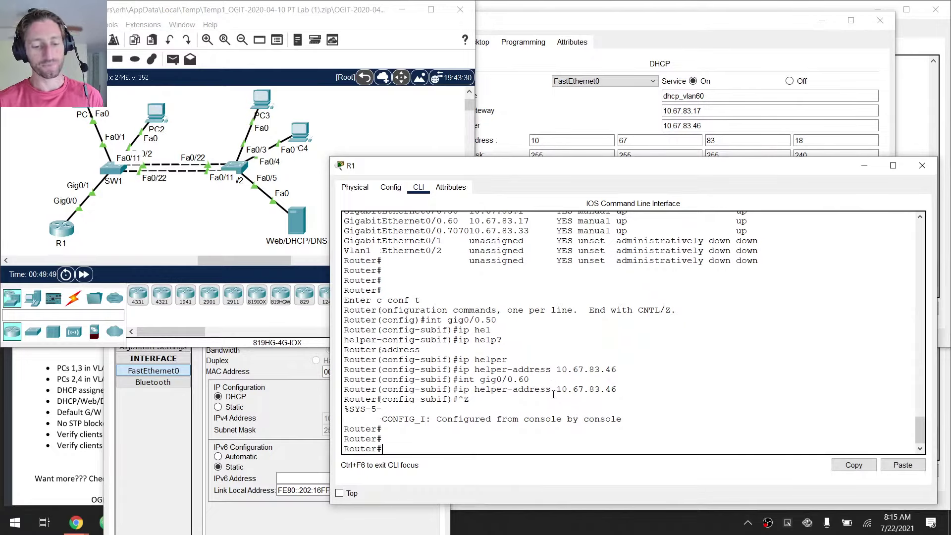
type("wr mem")
key("Return")
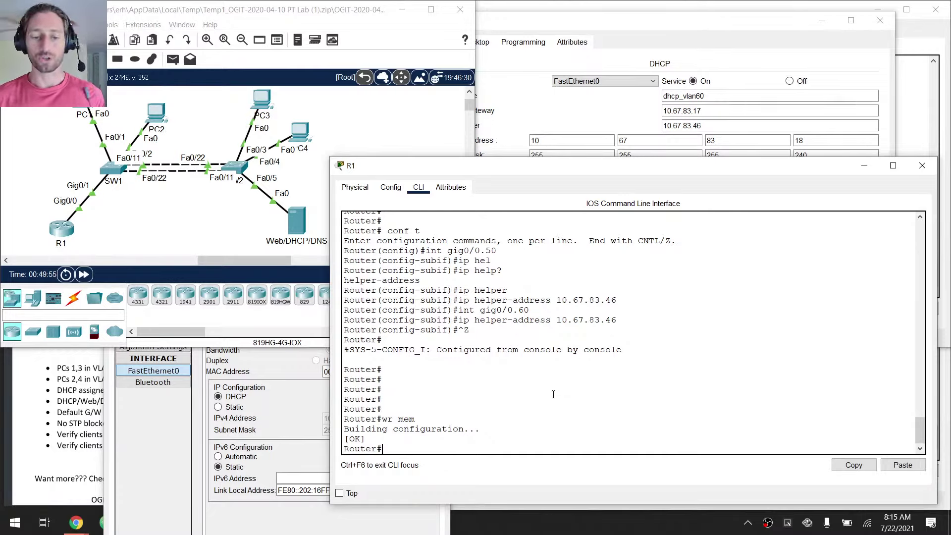
Ping the broadcast address 255.255.255.255 from R1's command line
key("Return")
key("Return")
key("Return")
type("ping")
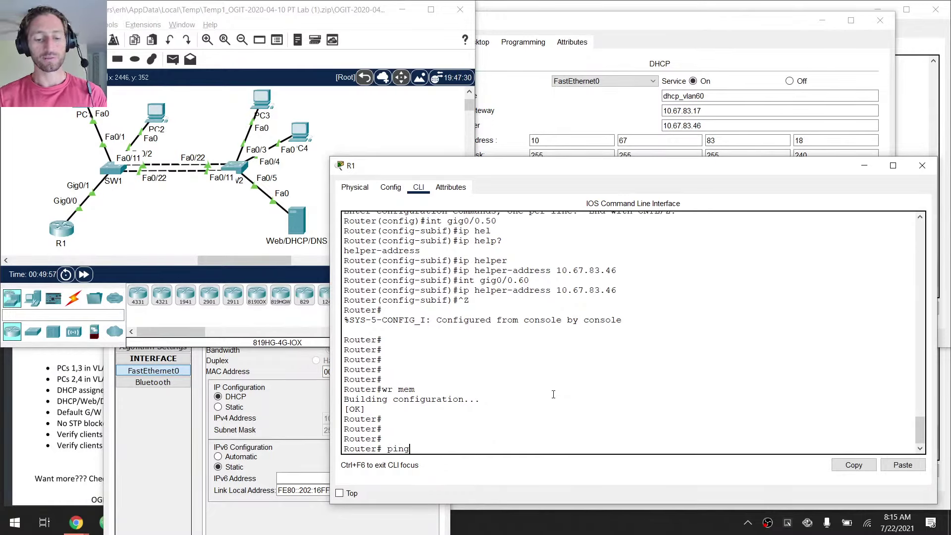
left_click(50, 232)
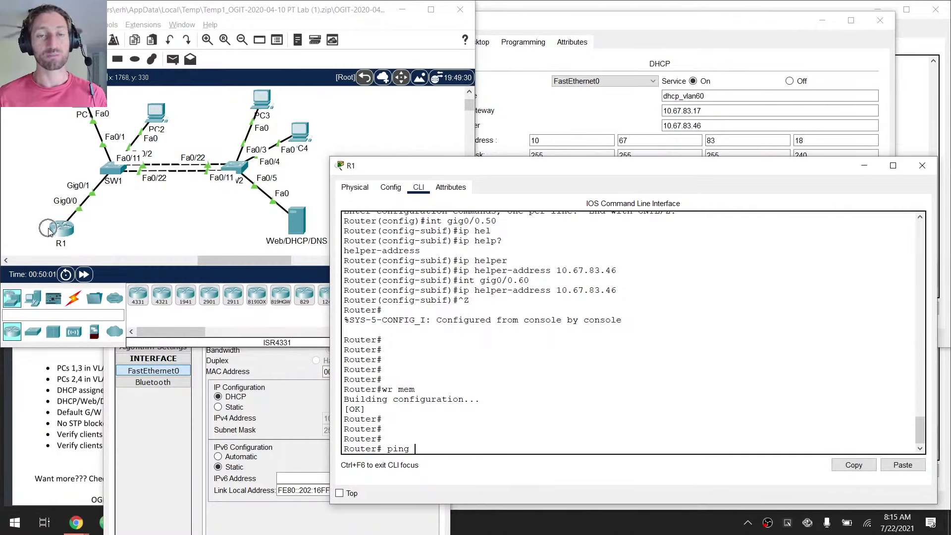
type("255.25")
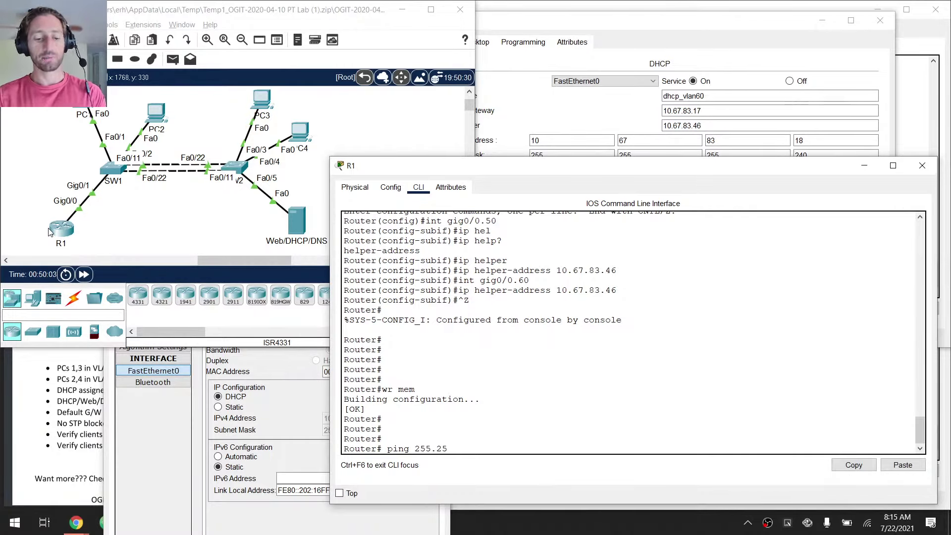
type("5.255.255")
key("Return")
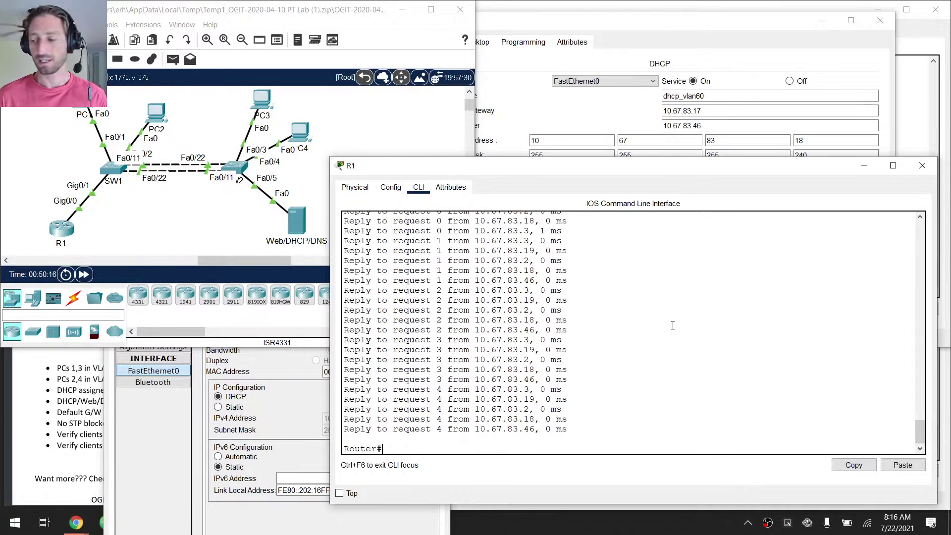
Switch to Chrome, search for "local broadcast directed broadcast" in a new tab, and open the Practical Networking article
left_click(76, 523)
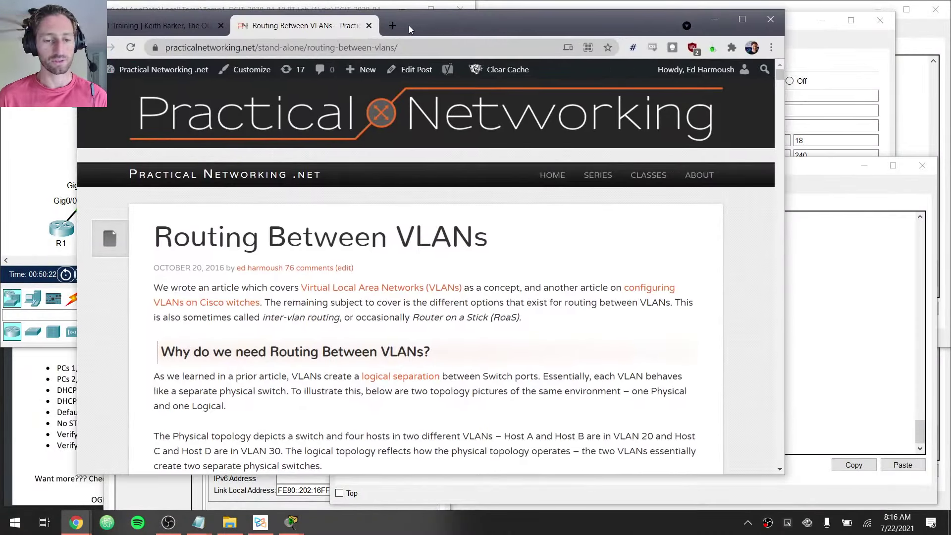
left_click(395, 26)
type("local bro")
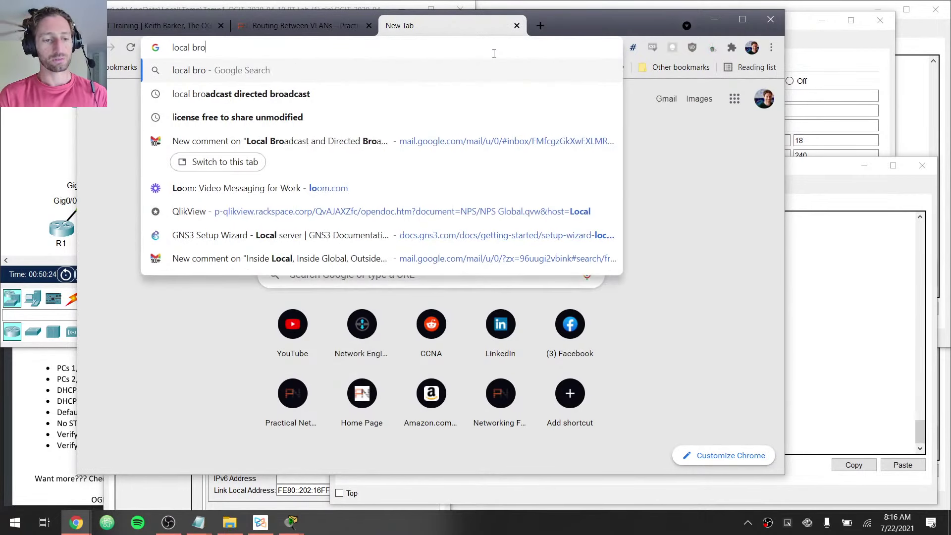
type("adcast directed ")
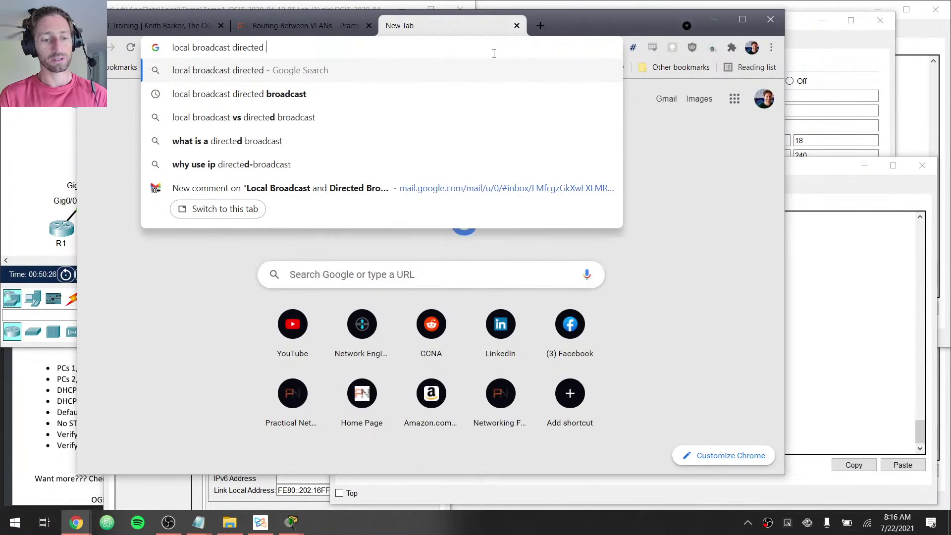
type("broadcast")
key("Return")
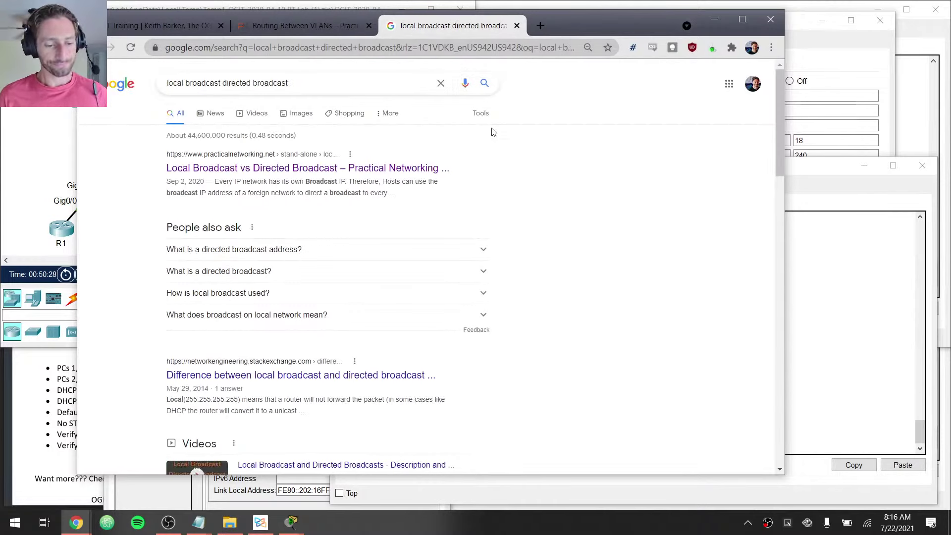
middle_click(411, 171)
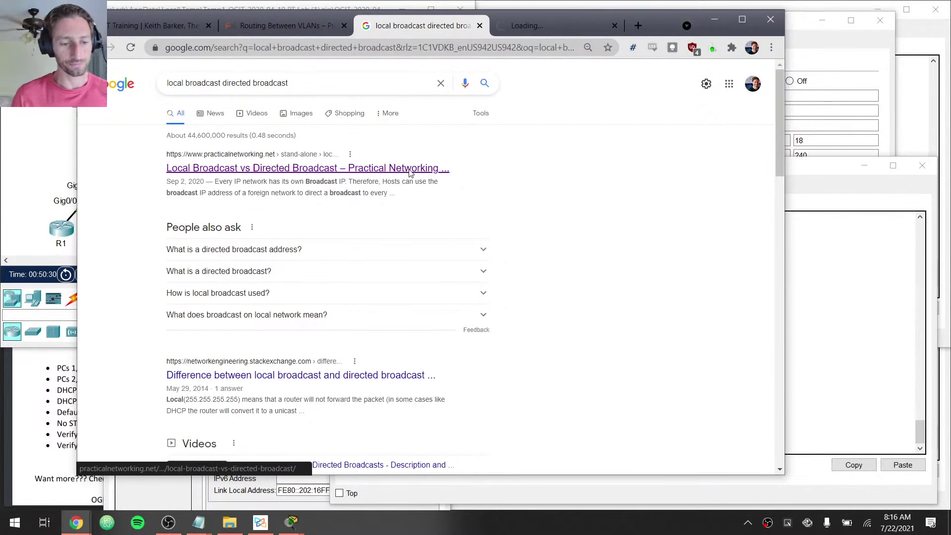
middle_click(421, 28)
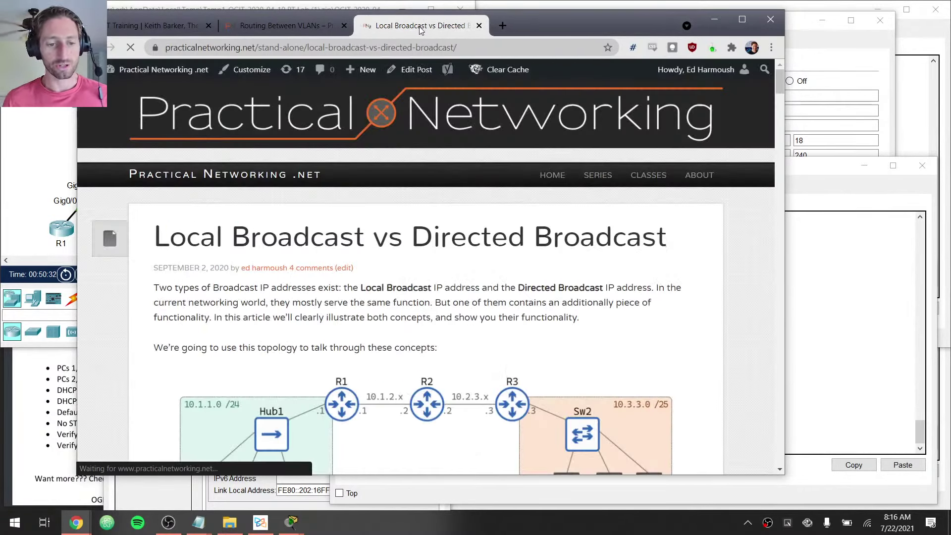
Skim the article's sections on local and directed broadcasts and return to Packet Tracer
scroll(469, 298, "down", 3)
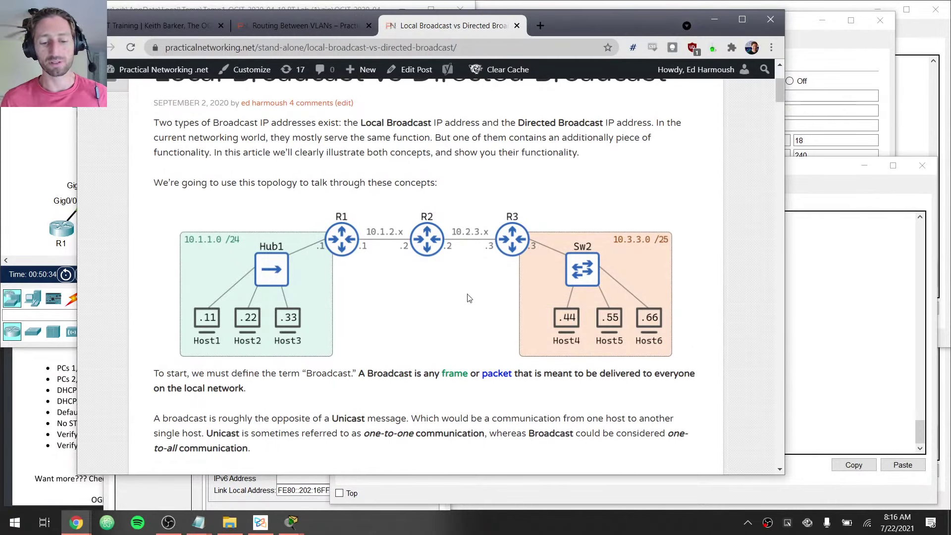
scroll(469, 298, "down", 9)
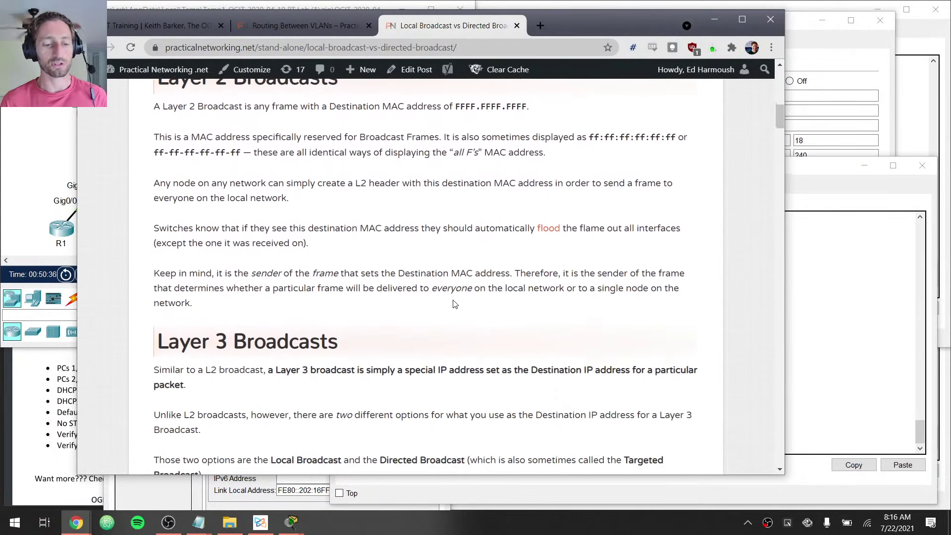
scroll(455, 304, "down", 5)
scroll(452, 309, "down", 9)
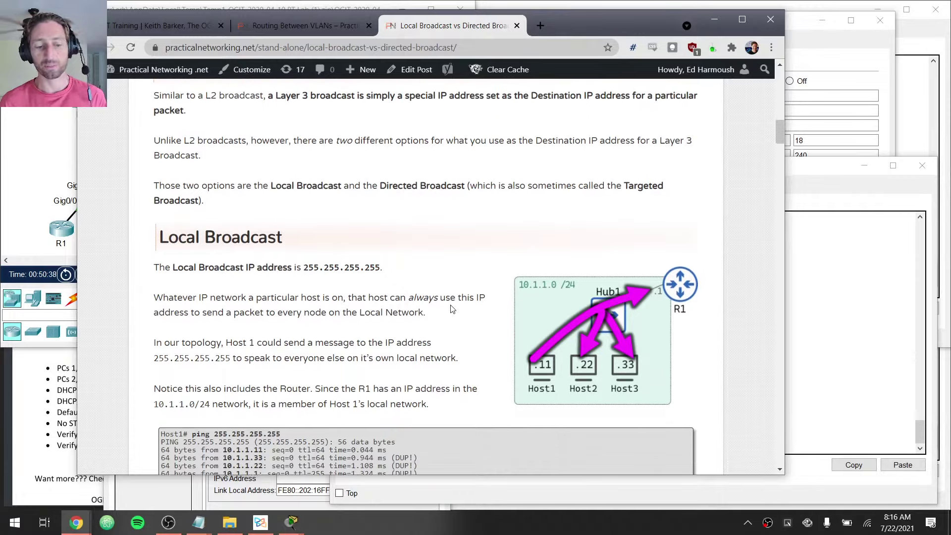
scroll(451, 312, "down", 6)
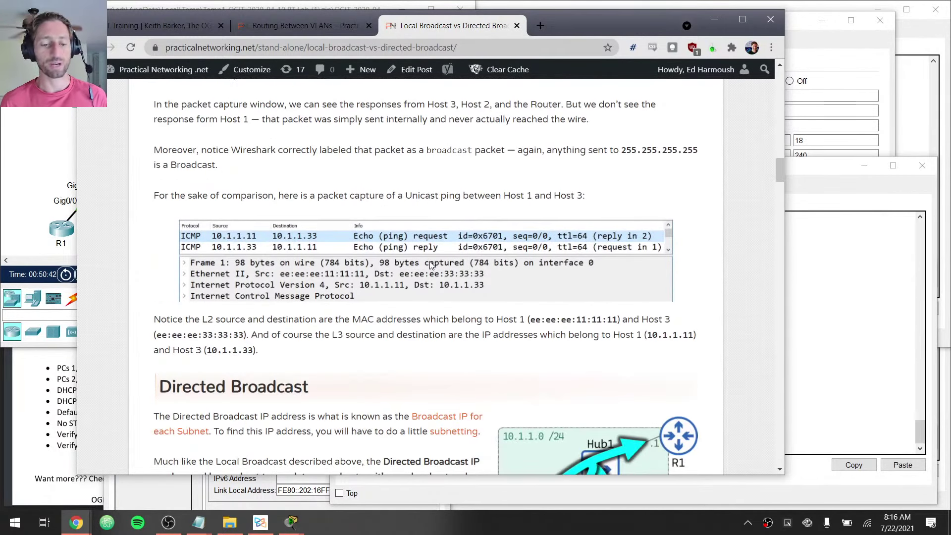
scroll(429, 252, "down", 7)
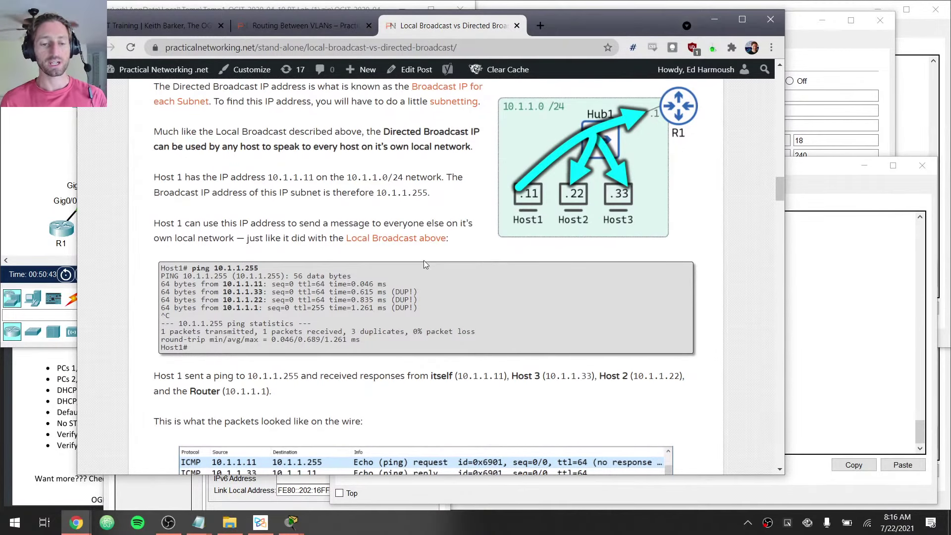
left_click(519, 48)
key("alt+Tab")
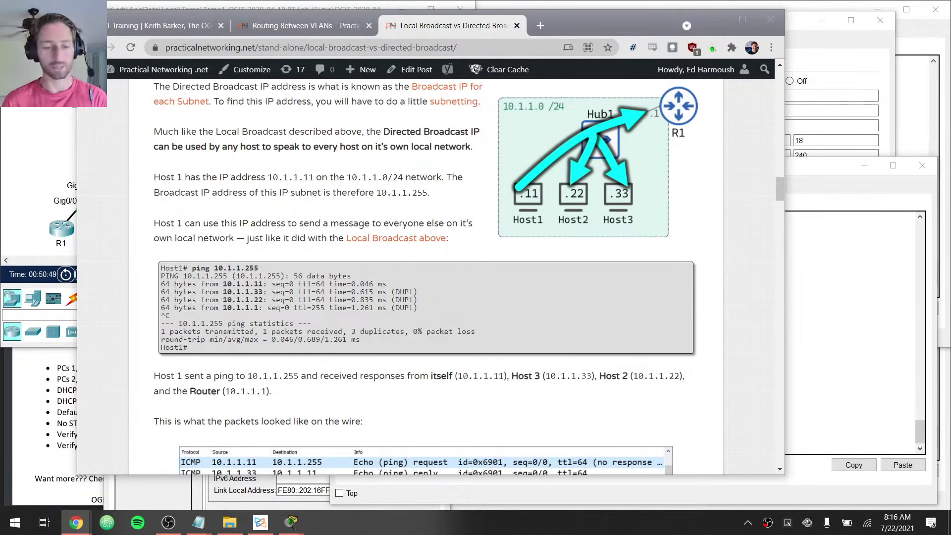
left_click(715, 18)
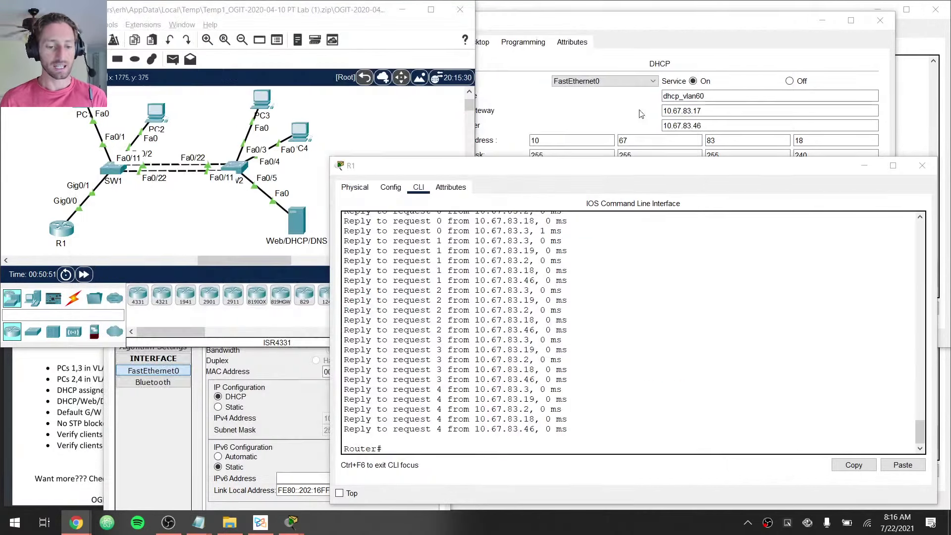
Examine the source addresses of the replies to request 4 in R1's broadcast ping output
left_click(485, 270)
left_click_drag(344, 389, 583, 426)
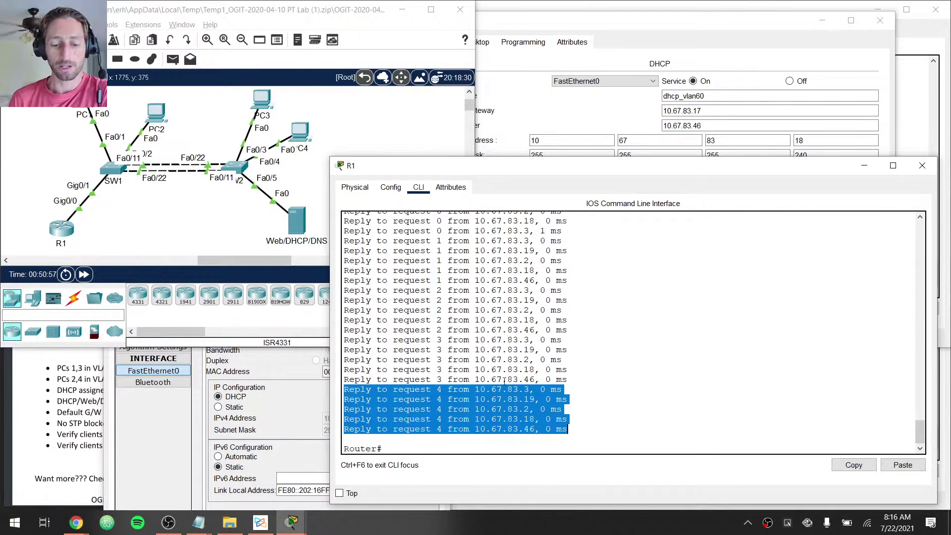
left_click_drag(474, 390, 541, 388)
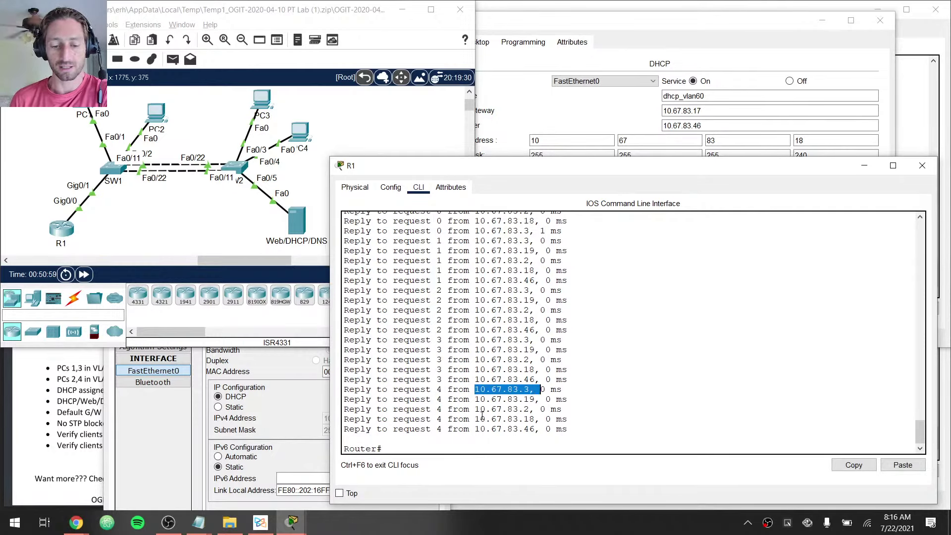
left_click_drag(485, 409, 531, 410)
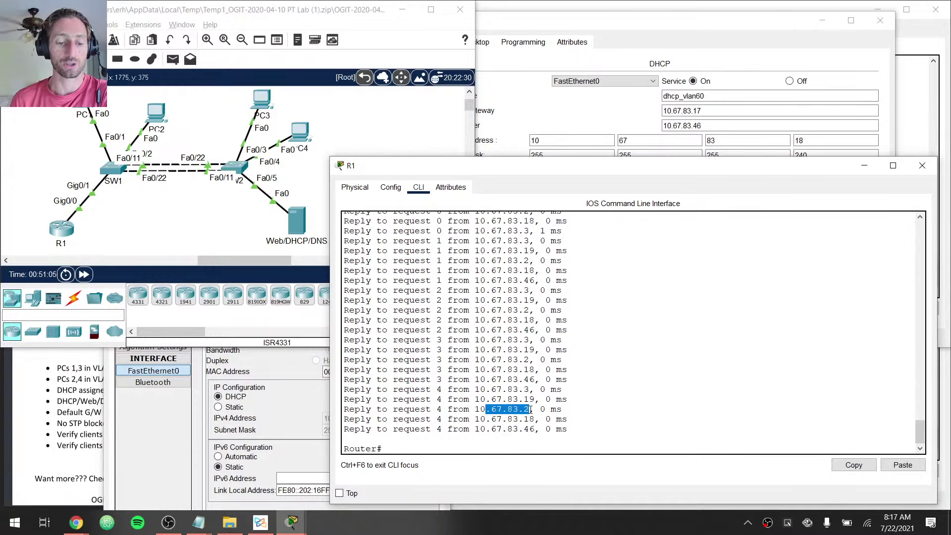
left_click_drag(475, 399, 566, 399)
left_click_drag(475, 419, 548, 419)
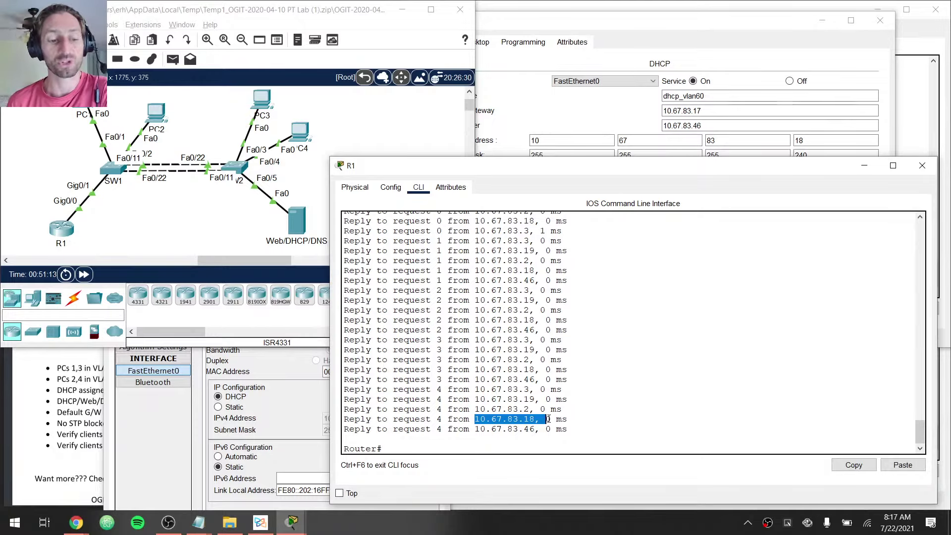
left_click_drag(540, 429, 474, 429)
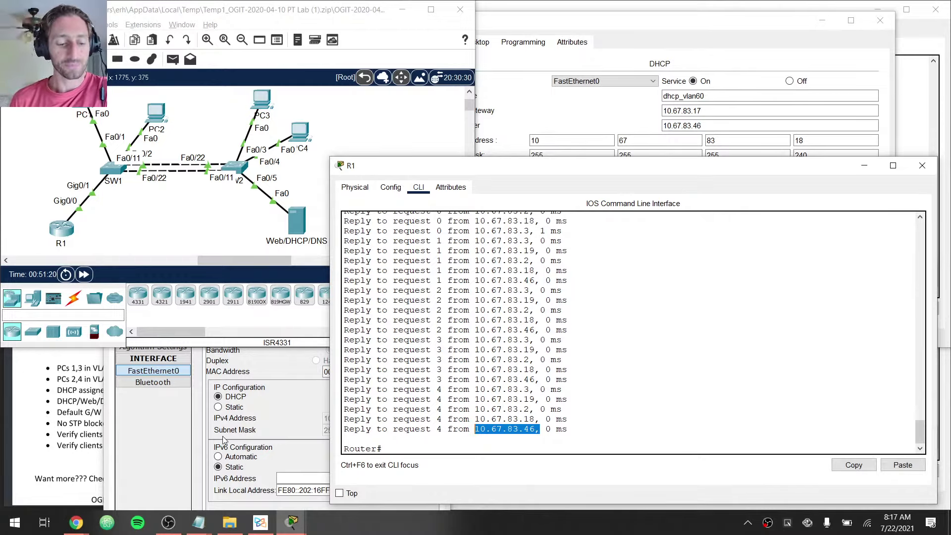
Open PC4's Command Prompt and ping the server at 10.67.83.46, stopping the ping after a couple of replies
left_click(186, 444)
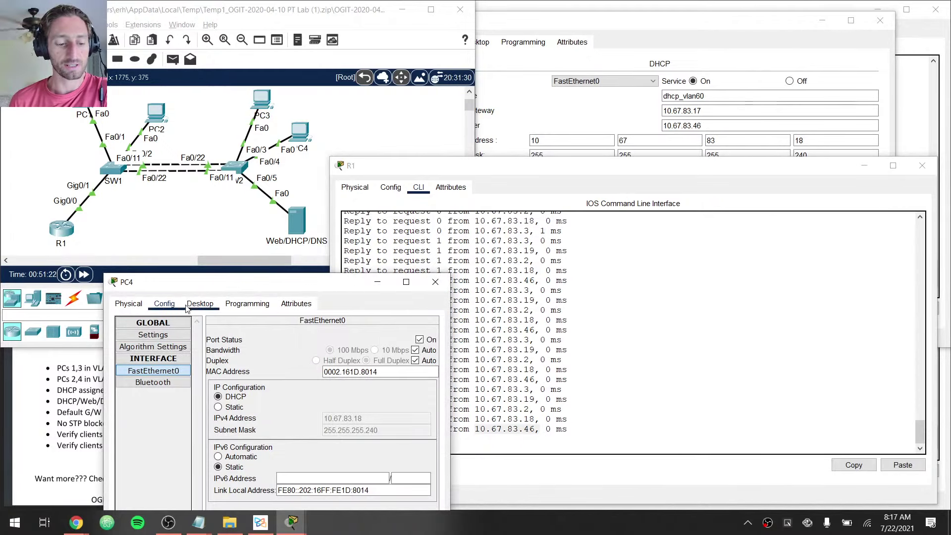
left_click(247, 303)
left_click(200, 303)
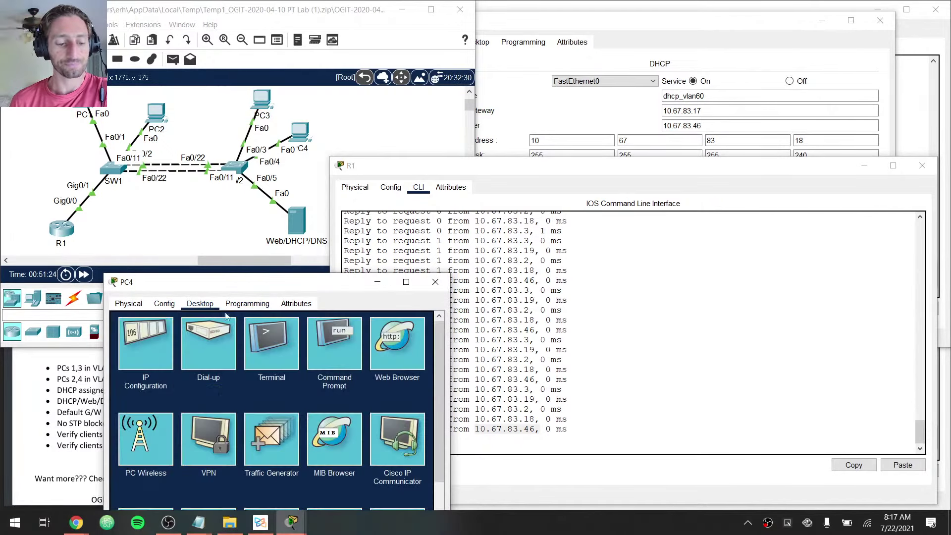
left_click(320, 341)
left_click_drag(289, 288, 282, 257)
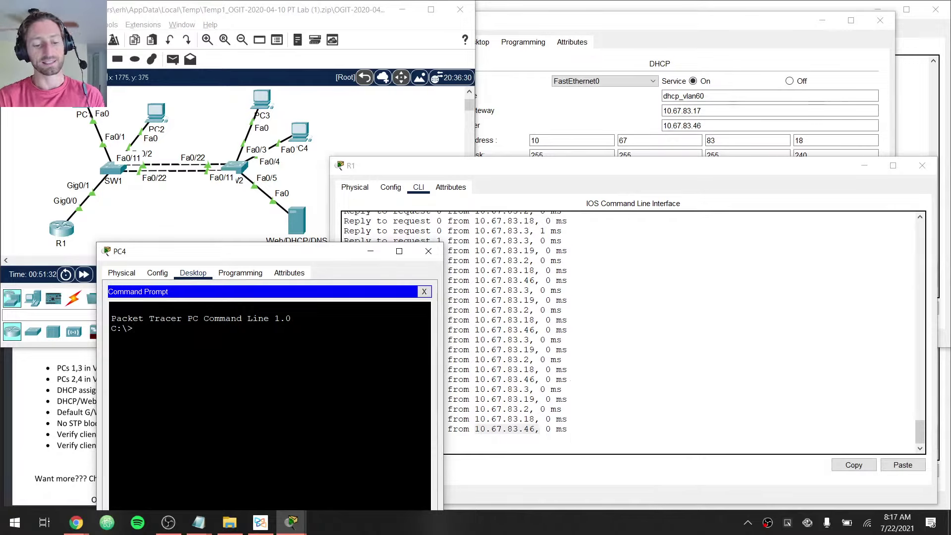
type("ping 10")
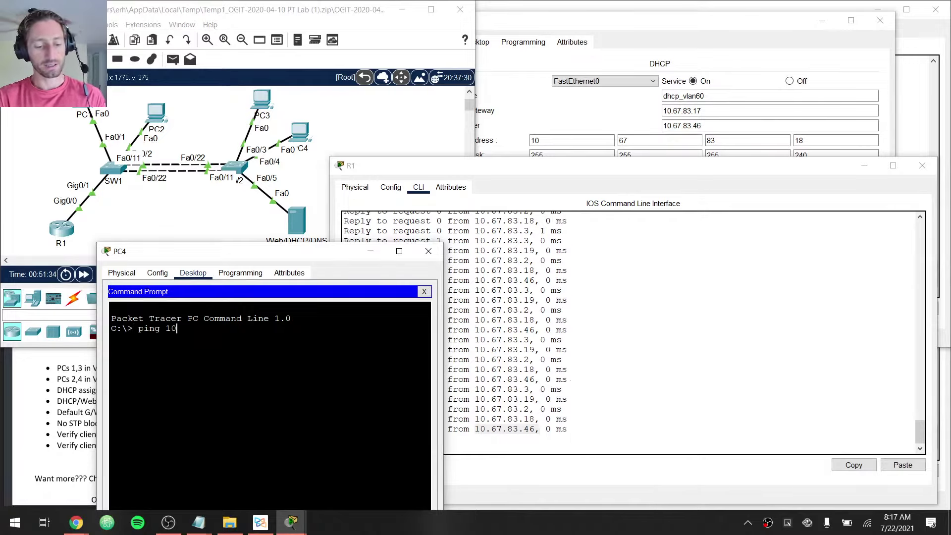
type(".67.83")
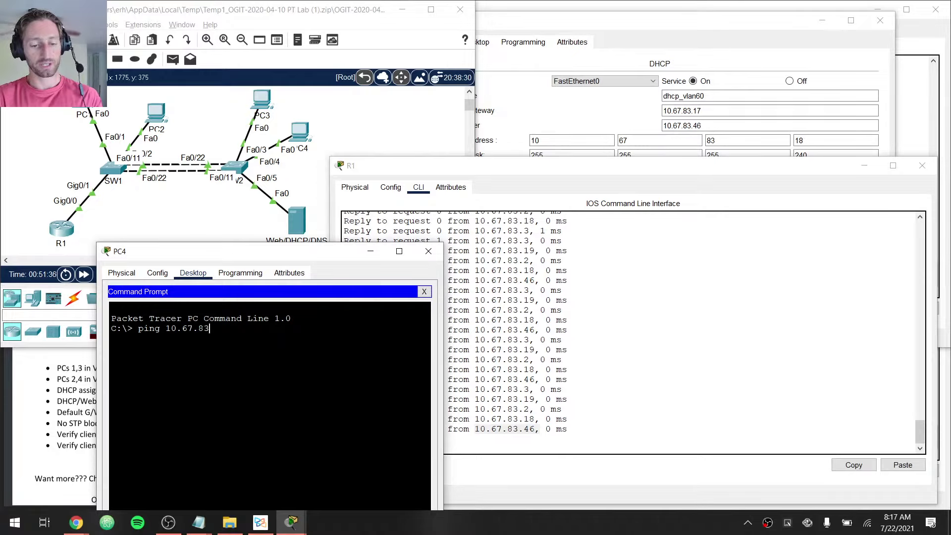
type(".46")
key("Return")
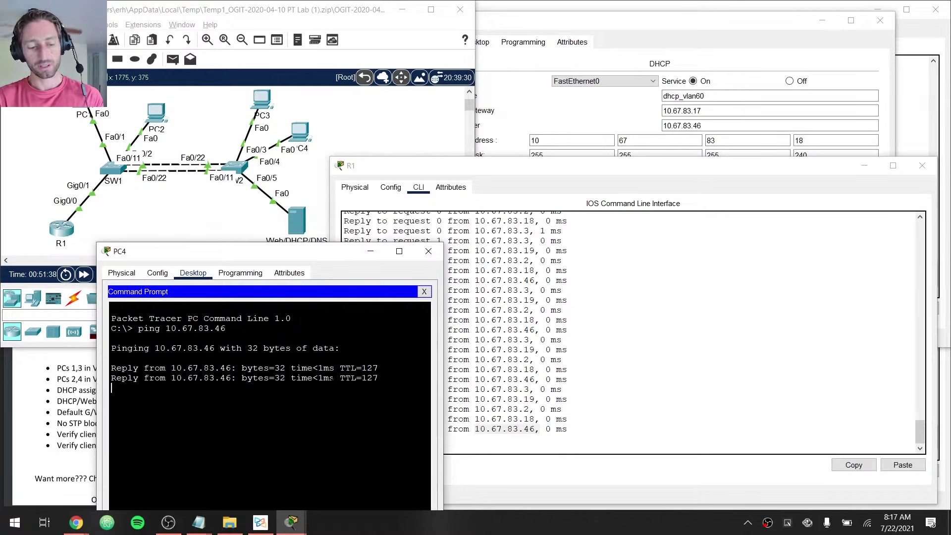
key("ctrl+c")
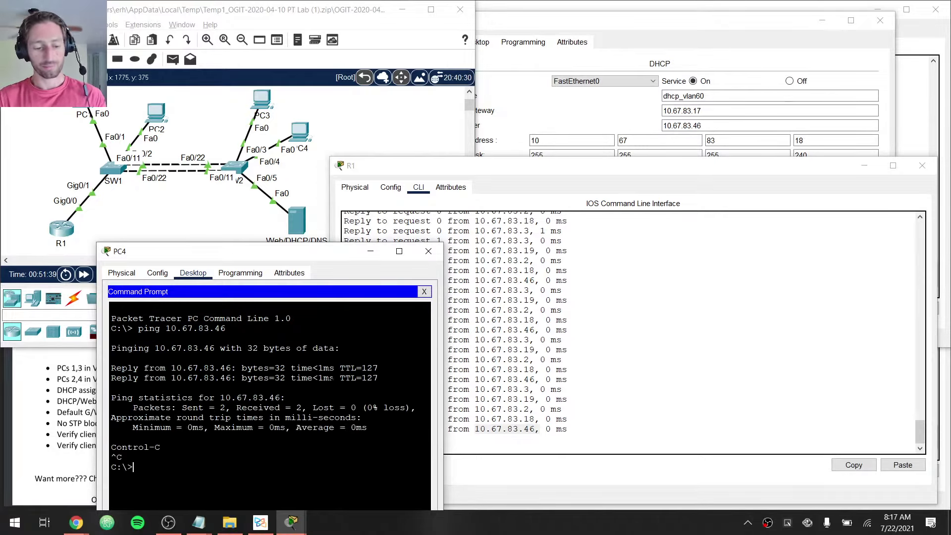
Ping 10.67.83.18 from PC4's command line and stop the ping early
key("Up")
type("1")
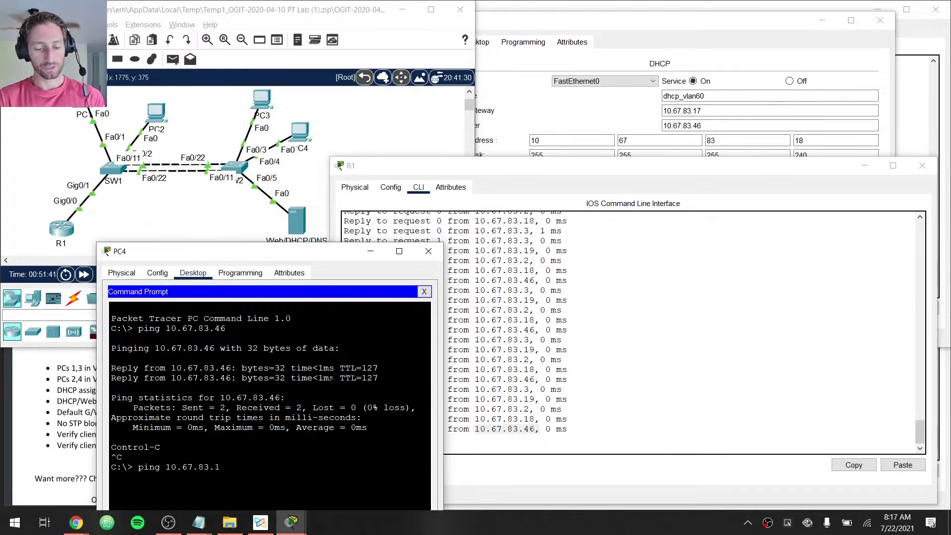
type("8")
key("Return")
key("ctrl+c")
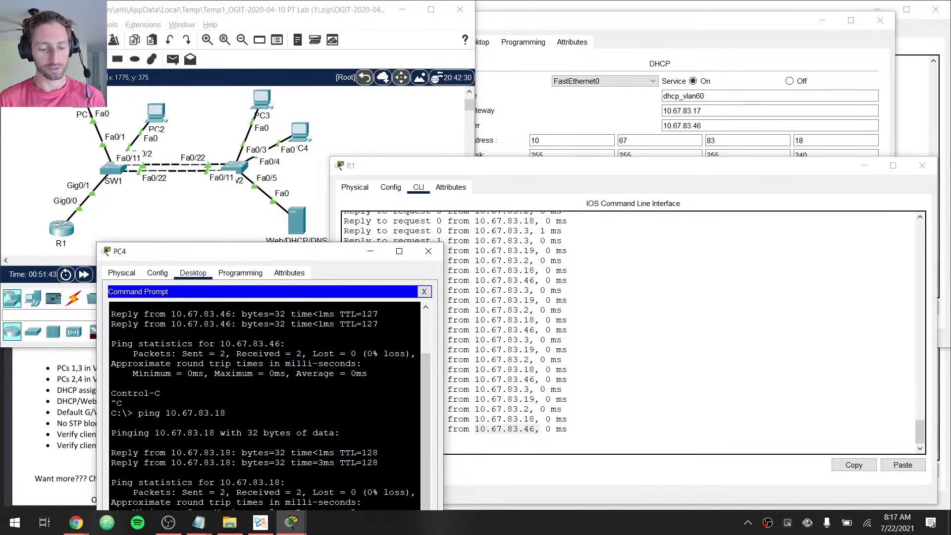
Ping 10.67.83.19 from PC4's command line and stop the ping early
left_click_drag(219, 254, 180, 134)
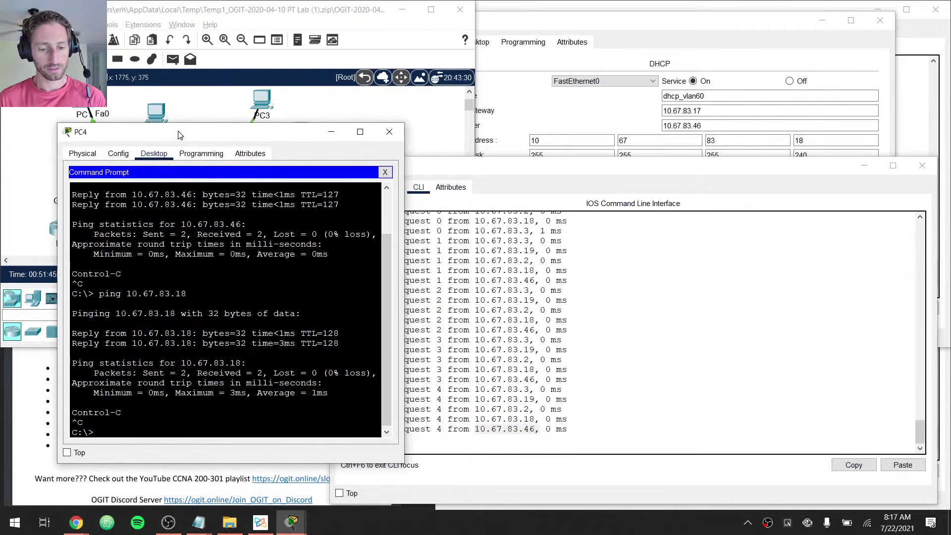
key("Return")
key("Return")
key("Up")
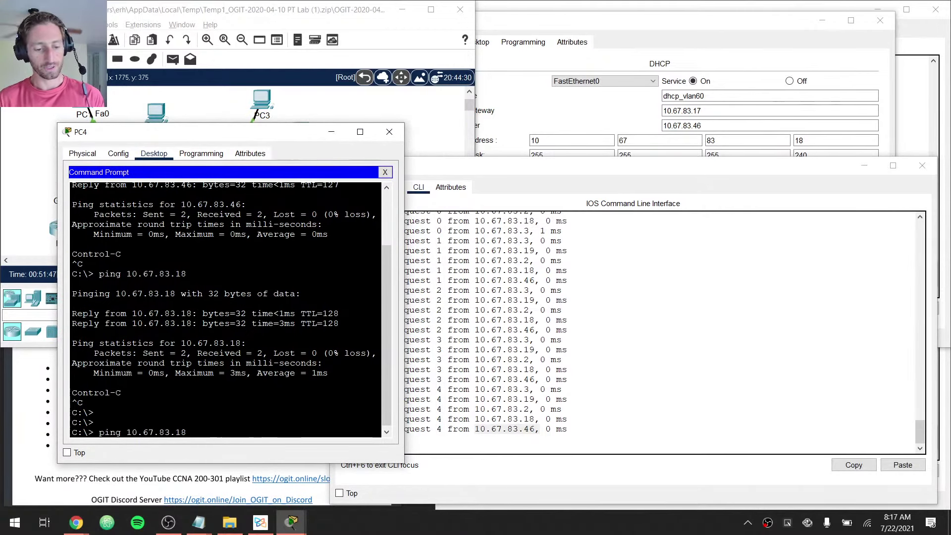
key("BackSpace")
type("9")
key("Return")
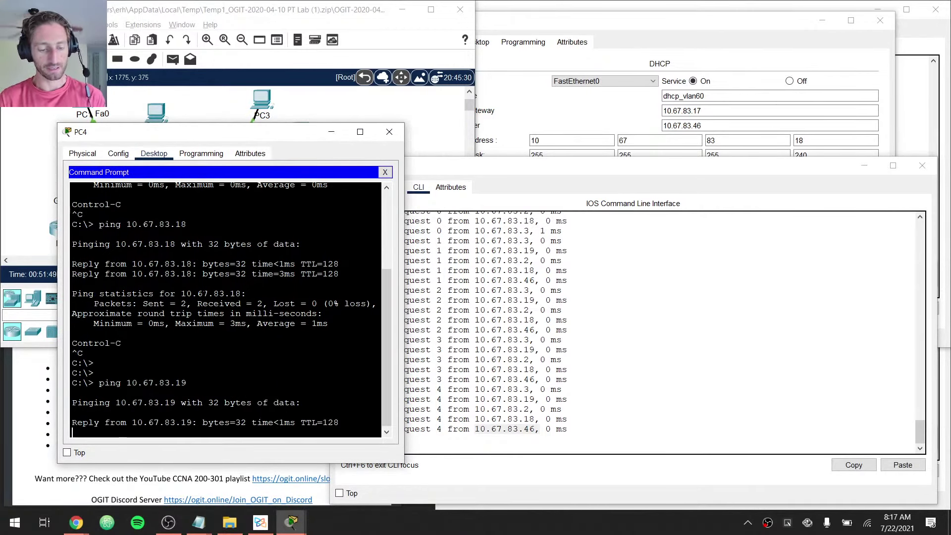
key("ctrl+c")
Ping 10.67.83.2 in VLAN 50 from PC4 and stop the ping early
key("Up")
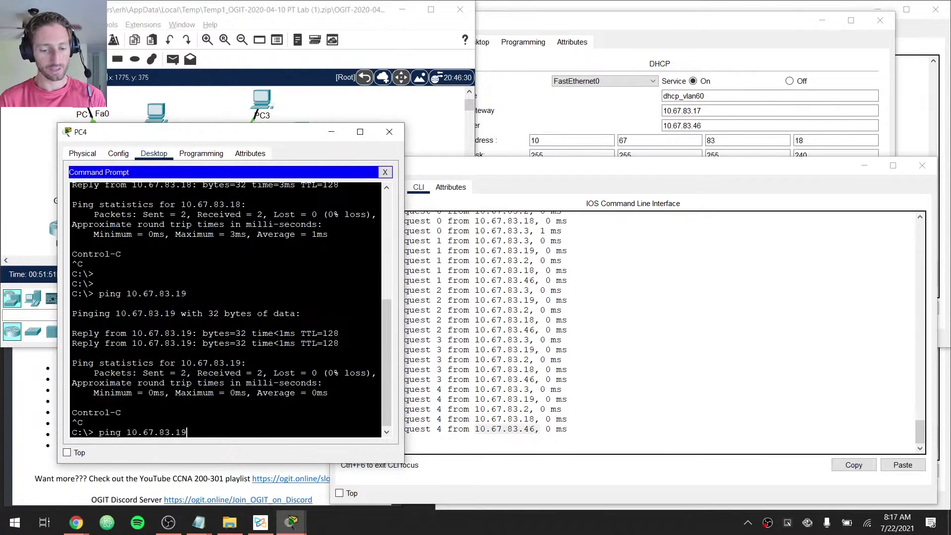
key("BackSpace")
key("BackSpace")
type("2")
key("Return")
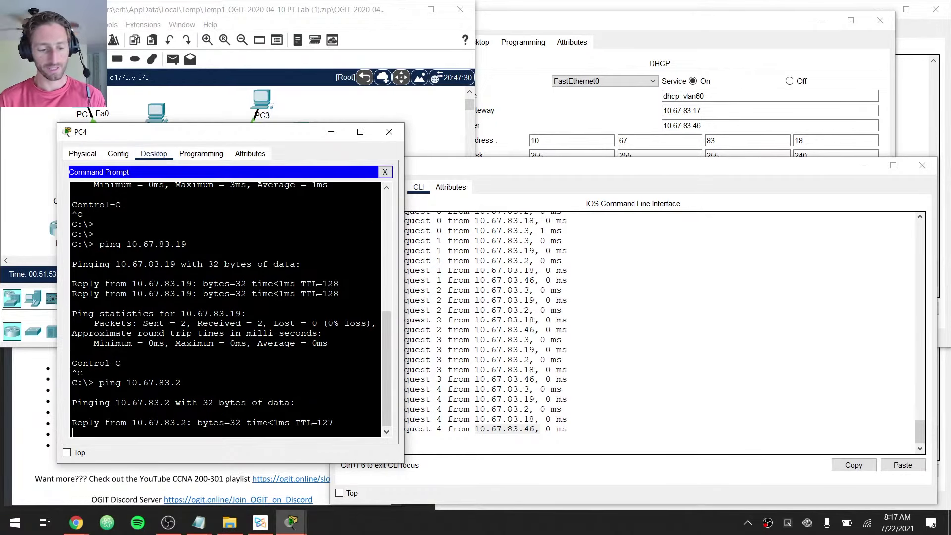
key("ctrl+c")
Ping 10.67.83.3 in VLAN 50 from PC4, stop the ping early and close PC4's window
key("Up")
key("BackSpace")
type("3.3")
key("Return")
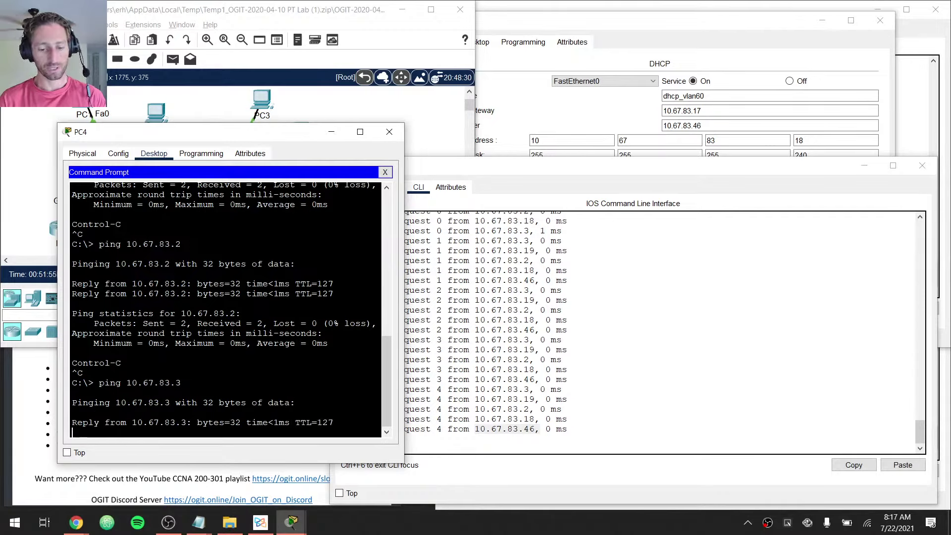
key("ctrl+c")
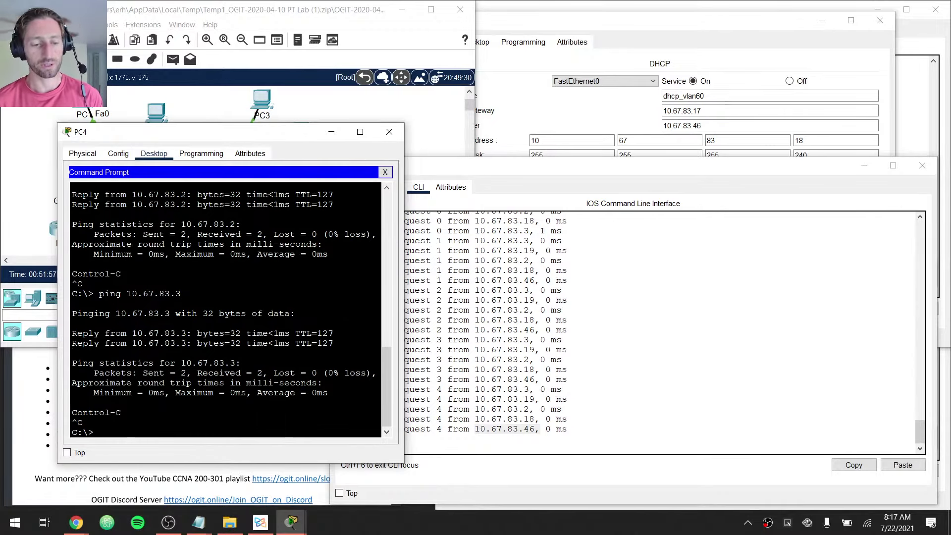
left_click(389, 132)
Review the lab PDF's objectives on clients pinging each other and opening the server's web page
left_click(349, 144)
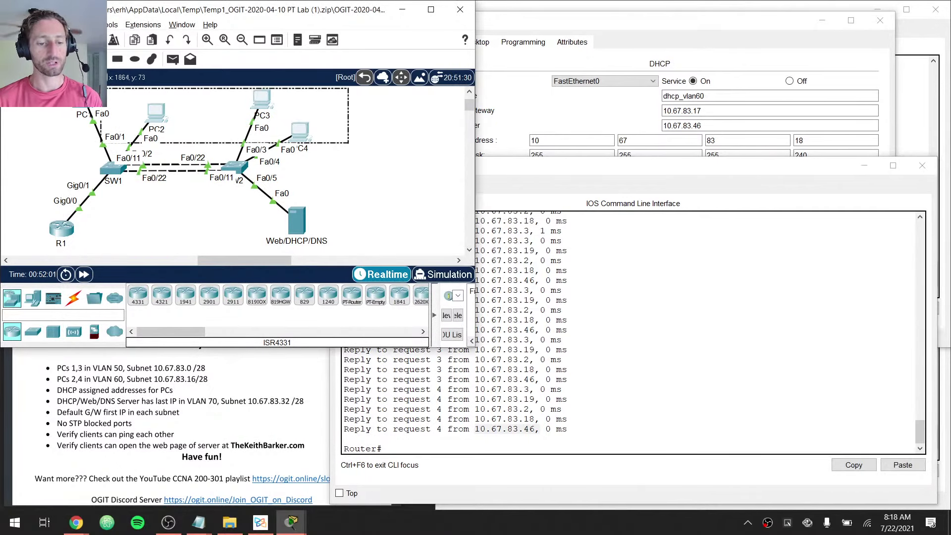
left_click(339, 188)
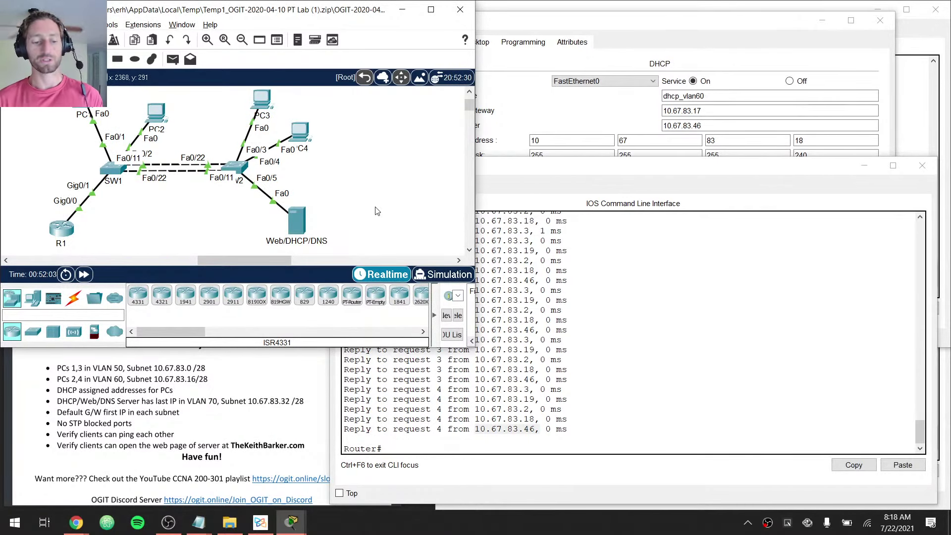
left_click_drag(57, 435, 174, 436)
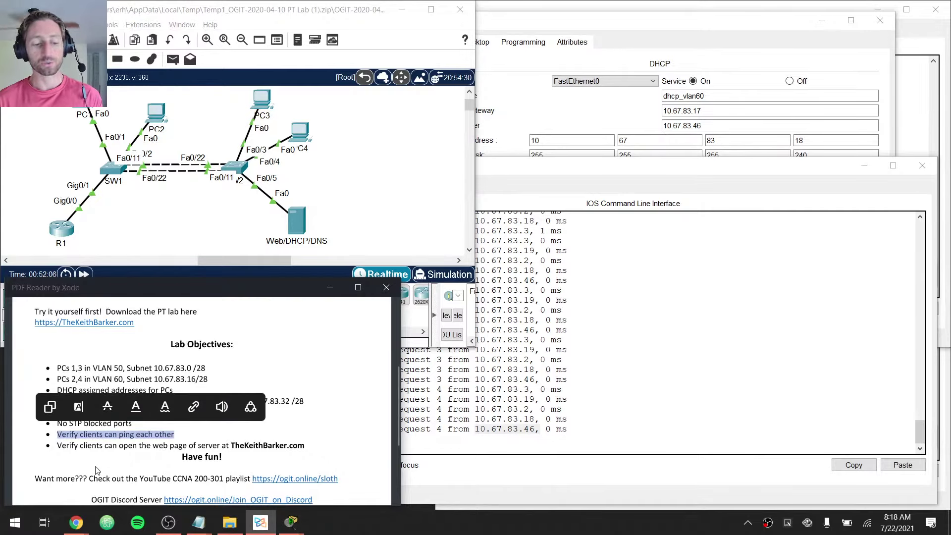
left_click(74, 458)
left_click_drag(58, 447, 314, 445)
left_click(335, 128)
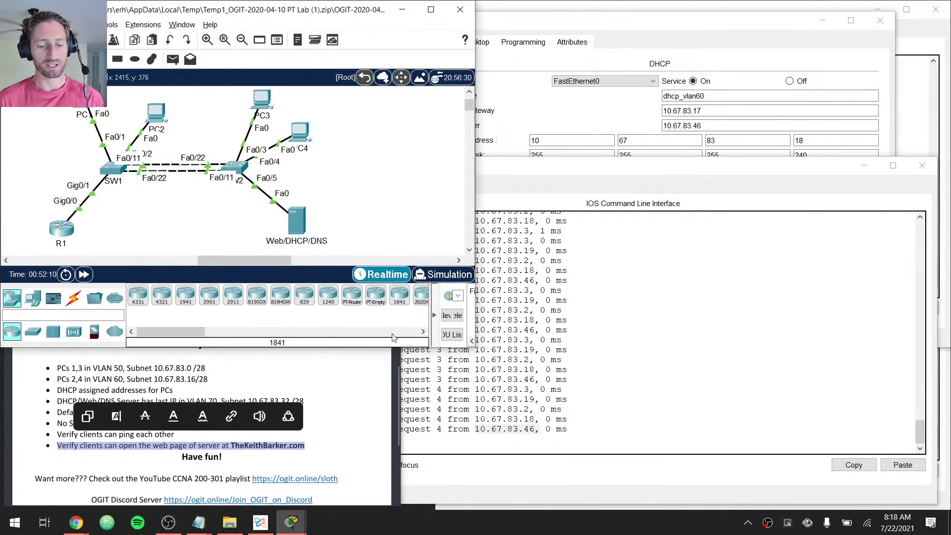
left_click(299, 131)
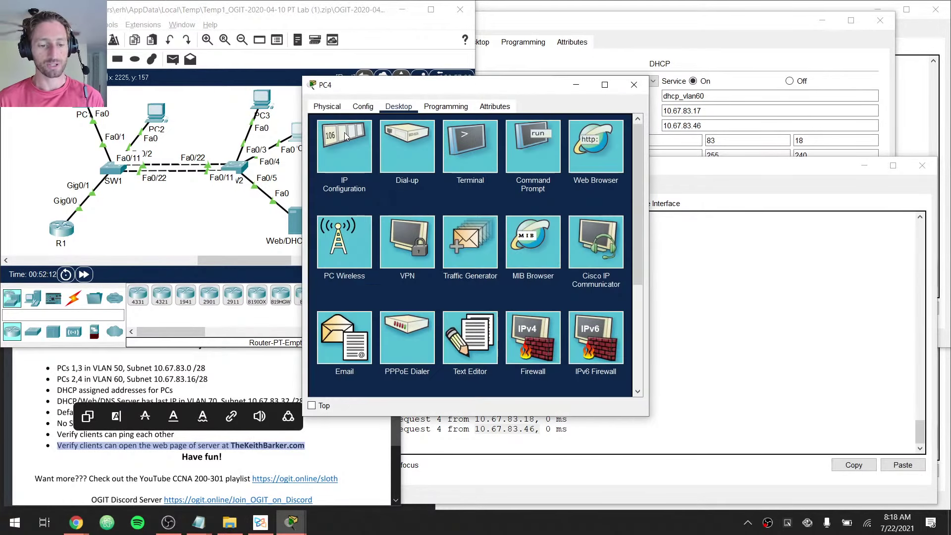
left_click(601, 158)
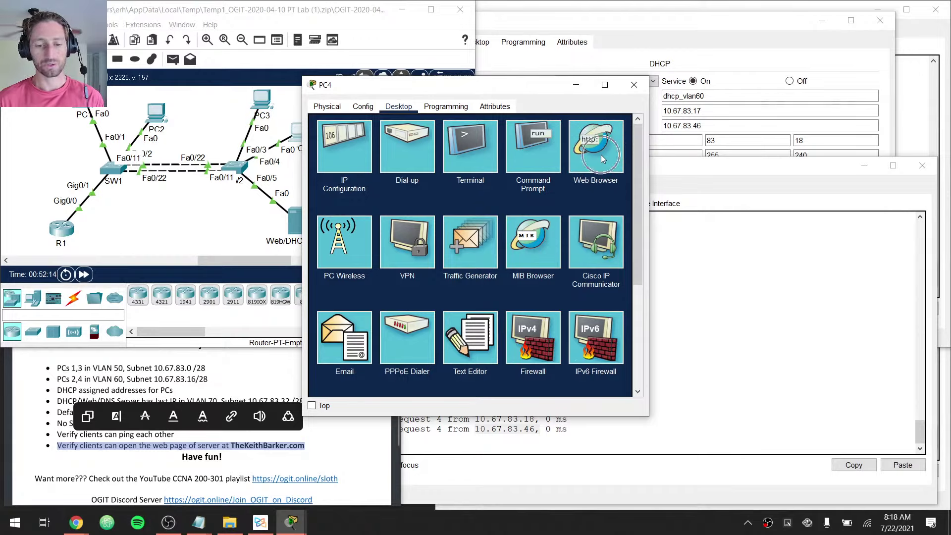
left_click_drag(472, 89, 545, 64)
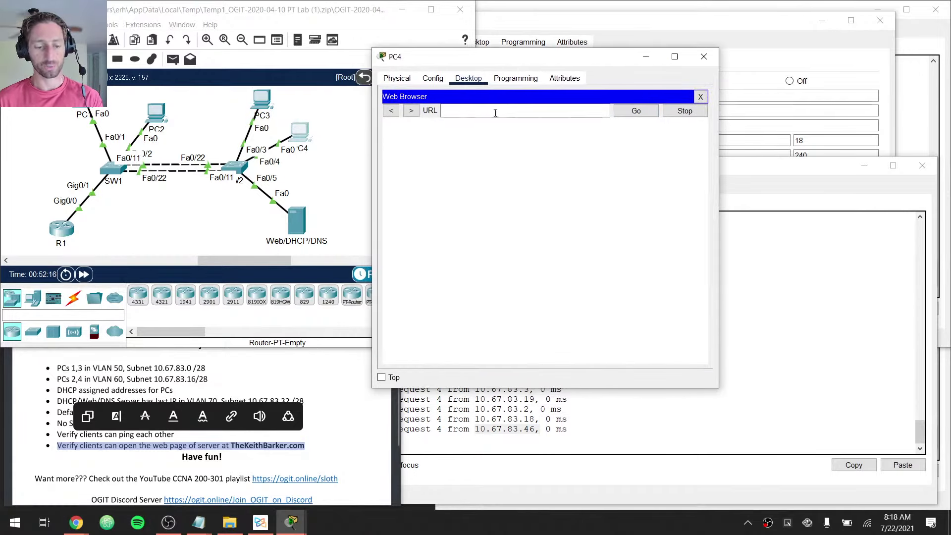
left_click(478, 110)
type("ht")
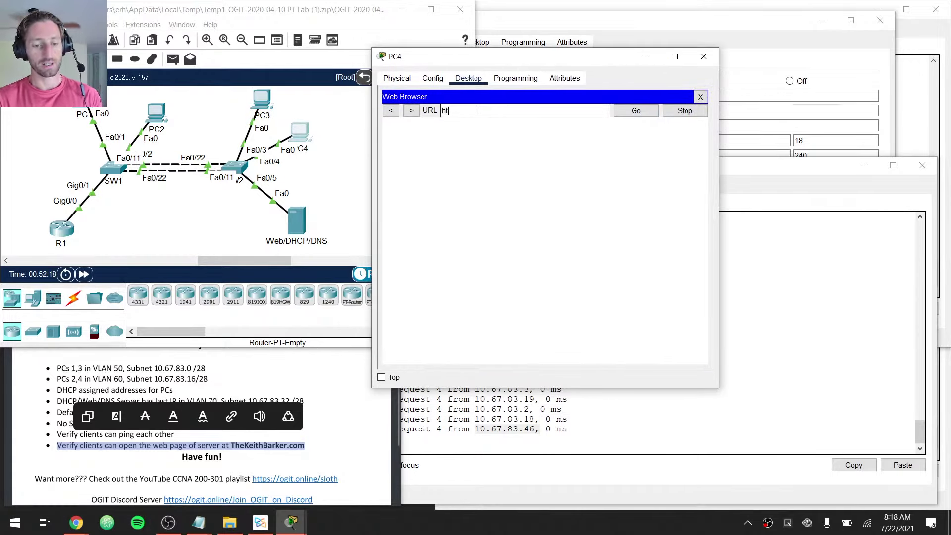
type("tps:")
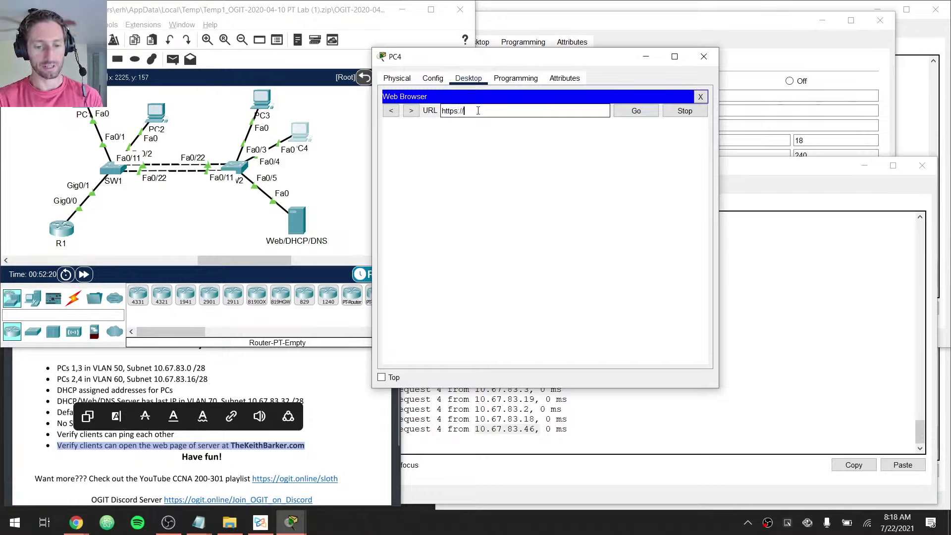
type("//thekeithbar")
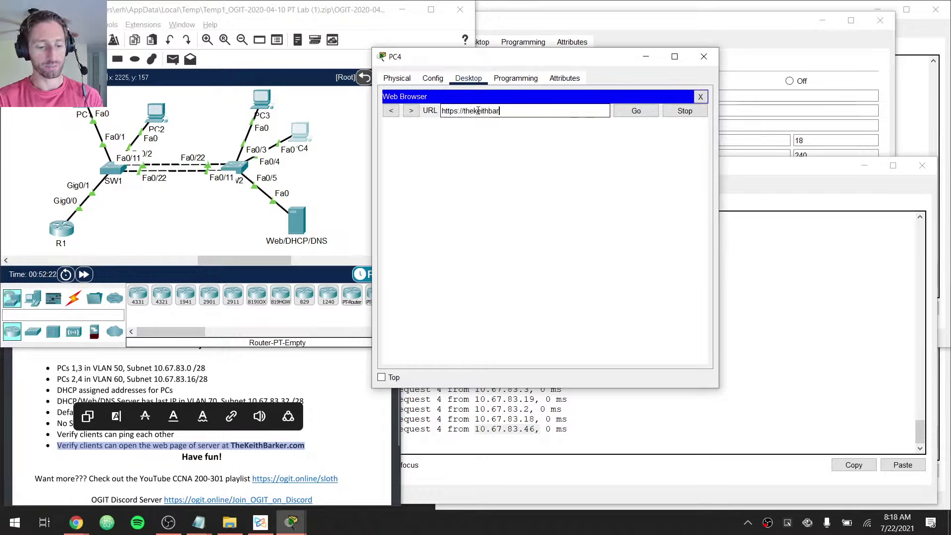
type("ker.com")
key("Return")
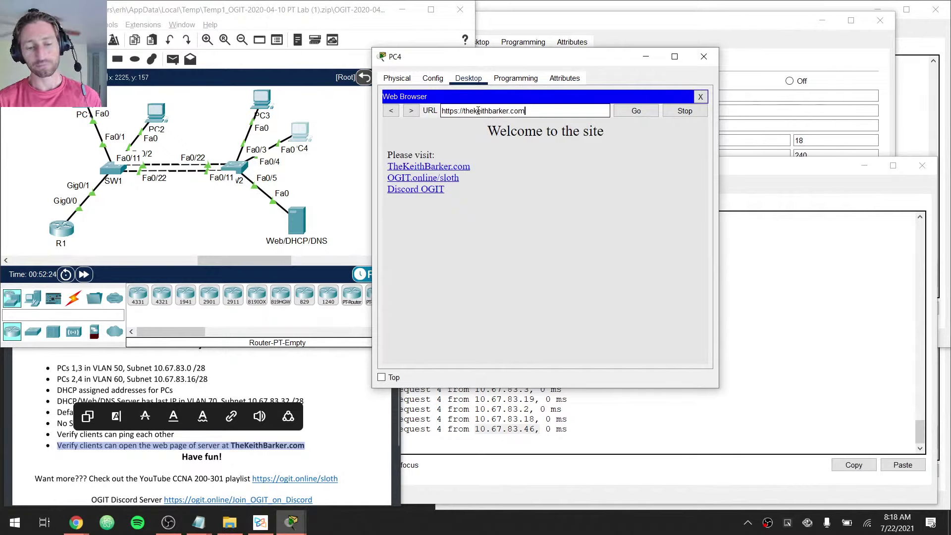
Follow the TheKeithBarker.com link on the loaded page, and close PC4's window
left_click(435, 167)
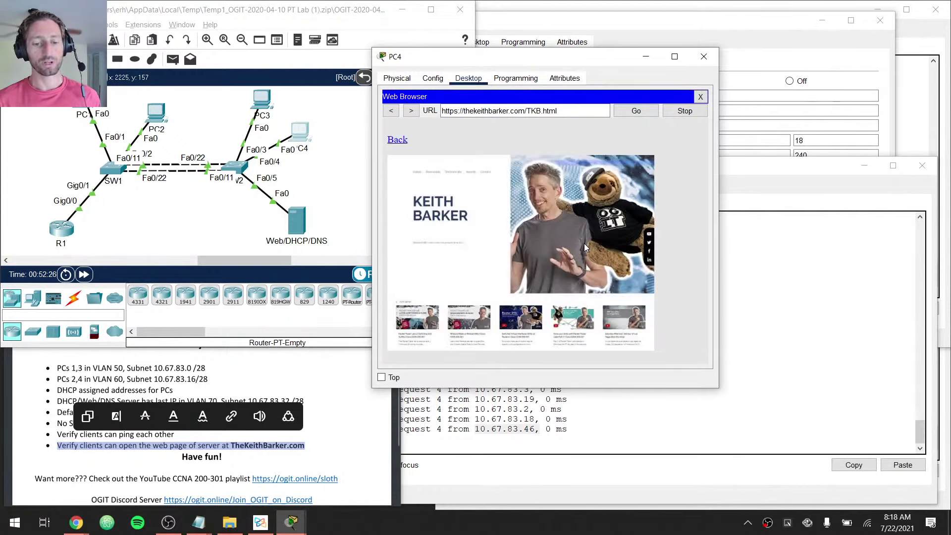
left_click(394, 389)
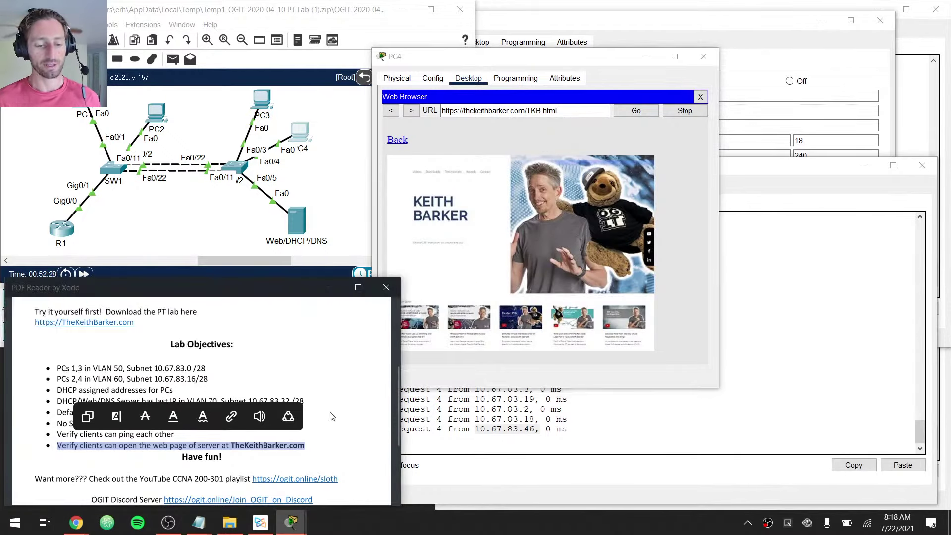
left_click(703, 56)
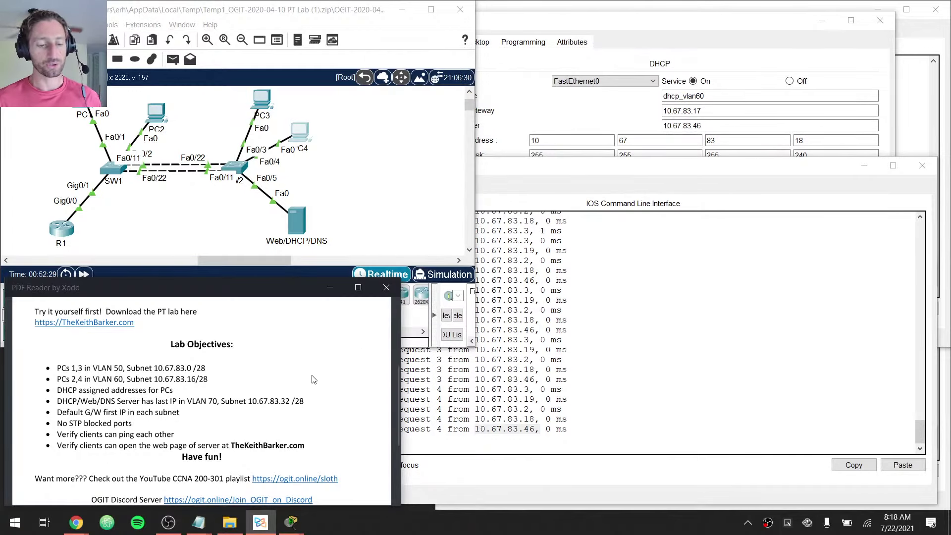
Review the lab PDF's objectives on VLAN subnets, the server's IP, default gateways and STP blocked ports
left_click_drag(57, 368, 221, 384)
left_click_drag(203, 386, 200, 379)
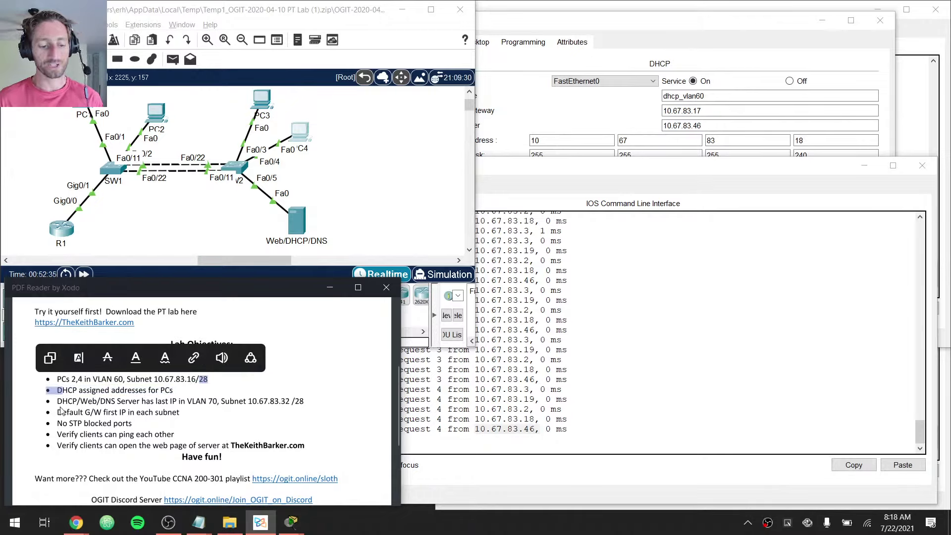
left_click_drag(63, 401, 305, 402)
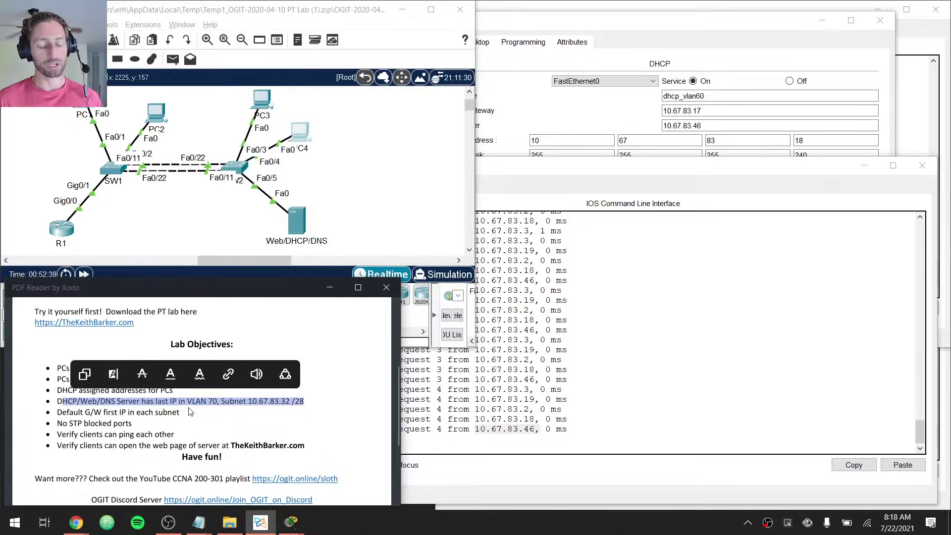
left_click(257, 410)
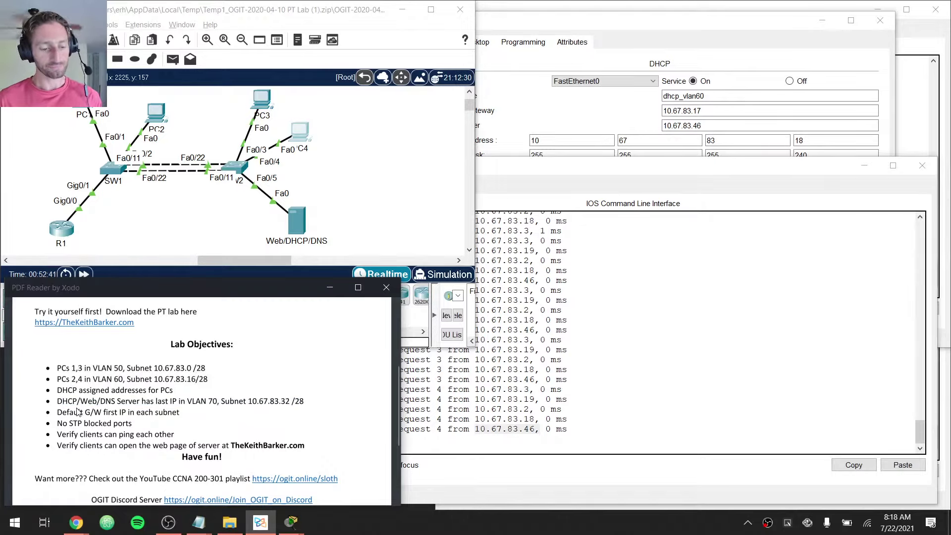
left_click_drag(57, 412, 181, 413)
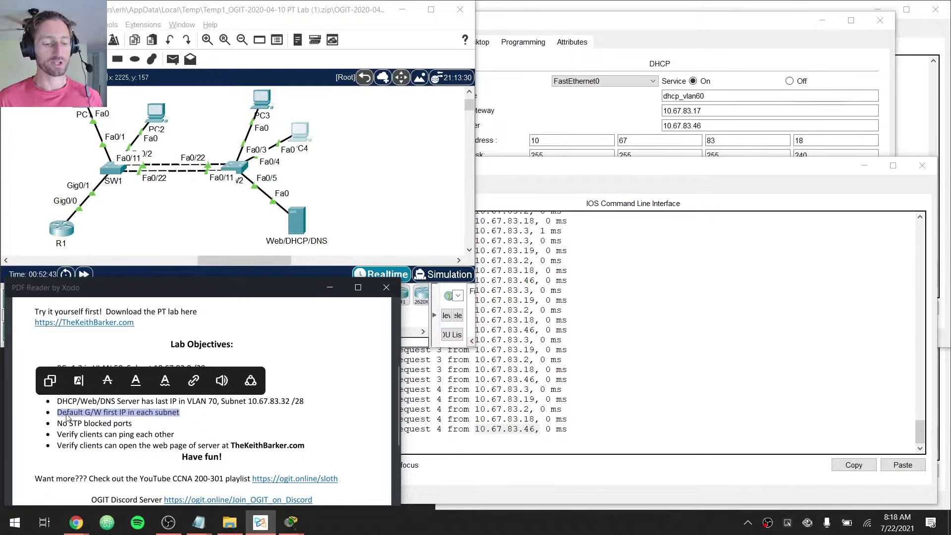
left_click_drag(64, 424, 132, 424)
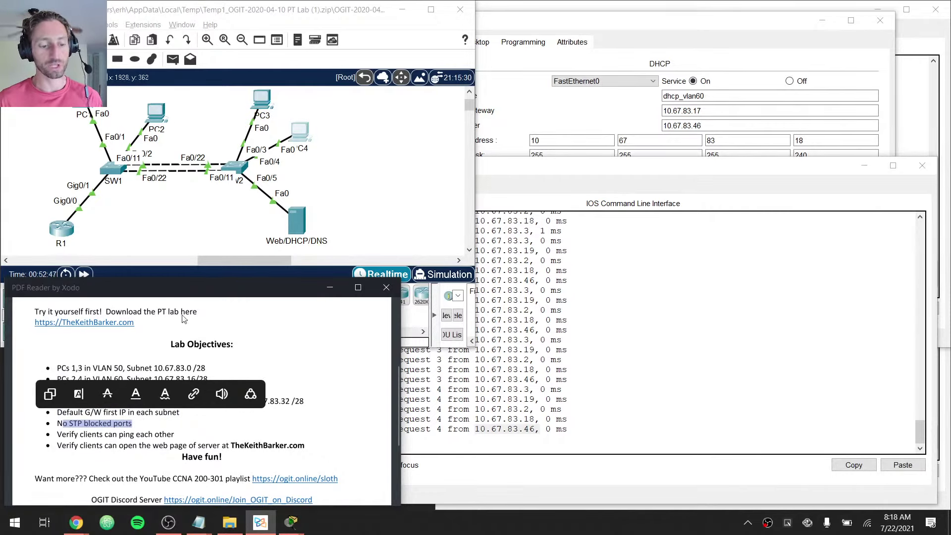
Recheck the lab PDF's objective on verifying that clients can ping each other
left_click_drag(71, 435, 175, 435)
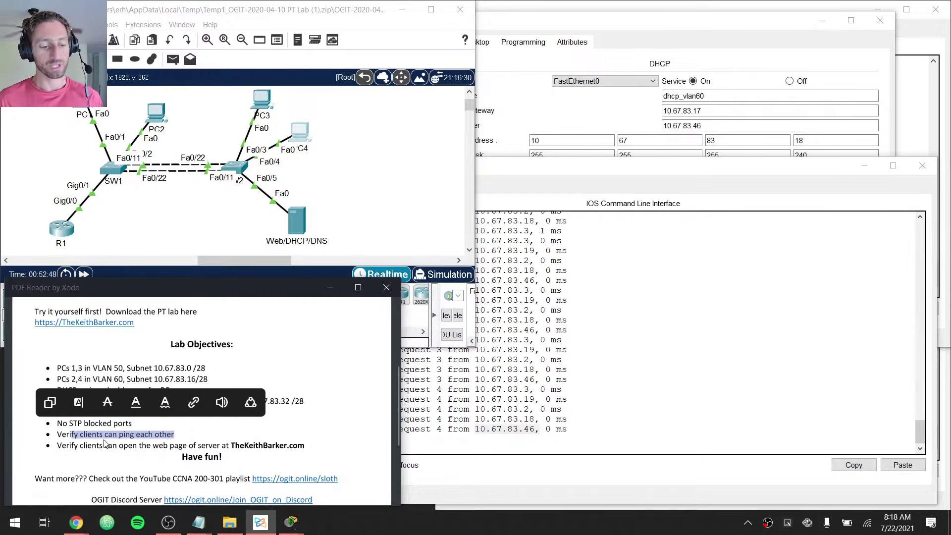
left_click(227, 443)
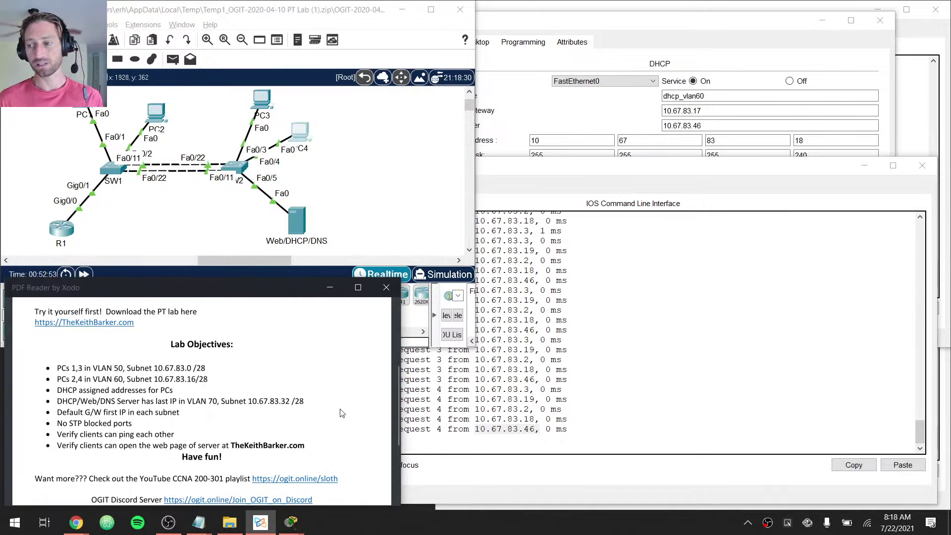
Close the server's DHCP window, minimize the SW1, R1 and SW2 windows, and bring the topology to the front
left_click(876, 21)
left_click(753, 194)
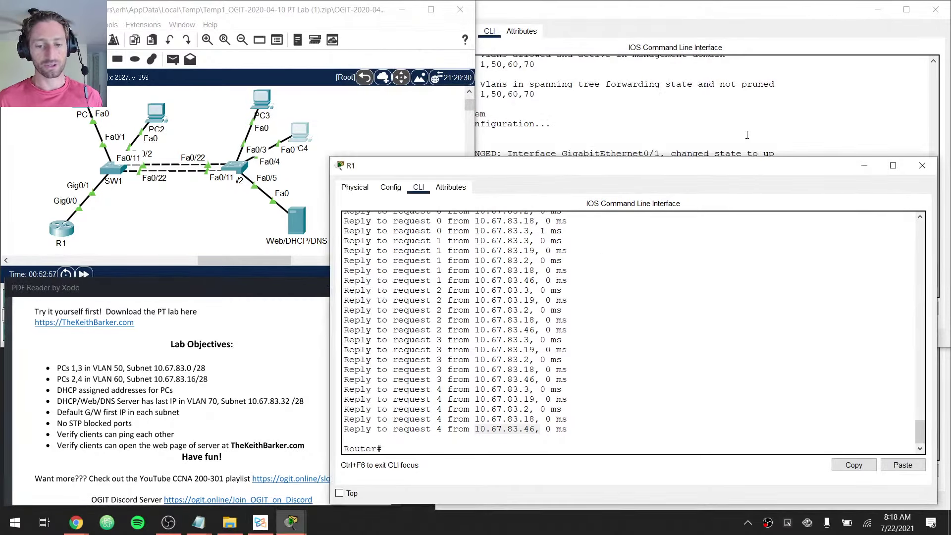
left_click(850, 36)
left_click(878, 9)
left_click(864, 166)
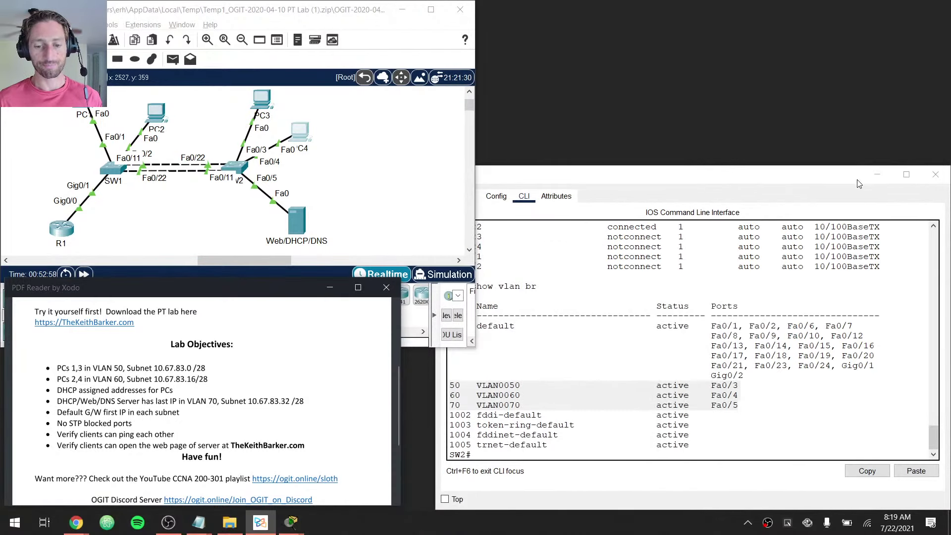
left_click(876, 176)
left_click(388, 218)
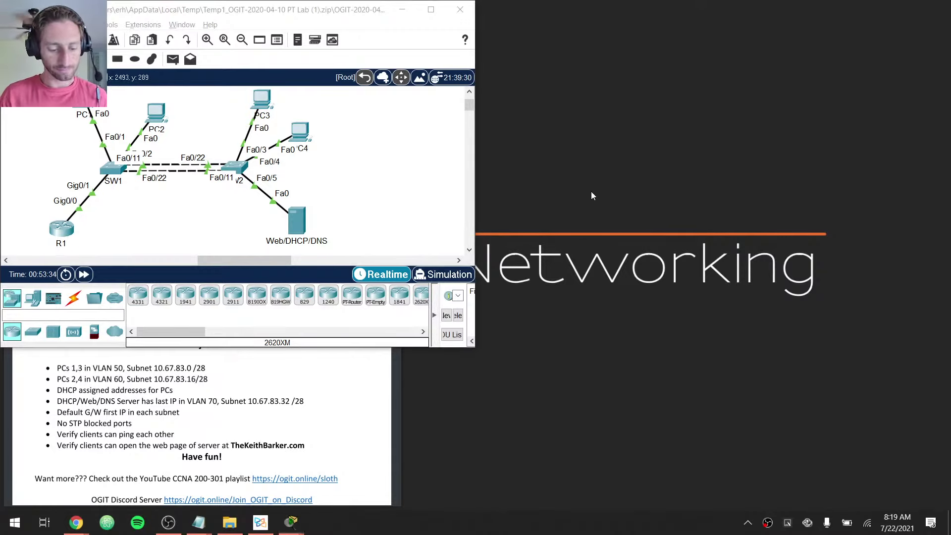
Search the system for ptl and open Find-the-imposter_L2.pkt from the PTL Packet Tracer Labs folder
key("super")
type("ptl")
key("Return")
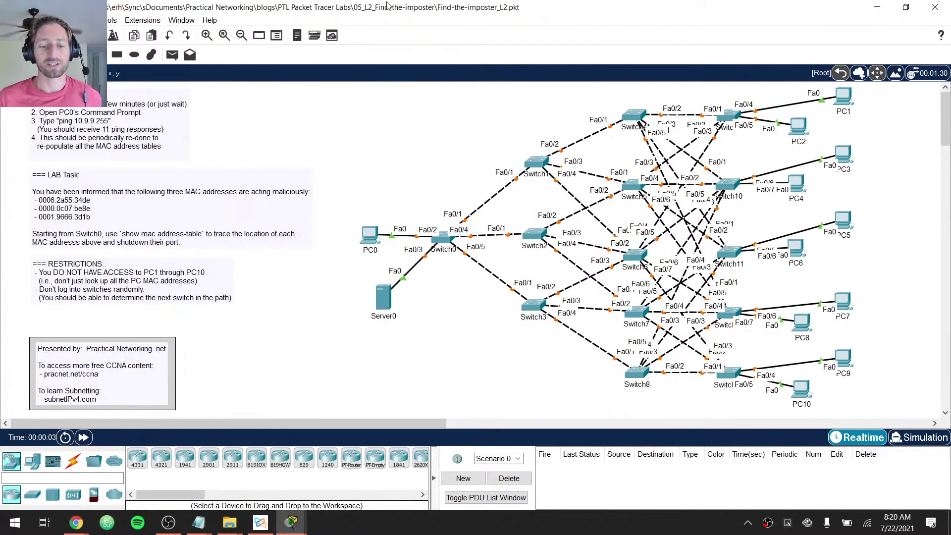
Examine the Find-the-imposter topology, from PC1 through PC10 to the layers of interconnected switches
left_click_drag(381, 91, 883, 401)
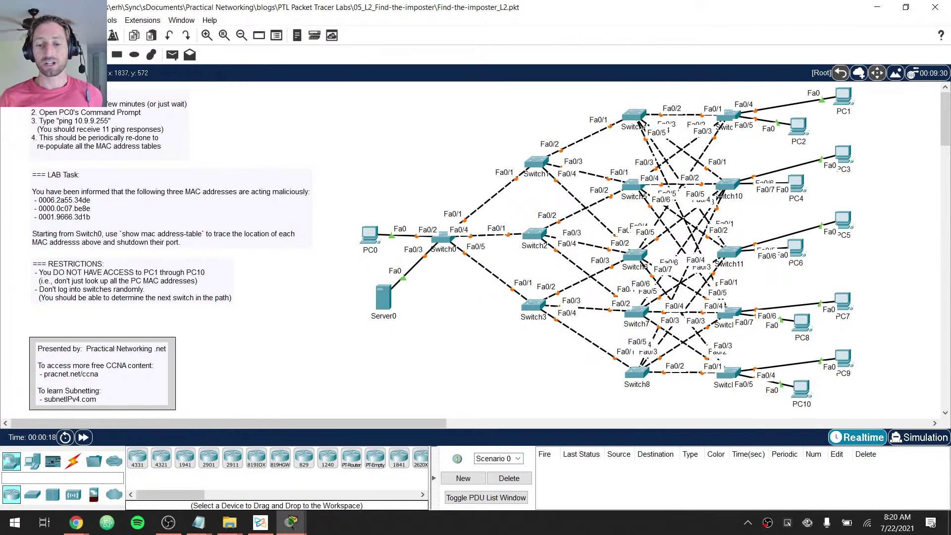
left_click_drag(870, 404, 782, 96)
left_click(909, 128)
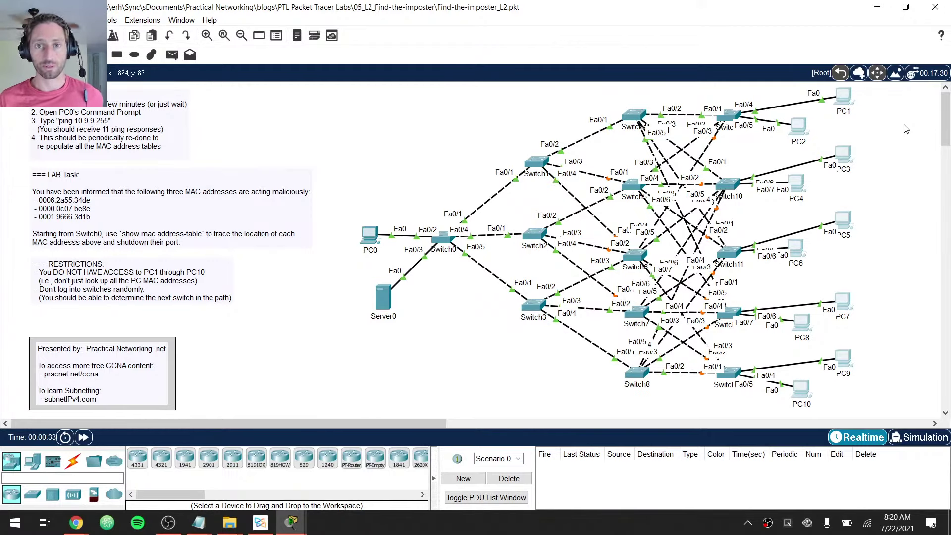
left_click(844, 154)
left_click(634, 85)
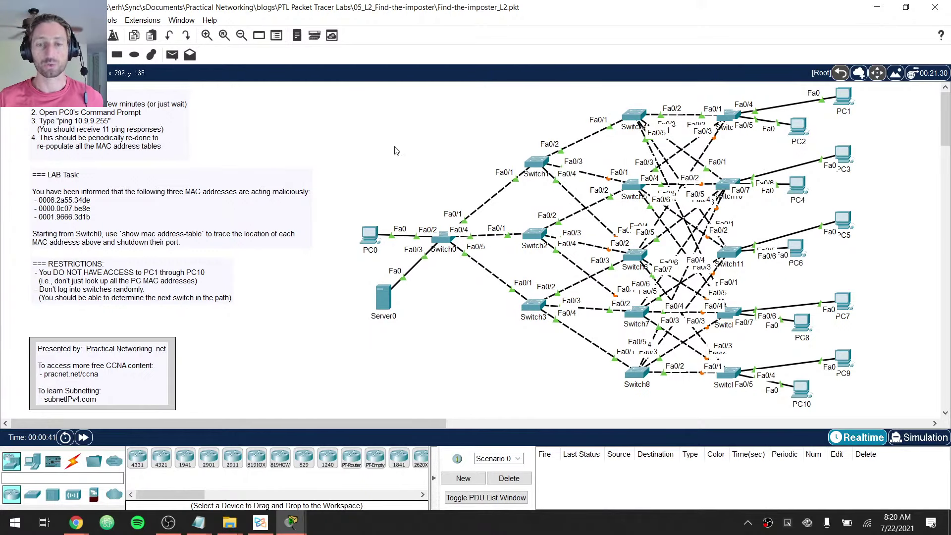
left_click_drag(874, 100, 787, 412)
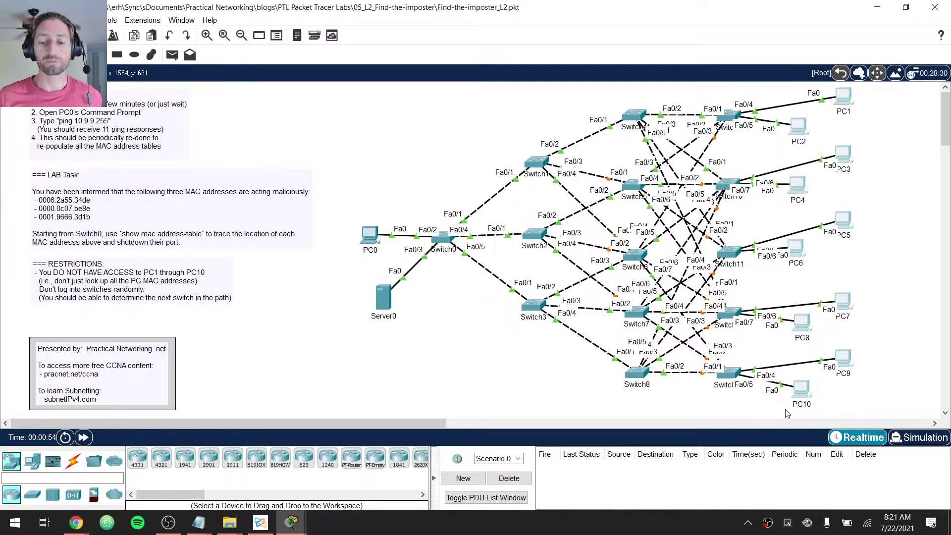
left_click_drag(873, 96, 792, 399)
left_click(522, 375)
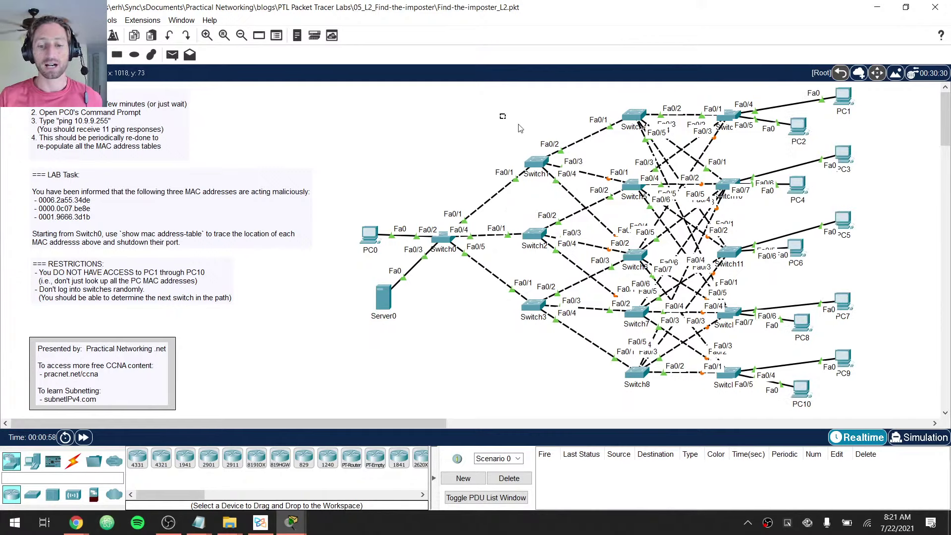
left_click_drag(519, 128, 732, 394)
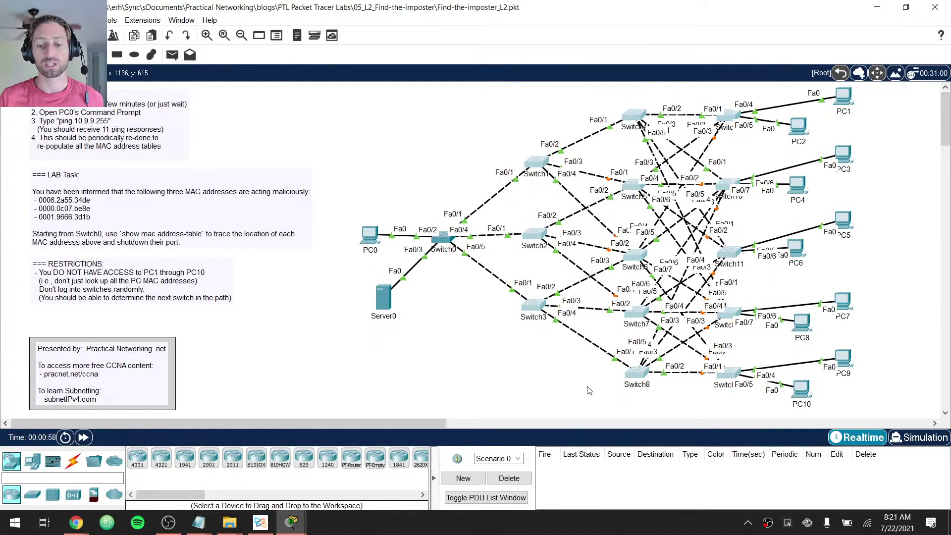
left_click(493, 360)
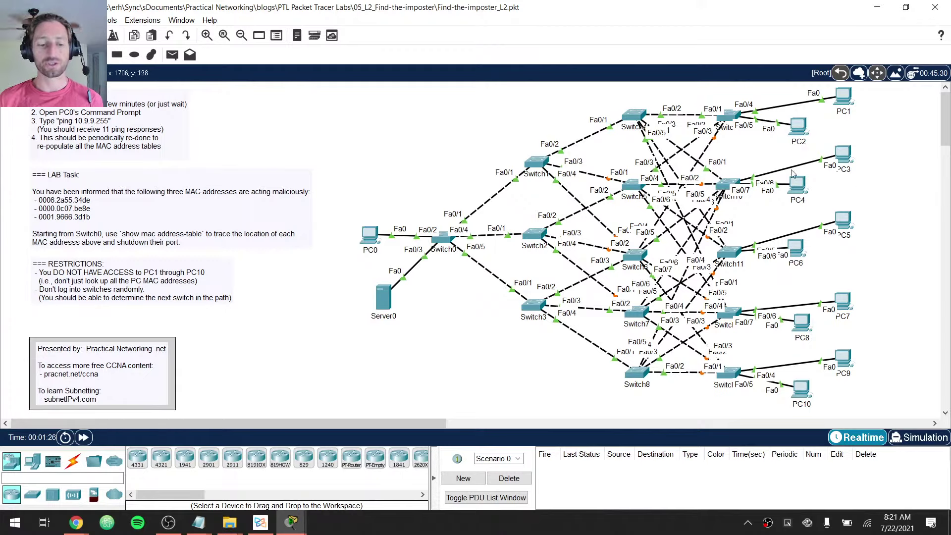
Close the Find-the-imposter lab and the VLAN lab without saving either one, and close the lab PDF
left_click(935, 7)
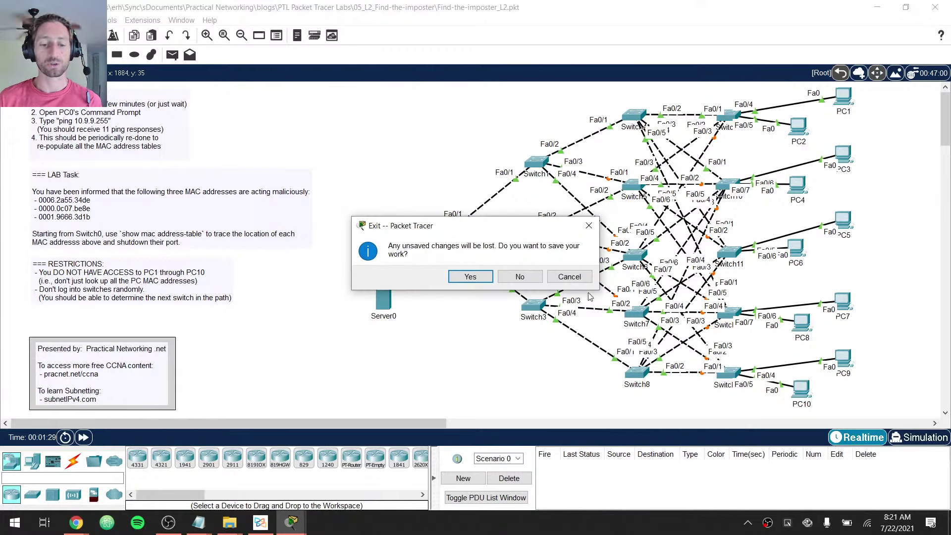
left_click(519, 277)
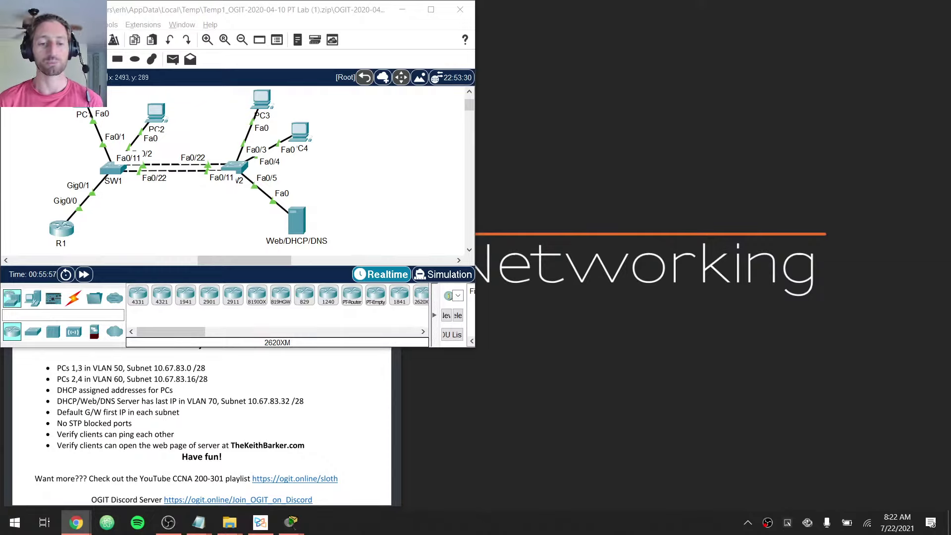
left_click(460, 9)
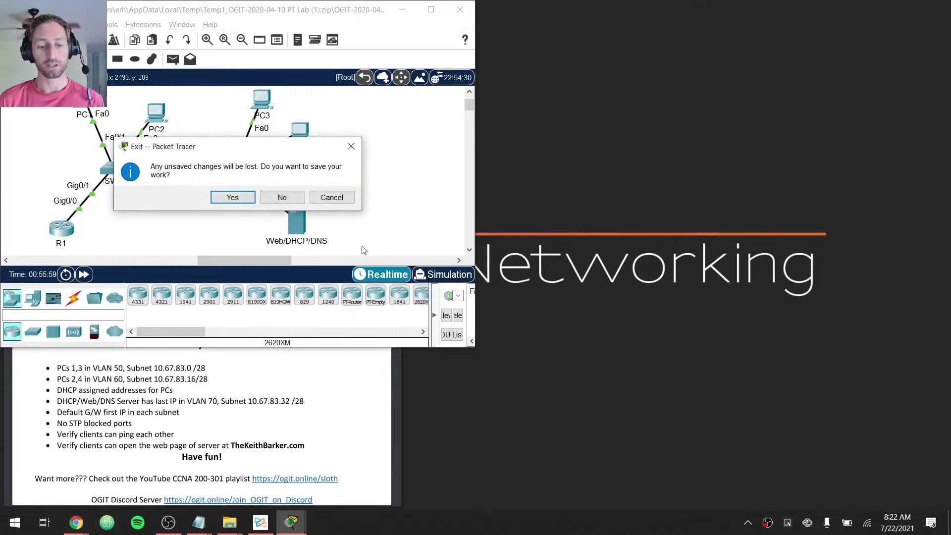
left_click(298, 202)
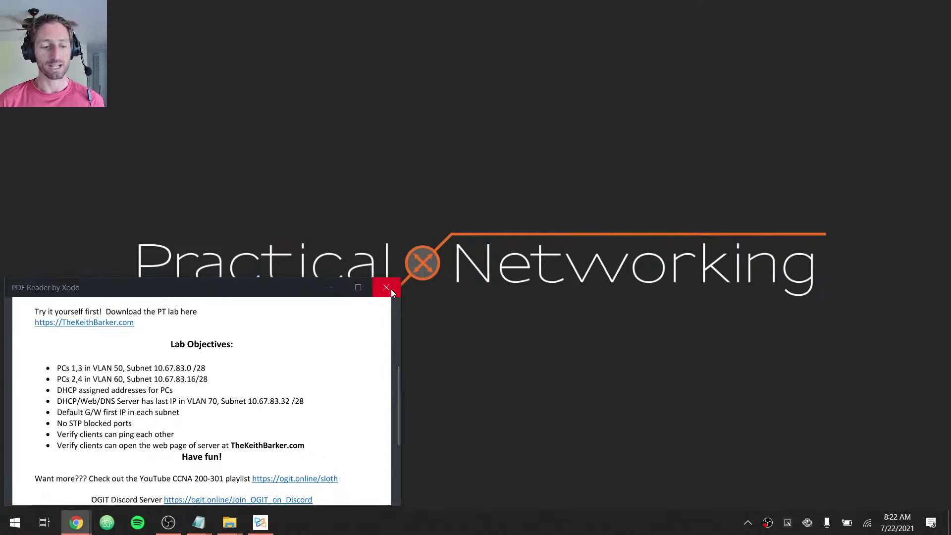
left_click(389, 289)
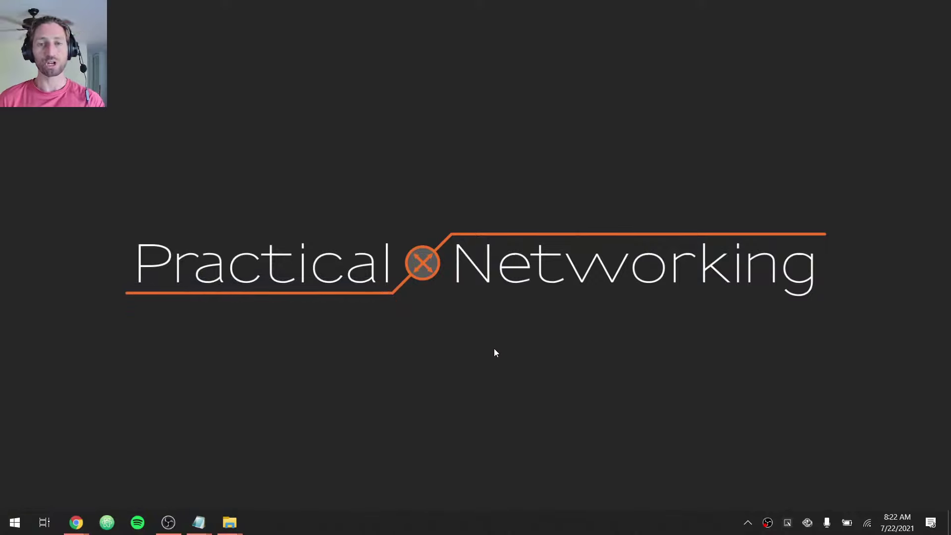